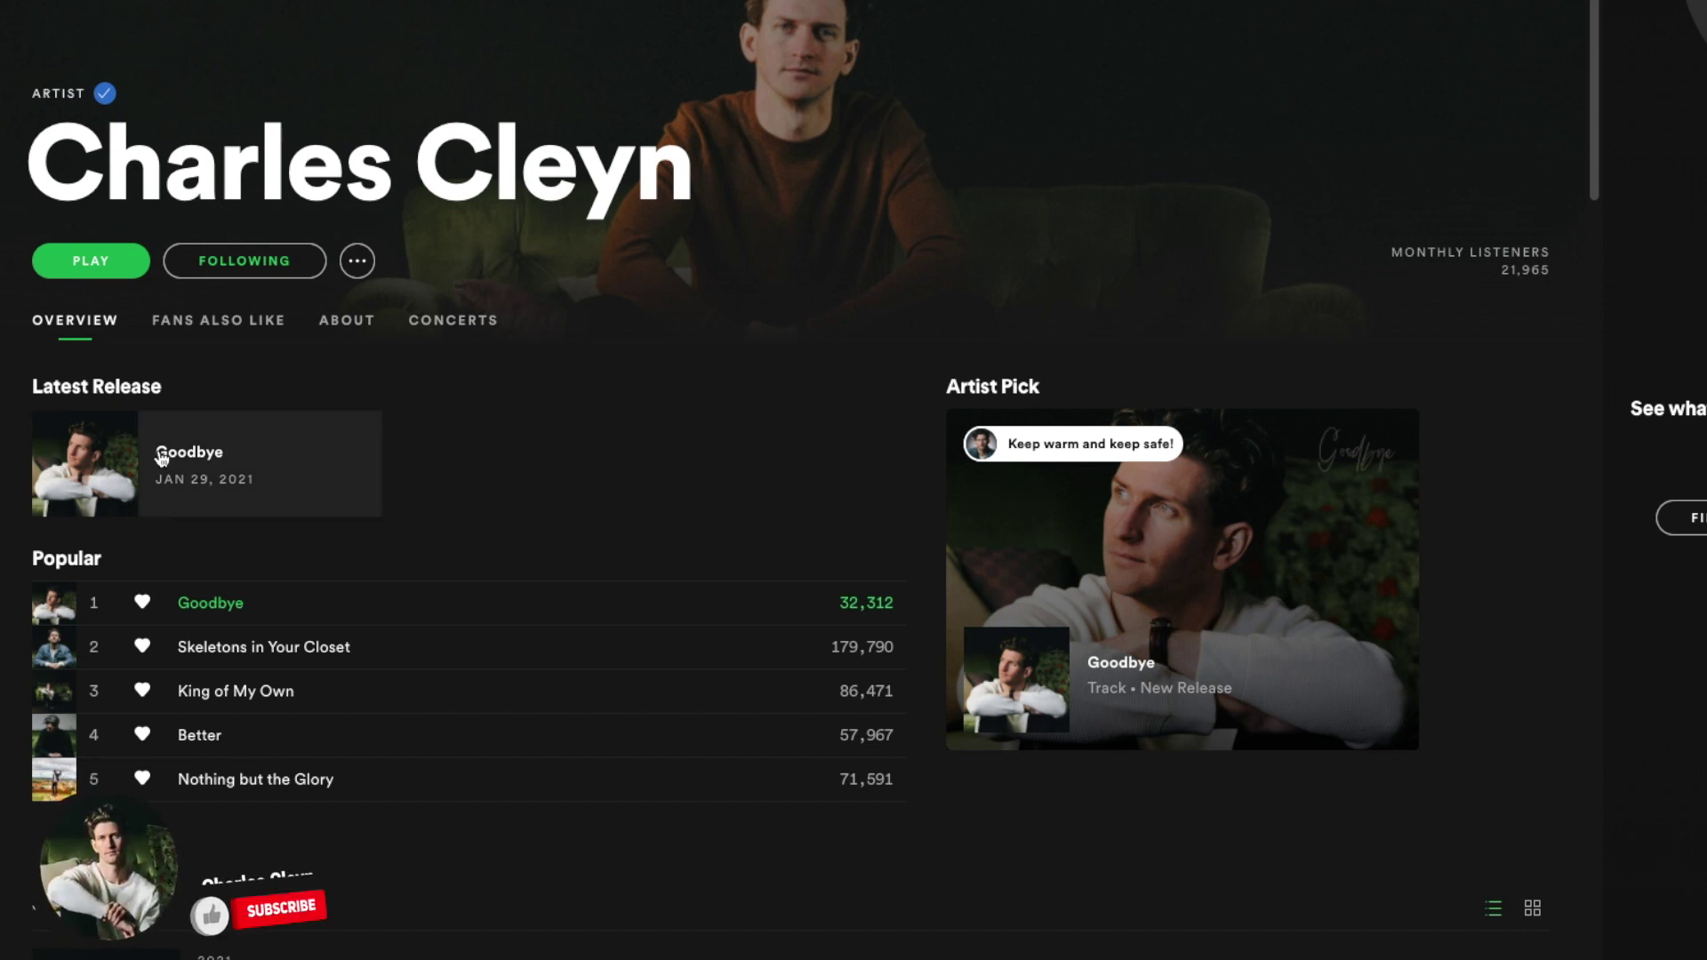
{"action": "scroll", "coordinate": [15, 449], "scroll_direction": "down", "scroll_amount": 2}
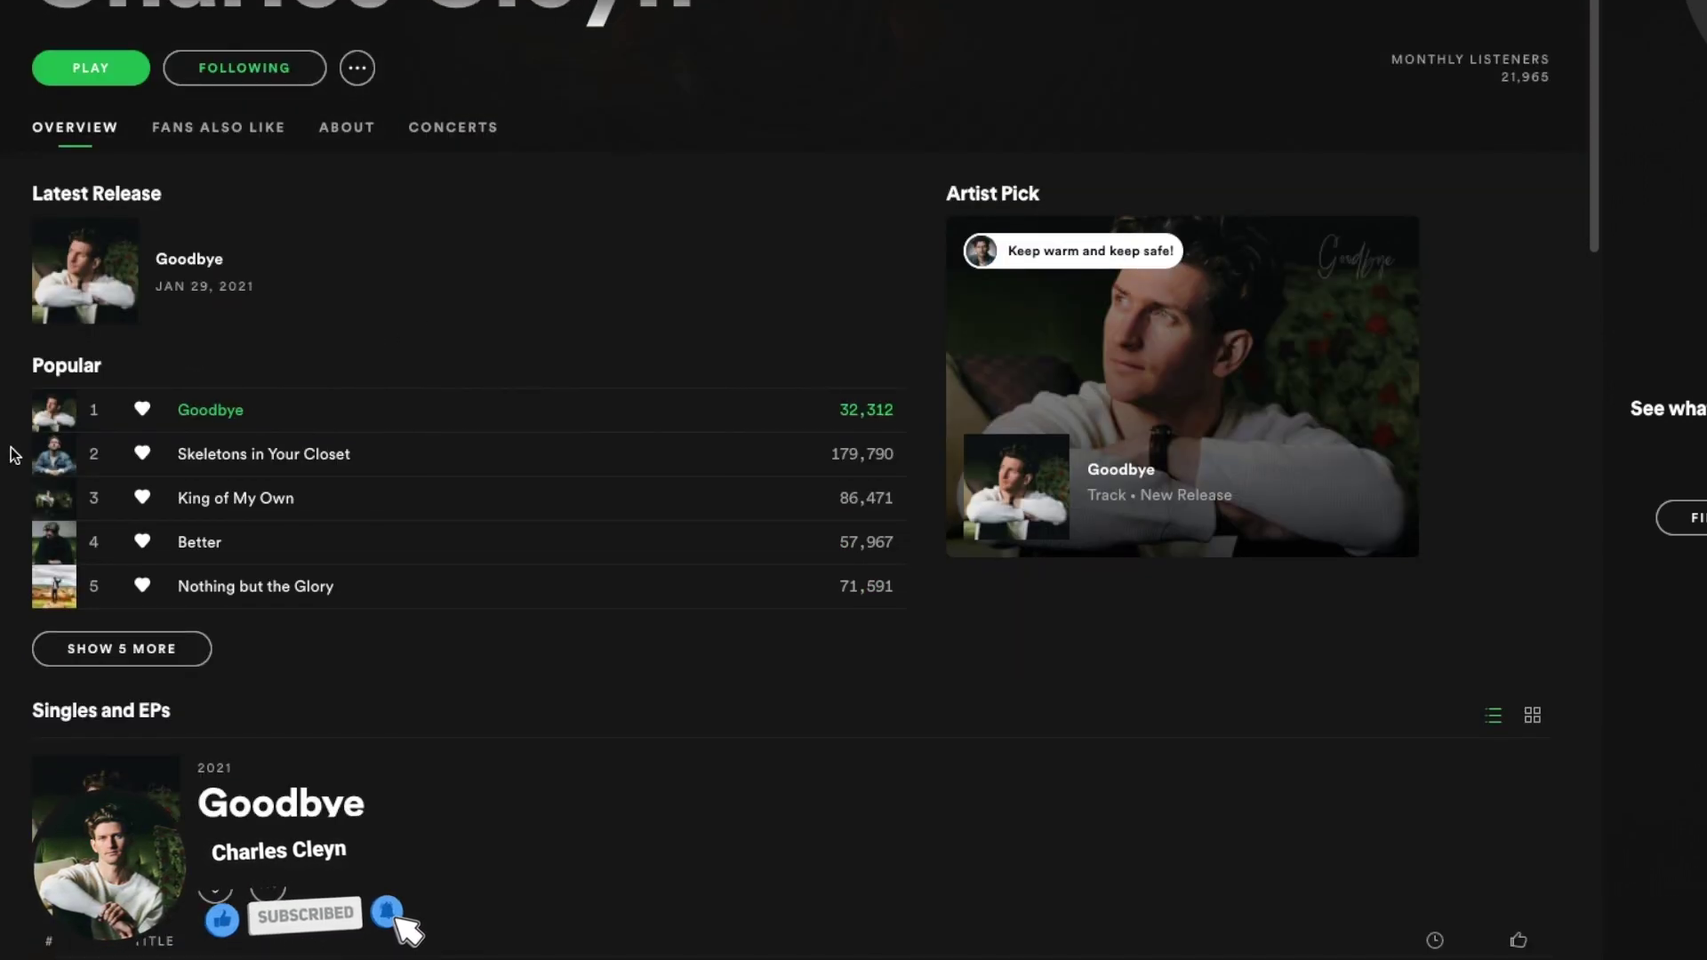
{"action": "scroll", "coordinate": [16, 453], "scroll_direction": "up", "scroll_amount": 1}
{"action": "scroll", "coordinate": [15, 455], "scroll_direction": "up", "scroll_amount": 2}
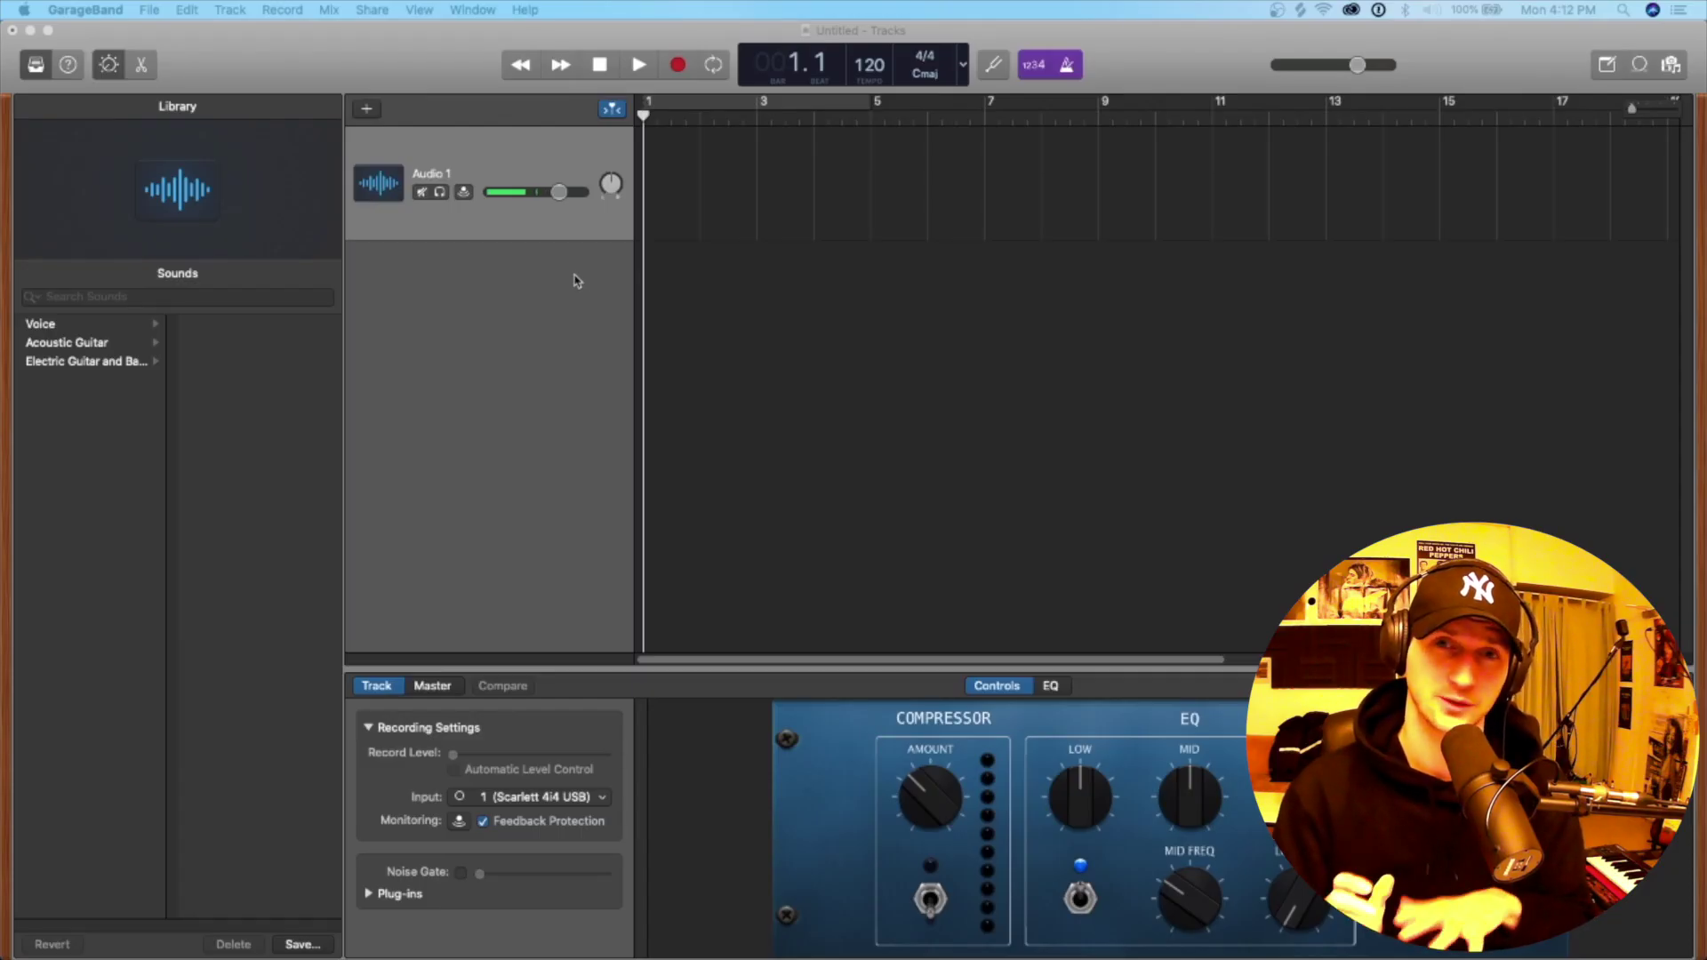
Add a Drummer track to the project and delete the existing Audio 1 track.
{"action": "left_click", "coordinate": [1242, 303]}
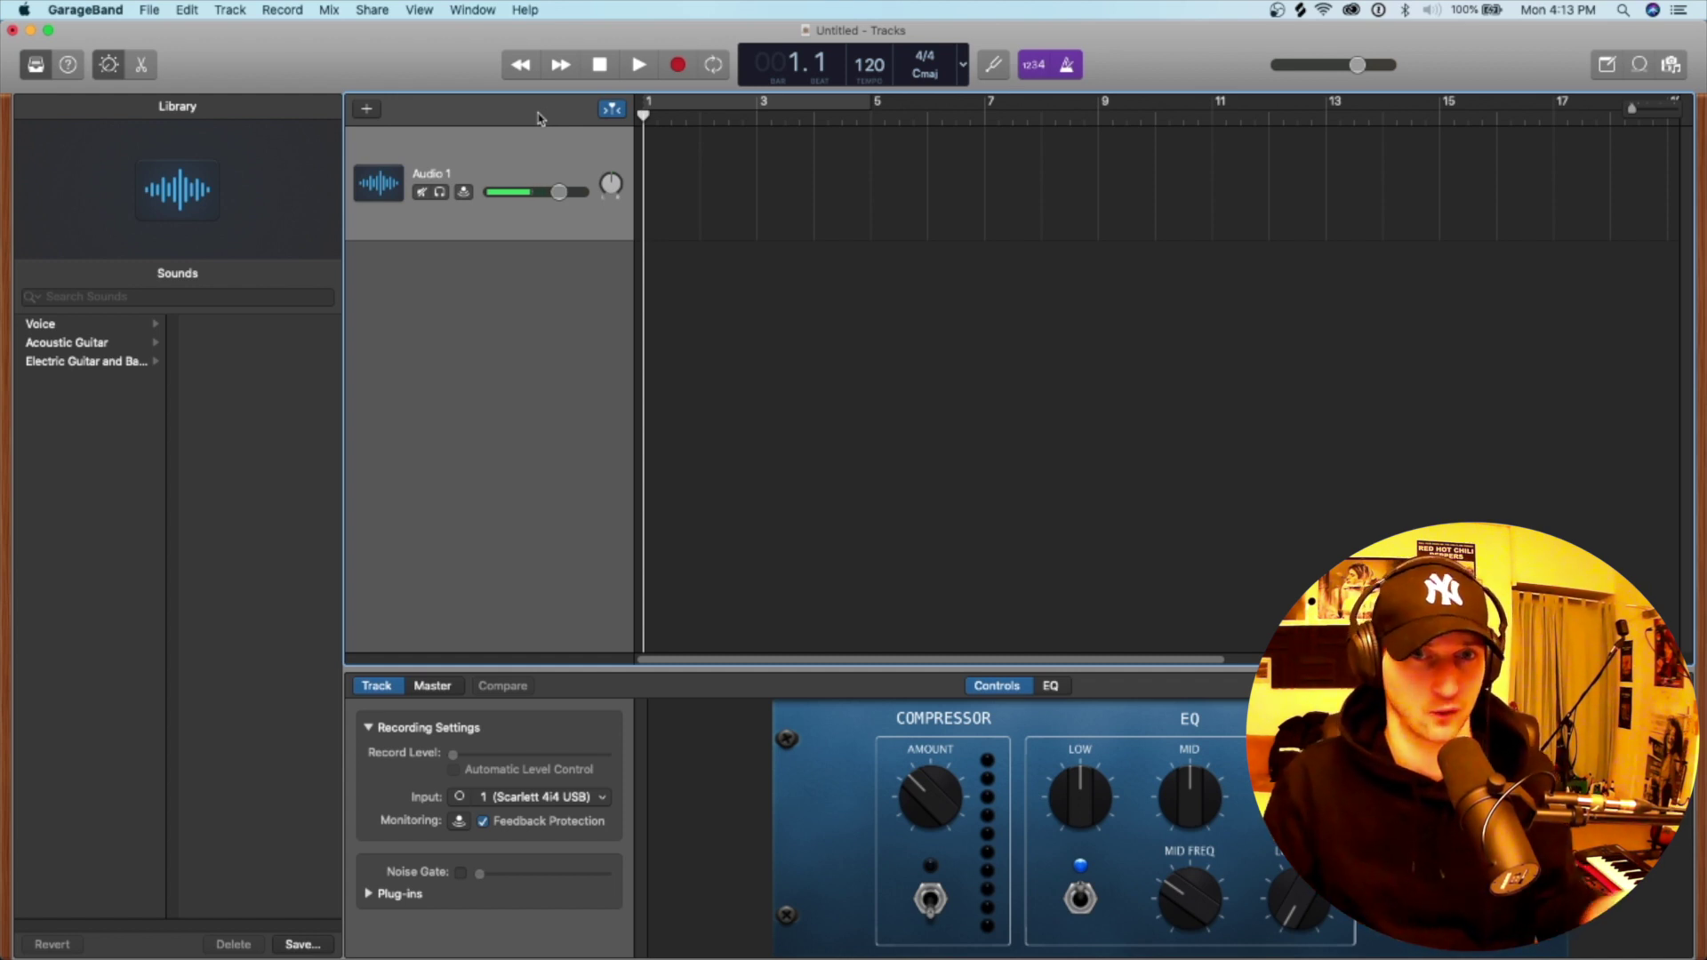
{"action": "key", "text": "alt+super+n"}
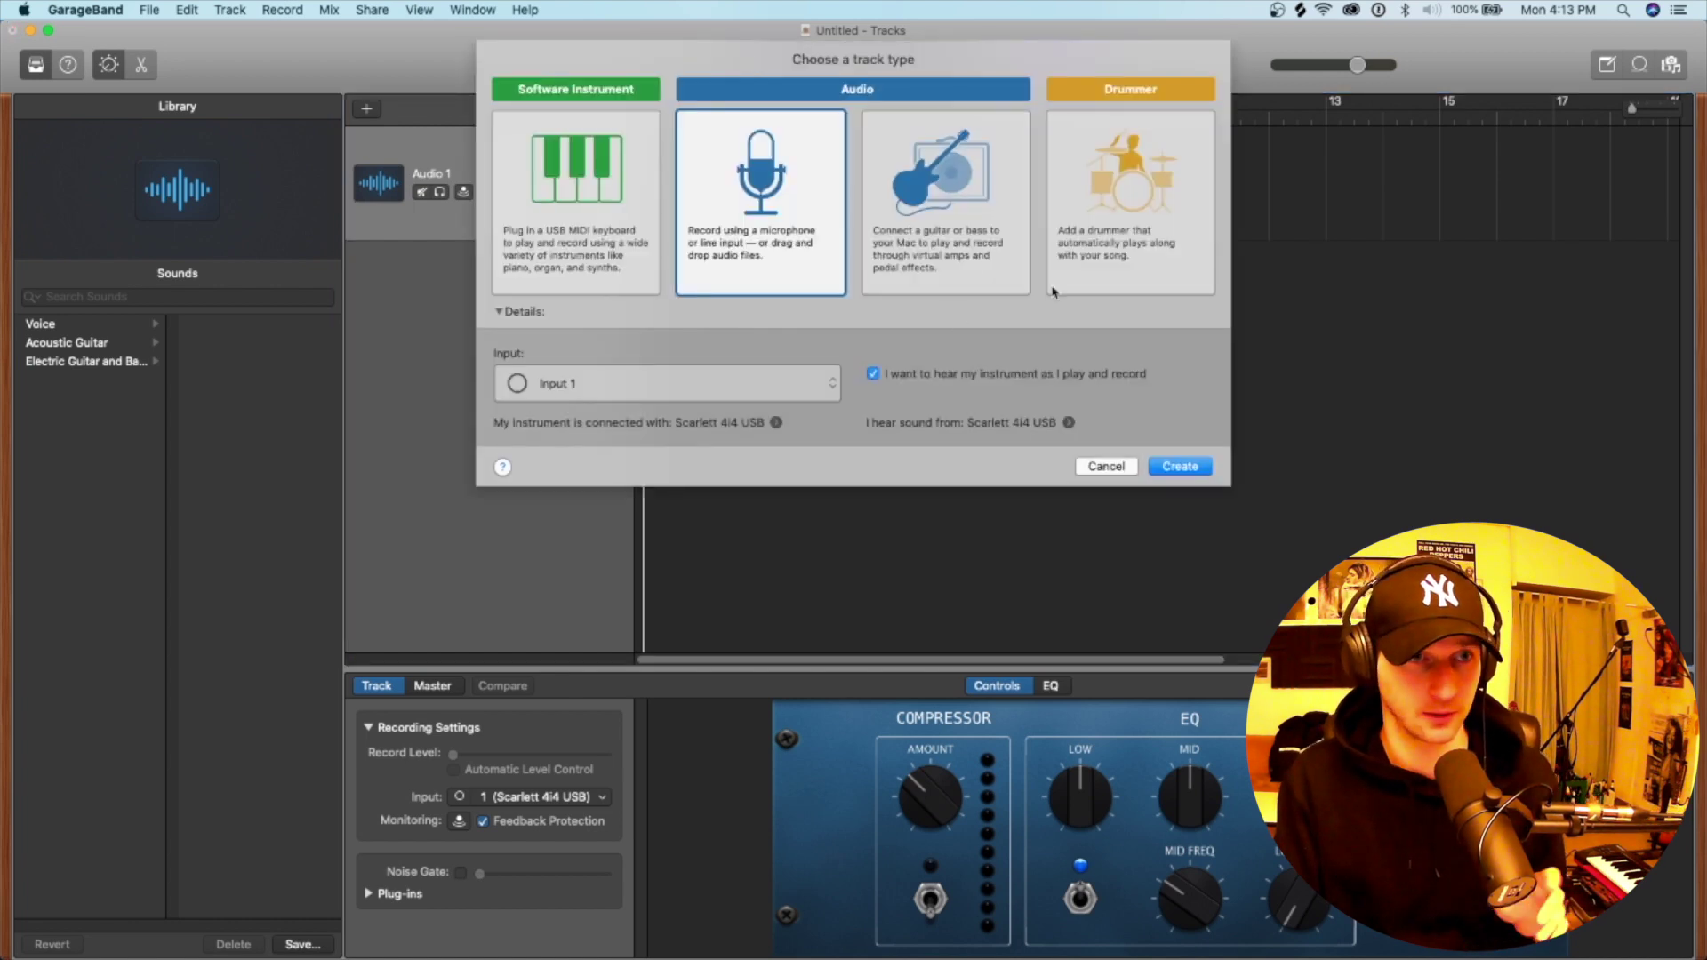
{"action": "left_click", "coordinate": [1125, 177]}
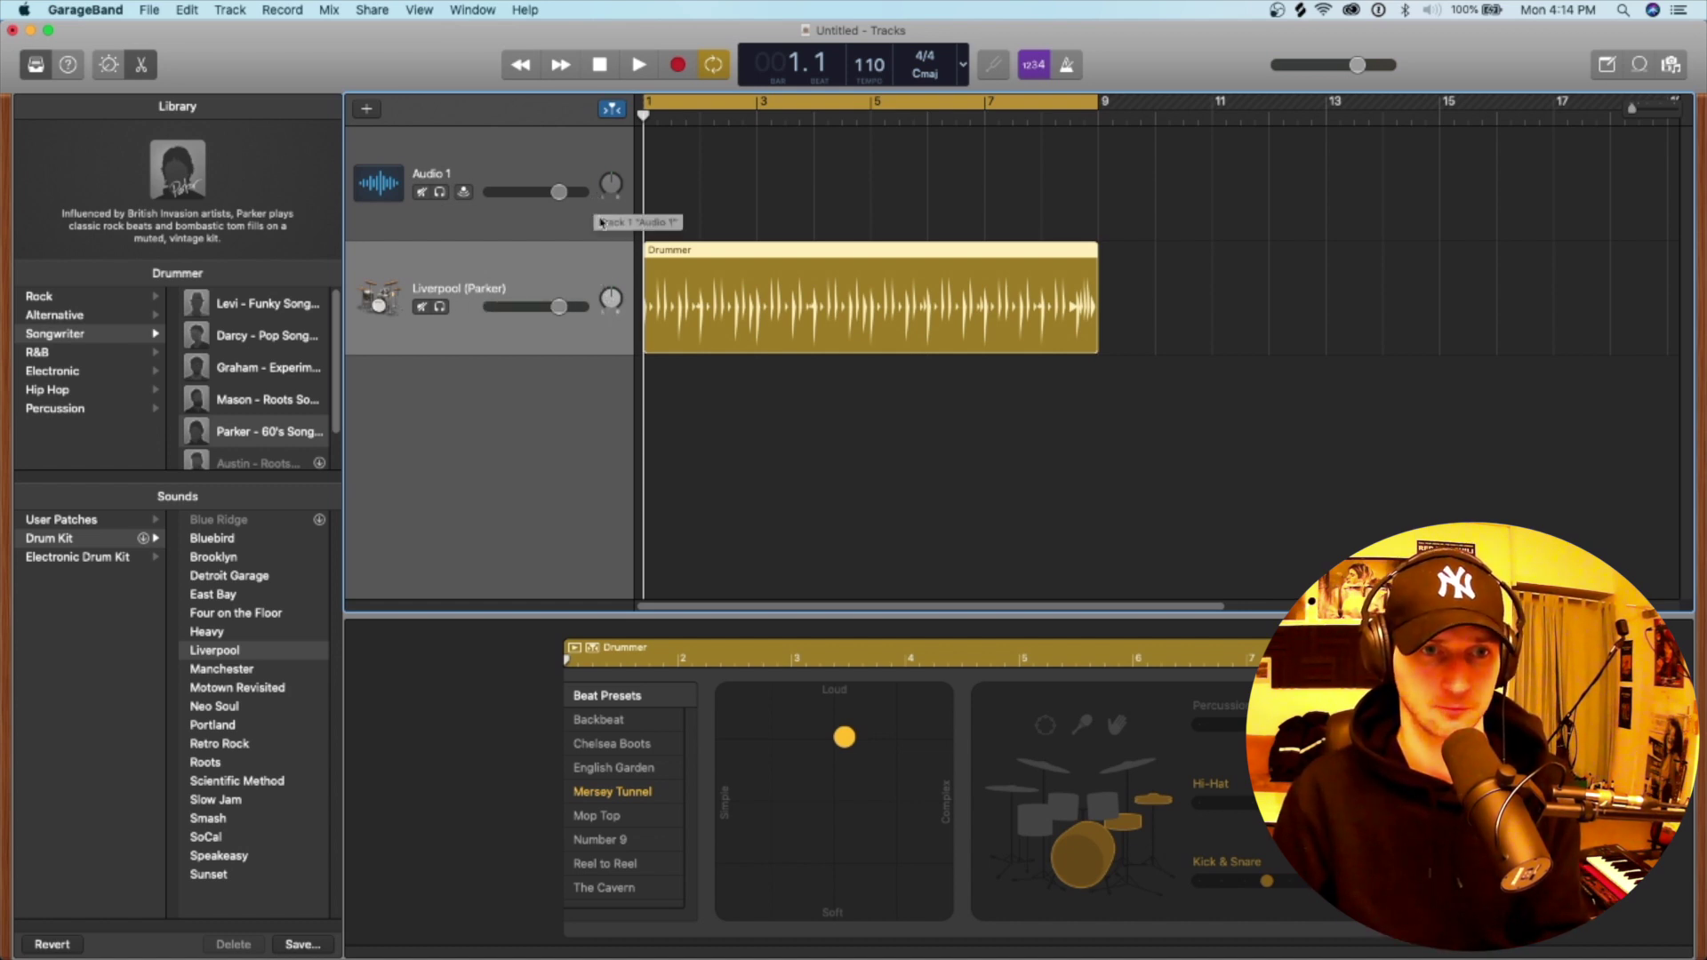
{"action": "left_click", "coordinate": [542, 226]}
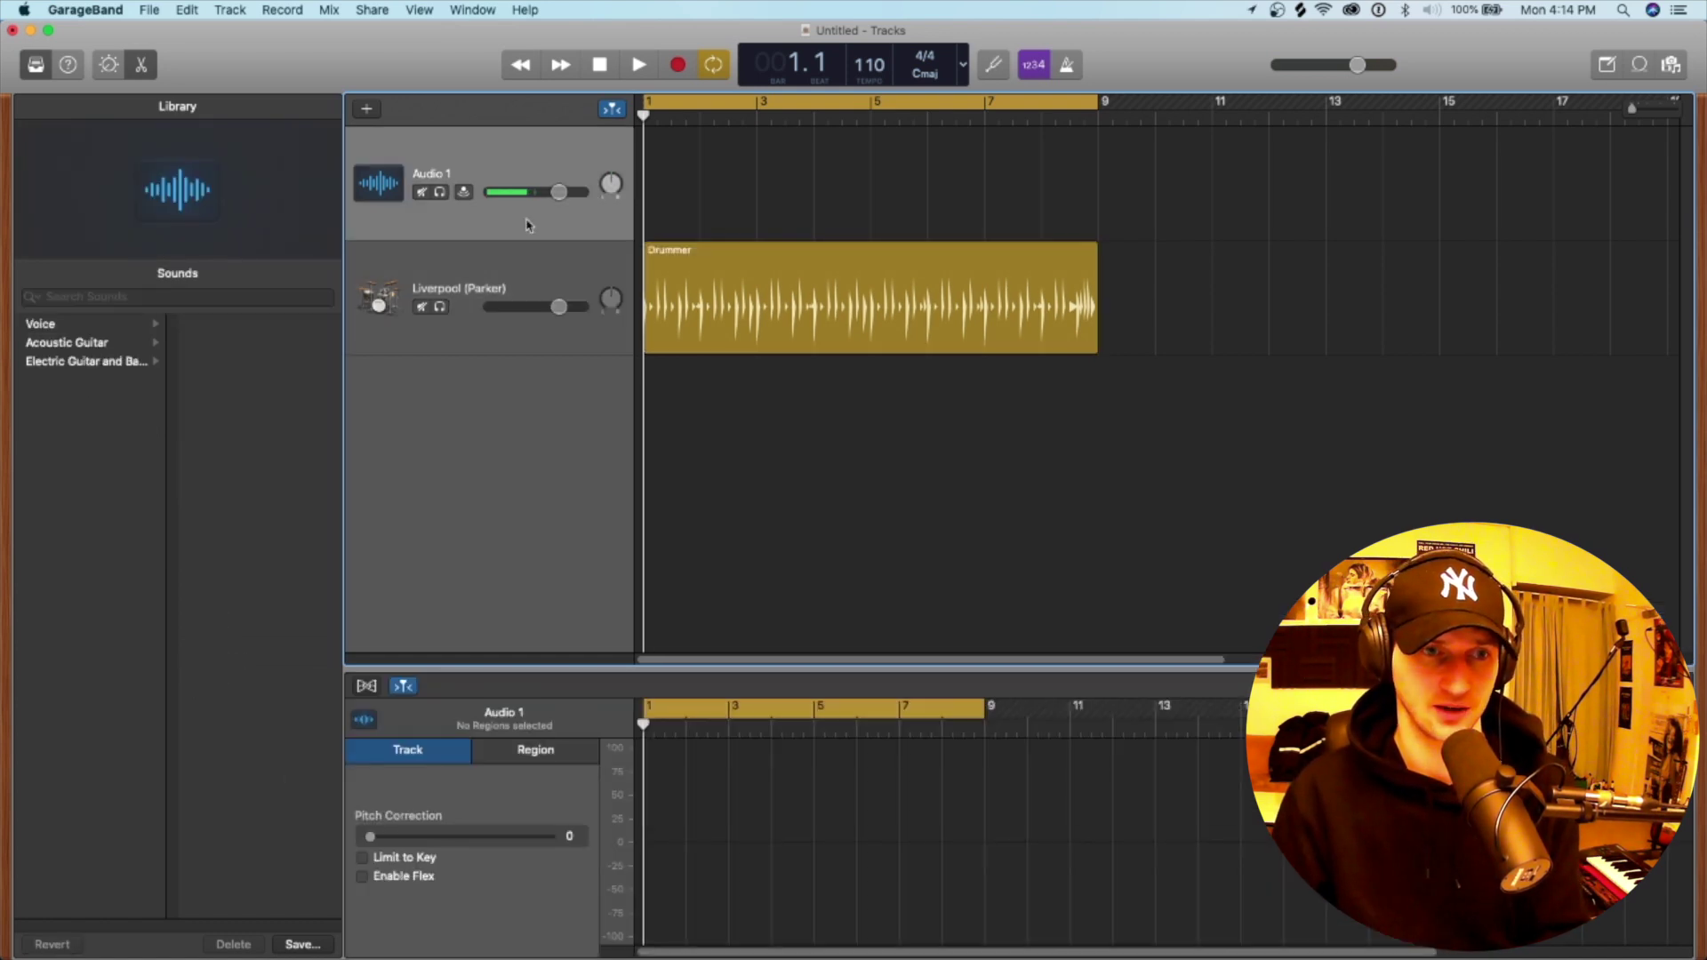
{"action": "key", "text": "super+BackSpace"}
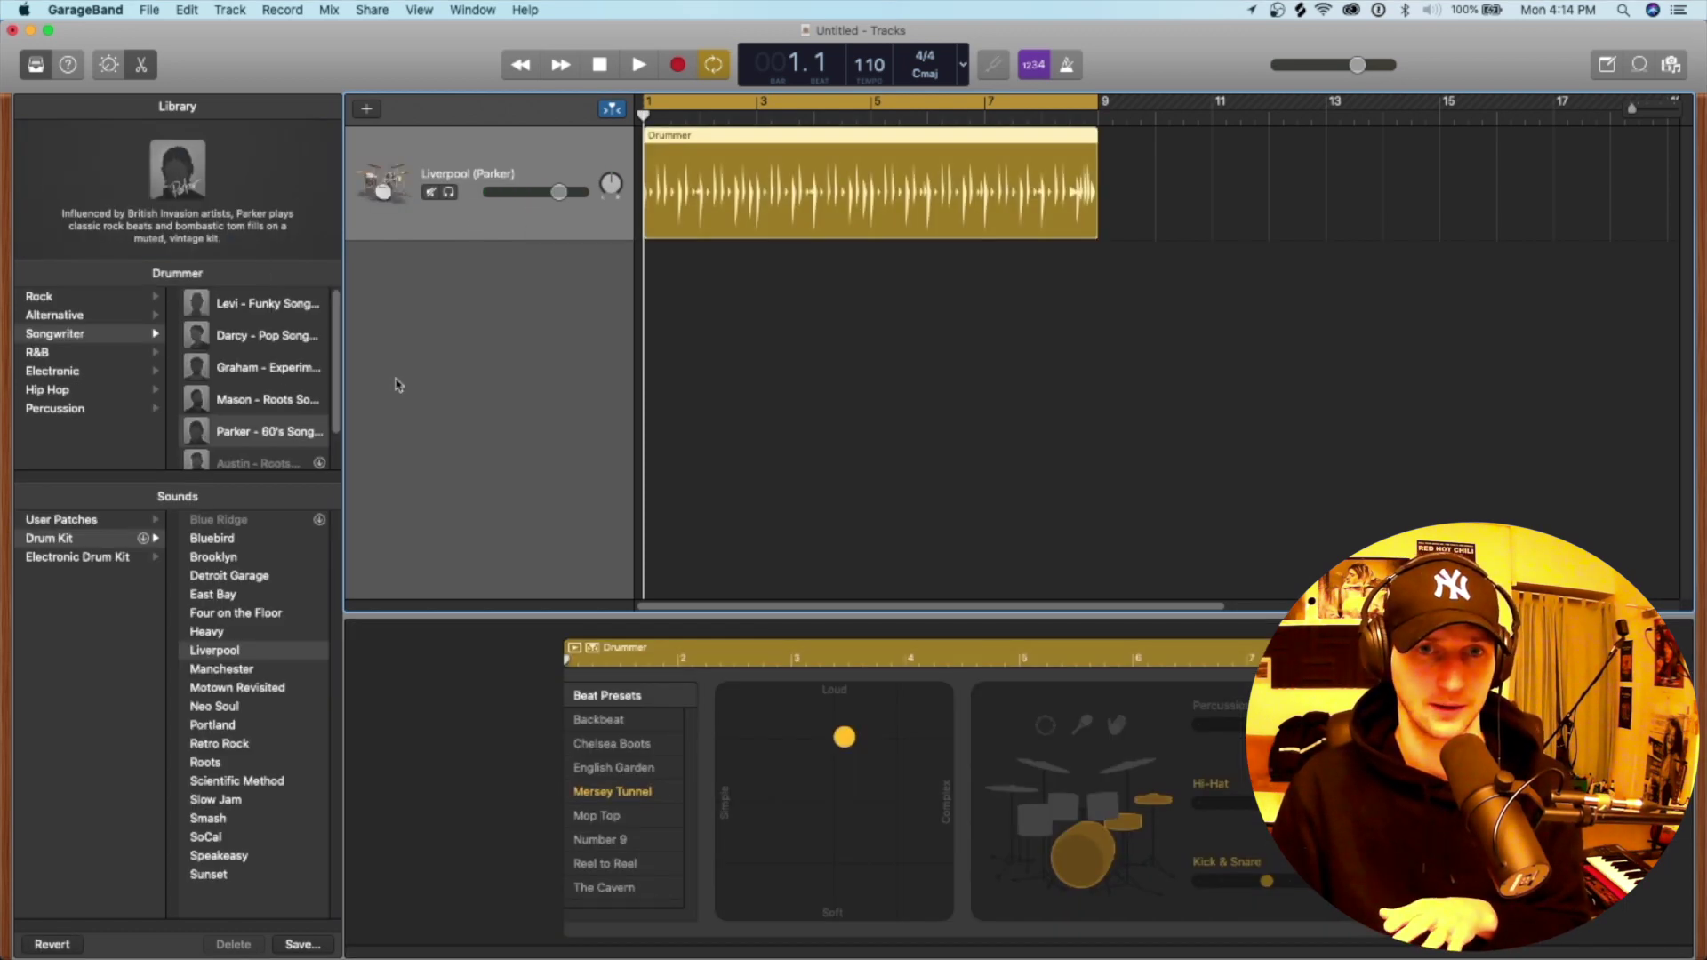
Widen the library and try the Songwriter drummers Darcy - Pop Songwriter and Graham - Experimental Songwriter, keeping Graham.
{"action": "left_click", "coordinate": [61, 314]}
{"action": "left_click", "coordinate": [58, 334]}
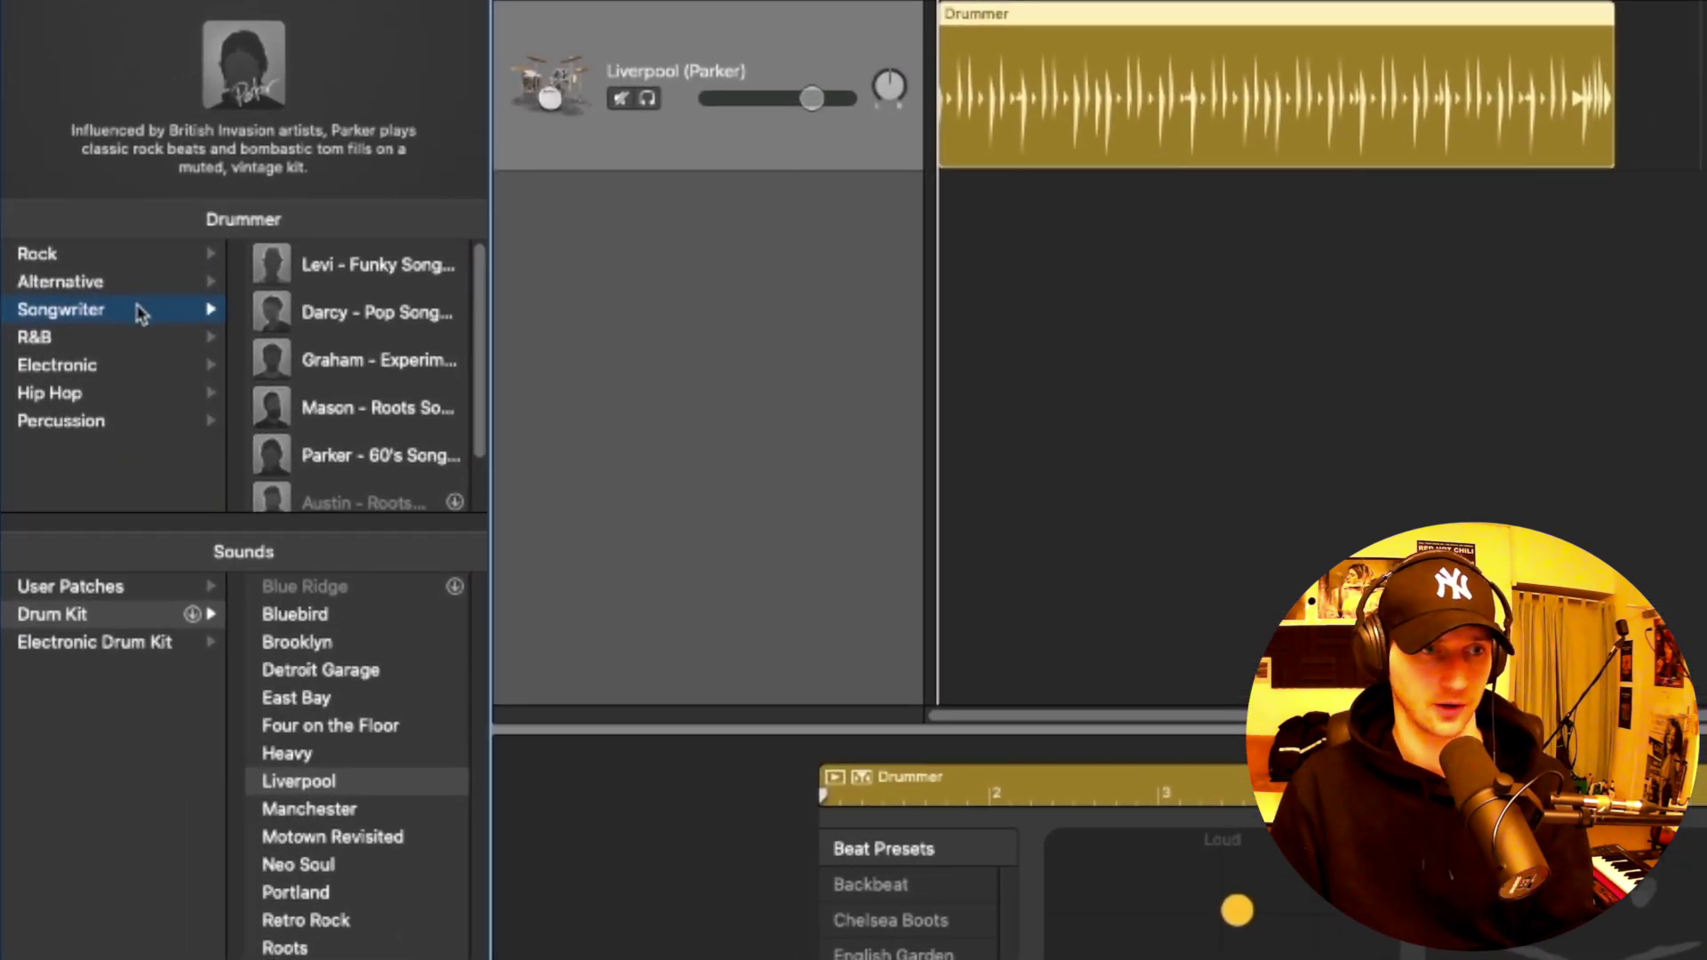
{"action": "left_click_drag", "start_coordinate": [488, 505], "coordinate": [630, 511]}
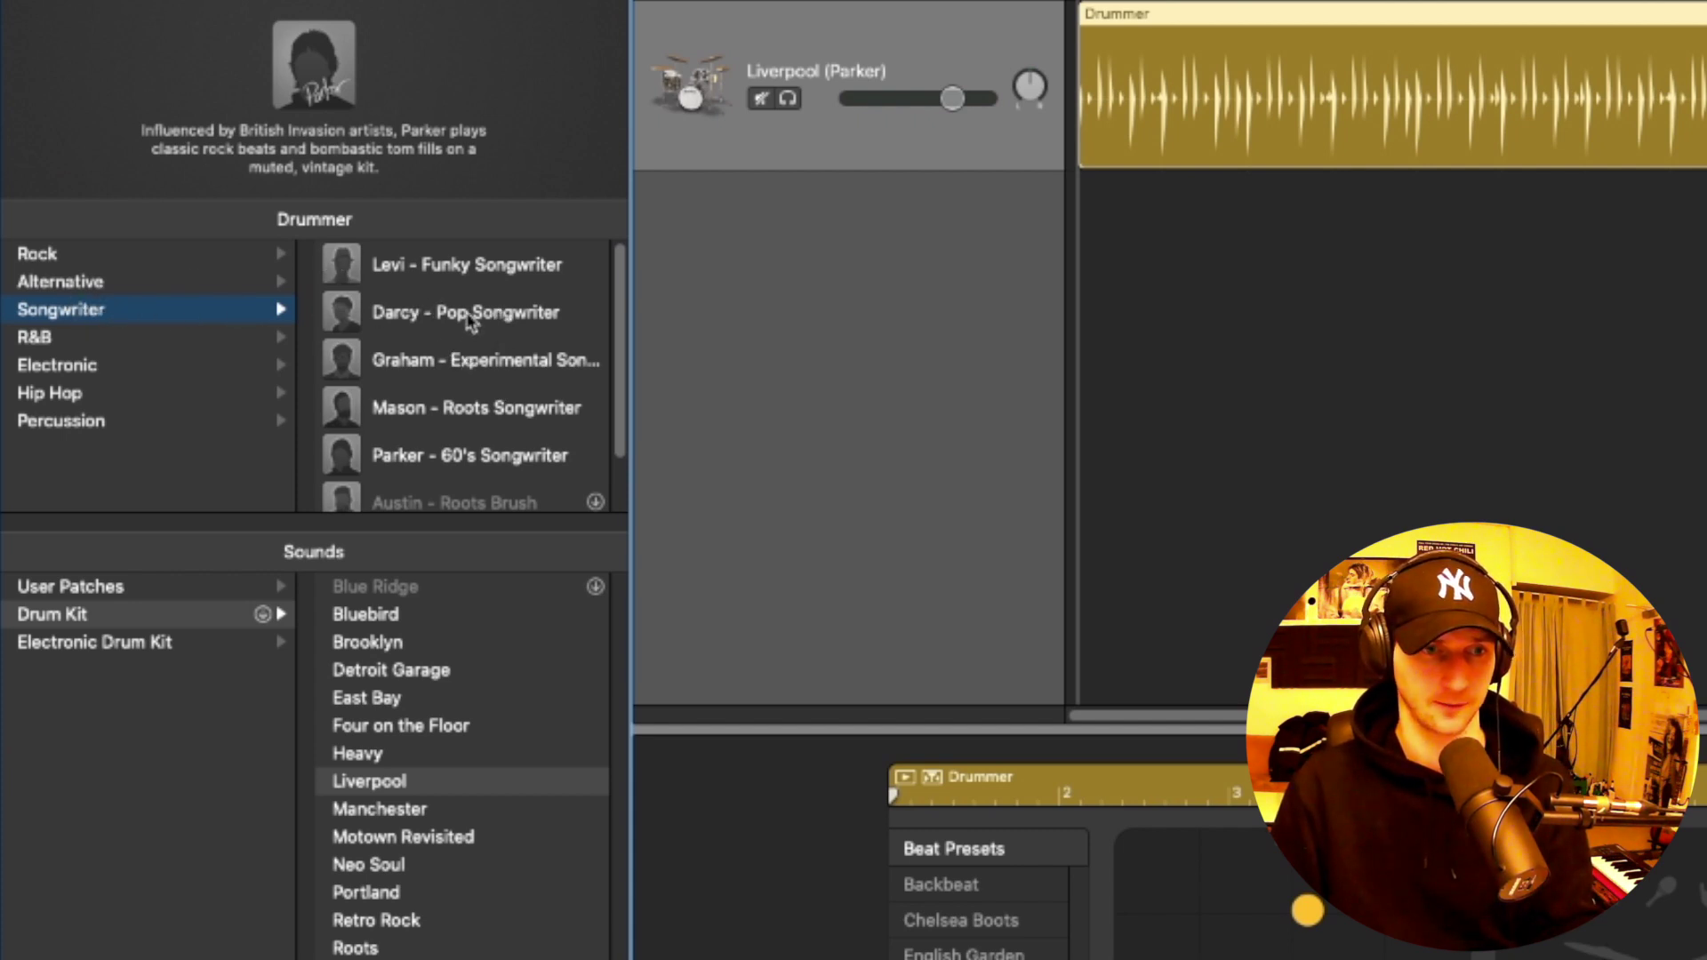
{"action": "scroll", "coordinate": [476, 318], "scroll_direction": "down", "scroll_amount": 2}
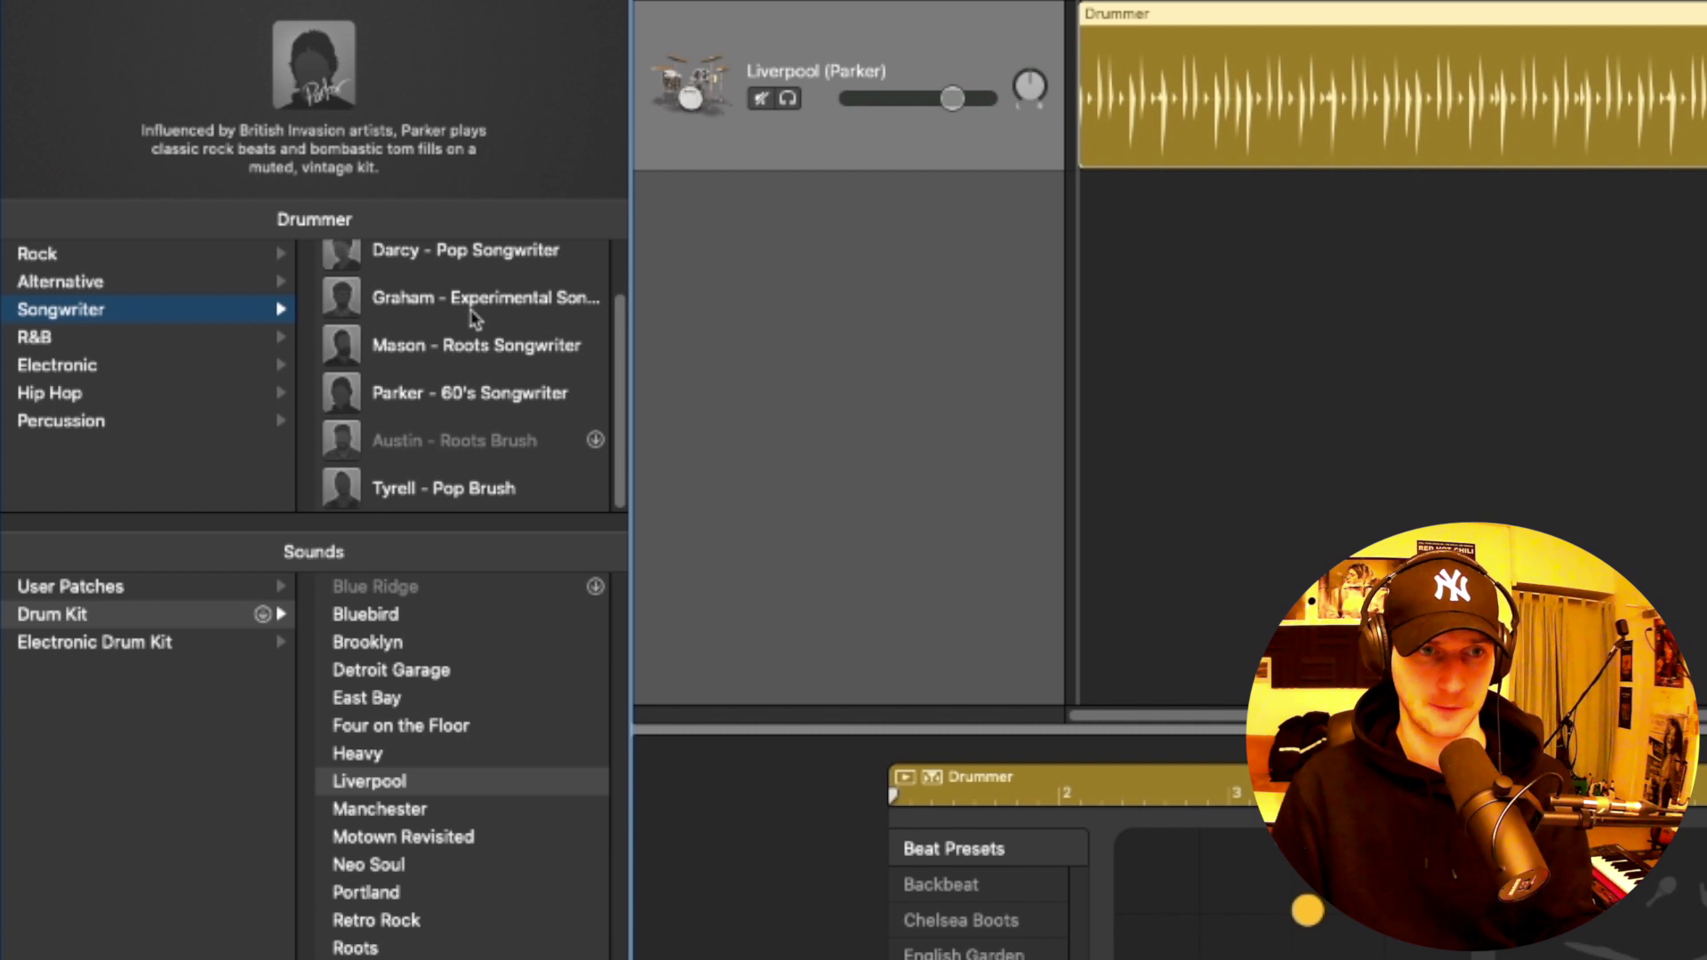
{"action": "scroll", "coordinate": [476, 318], "scroll_direction": "up", "scroll_amount": 2}
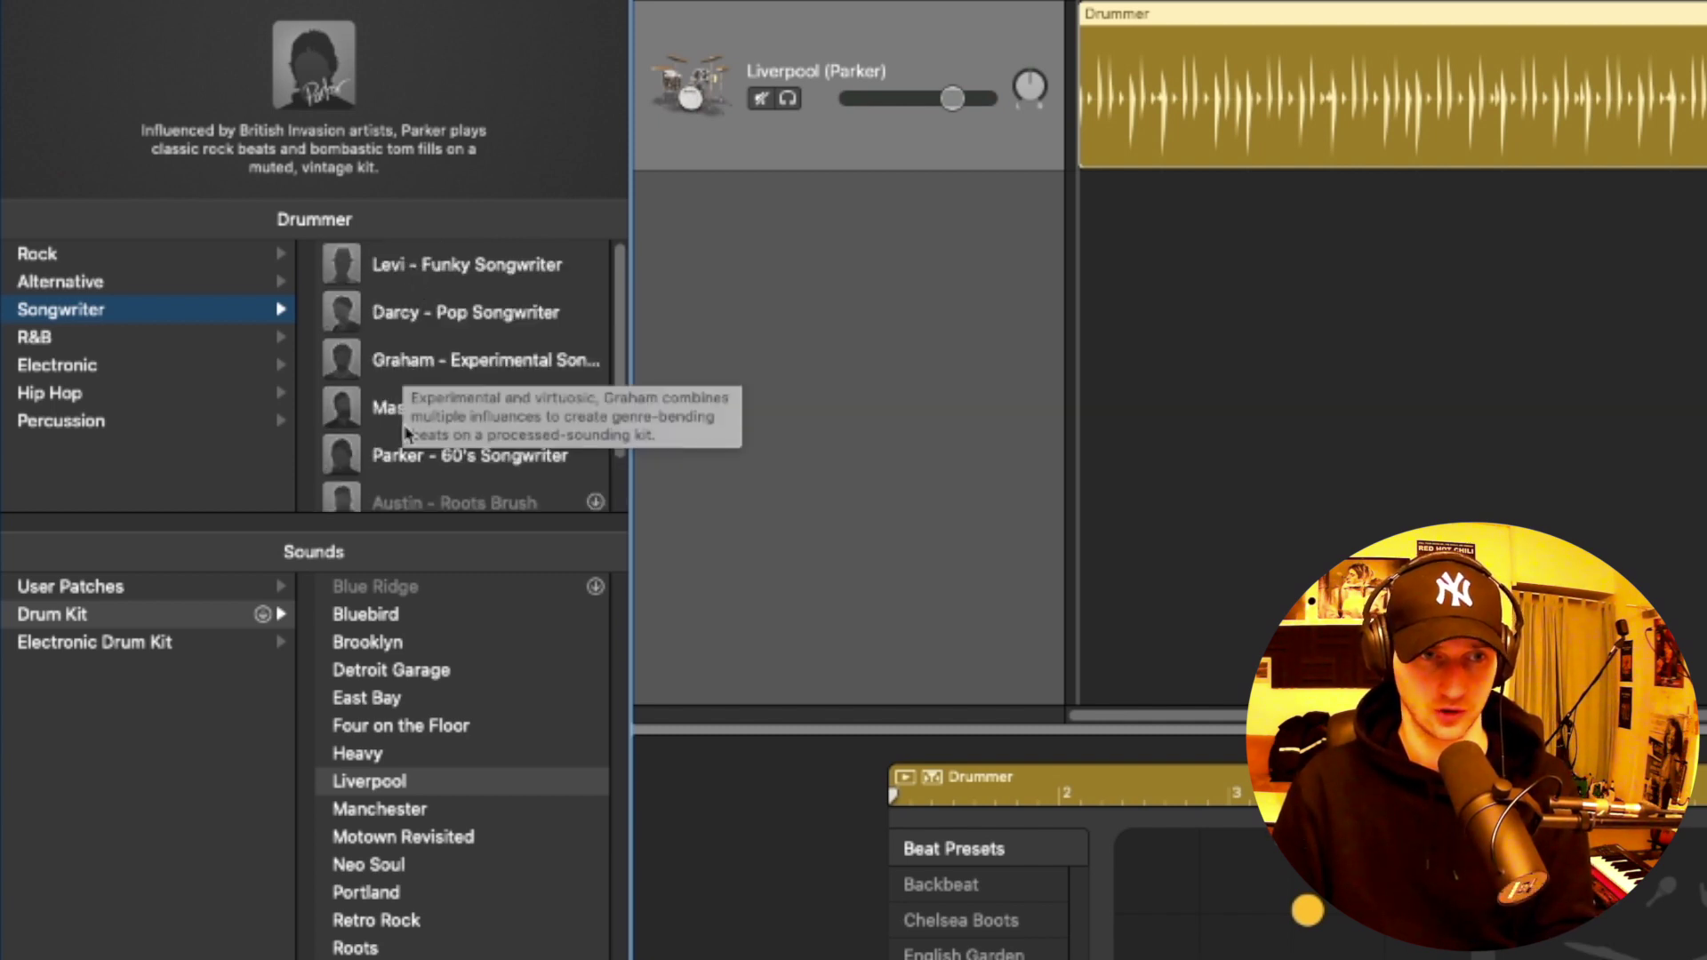
{"action": "left_click", "coordinate": [484, 322]}
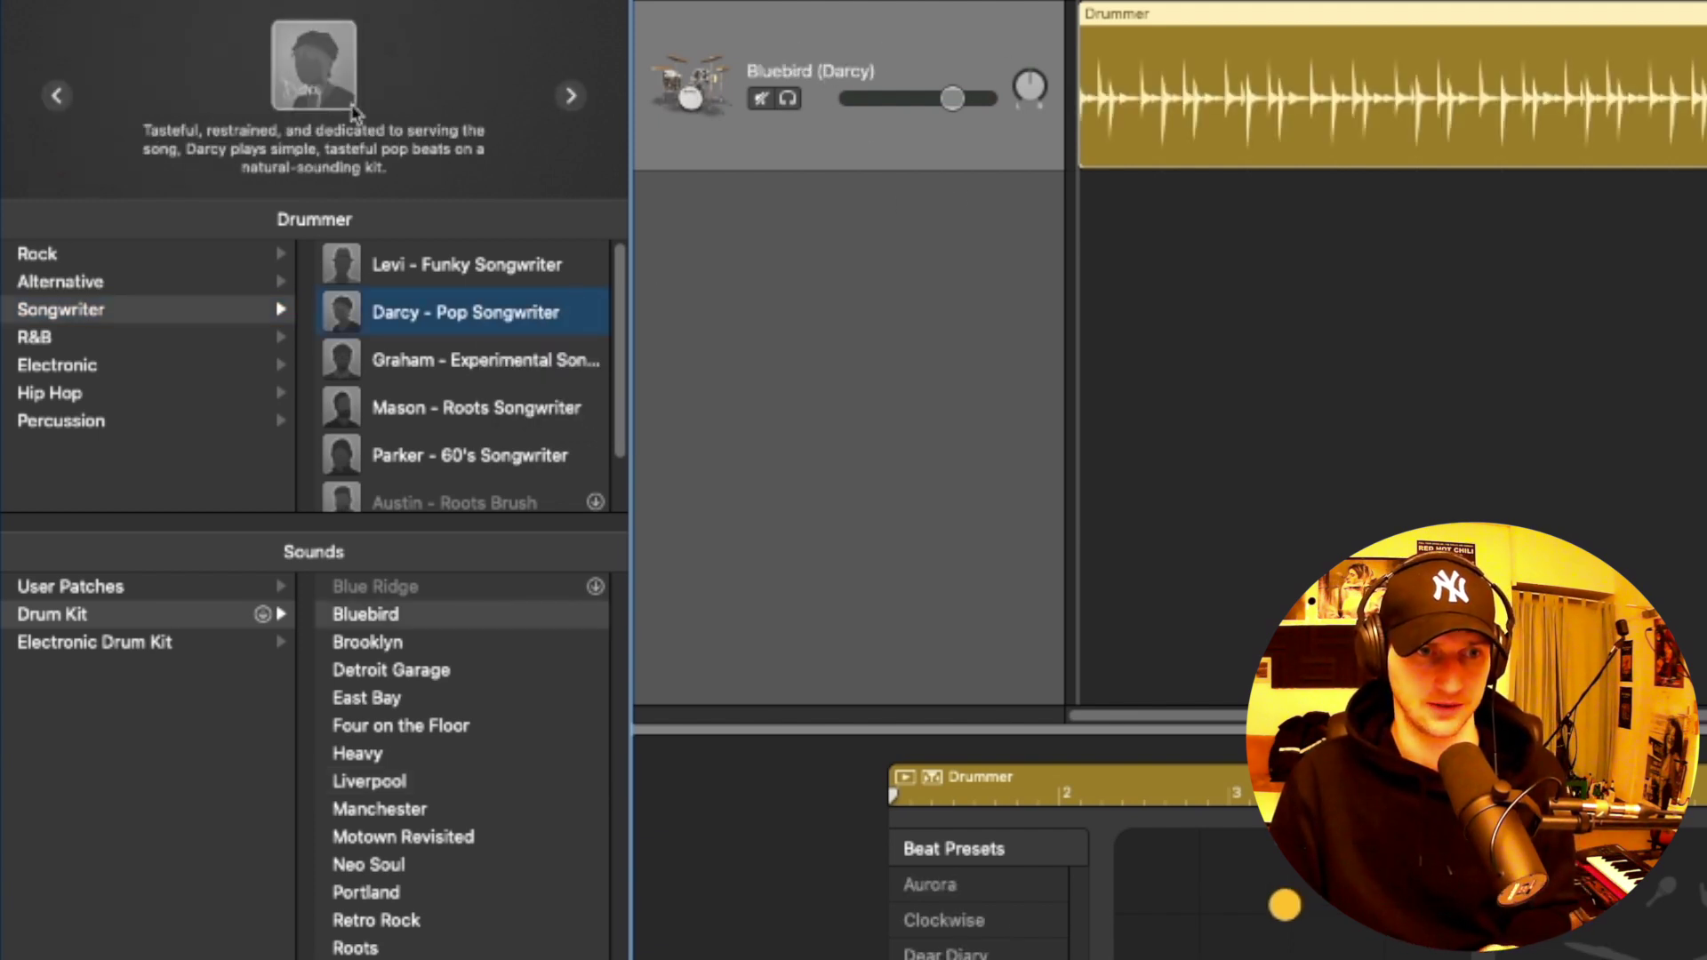
{"action": "mouse_move", "coordinate": [258, 152]}
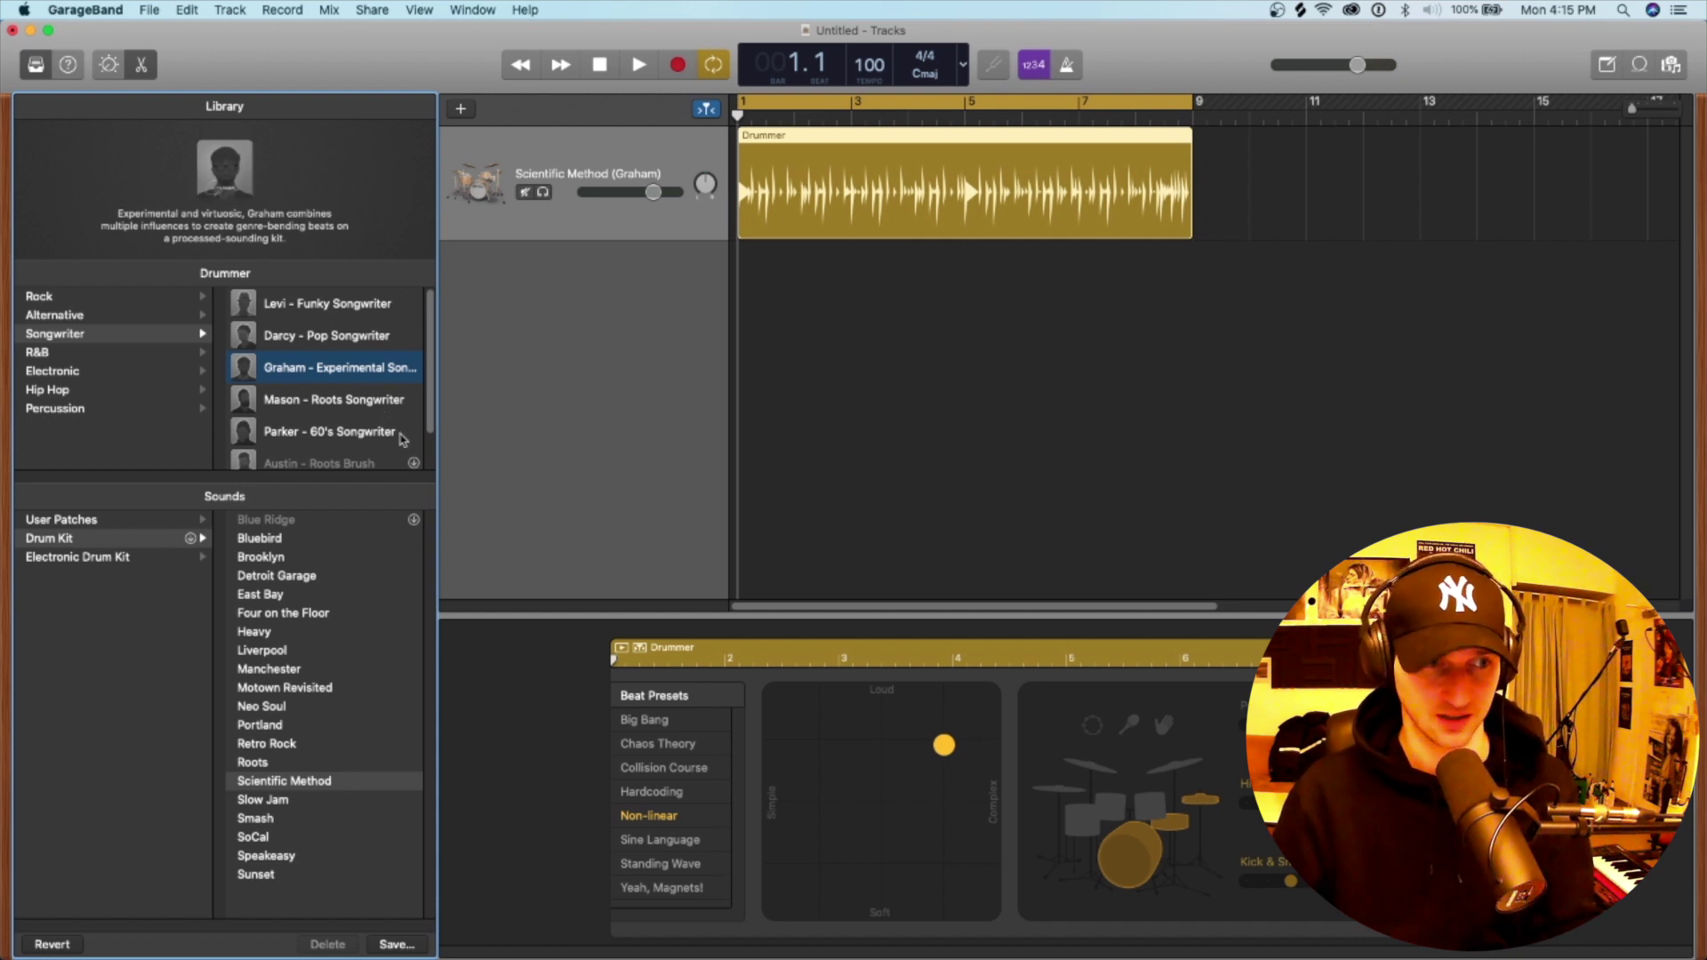
Switch the drum kit sound to Bluebird and listen to the first bars of the beat.
{"action": "left_click", "coordinate": [339, 541]}
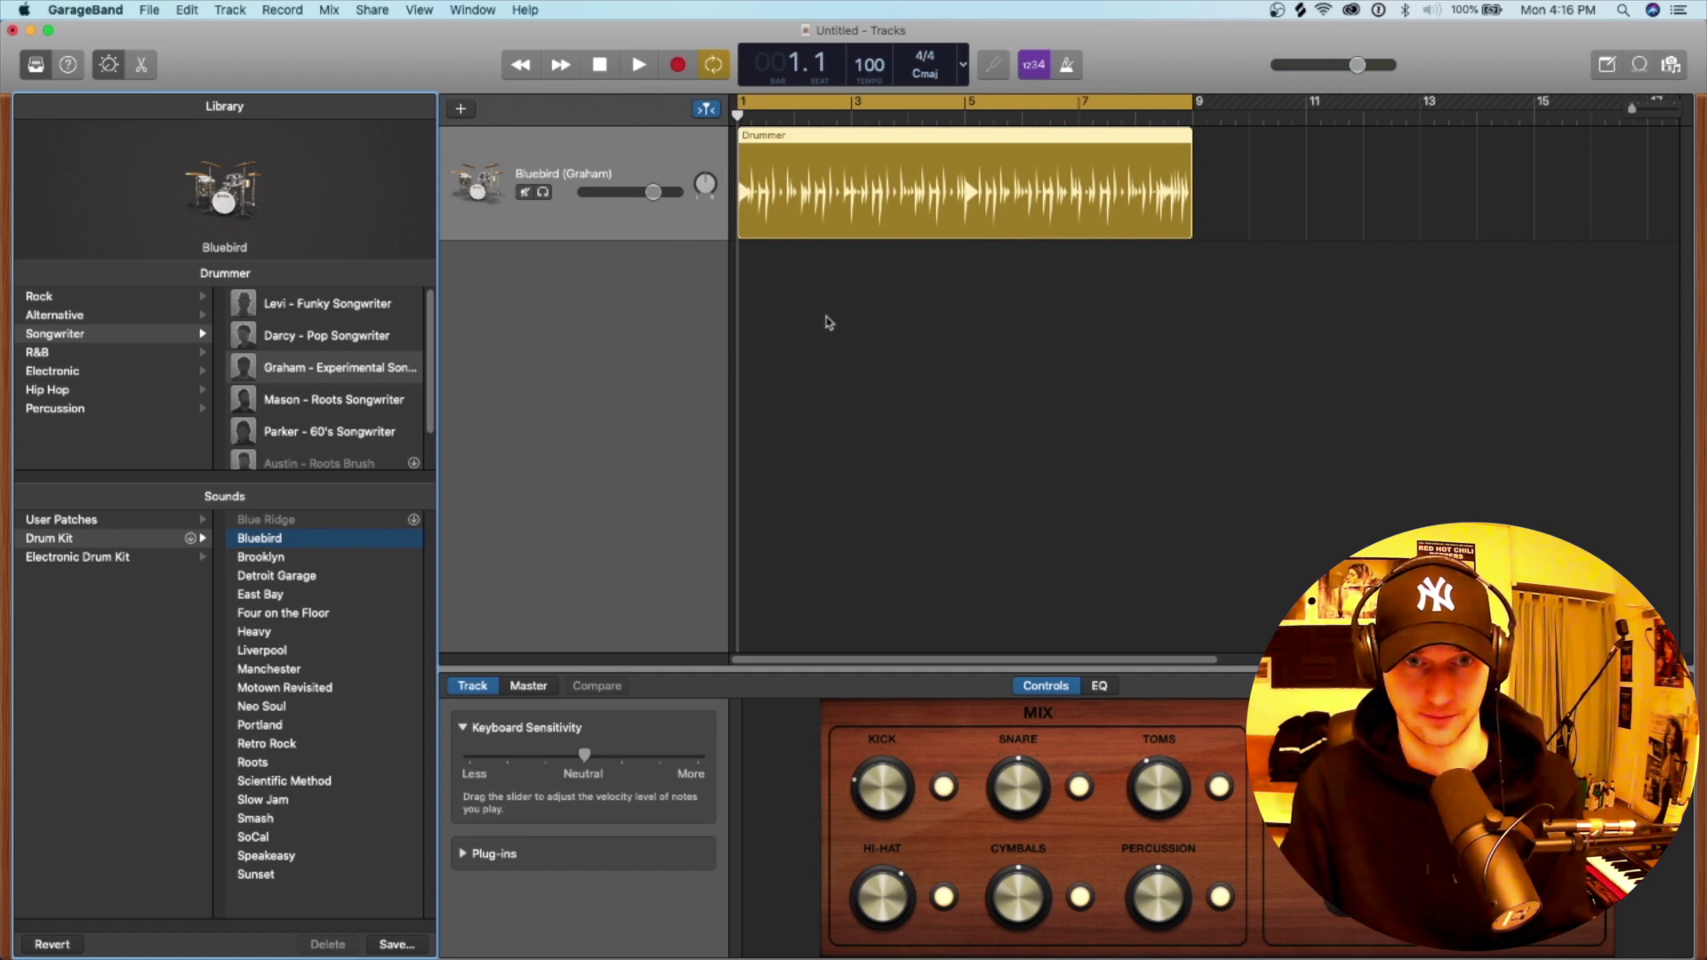
{"action": "key", "text": "space"}
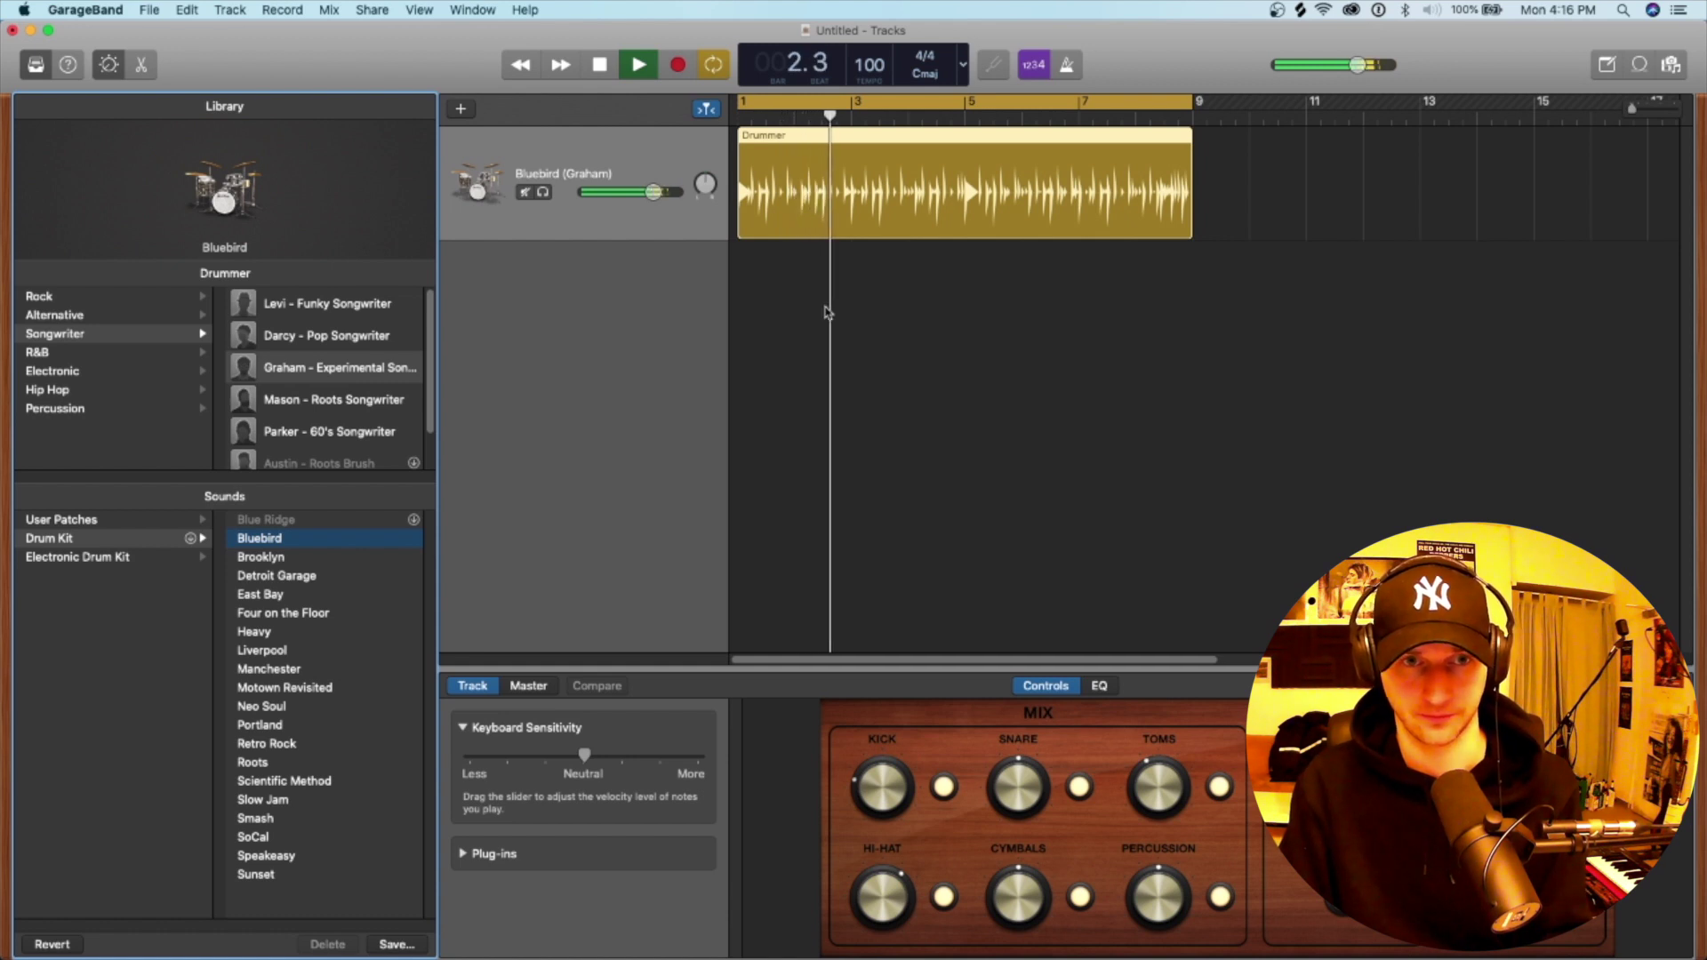
{"action": "key", "text": "space"}
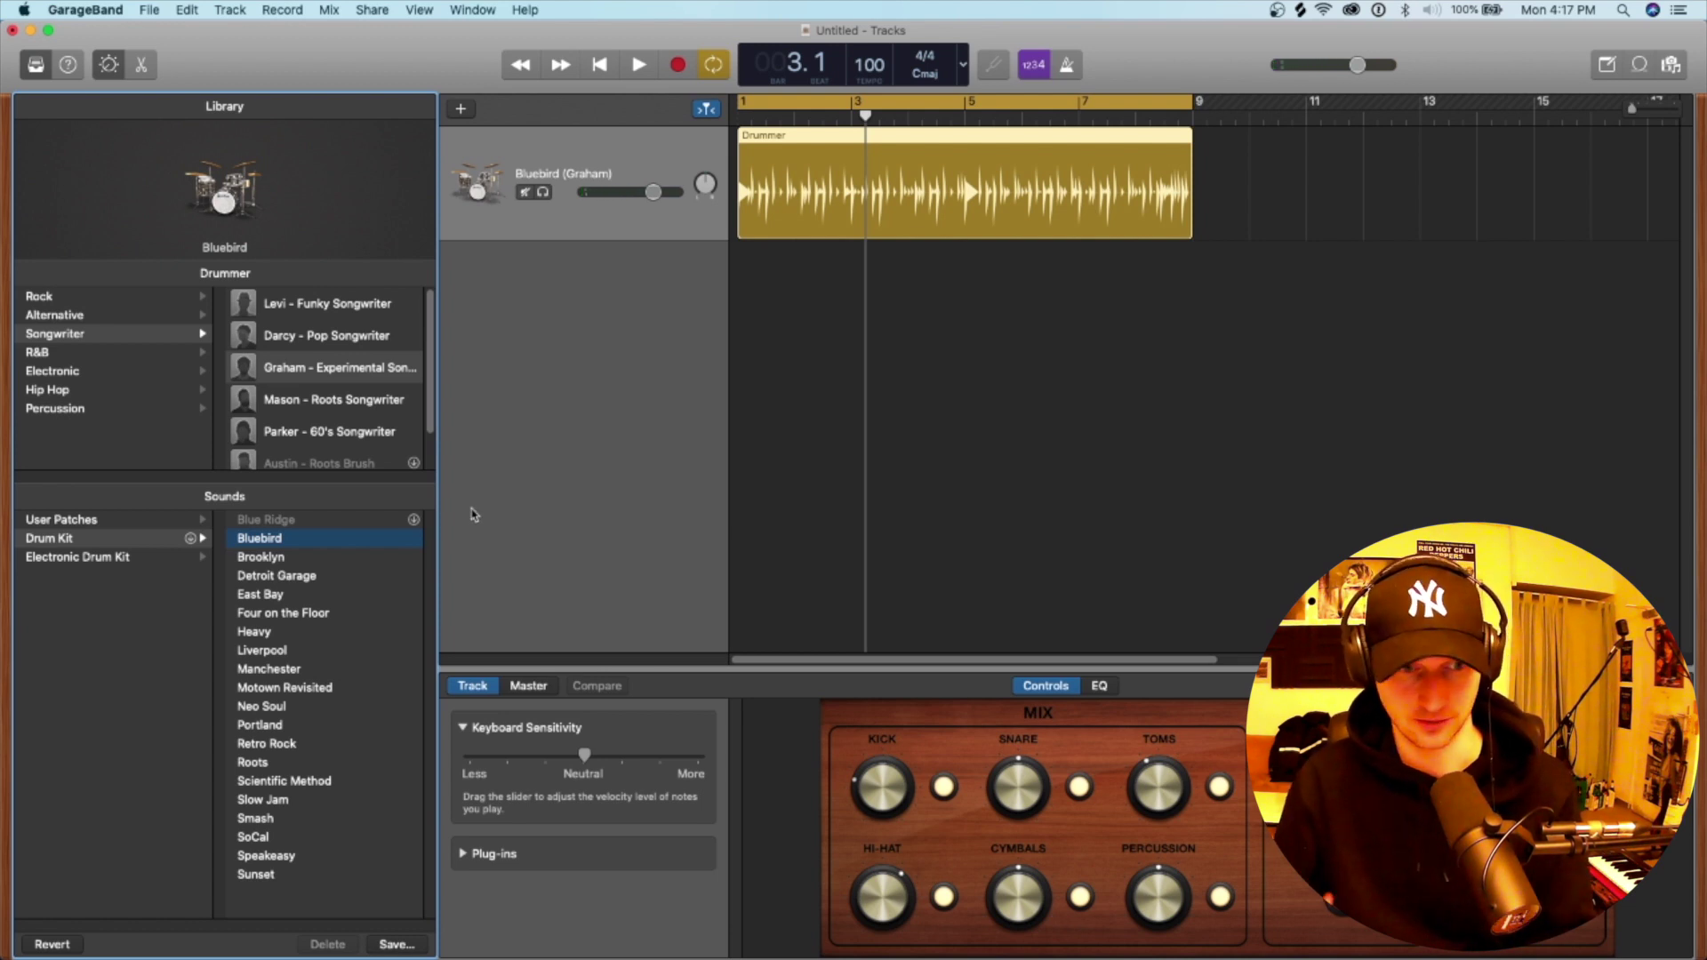
Change the drum kit sound to Brooklyn and listen to the first bars of the beat.
{"action": "left_click", "coordinate": [307, 560]}
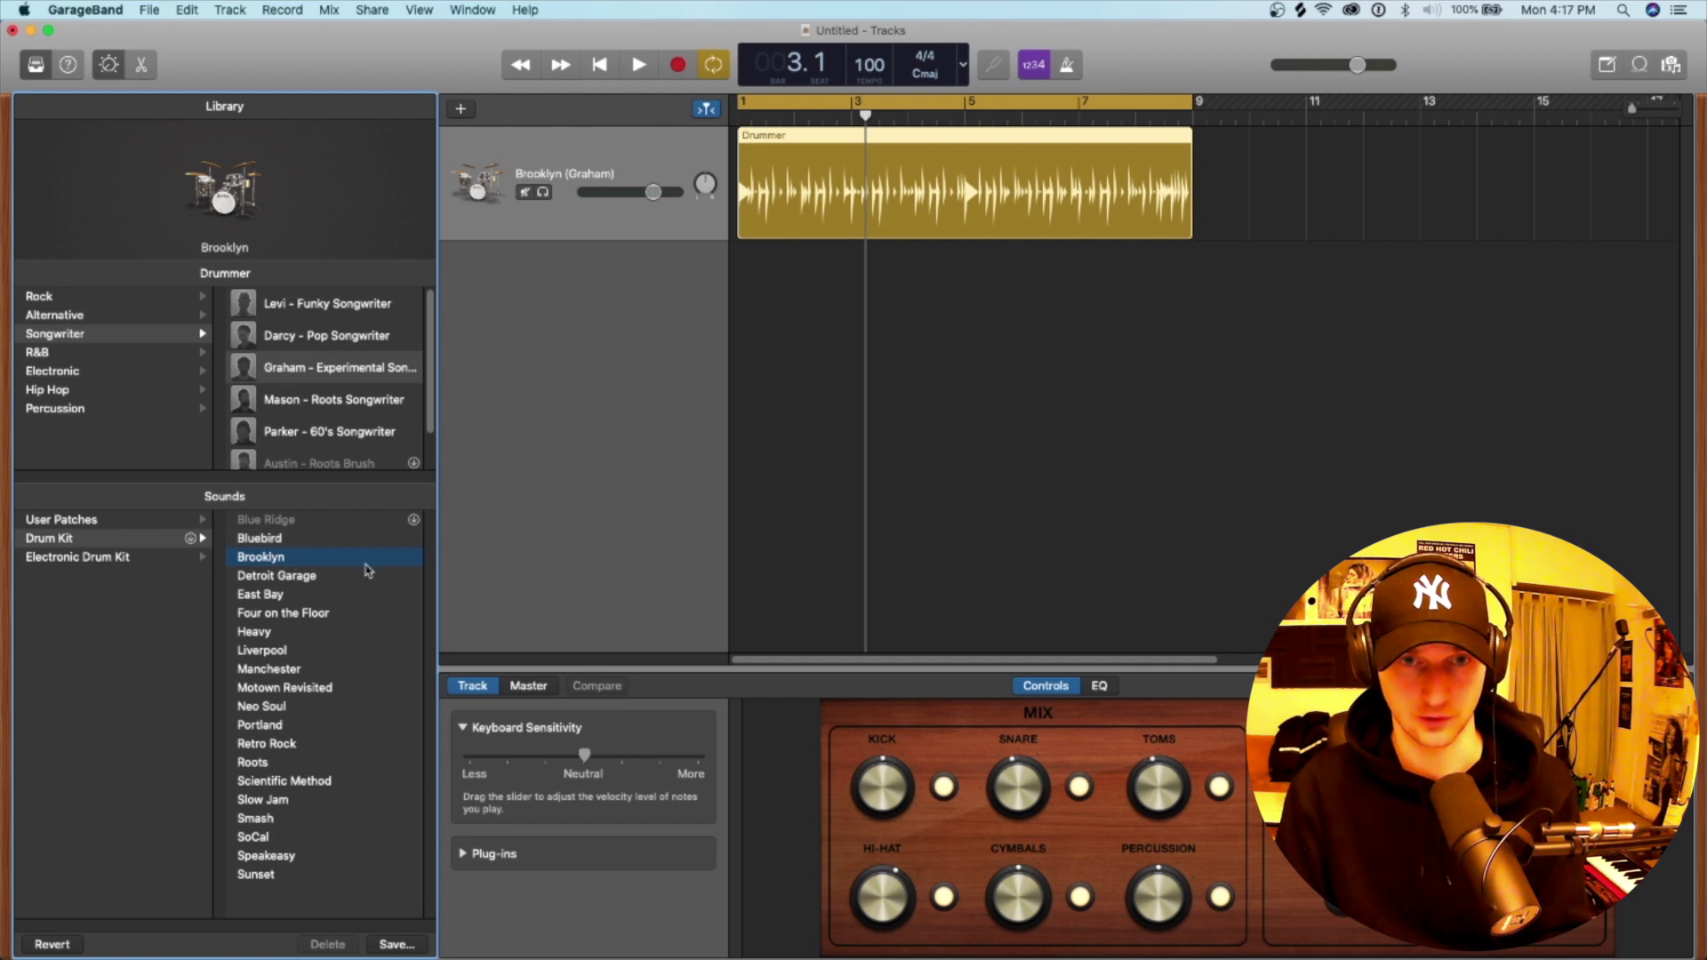
{"action": "key", "text": "space"}
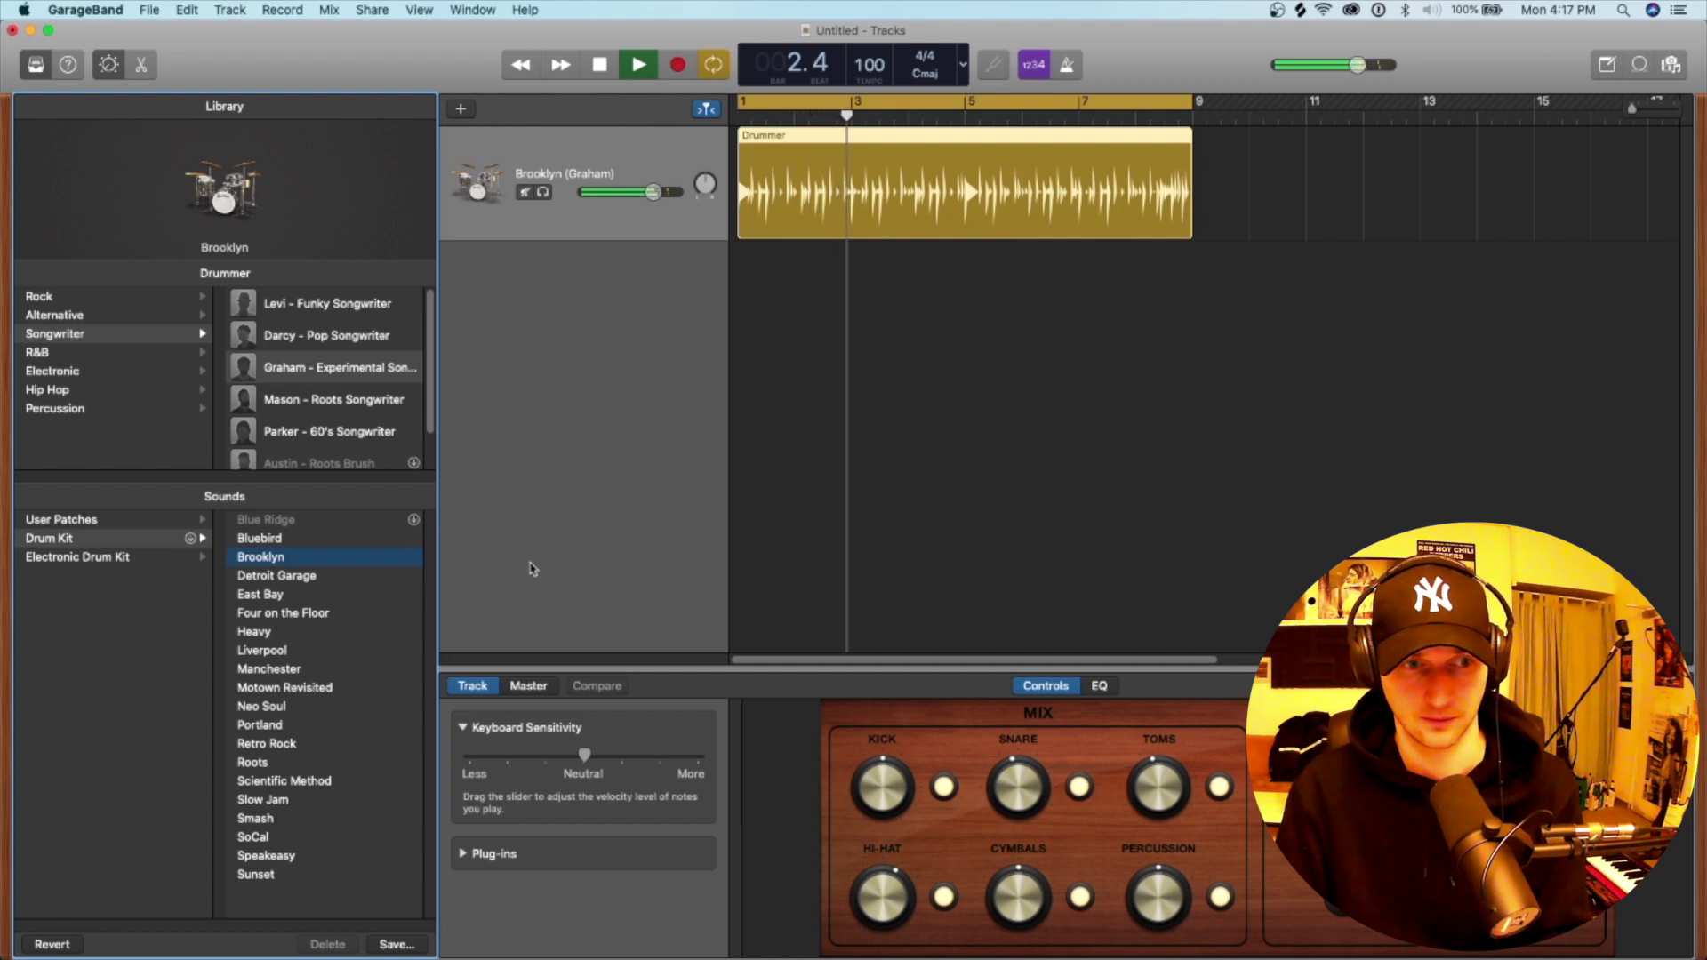
{"action": "key", "text": "space"}
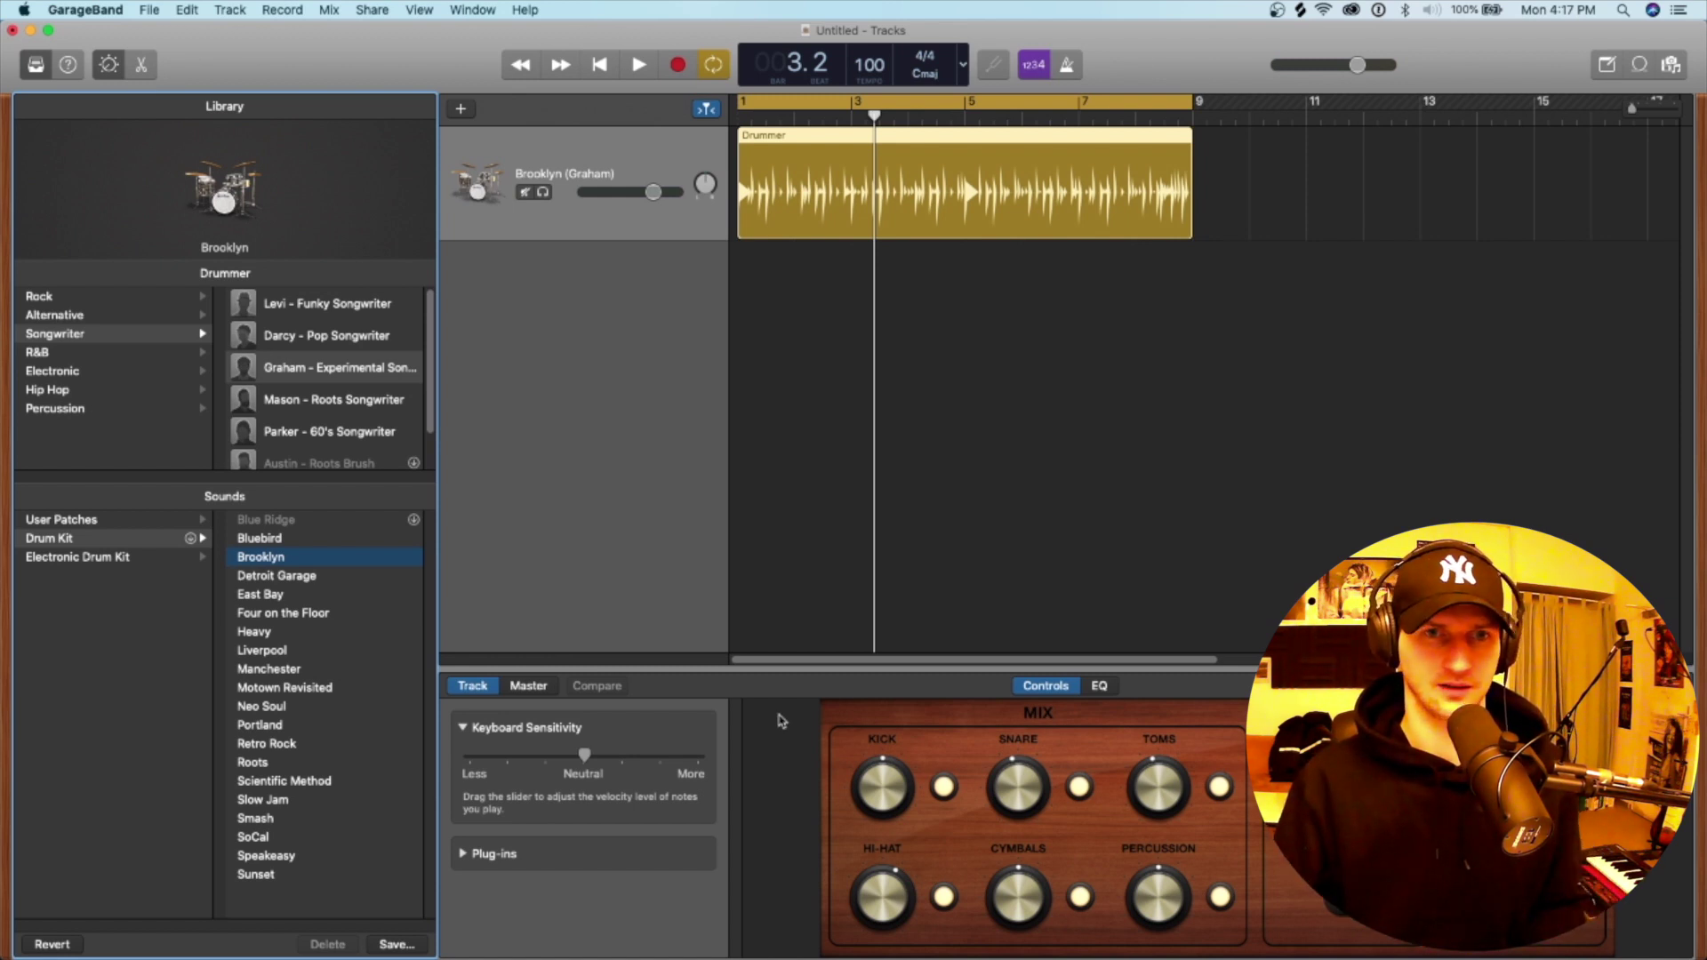
Open the Drummer region in the editor, try the beat presets from Big Bang onward, and choose Standing Wave.
{"action": "left_click", "coordinate": [950, 625]}
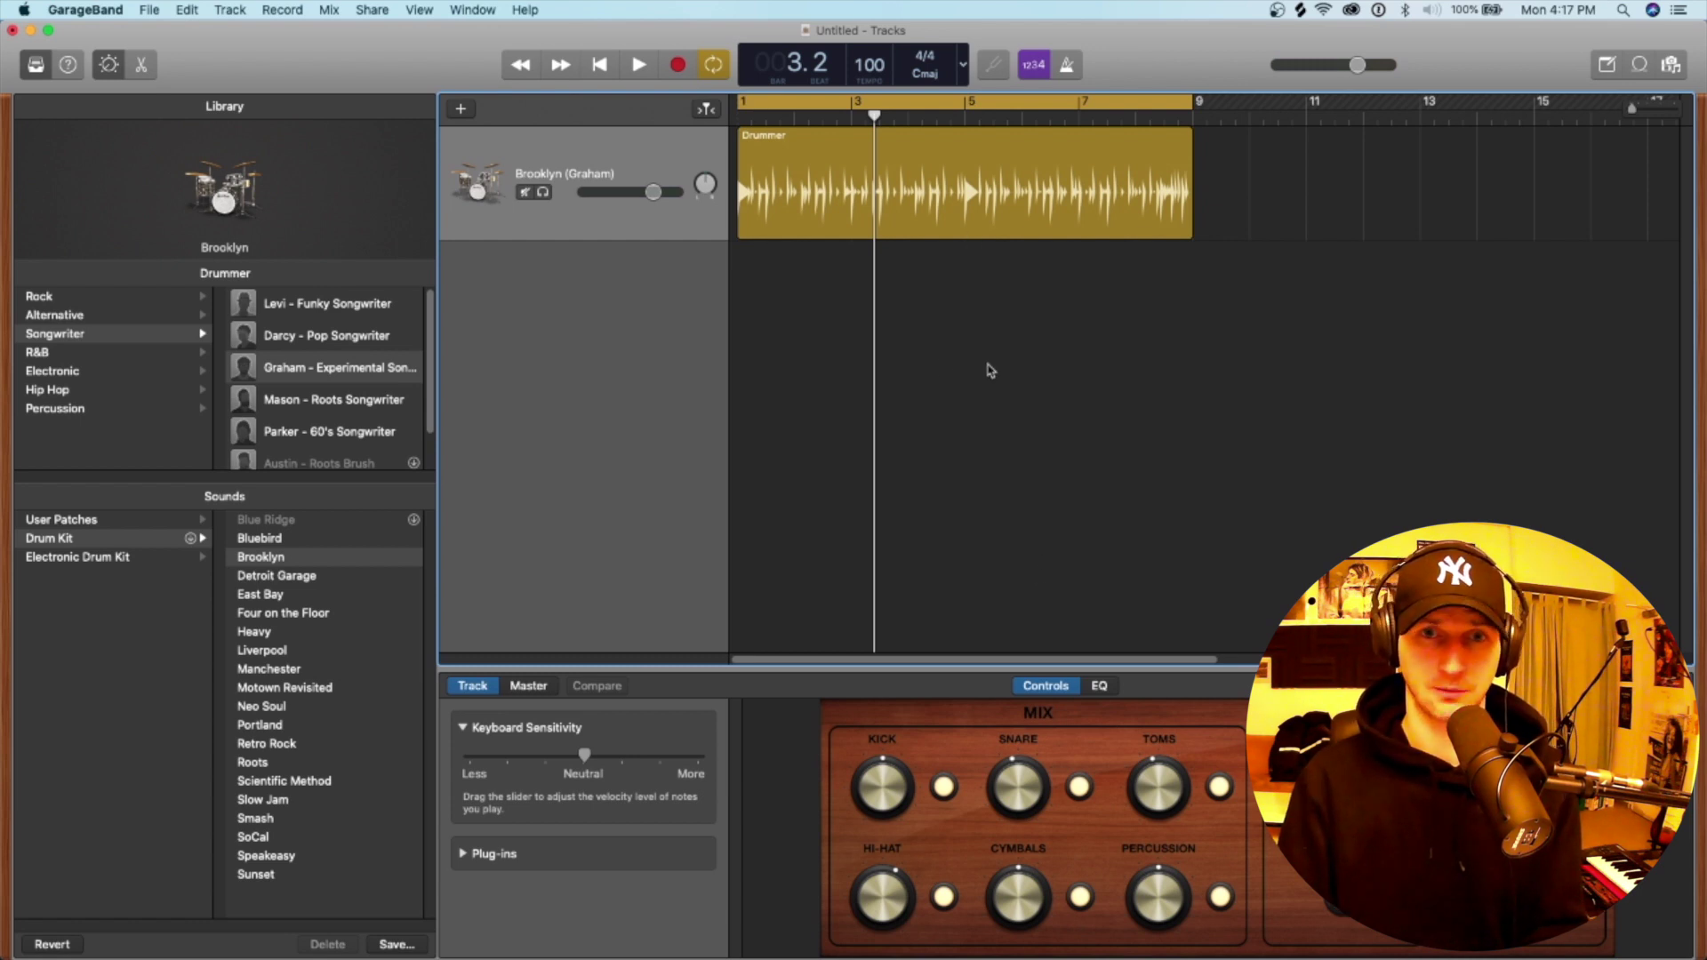
{"action": "double_click", "coordinate": [855, 227]}
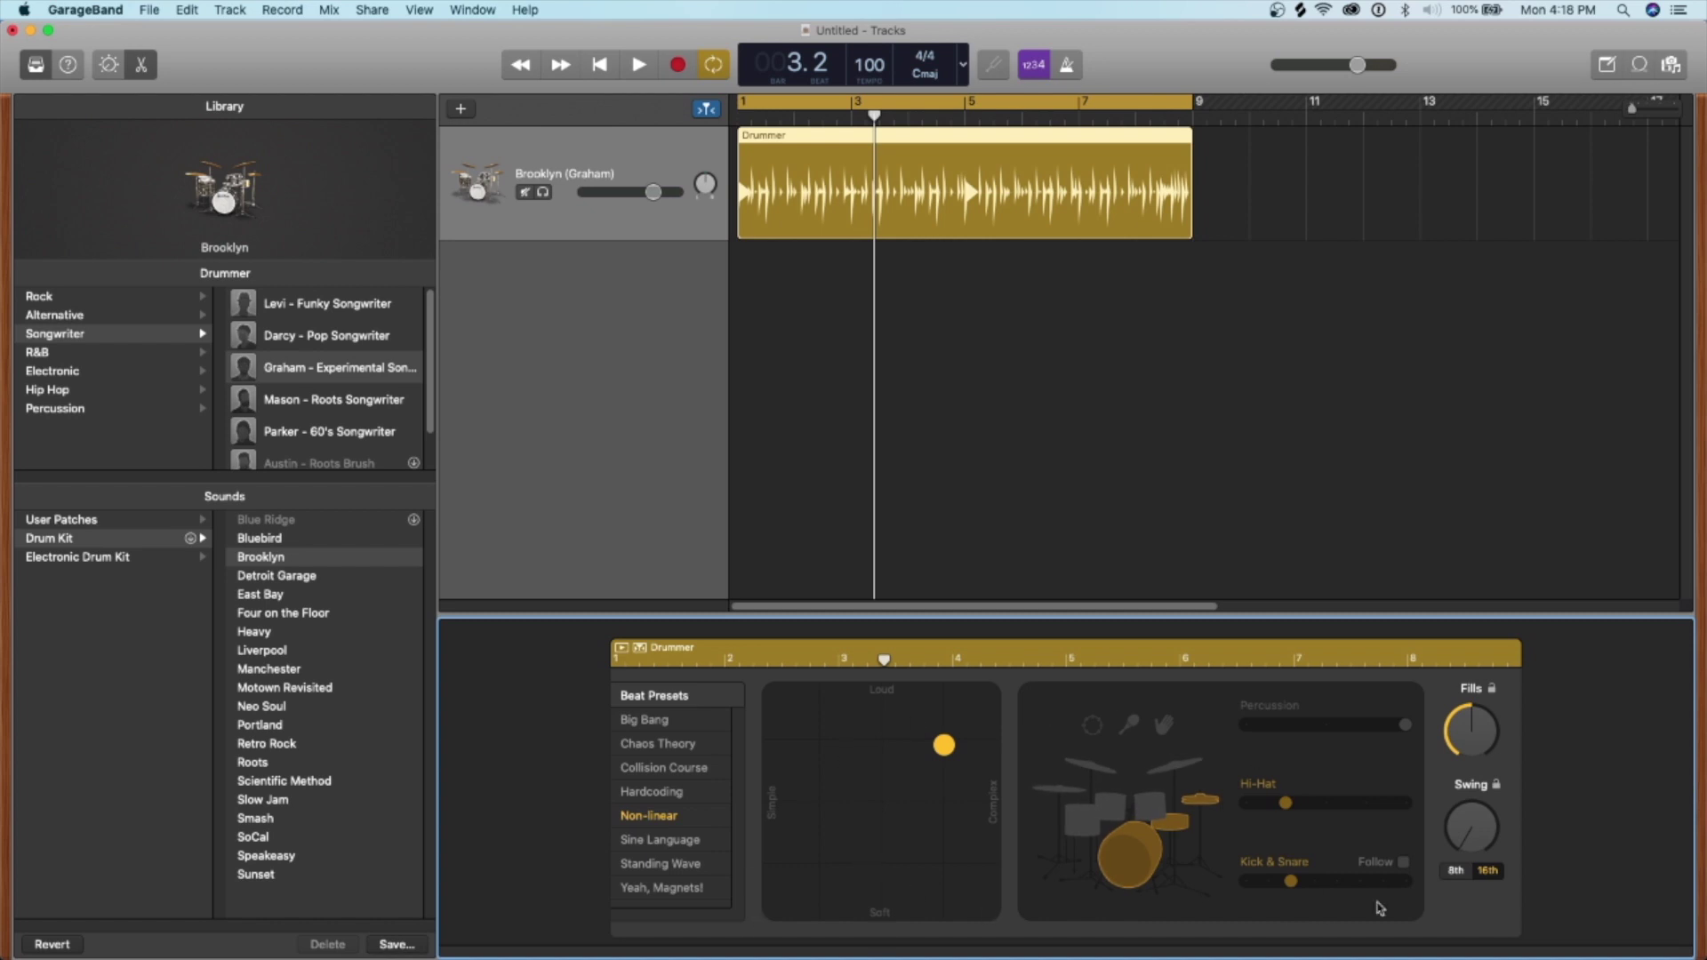
{"action": "mouse_move", "coordinate": [1301, 805]}
{"action": "mouse_move", "coordinate": [1376, 876]}
{"action": "left_click", "coordinate": [678, 724]}
{"action": "left_click", "coordinate": [672, 745]}
{"action": "left_click", "coordinate": [663, 769]}
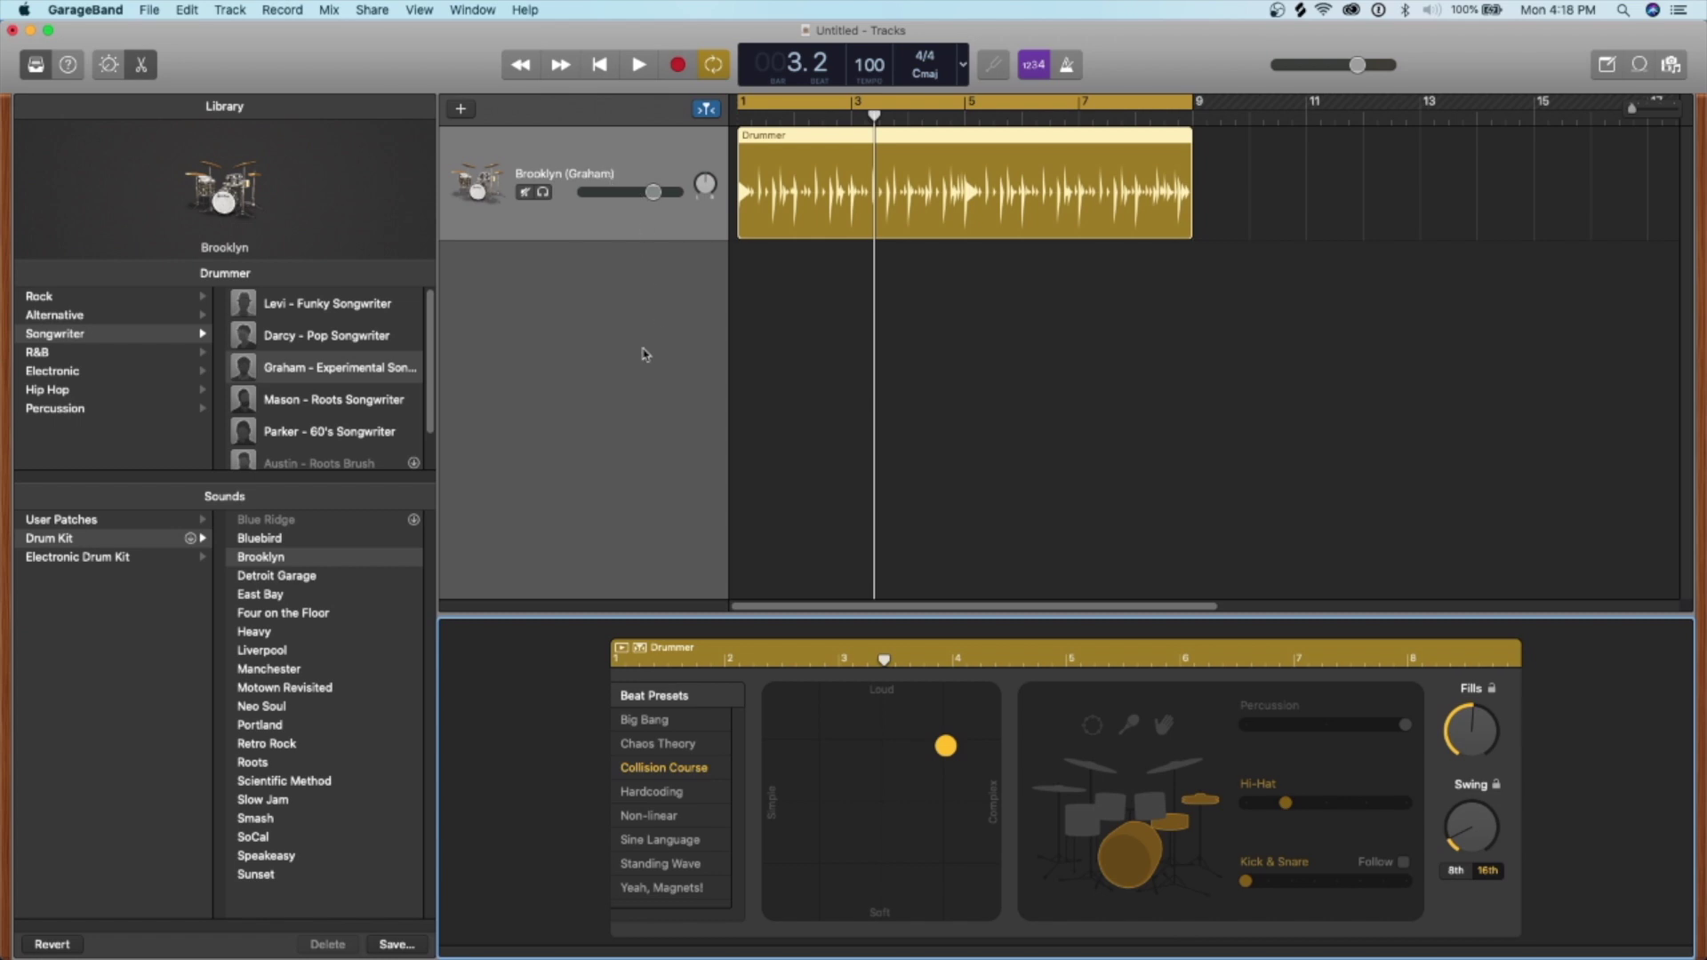
{"action": "left_click", "coordinate": [683, 794]}
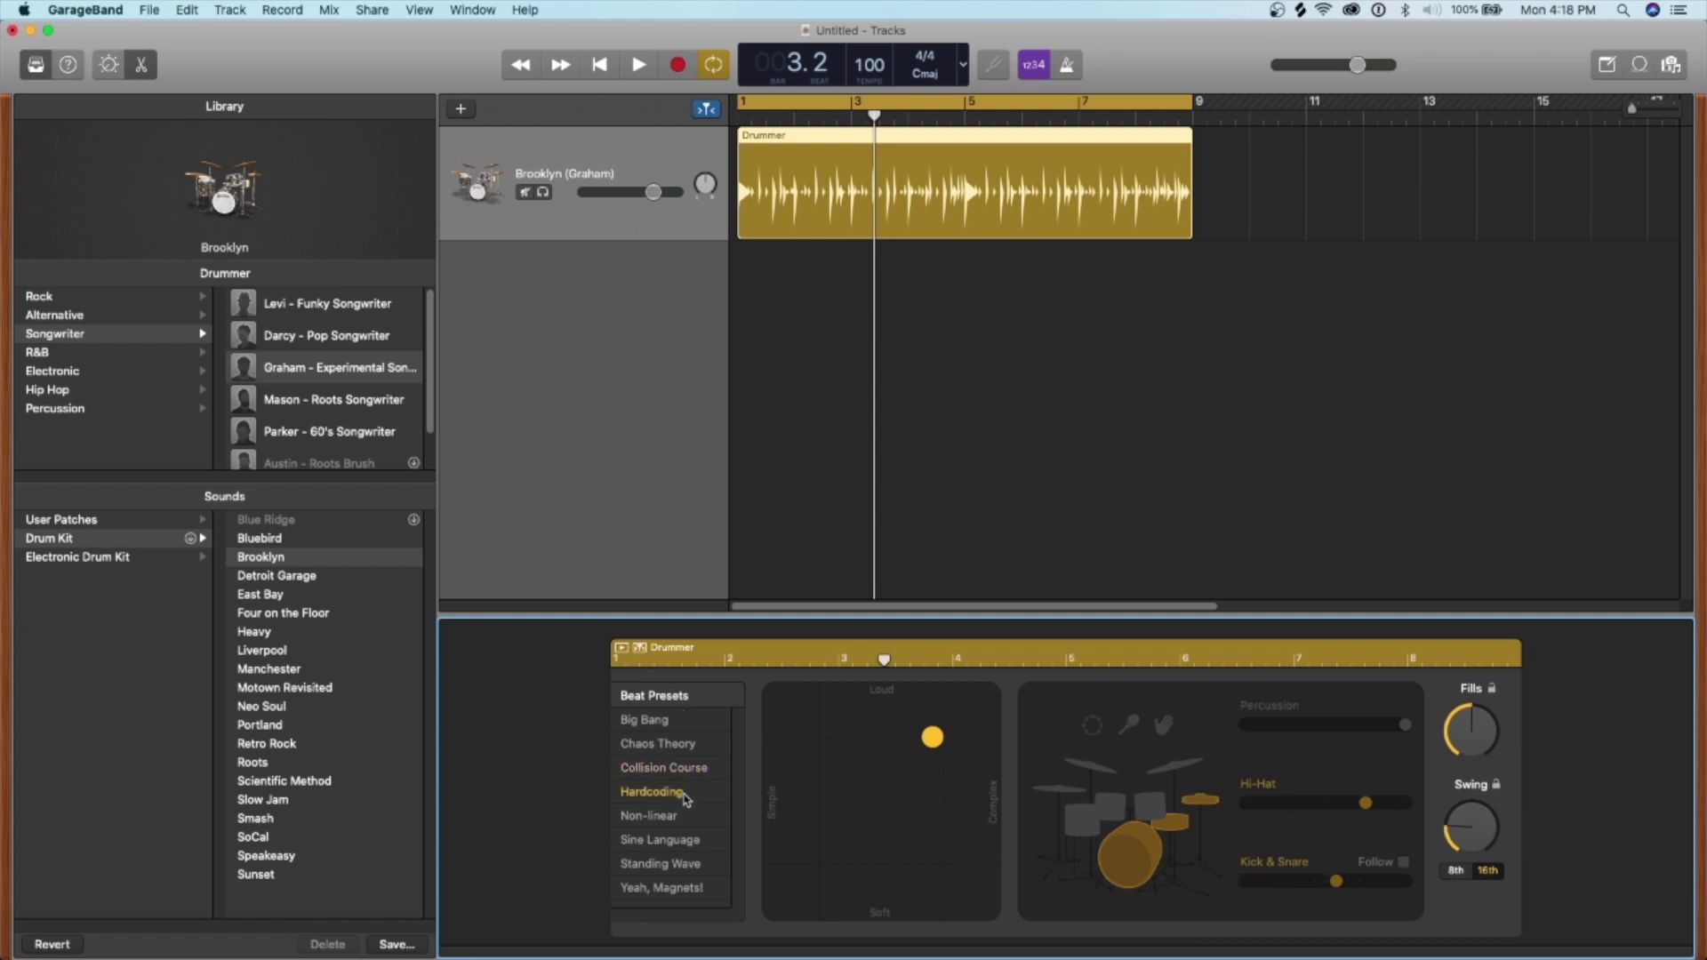
{"action": "left_click", "coordinate": [680, 815]}
{"action": "left_click", "coordinate": [672, 840]}
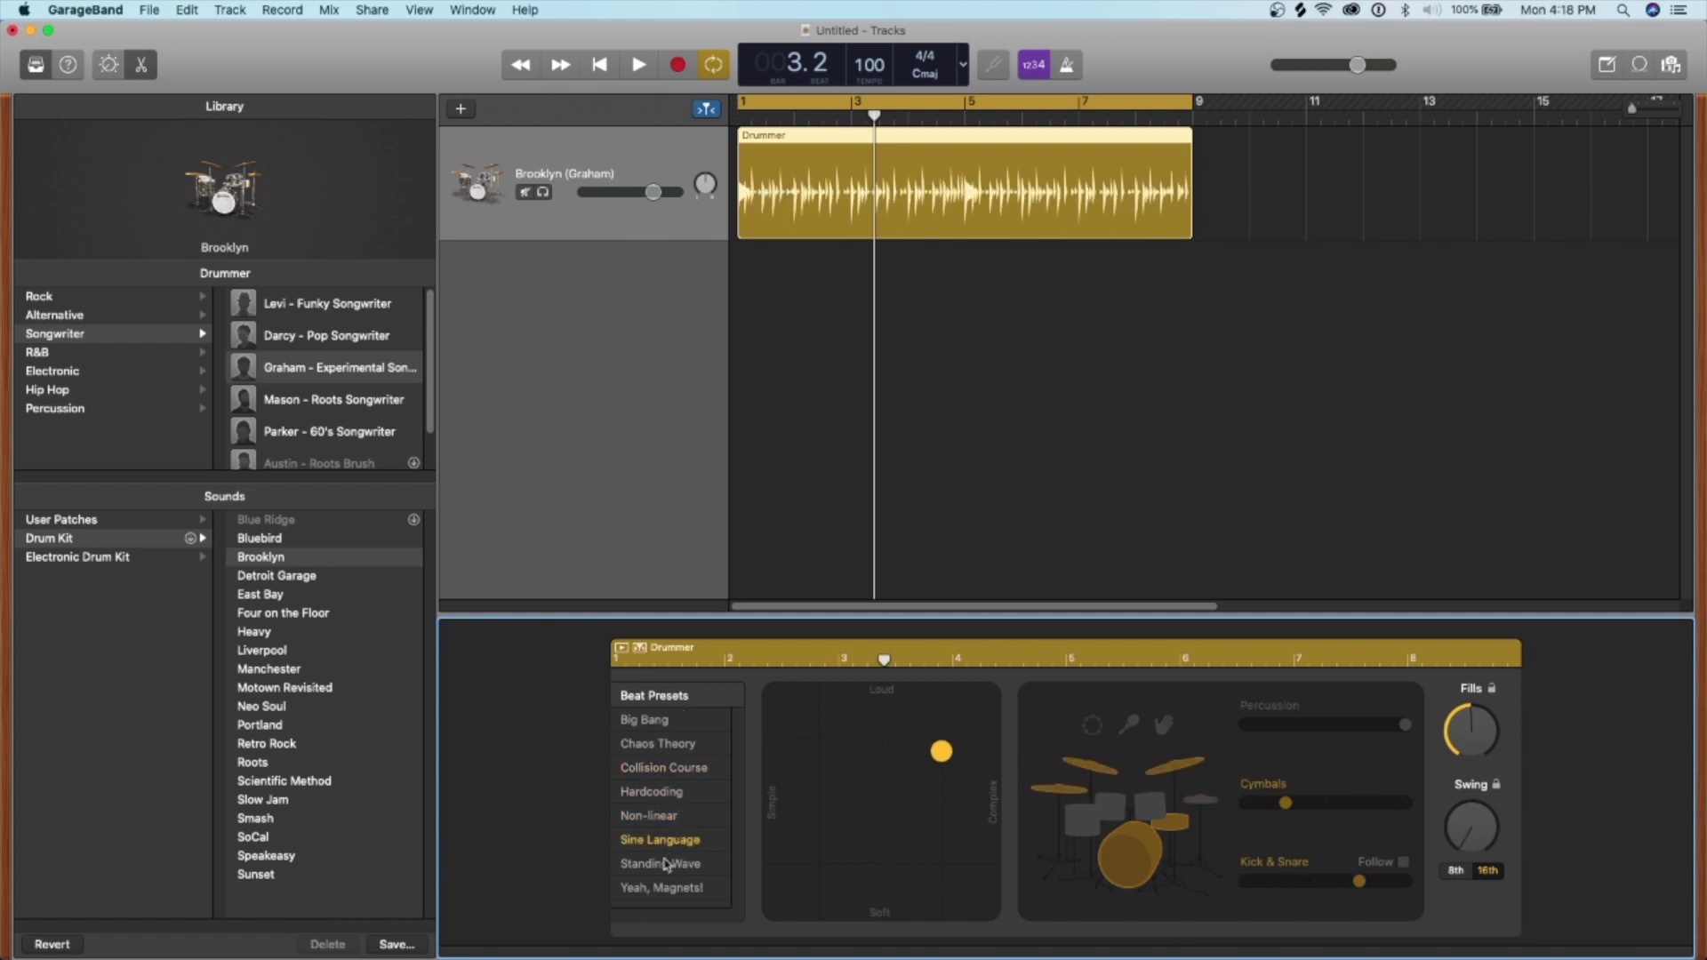
{"action": "left_click", "coordinate": [668, 864]}
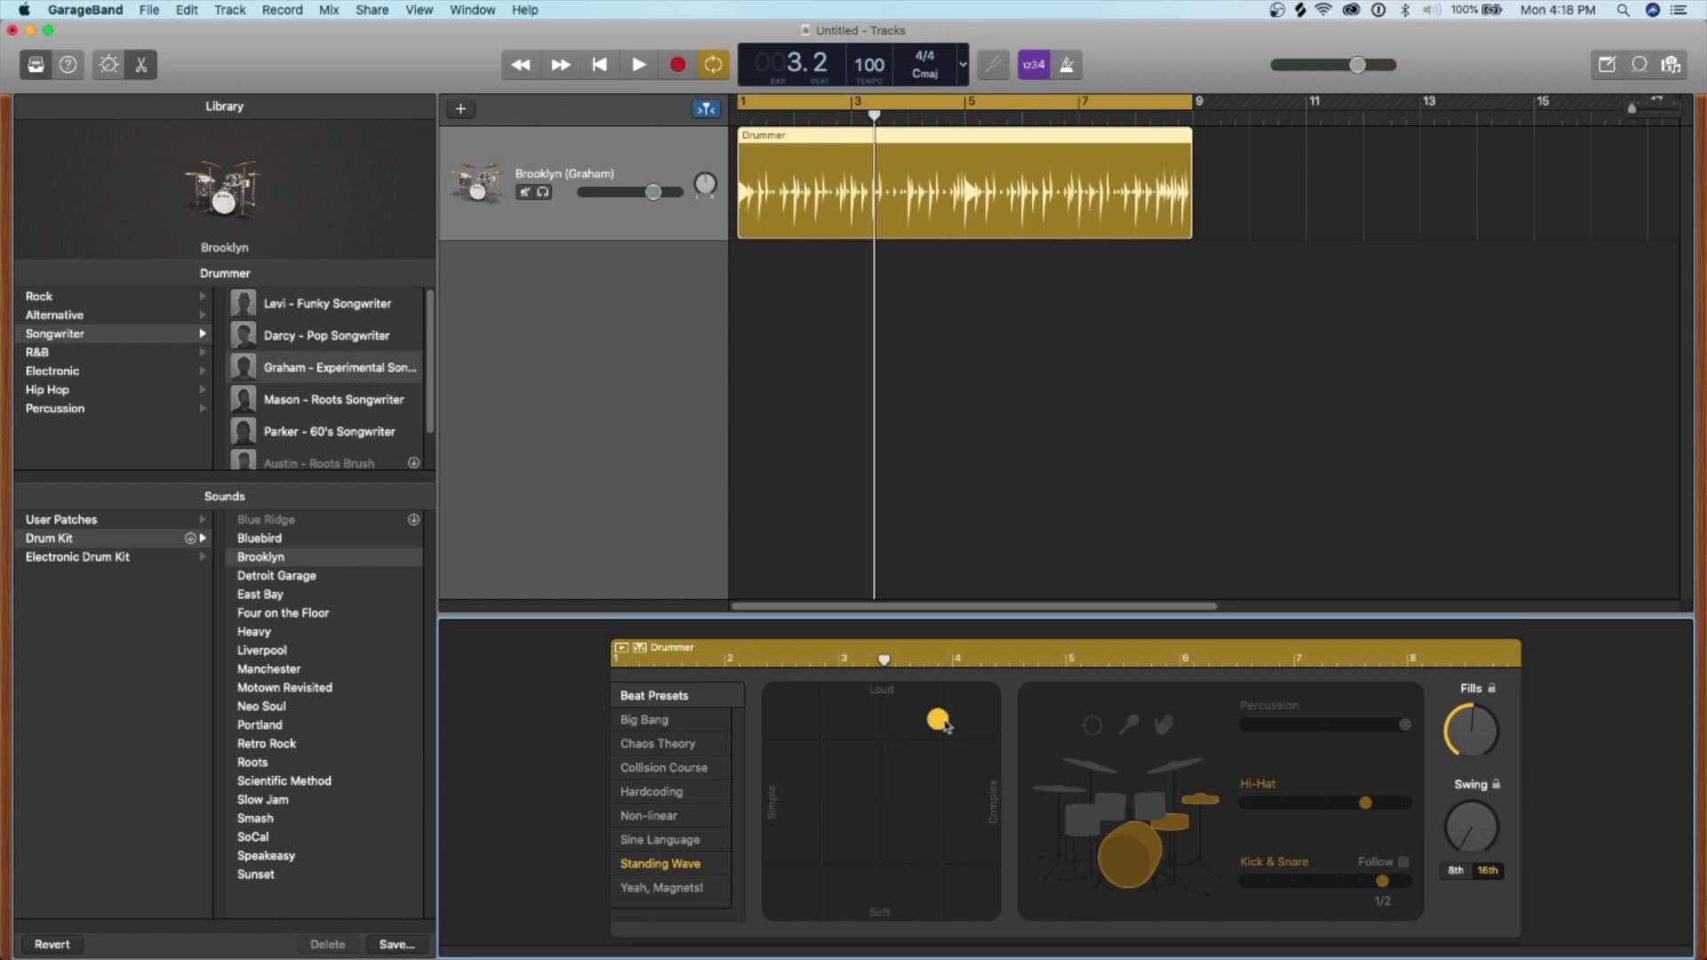
Move the beat's intensity point to the extreme Simple and Soft corner and listen to the pattern.
{"action": "left_click_drag", "start_coordinate": [947, 728], "coordinate": [885, 924]}
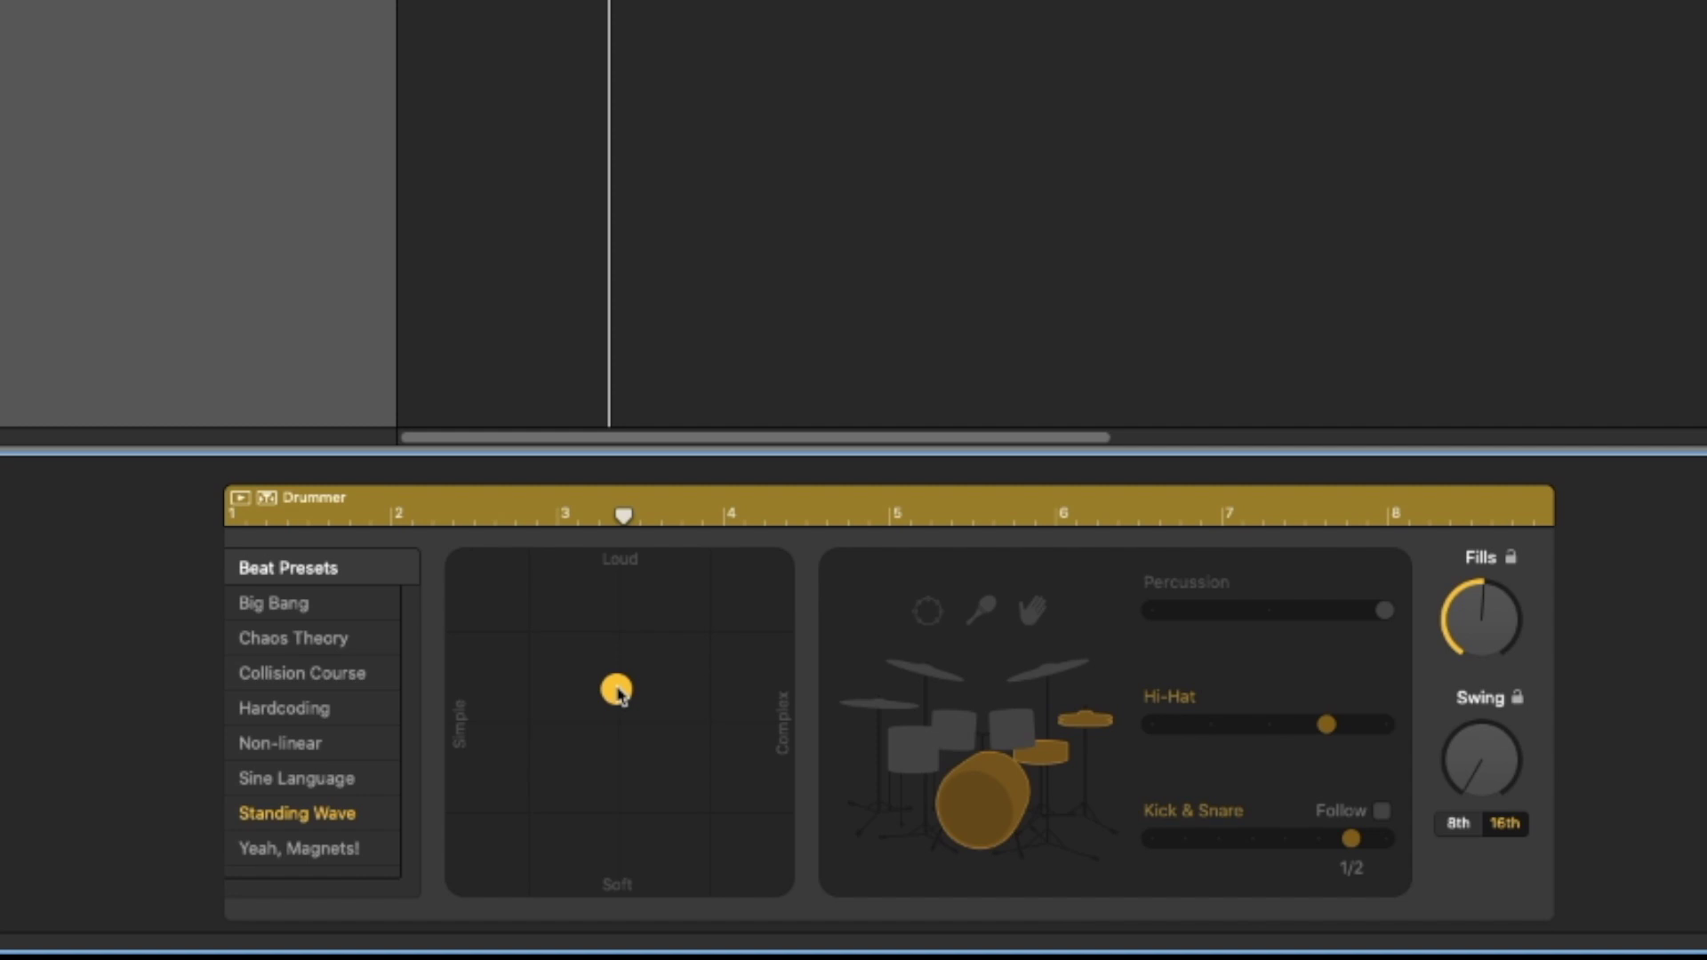
{"action": "left_click_drag", "start_coordinate": [620, 694], "coordinate": [372, 940]}
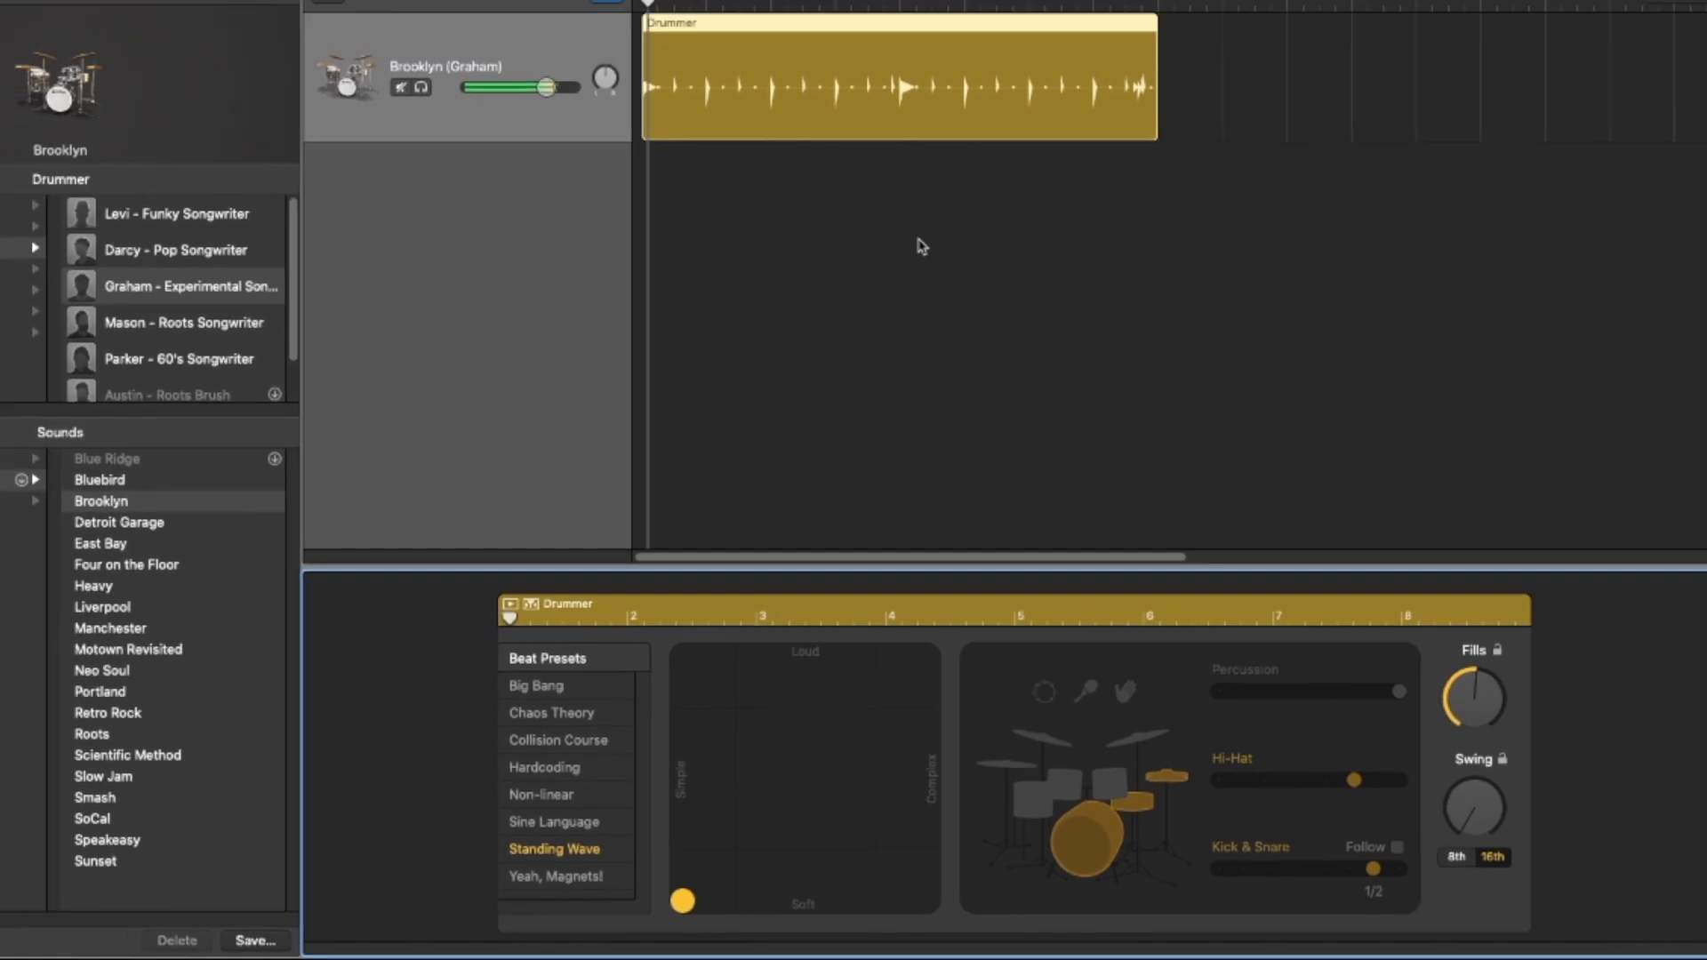
{"action": "key", "text": "space"}
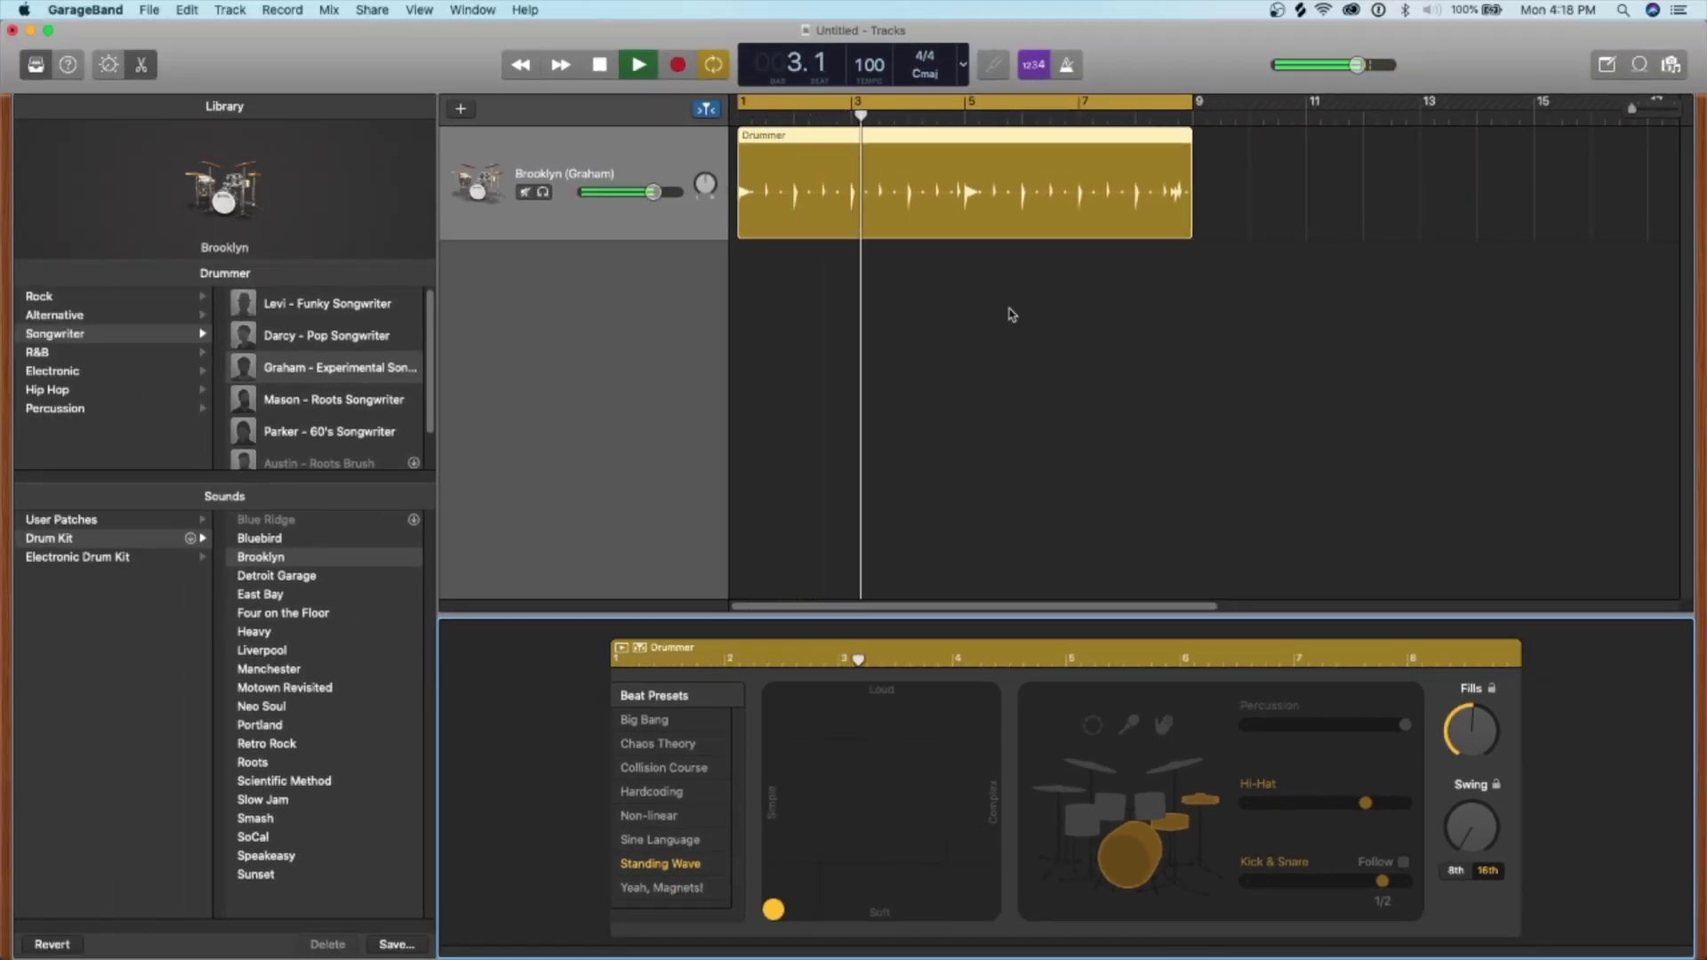
{"action": "key", "text": "space"}
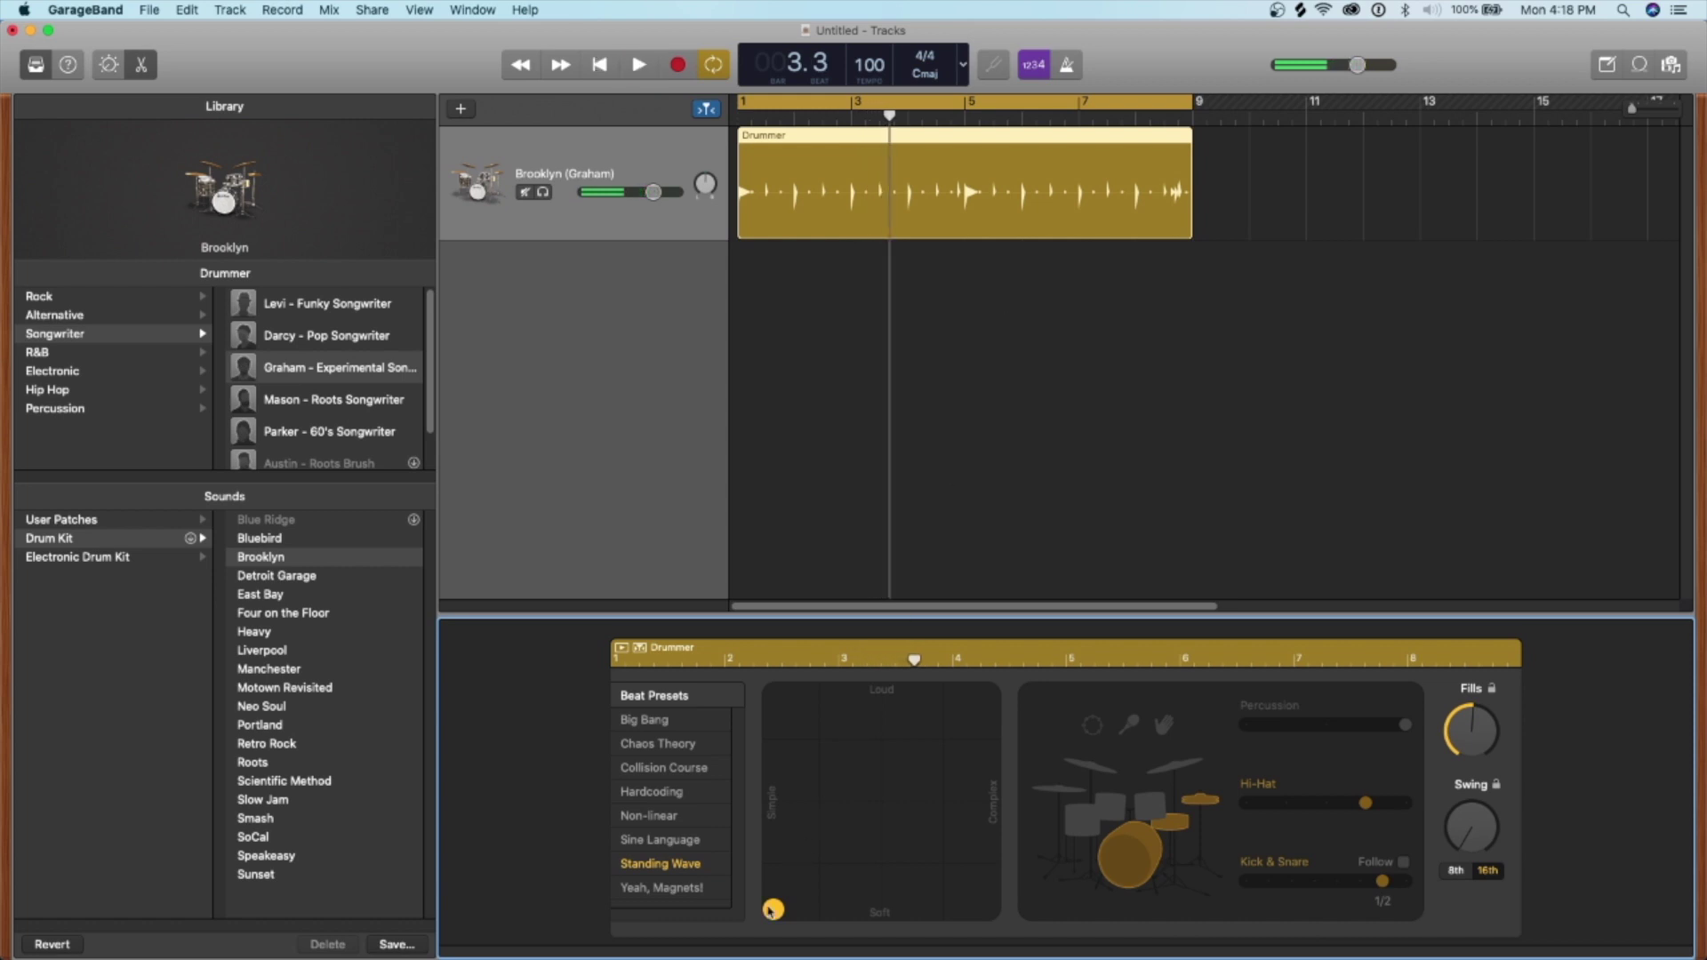
Set the beat's intensity point to fully Soft and slightly towards Complex, and listen to the pattern.
{"action": "left_click_drag", "start_coordinate": [774, 911], "coordinate": [922, 937]}
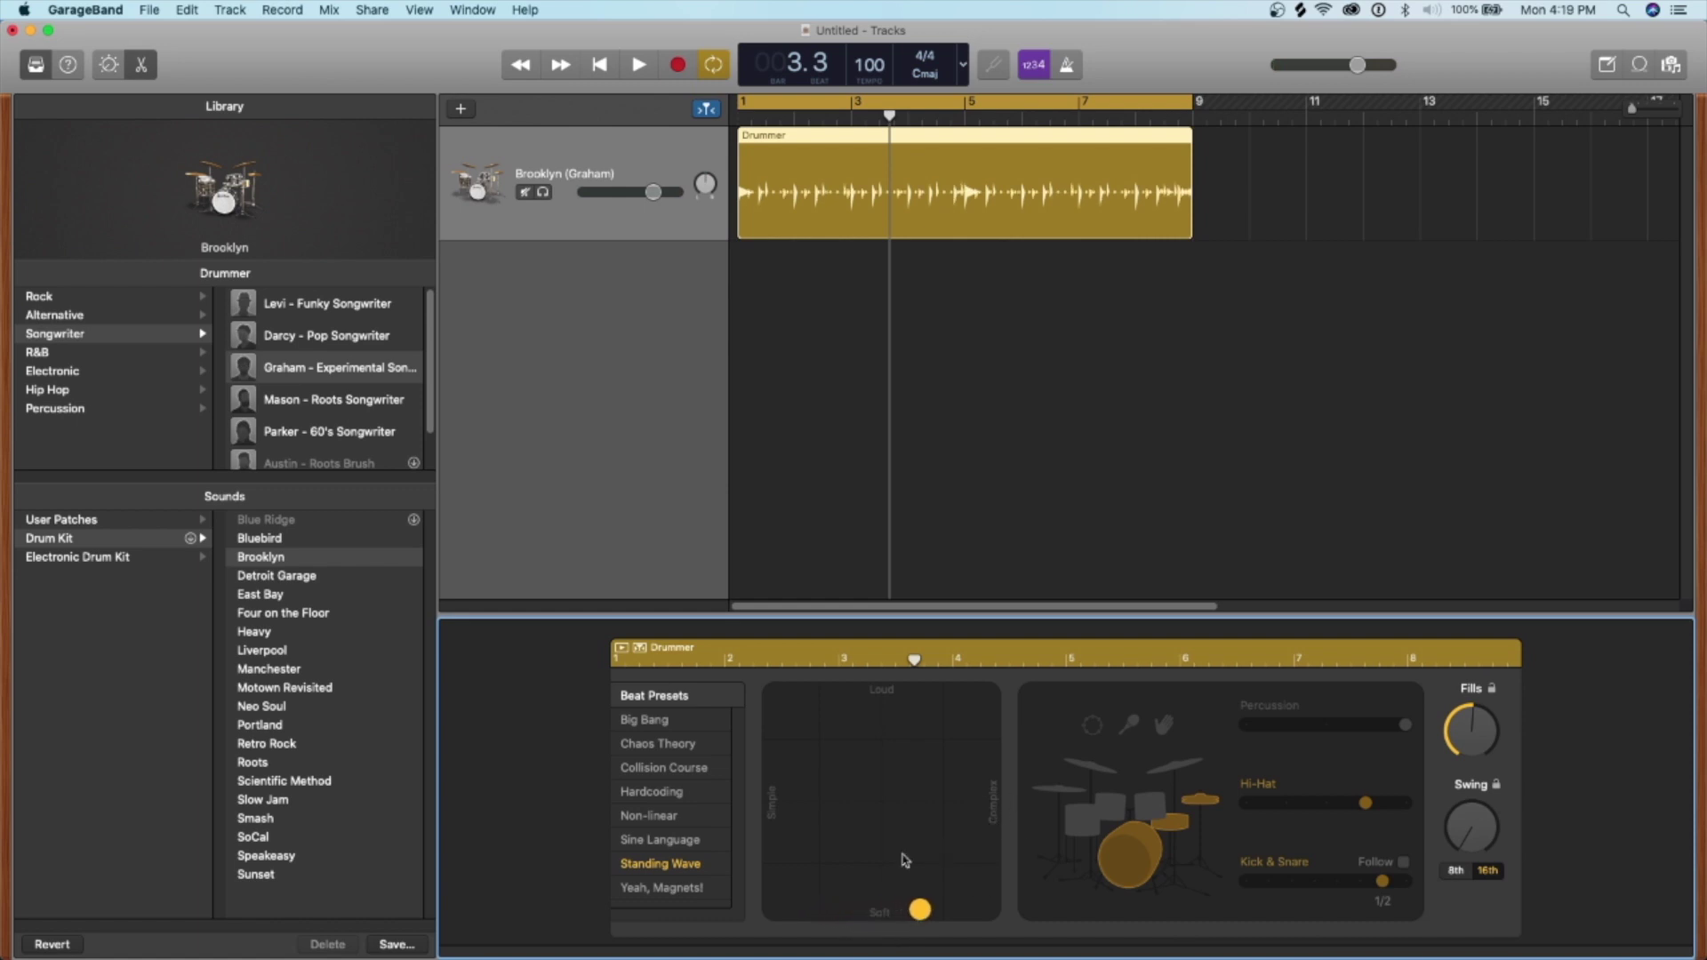
{"action": "key", "text": "space"}
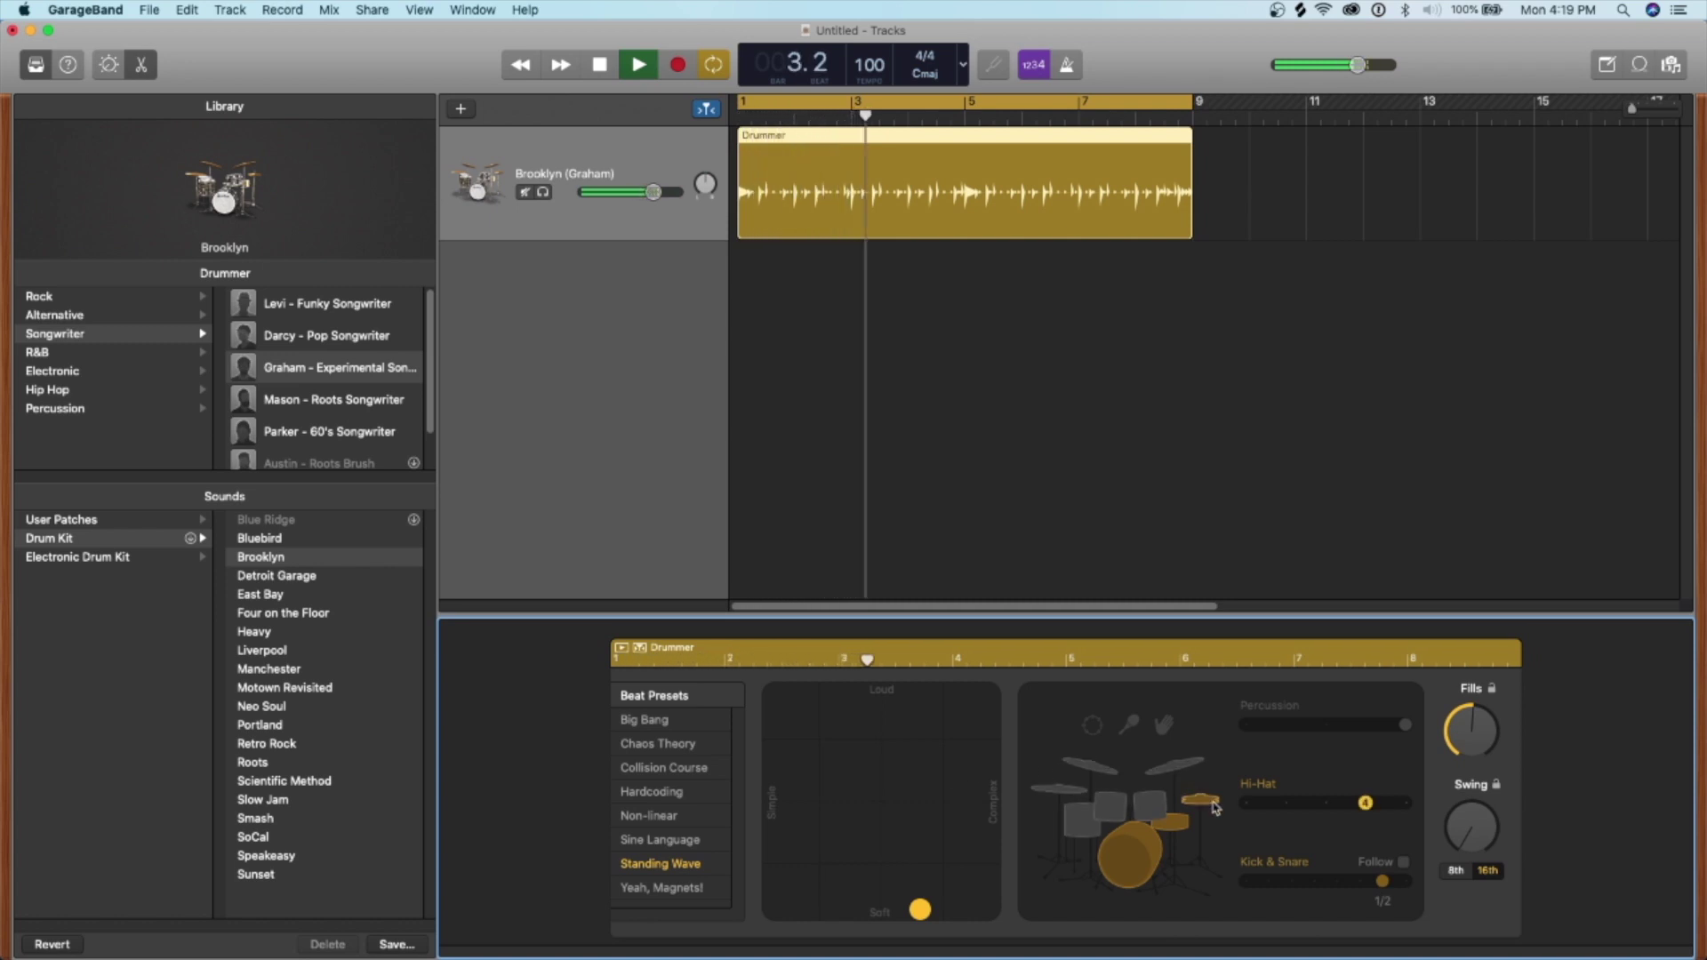
{"action": "key", "text": "space"}
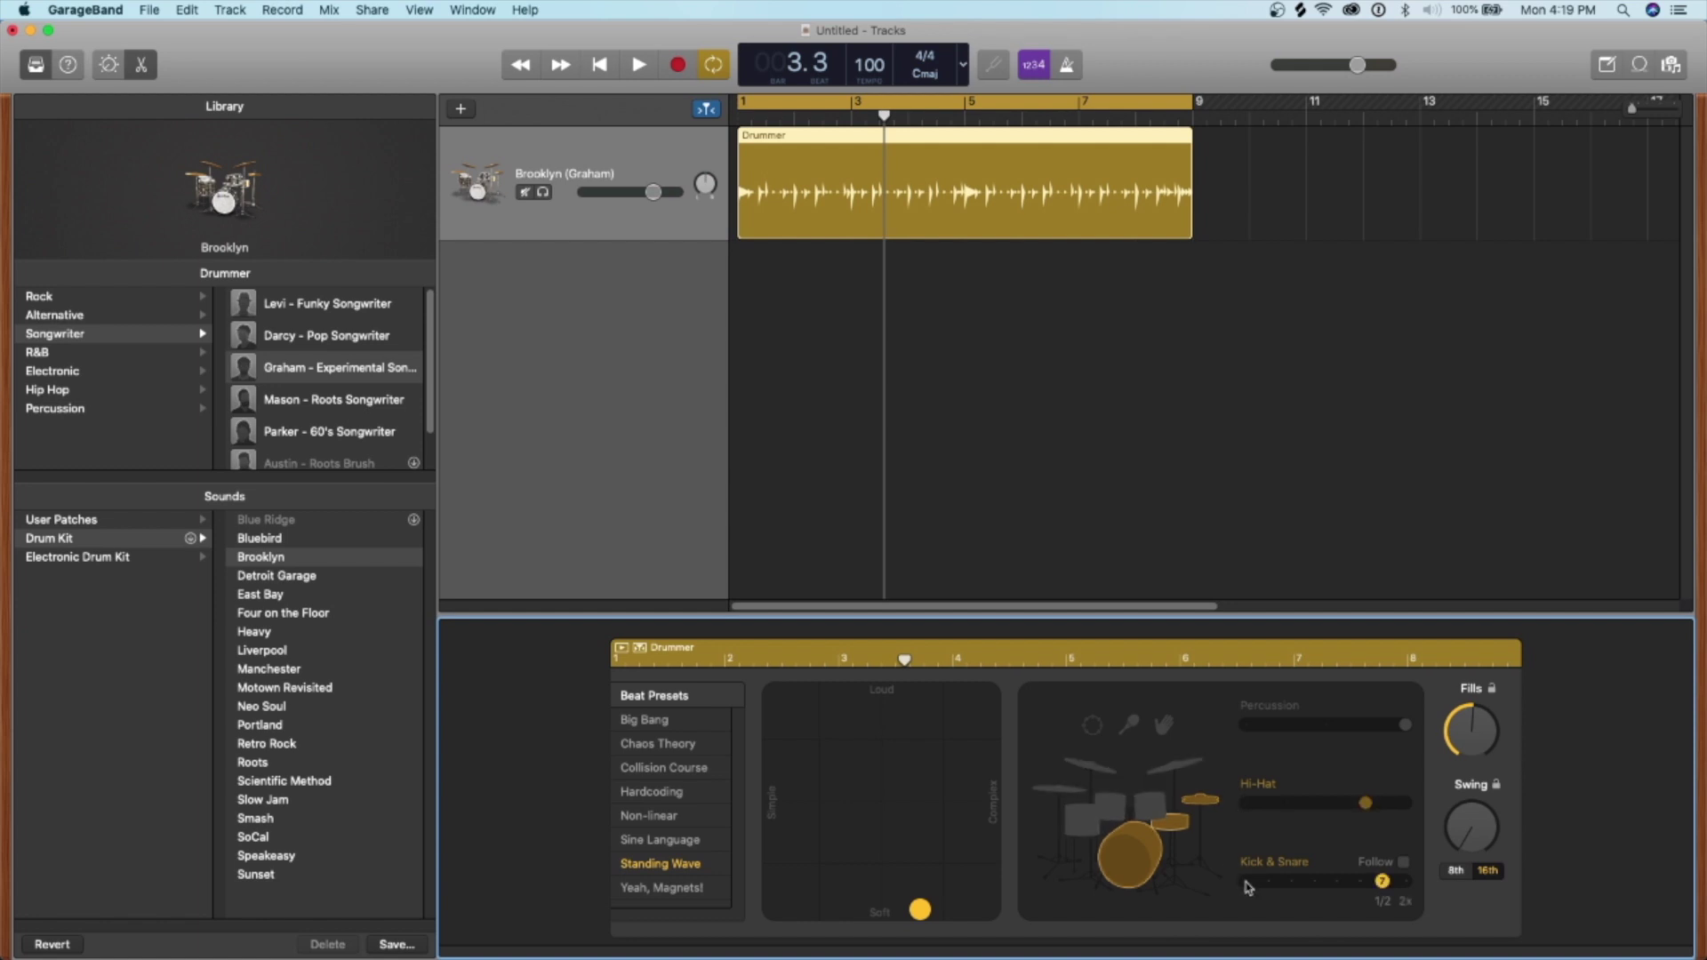
Try the Kick & Snare pattern at its highest variation, set it to the lowest, and play the beat.
{"action": "mouse_move", "coordinate": [1391, 885]}
{"action": "left_click_drag", "start_coordinate": [1249, 892], "coordinate": [1404, 883]}
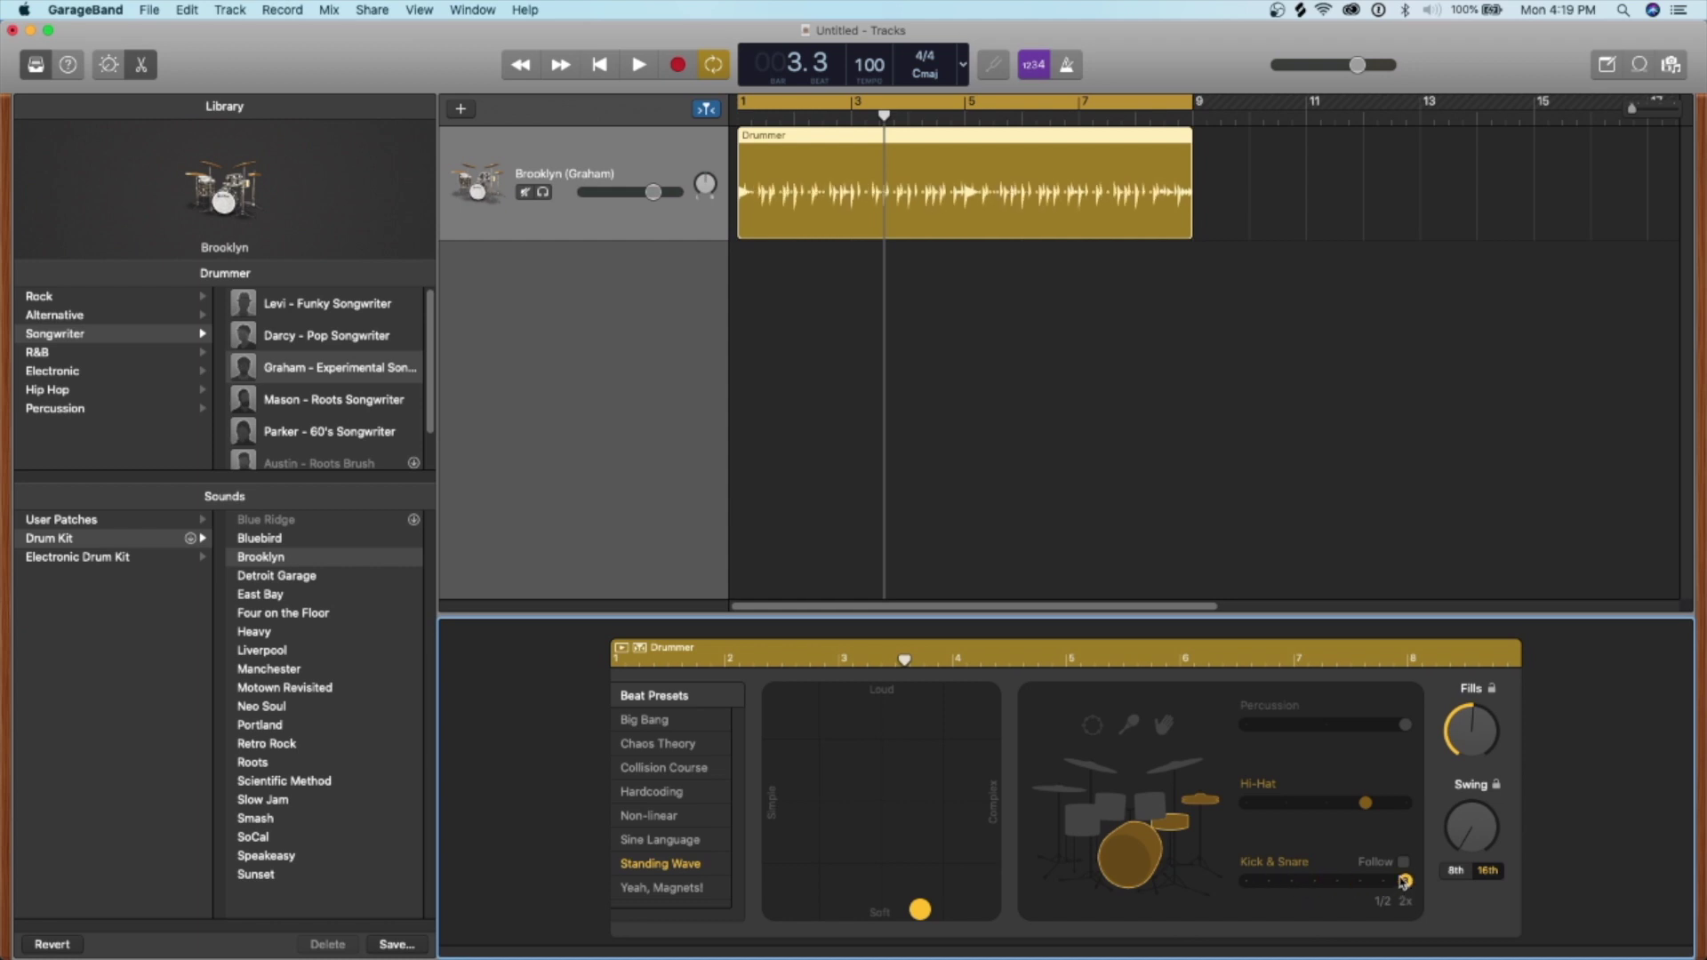
{"action": "left_click_drag", "start_coordinate": [1264, 885], "coordinate": [1247, 883]}
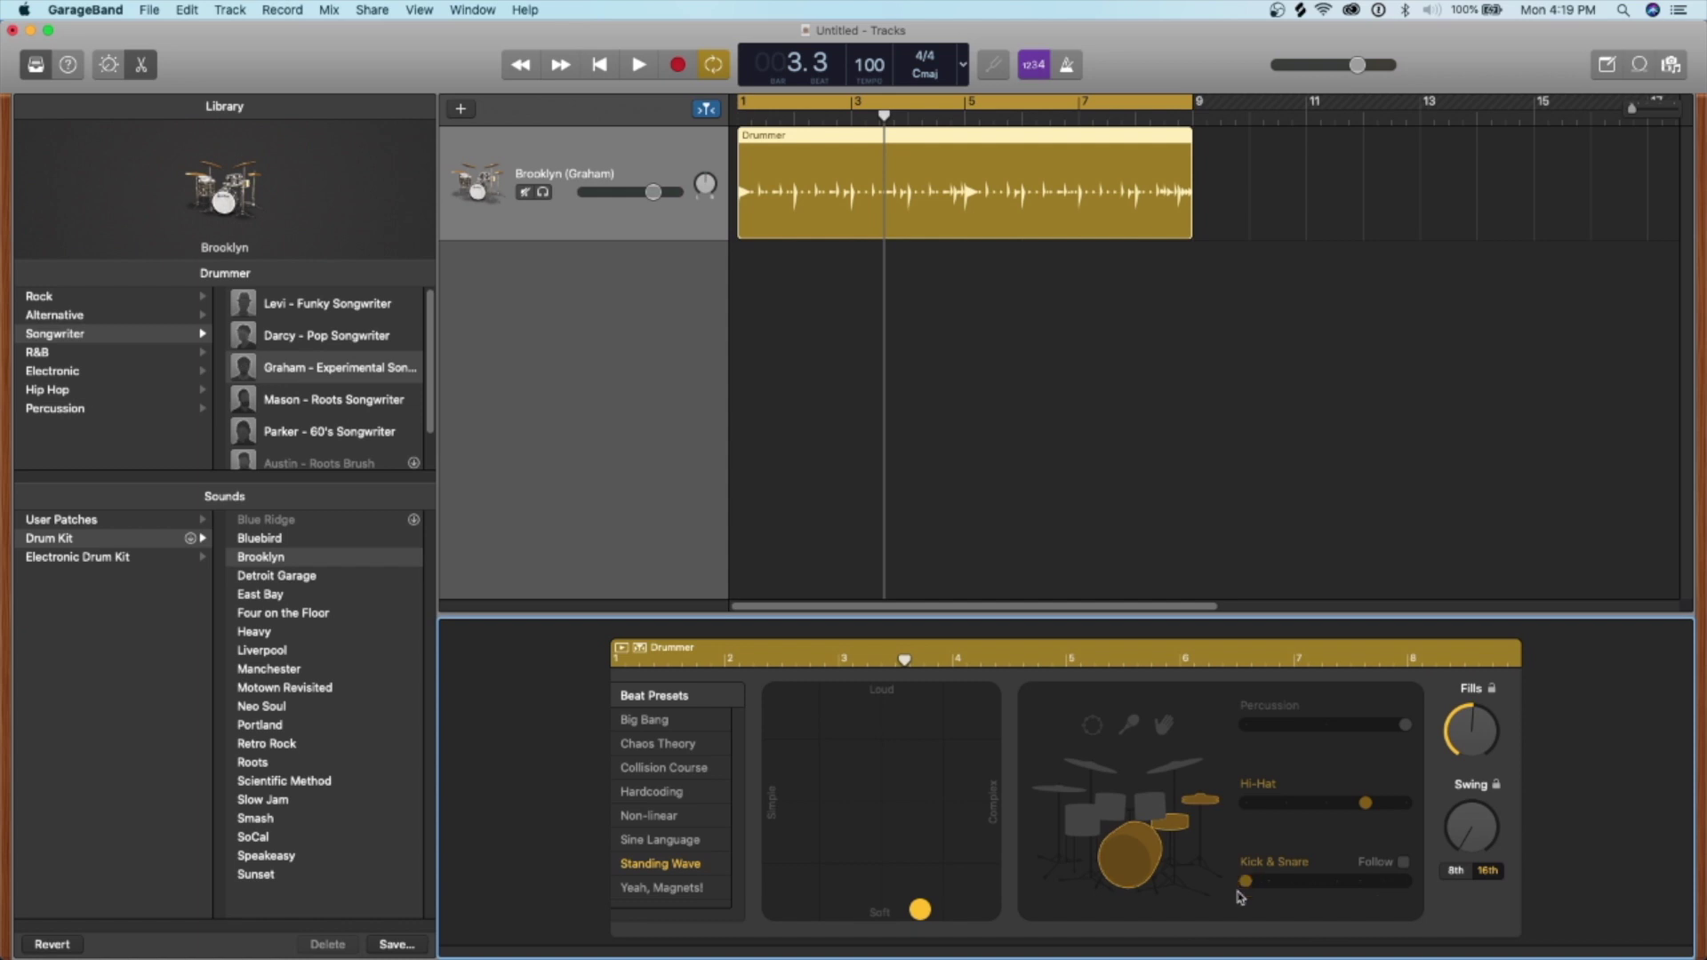
{"action": "key", "text": "space"}
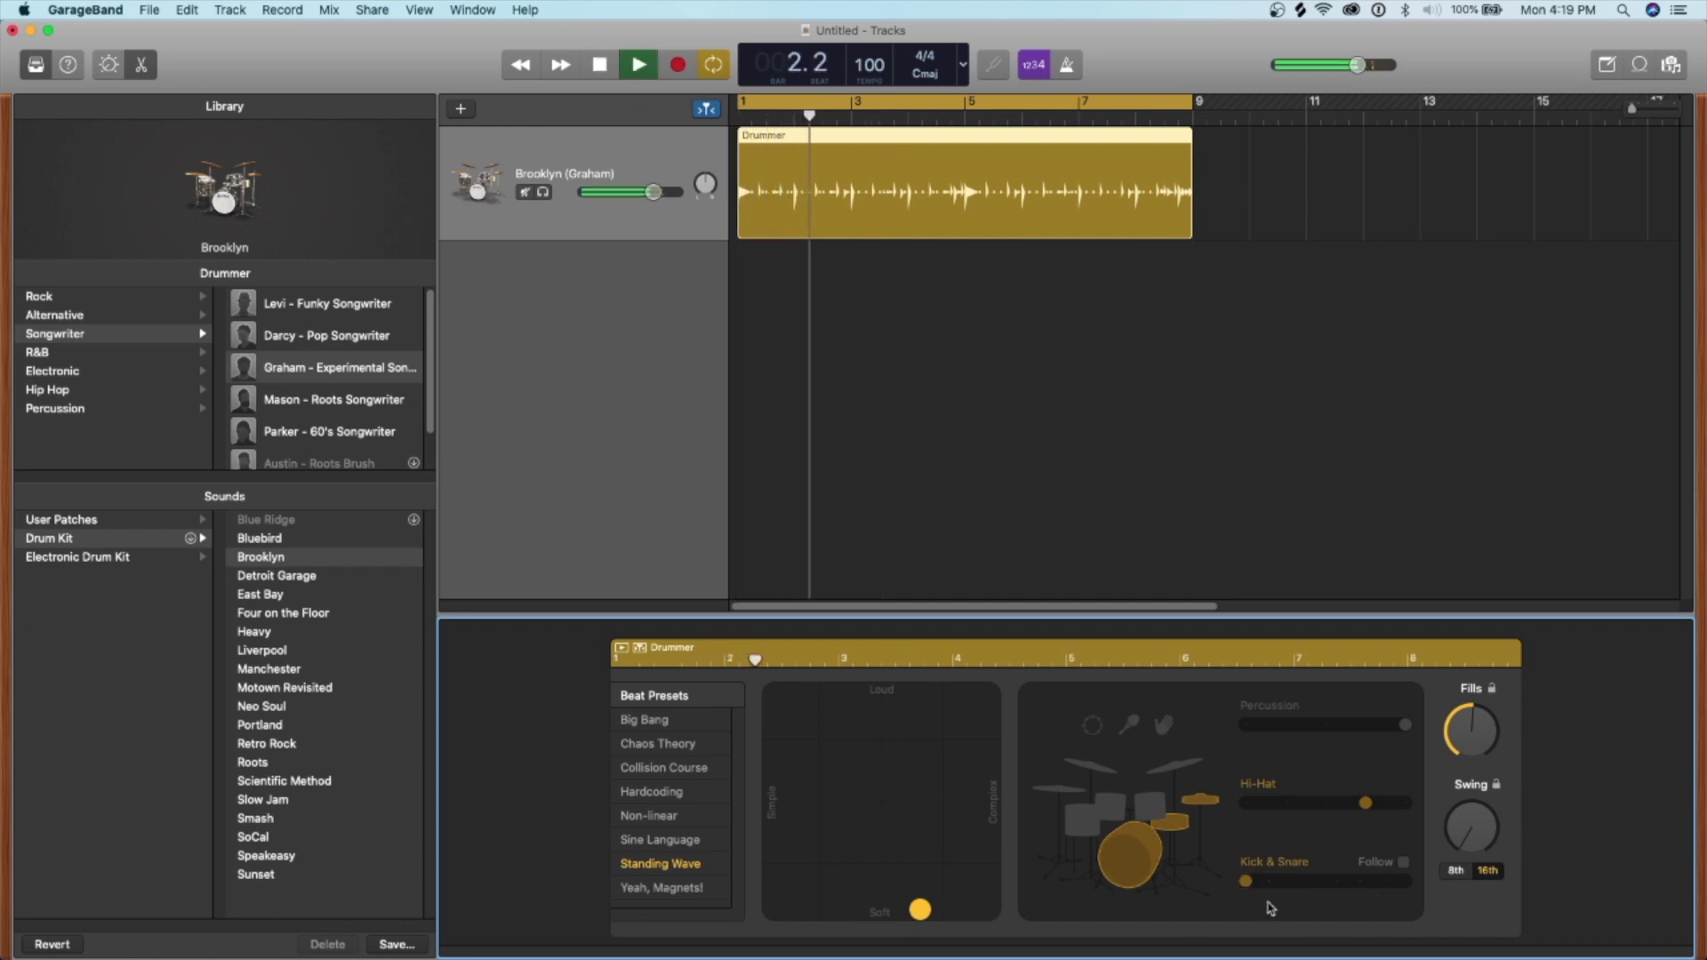
Set the Kick & Snare pattern to variation 2 while the beat plays, and stop playback.
{"action": "key", "text": "space"}
{"action": "left_click", "coordinate": [1271, 883]}
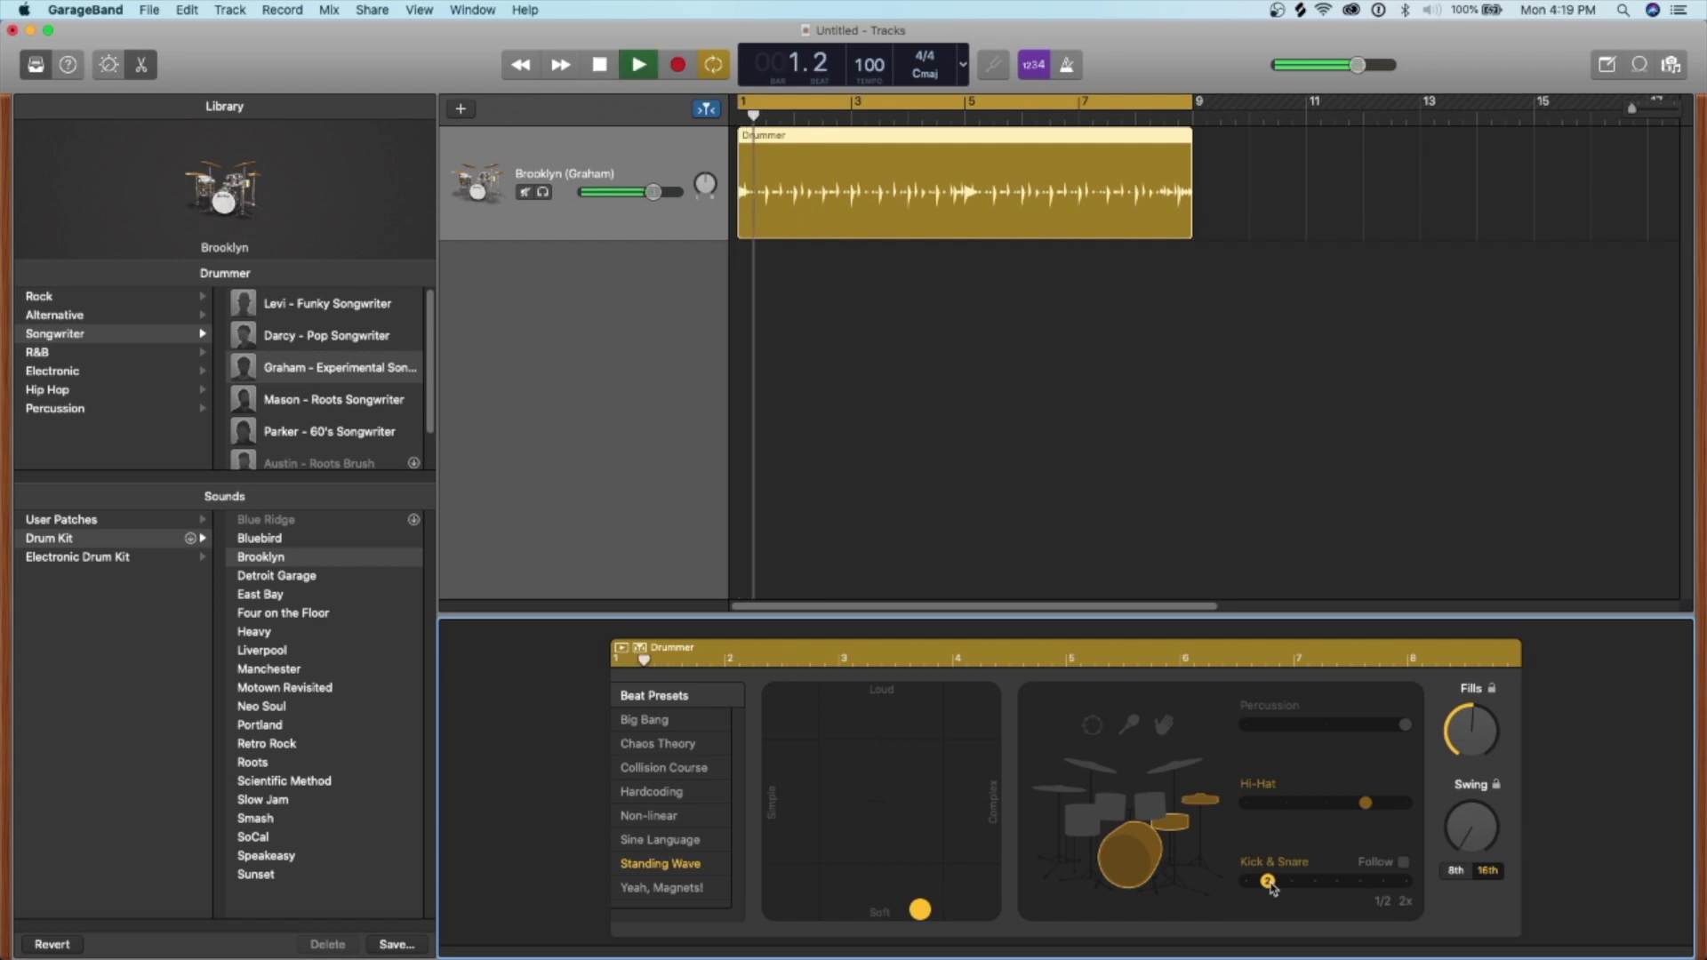
{"action": "key", "text": "space"}
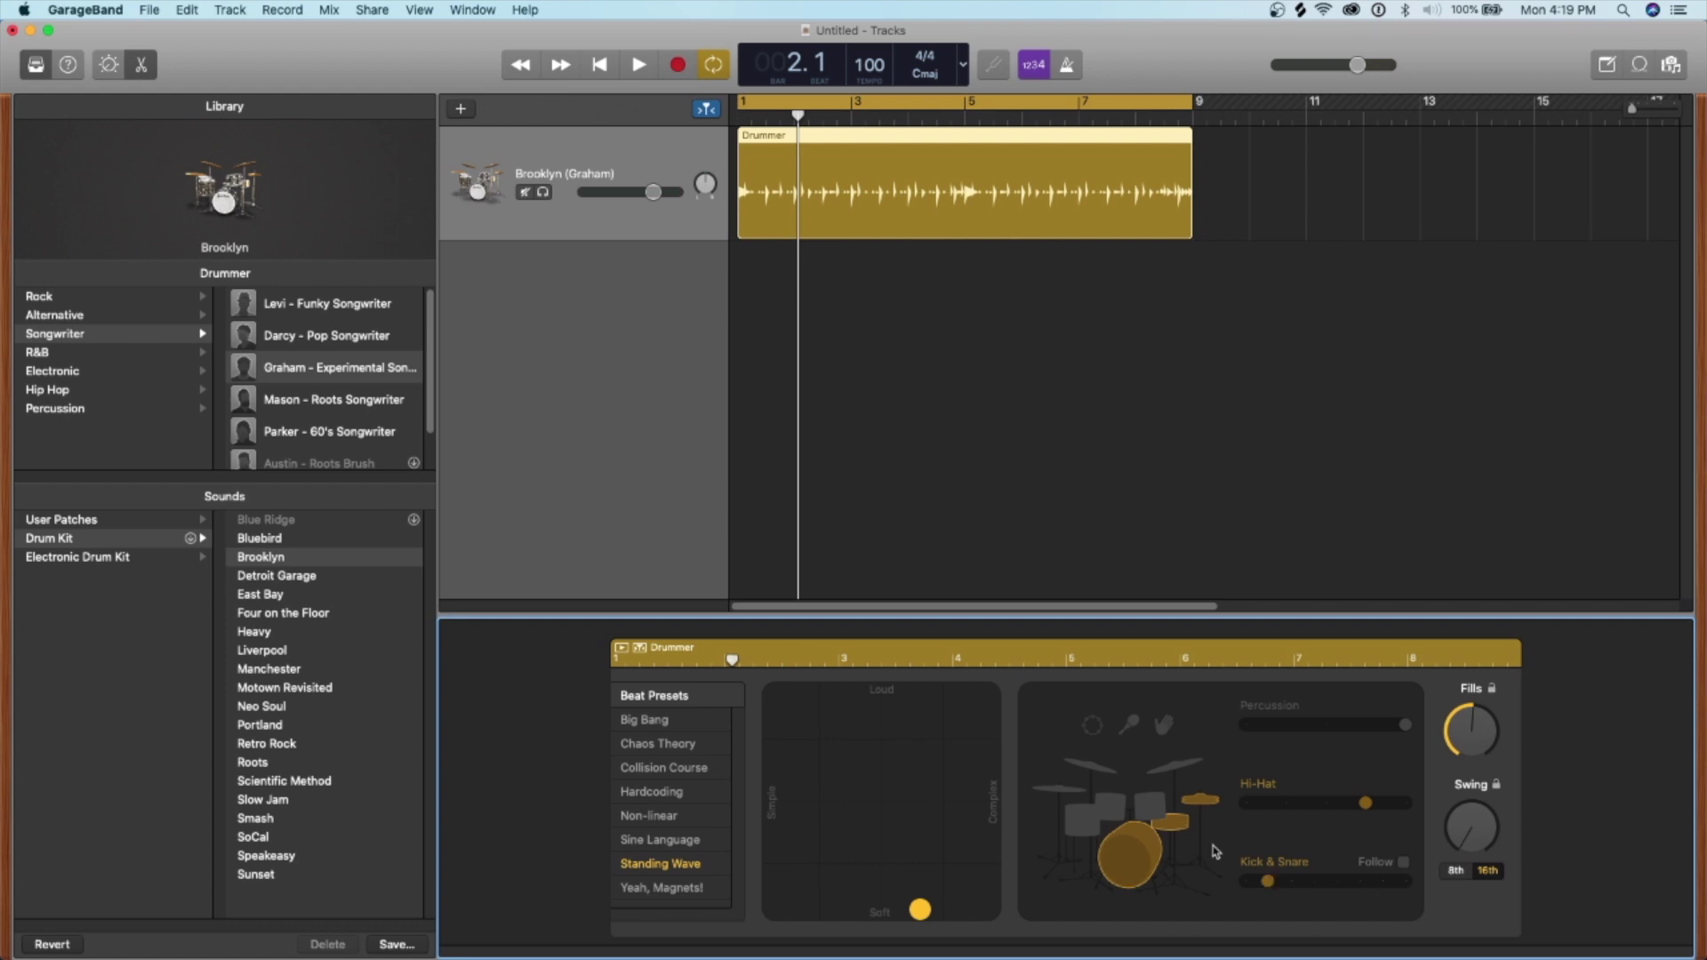
Try the beat with the cymbals, with the toms and without either, and return to the hi-hat with kick and snare.
{"action": "left_click", "coordinate": [1146, 822]}
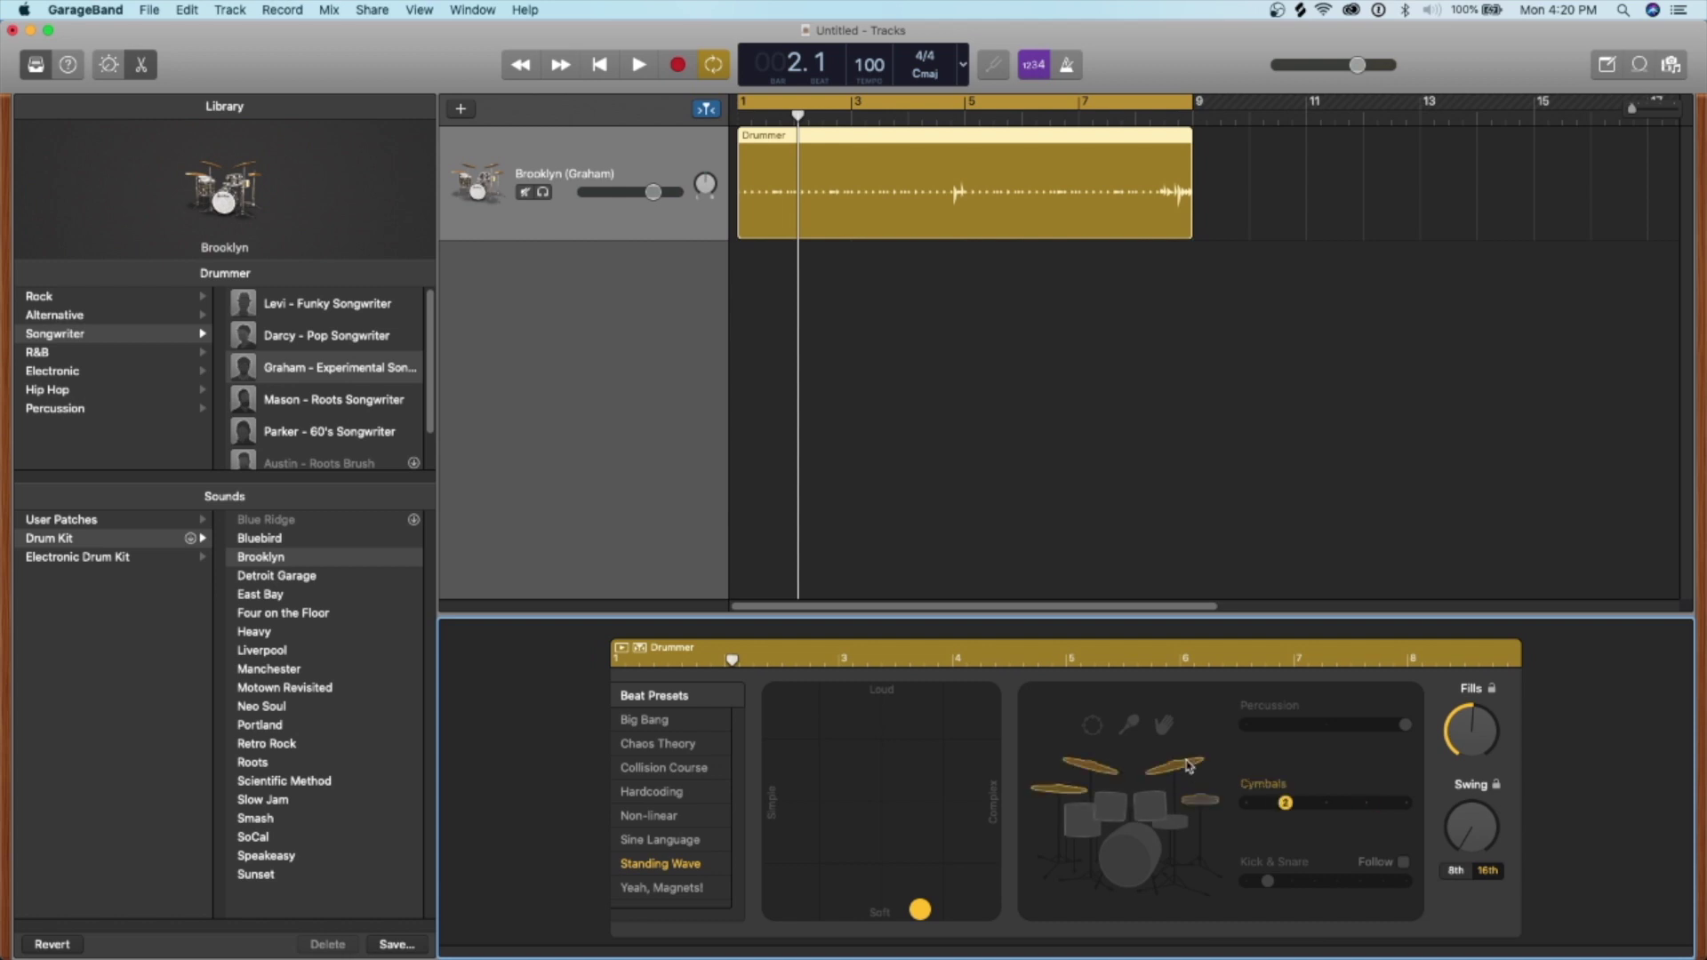
{"action": "left_click", "coordinate": [1173, 827]}
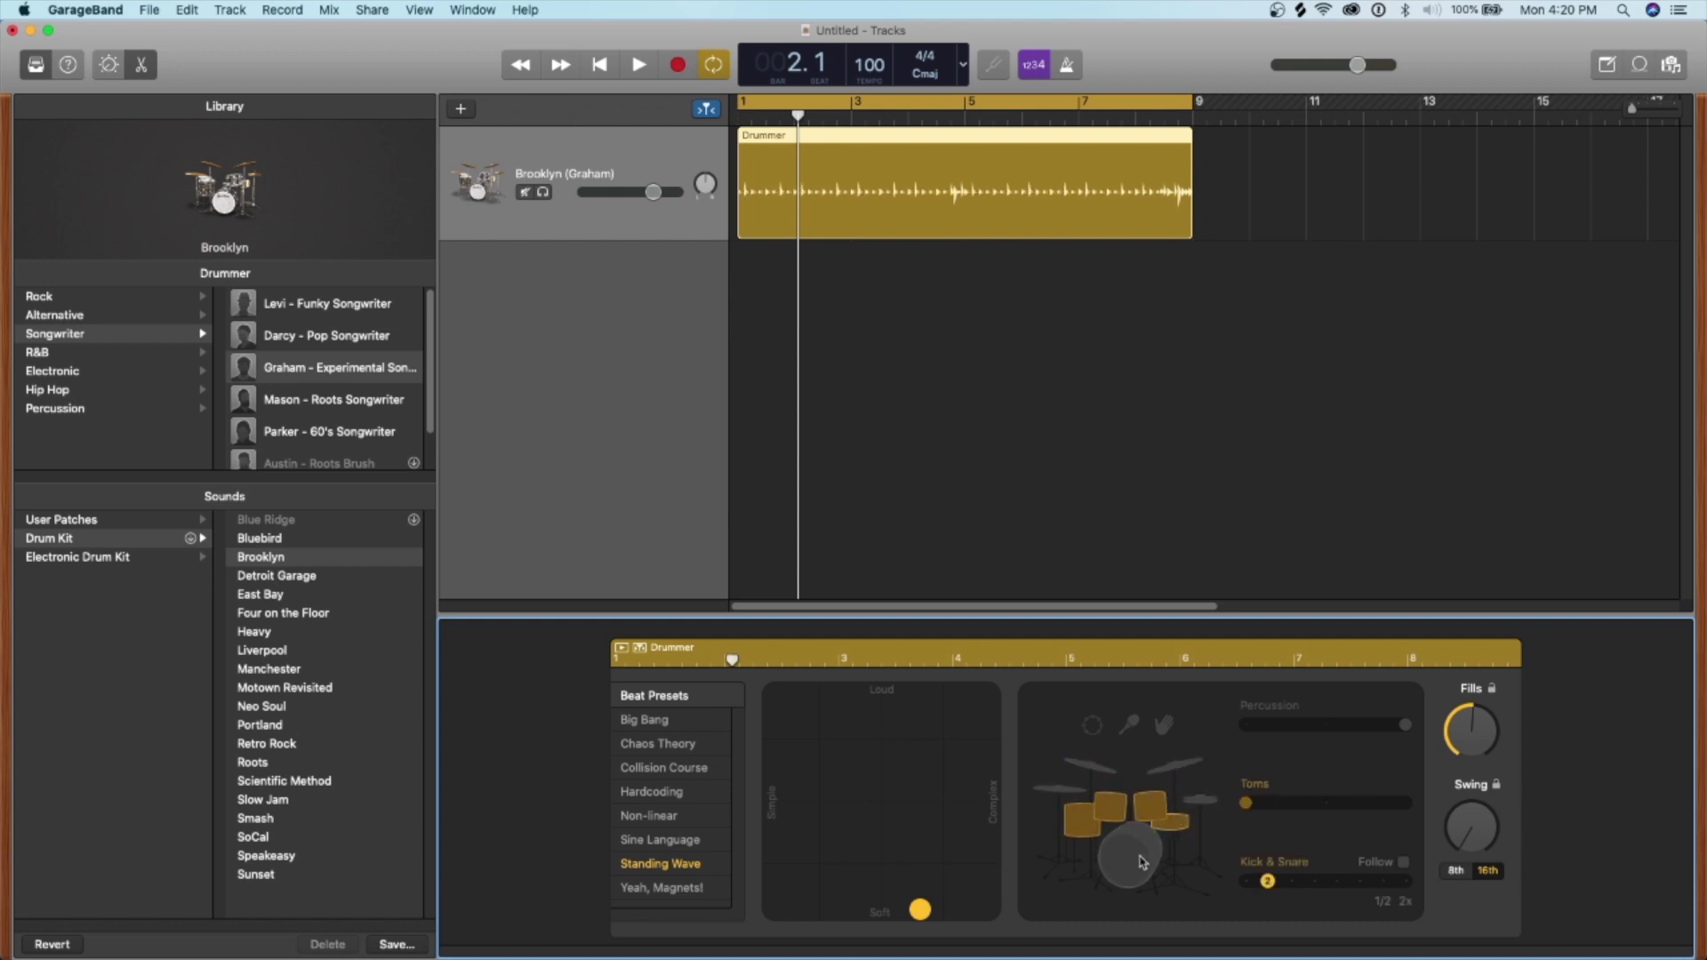
{"action": "left_click", "coordinate": [1151, 804]}
{"action": "left_click", "coordinate": [1140, 876]}
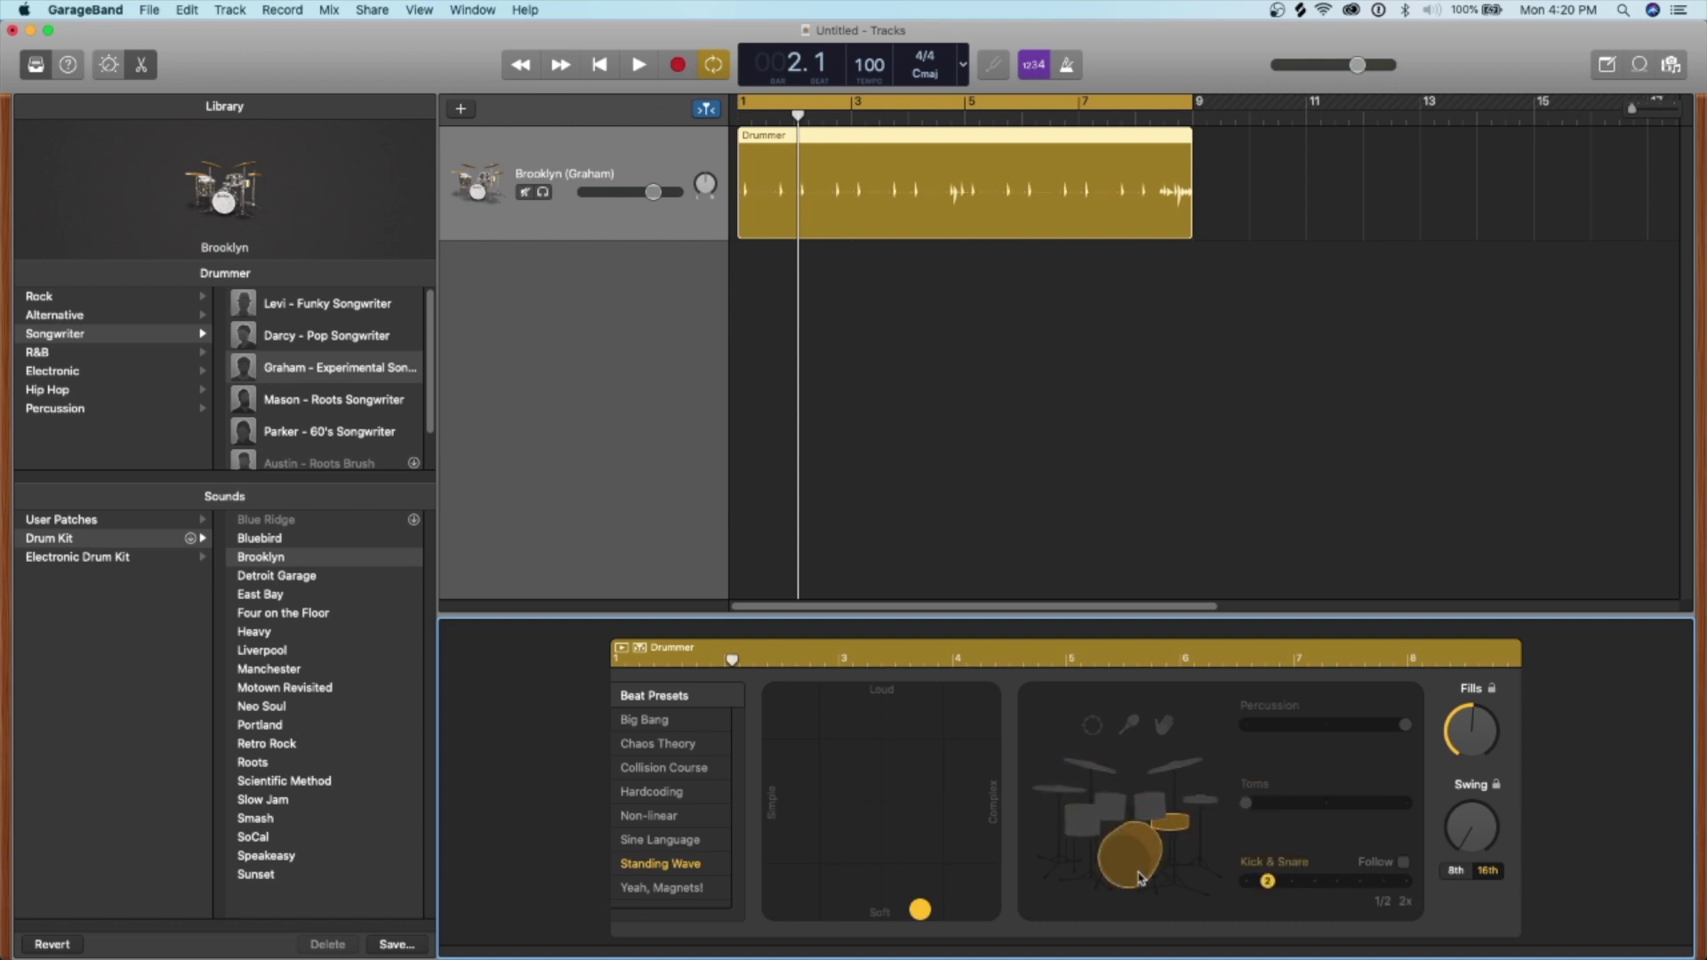
{"action": "left_click", "coordinate": [1200, 798]}
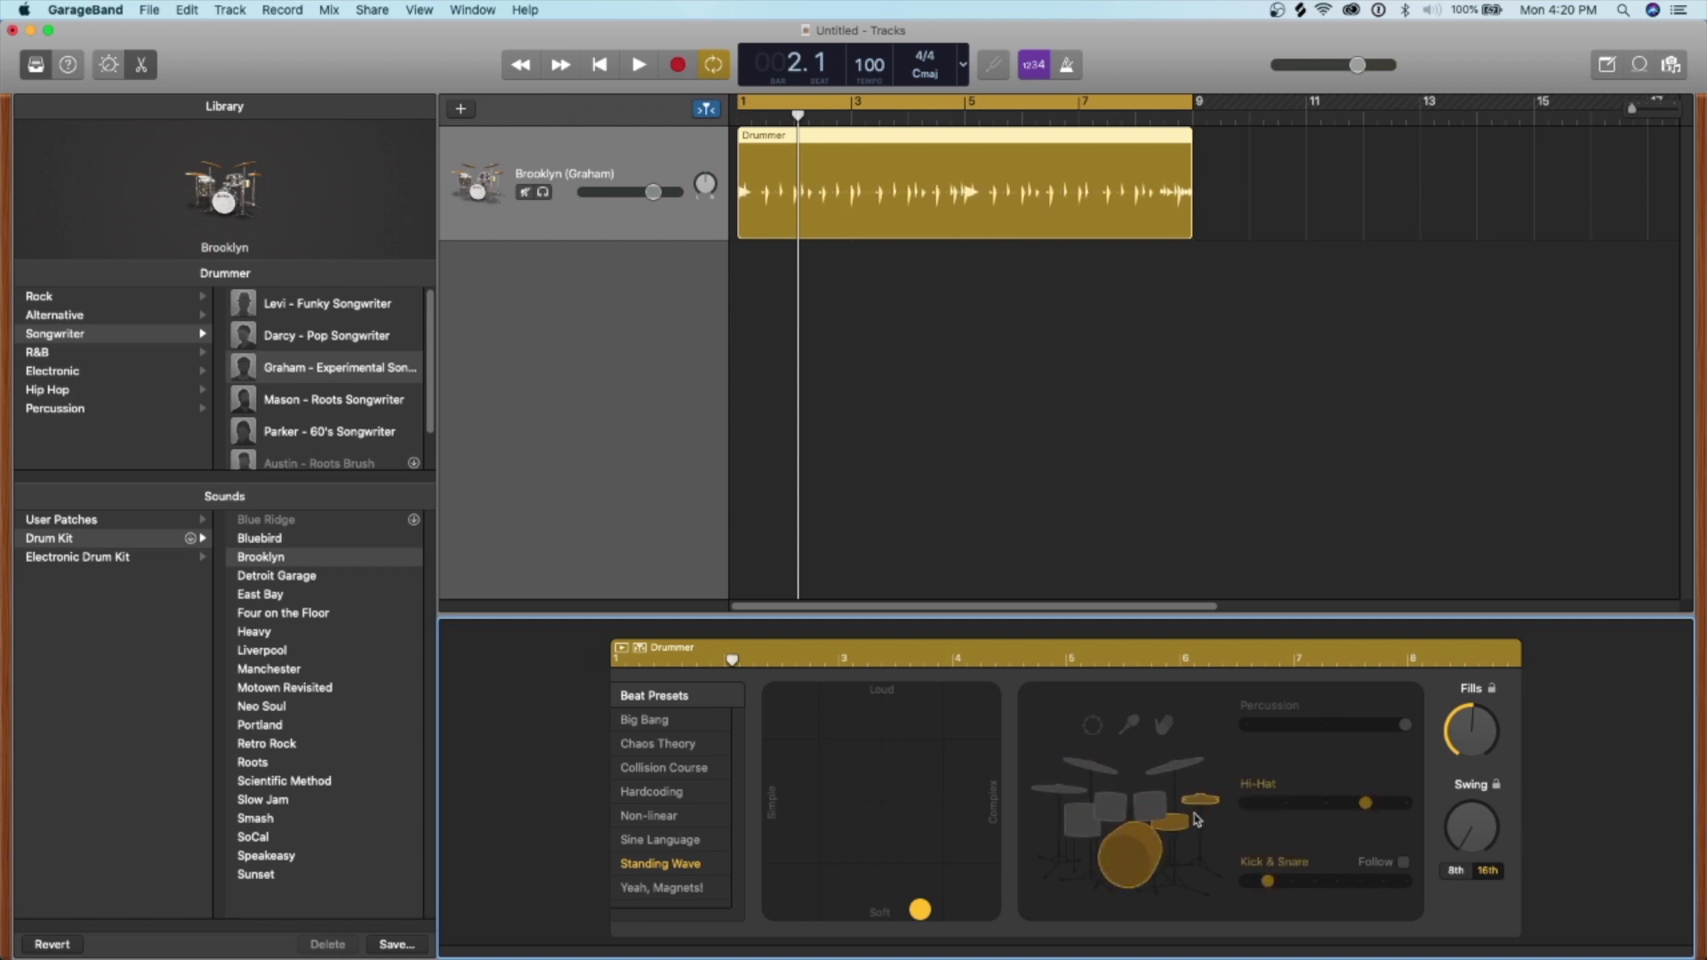
Mute the snare, try Hi-Hat pattern variation 2, and settle on variation 3 while listening to the beat.
{"action": "left_click", "coordinate": [1283, 809]}
{"action": "key", "text": "Return"}
{"action": "key", "text": "space"}
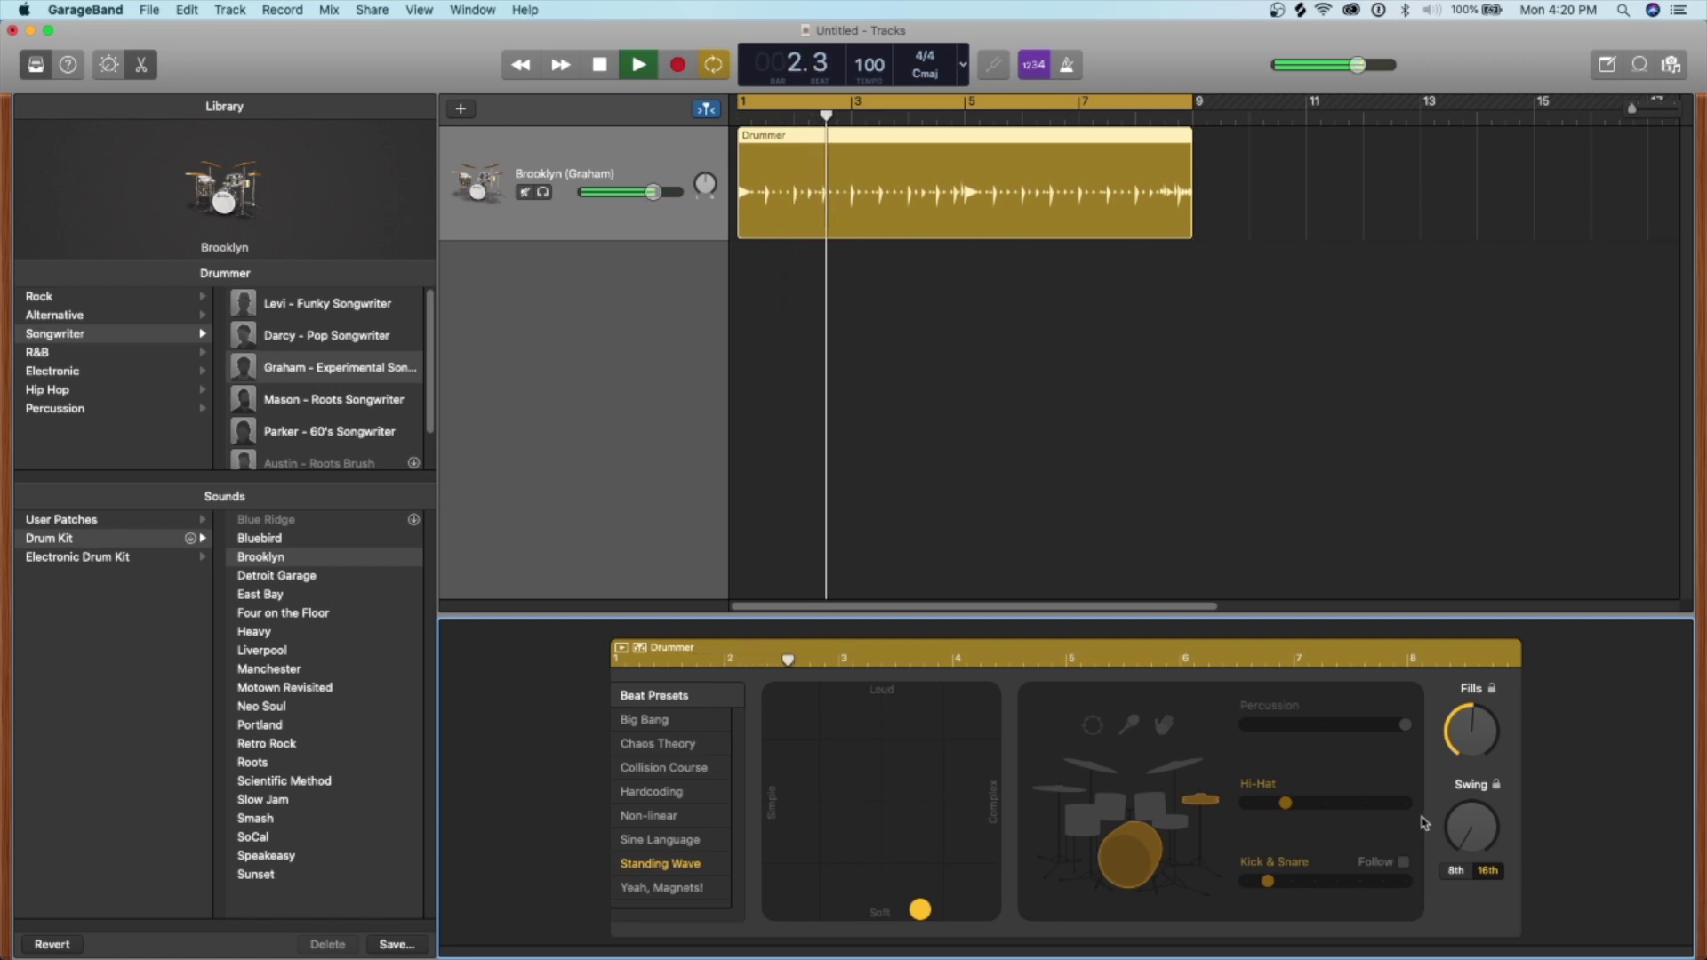
{"action": "left_click", "coordinate": [1324, 805]}
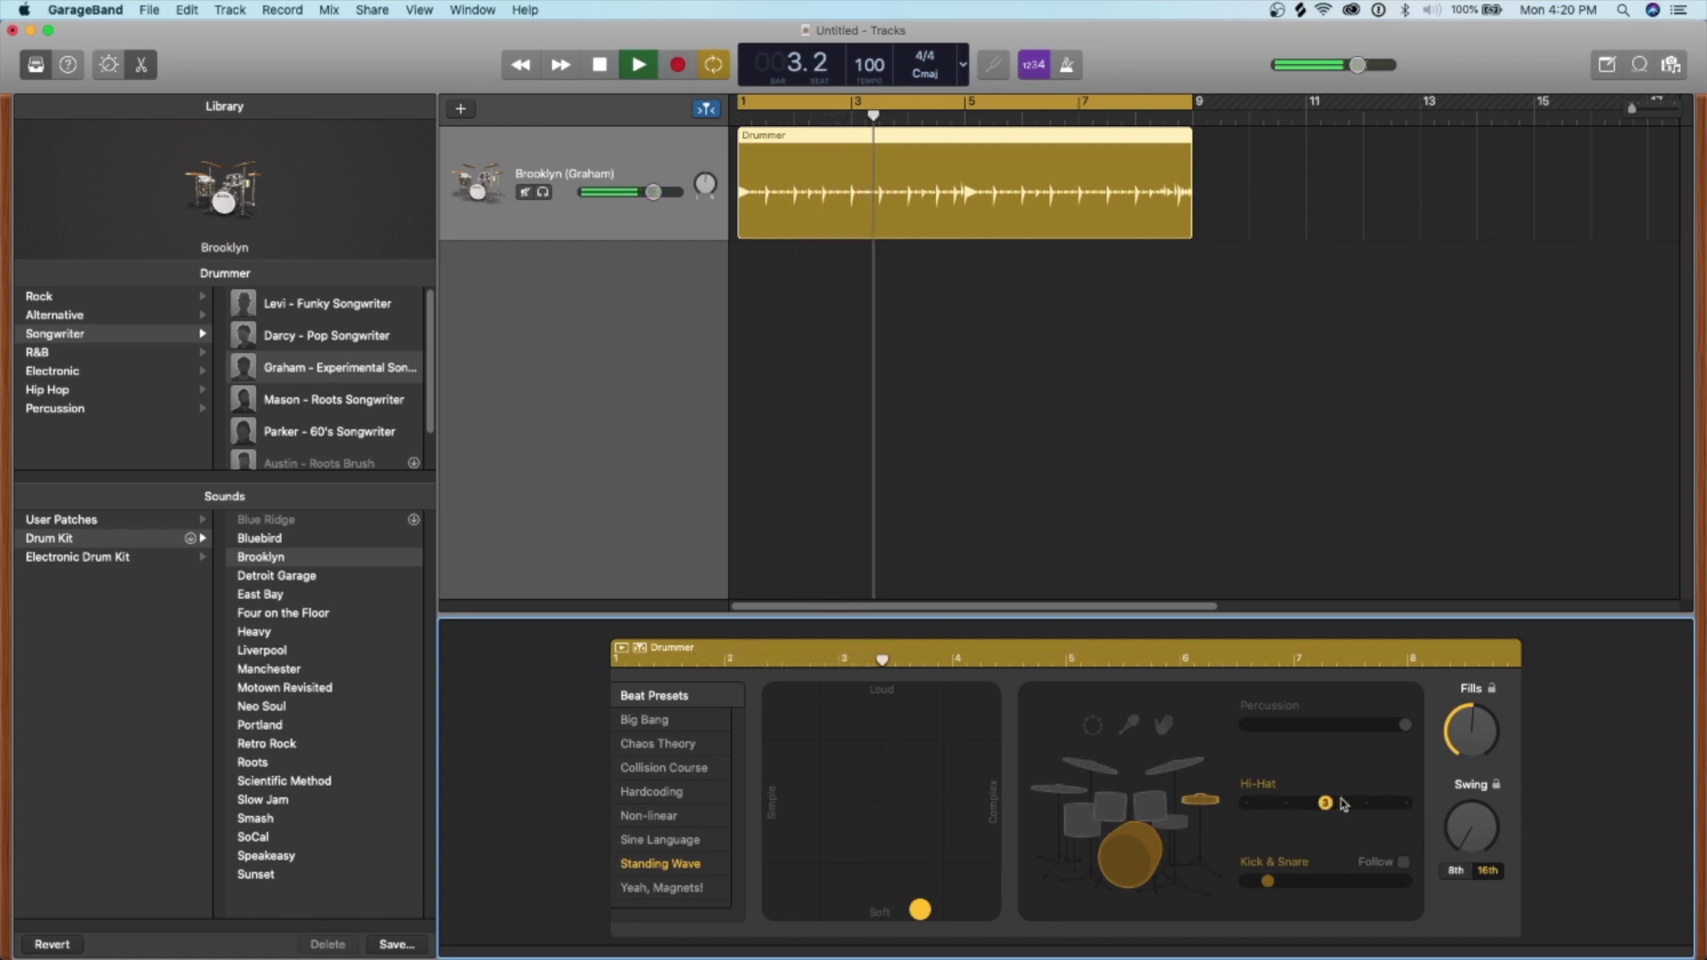
{"action": "key", "text": "space"}
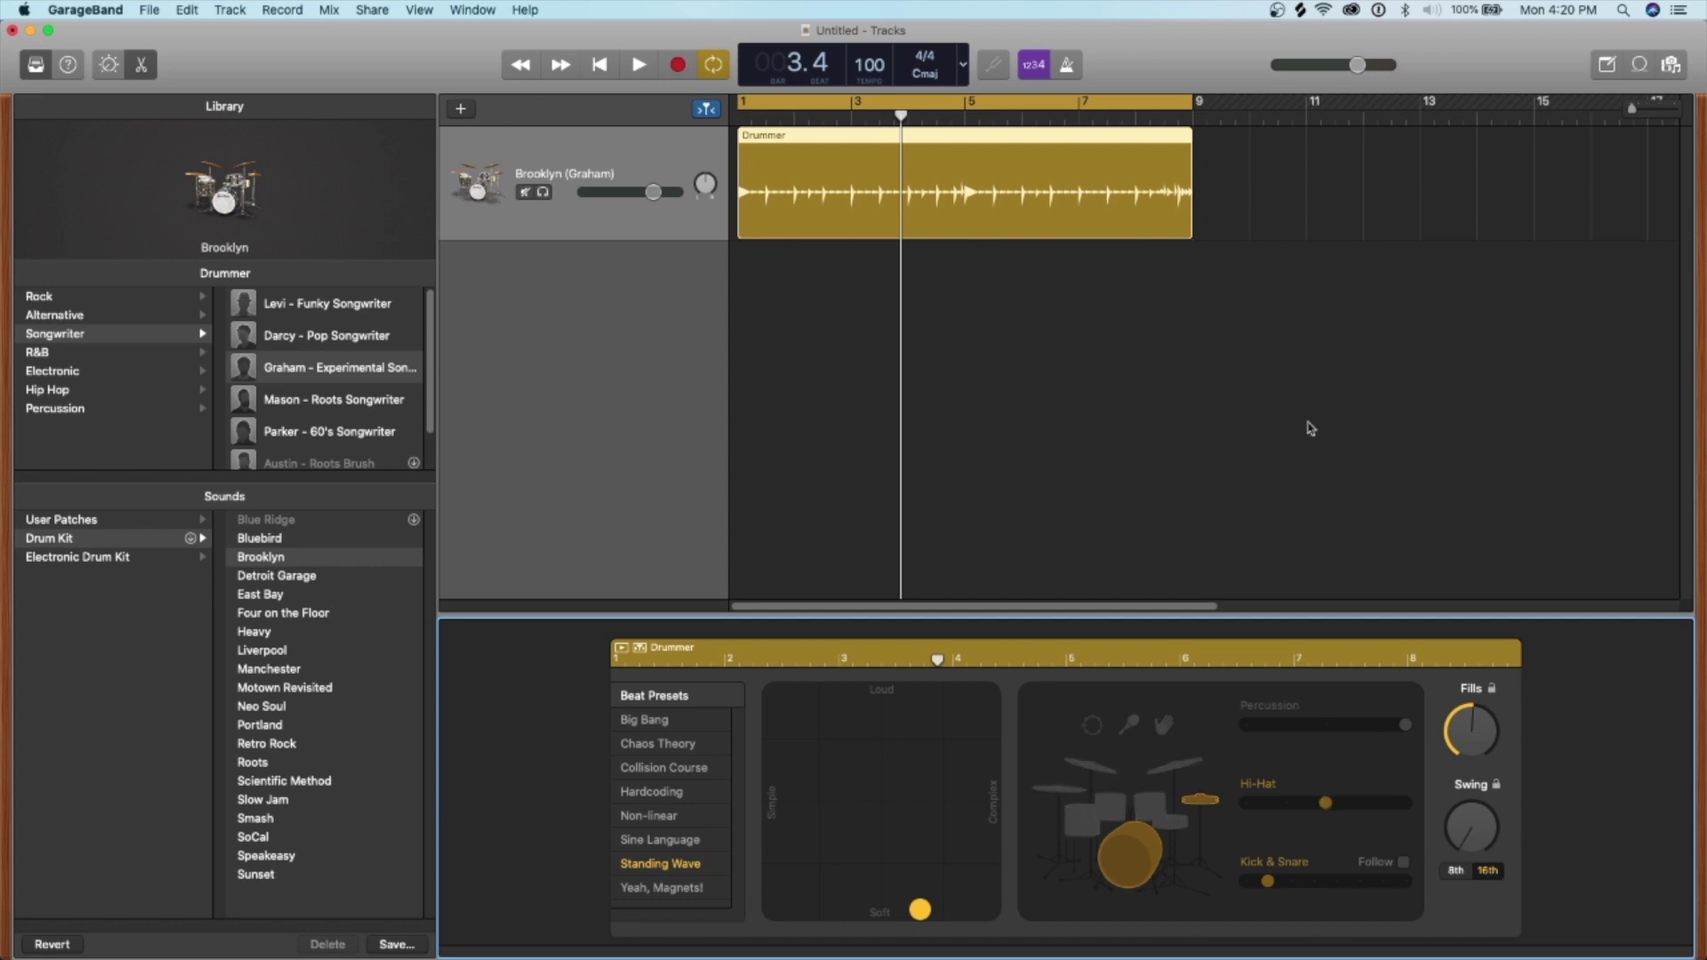
Turn off cycling, listen to the fill at the end of the region, and turn Fills down to zero.
{"action": "left_click", "coordinate": [1173, 111]}
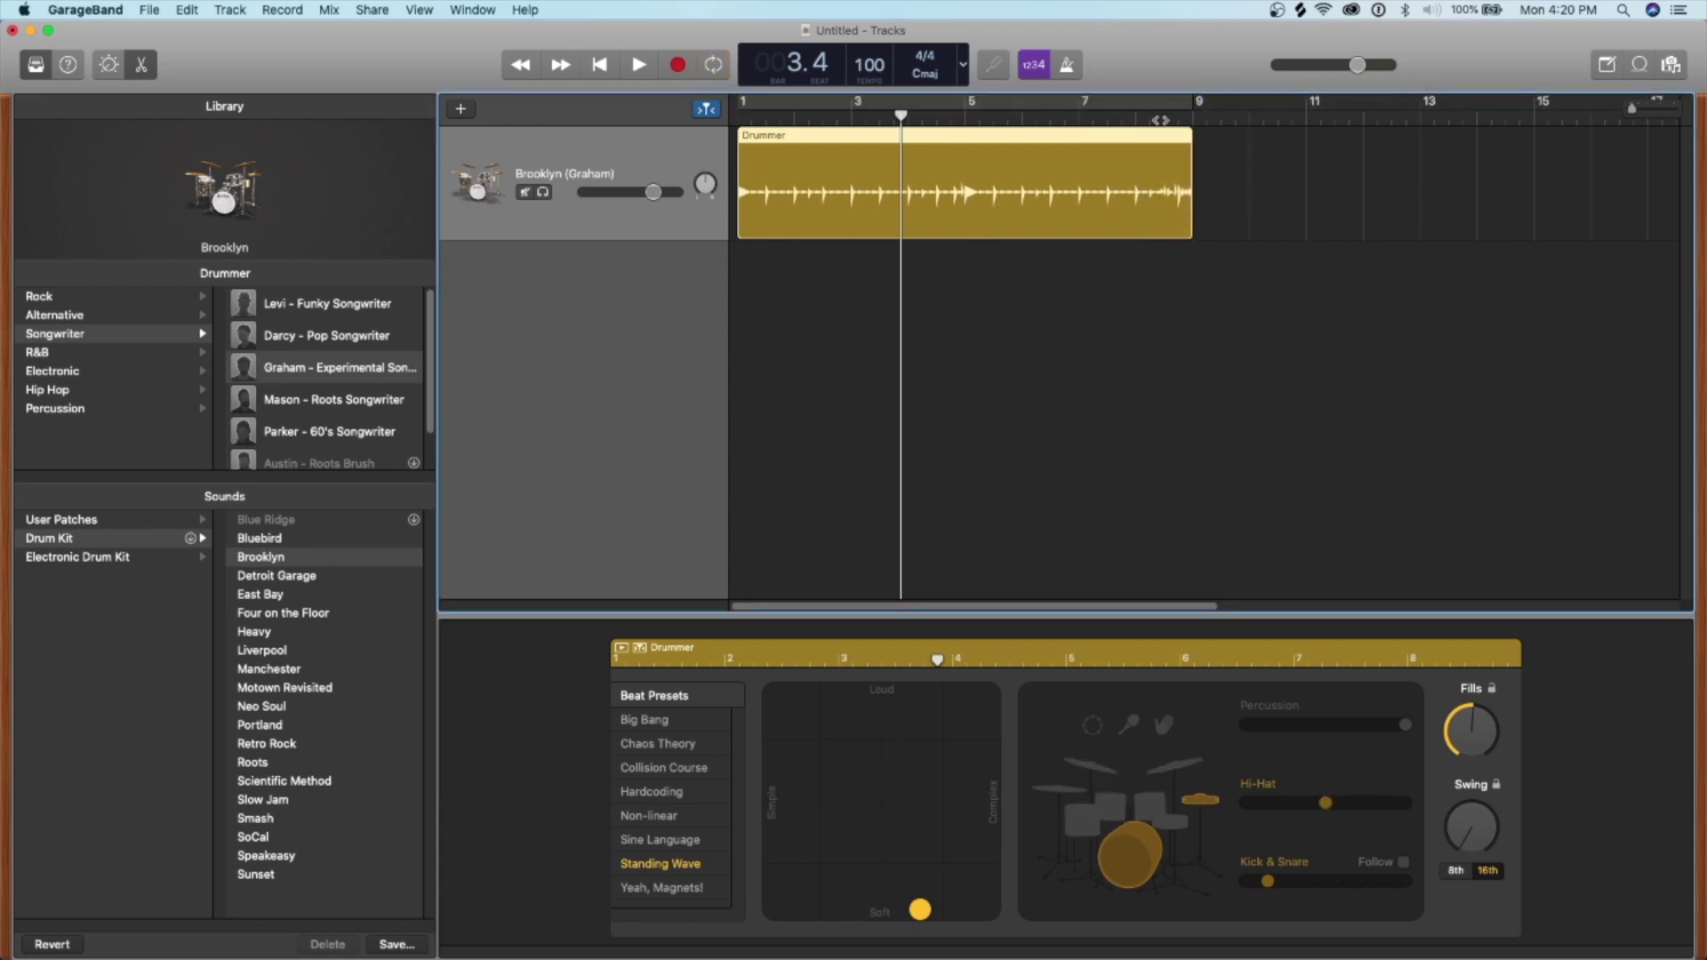
{"action": "left_click", "coordinate": [1163, 116]}
{"action": "key", "text": "space"}
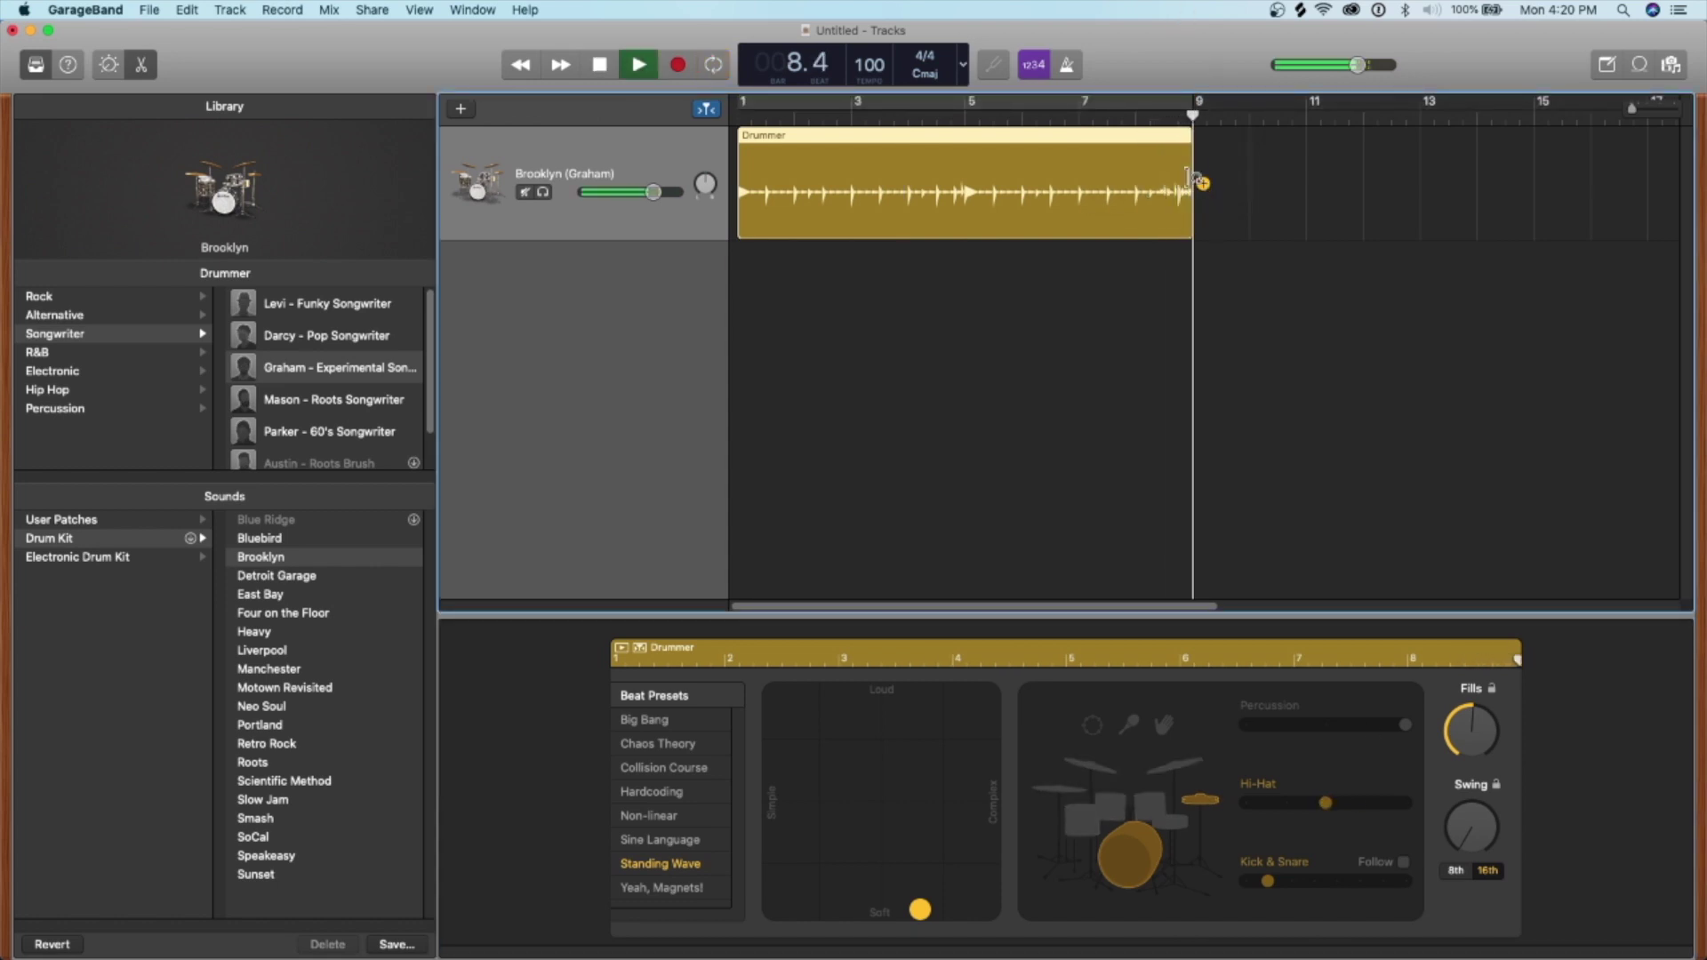
{"action": "key", "text": "space"}
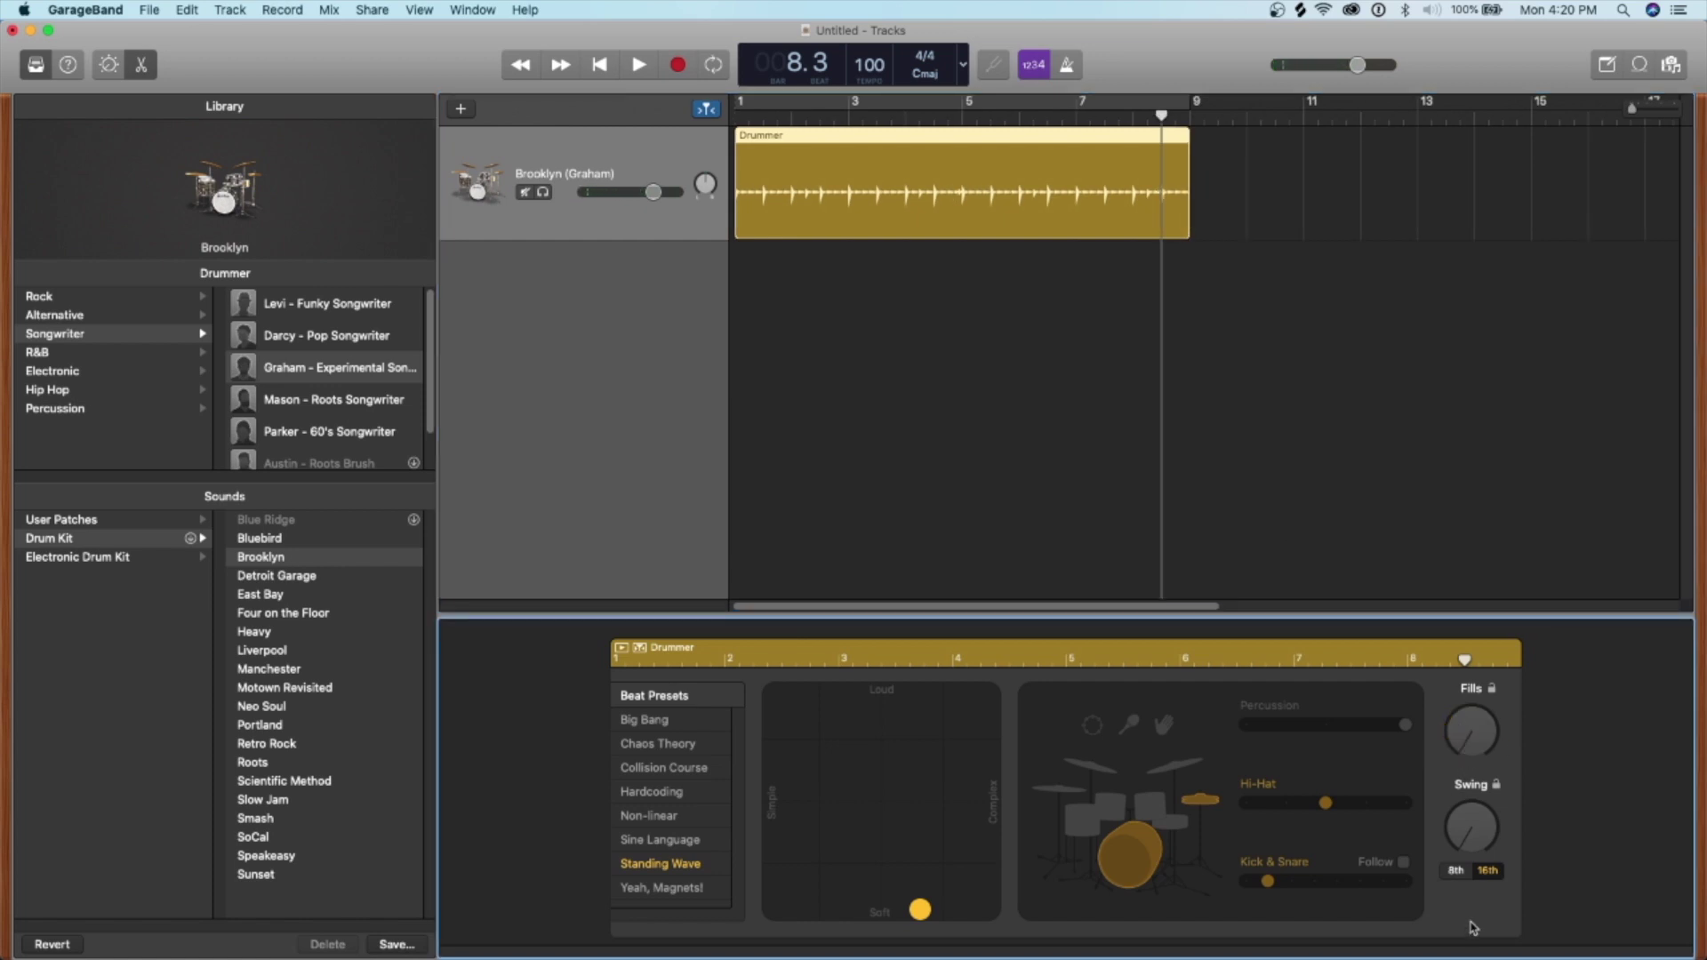
Turn cycling back on, raise the 16th-note Swing to about three quarters, and listen to the beat.
{"action": "left_click_drag", "start_coordinate": [1467, 826], "coordinate": [1481, 861]}
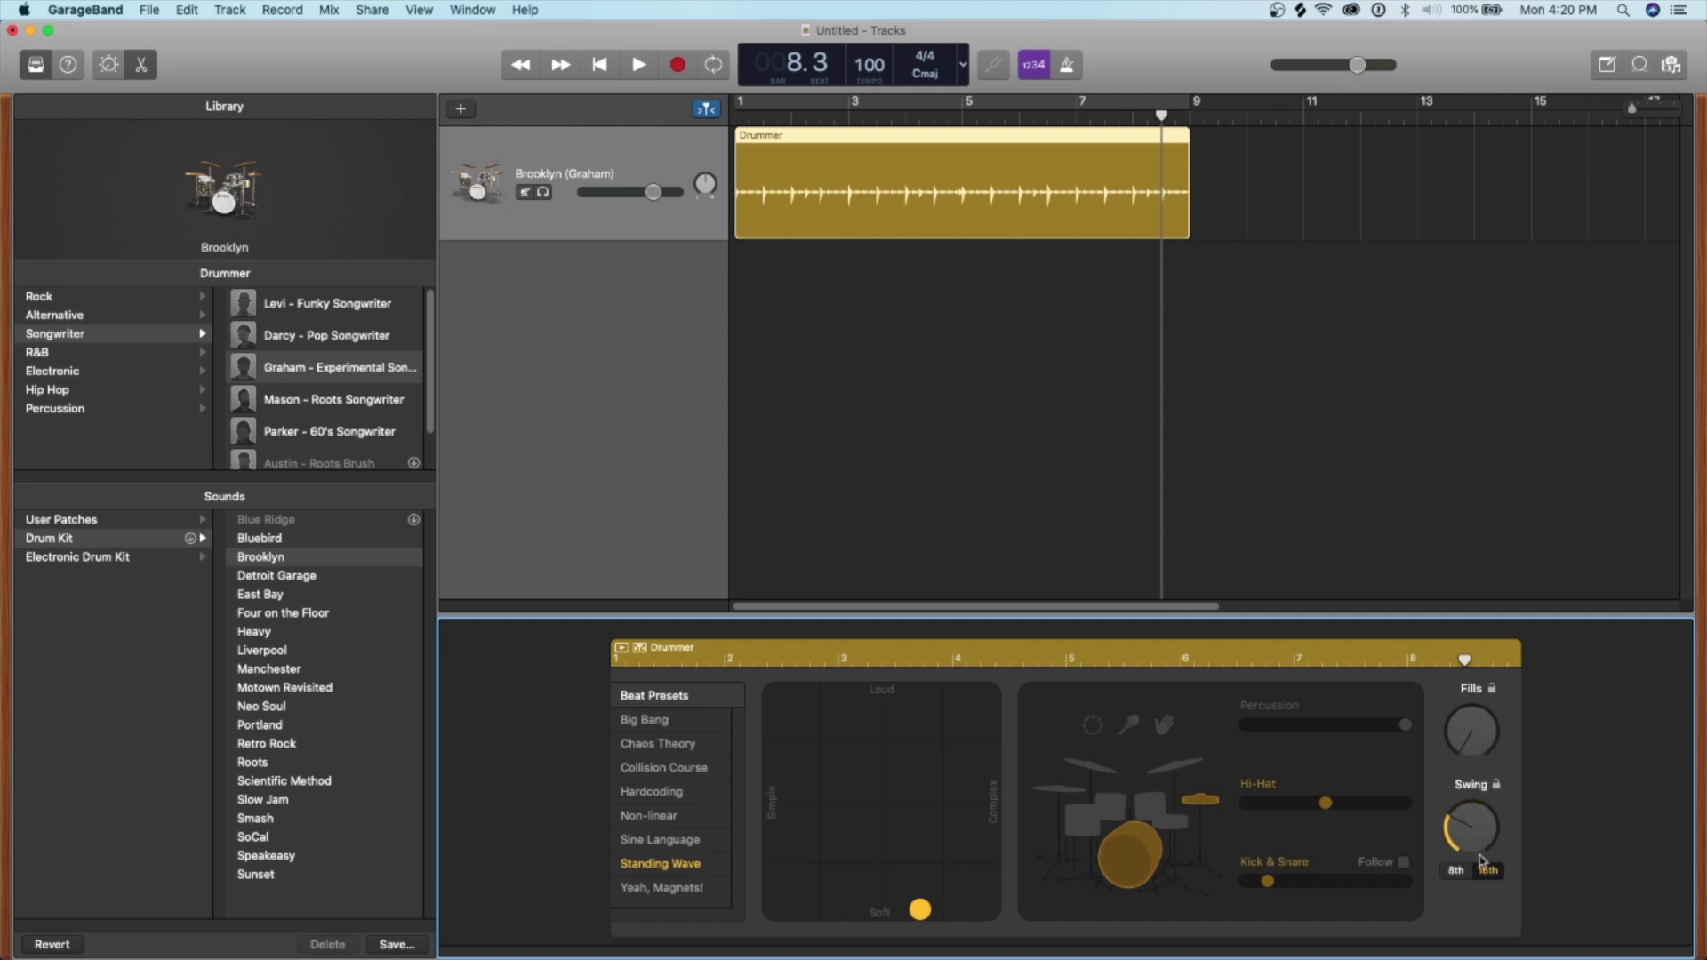
{"action": "left_click", "coordinate": [1187, 109]}
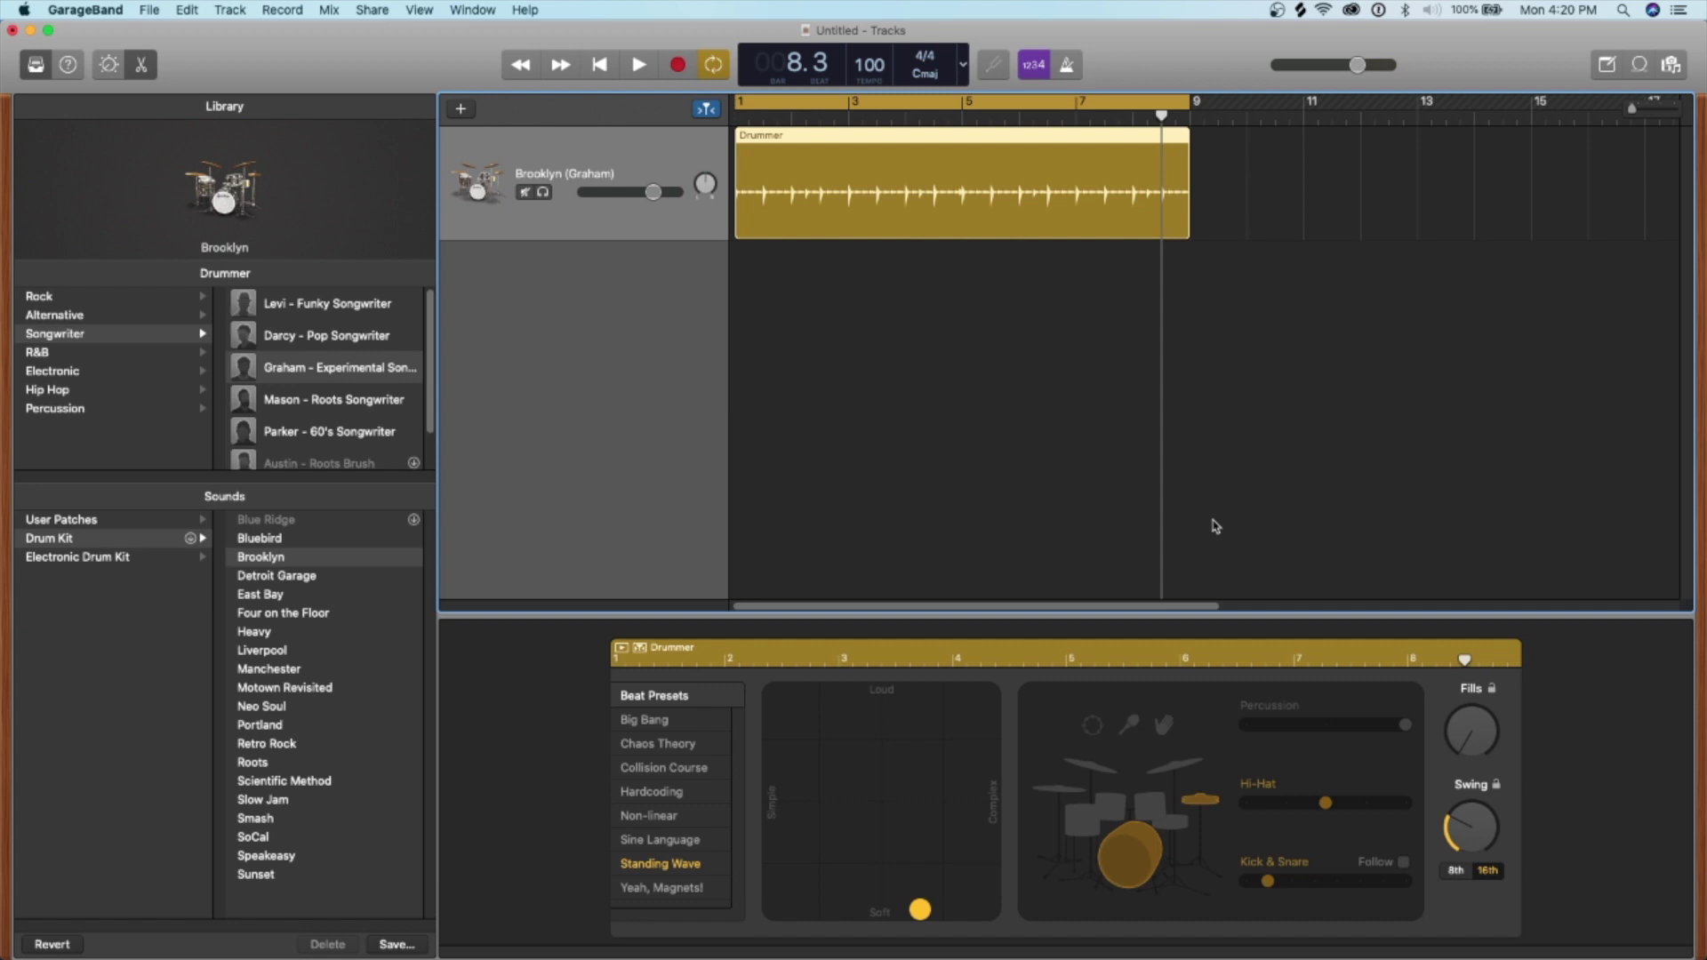
{"action": "left_click_drag", "start_coordinate": [1464, 840], "coordinate": [1463, 836]}
{"action": "key", "text": "space"}
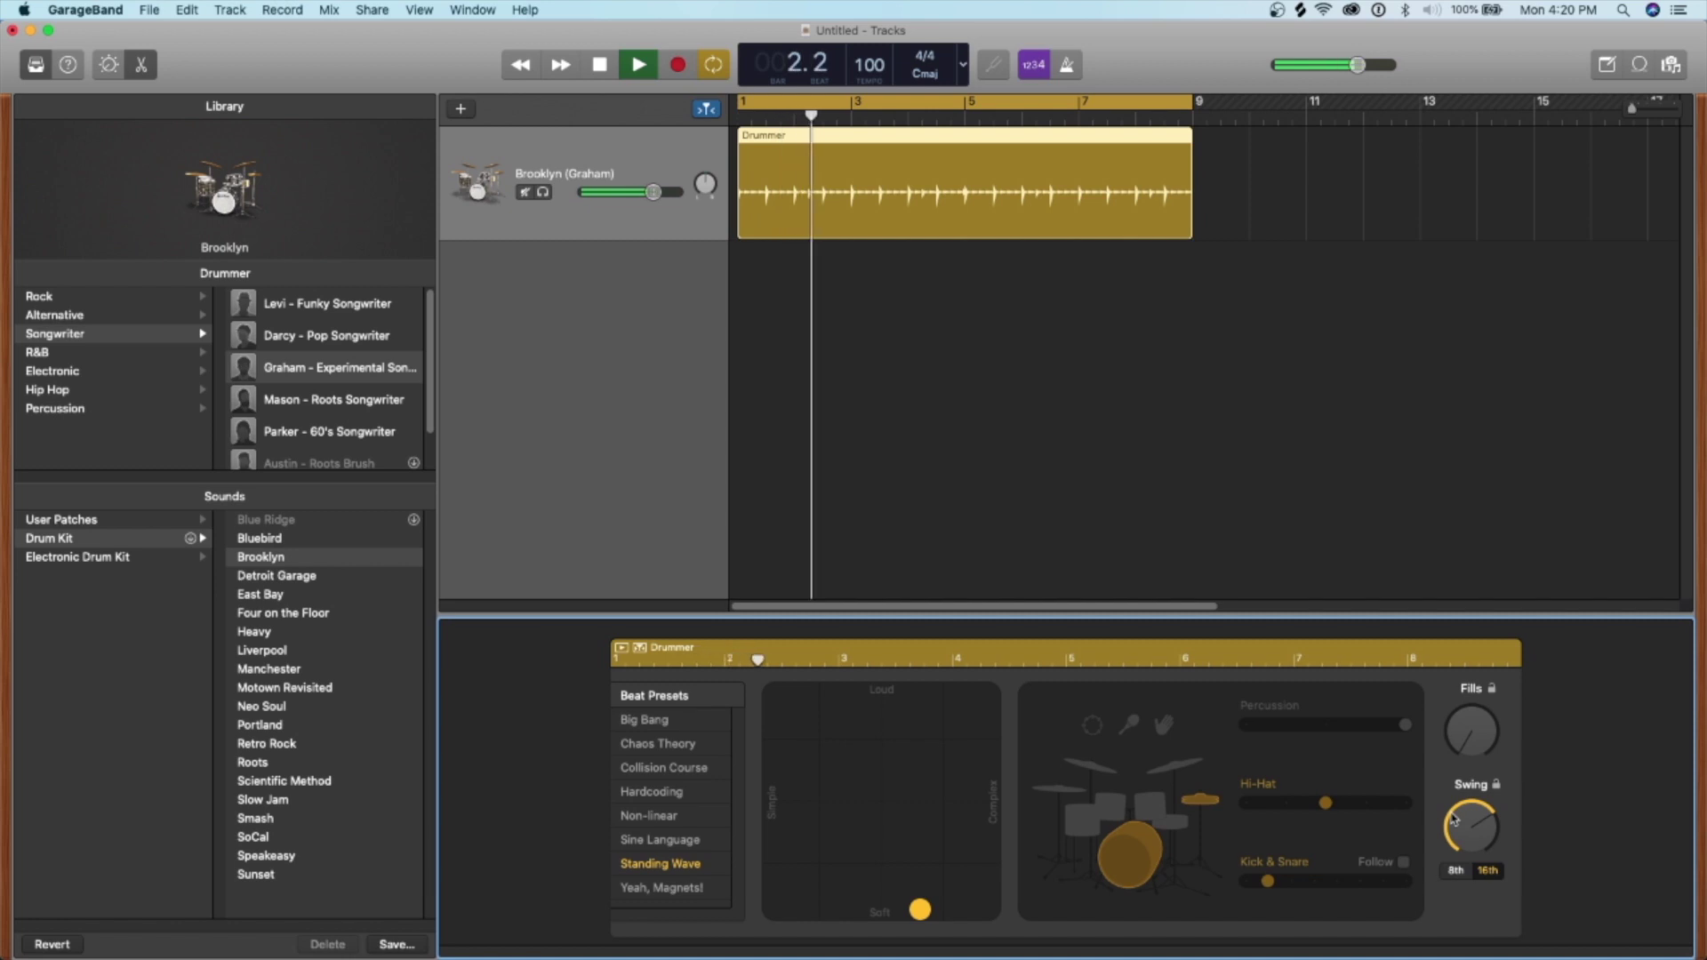
{"action": "key", "text": "space"}
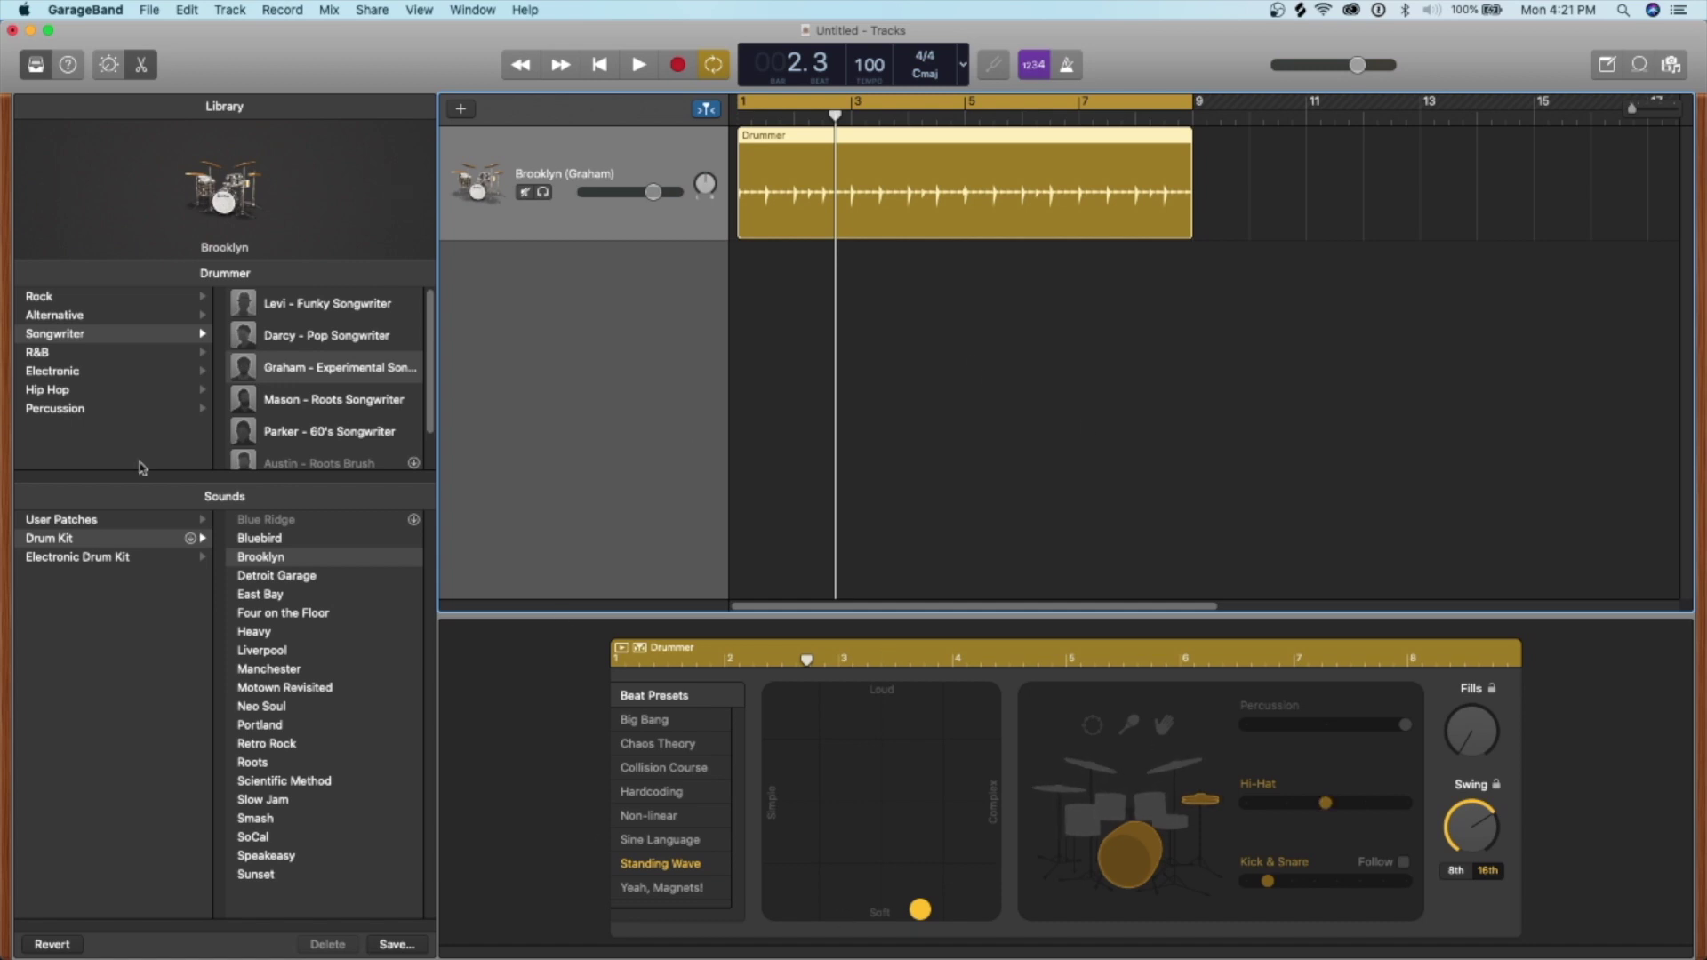
Open the track's Smart Controls, enlarge their pane, and adjust the Kick level in the mix.
{"action": "left_click", "coordinate": [110, 67]}
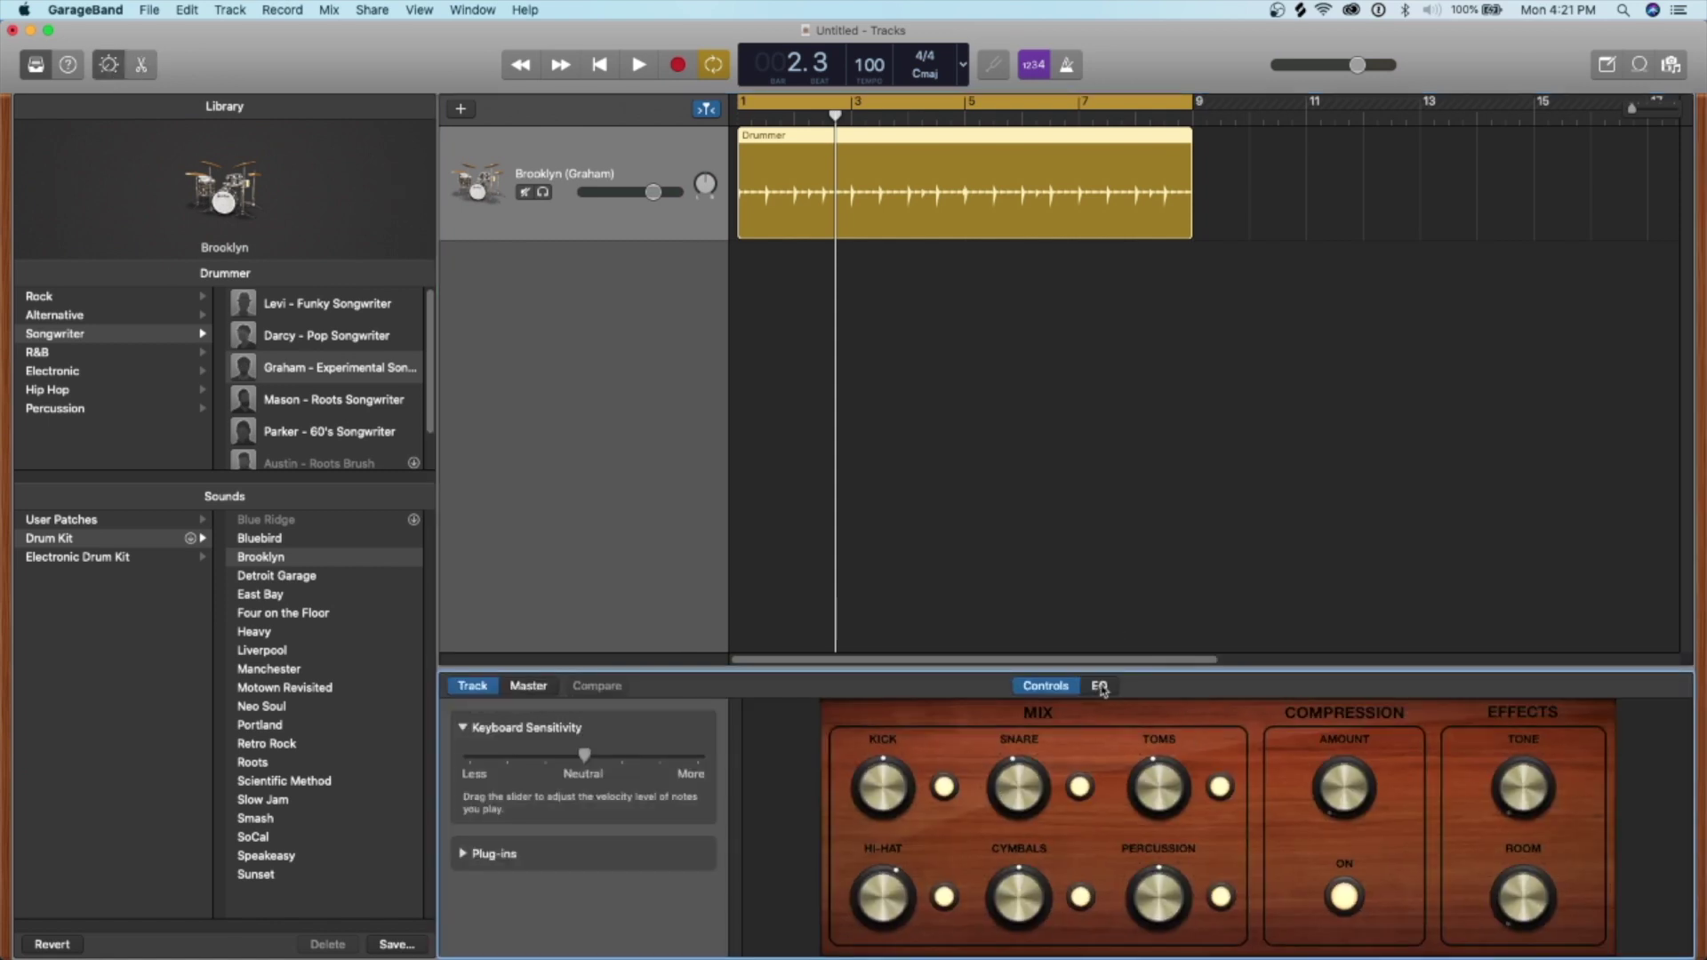
{"action": "left_click_drag", "start_coordinate": [1150, 666], "coordinate": [1035, 528]}
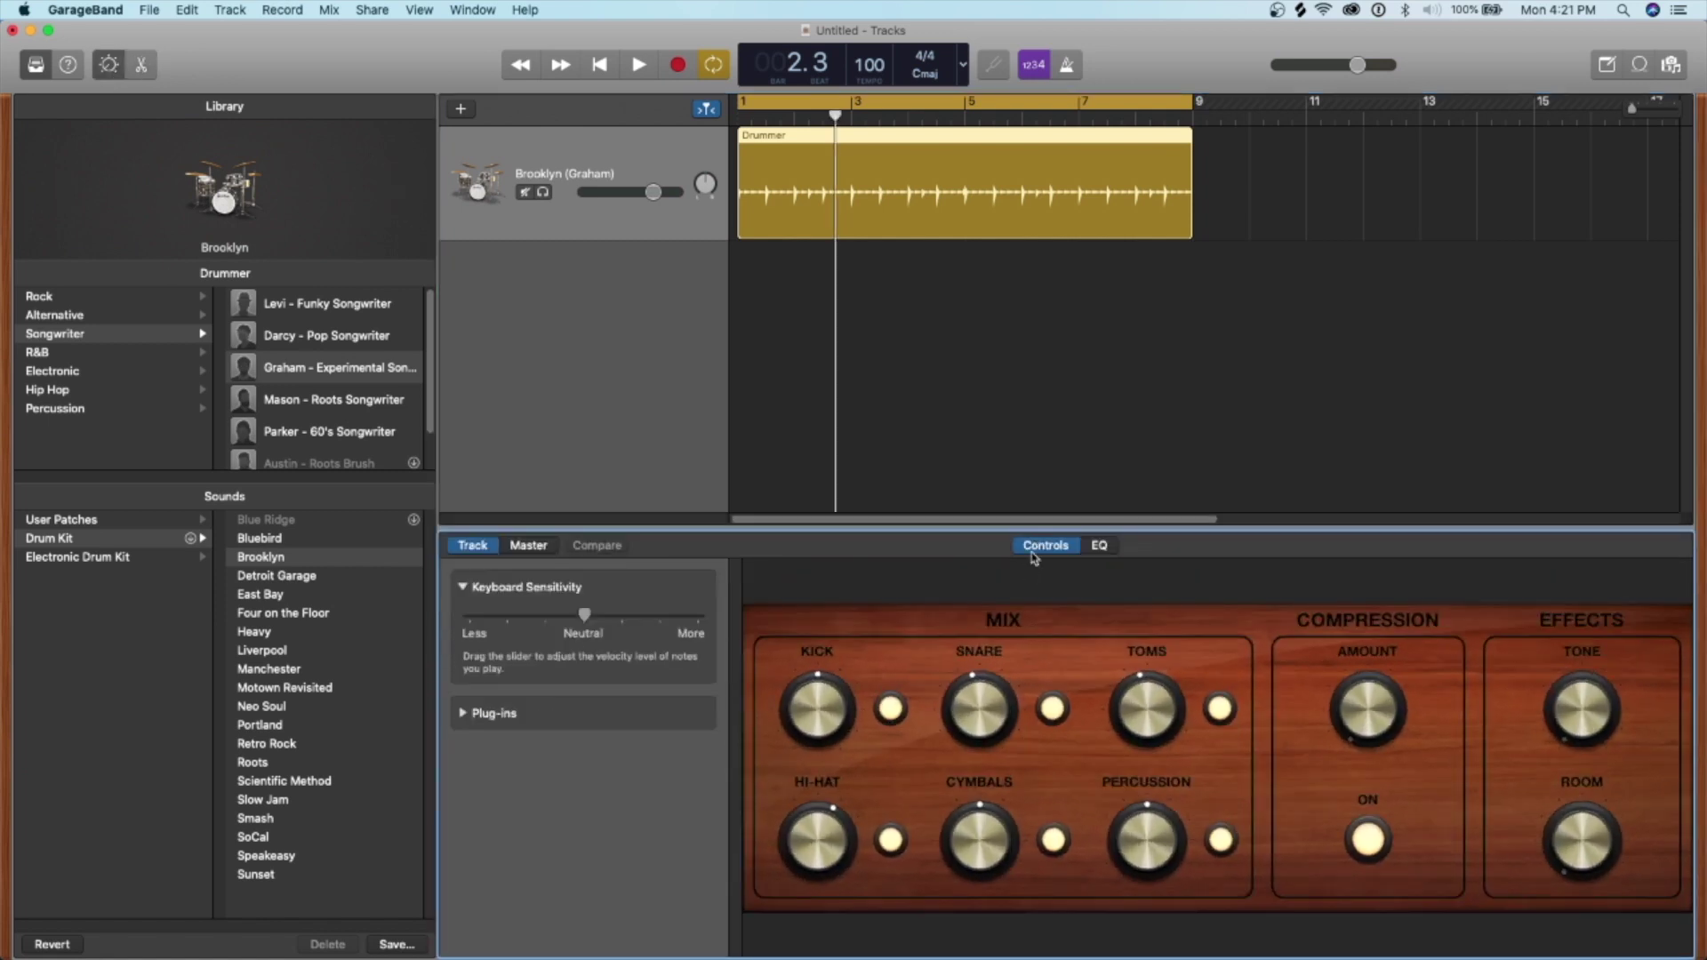
{"action": "left_click", "coordinate": [807, 709]}
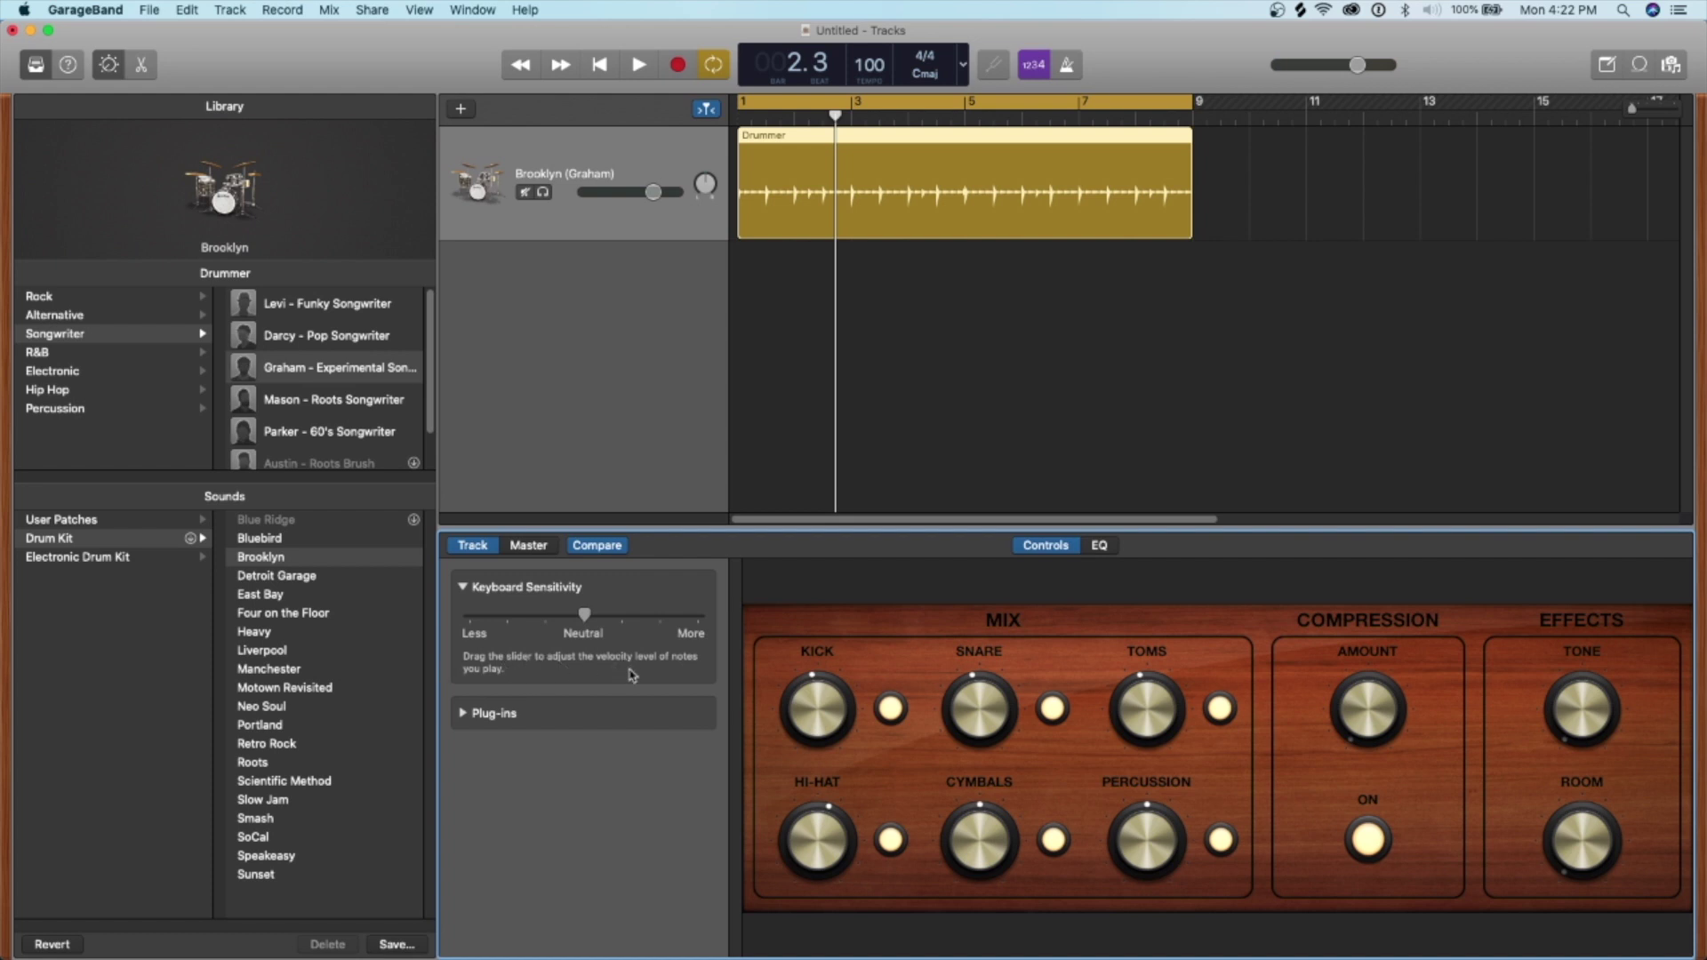
Move the Keyboard Sensitivity slightly towards Less and expand the track's Plug-ins settings.
{"action": "mouse_move", "coordinate": [584, 614]}
{"action": "left_mouse_down"}
{"action": "mouse_move", "coordinate": [527, 615]}
{"action": "mouse_move", "coordinate": [693, 615]}
{"action": "mouse_move", "coordinate": [568, 615]}
{"action": "left_mouse_up"}
{"action": "left_click", "coordinate": [461, 713]}
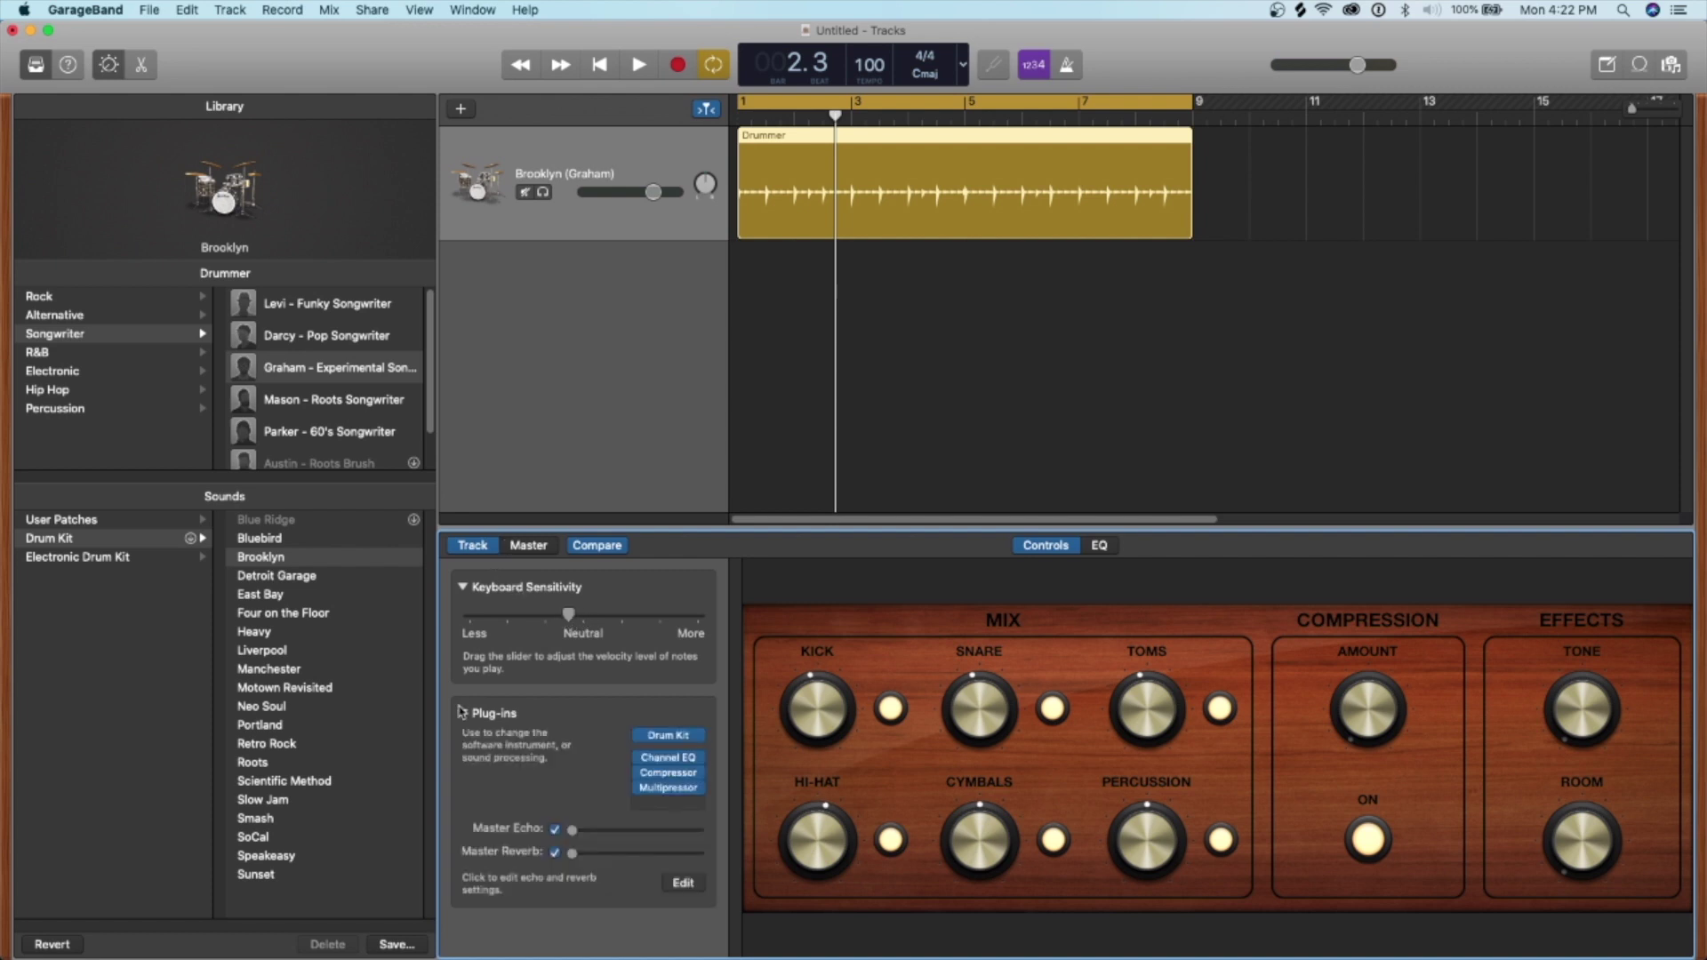
{"action": "left_click", "coordinate": [684, 806]}
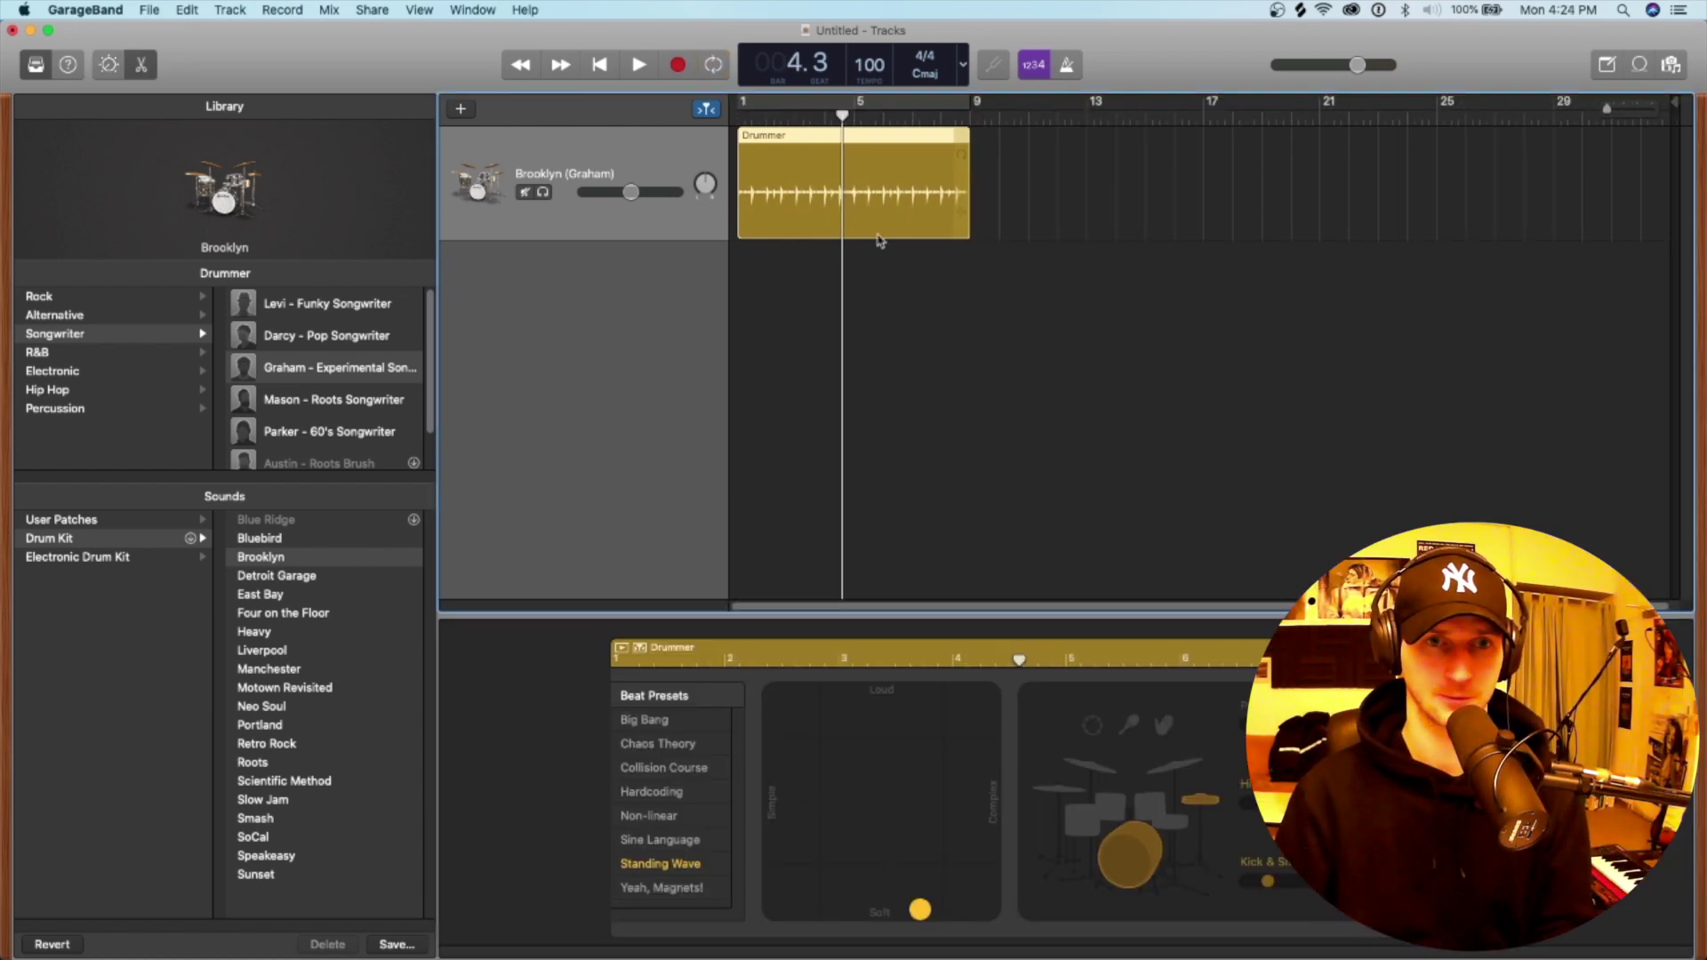
Duplicate the Drummer region so the copy starts at bar 9, delete the copy, and duplicate the region there again.
{"action": "left_click_drag", "start_coordinate": [872, 194], "coordinate": [1105, 194]}
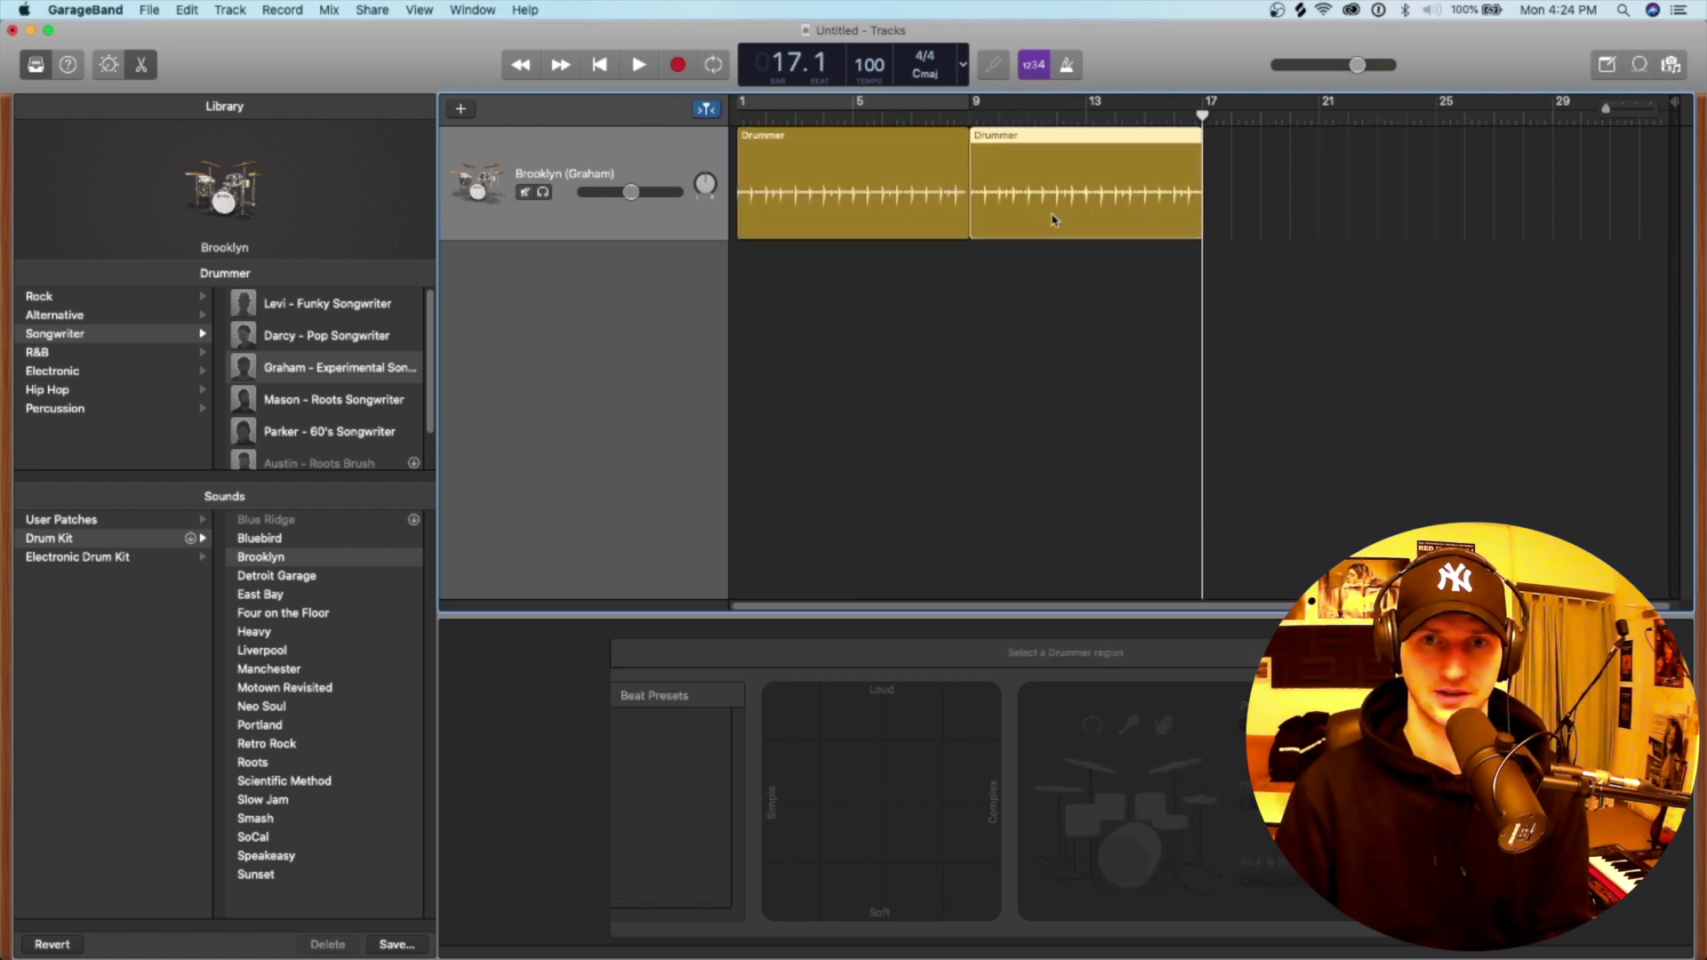
{"action": "key", "text": "Delete"}
{"action": "left_click", "coordinate": [911, 233]}
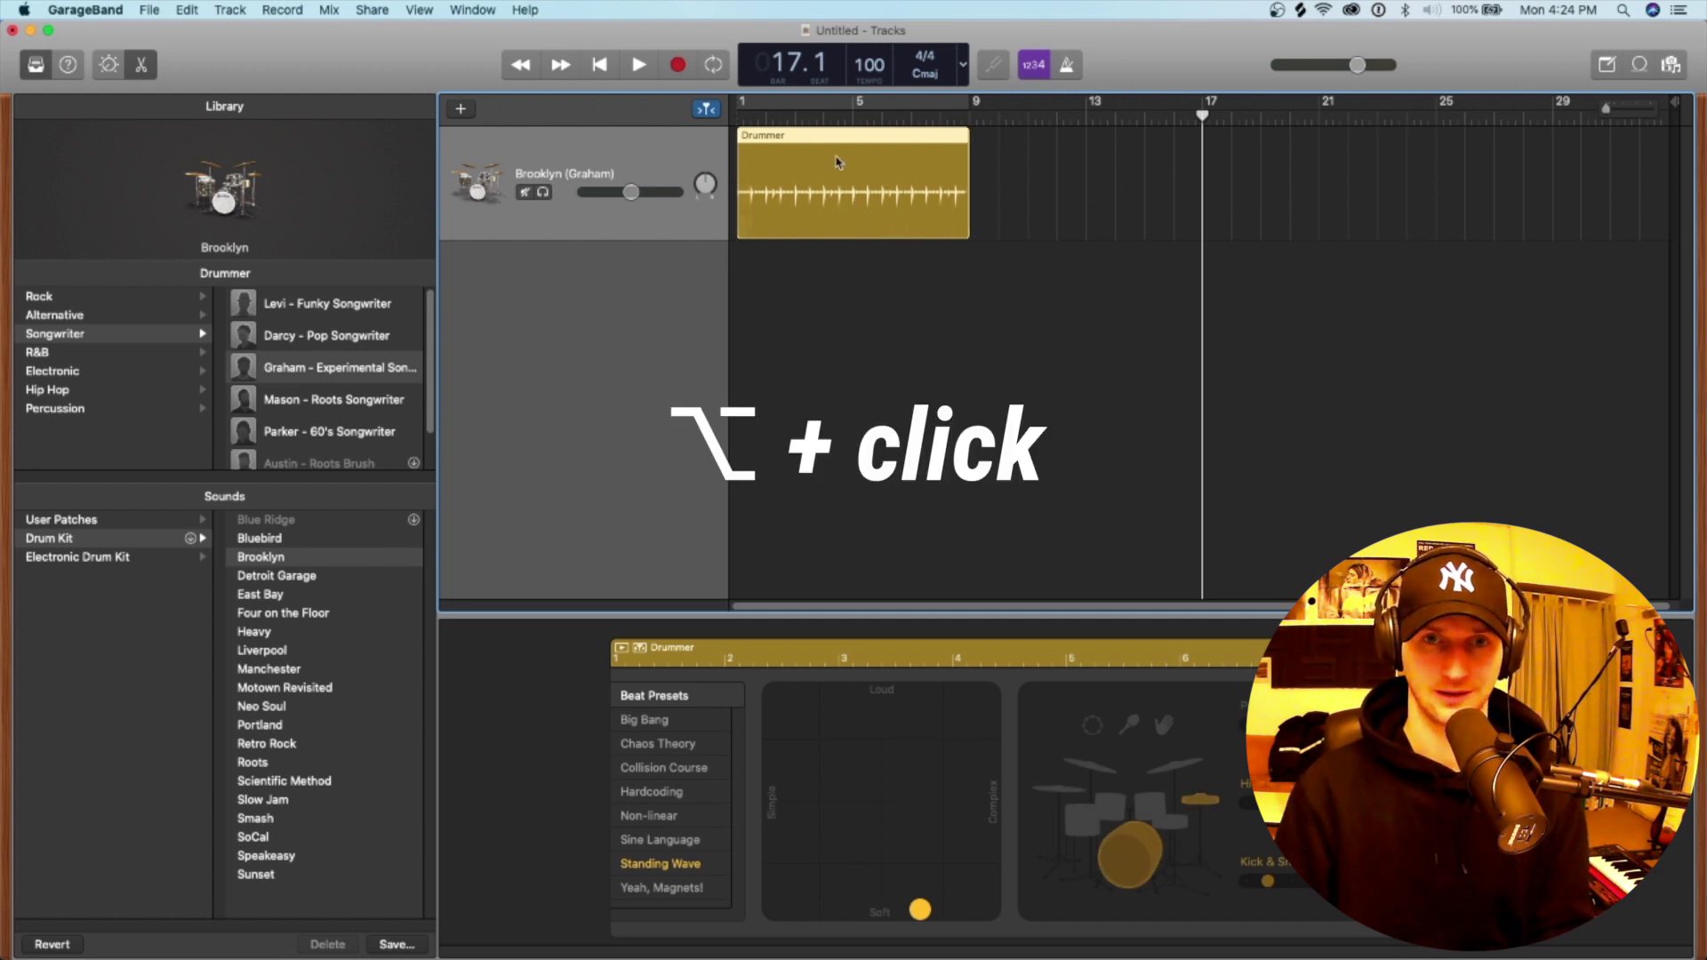
{"action": "left_click_drag", "start_coordinate": [832, 168], "coordinate": [1061, 187]}
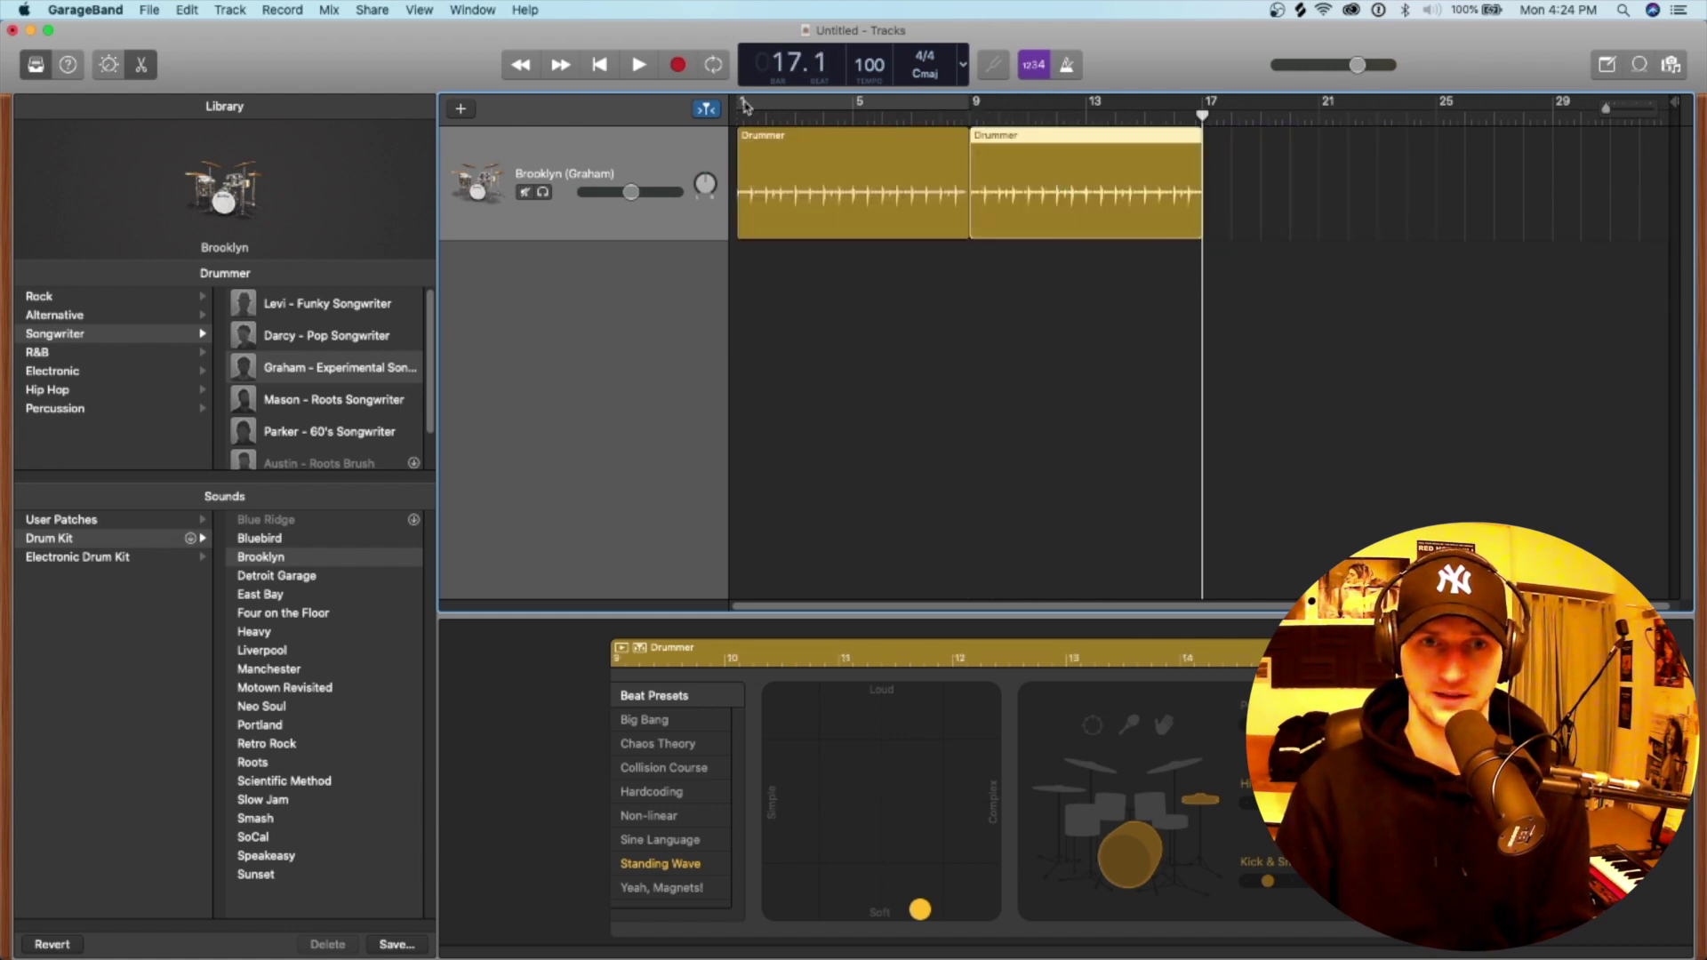
Try a cycle range over bars 1 to 17, turn it off, and add the snare to the second Drummer region.
{"action": "left_click_drag", "start_coordinate": [743, 105], "coordinate": [1202, 107]}
{"action": "left_click", "coordinate": [1014, 109]}
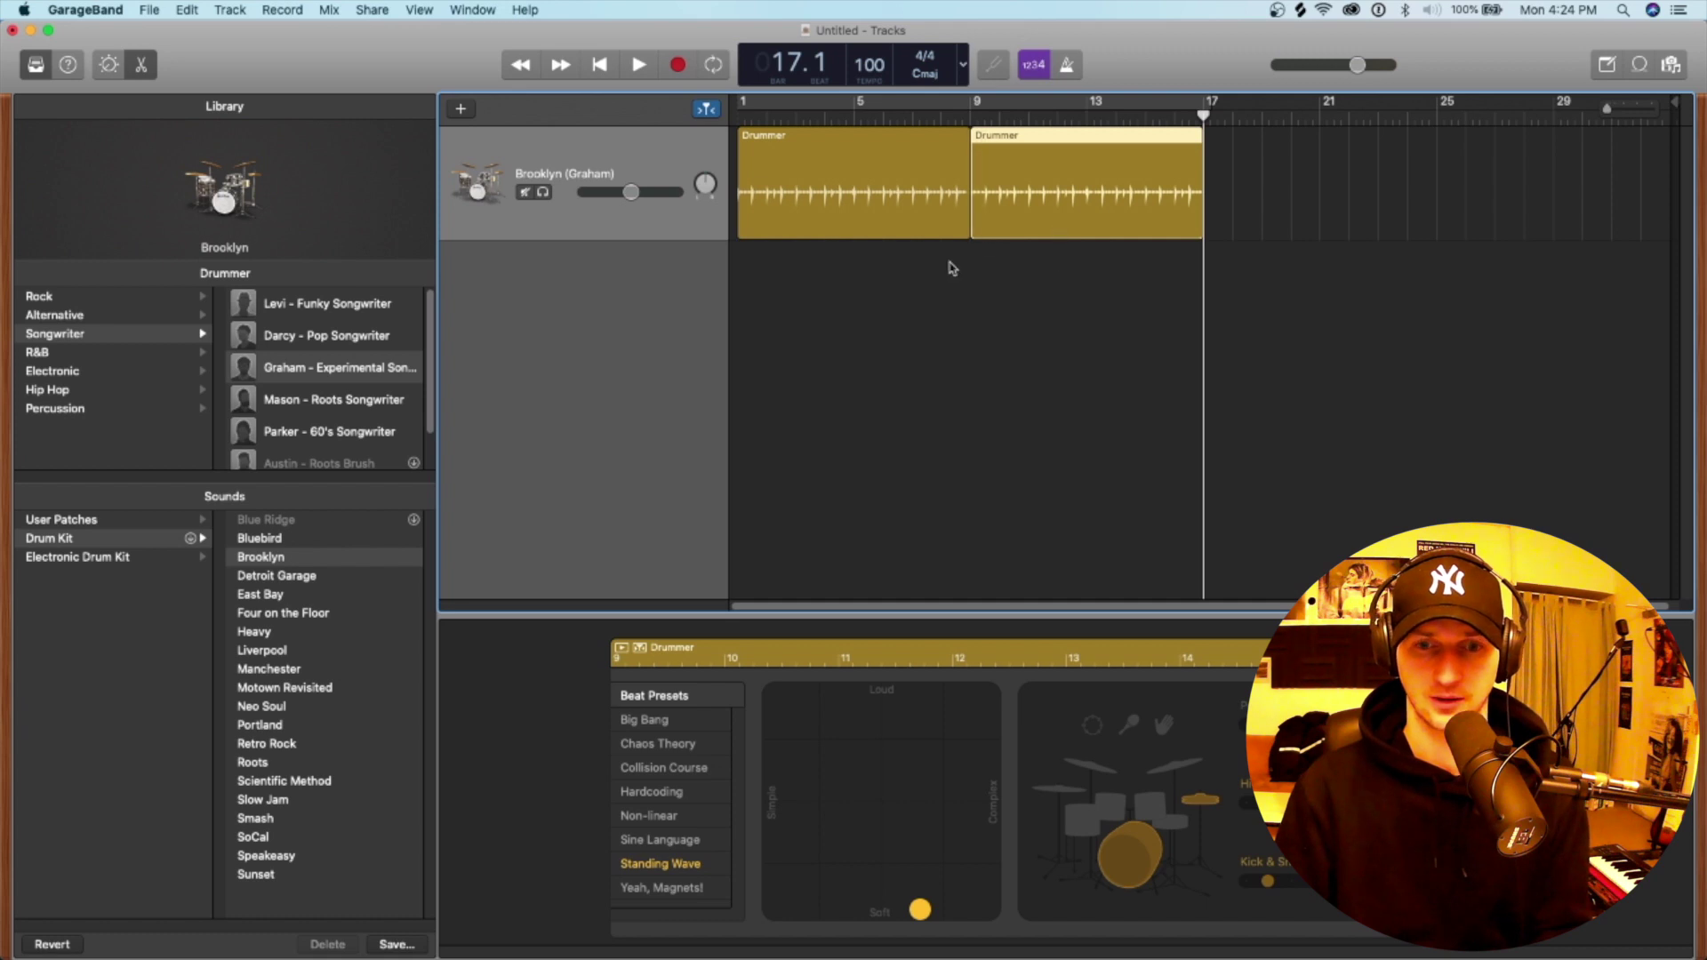
{"action": "left_click", "coordinate": [1185, 829]}
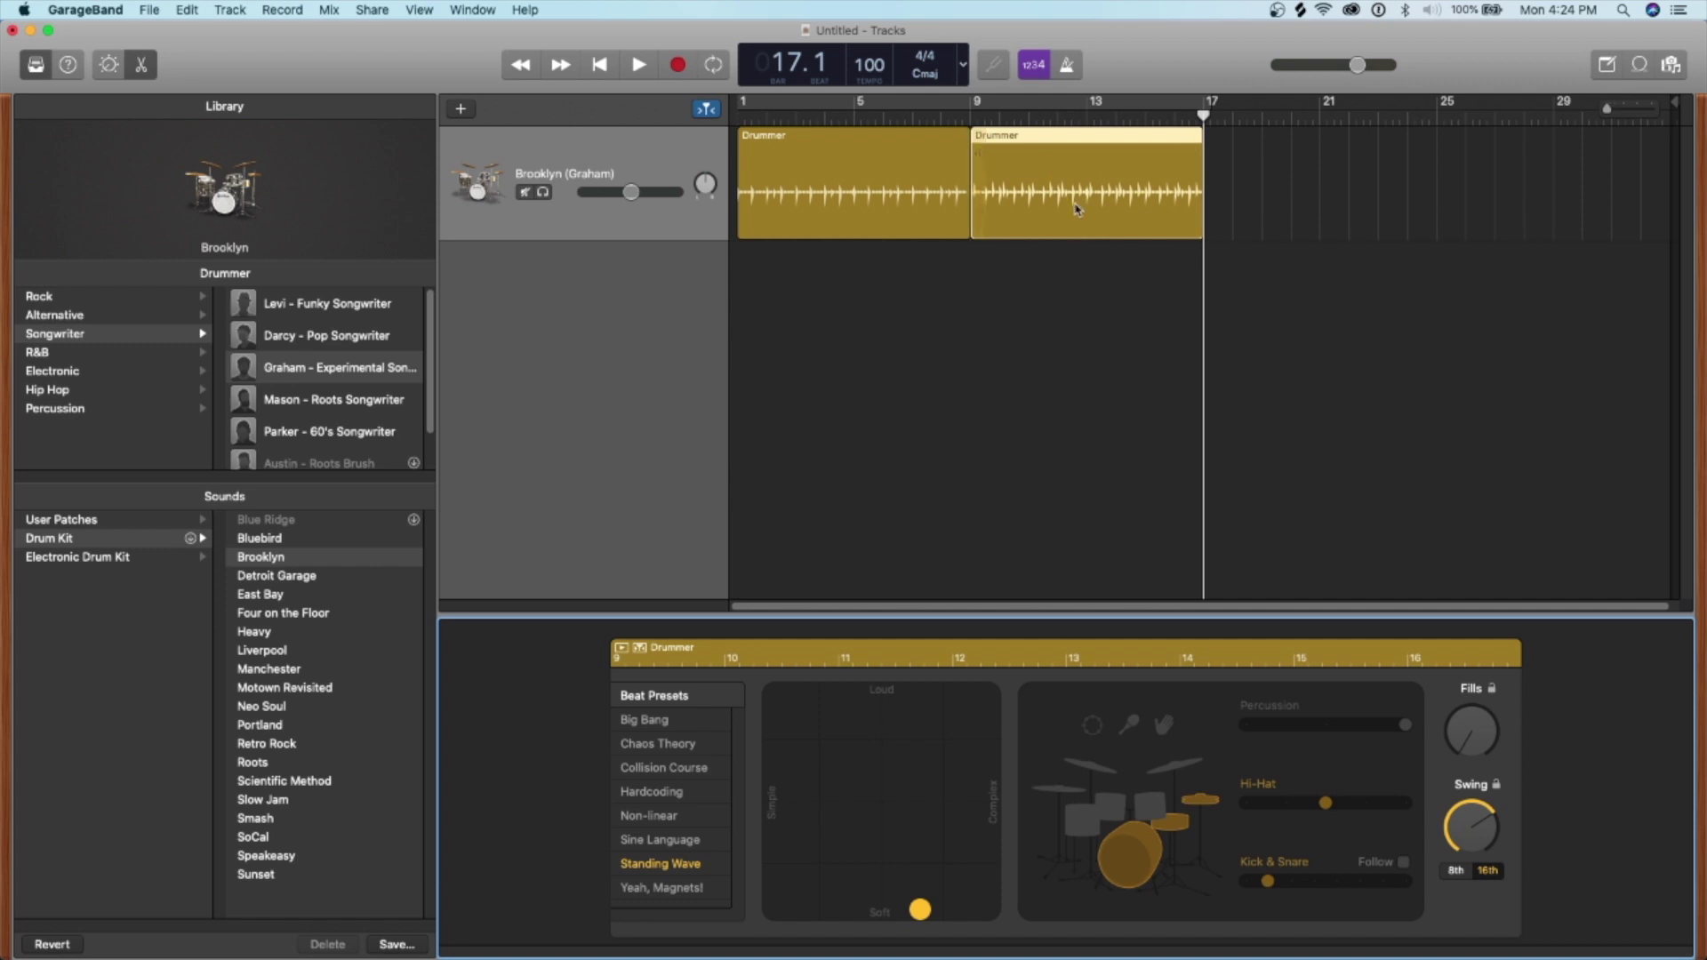
Copy the second Drummer region to bar 17 and set the cycle range over bars 17 to 25.
{"action": "left_click", "coordinate": [1117, 279]}
{"action": "left_click", "coordinate": [1088, 230]}
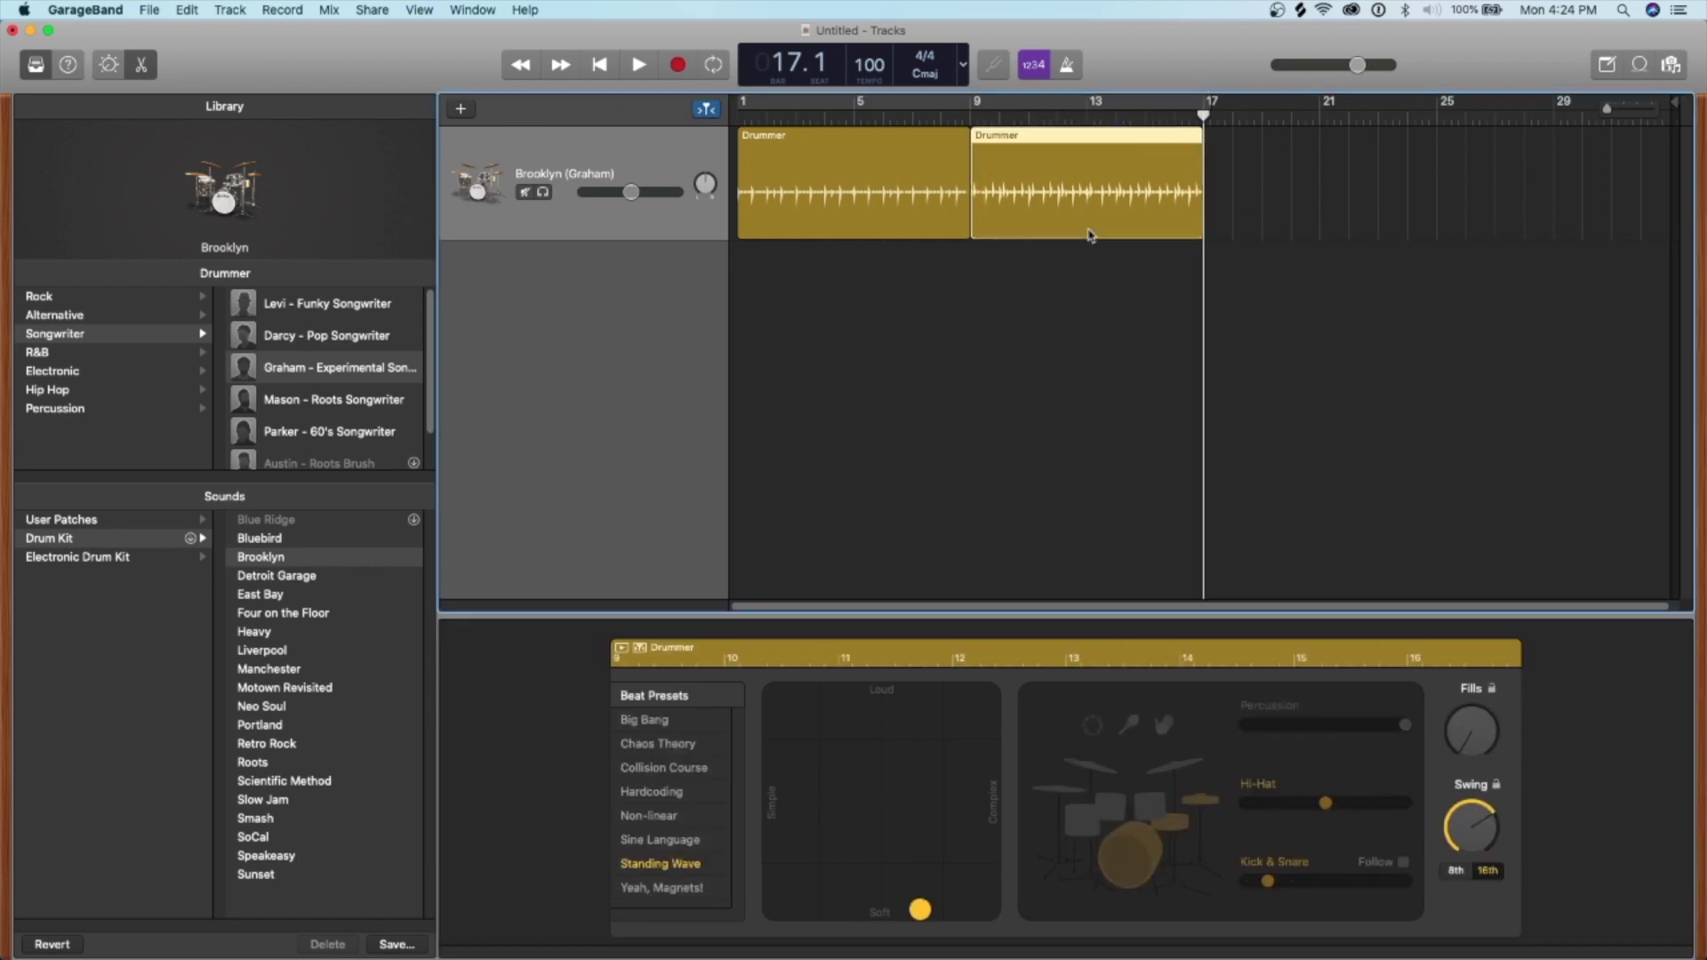
{"action": "left_click_drag", "start_coordinate": [1073, 216], "coordinate": [1310, 222]}
{"action": "left_click_drag", "start_coordinate": [1437, 109], "coordinate": [1202, 109]}
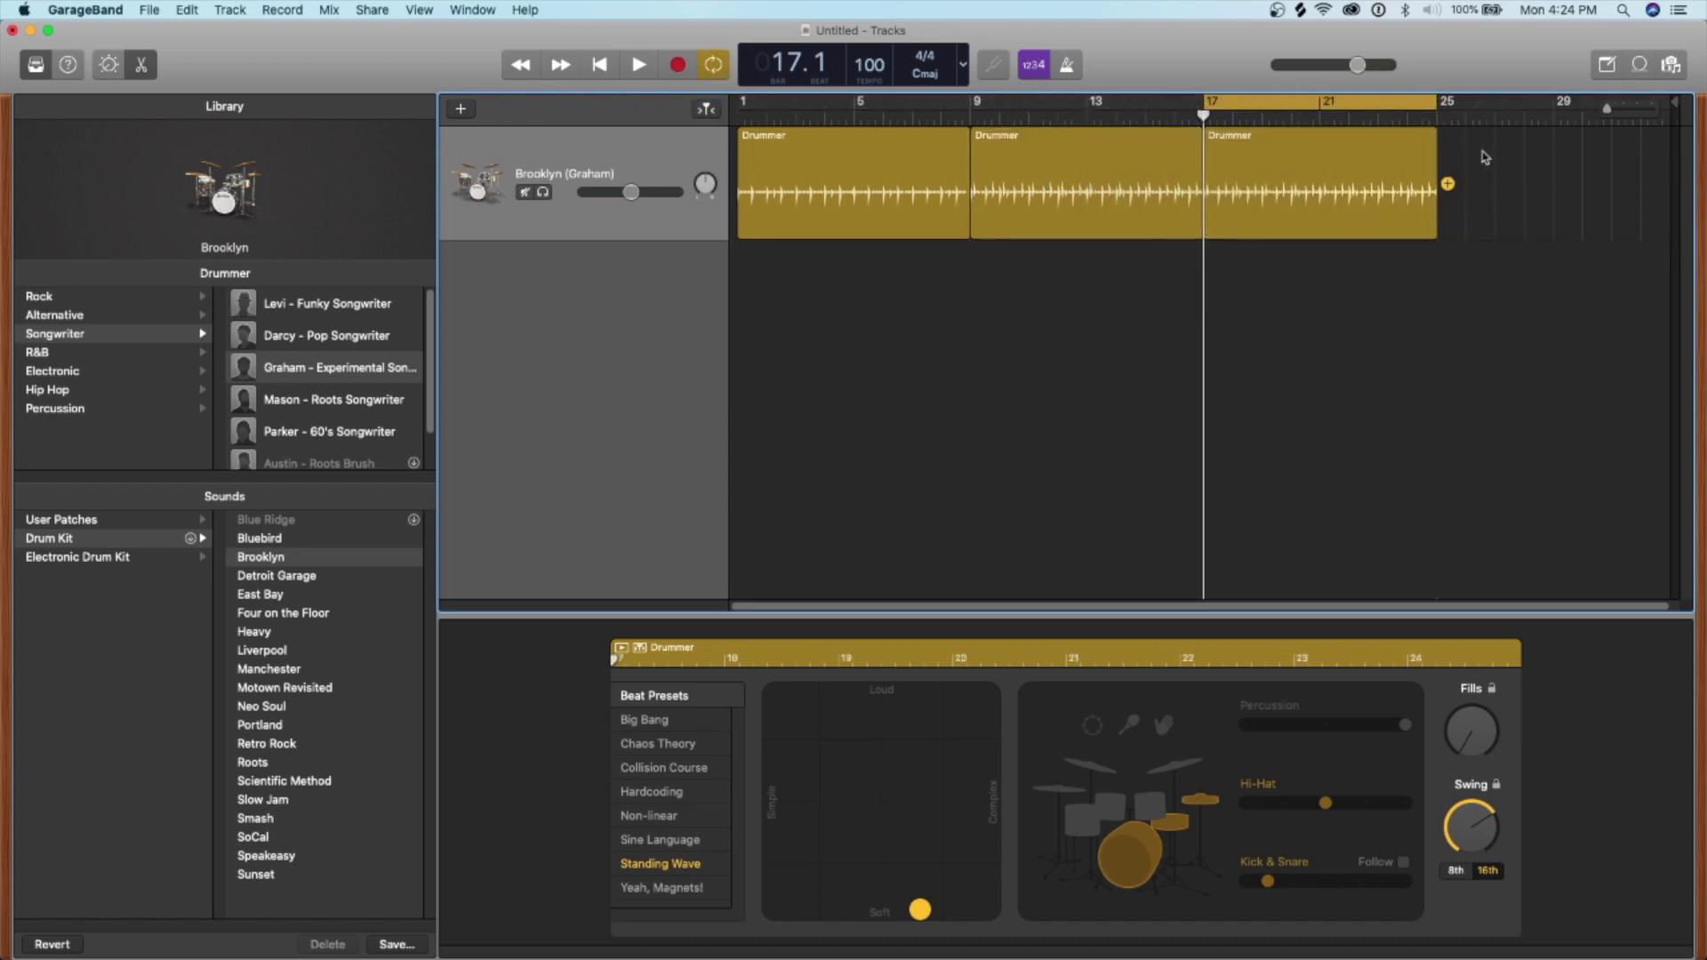
Add handclaps to the third Drummer region at the lowest Percussion variation, and set its Hi-Hat pattern to the highest variation.
{"action": "left_click", "coordinate": [1164, 725]}
{"action": "mouse_move", "coordinate": [1356, 813]}
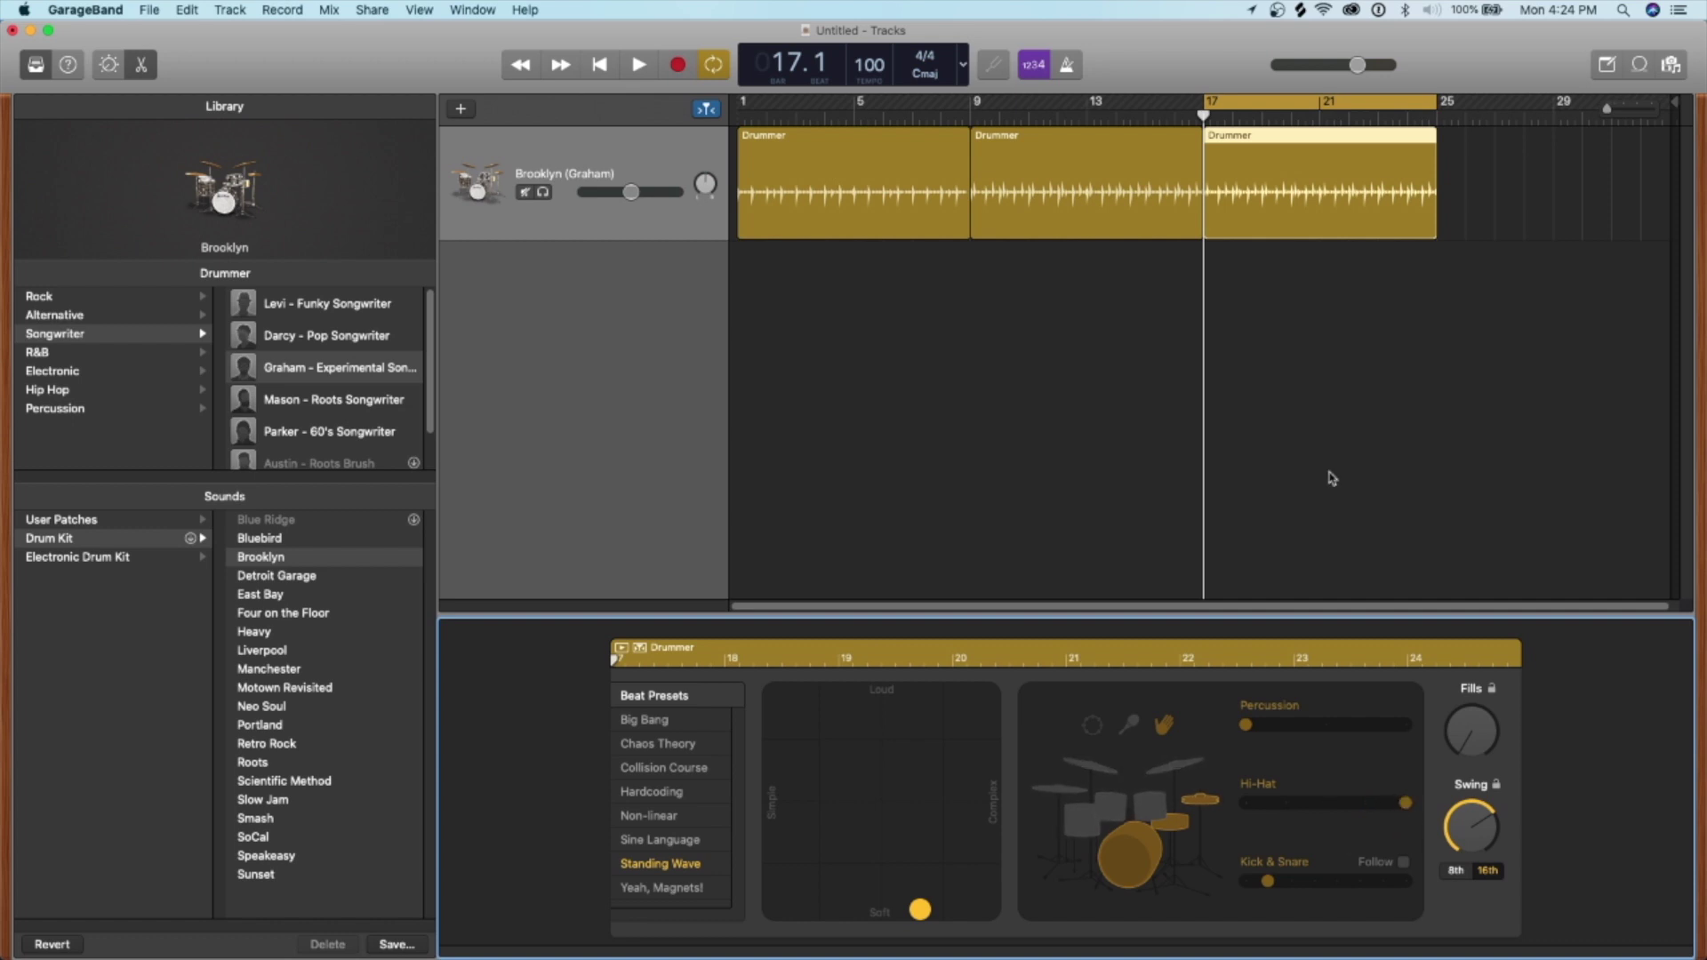
Turn off cycling and listen to the transitions into the second region at bar 9 and the third at bar 17.
{"action": "left_click", "coordinate": [938, 115]}
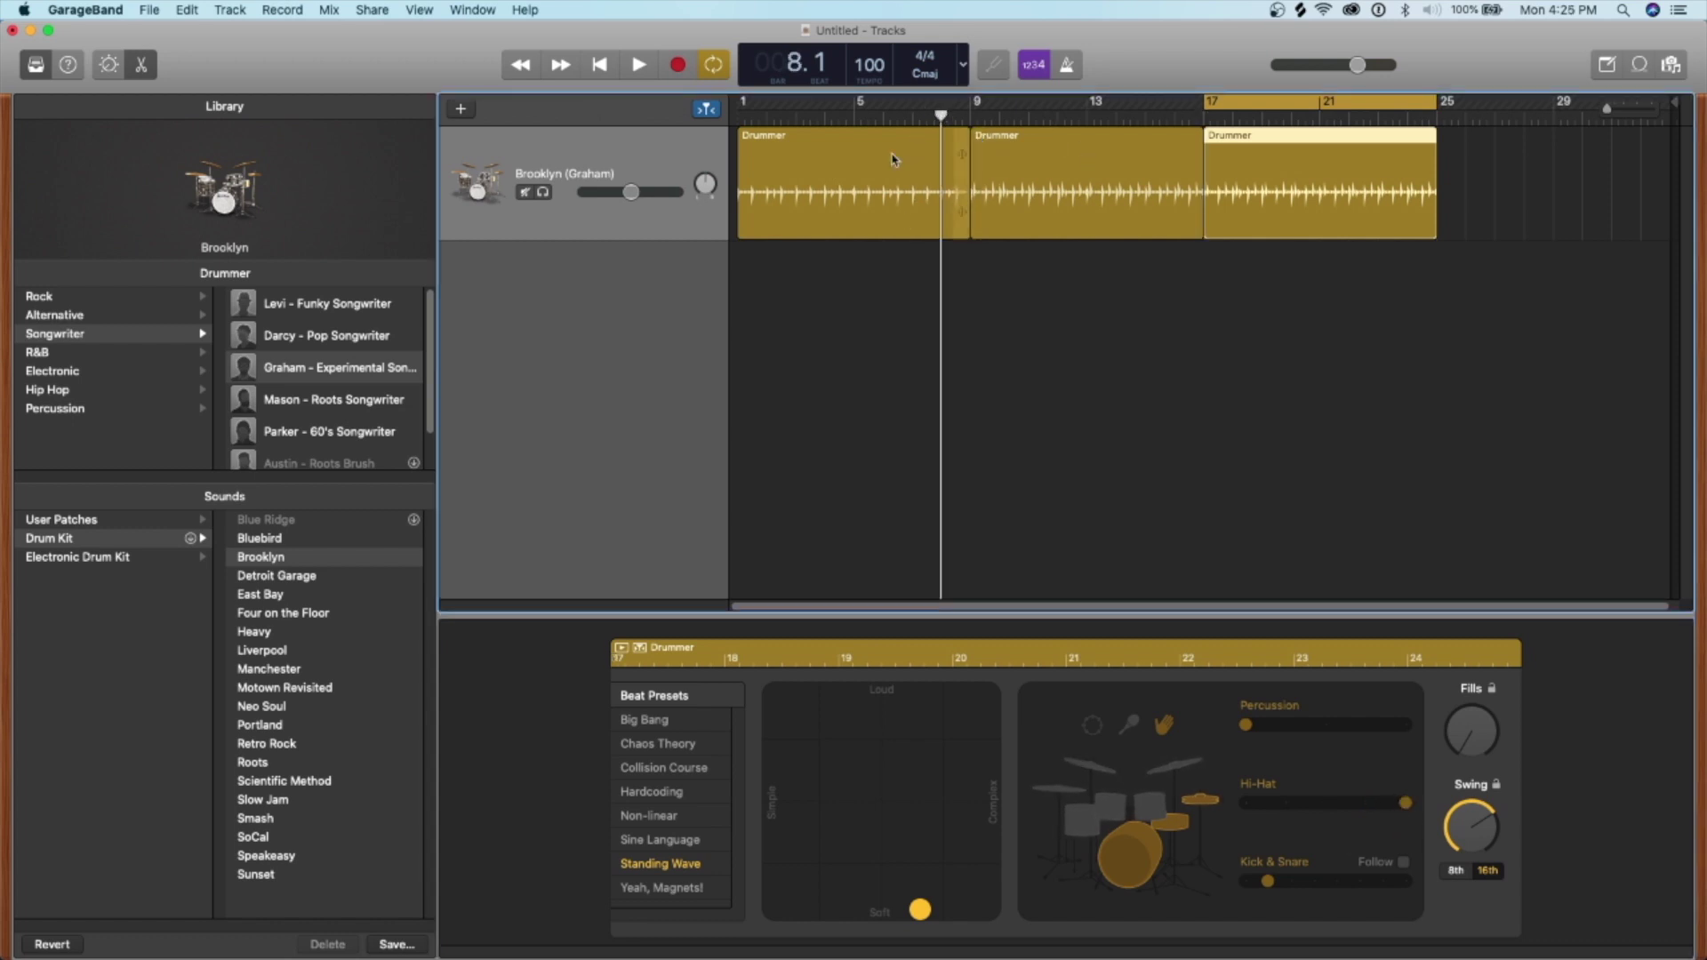
{"action": "key", "text": "c"}
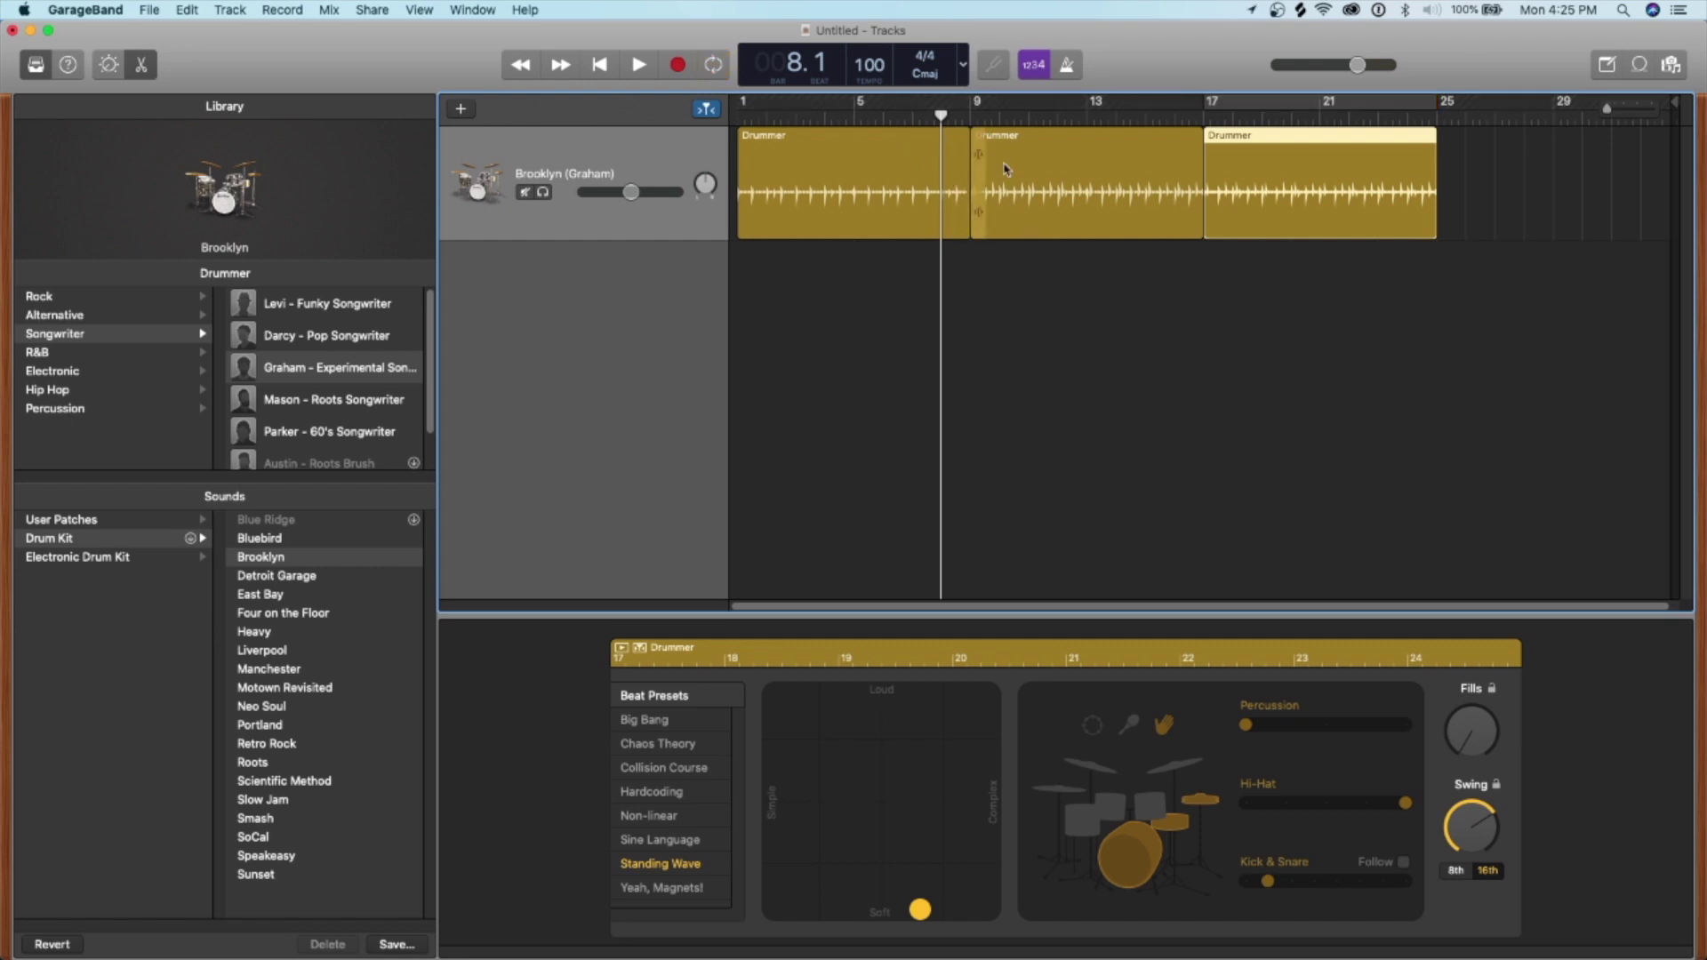
{"action": "key", "text": "space"}
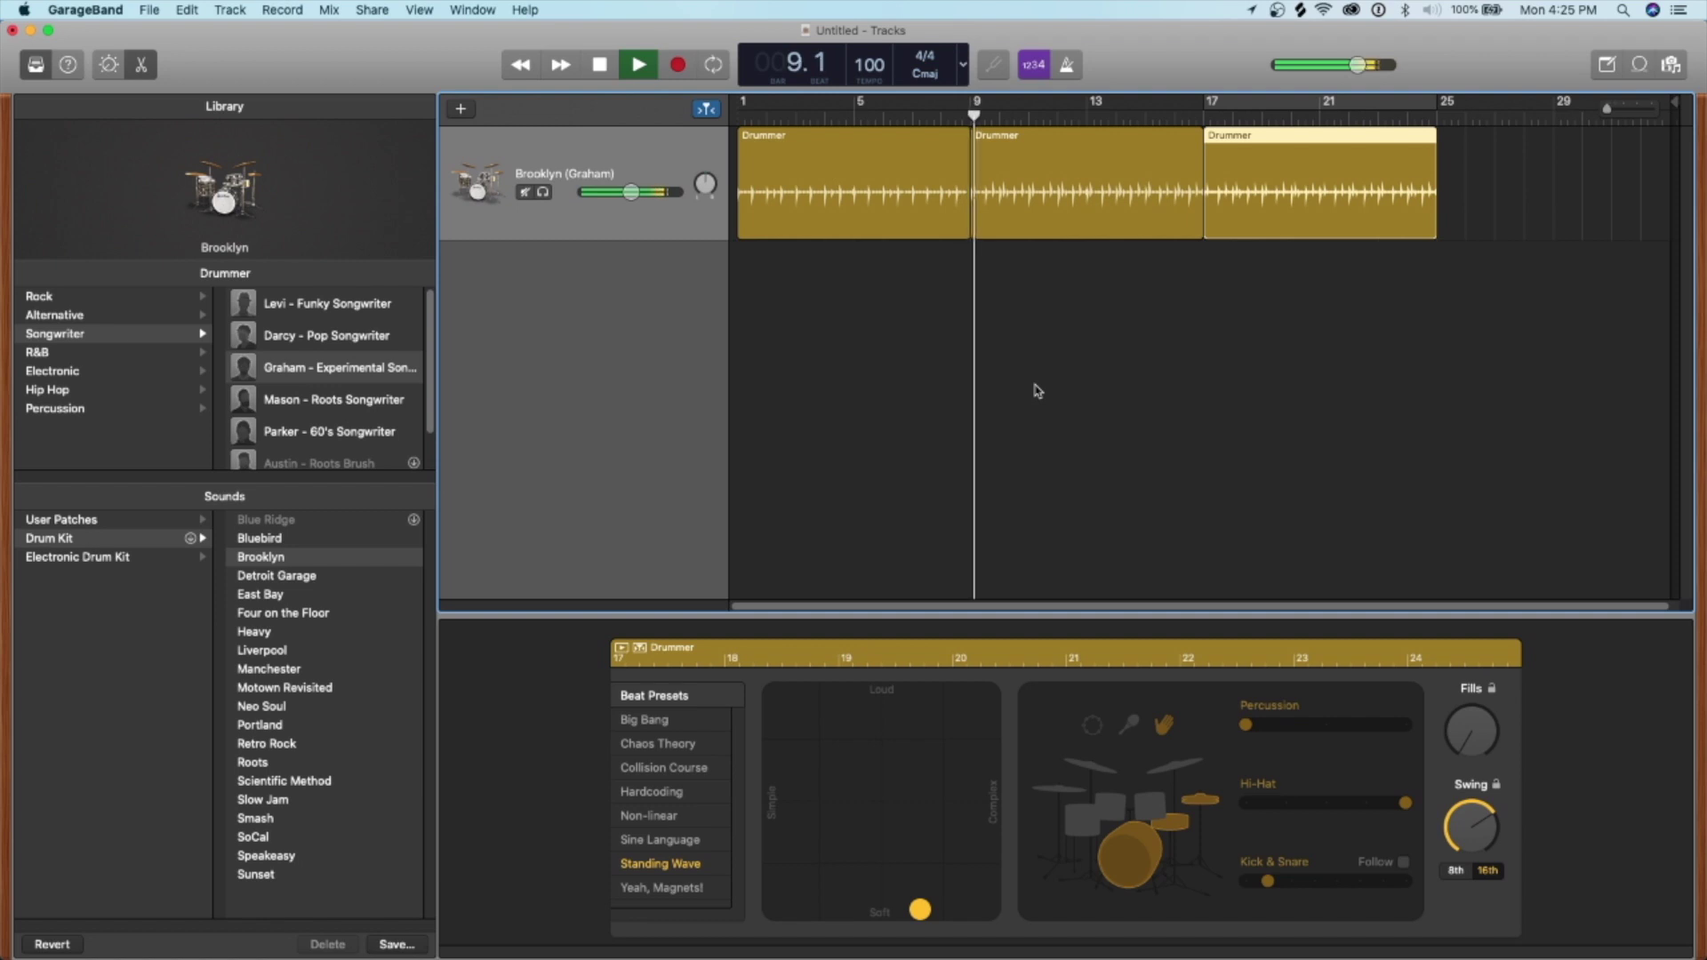
{"action": "key", "text": "space"}
{"action": "left_click", "coordinate": [1172, 113]}
{"action": "key", "text": "space"}
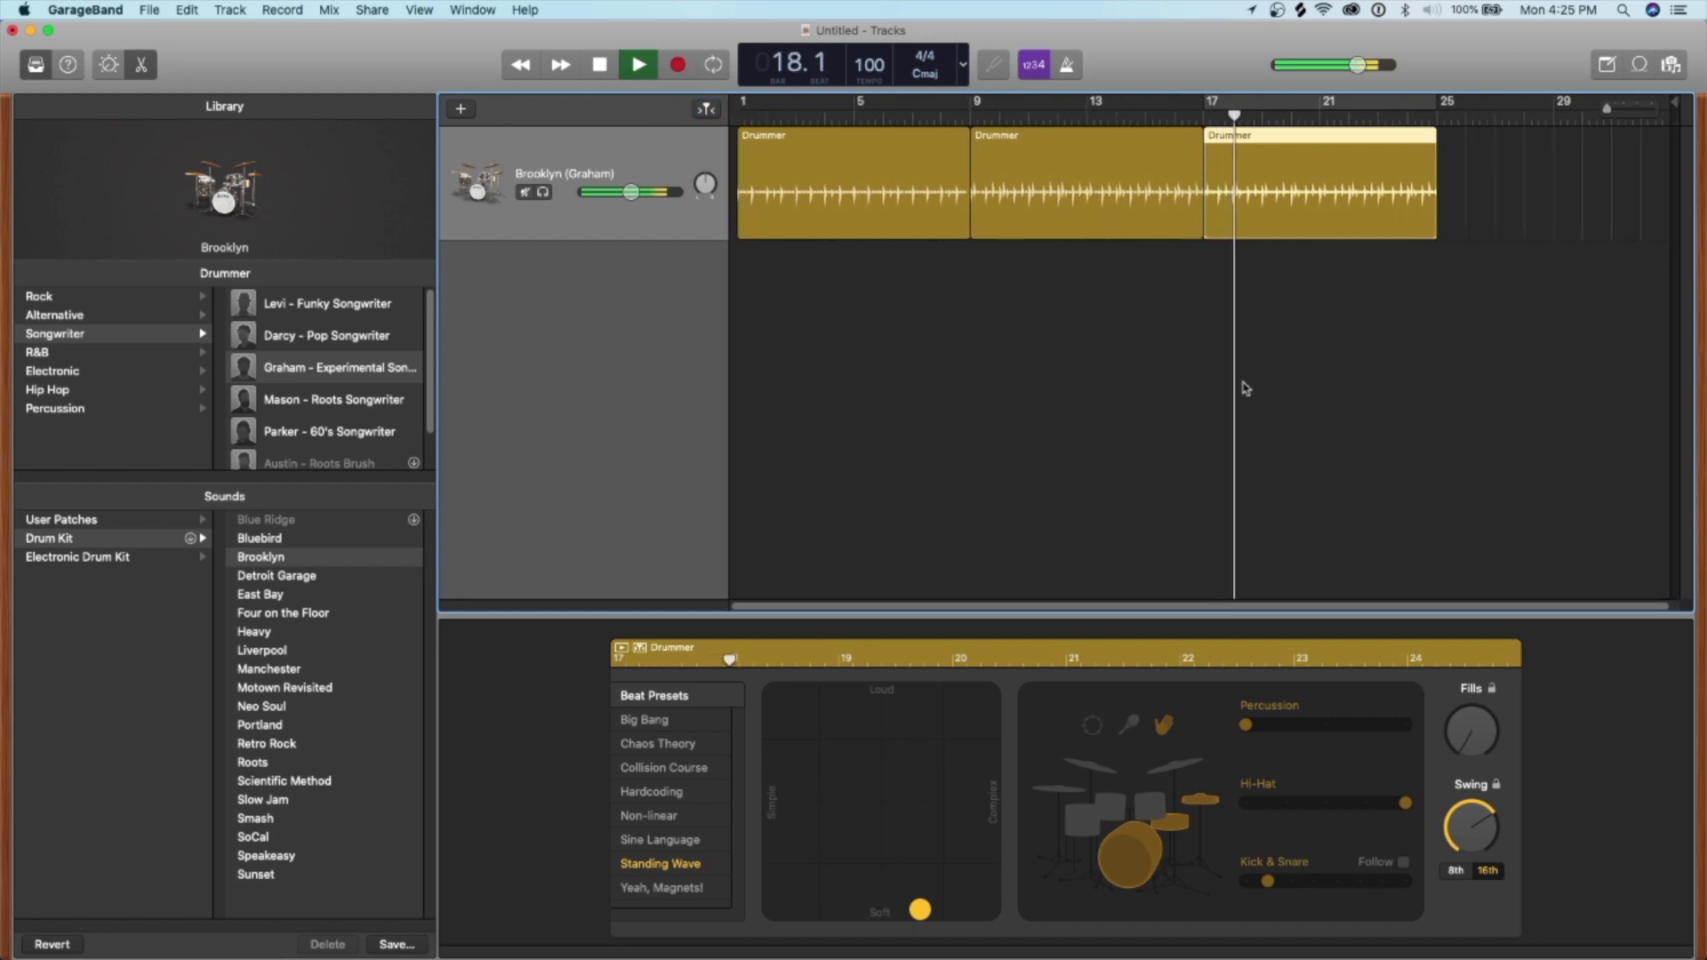
{"action": "key", "text": "space"}
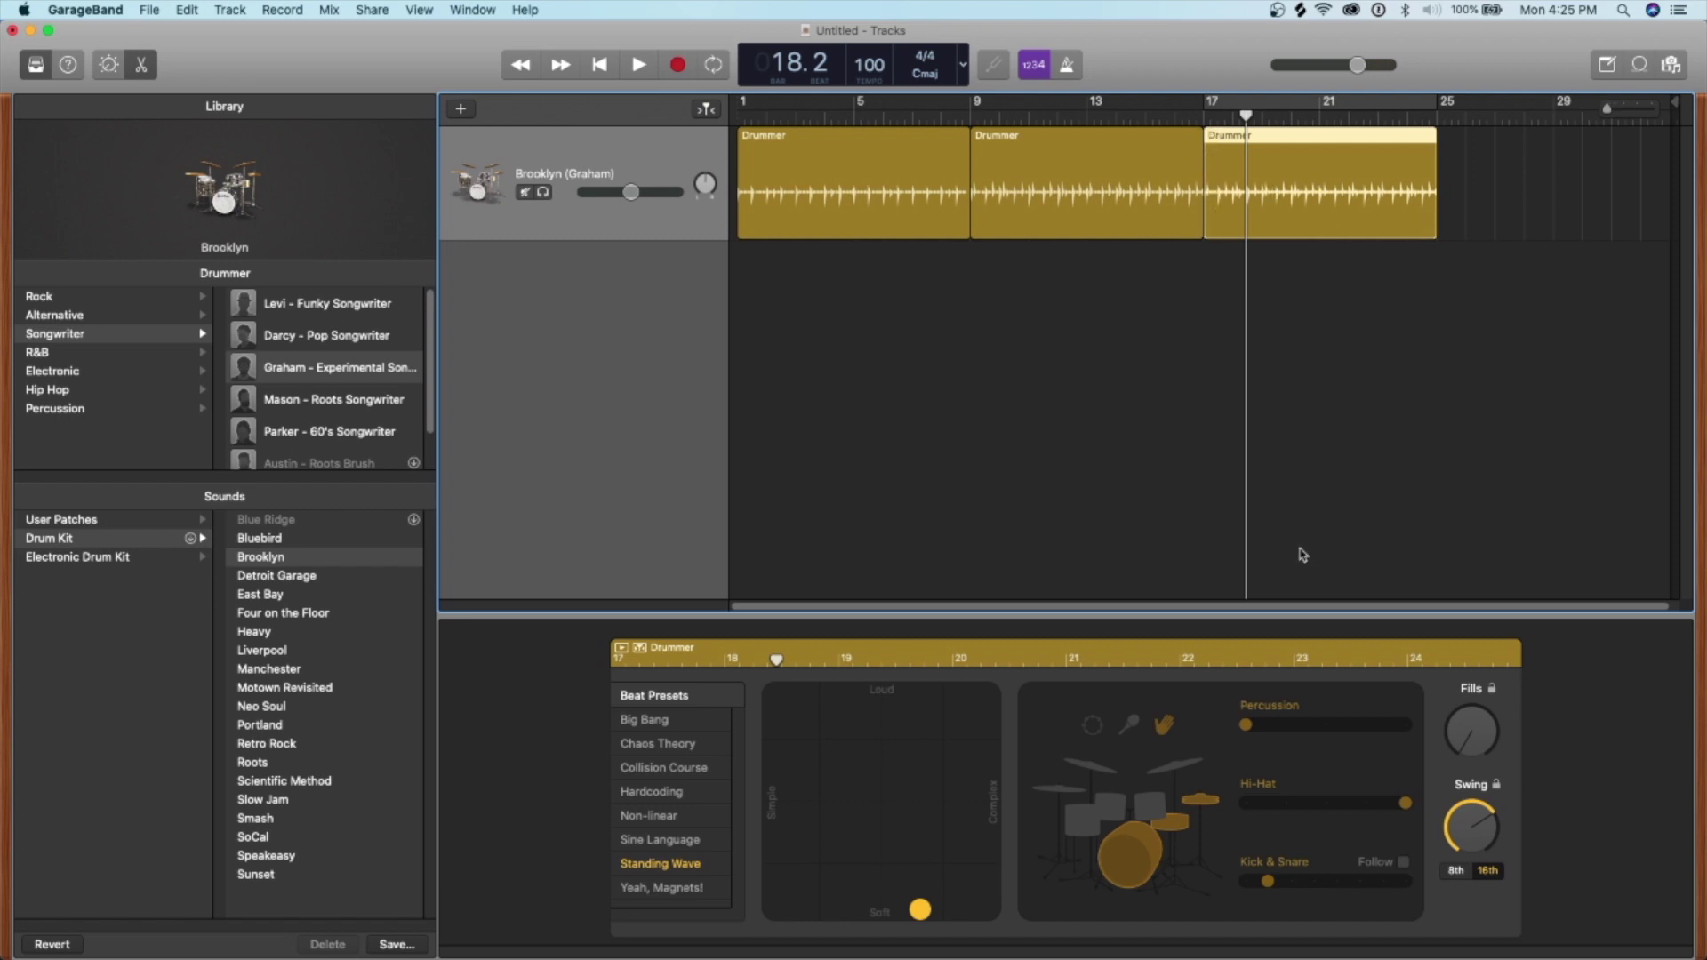
Mute the hi-hat in the third Drummer region, bars 17 to 25.
{"action": "left_click", "coordinate": [1200, 798]}
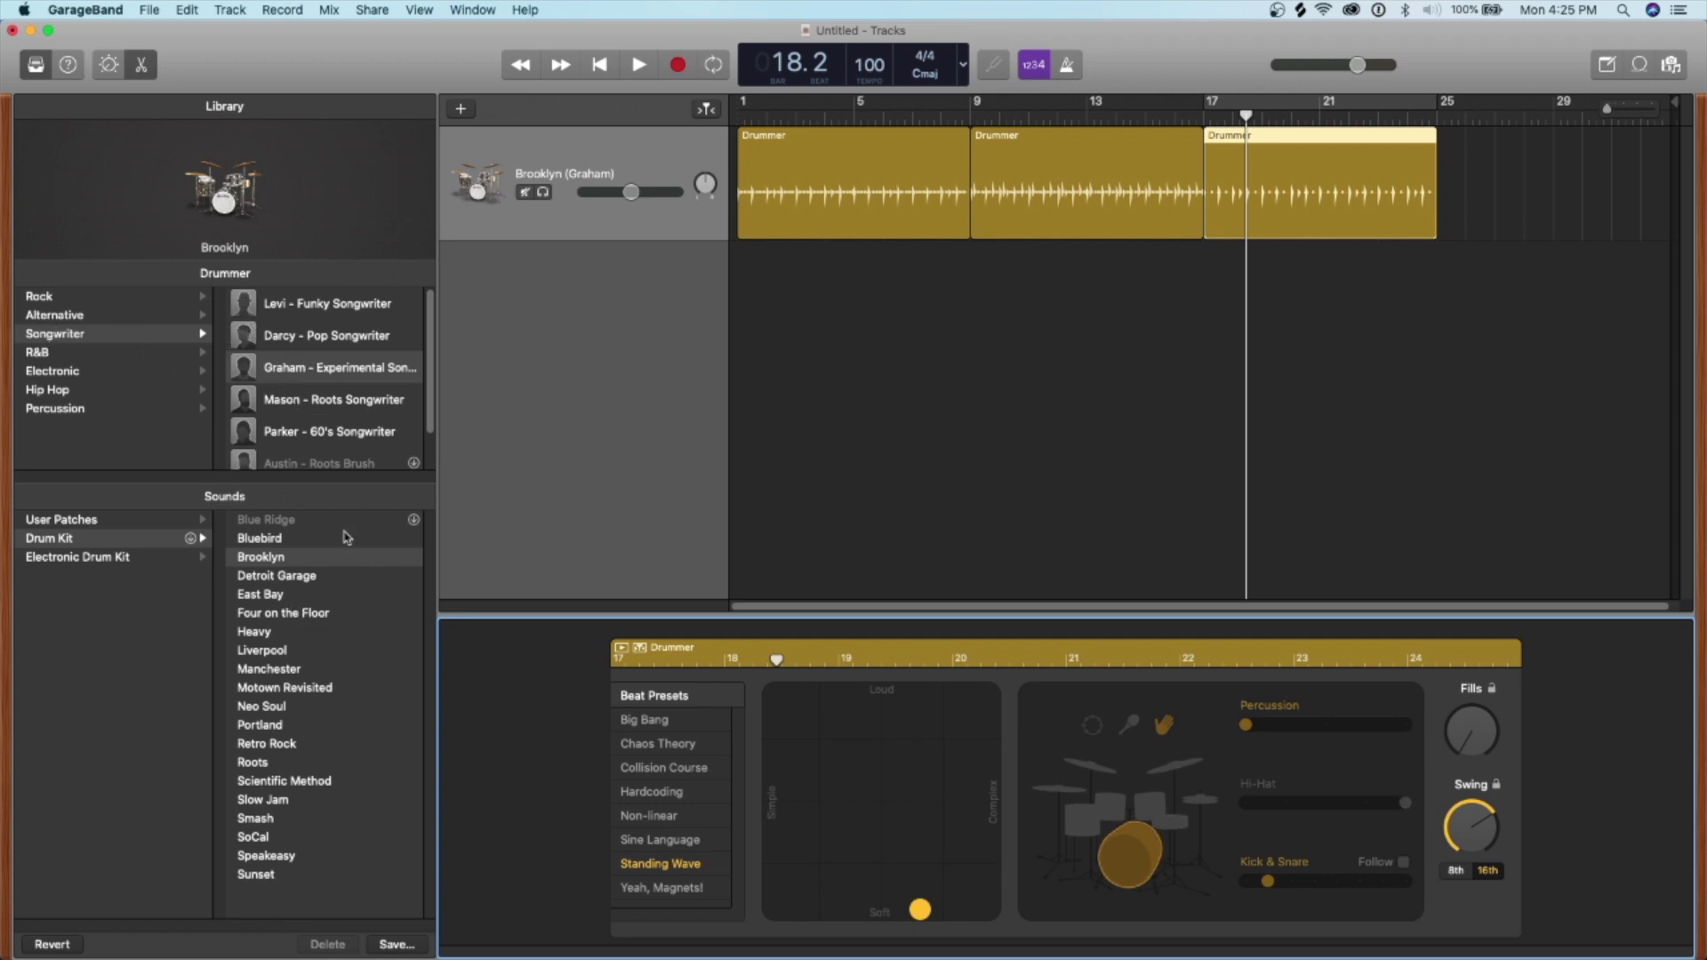
Change the track's drummer to the Hip Hop drummer Dez - Trap, accepting the replacement of the region settings.
{"action": "left_click", "coordinate": [1304, 332]}
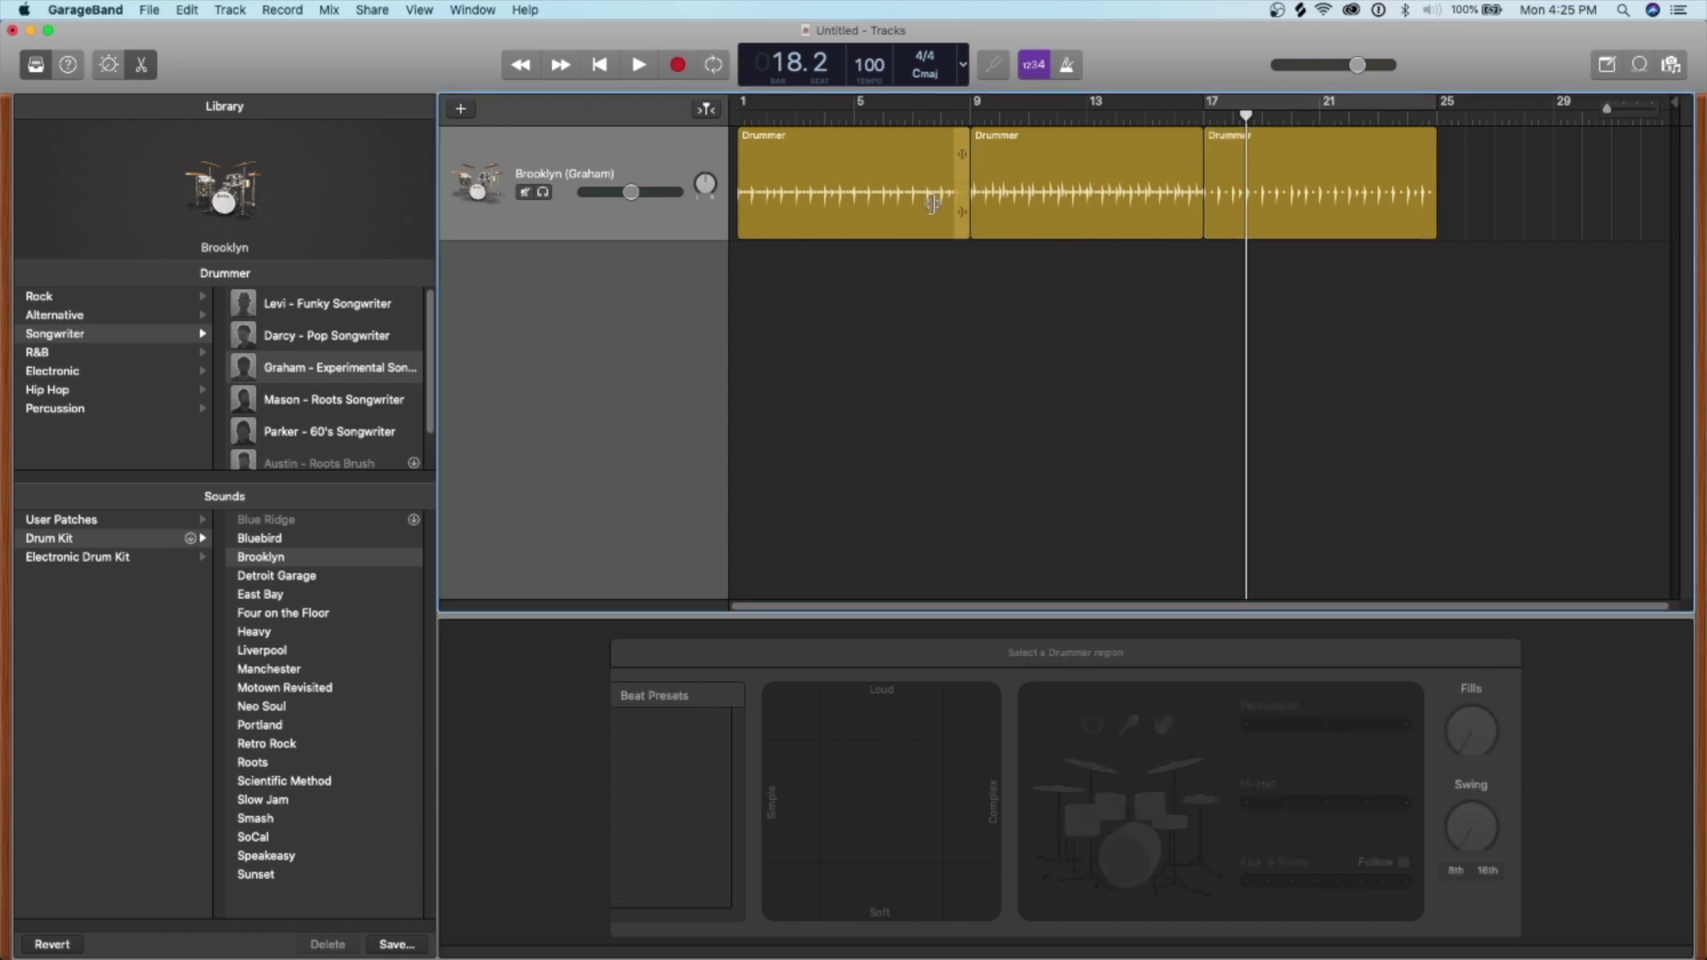
{"action": "left_click", "coordinate": [604, 187]}
{"action": "left_click", "coordinate": [131, 389]}
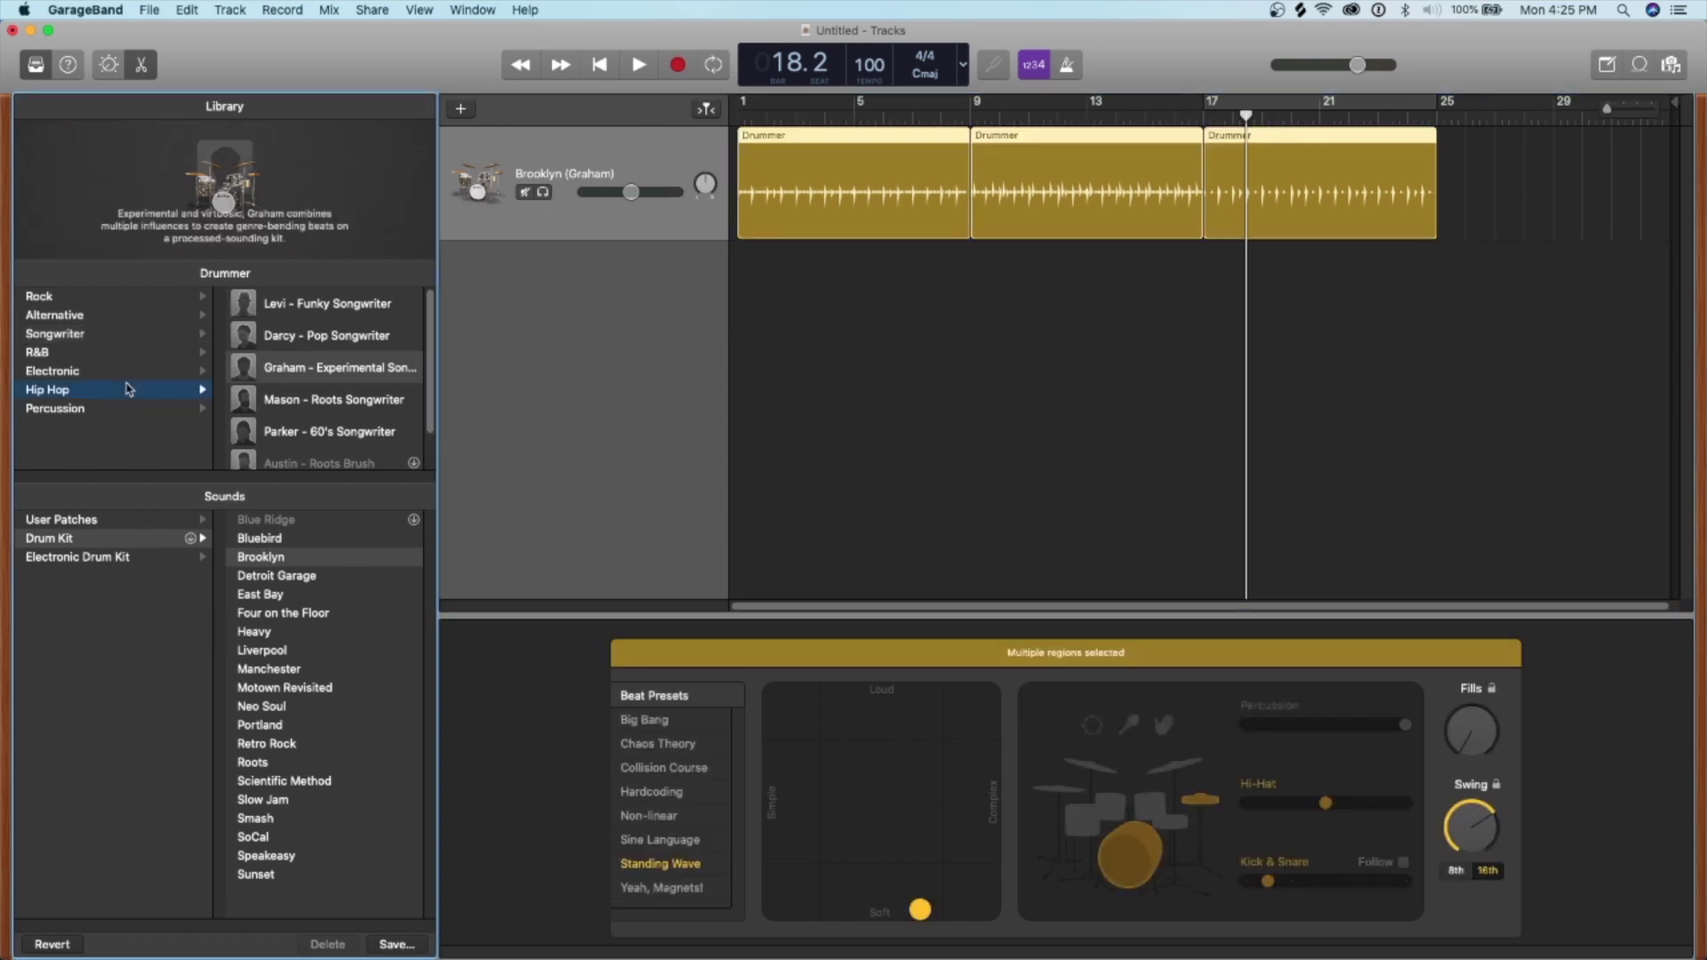
{"action": "left_click", "coordinate": [326, 306]}
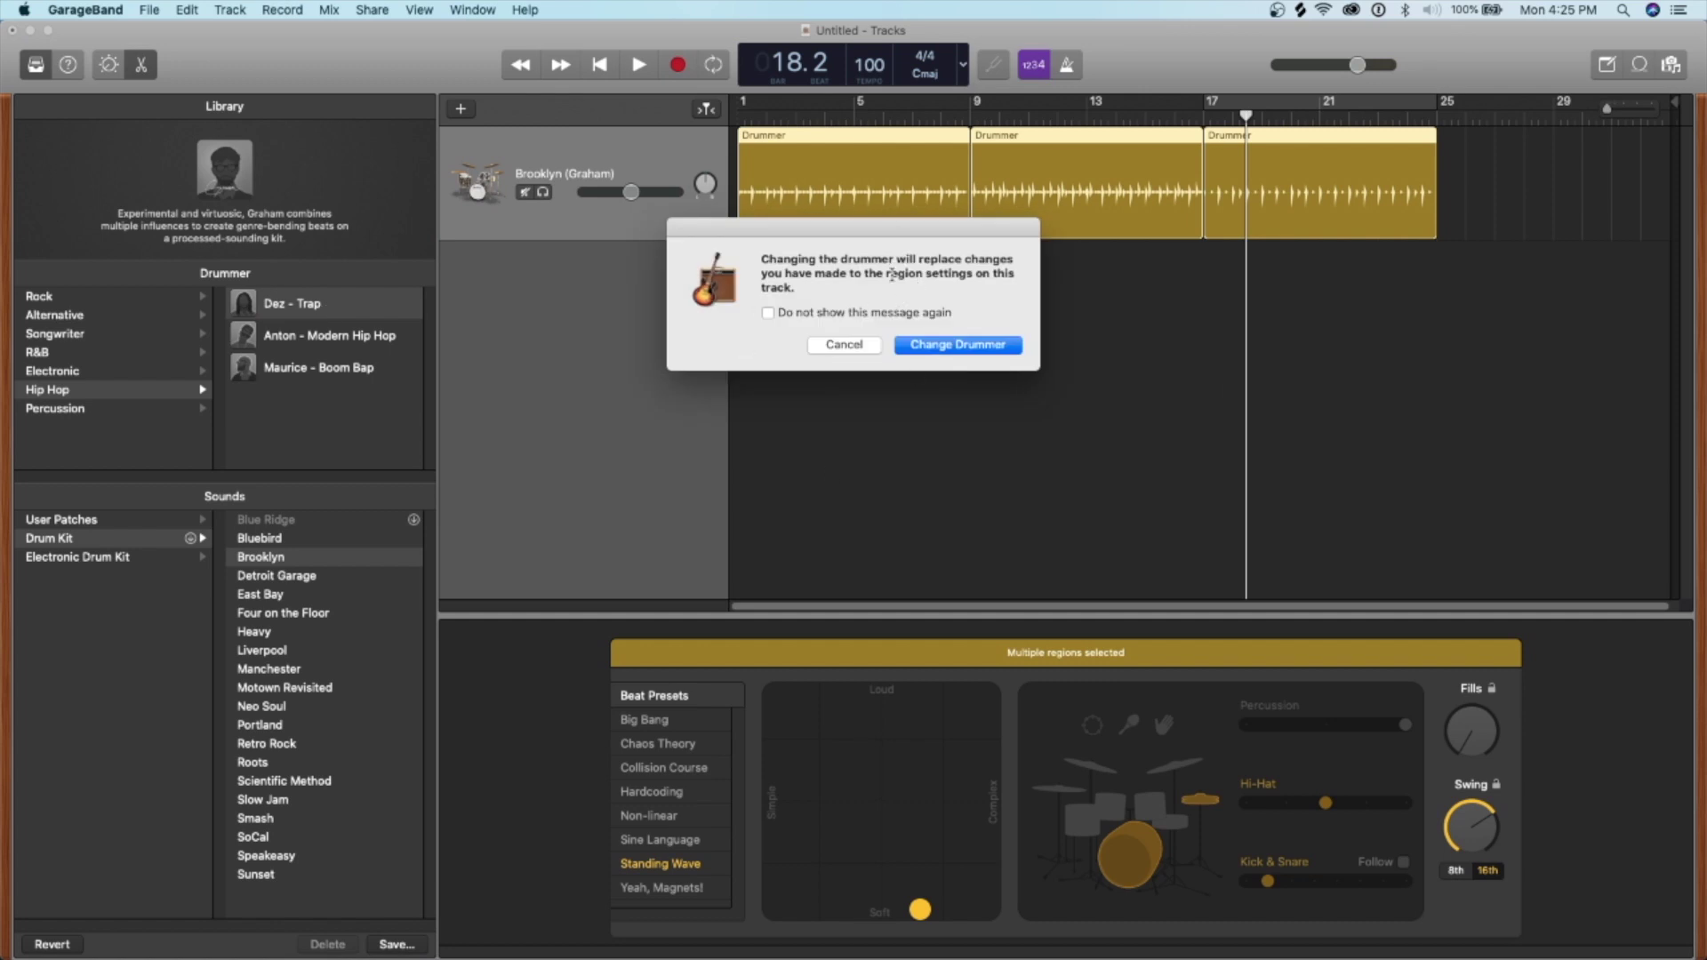
{"action": "left_click", "coordinate": [944, 347]}
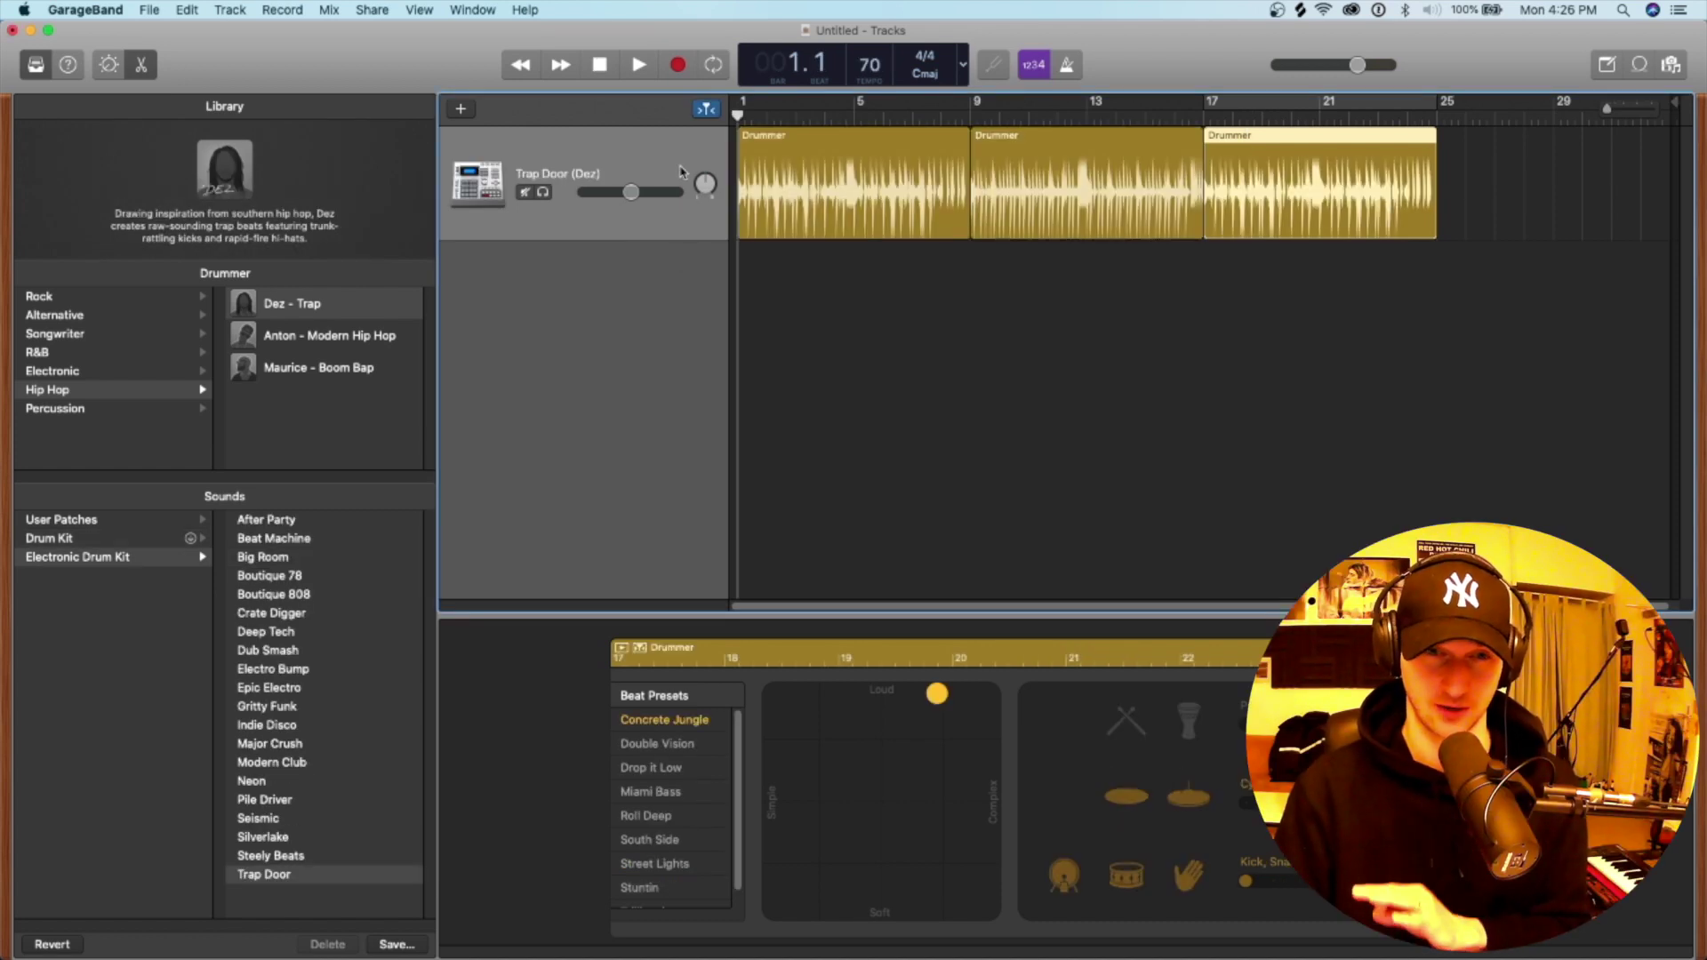
Delete the second and third Drummer regions, bars 9 to 25, keeping only the first one.
{"action": "left_click", "coordinate": [1296, 277]}
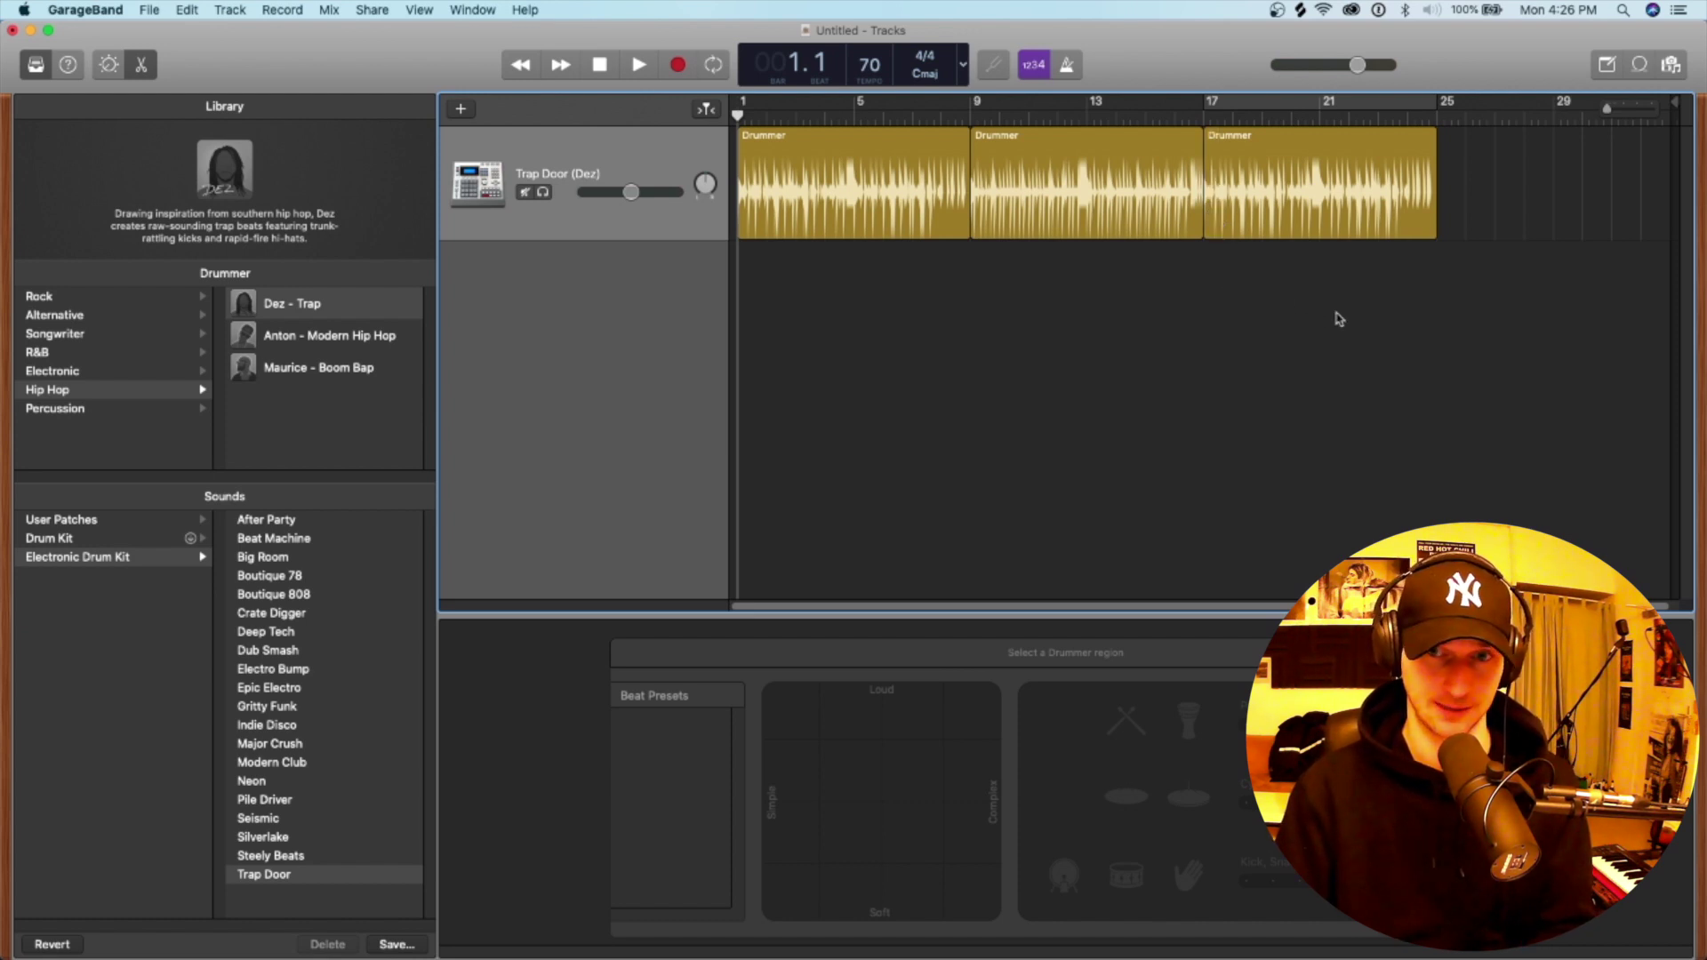
{"action": "left_click_drag", "start_coordinate": [1395, 330], "coordinate": [908, 196]}
{"action": "left_click", "coordinate": [1423, 398]}
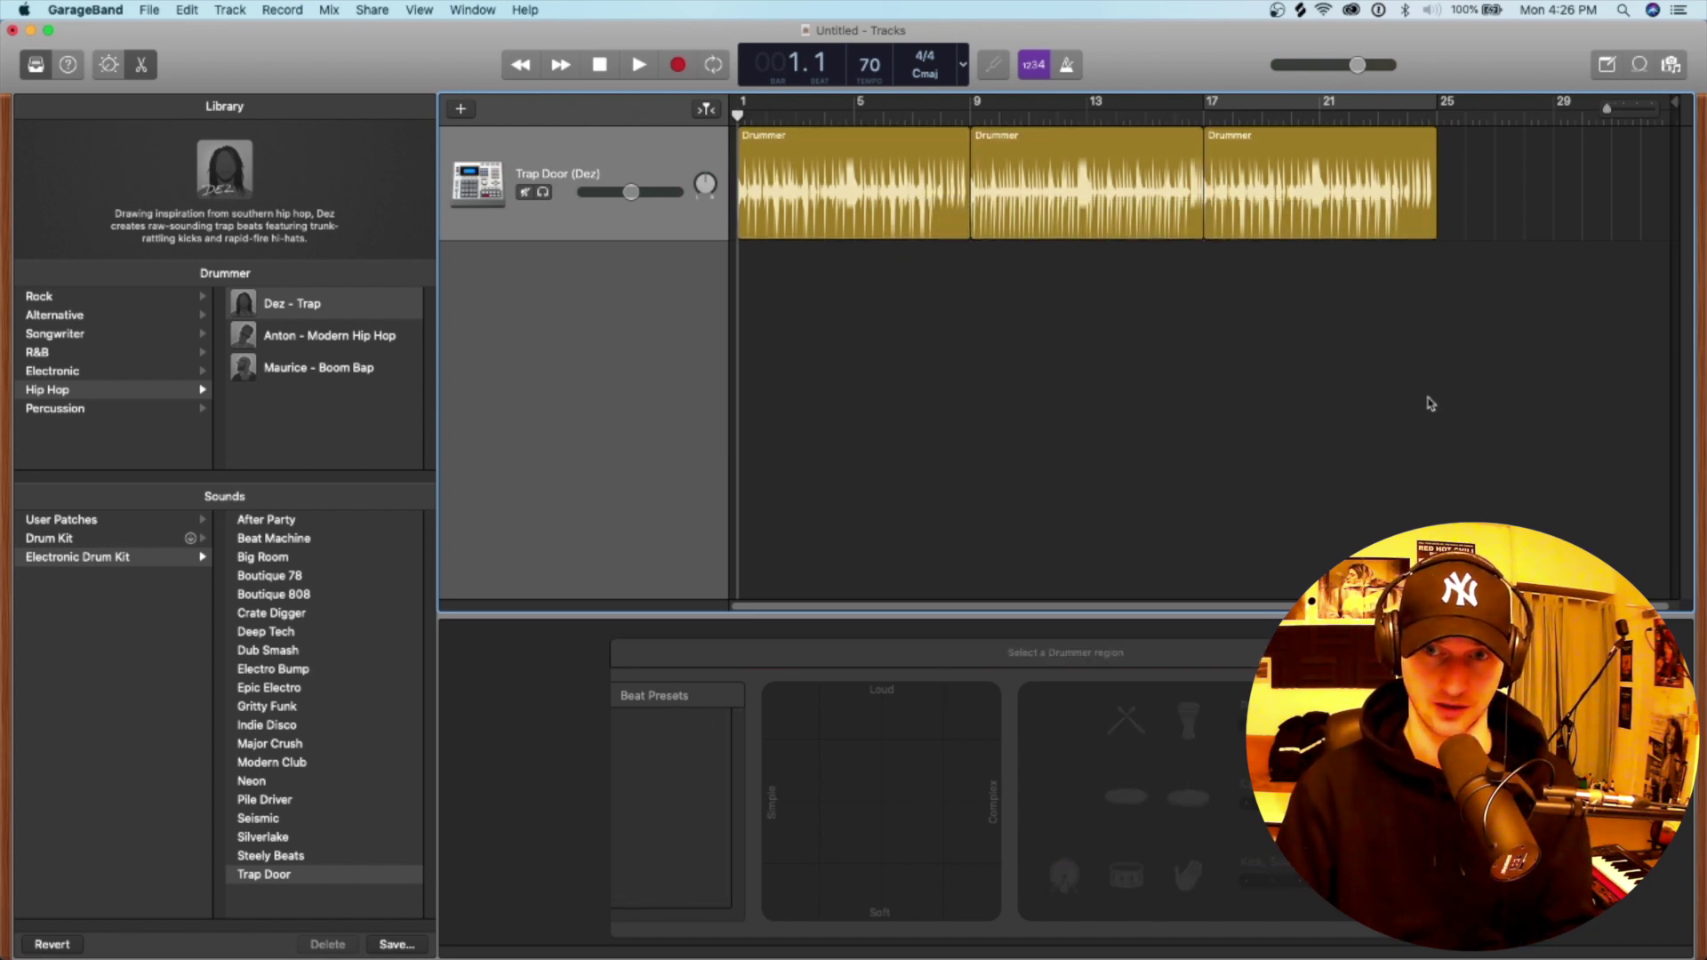
{"action": "left_click_drag", "start_coordinate": [1357, 339], "coordinate": [1148, 233]}
{"action": "key", "text": "Delete"}
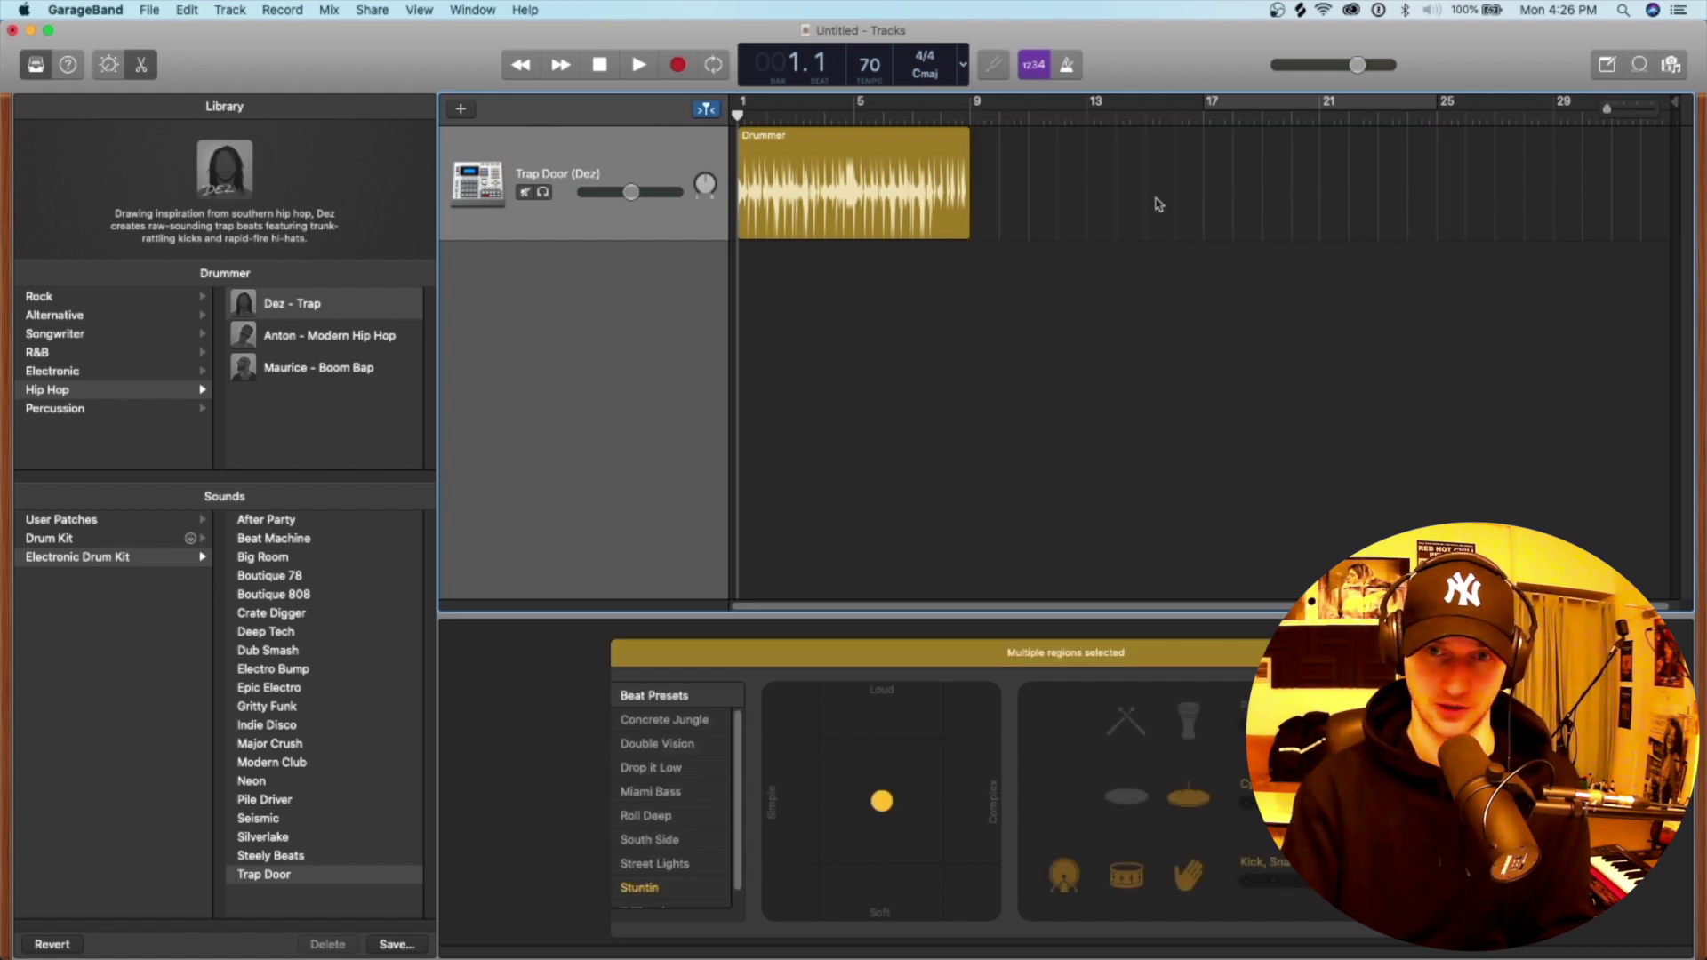
Shape the remaining Drummer region's beat to be as simple and soft as possible, near the Simple/Soft corner.
{"action": "left_click", "coordinate": [751, 209]}
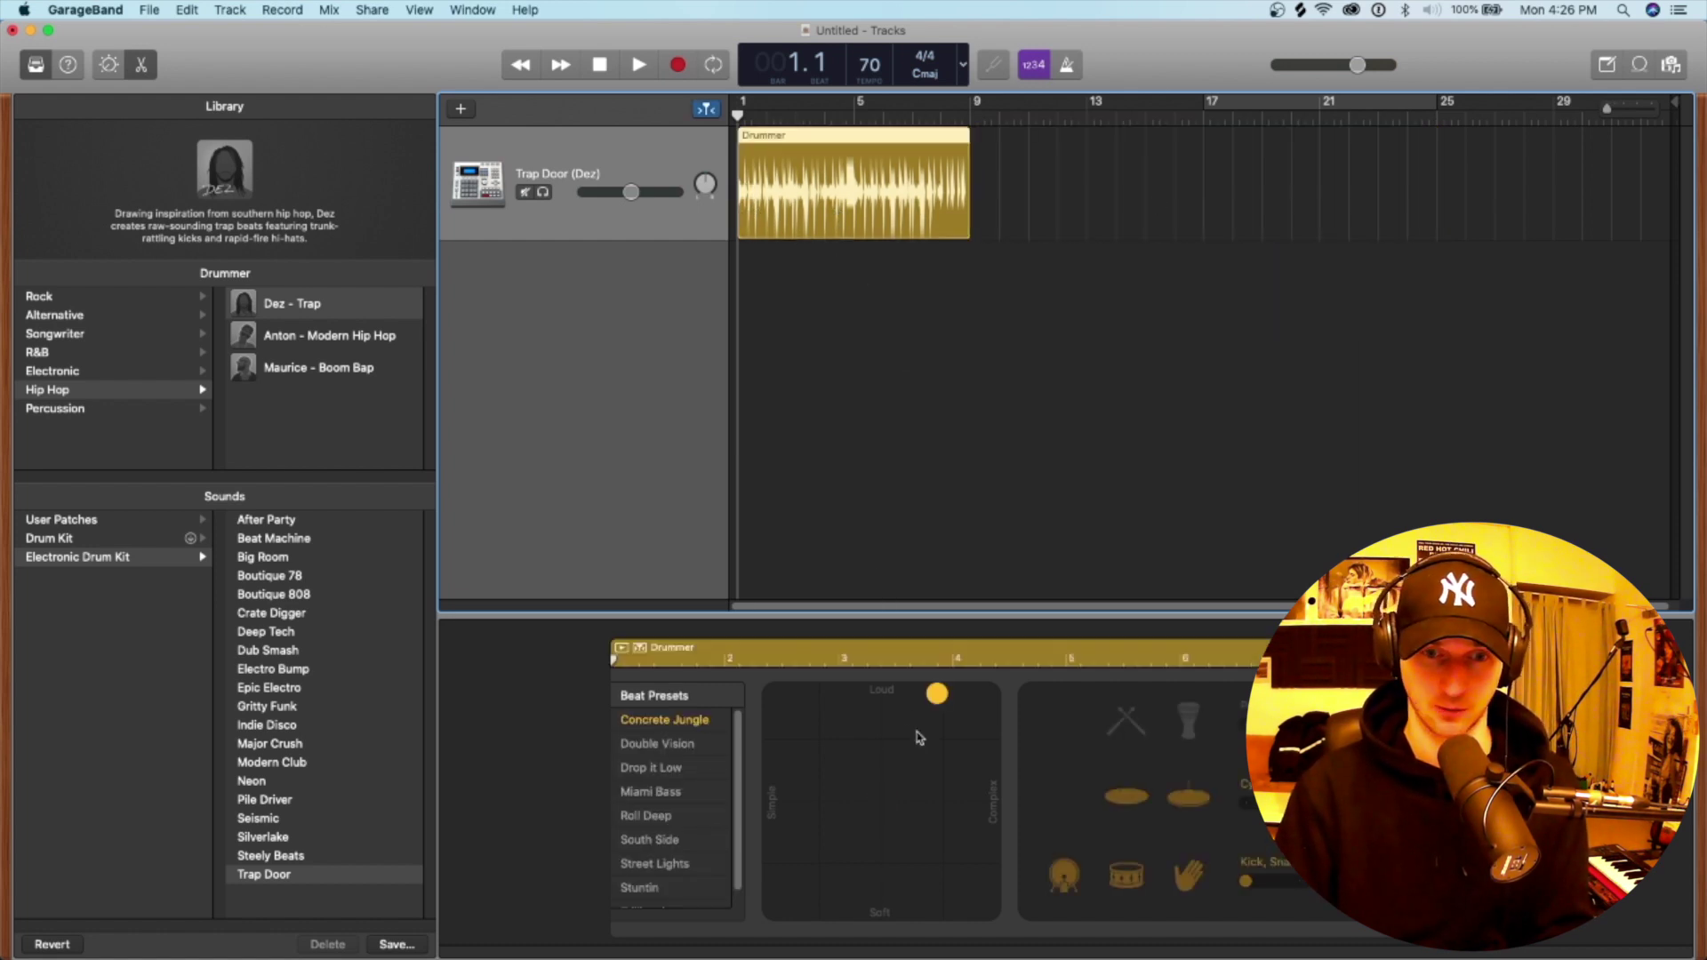
{"action": "left_click", "coordinate": [938, 697]}
{"action": "left_click_drag", "start_coordinate": [937, 699], "coordinate": [791, 896]}
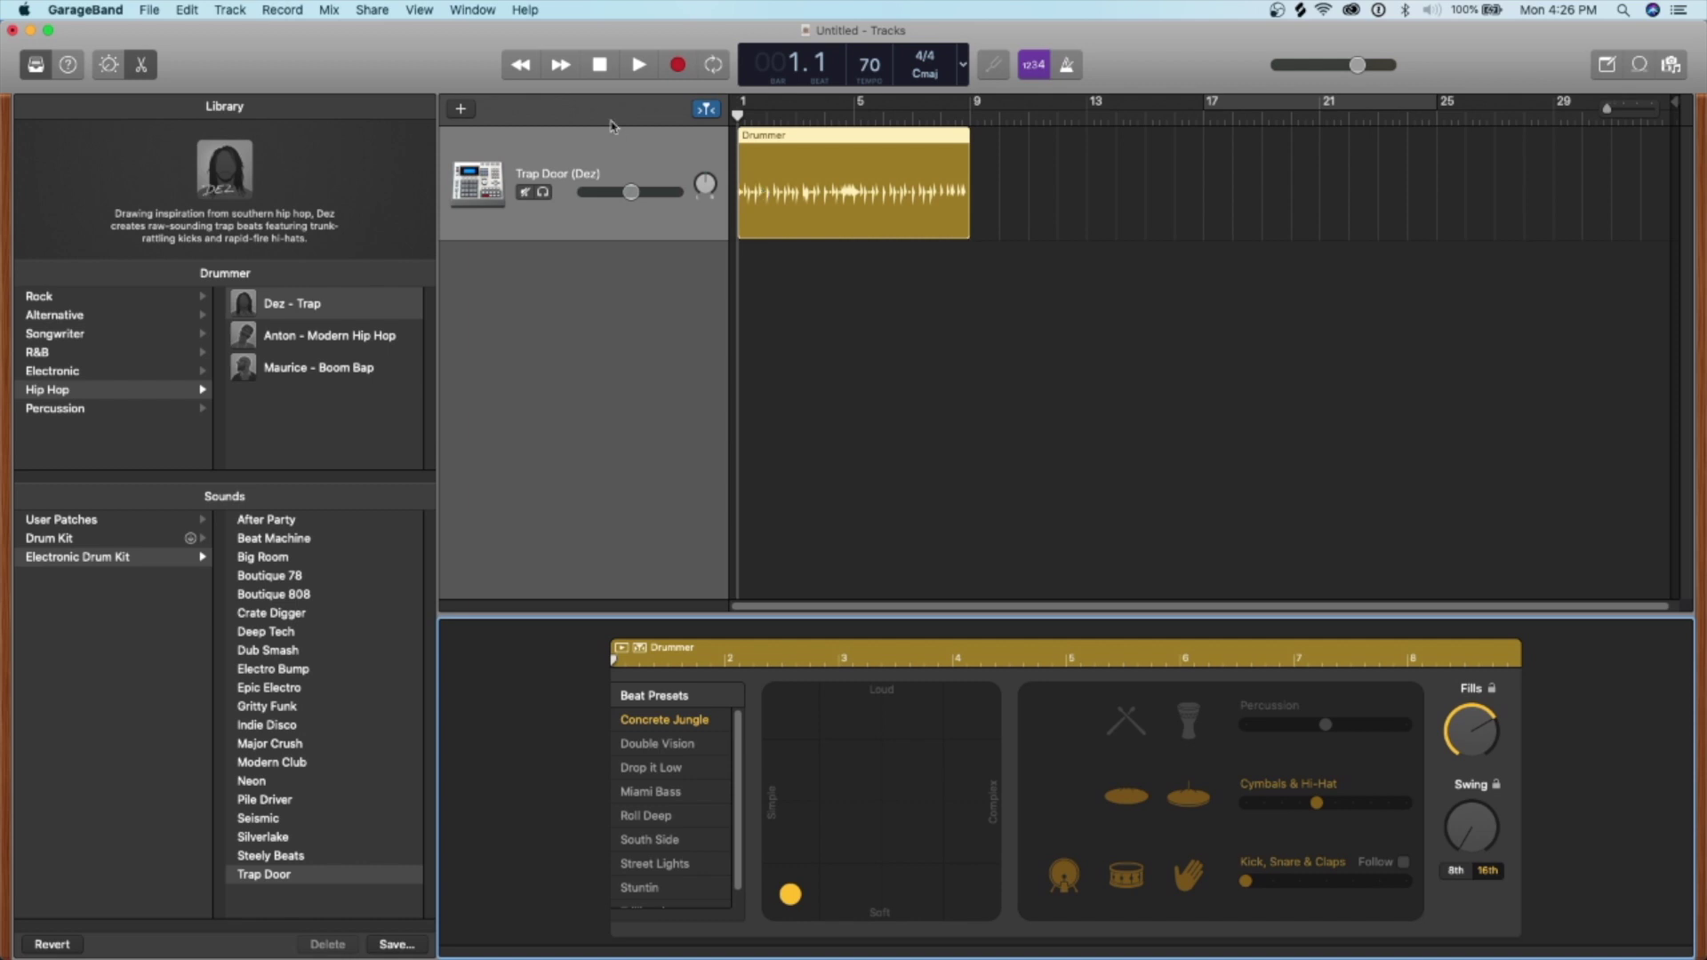
Play the Drummer region and mute its cymbals while keeping the hi-hat active.
{"action": "key", "text": "space"}
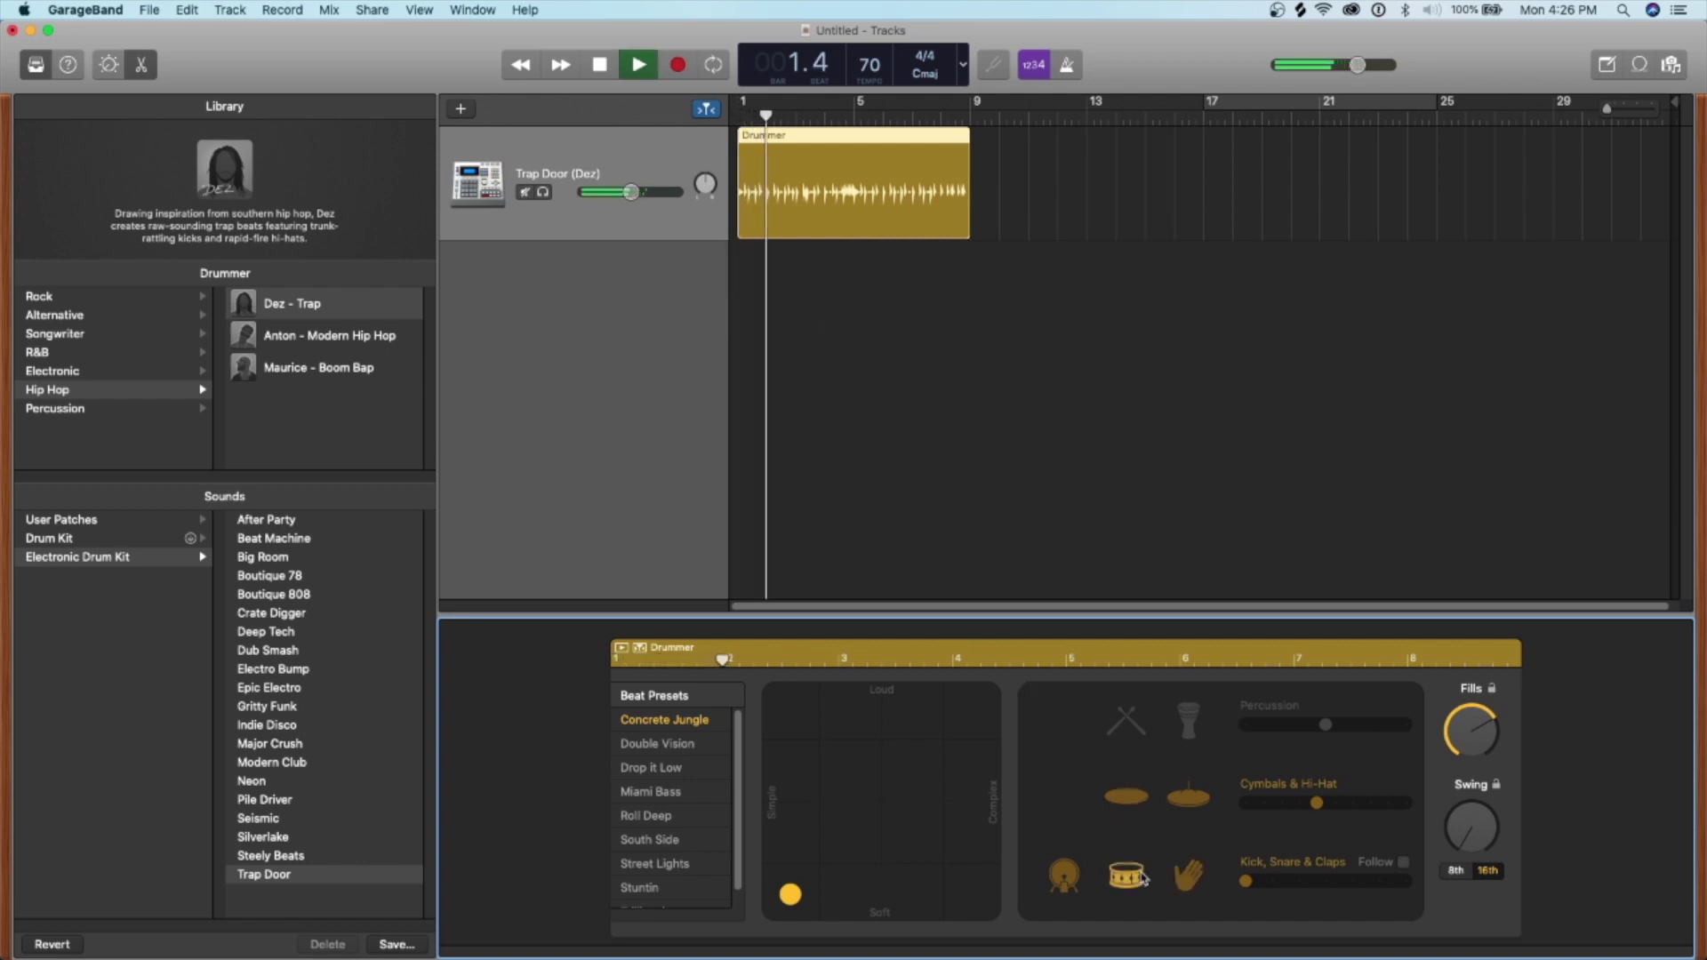
{"action": "left_click", "coordinate": [1185, 800]}
{"action": "key", "text": "space"}
{"action": "left_click", "coordinate": [1186, 803]}
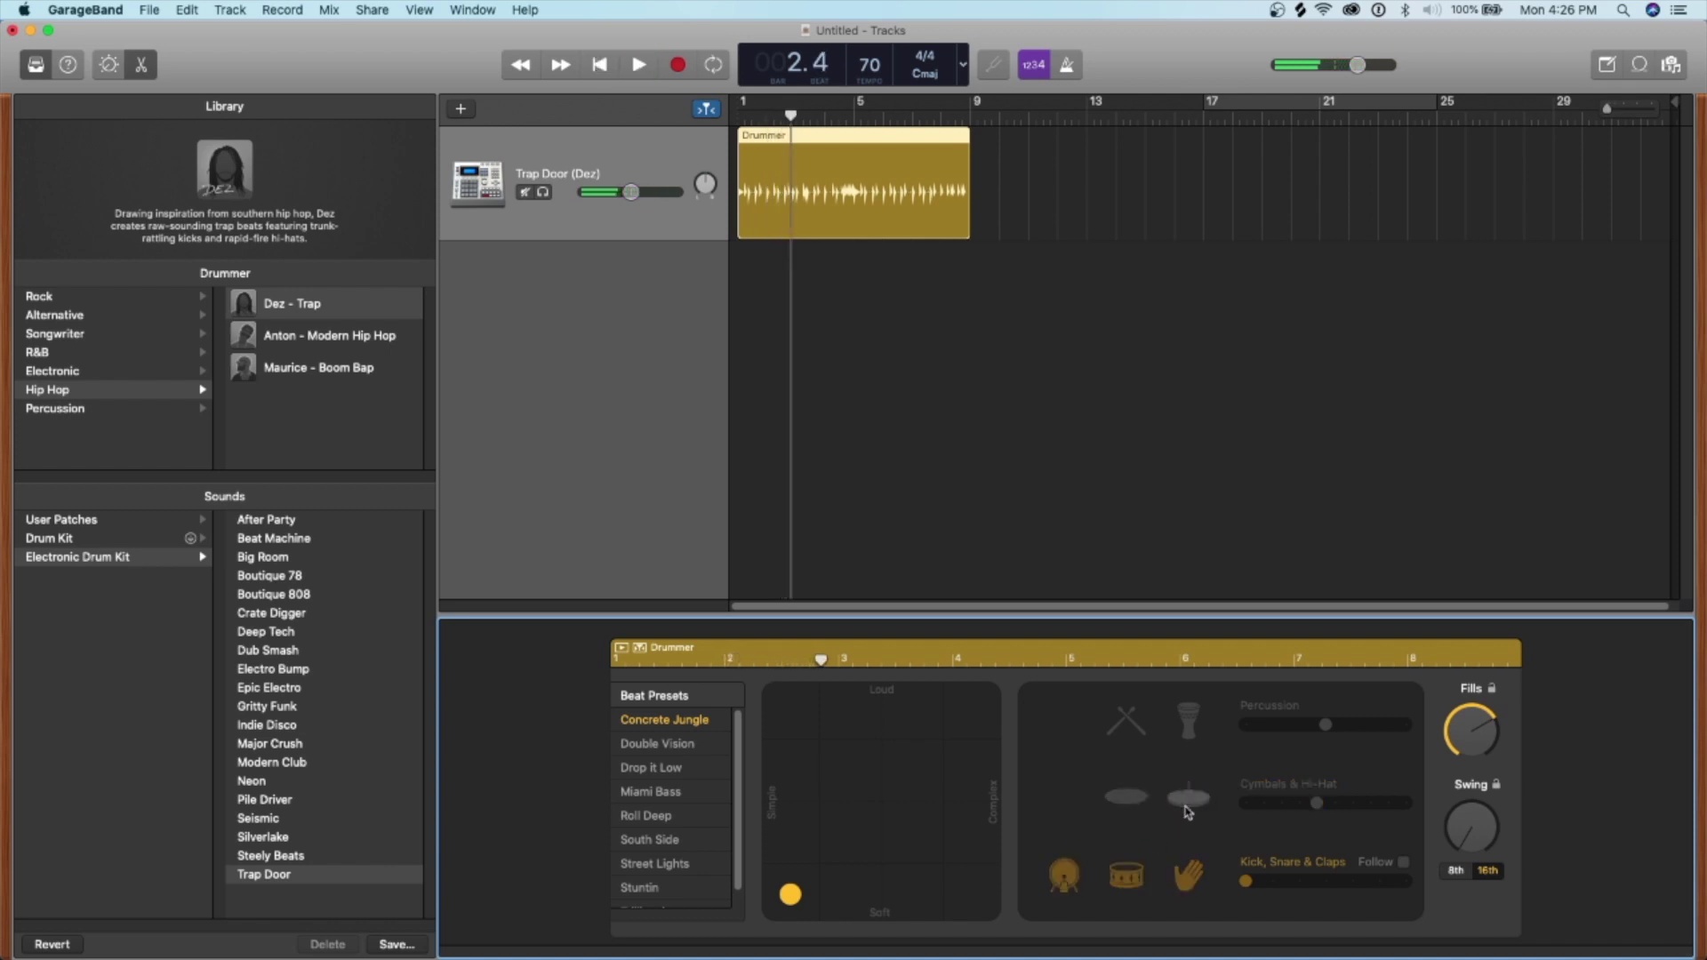
{"action": "key", "text": "space"}
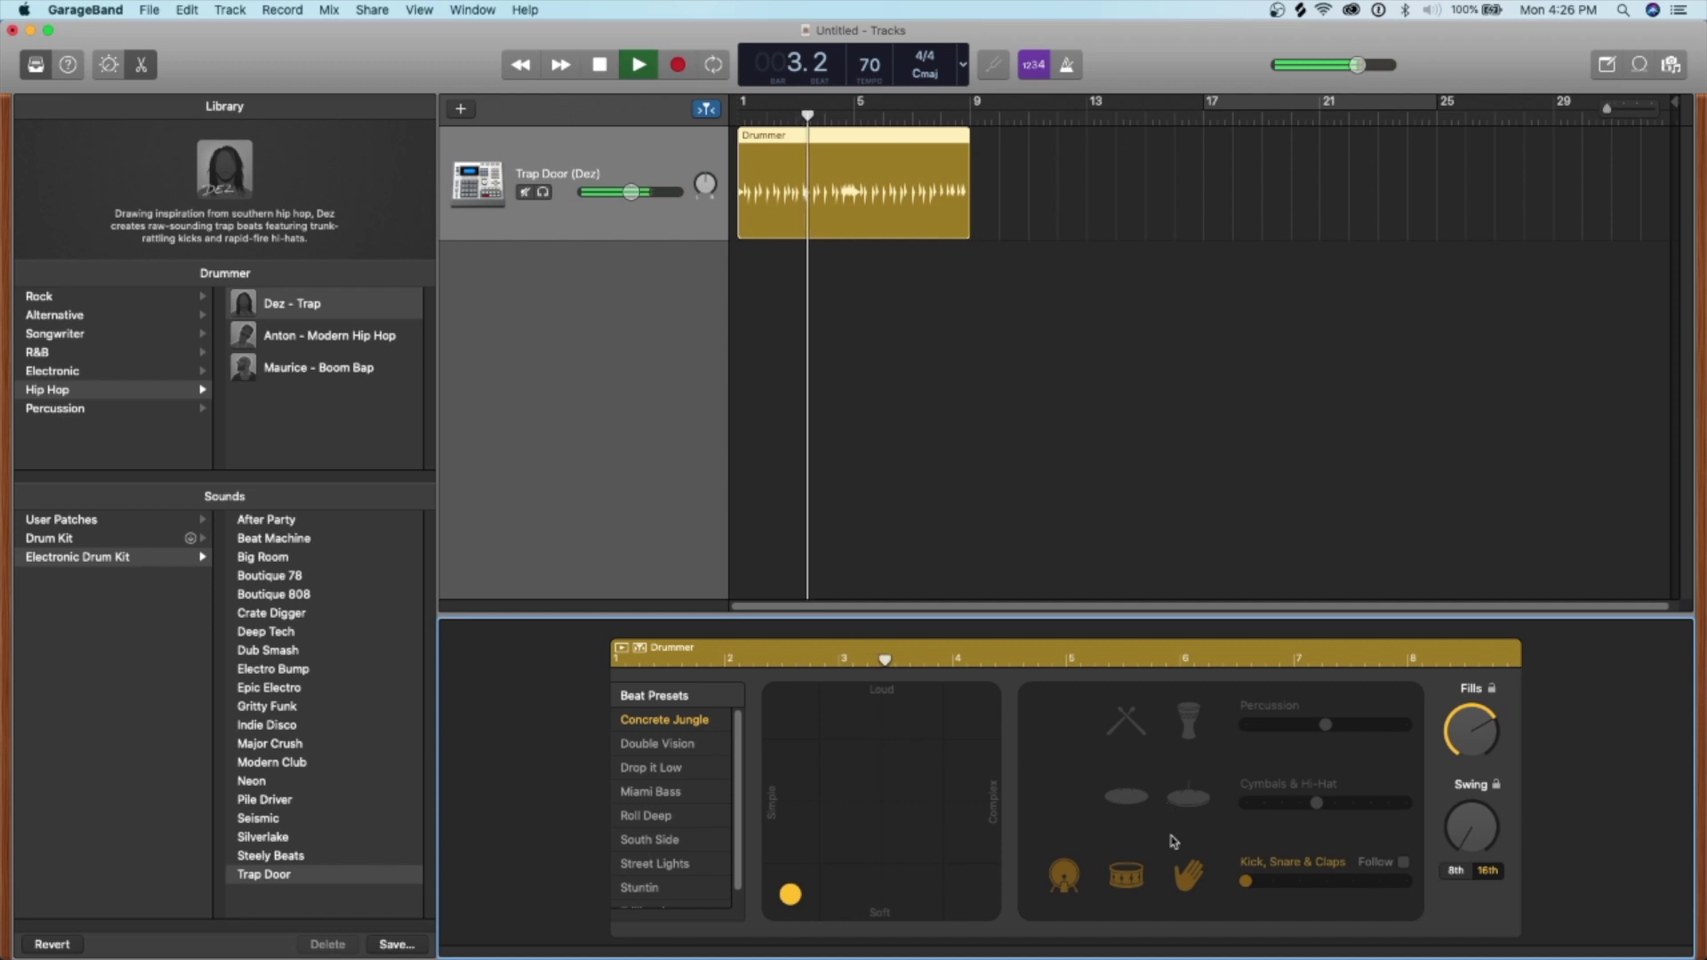
{"action": "left_click", "coordinate": [1187, 798]}
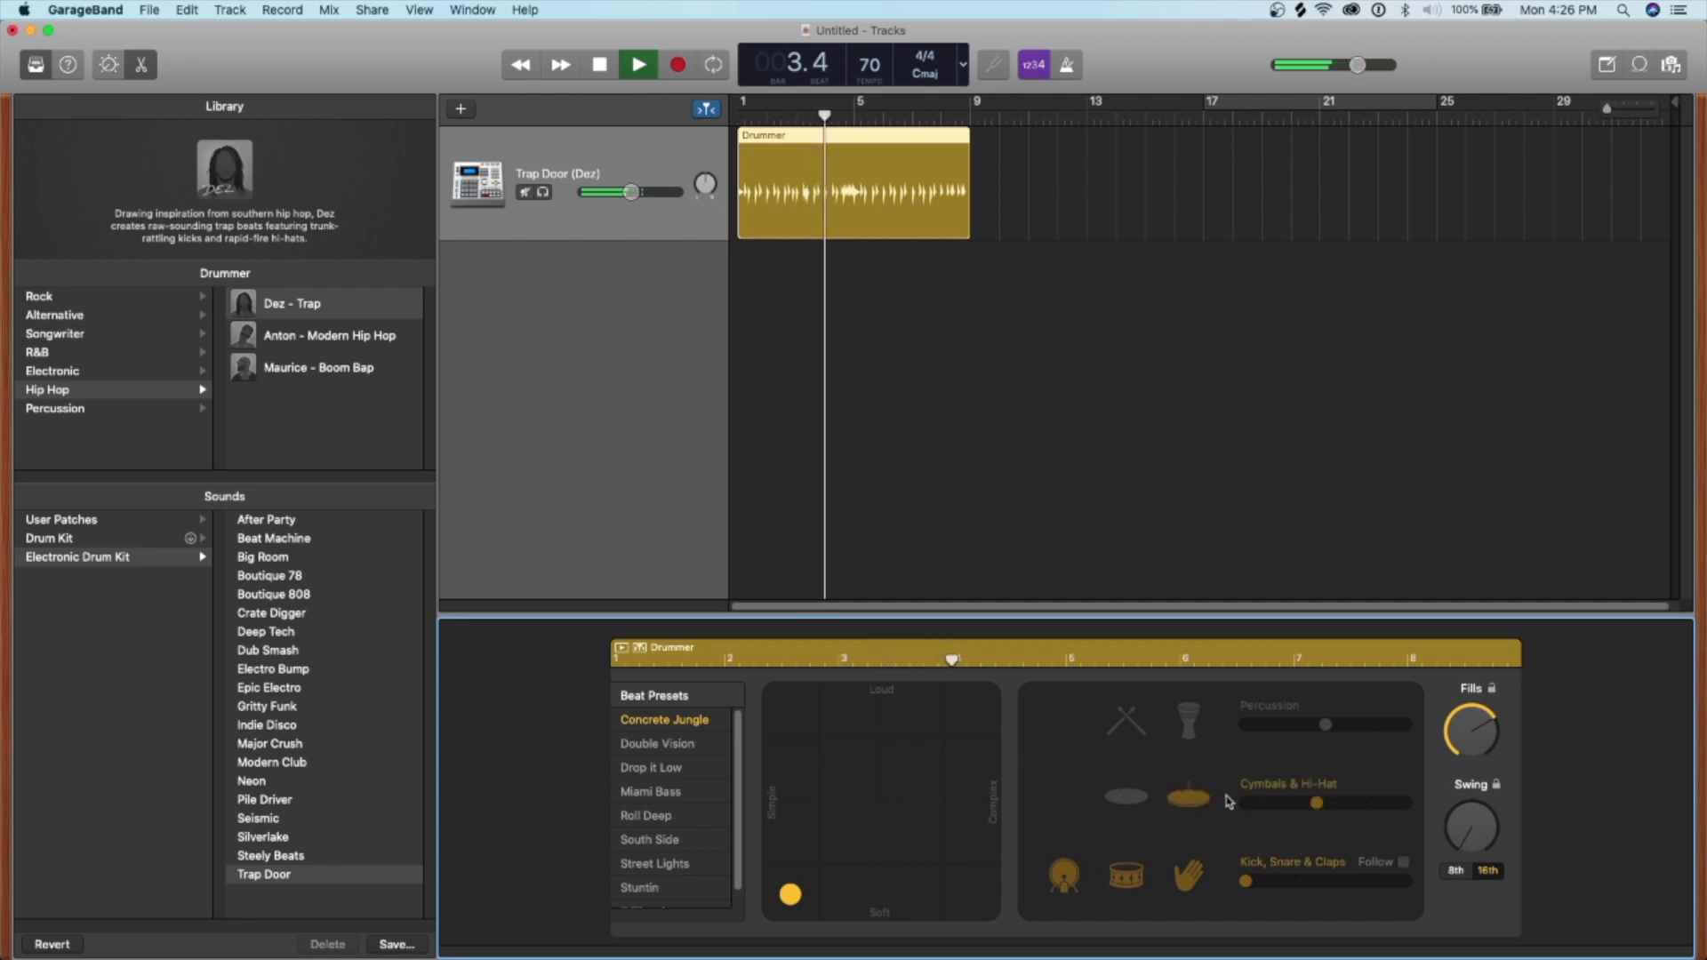
Audition Cymbals & Hi-Hat variations such as 2 and 7, settle on the highest one, and turn Fills fully down.
{"action": "left_click", "coordinate": [1264, 804]}
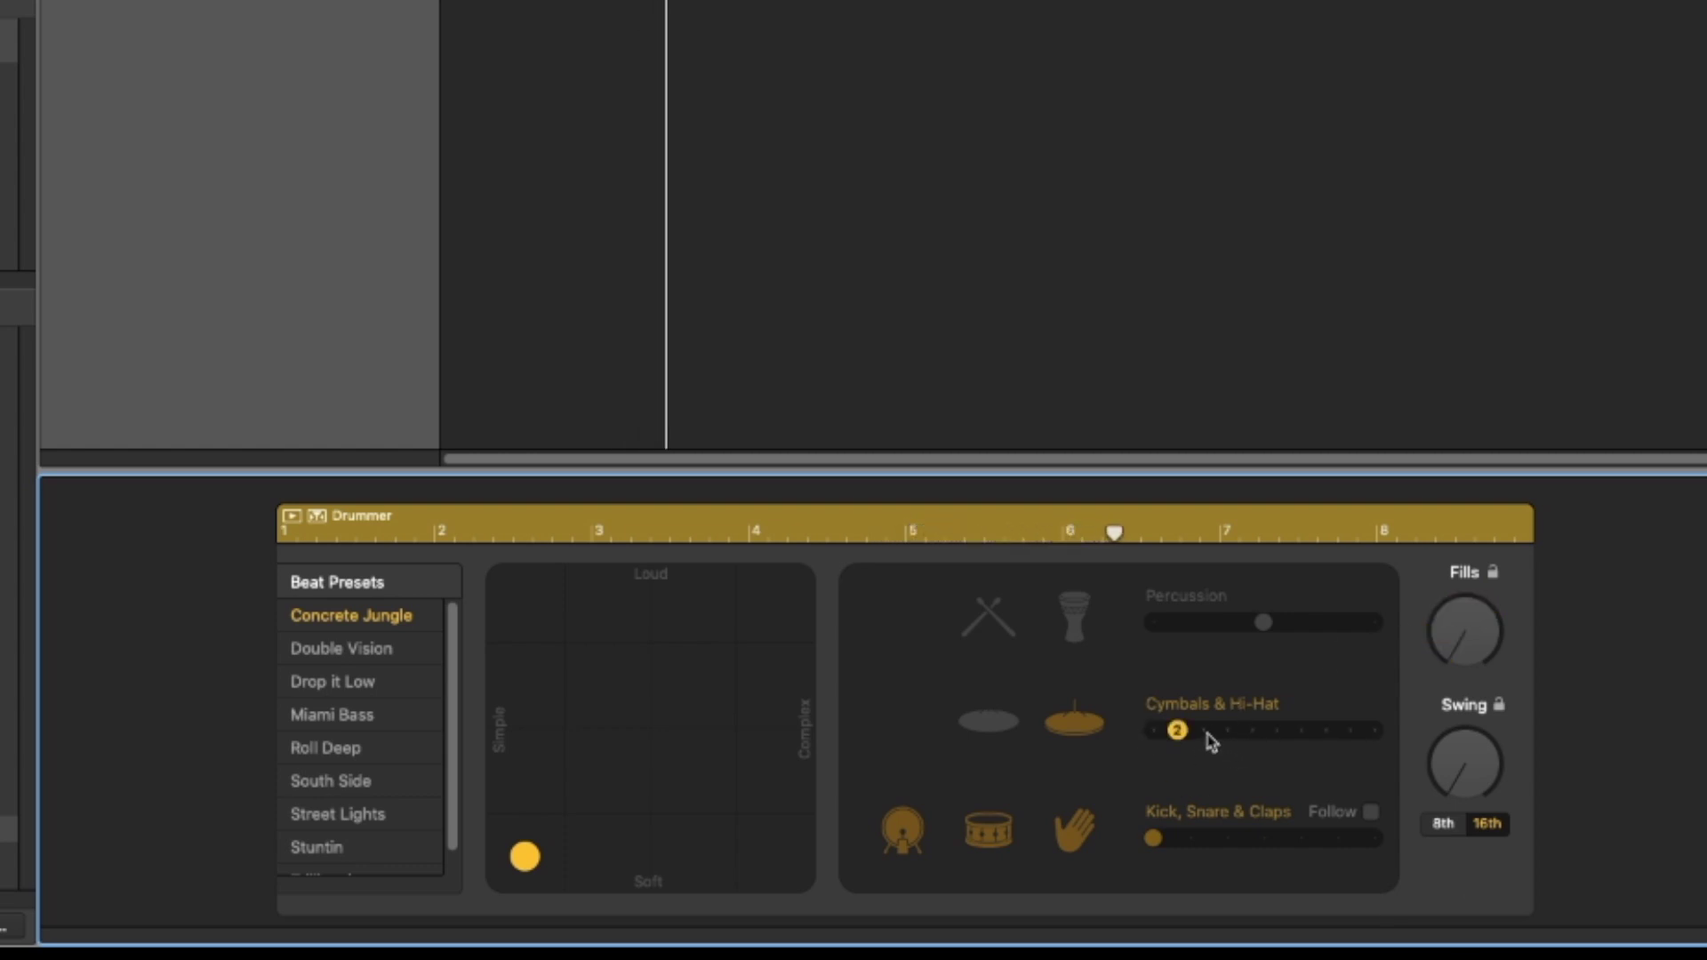
{"action": "left_click_drag", "start_coordinate": [1211, 741], "coordinate": [1302, 739]}
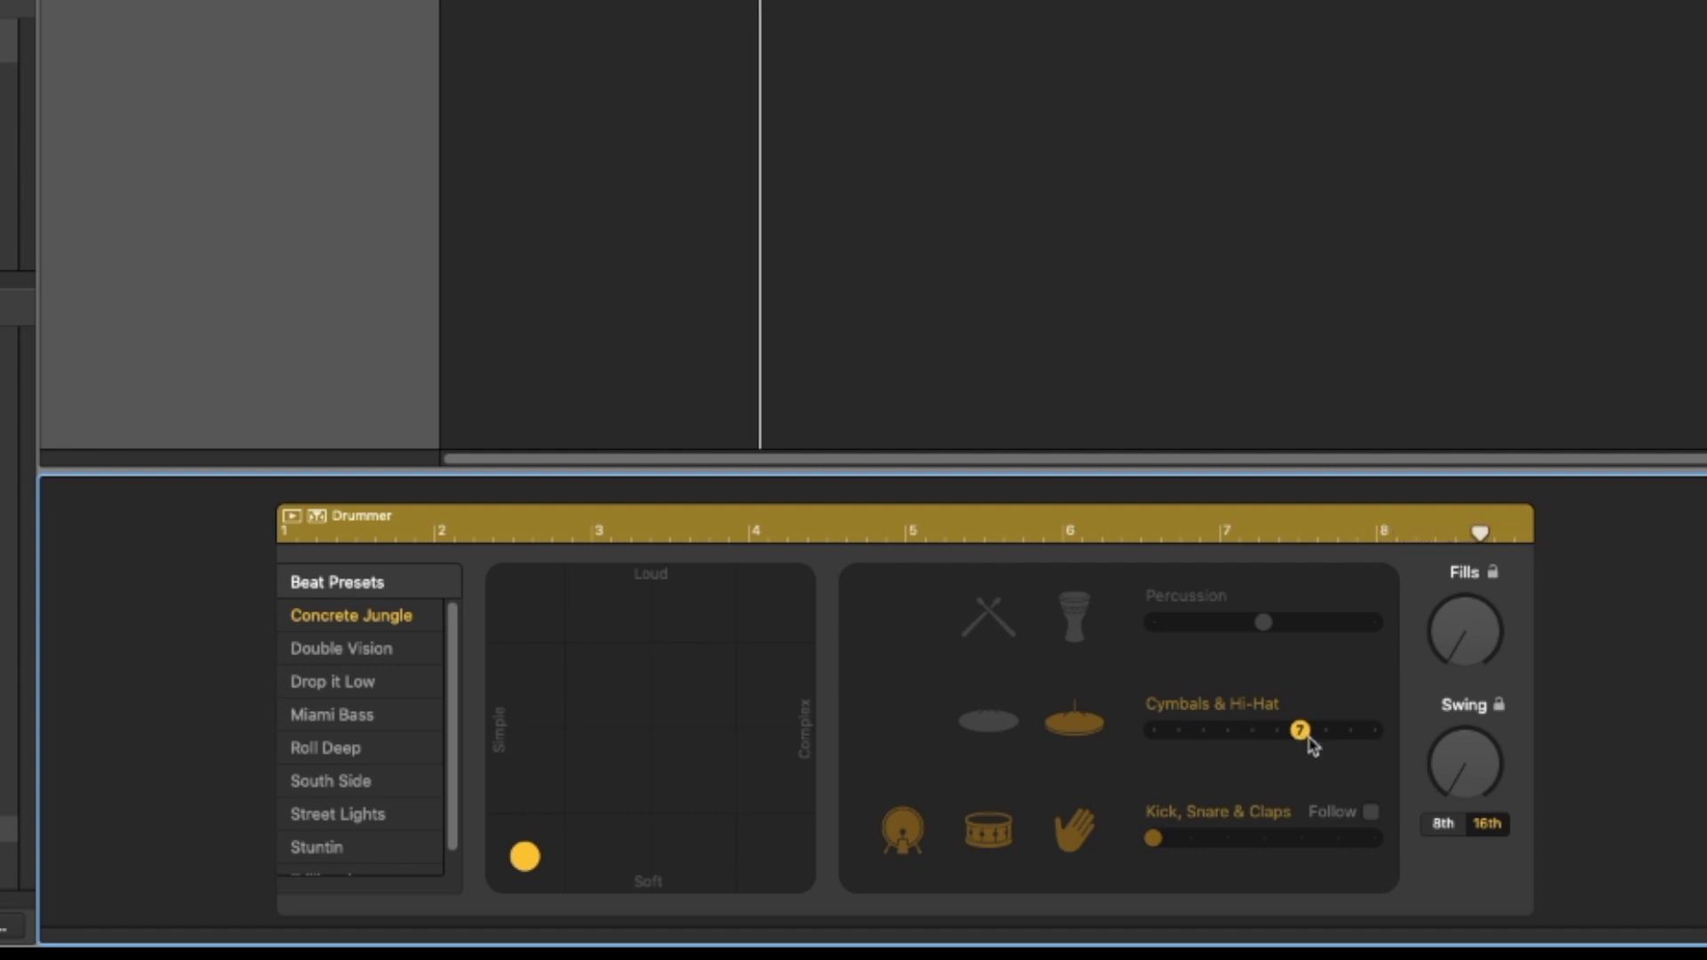
{"action": "left_click", "coordinate": [751, 8]}
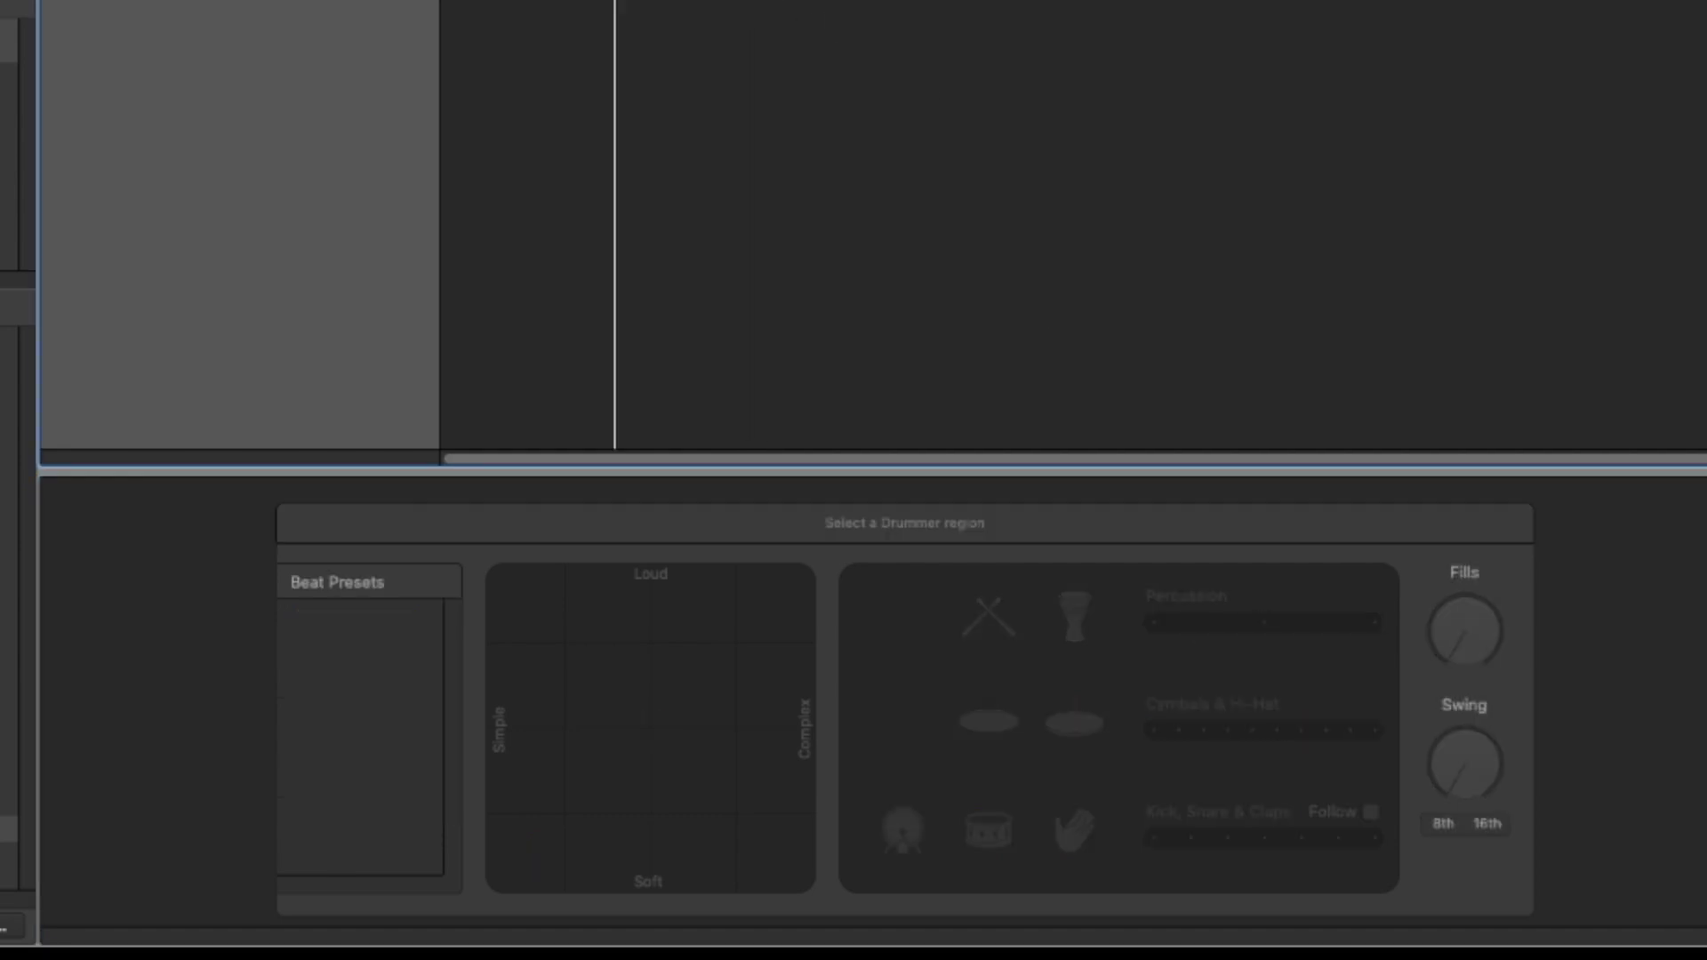
Copy the Drummer region to bars 9 and 17, and set the cycle range over bars 9 to 17.
{"action": "left_click", "coordinate": [574, 0]}
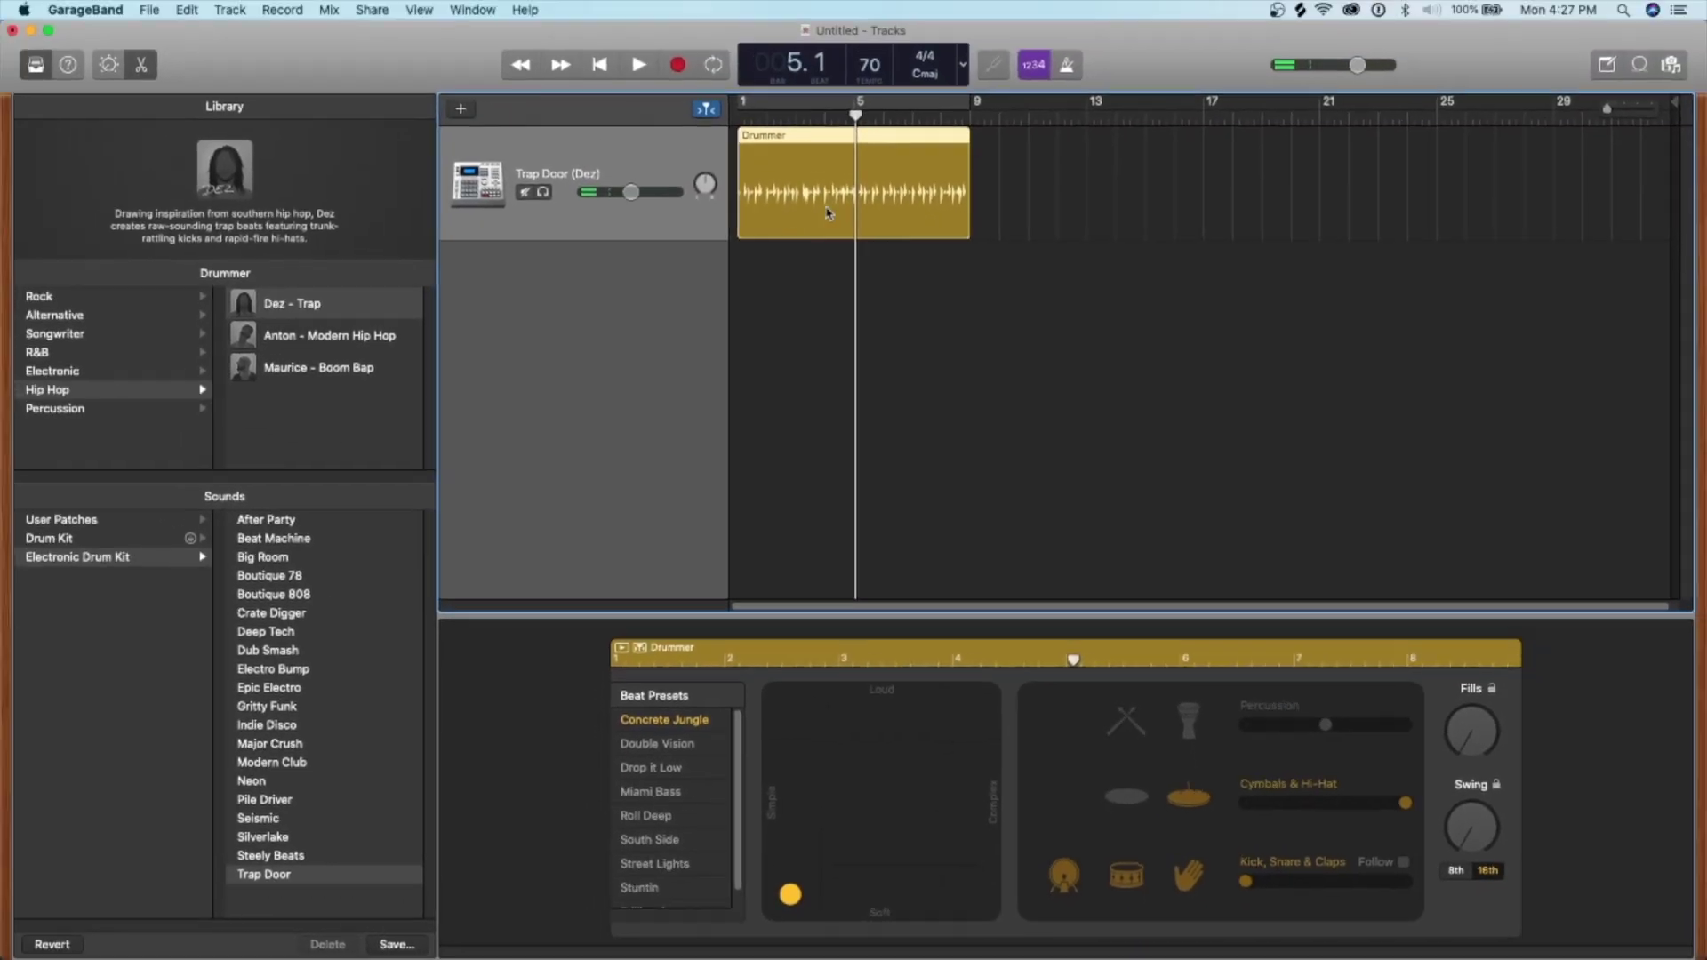
{"action": "left_click_drag", "start_coordinate": [826, 213], "coordinate": [1060, 215]}
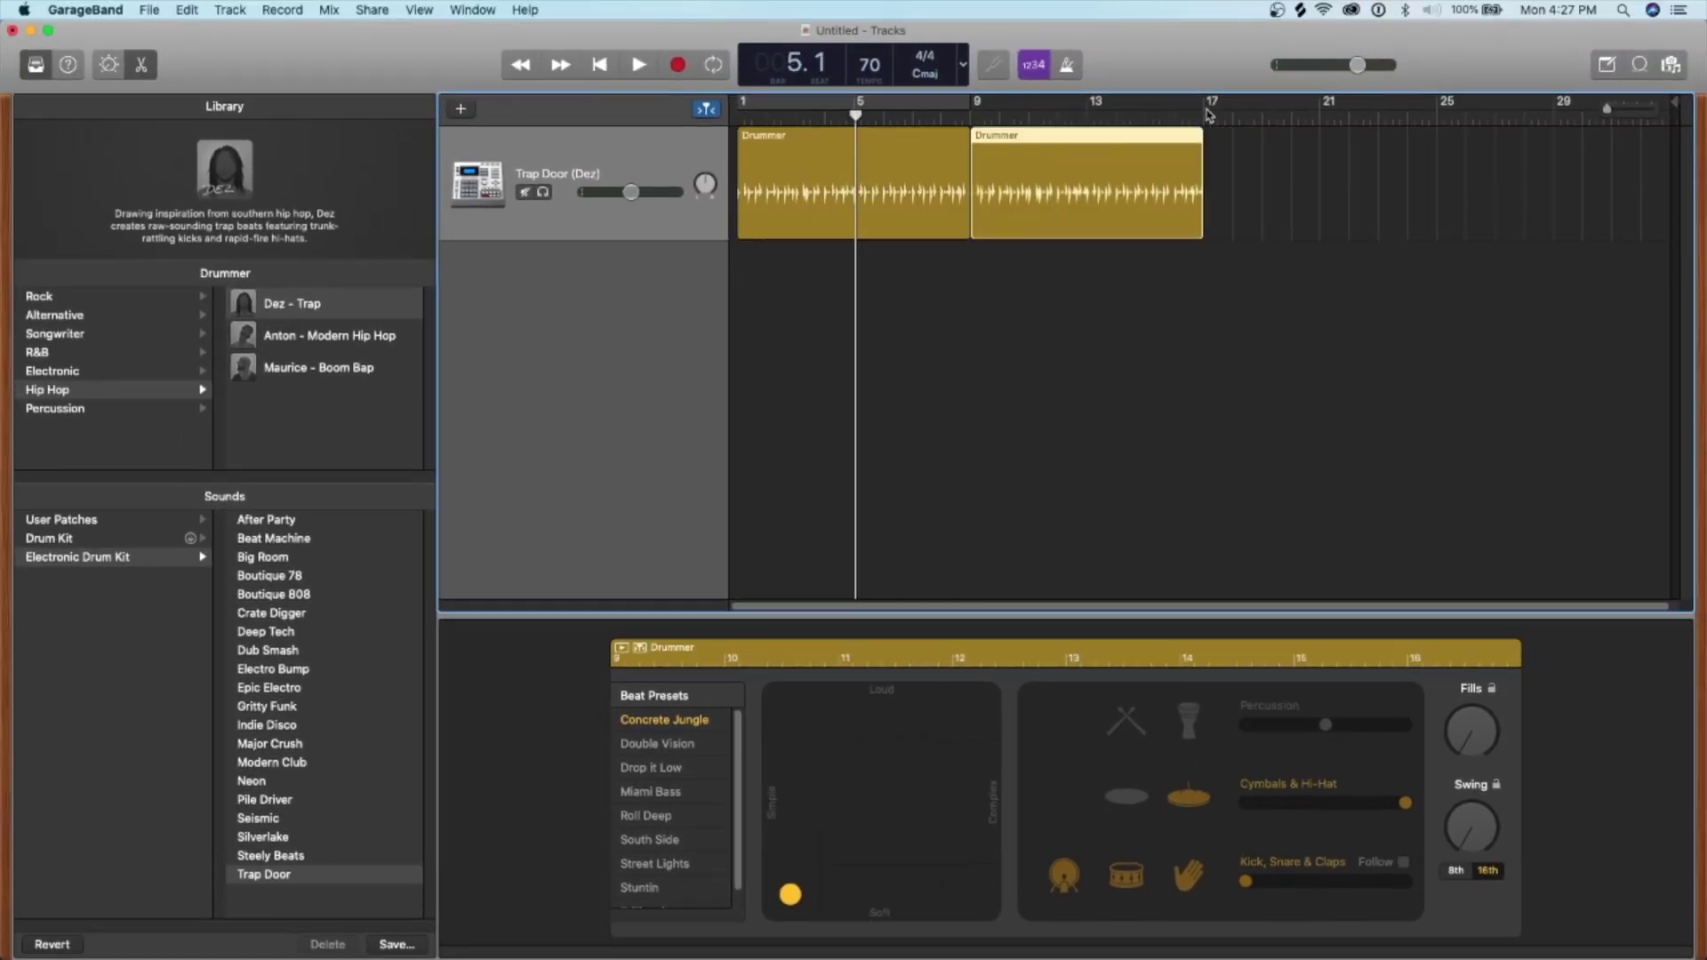
{"action": "left_click_drag", "start_coordinate": [1209, 114], "coordinate": [975, 109]}
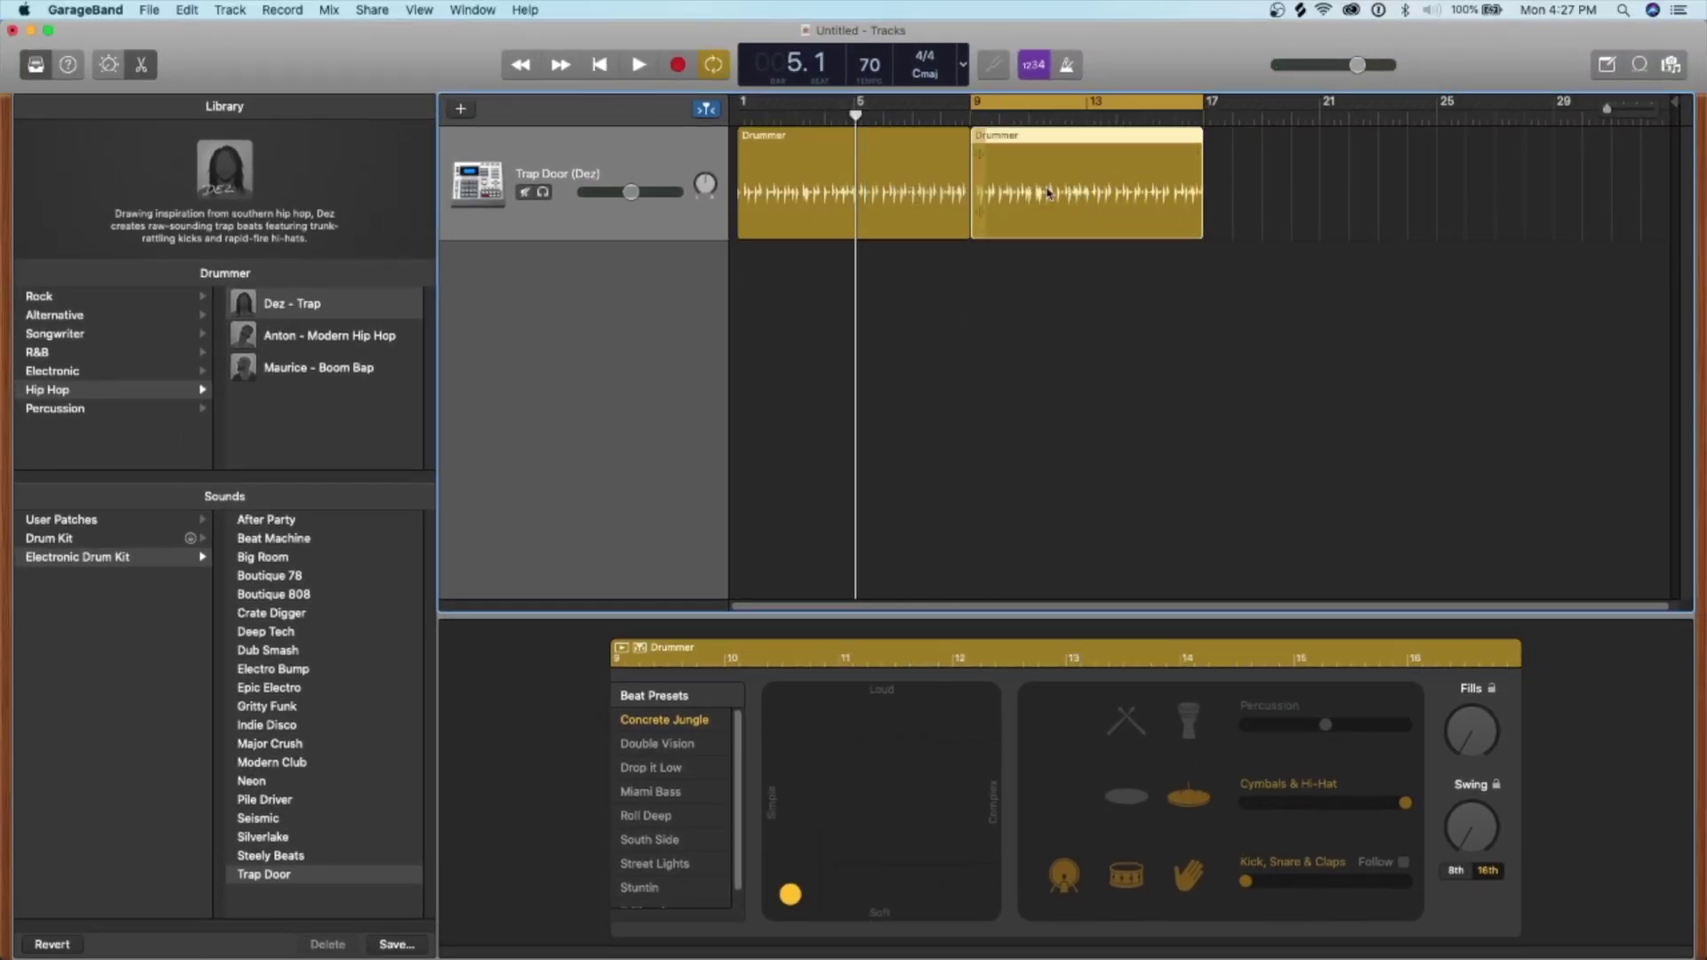
{"action": "left_click_drag", "start_coordinate": [1047, 193], "coordinate": [1294, 190]}
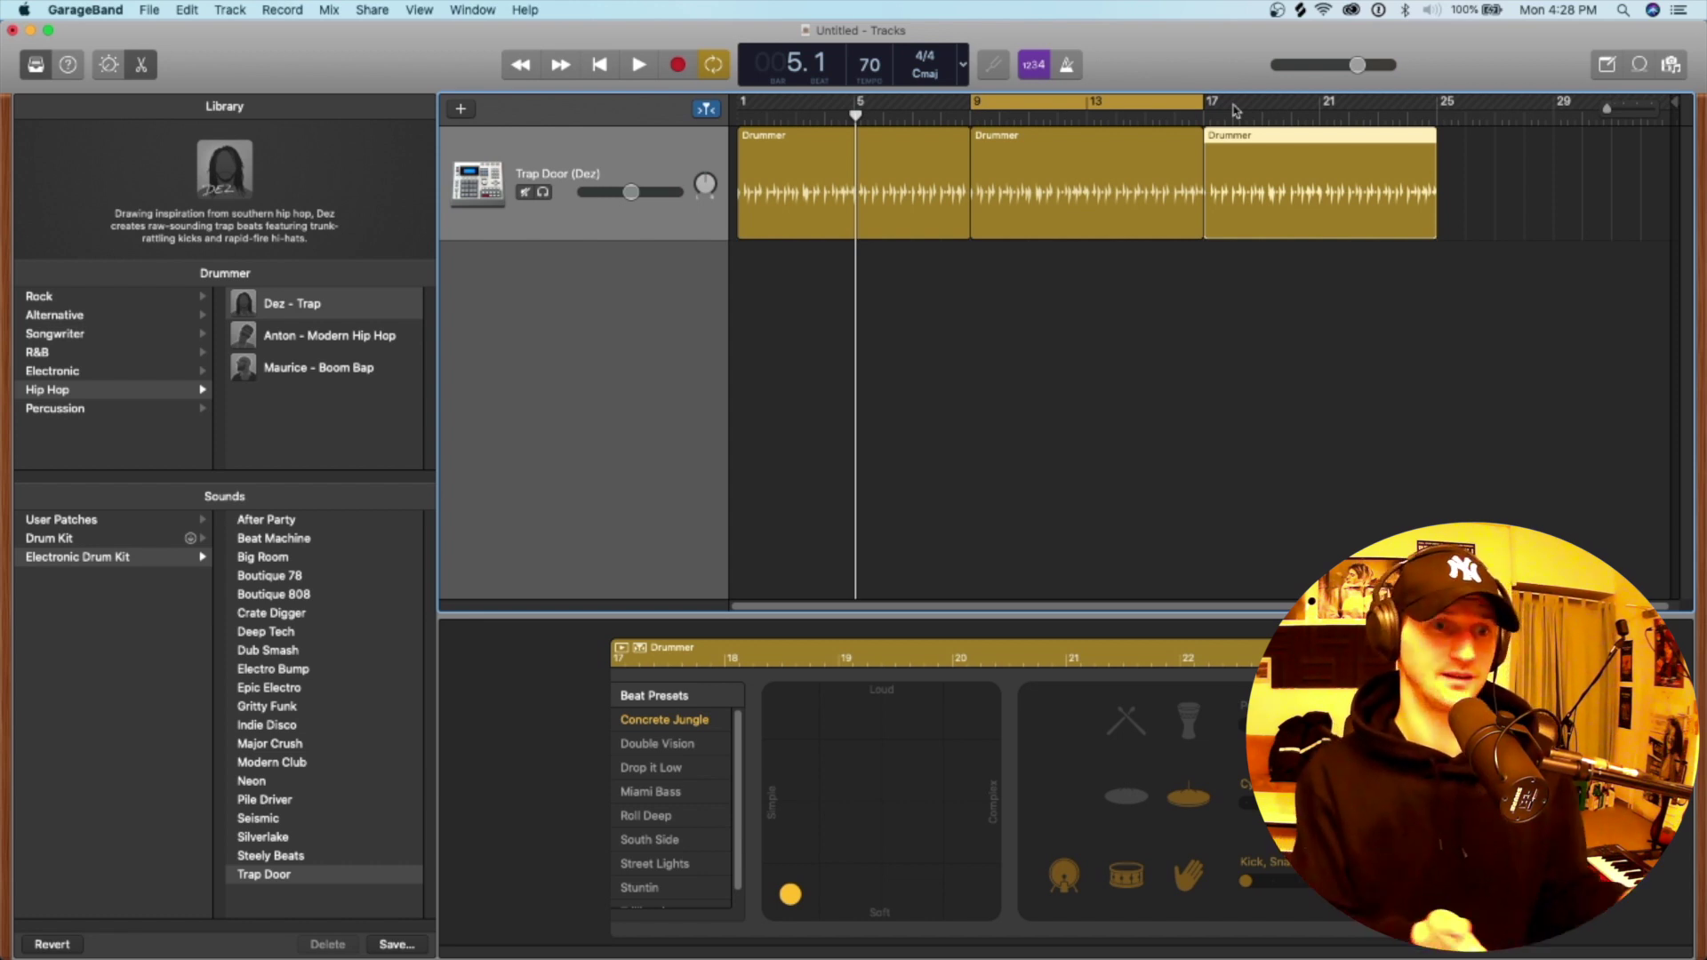
Select all three Drummer regions, set the cycle range over bars 1 to 9, and listen to the beat from the start.
{"action": "left_click", "coordinate": [1234, 110]}
{"action": "key", "text": "super+a"}
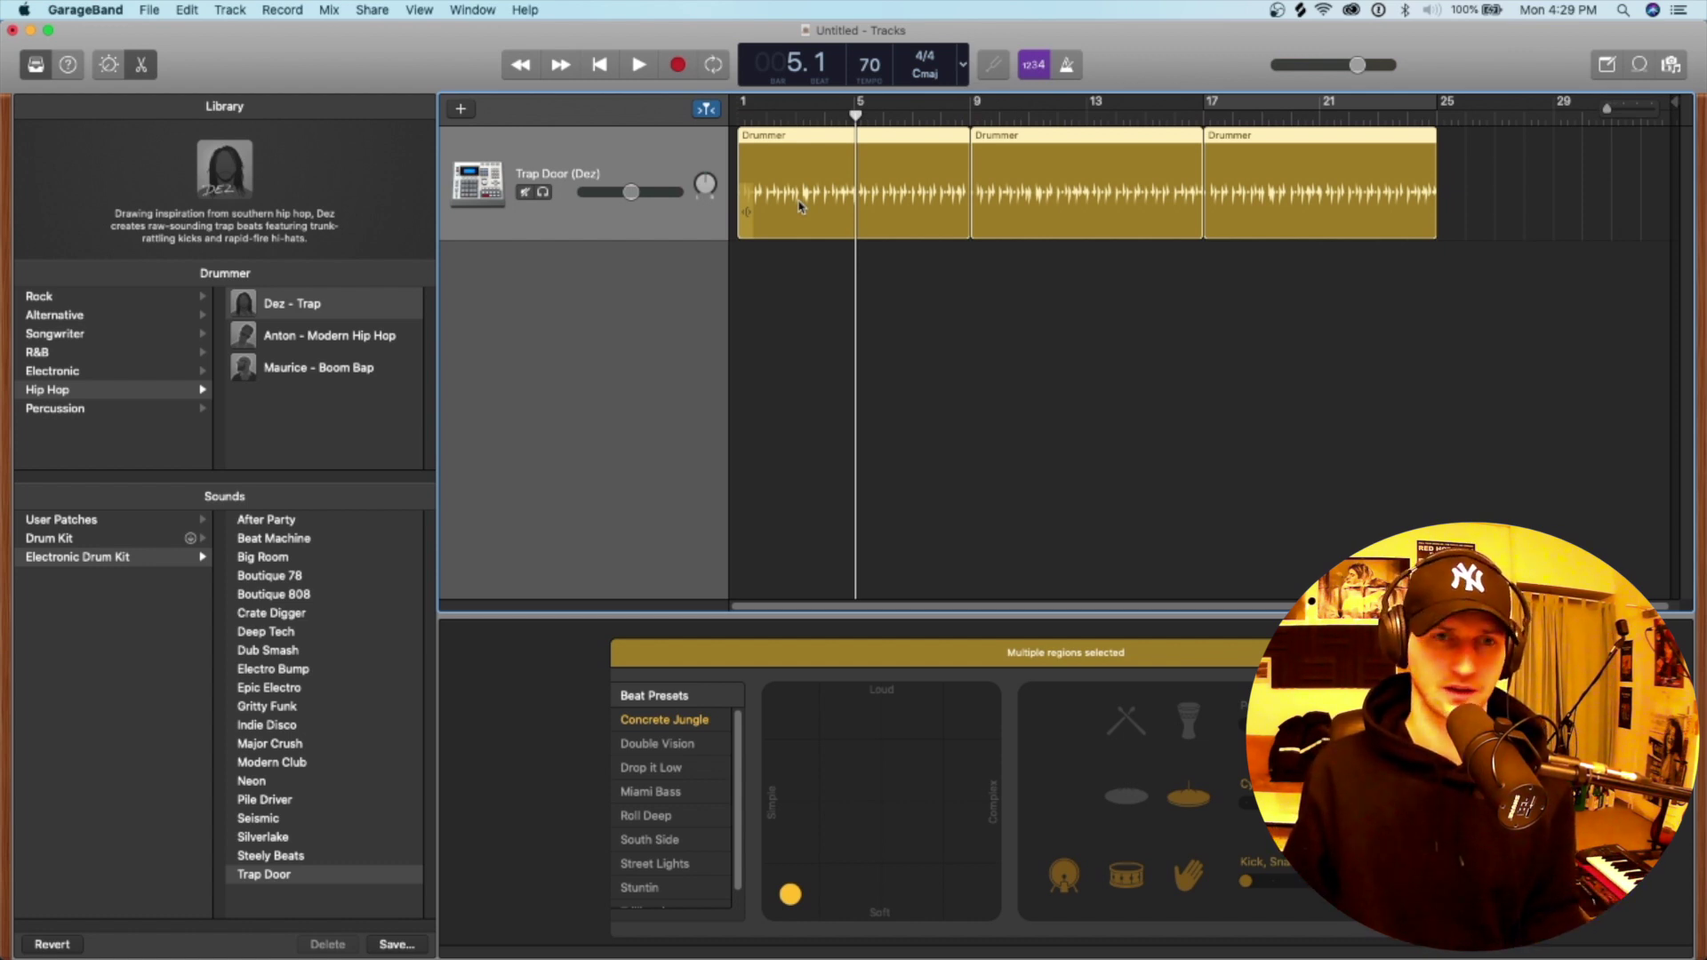
{"action": "left_click", "coordinate": [975, 111]}
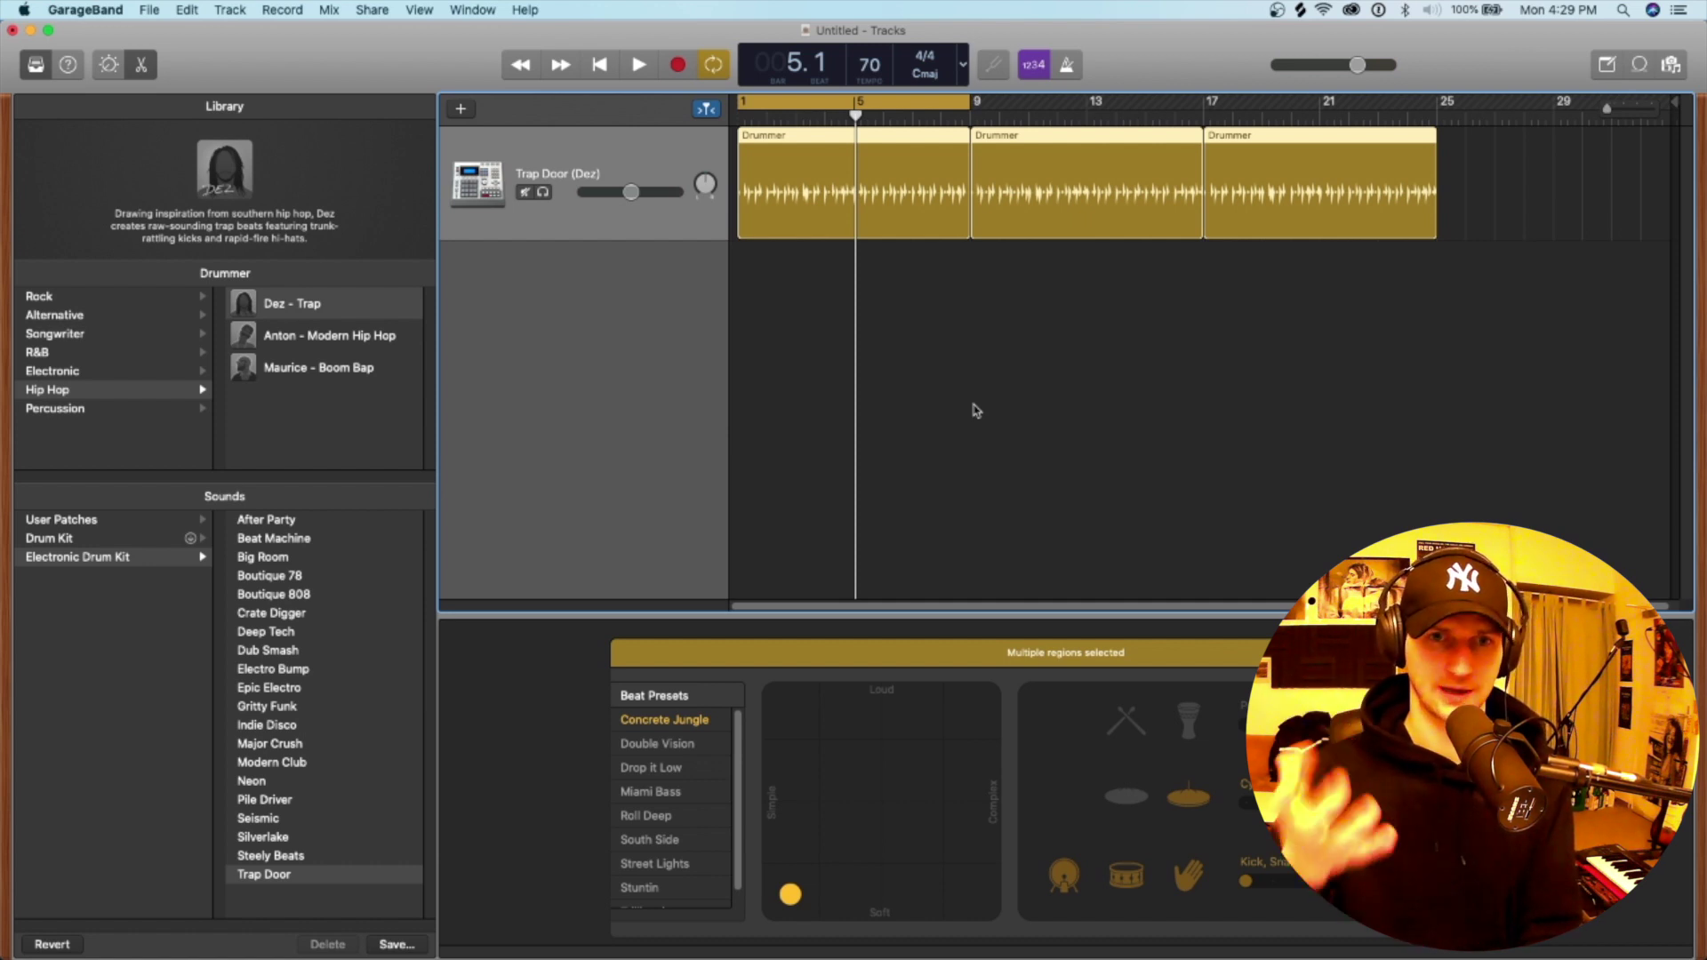
{"action": "key", "text": "Return"}
{"action": "key", "text": "space"}
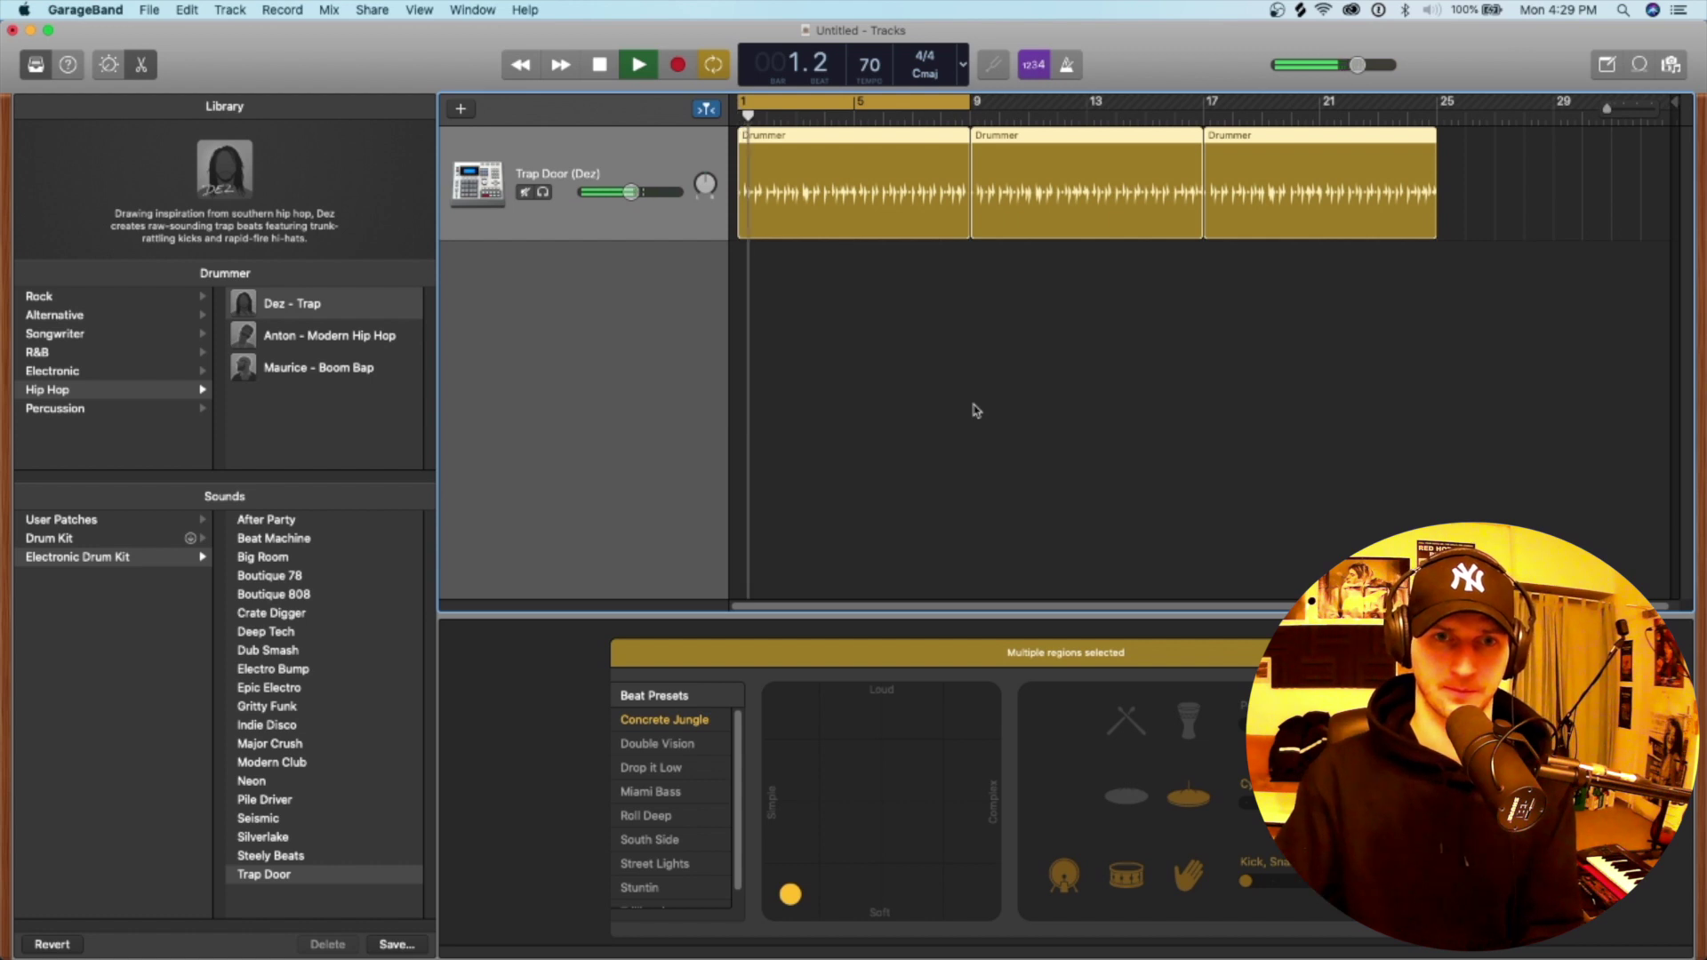
{"action": "key", "text": "super+Right"}
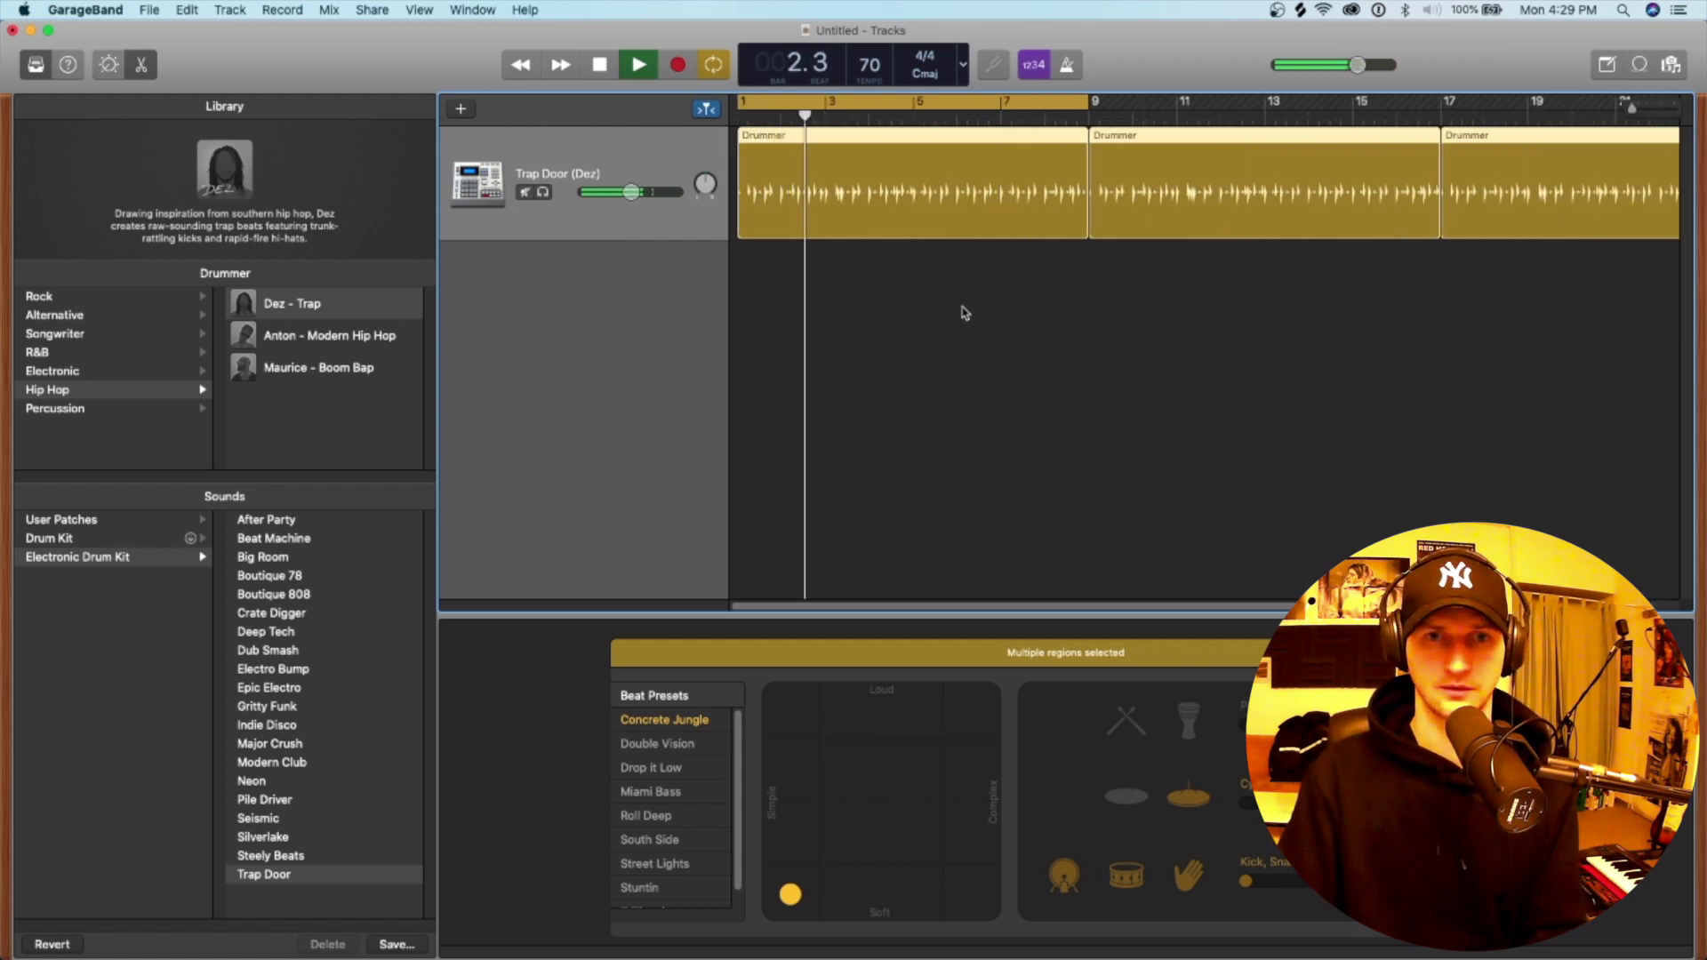
{"action": "key", "text": "space"}
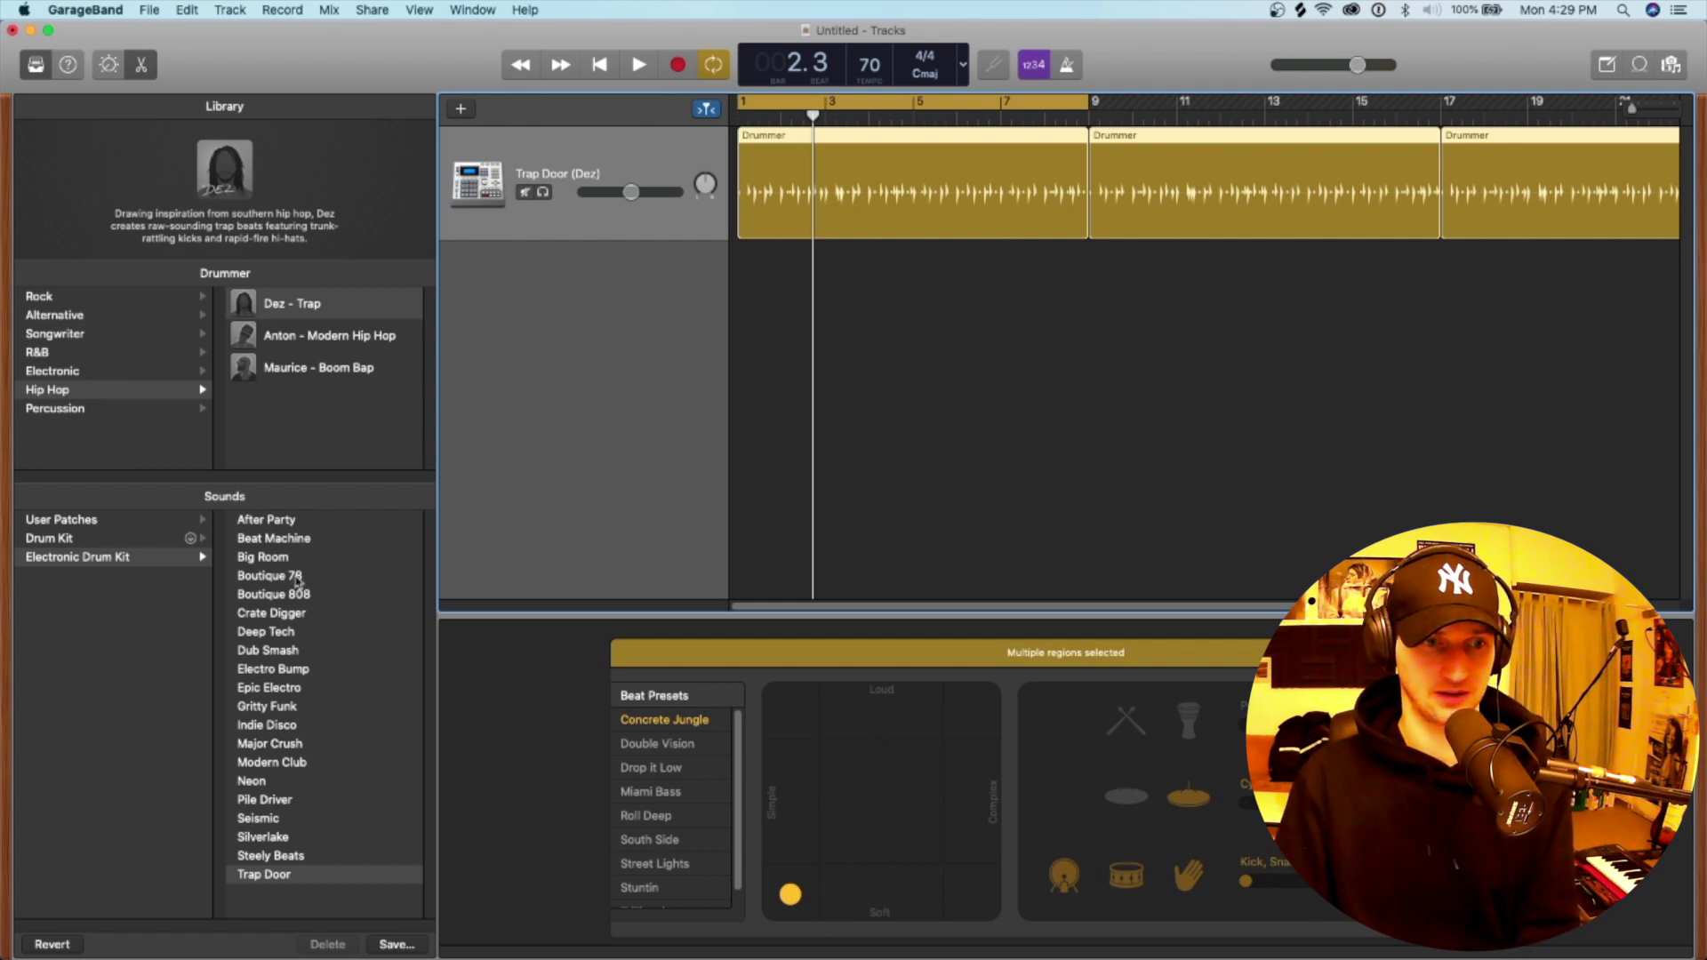
Try the Dub Smash electronic kit on the Drummer track, and replace it with Boutique 808.
{"action": "left_click", "coordinate": [267, 649]}
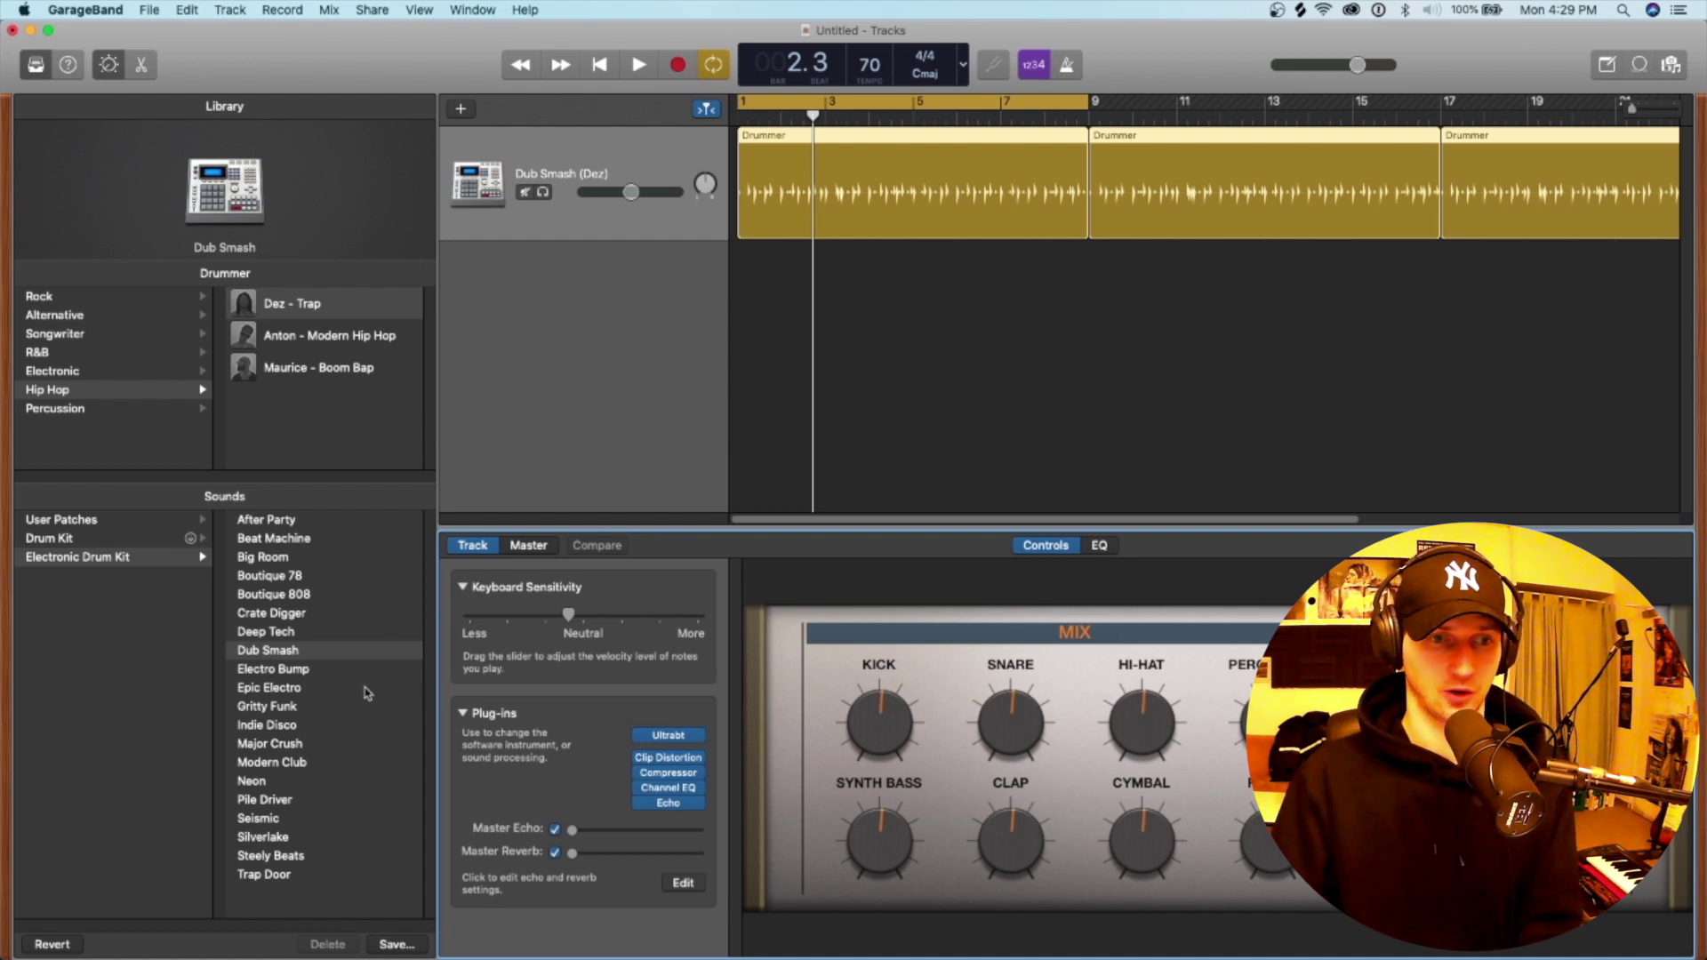
{"action": "left_click", "coordinate": [144, 64]}
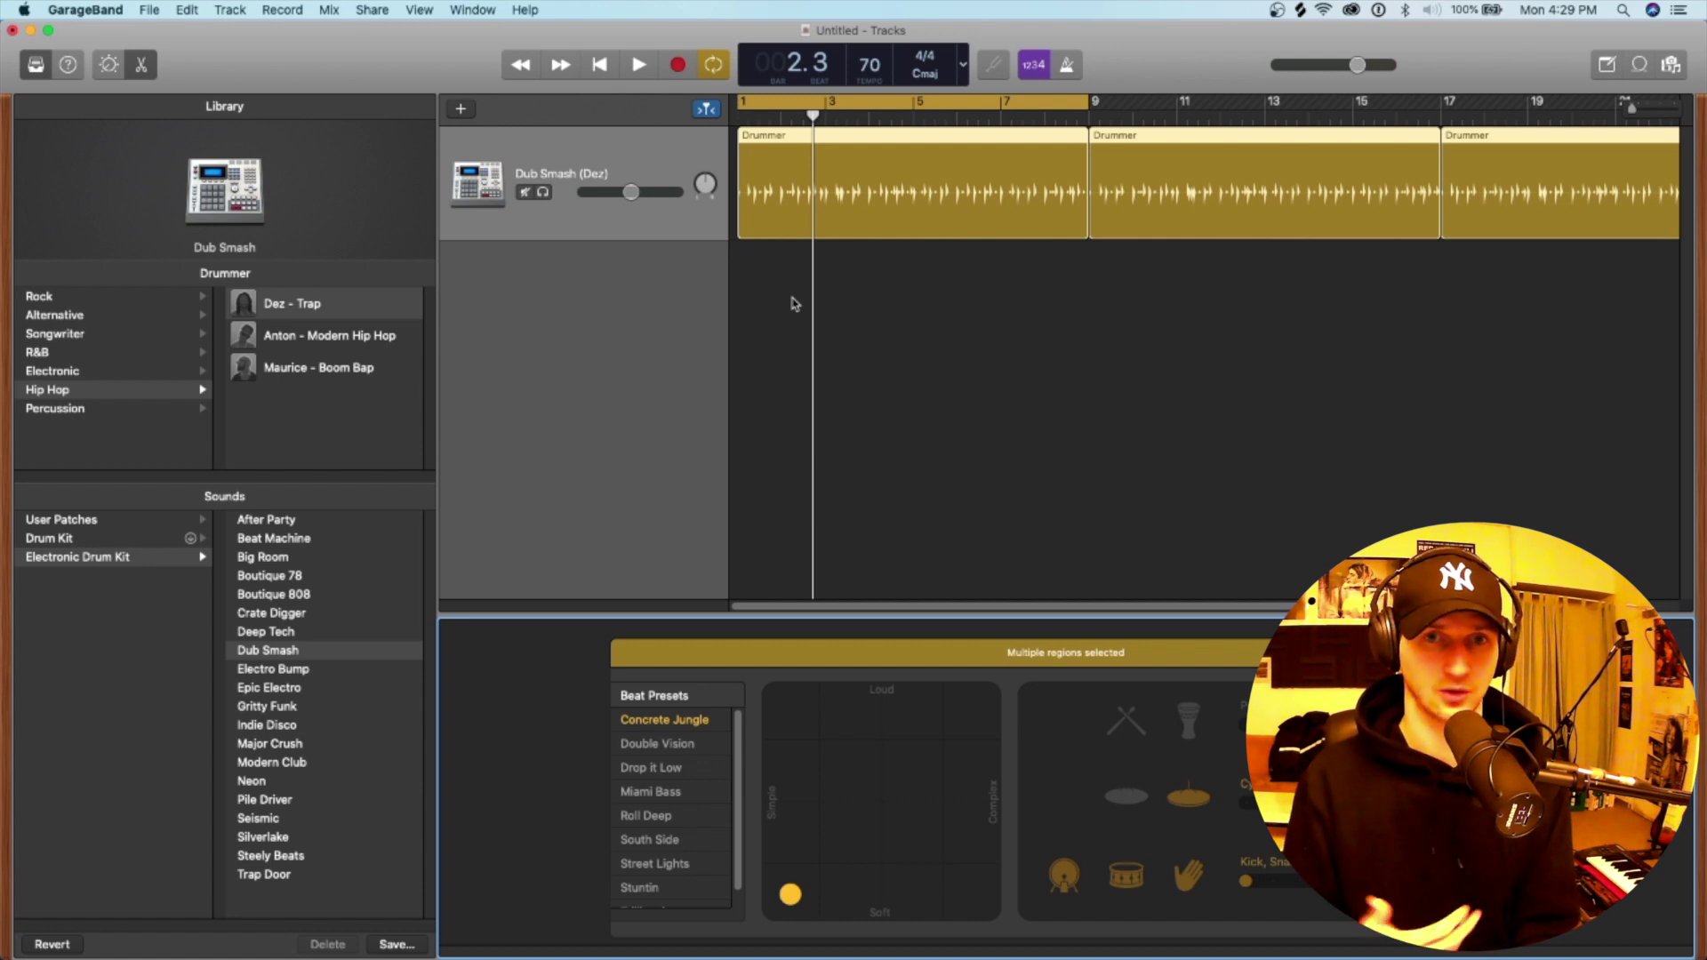
{"action": "left_click", "coordinate": [271, 593]}
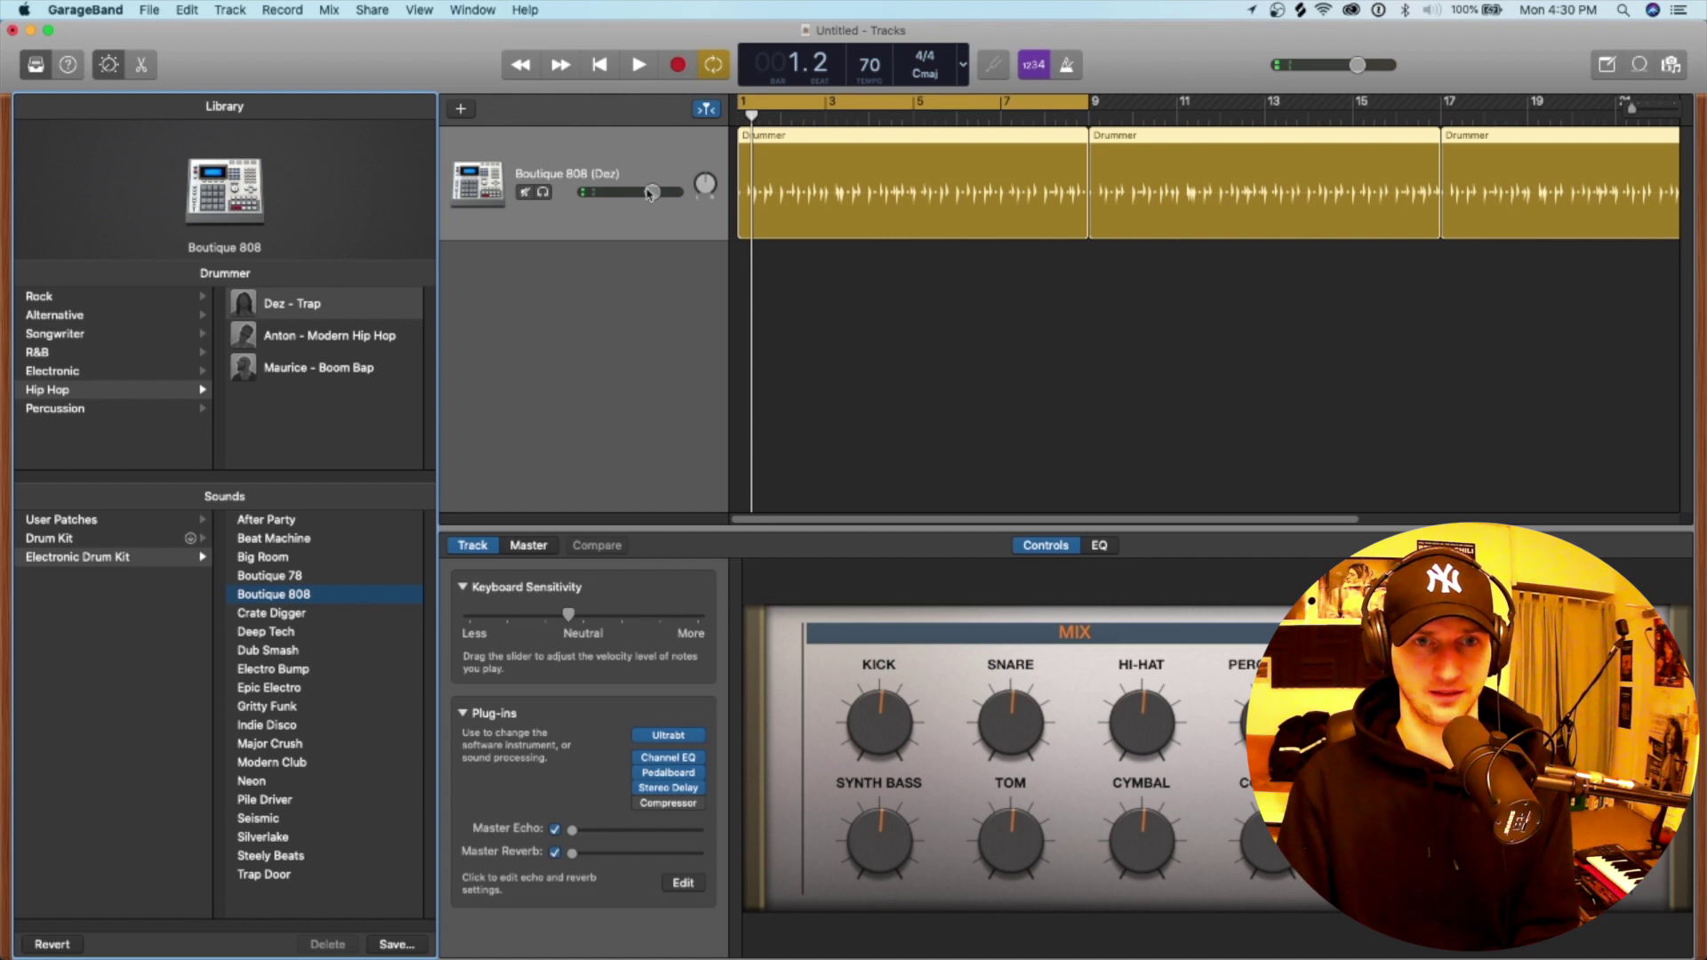
Set the Boutique 808 track's volume to +0.0 dB and listen to the beat with the new kit.
{"action": "left_click_drag", "start_coordinate": [651, 193], "coordinate": [653, 192]}
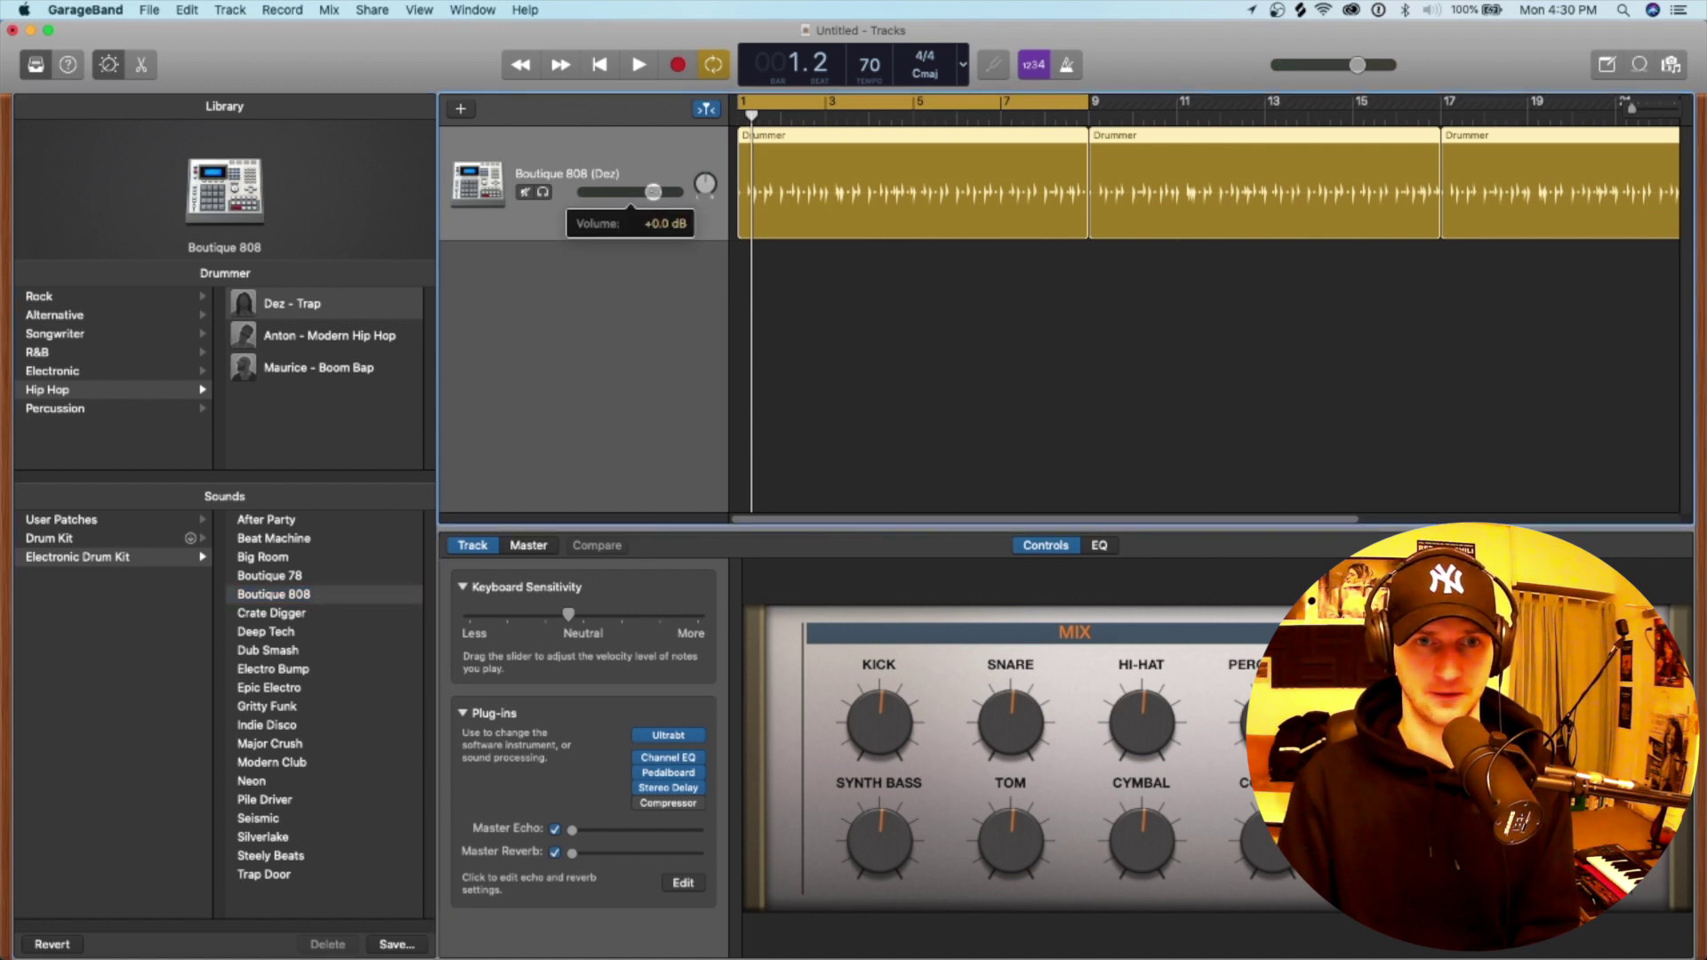
{"action": "key", "text": "space"}
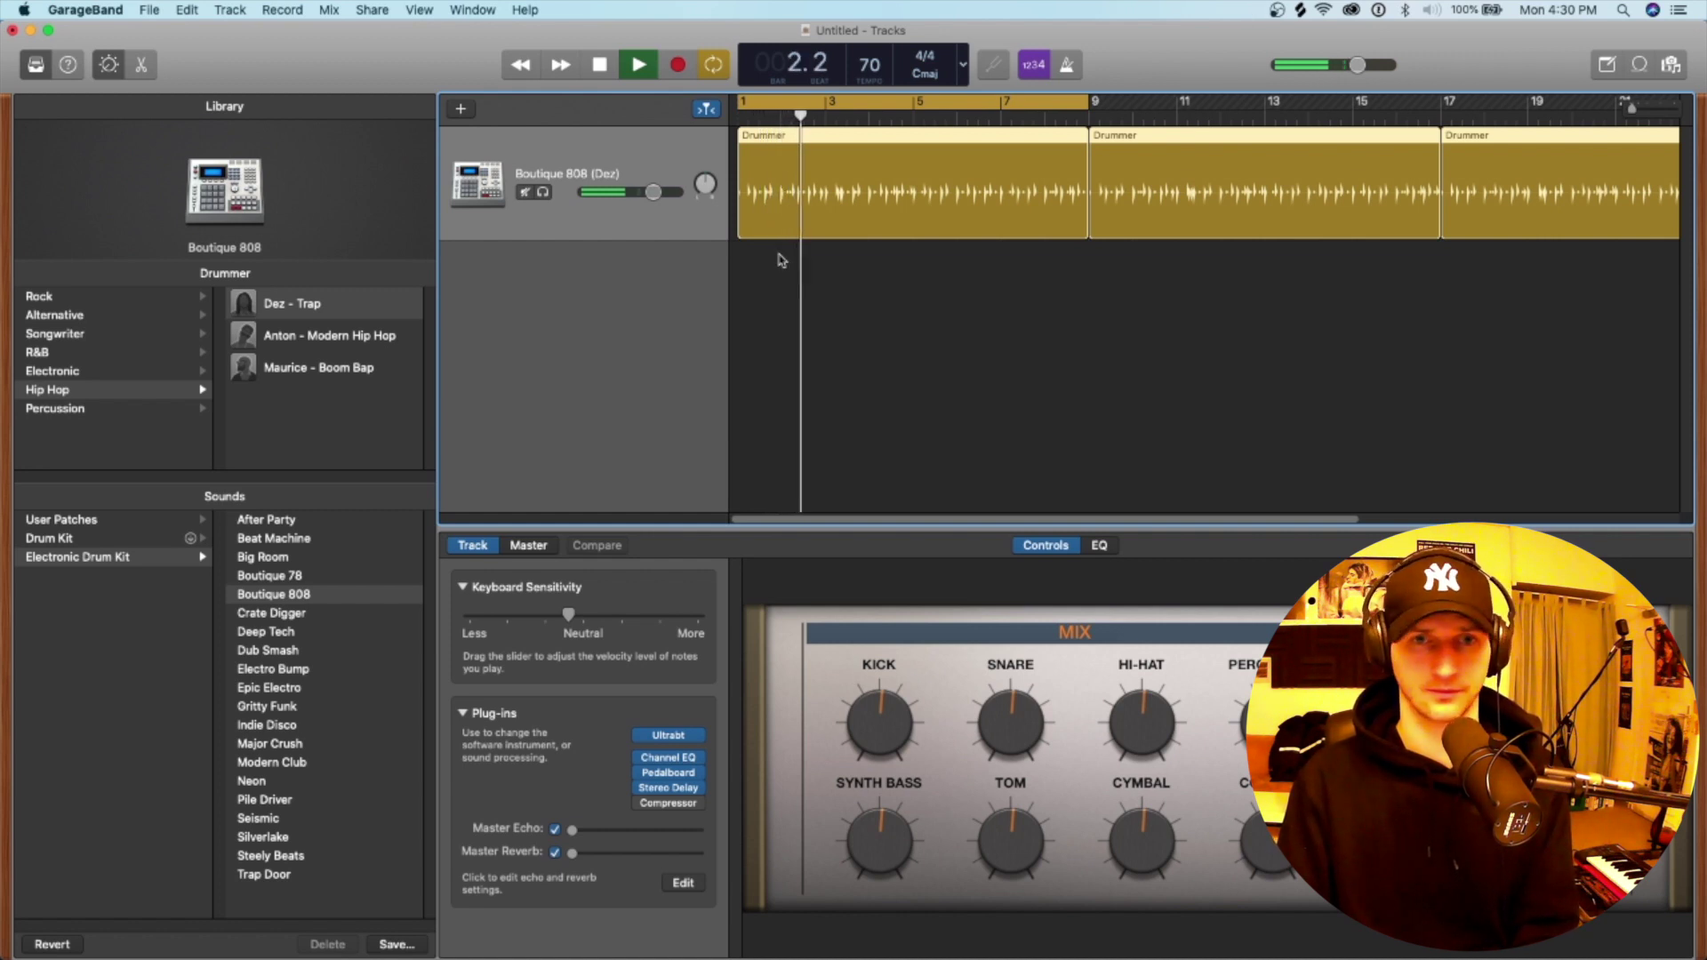
{"action": "key", "text": "space"}
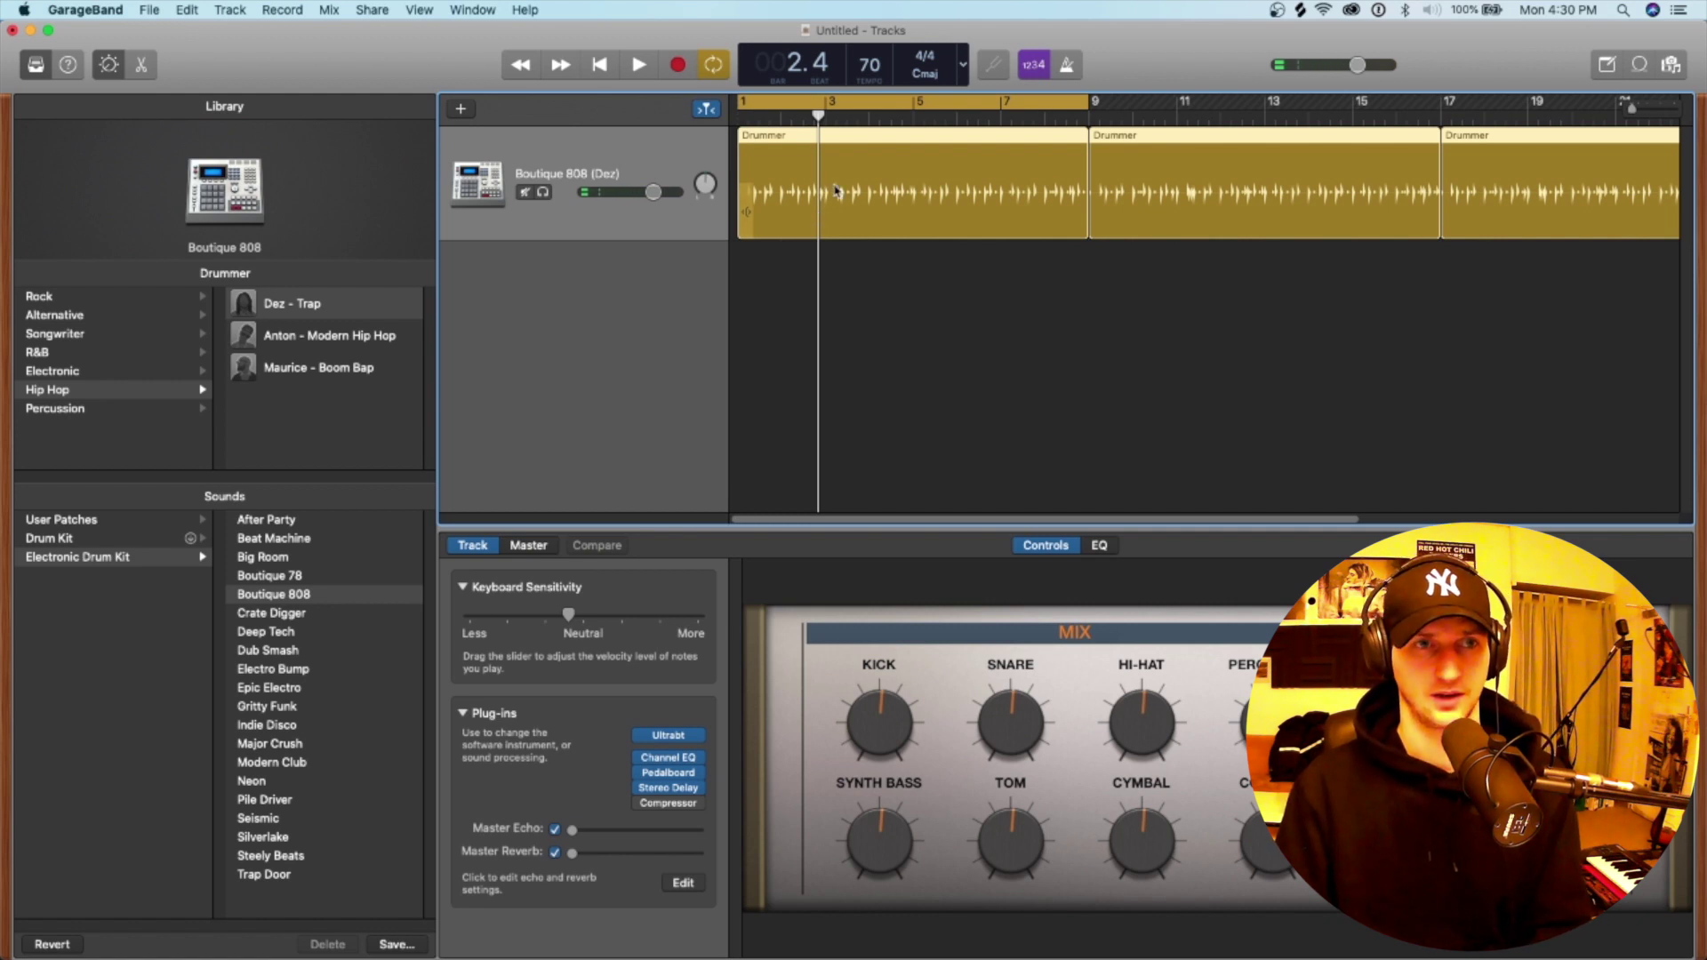
Add a new Software Instrument track below the Drummer track.
{"action": "left_click", "coordinate": [230, 10]}
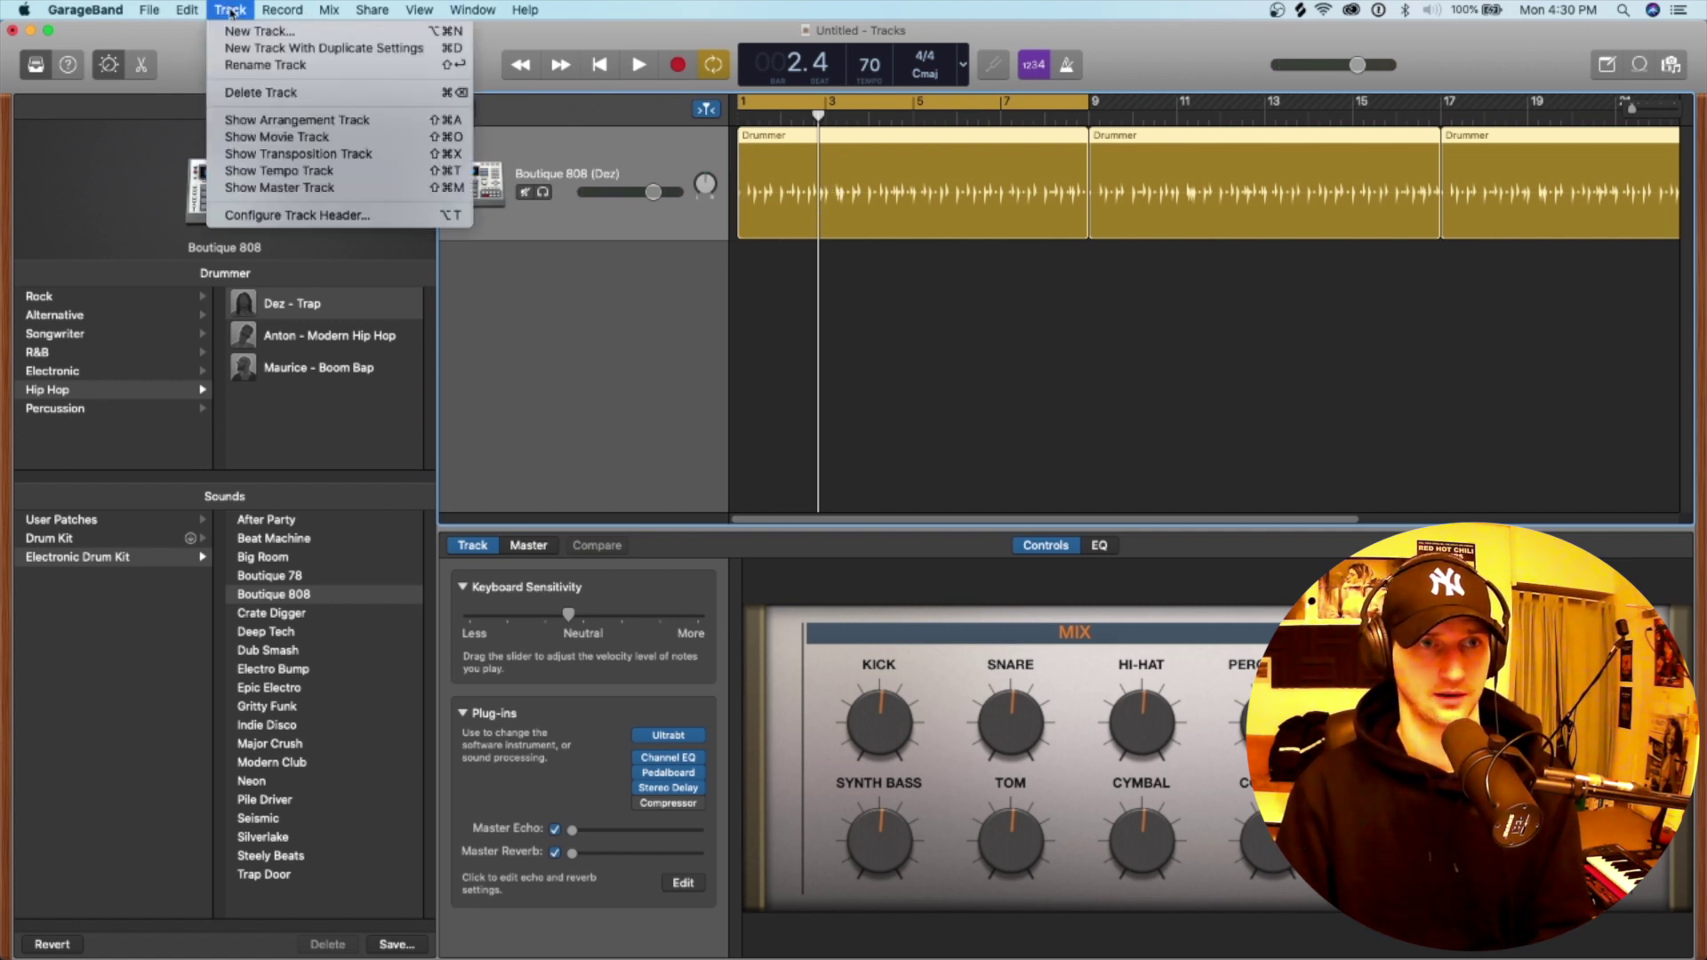
{"action": "left_click", "coordinate": [230, 41]}
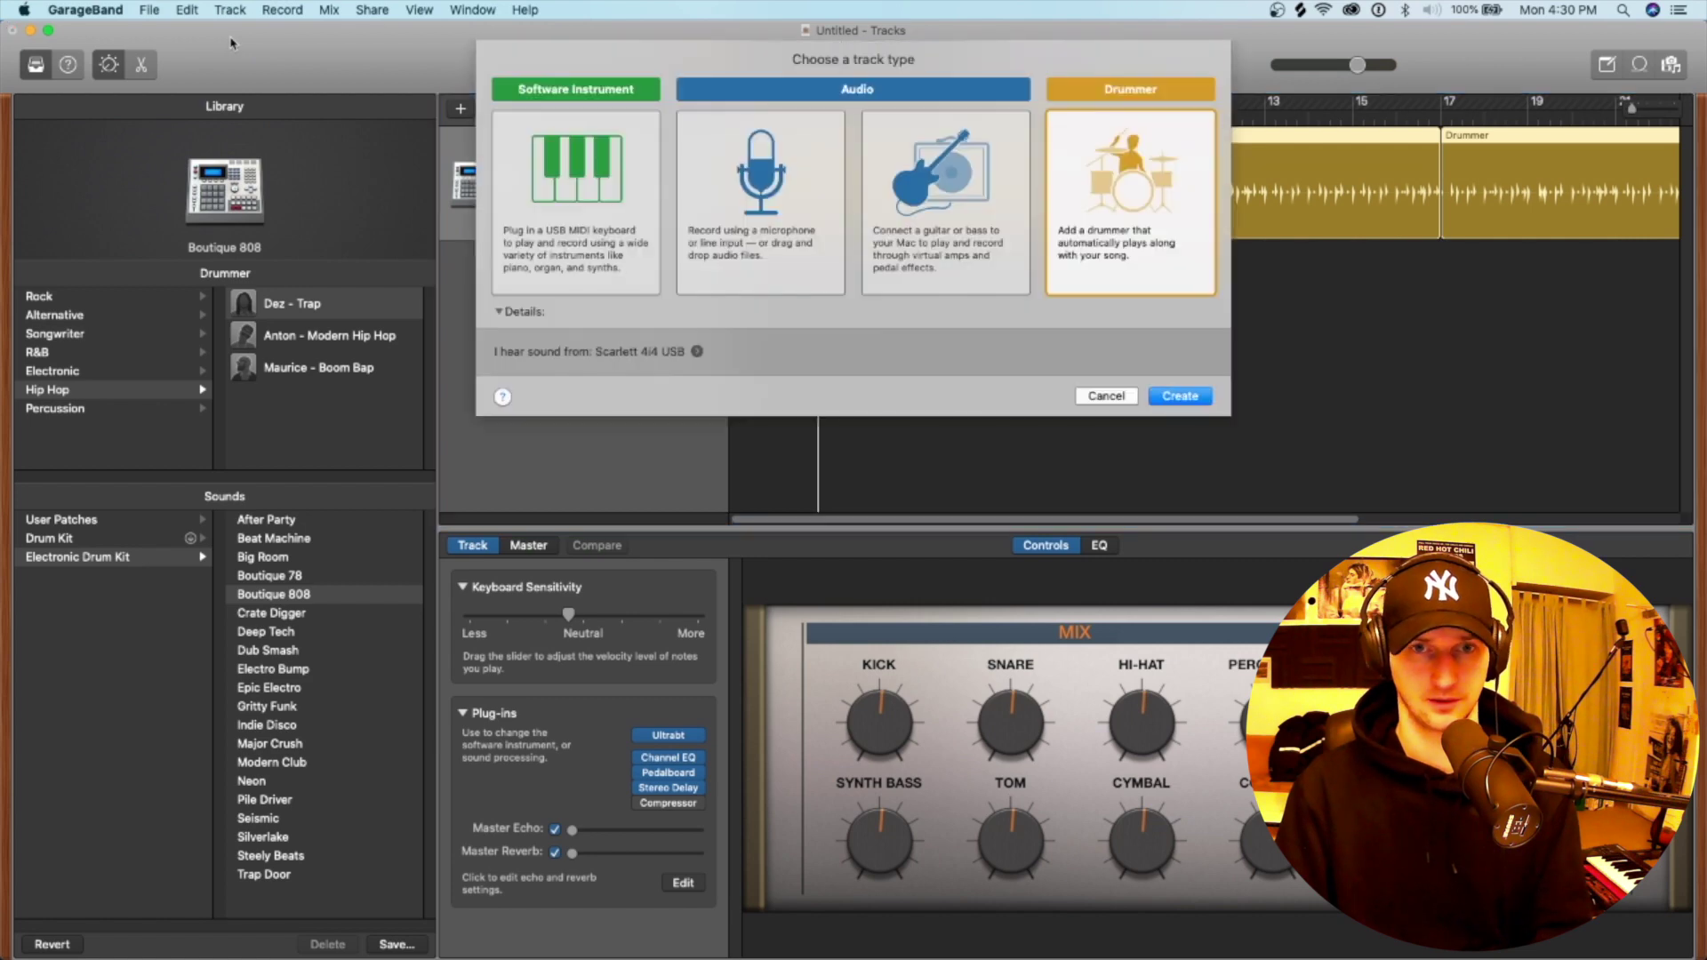
{"action": "left_click", "coordinate": [569, 237]}
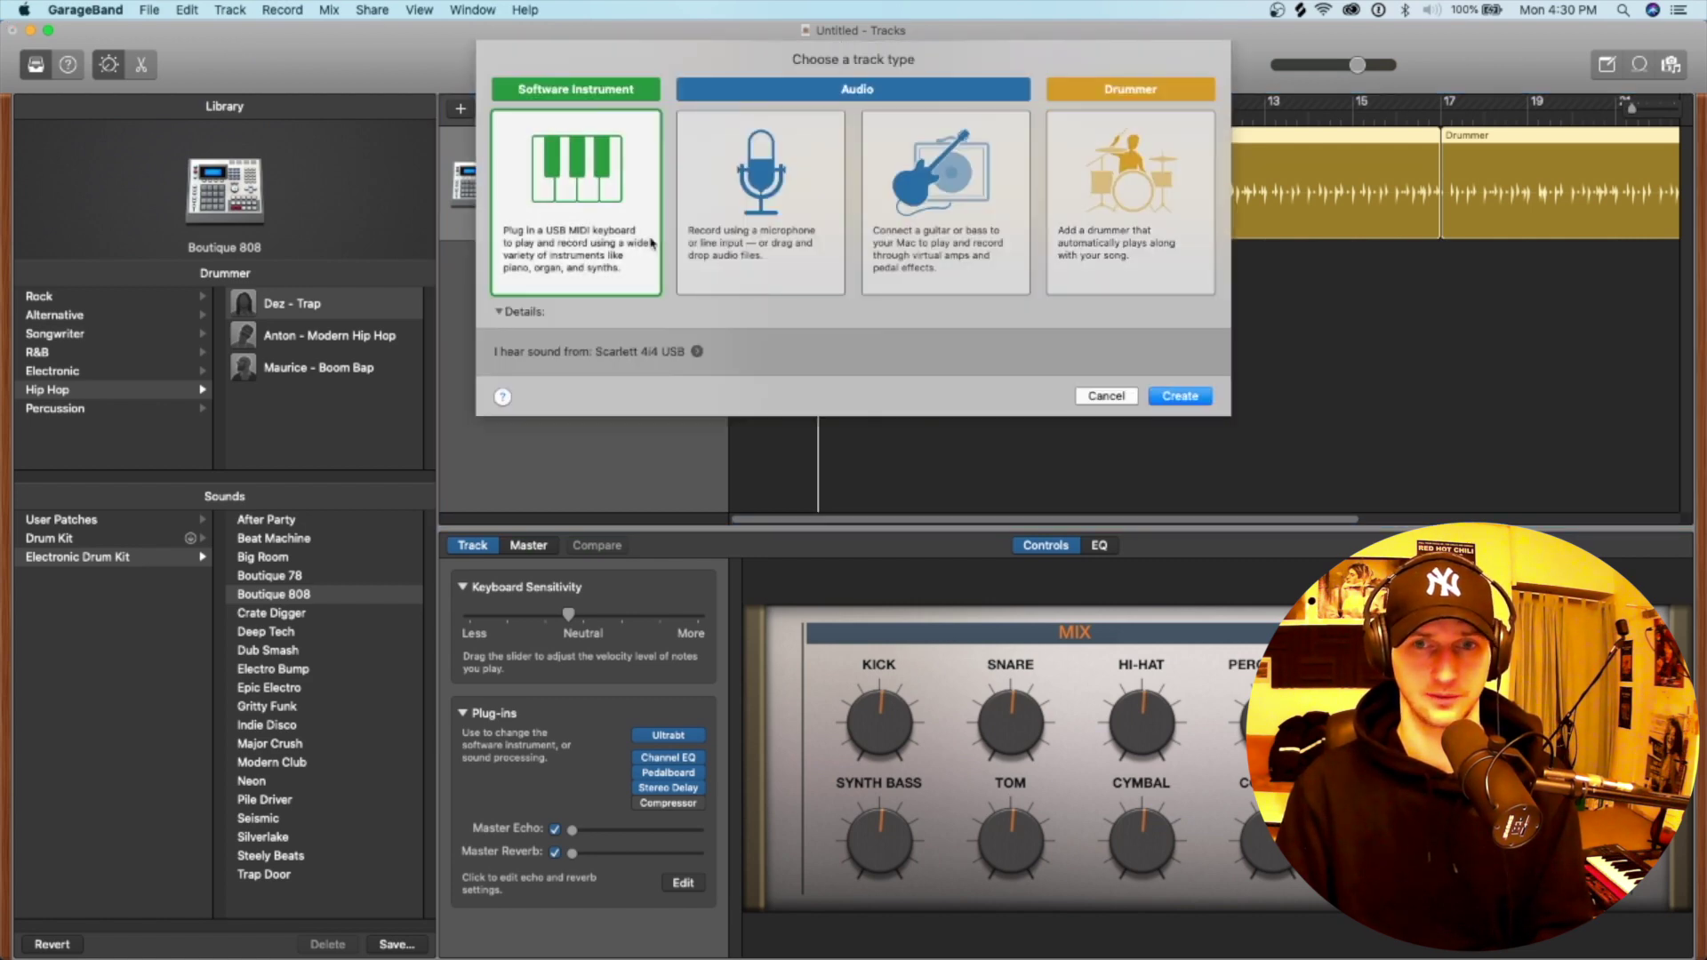
{"action": "left_click", "coordinate": [1175, 395]}
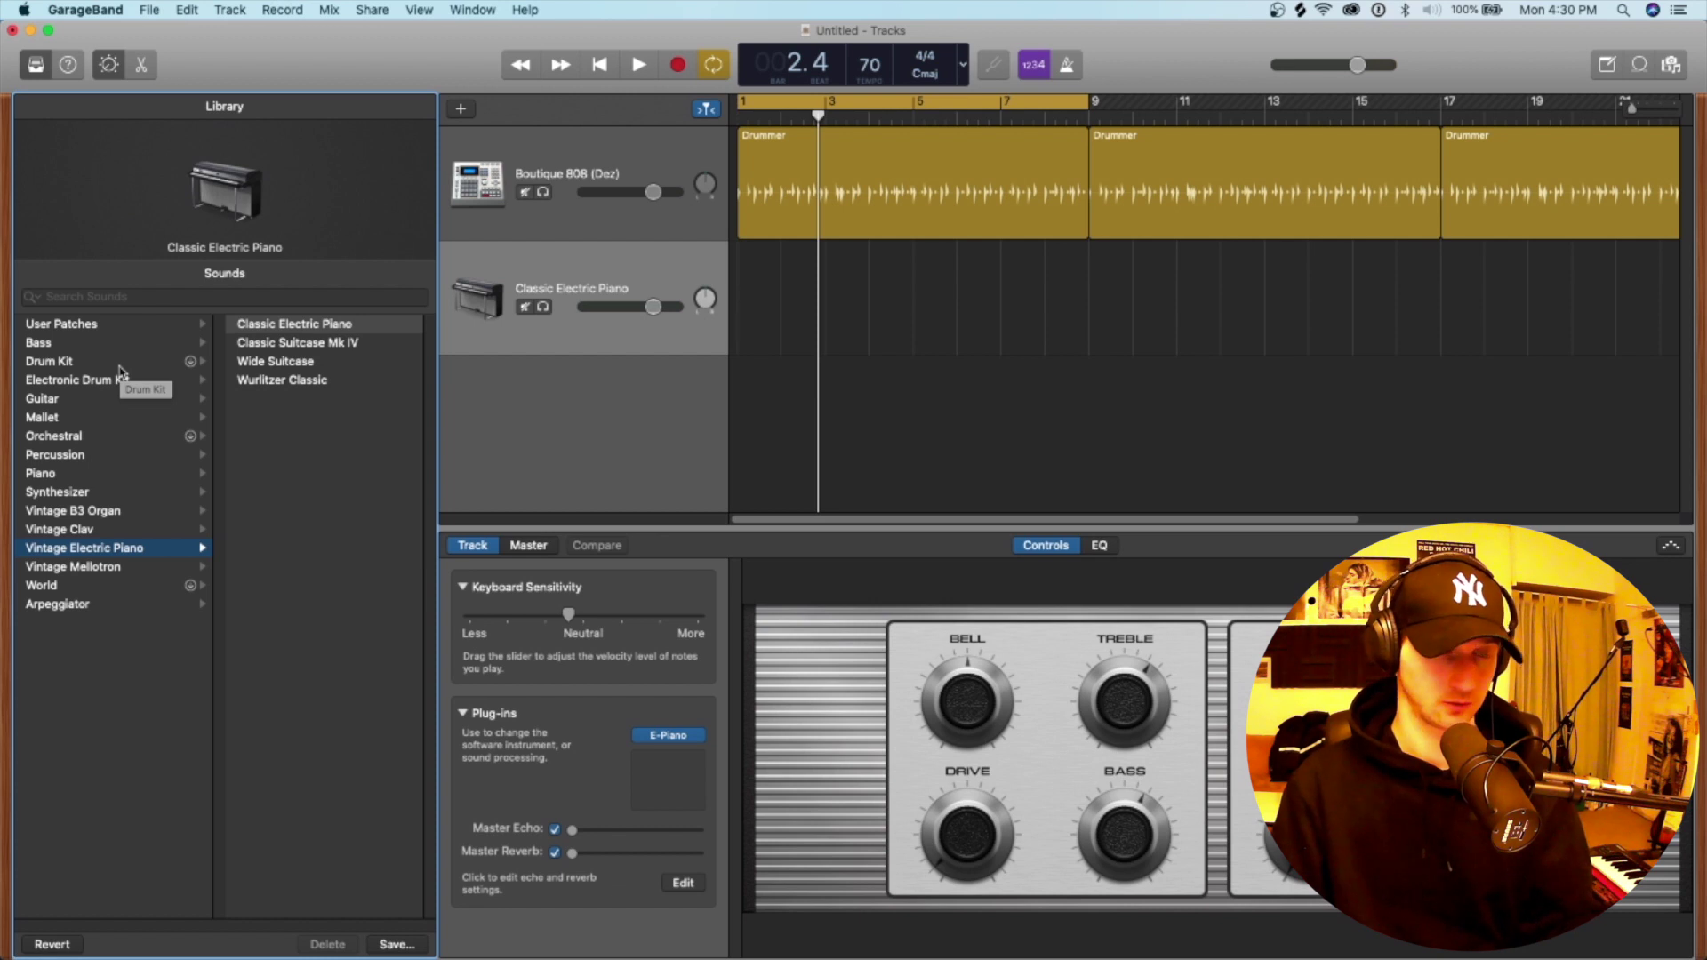
Assign the Boutique 808 electronic drum kit to the new software instrument track.
{"action": "left_click", "coordinate": [75, 364]}
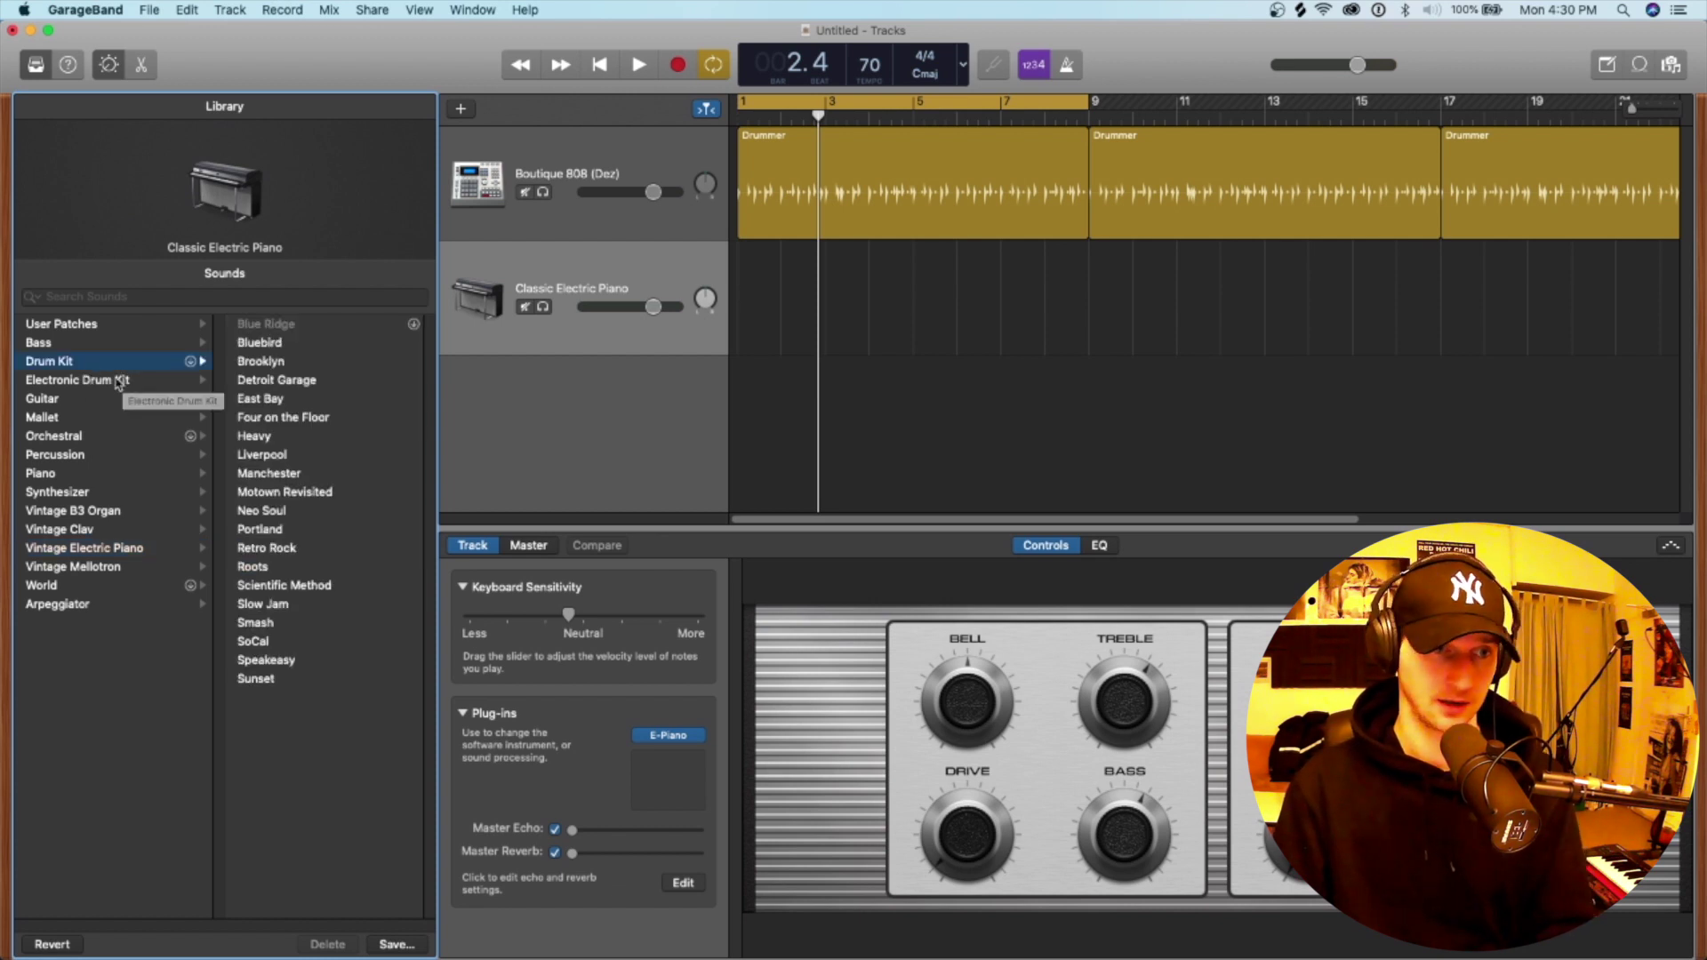
{"action": "left_click", "coordinate": [98, 383]}
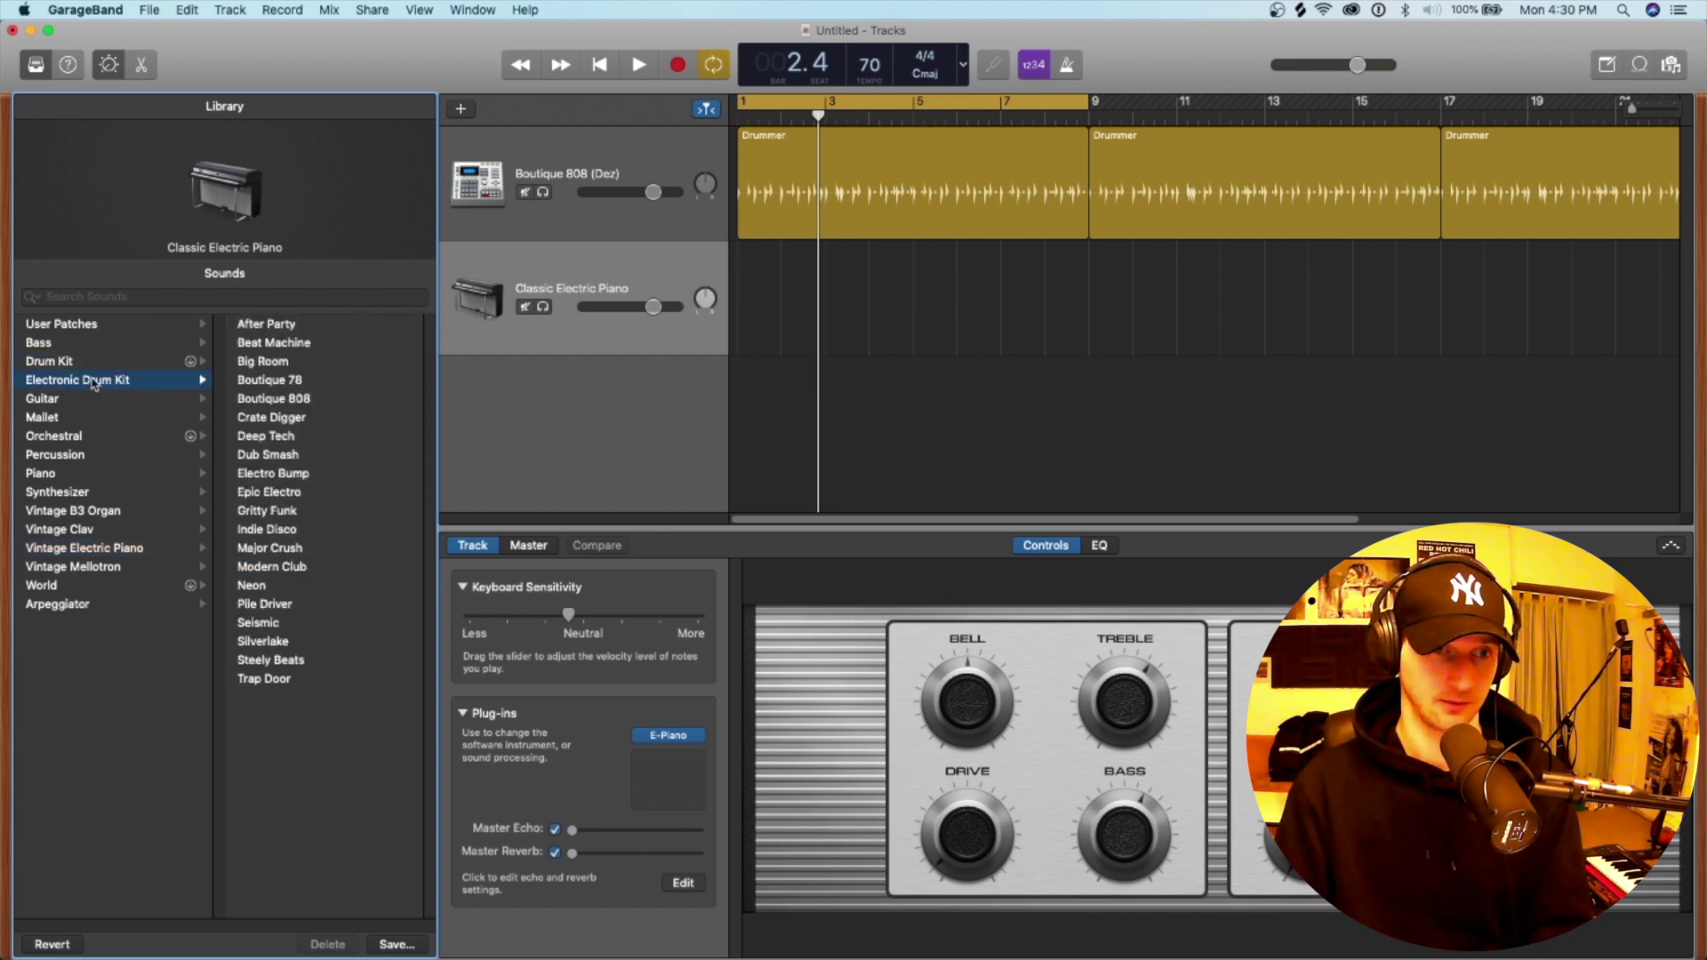
{"action": "left_click", "coordinate": [309, 401]}
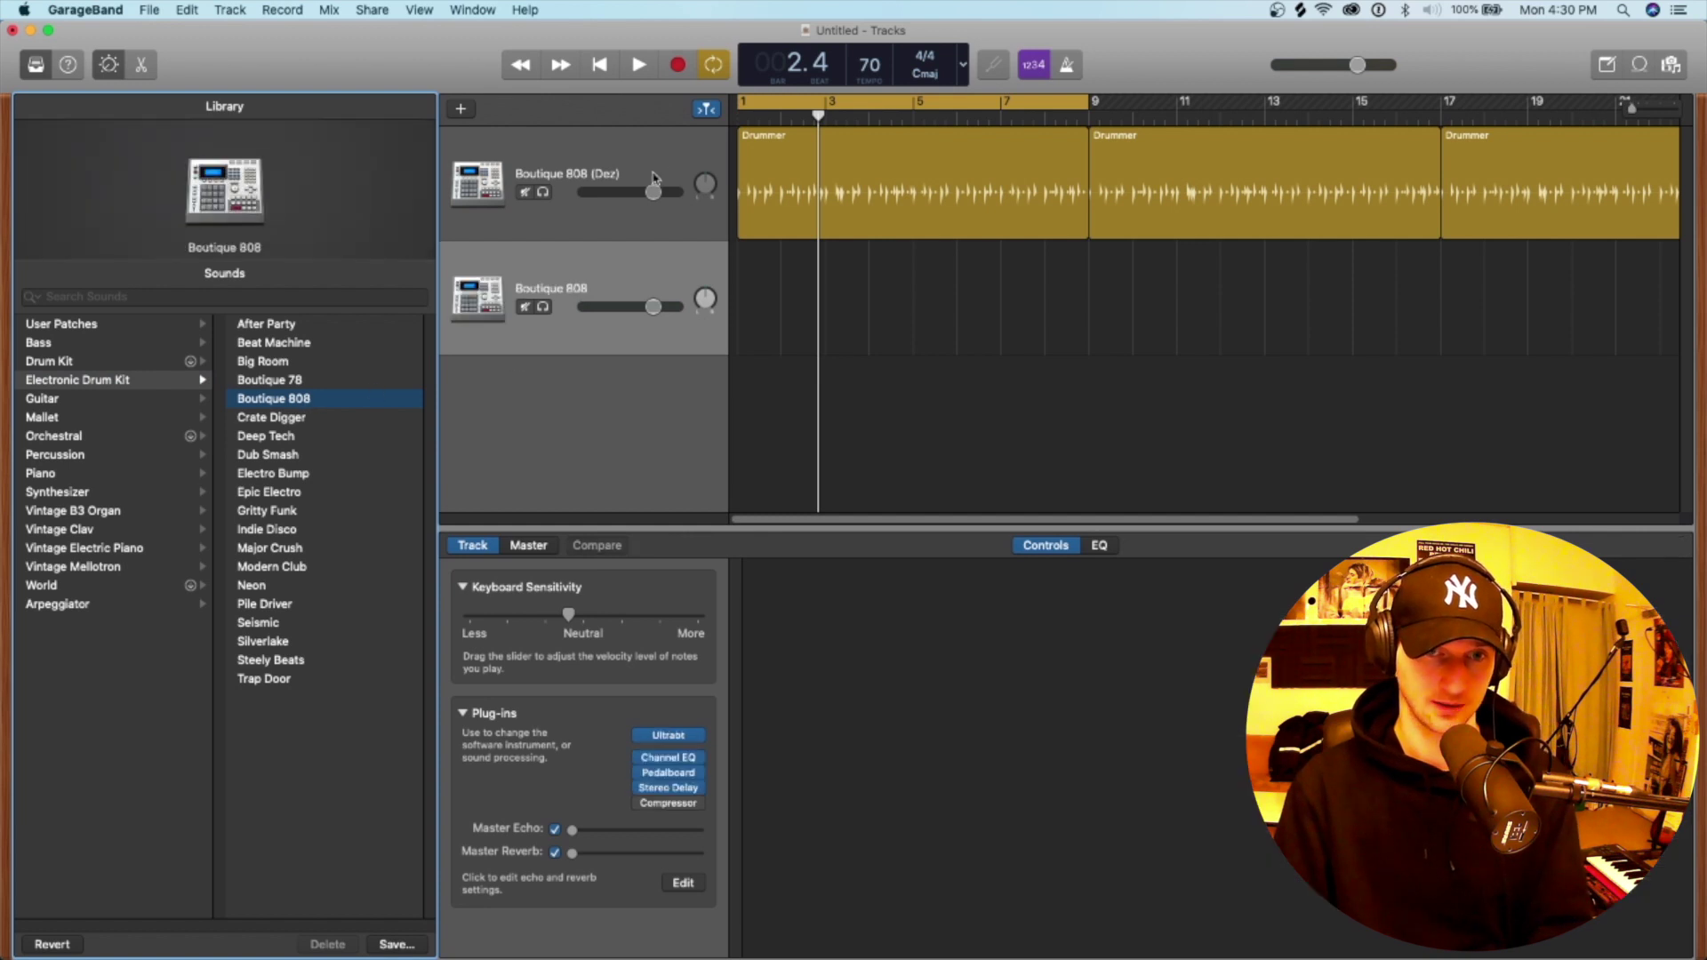
Listen briefly to the Drummer beat and stop playback.
{"action": "left_click", "coordinate": [762, 307]}
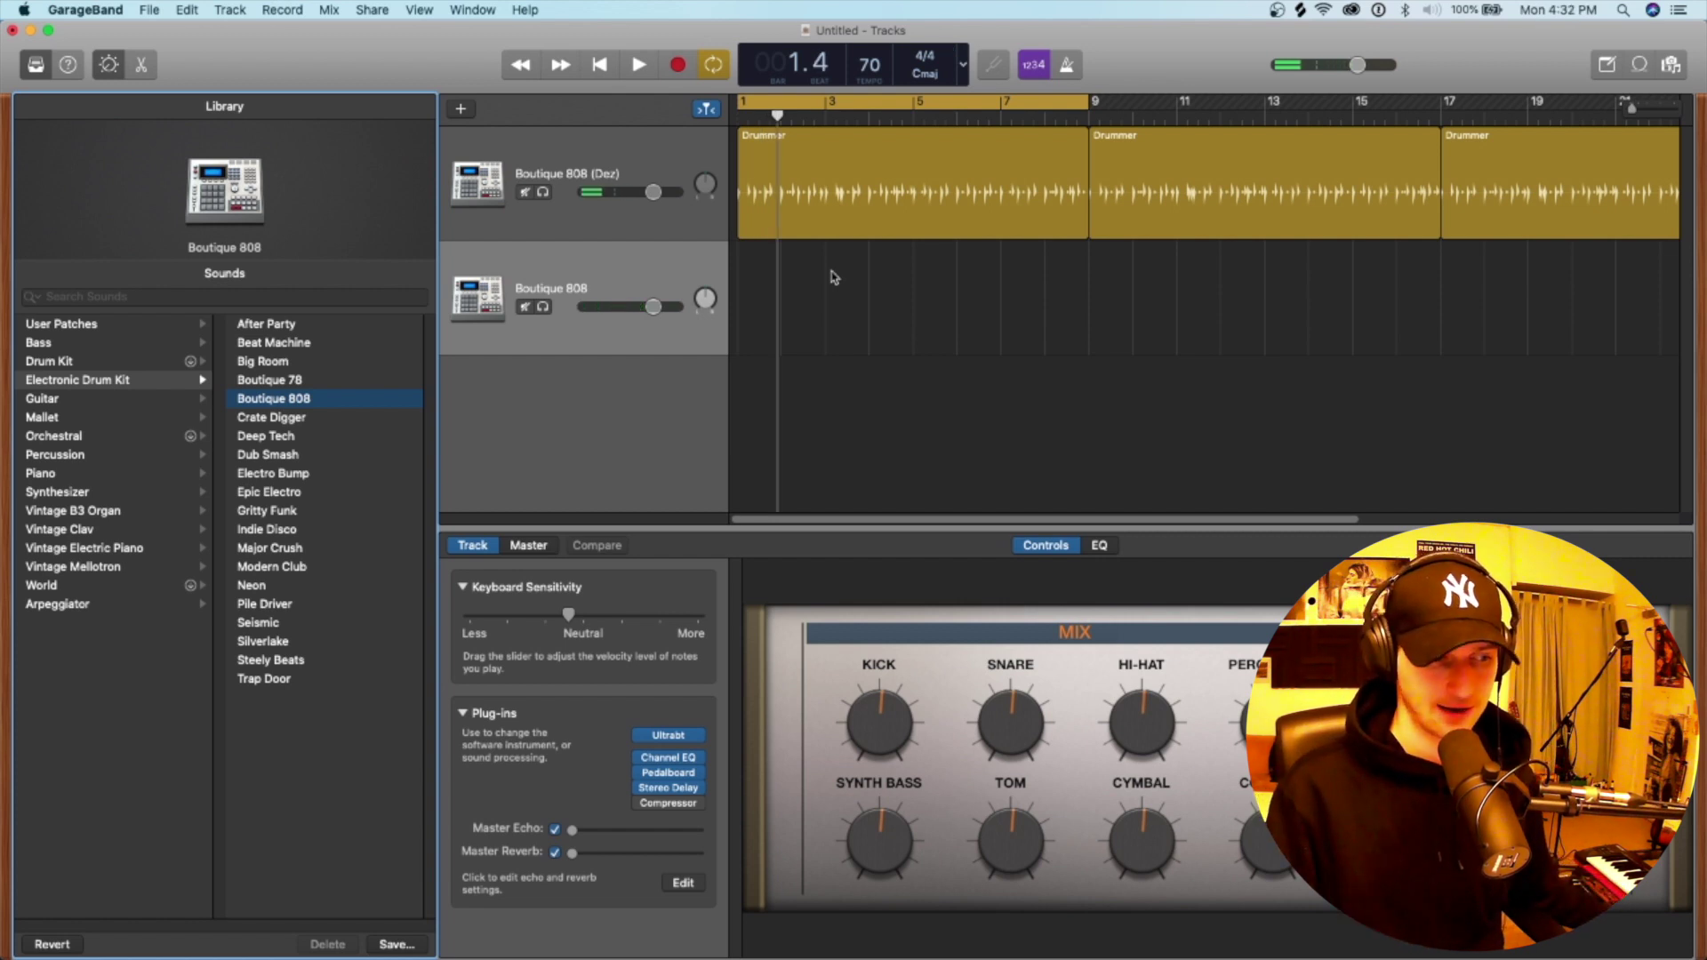
{"action": "key", "text": "space"}
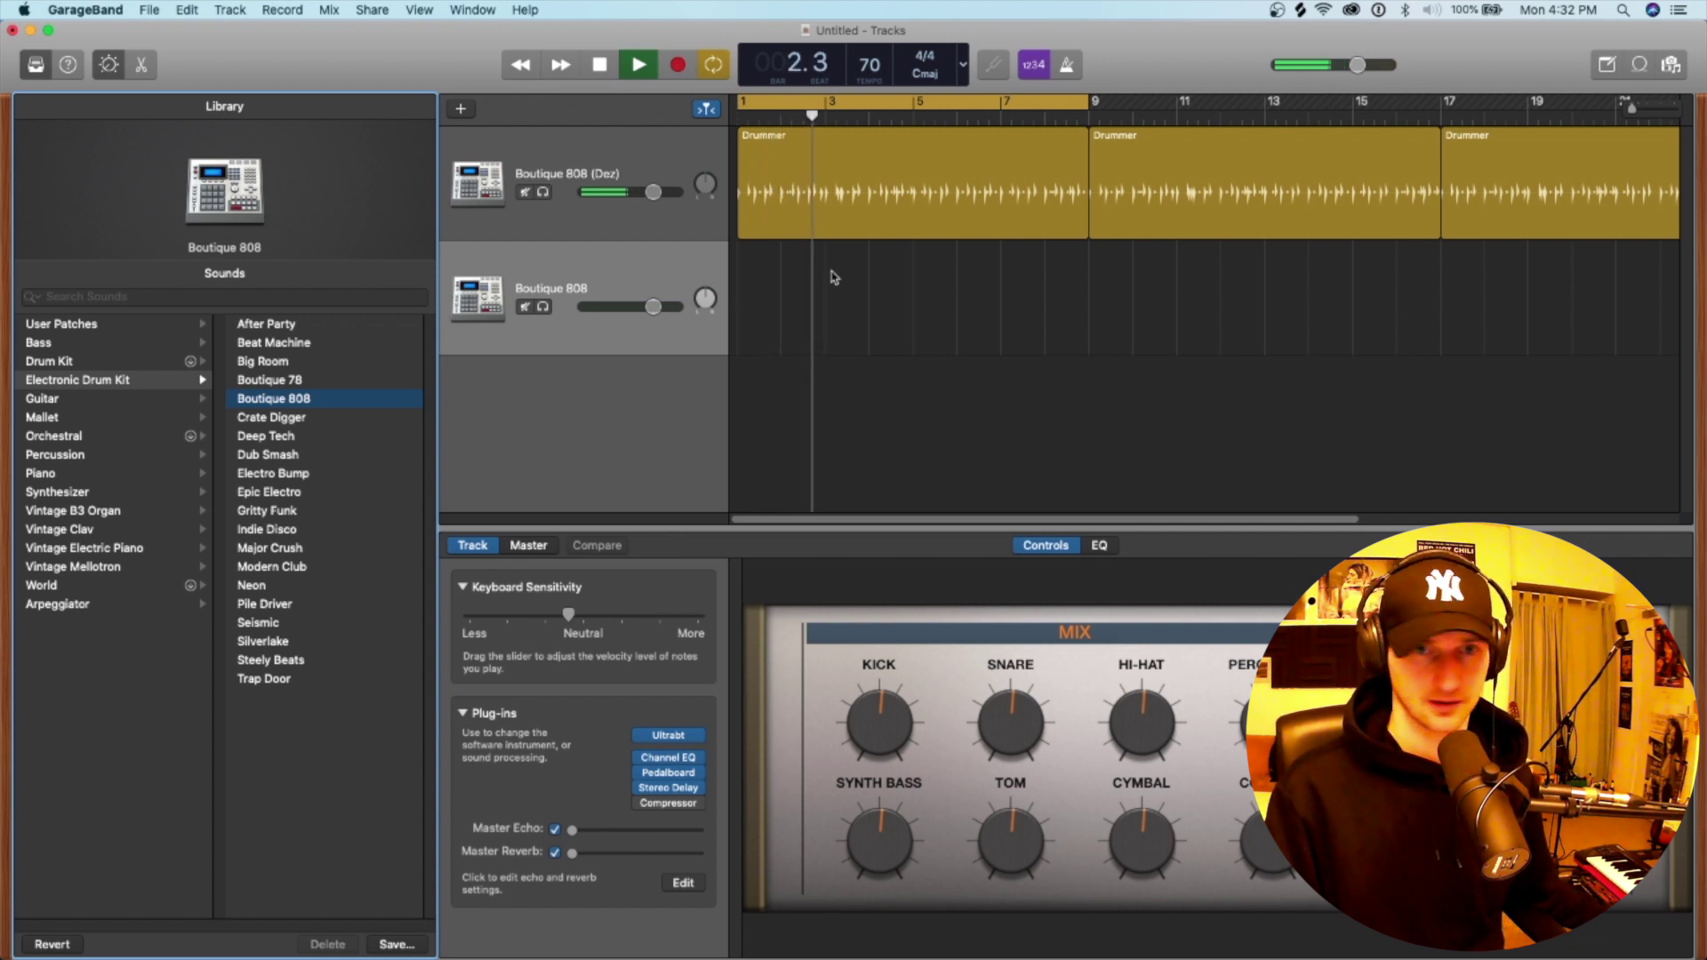
{"action": "key", "text": "space"}
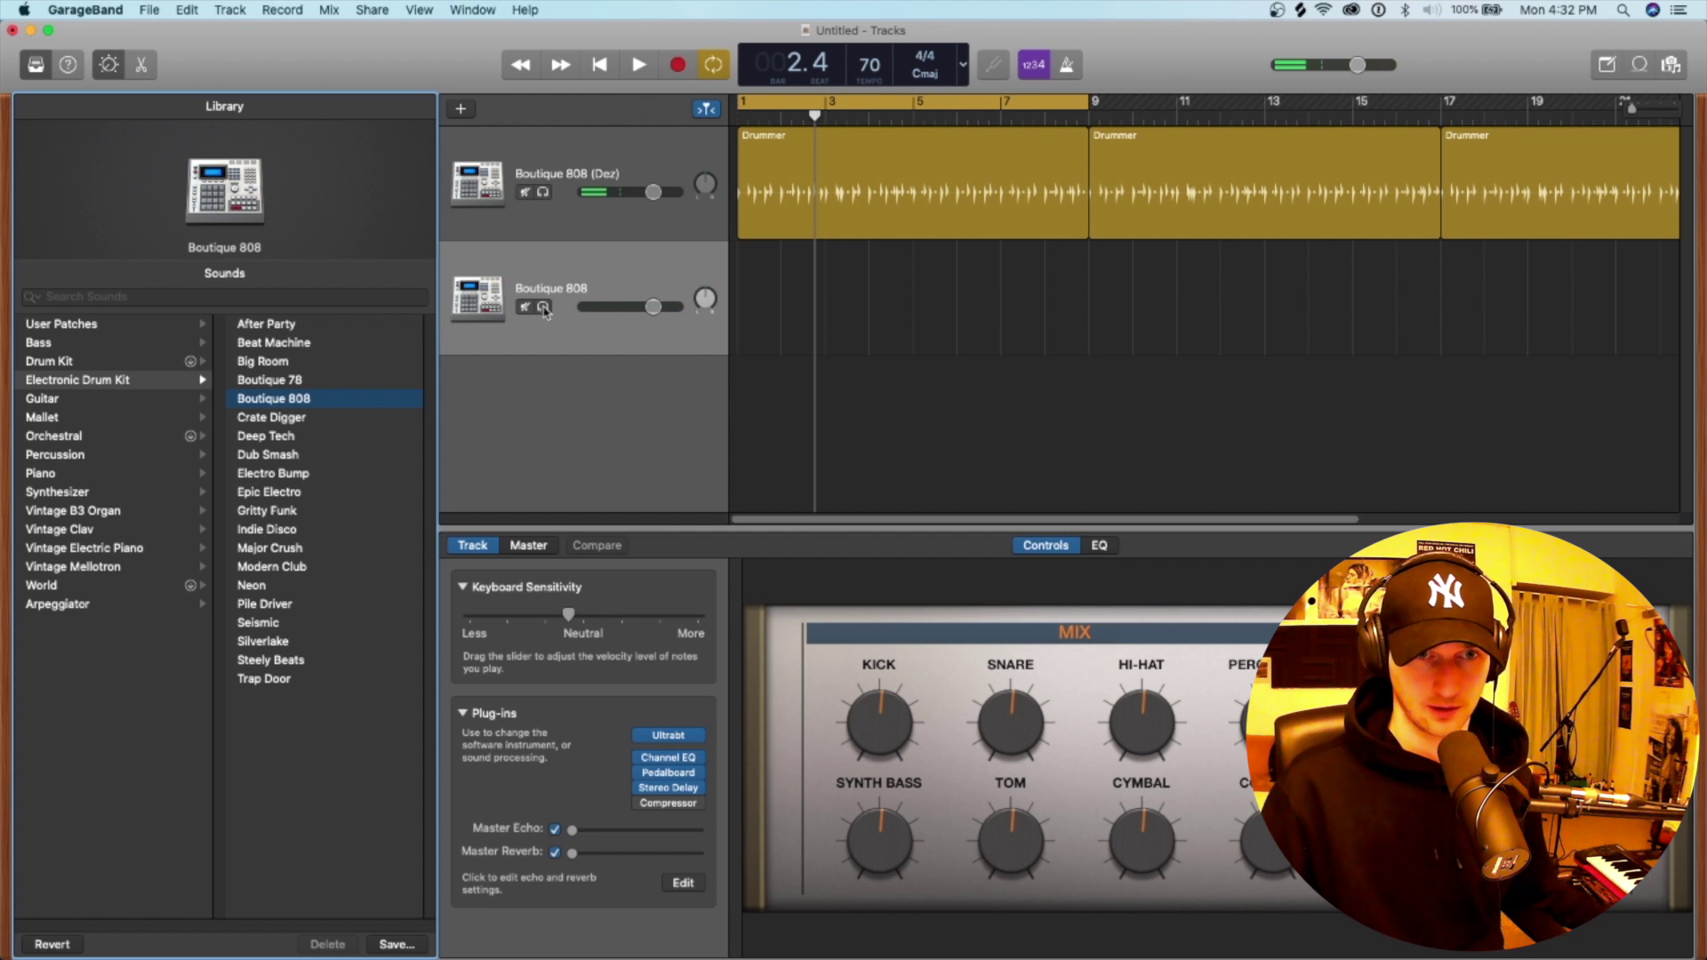
Record a two-bar drum pattern on the new Boutique 808 track, starting from bar 1 over the Drummer beat.
{"action": "left_click", "coordinate": [592, 268]}
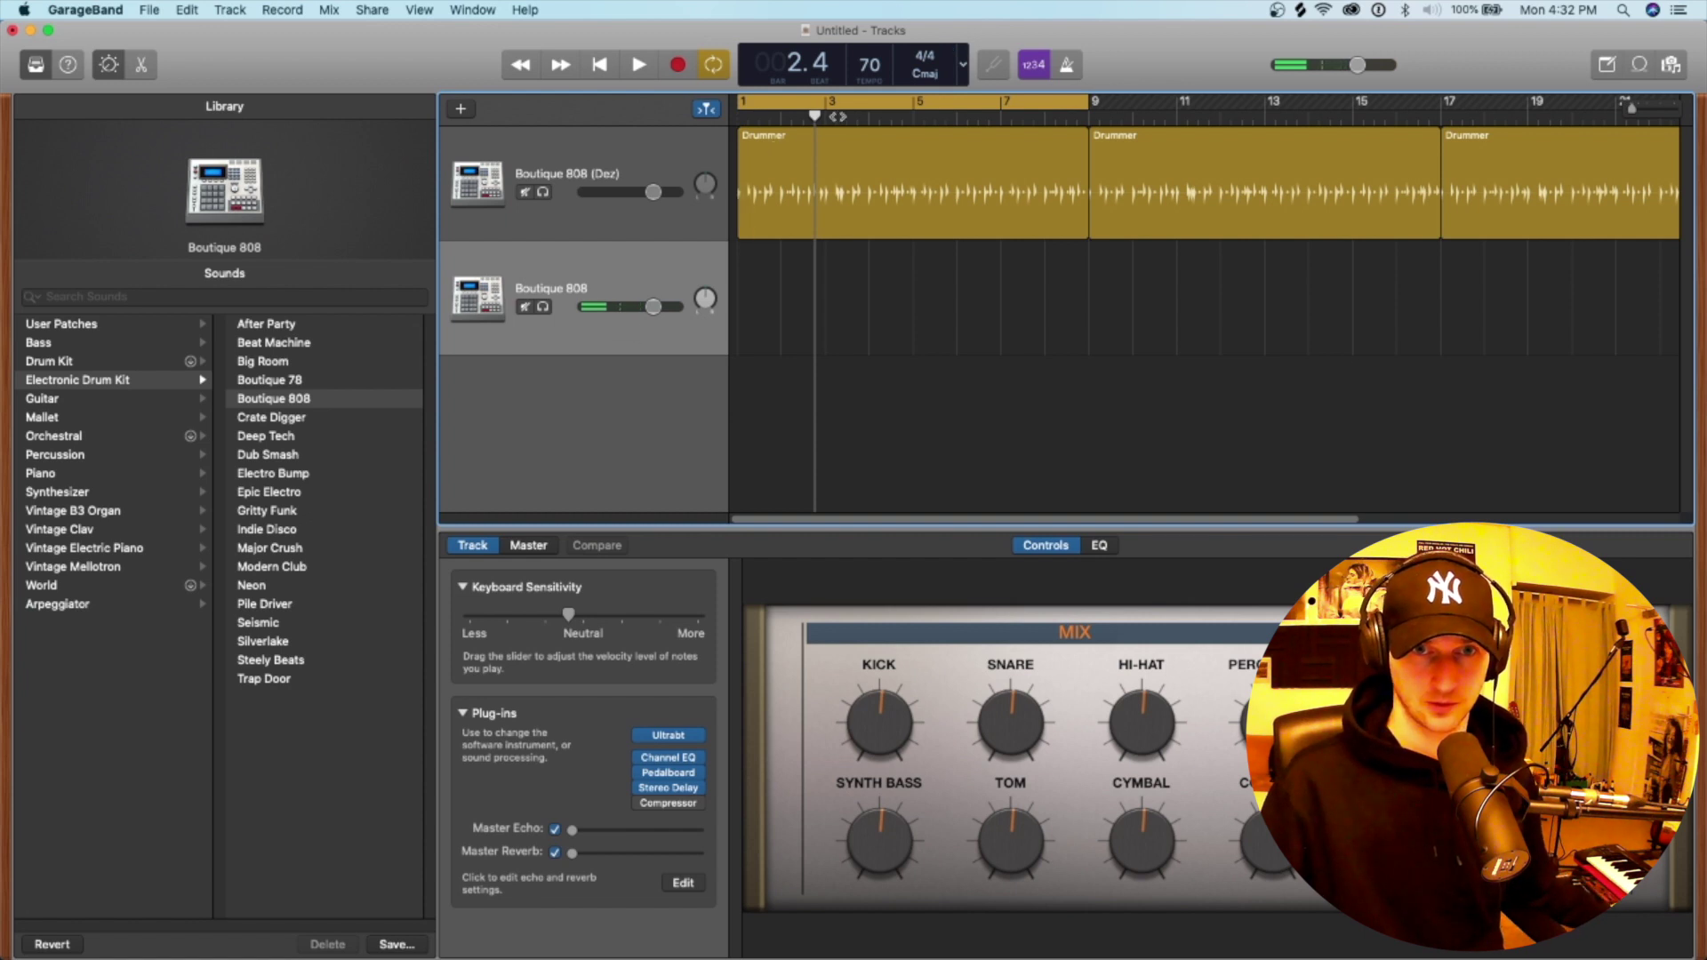
{"action": "left_click", "coordinate": [735, 115]}
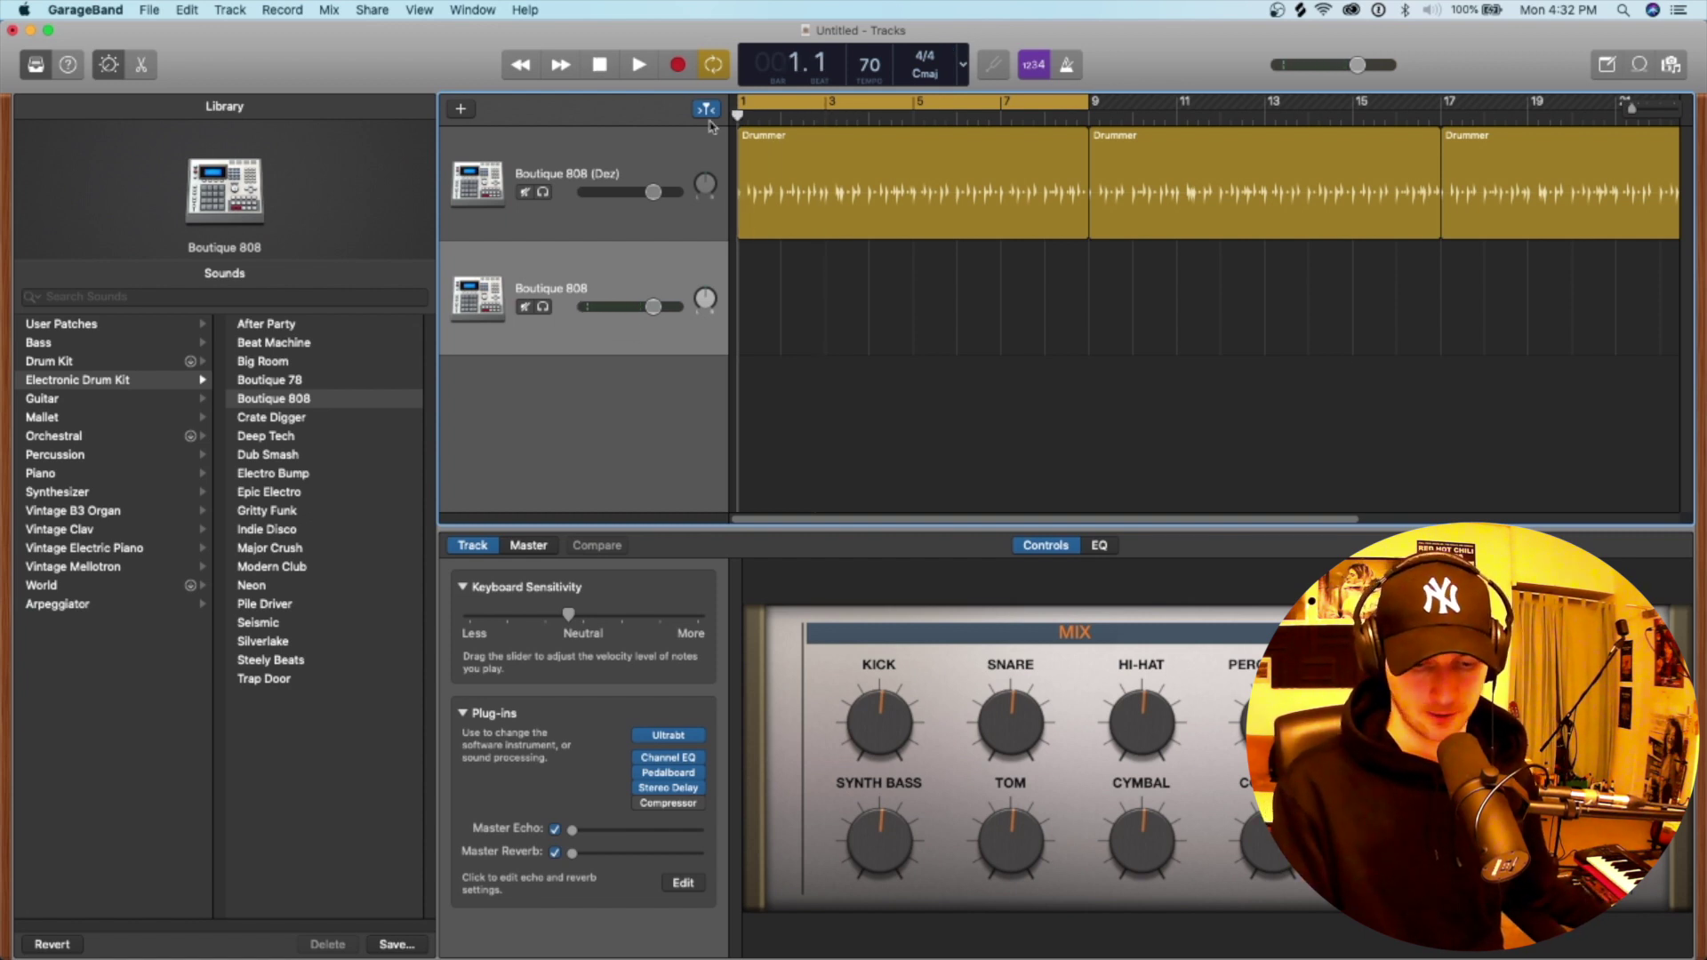
{"action": "key", "text": "r"}
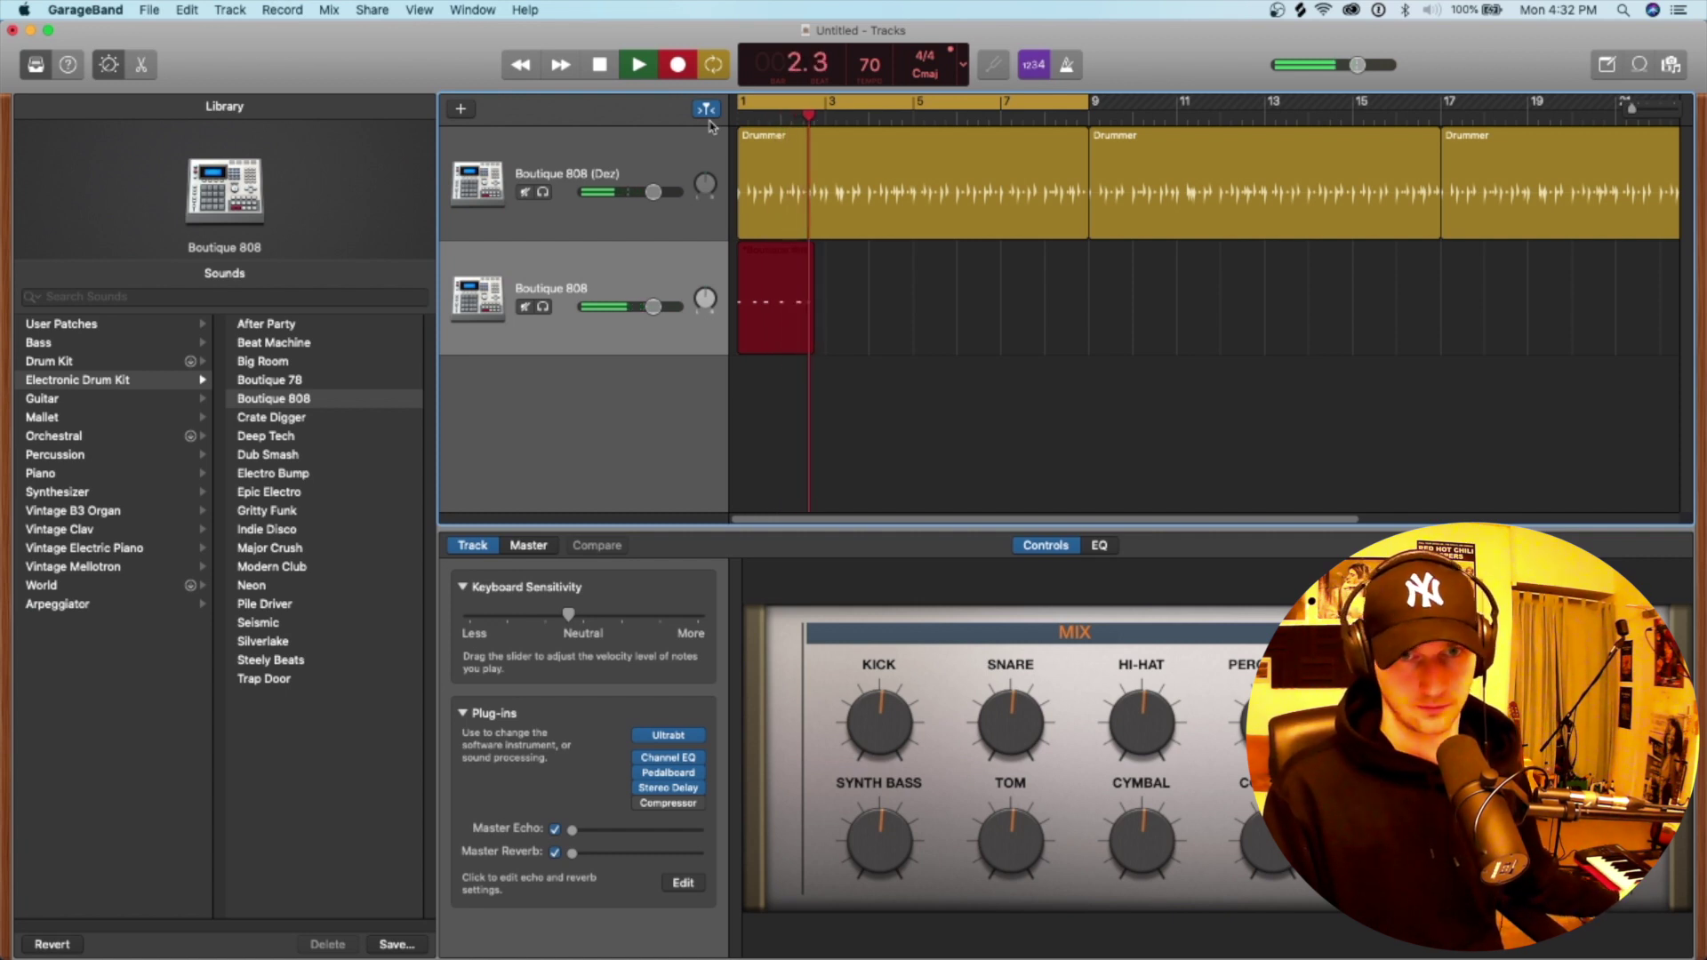
{"action": "key", "text": "space"}
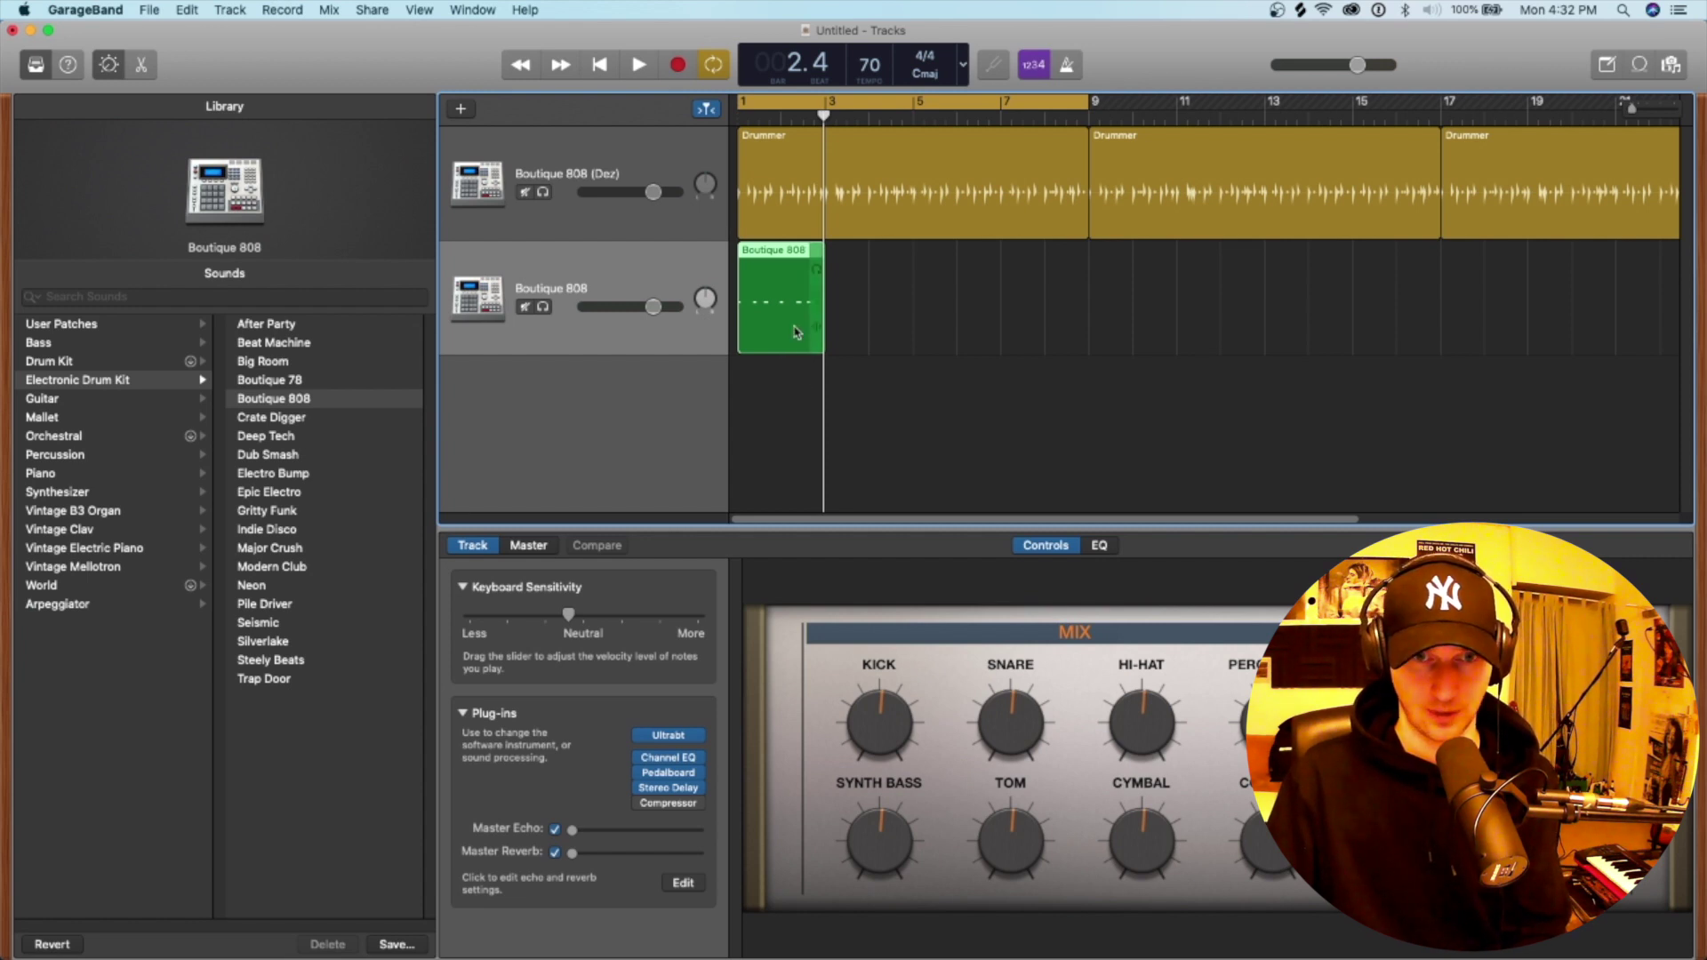
Open the recorded Boutique 808 region in an enlarged Piano Roll and inspect how its notes sit against the grid.
{"action": "double_click", "coordinate": [795, 331]}
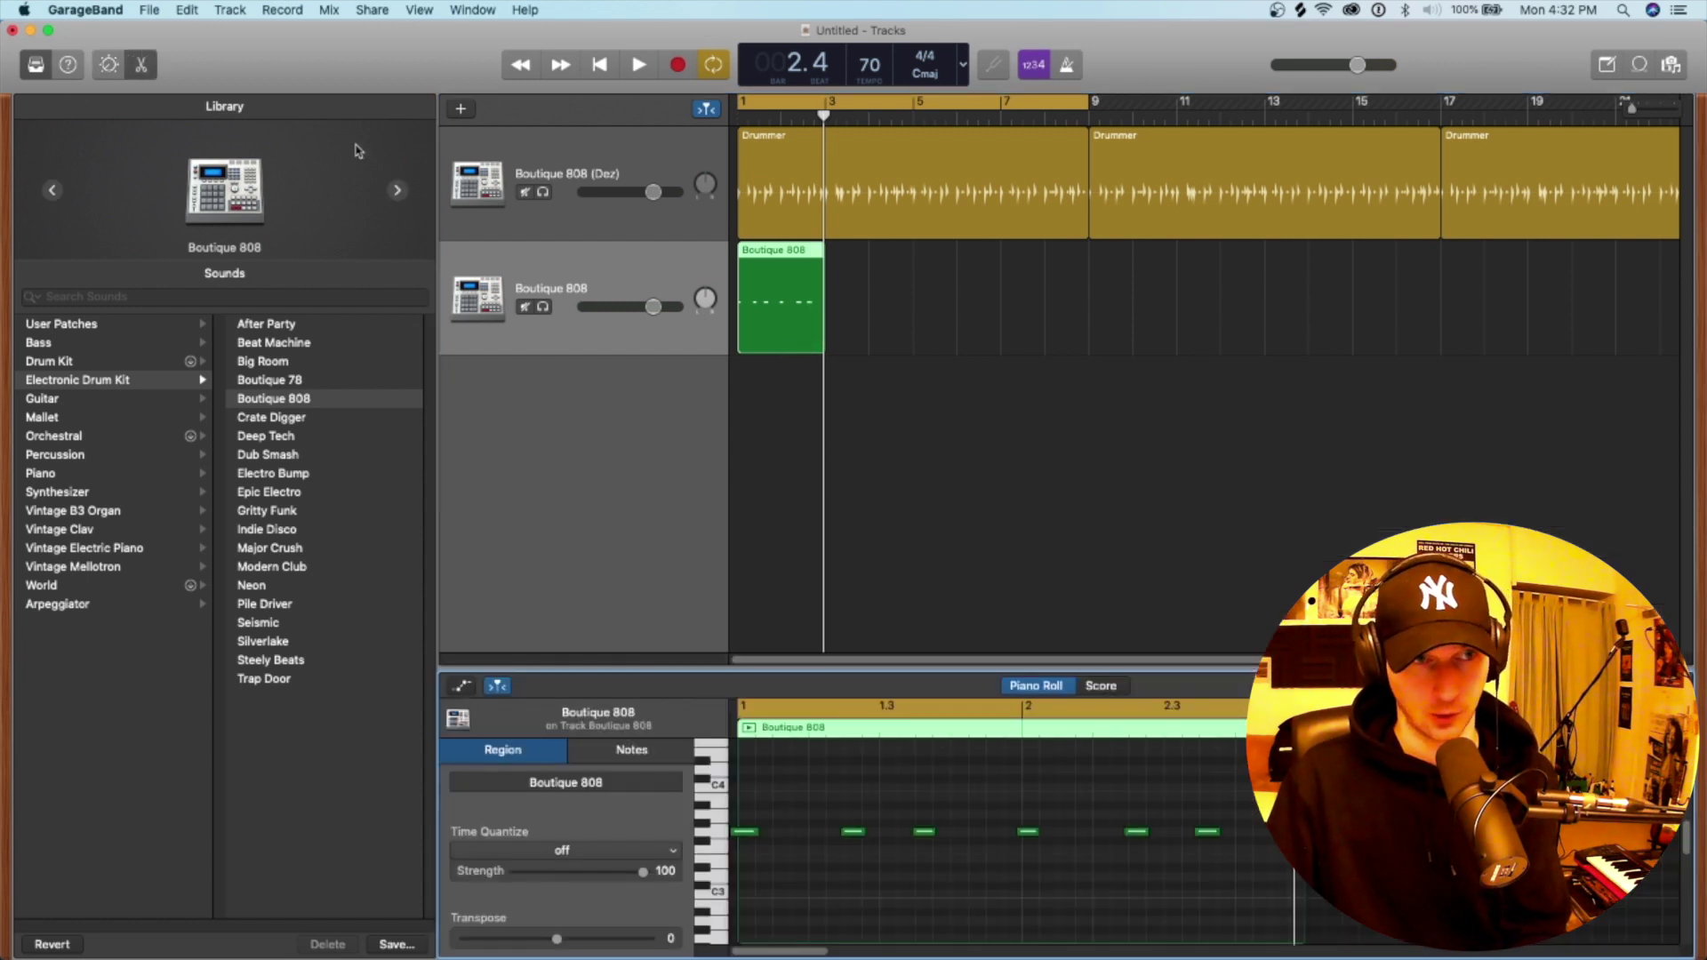
{"action": "left_click_drag", "start_coordinate": [989, 665], "coordinate": [976, 456]}
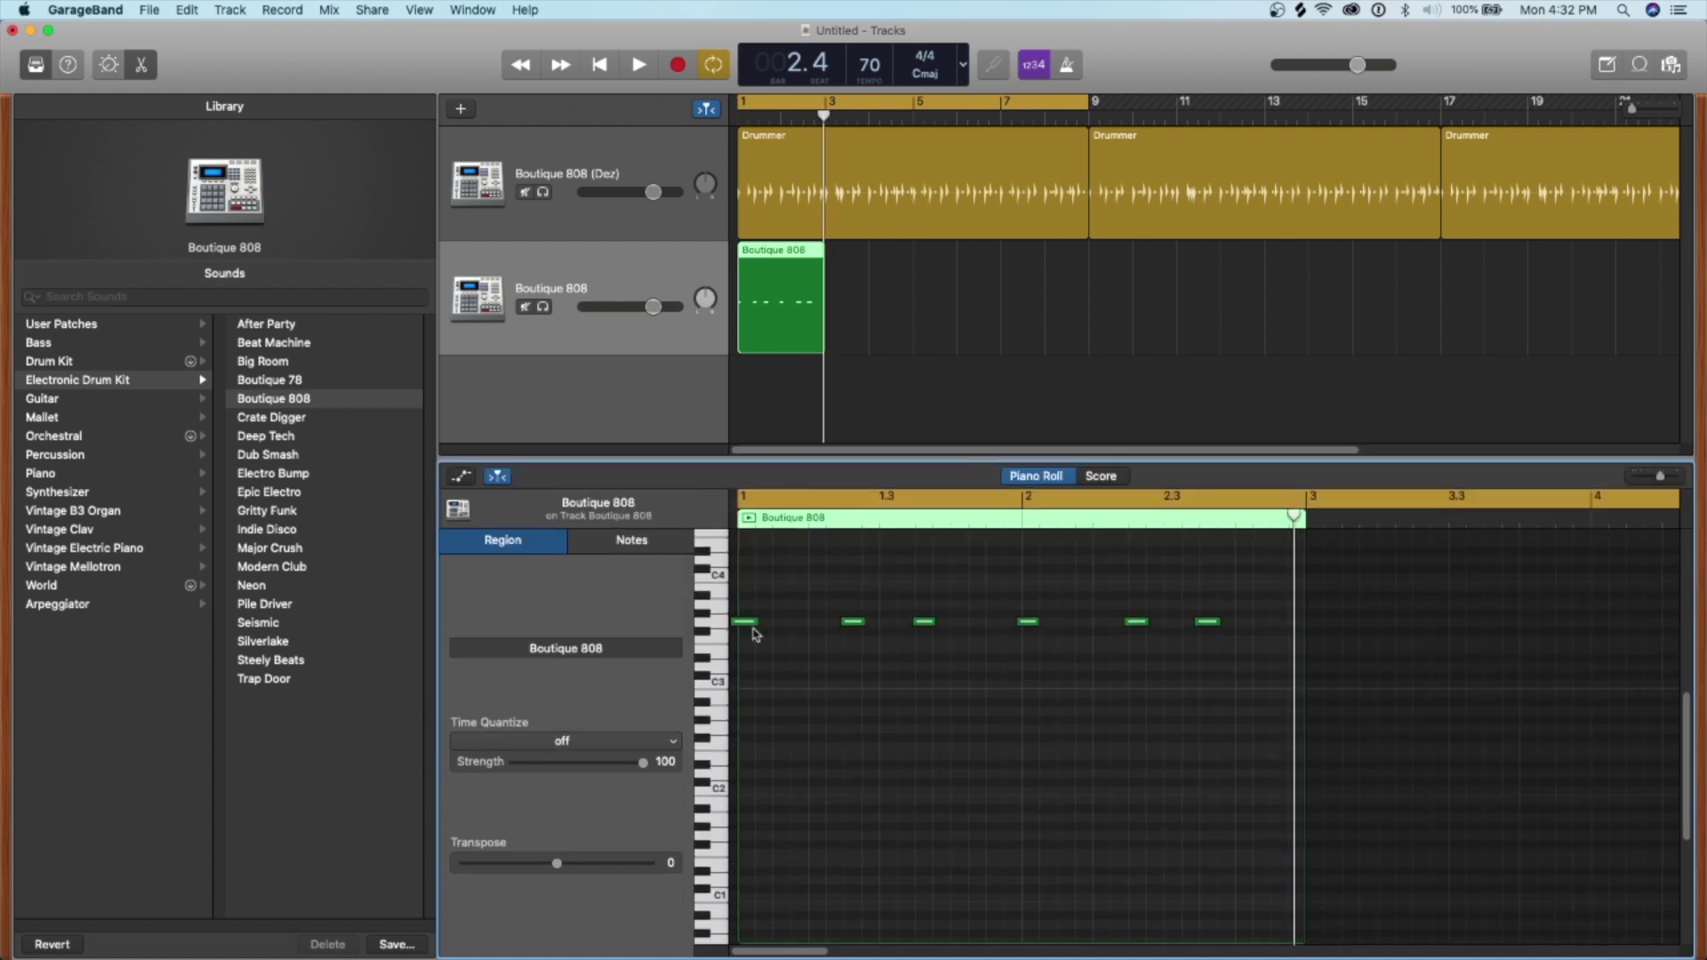
{"action": "left_click", "coordinate": [753, 626]}
{"action": "left_click", "coordinate": [855, 623]}
{"action": "left_click", "coordinate": [929, 624]}
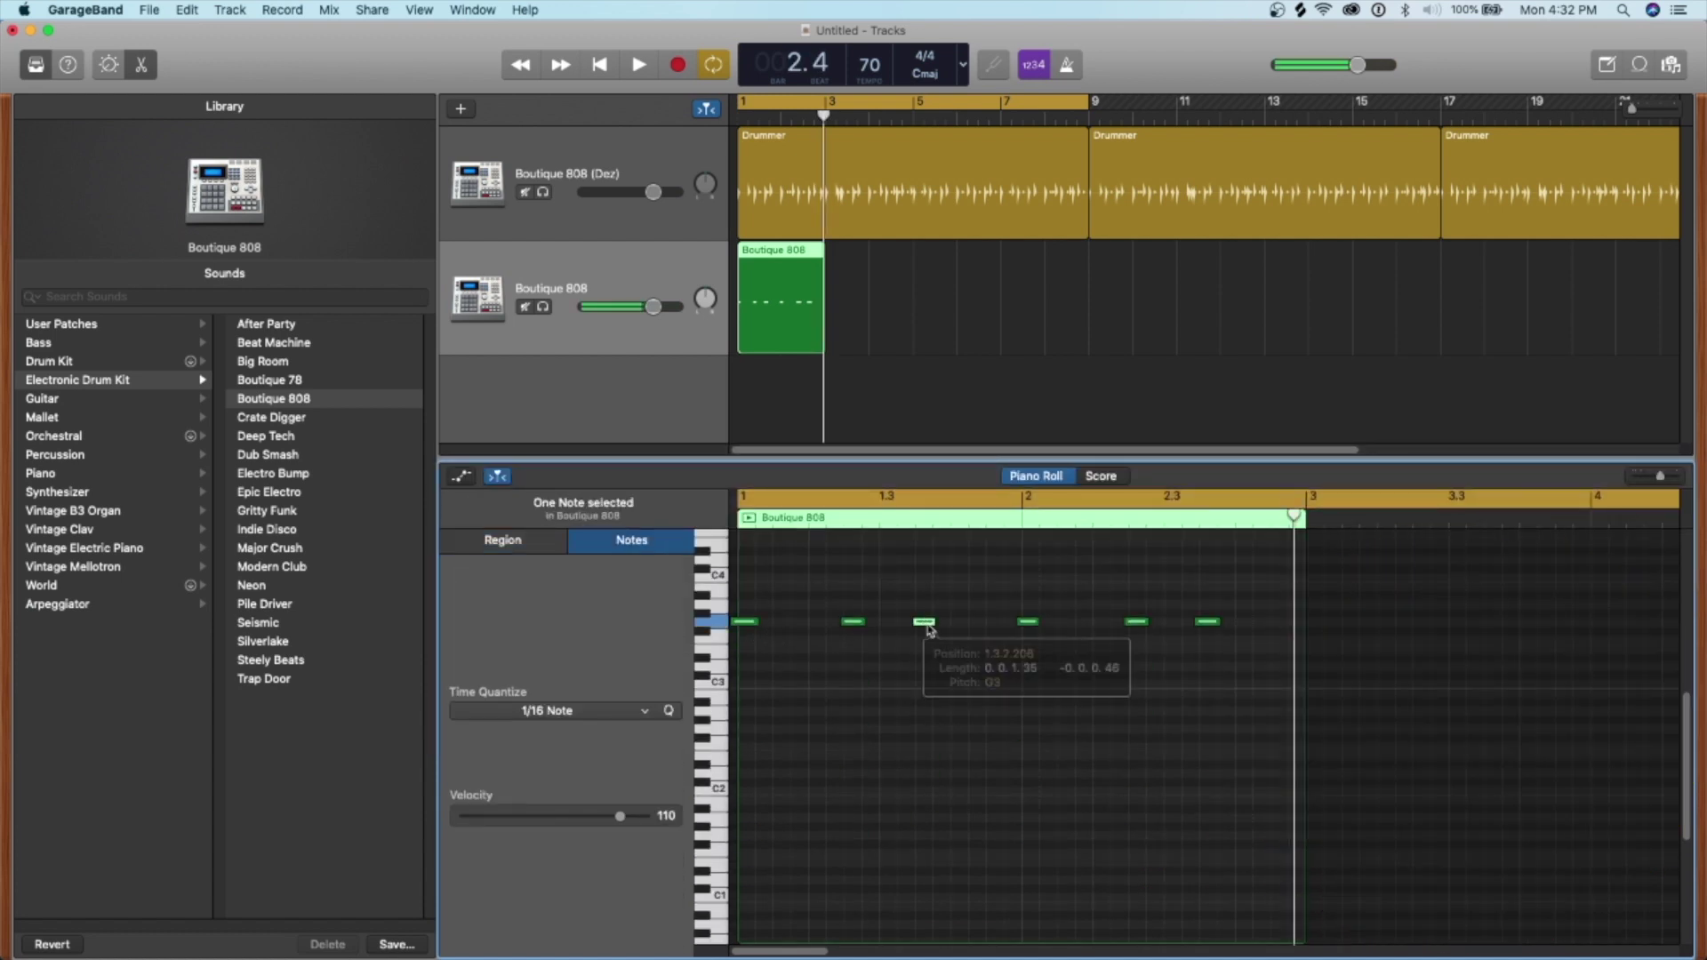
{"action": "key", "text": "super+Right"}
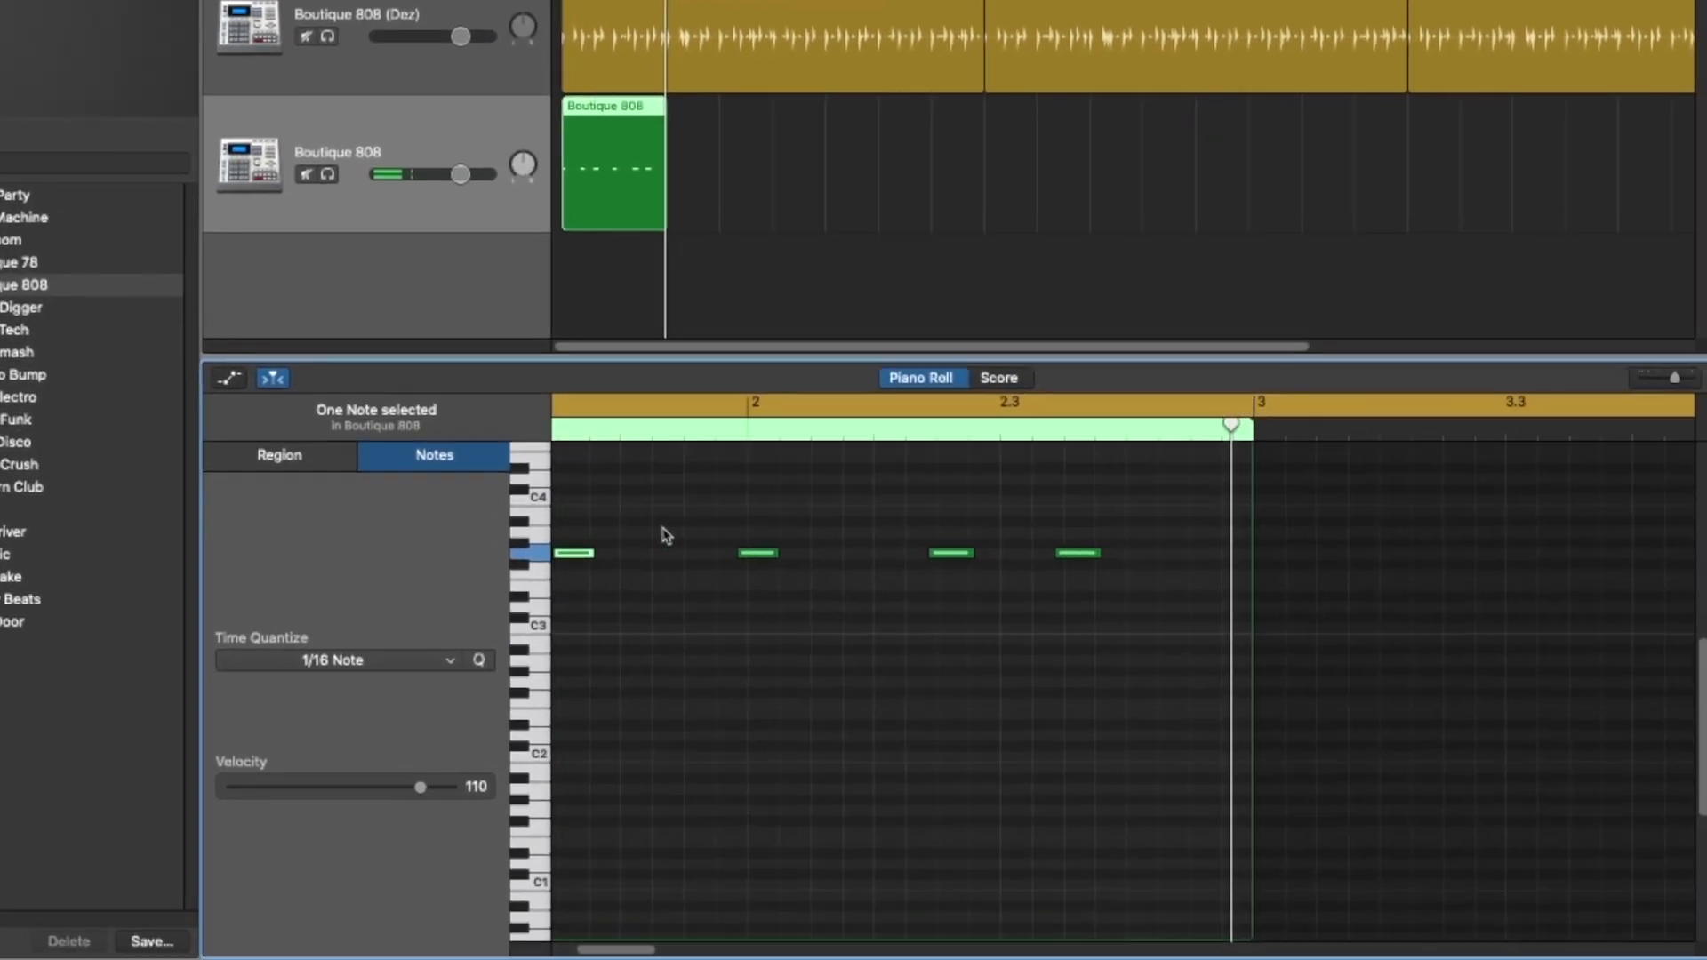
{"action": "scroll", "coordinate": [694, 539], "scroll_direction": "left", "scroll_amount": 5}
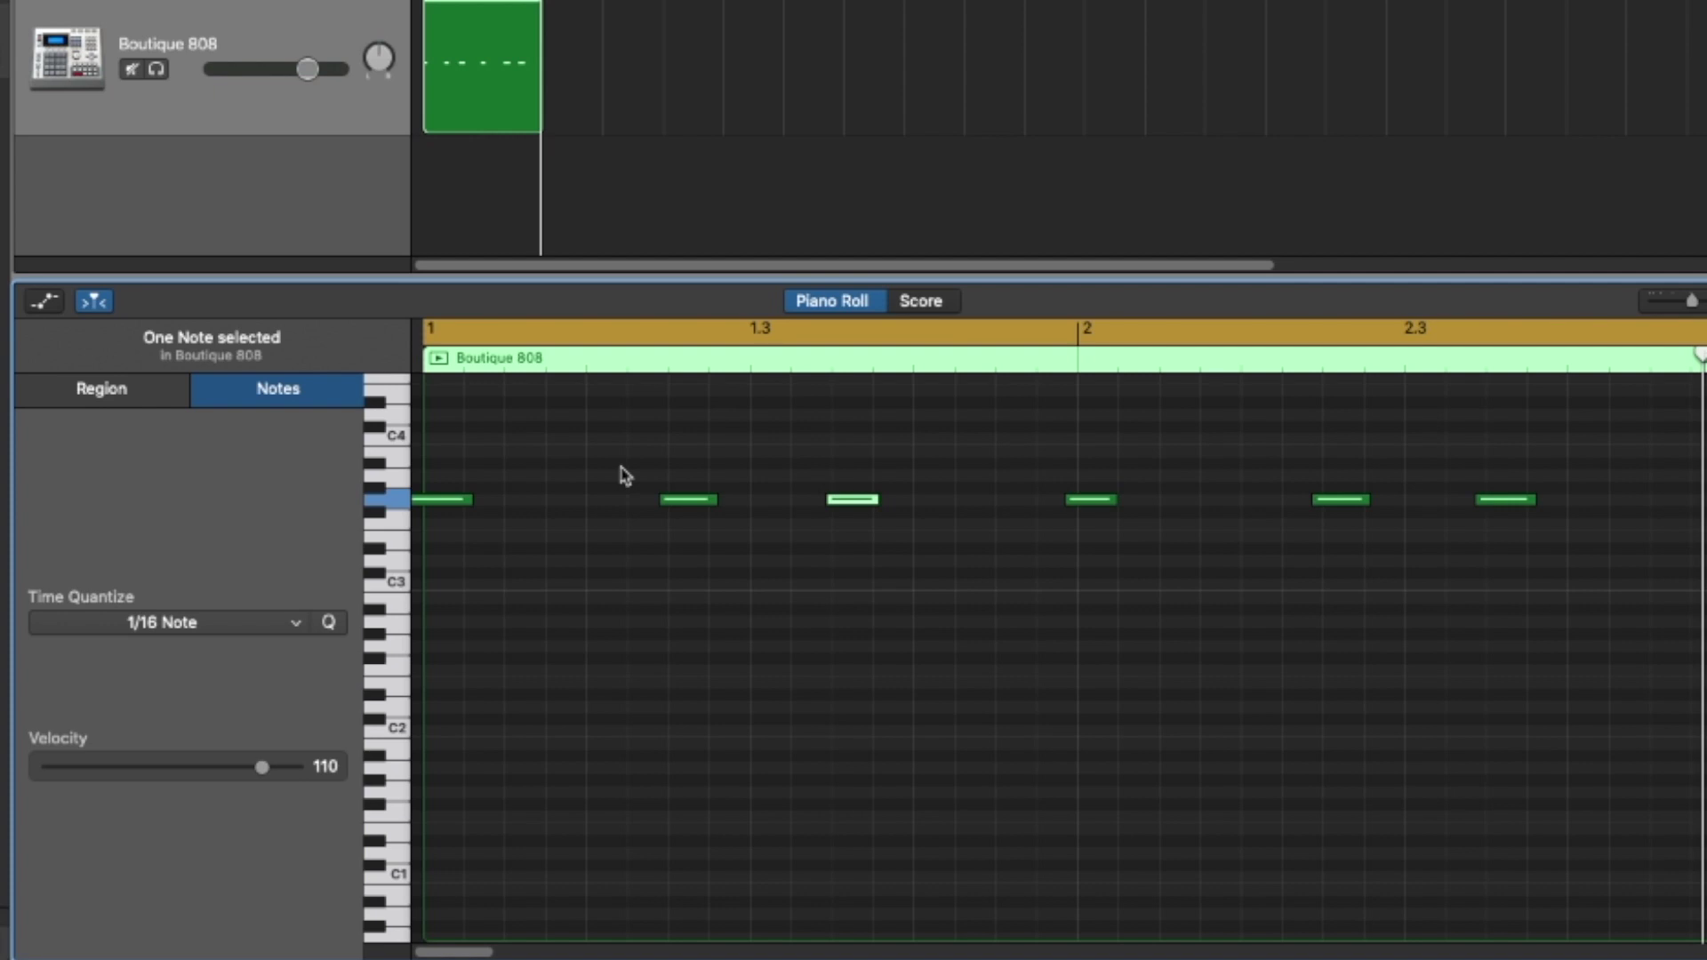
Move the first two notes onto the grid by hand, and quantize all notes in the region to 1/16 Note.
{"action": "left_click_drag", "start_coordinate": [440, 499], "coordinate": [449, 505]}
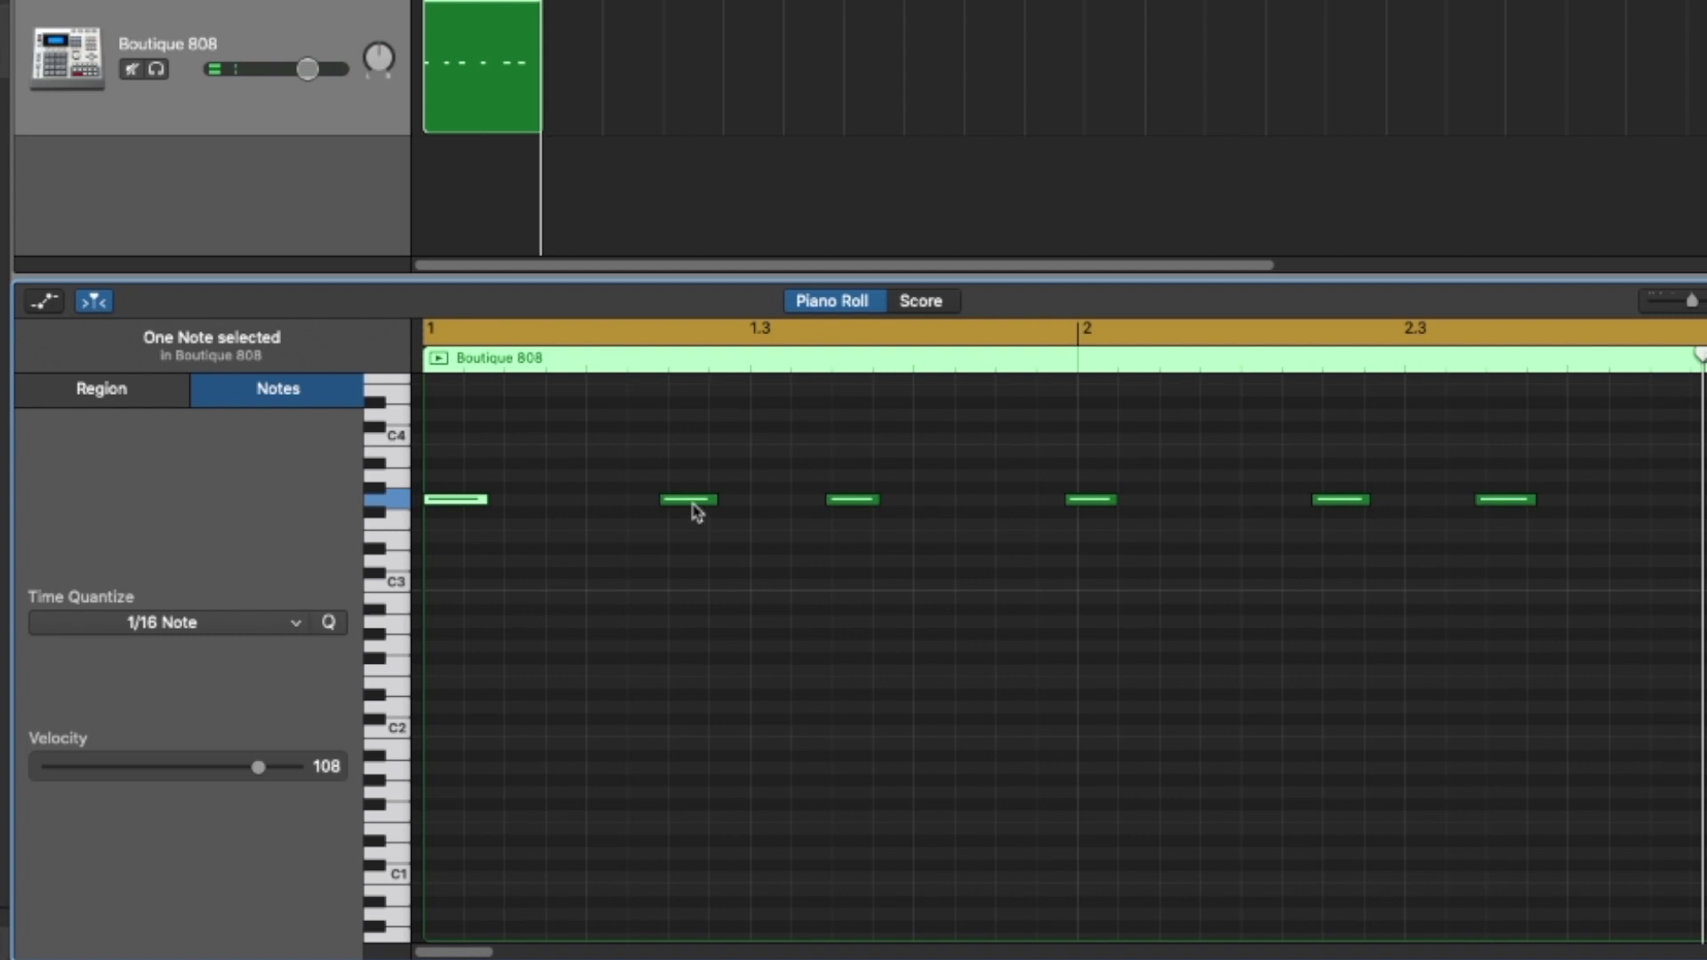
{"action": "left_click", "coordinate": [694, 505]}
{"action": "left_click_drag", "start_coordinate": [695, 507], "coordinate": [703, 510]}
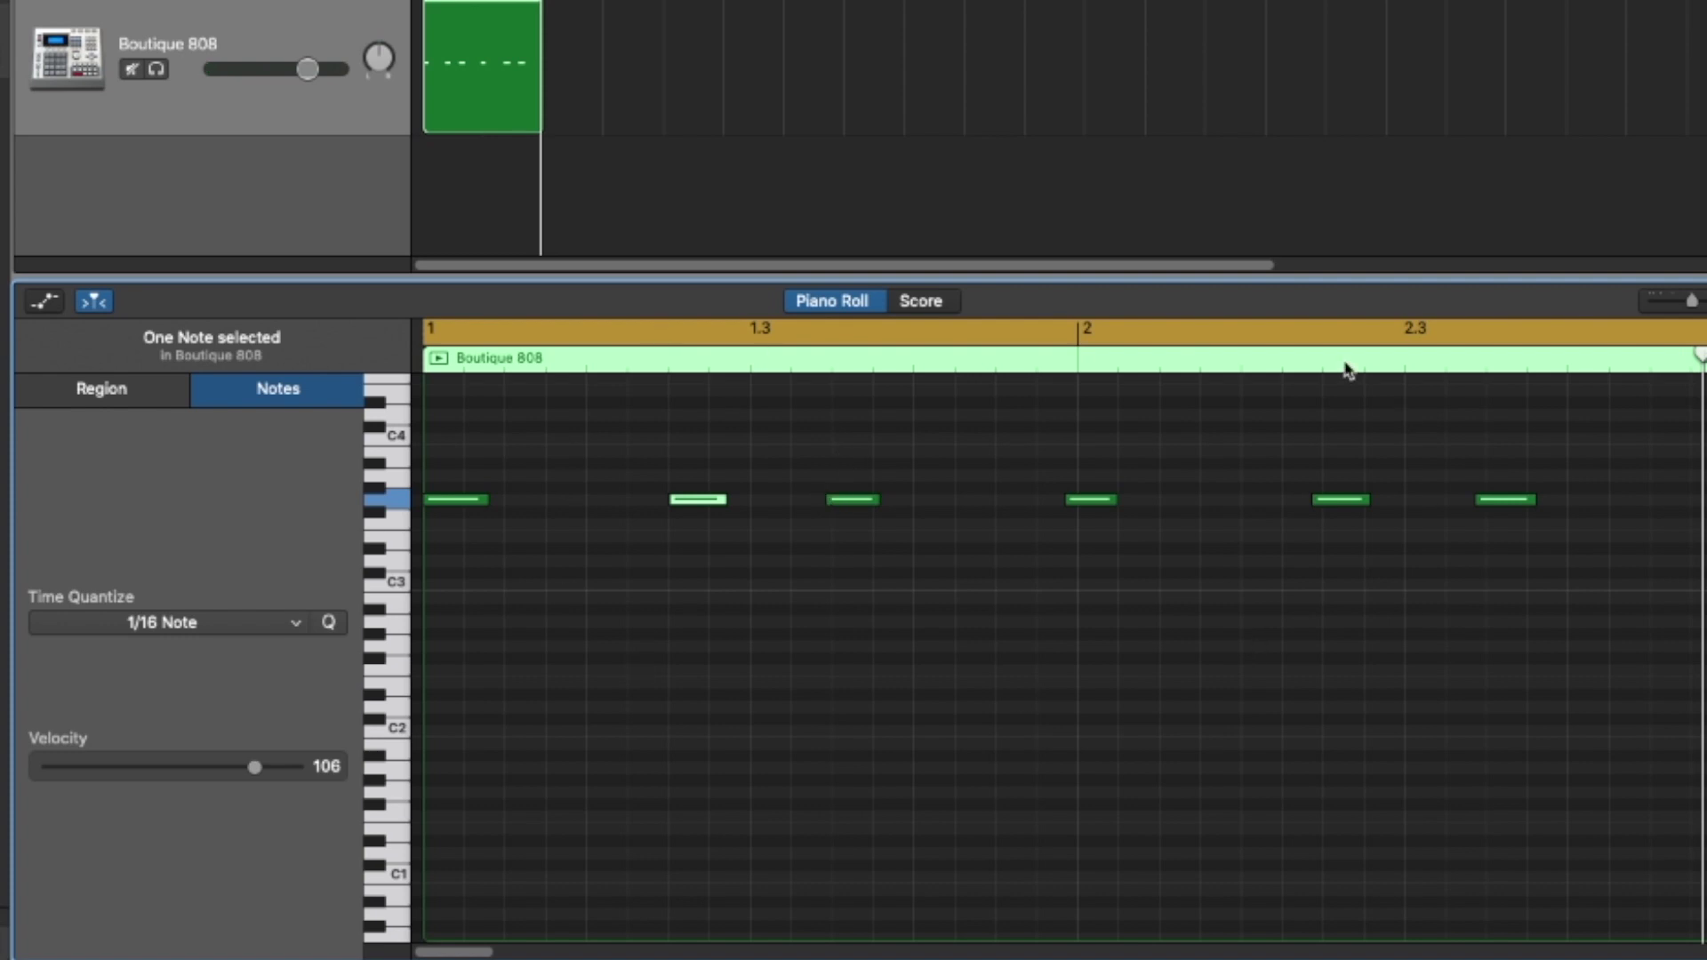
{"action": "key", "text": "super+a"}
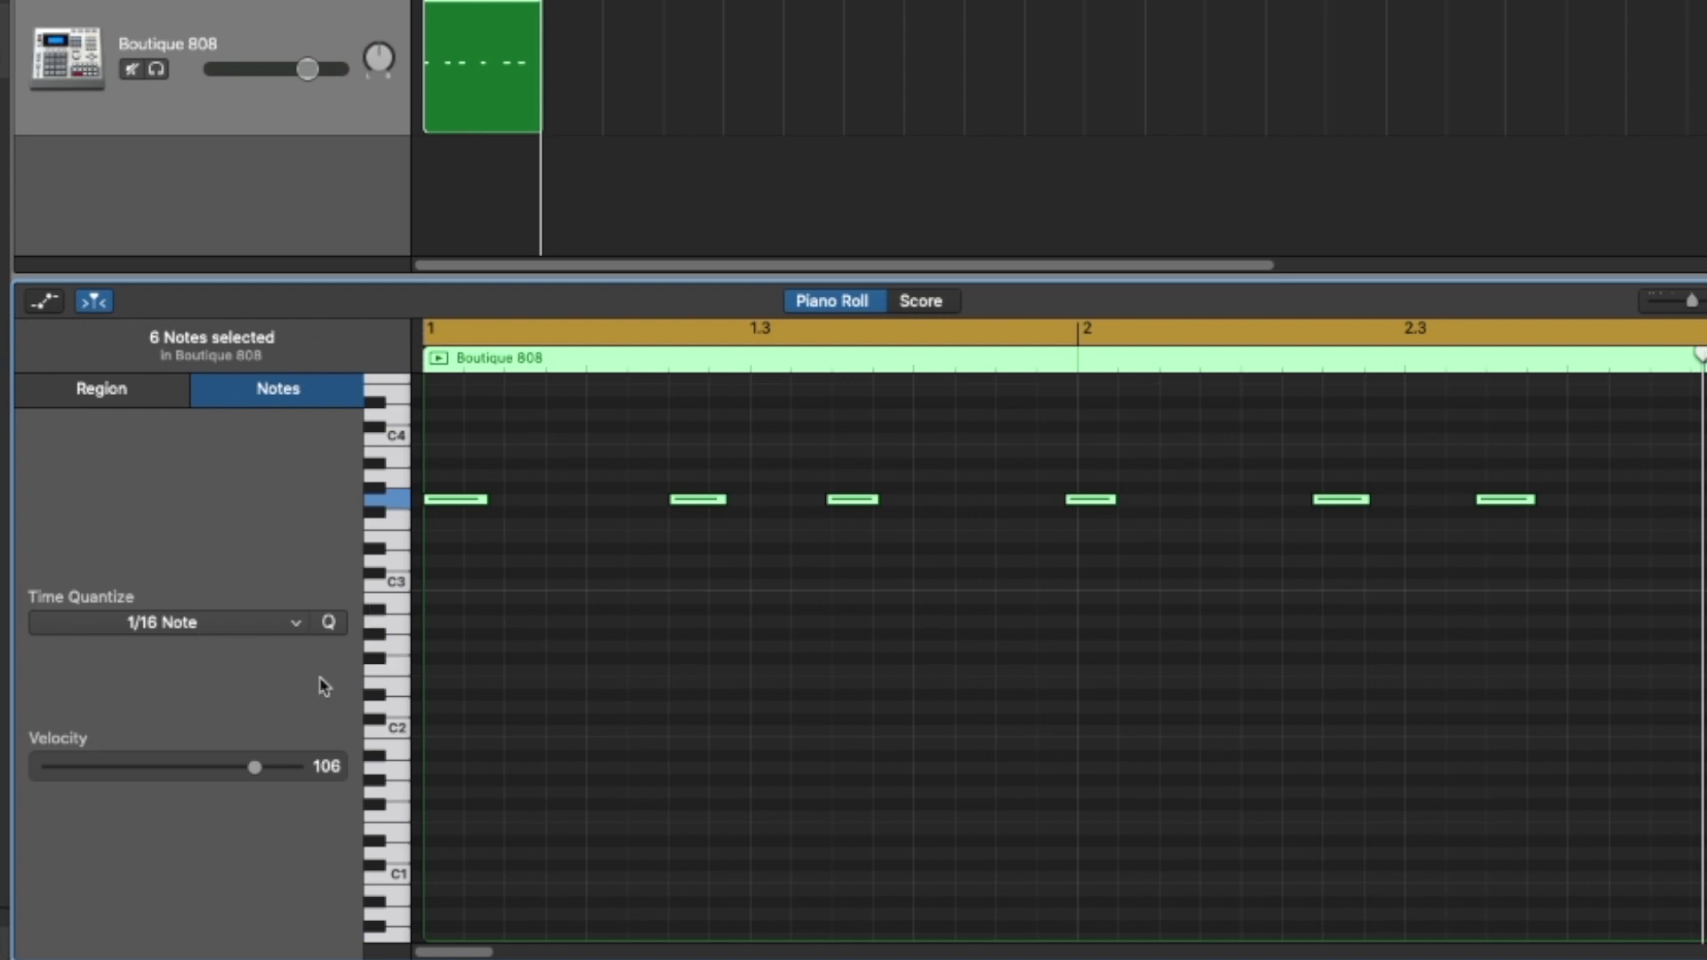
{"action": "left_click", "coordinate": [329, 624]}
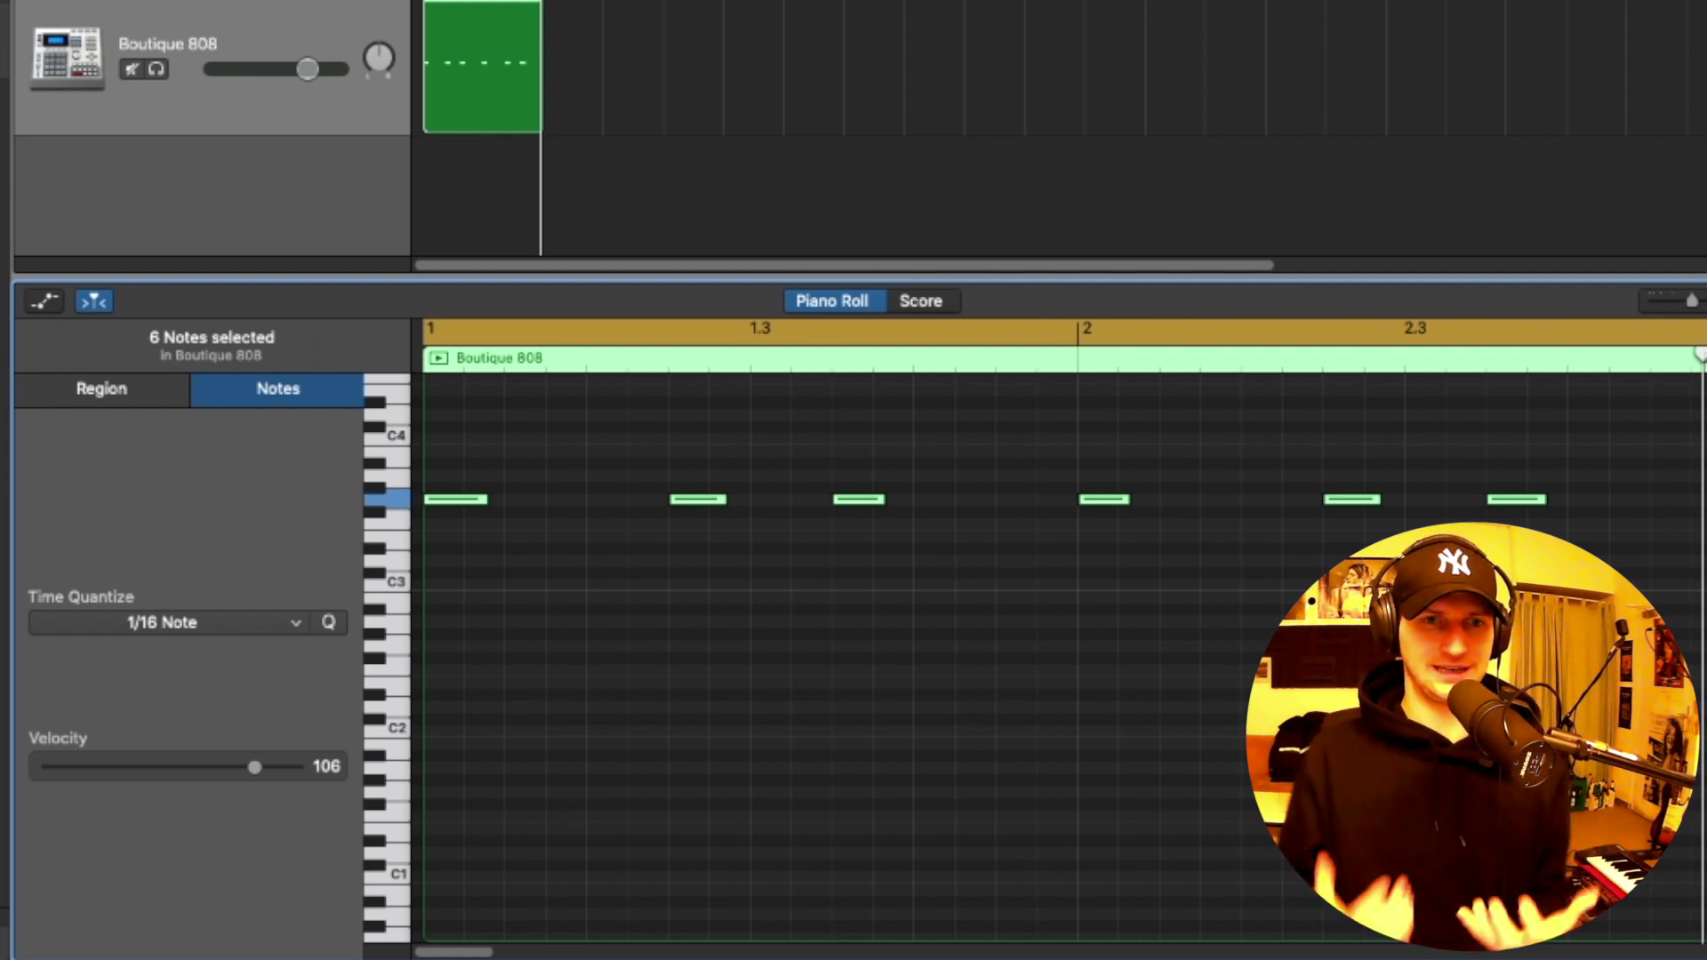
Try quantizing all the notes to 1/1 Note, and set the time quantize back to 1/16 Note.
{"action": "left_click", "coordinate": [250, 625]}
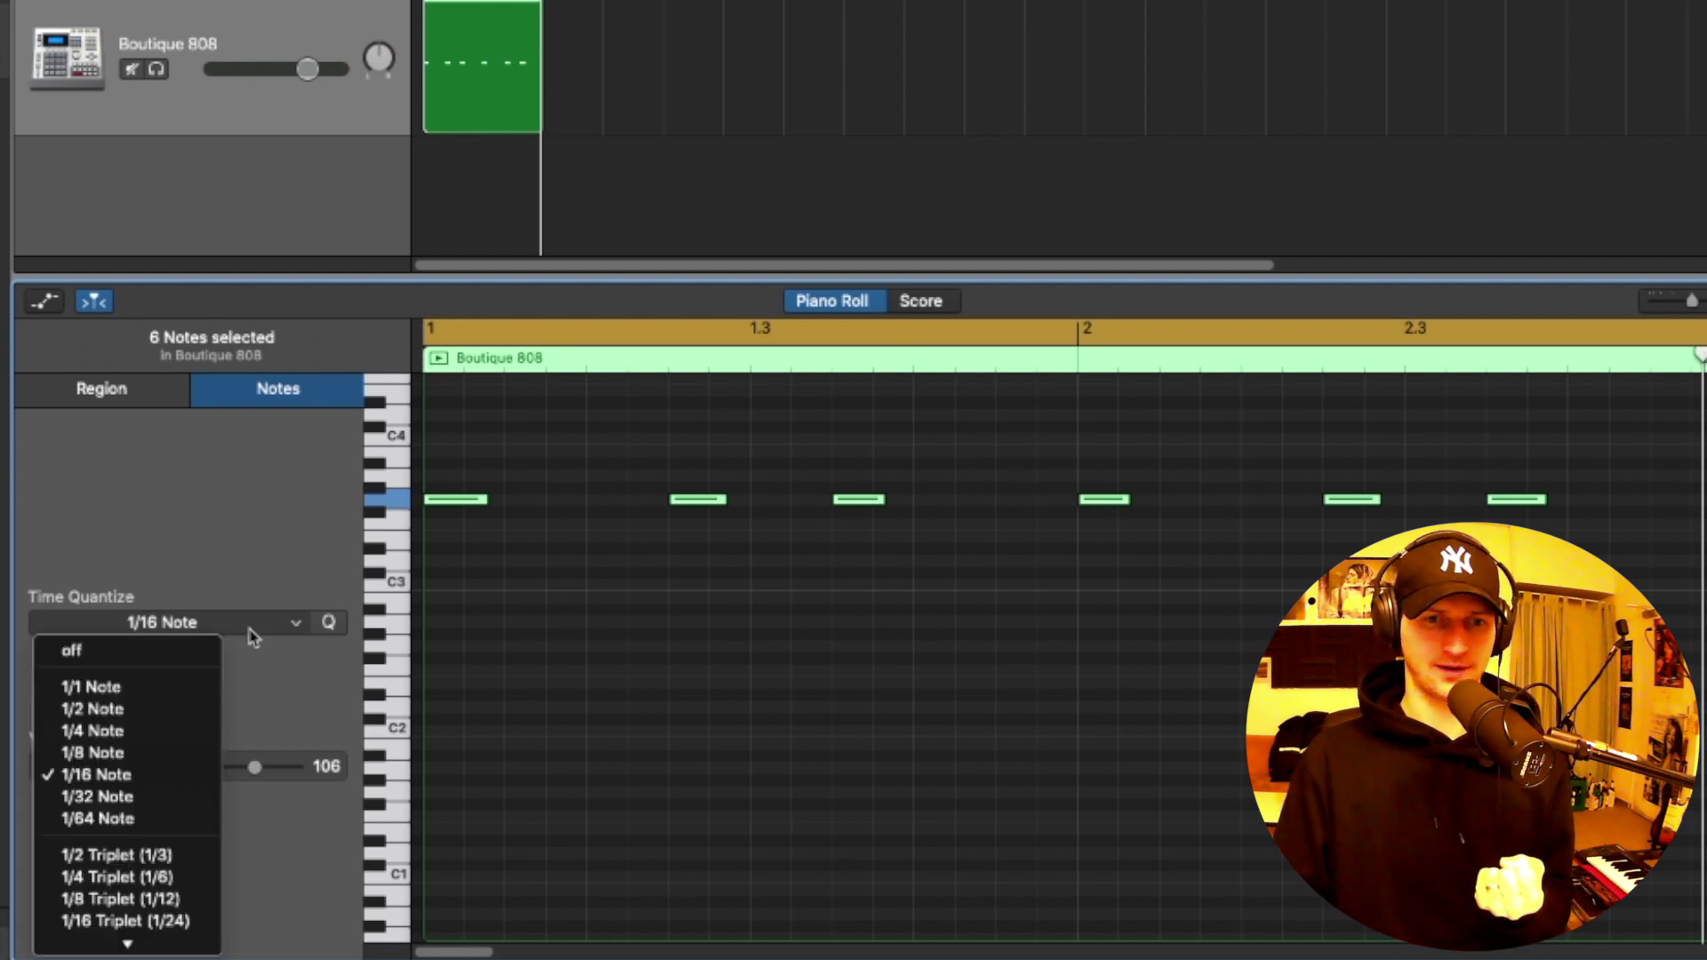
{"action": "left_click", "coordinate": [138, 688]}
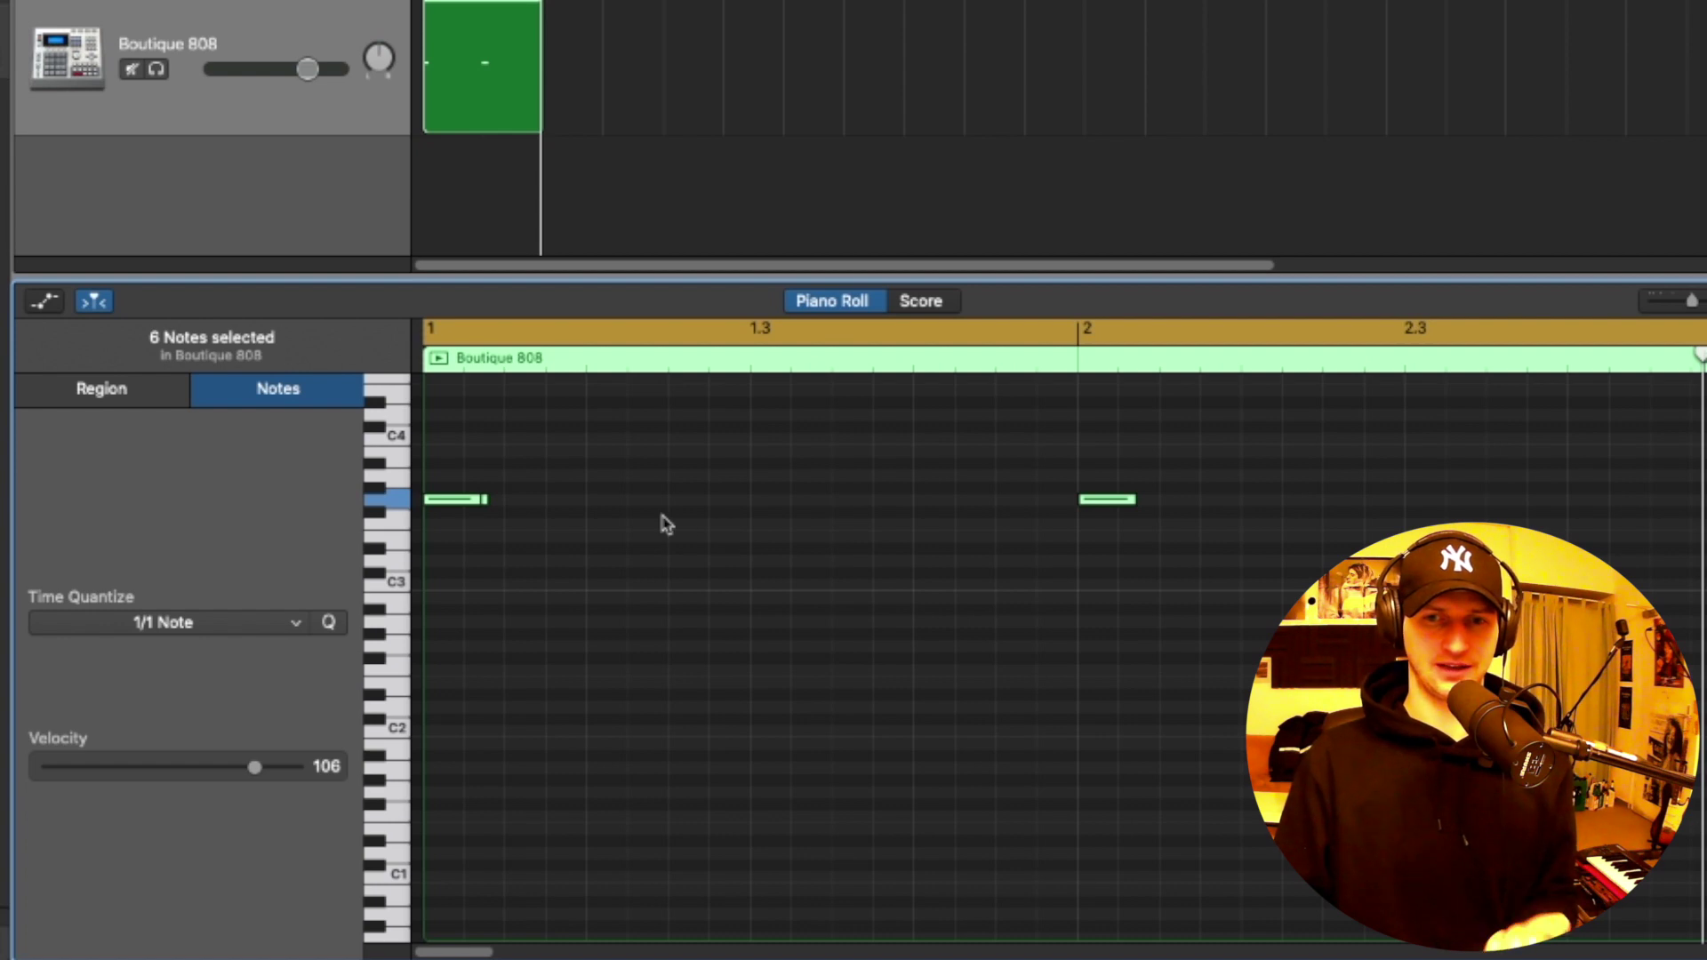
{"action": "scroll", "coordinate": [662, 520], "scroll_direction": "up", "scroll_amount": 1}
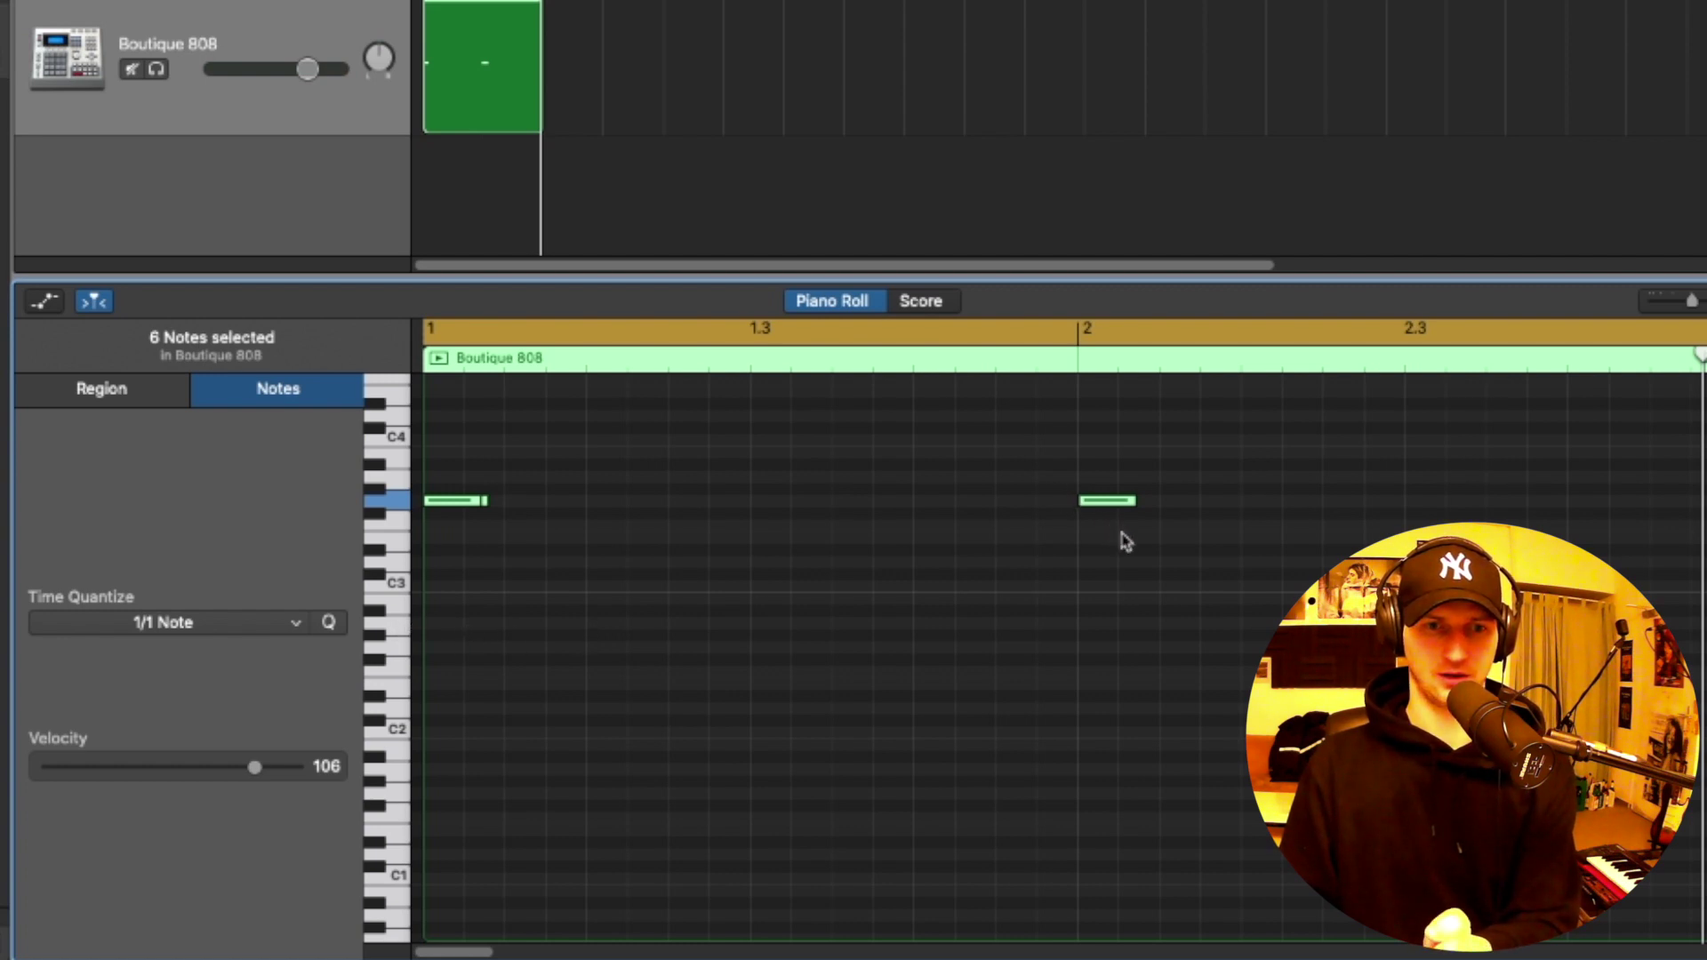
{"action": "left_click", "coordinate": [204, 619]}
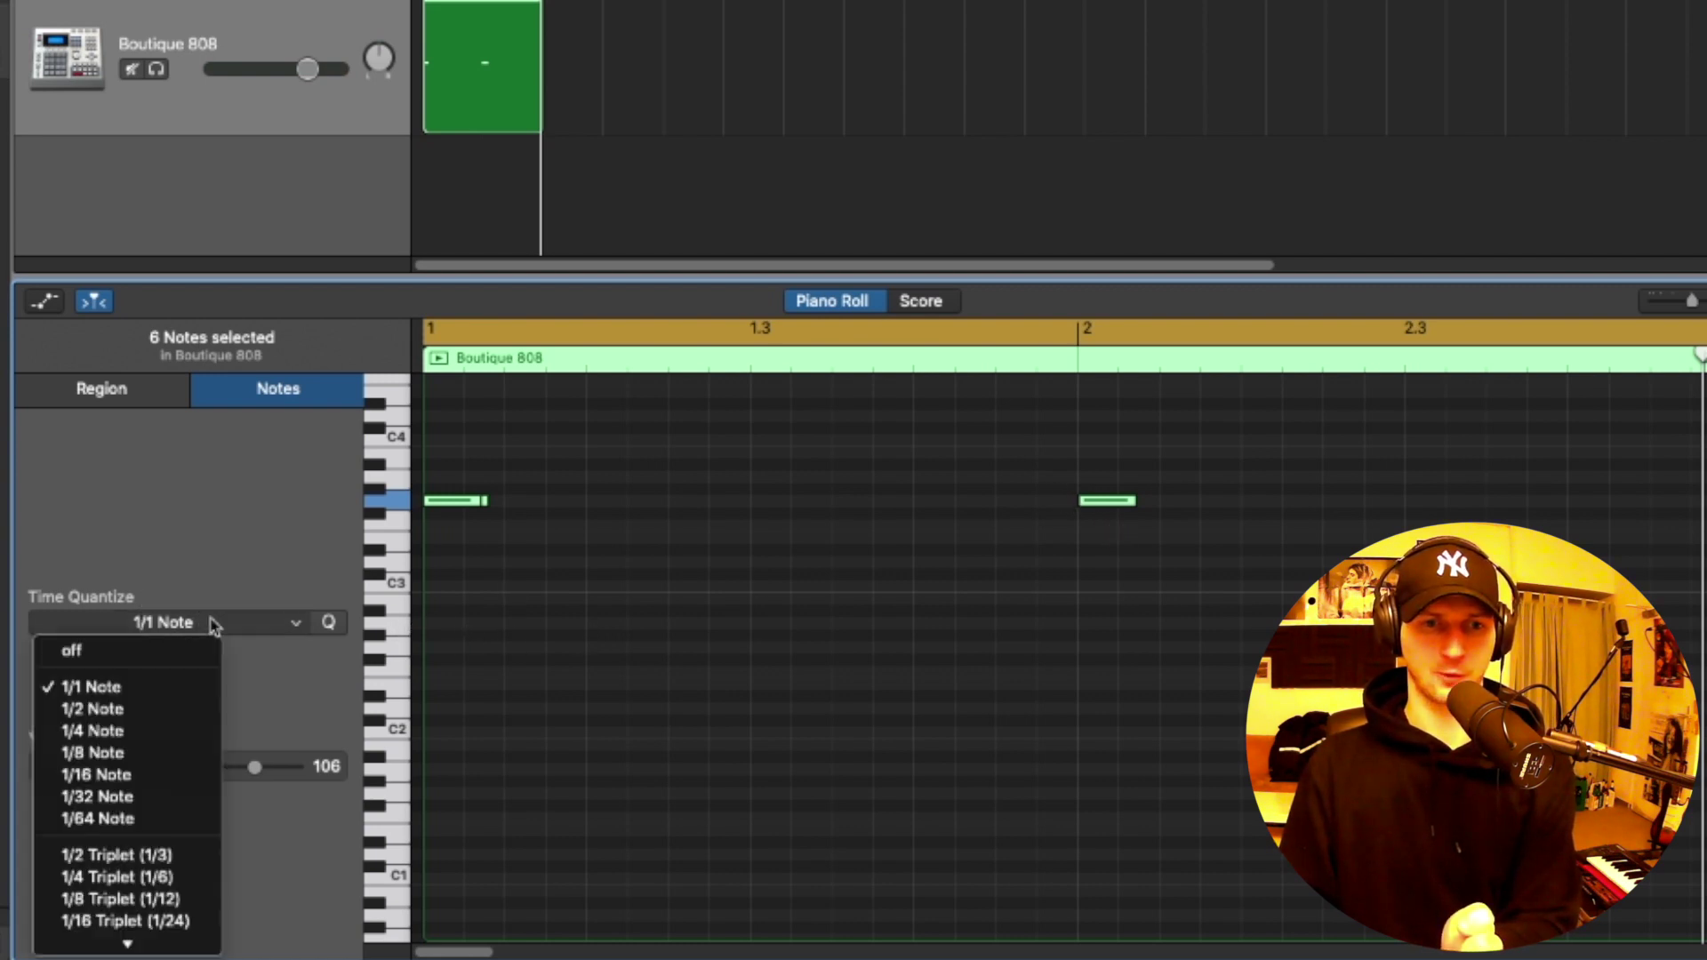
{"action": "left_click", "coordinate": [147, 774]}
Examine the quantized notes against the Piano Roll grid across both bars, and look over the time quantize options.
{"action": "scroll", "coordinate": [708, 543], "scroll_direction": "up", "scroll_amount": 3}
{"action": "scroll", "coordinate": [800, 546], "scroll_direction": "left", "scroll_amount": 5}
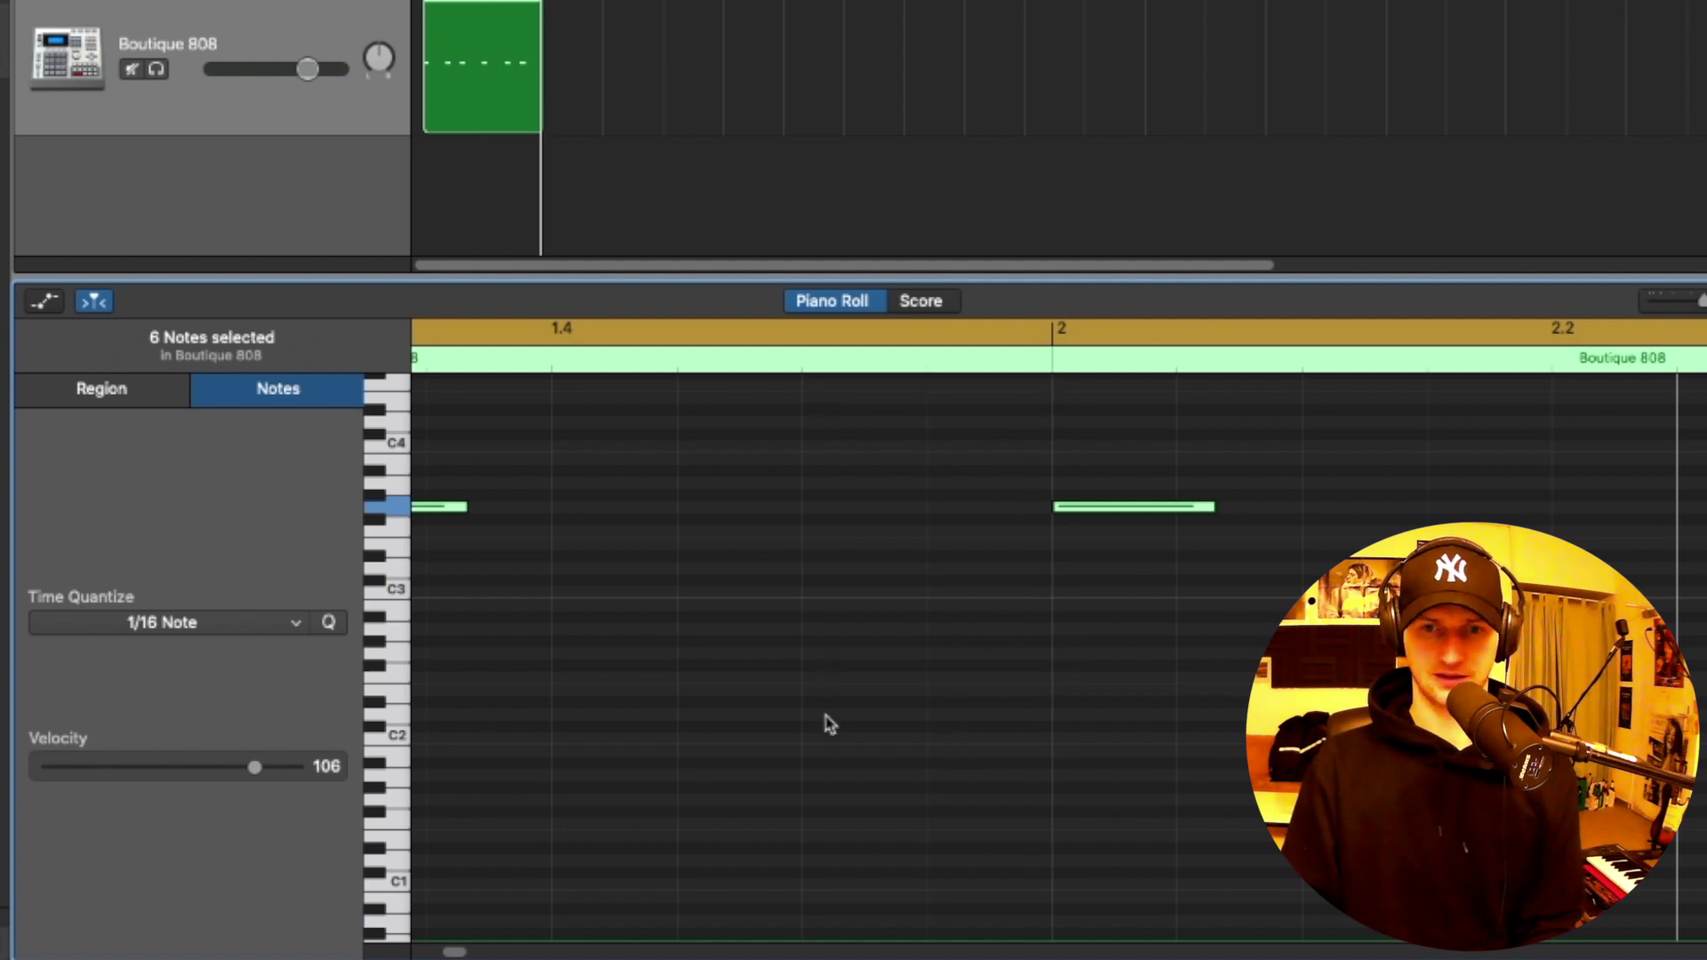
{"action": "scroll", "coordinate": [717, 702], "scroll_direction": "left", "scroll_amount": 3}
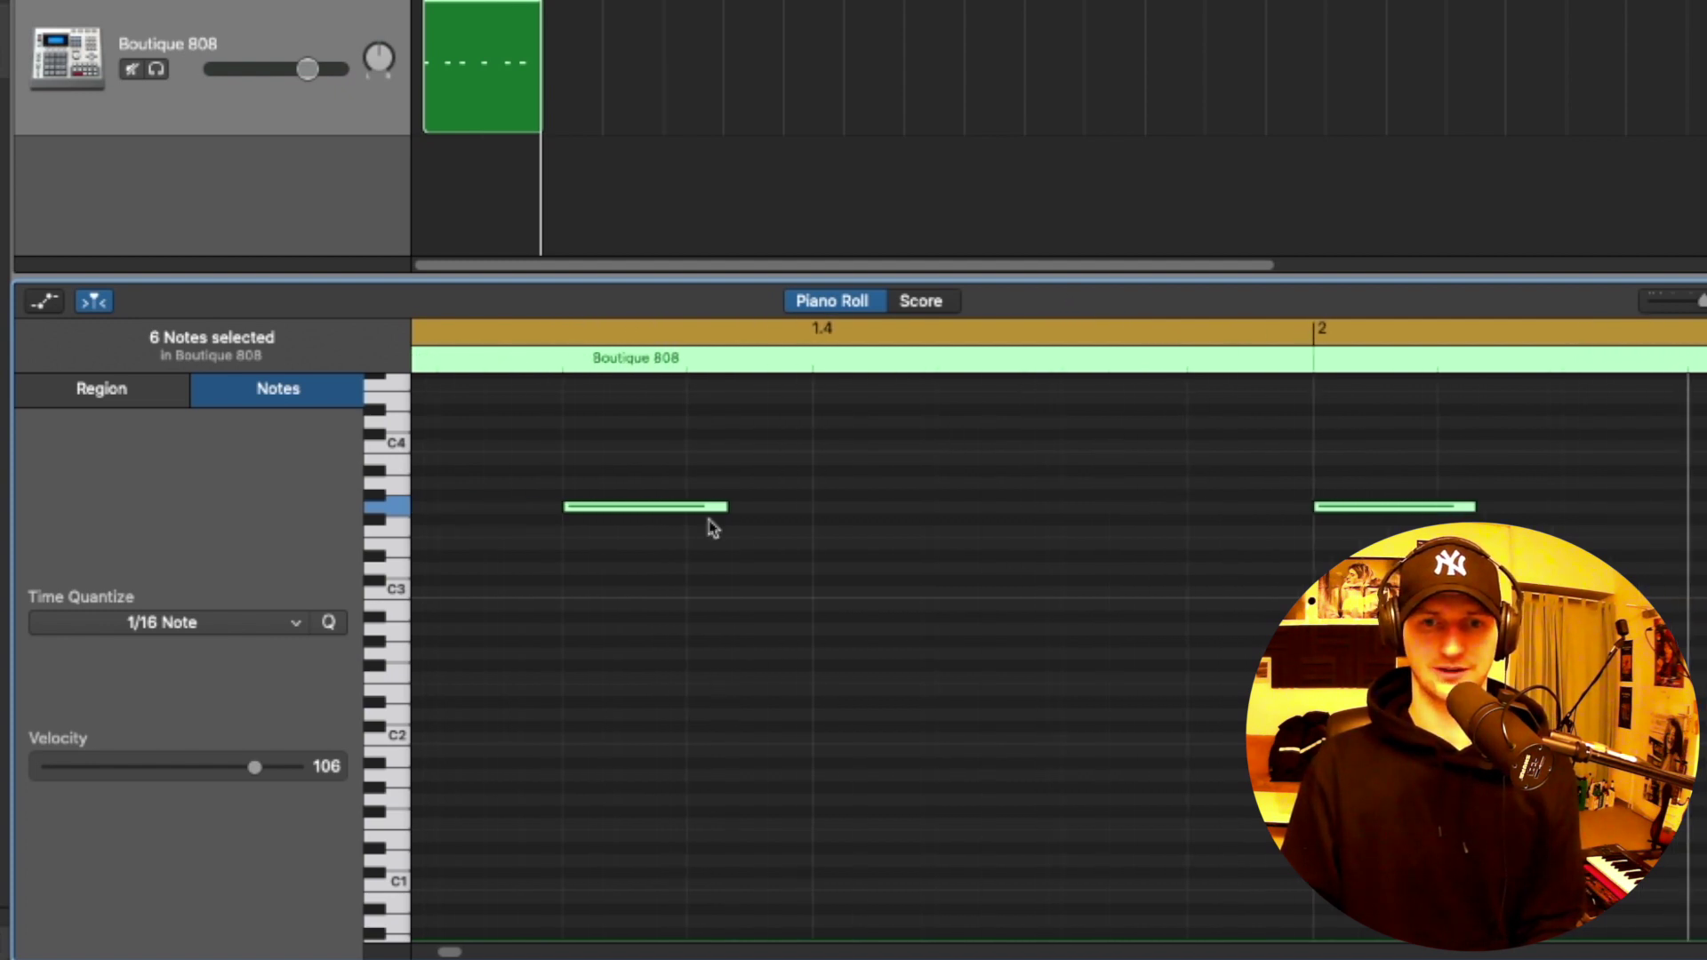
{"action": "scroll", "coordinate": [717, 530], "scroll_direction": "down", "scroll_amount": 3}
{"action": "scroll", "coordinate": [800, 546], "scroll_direction": "left", "scroll_amount": 3}
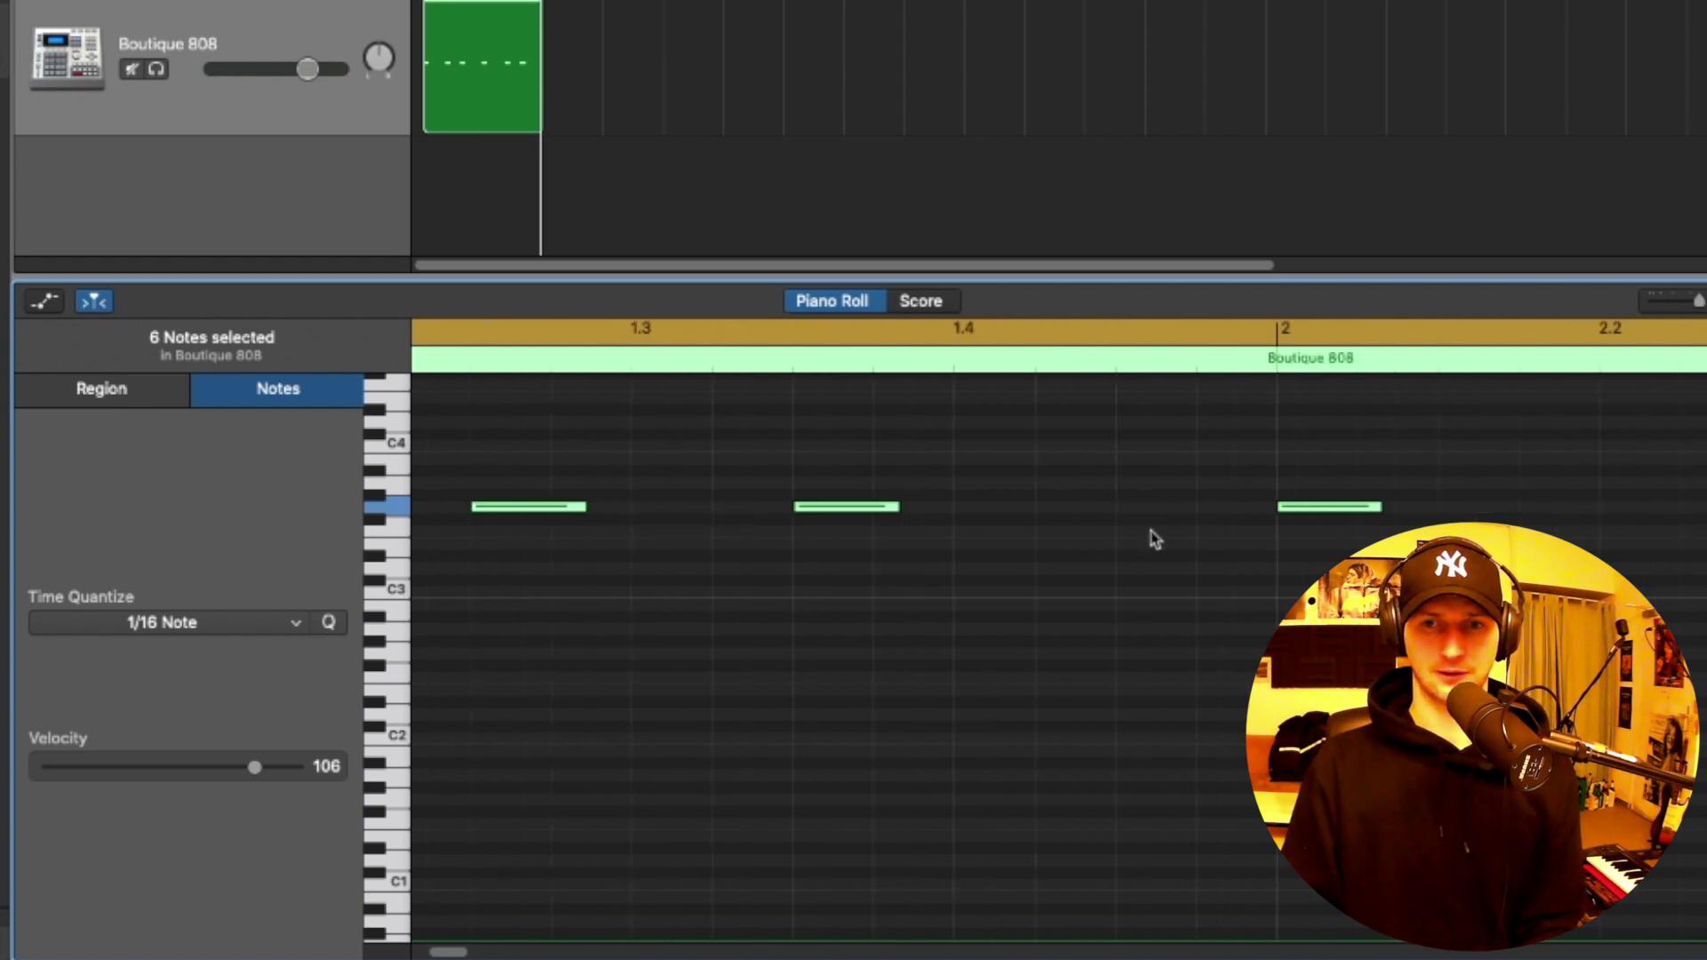
{"action": "scroll", "coordinate": [1153, 538], "scroll_direction": "down", "scroll_amount": 3}
{"action": "scroll", "coordinate": [804, 424], "scroll_direction": "left", "scroll_amount": 3}
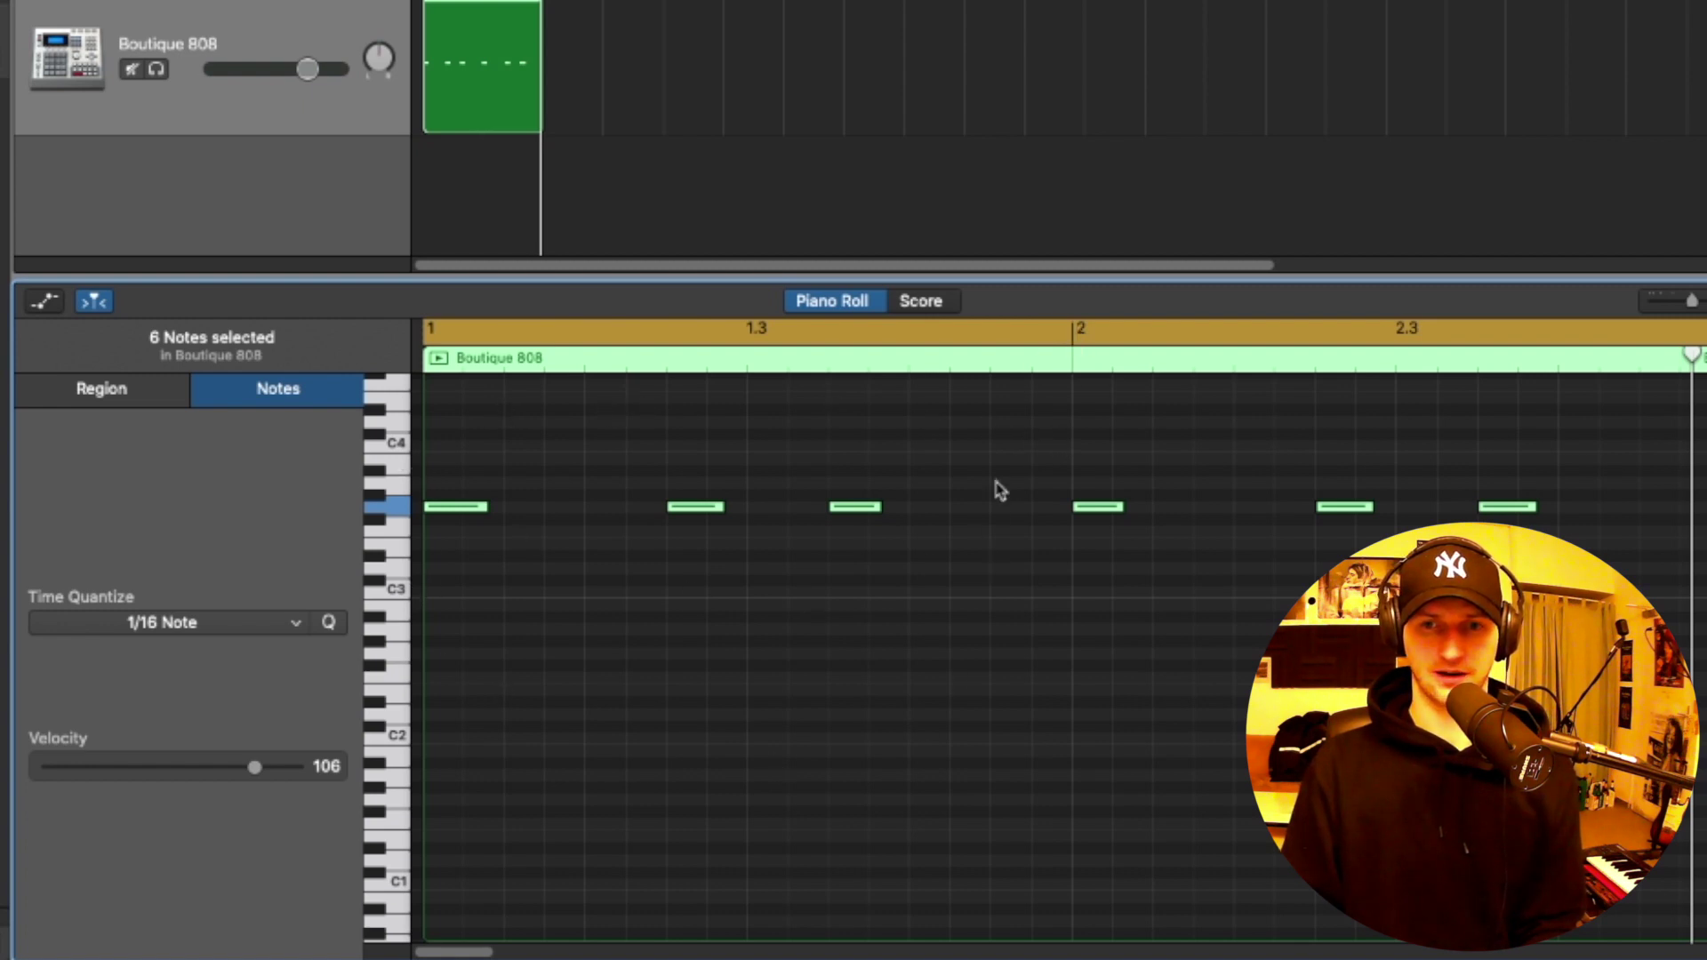
{"action": "scroll", "coordinate": [1013, 509], "scroll_direction": "up", "scroll_amount": 2}
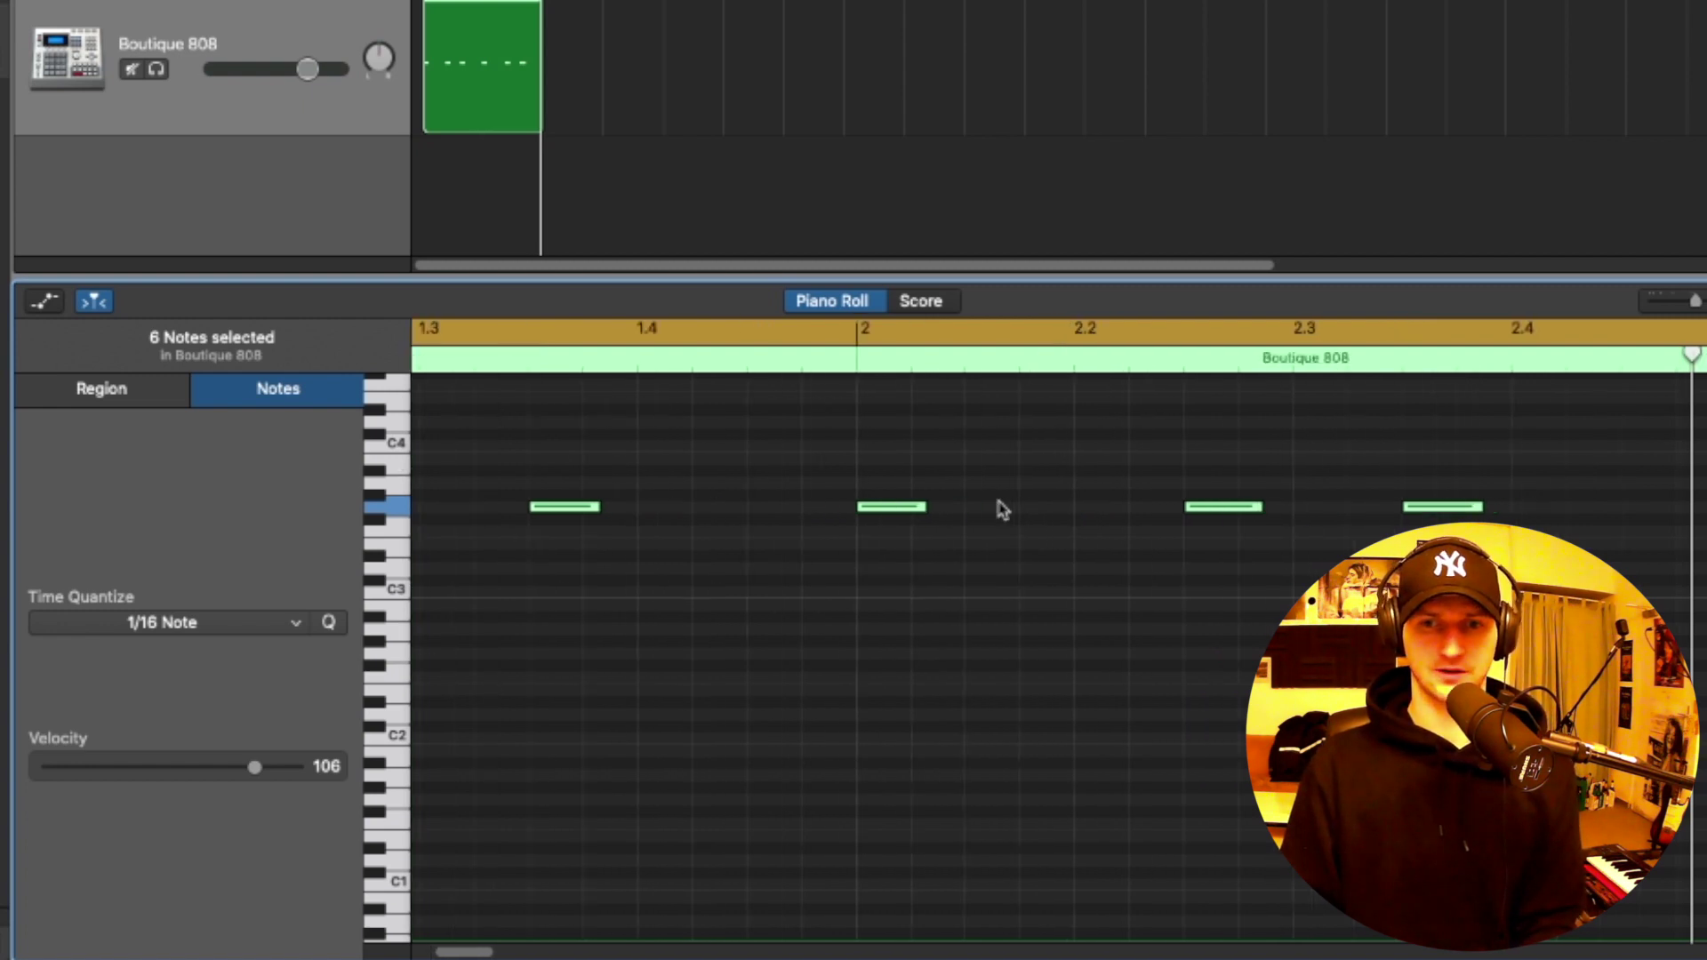
{"action": "scroll", "coordinate": [1003, 508], "scroll_direction": "up", "scroll_amount": 2}
{"action": "scroll", "coordinate": [685, 515], "scroll_direction": "left", "scroll_amount": 3}
{"action": "left_click", "coordinate": [180, 621]}
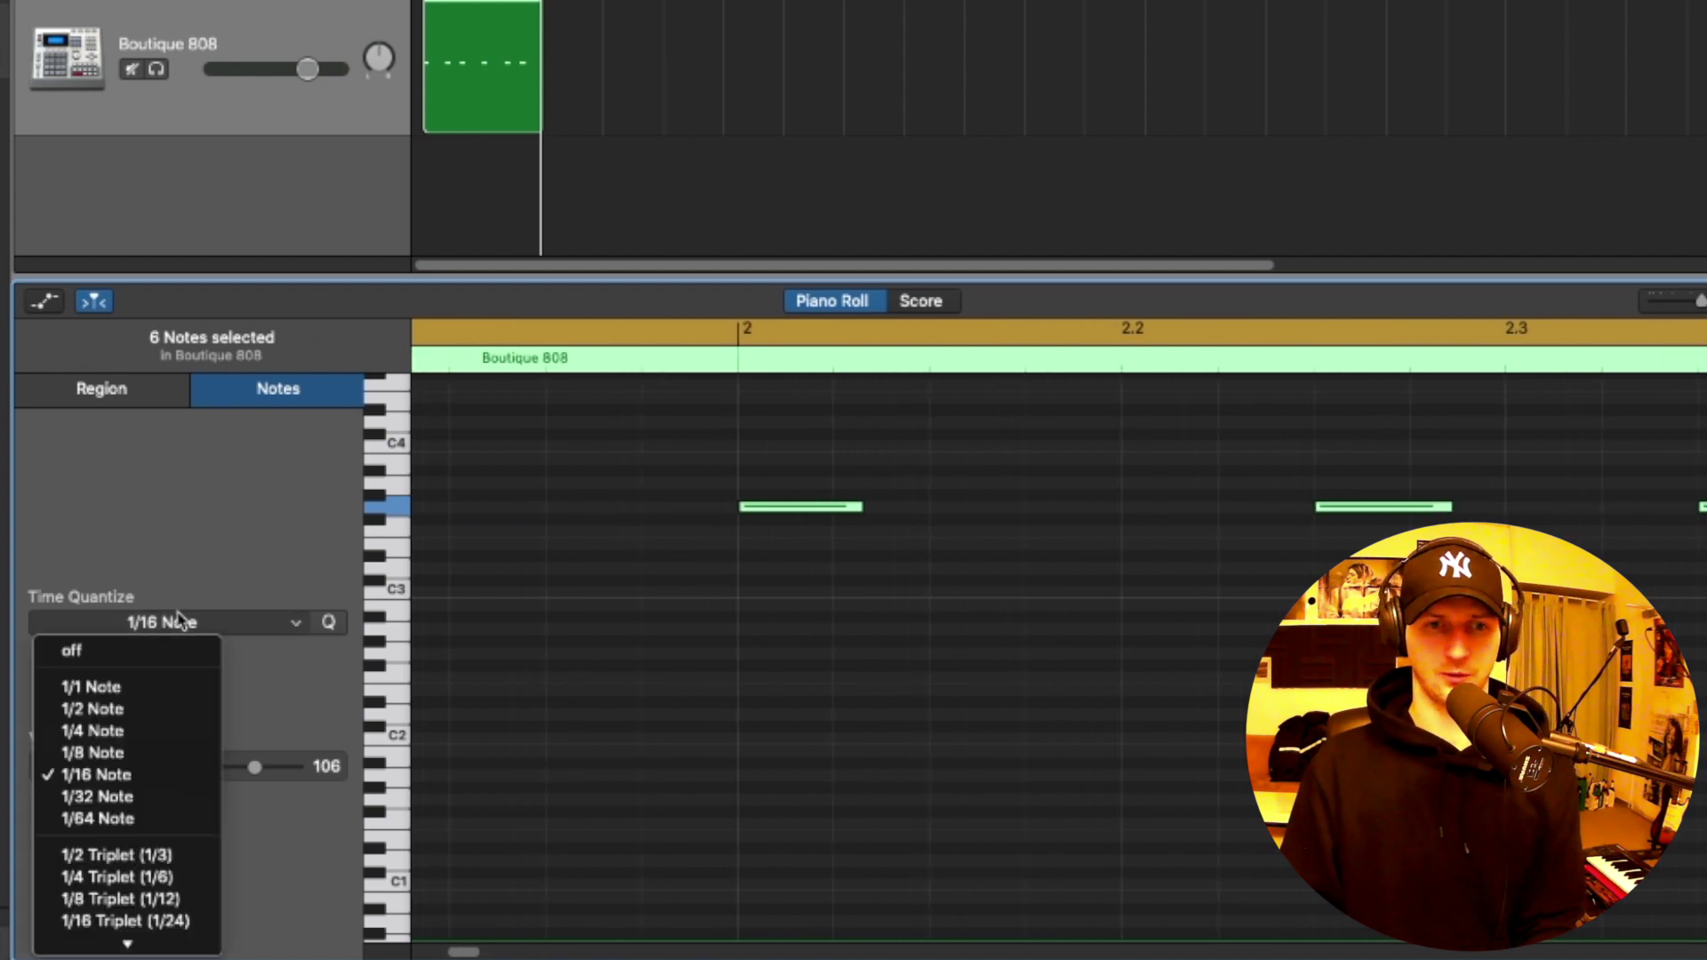
{"action": "left_click", "coordinate": [293, 709]}
{"action": "scroll", "coordinate": [716, 652], "scroll_direction": "down", "scroll_amount": 2}
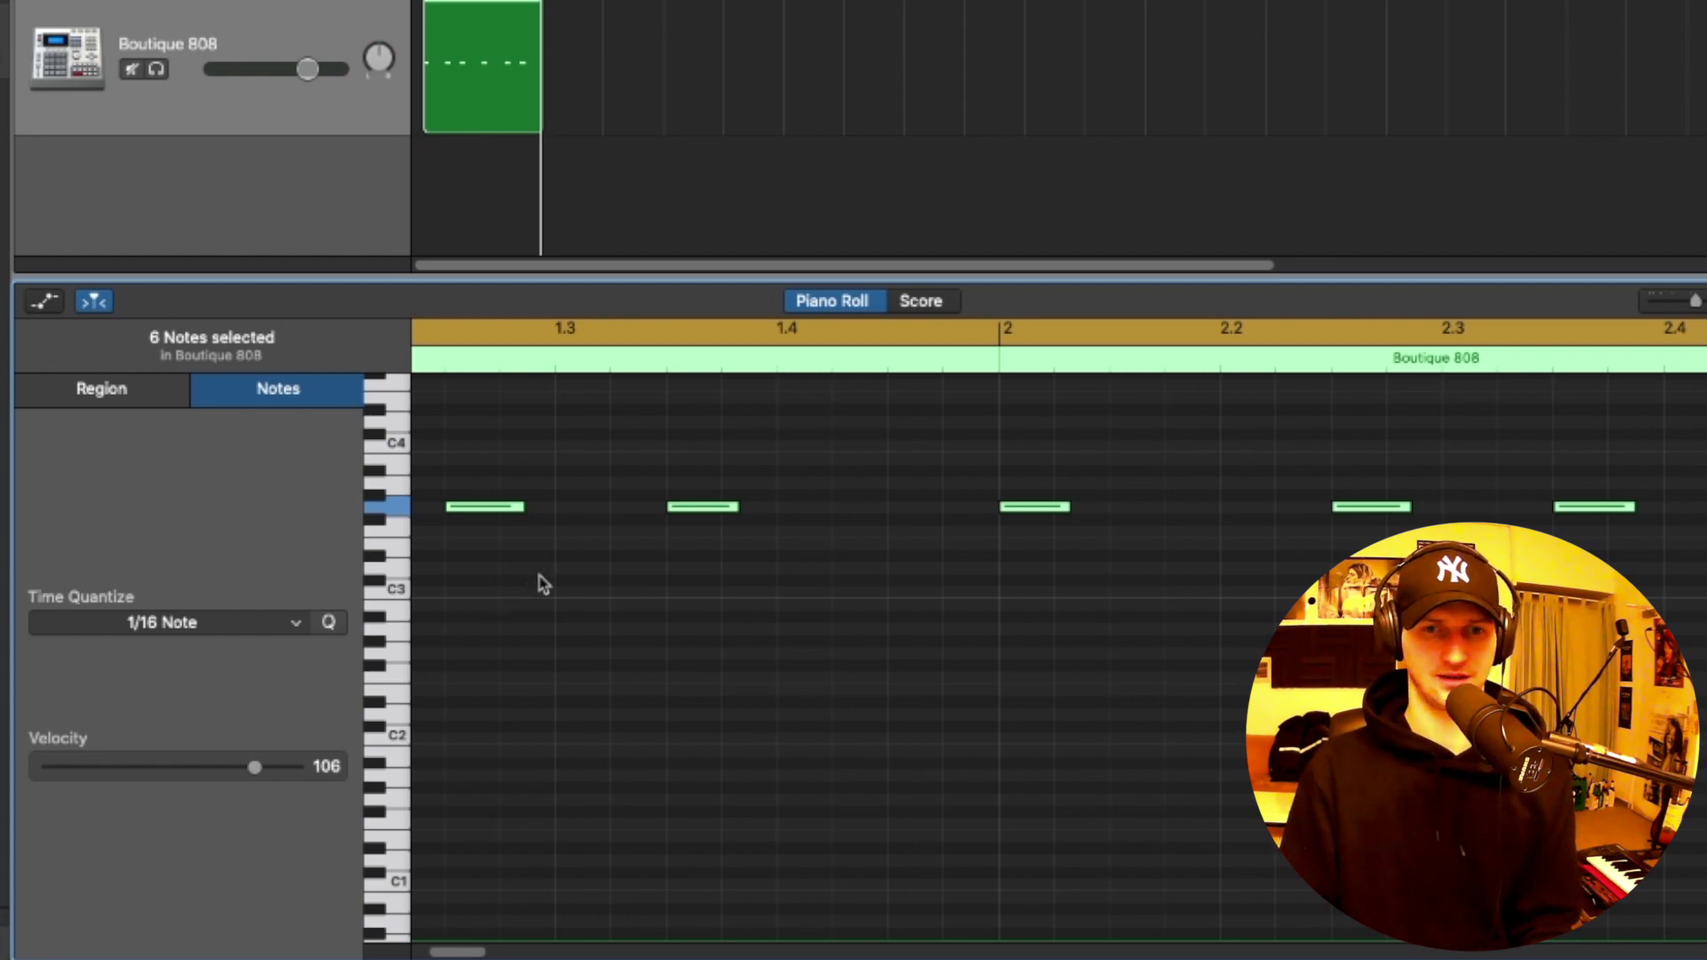
{"action": "scroll", "coordinate": [541, 583], "scroll_direction": "down", "scroll_amount": 3}
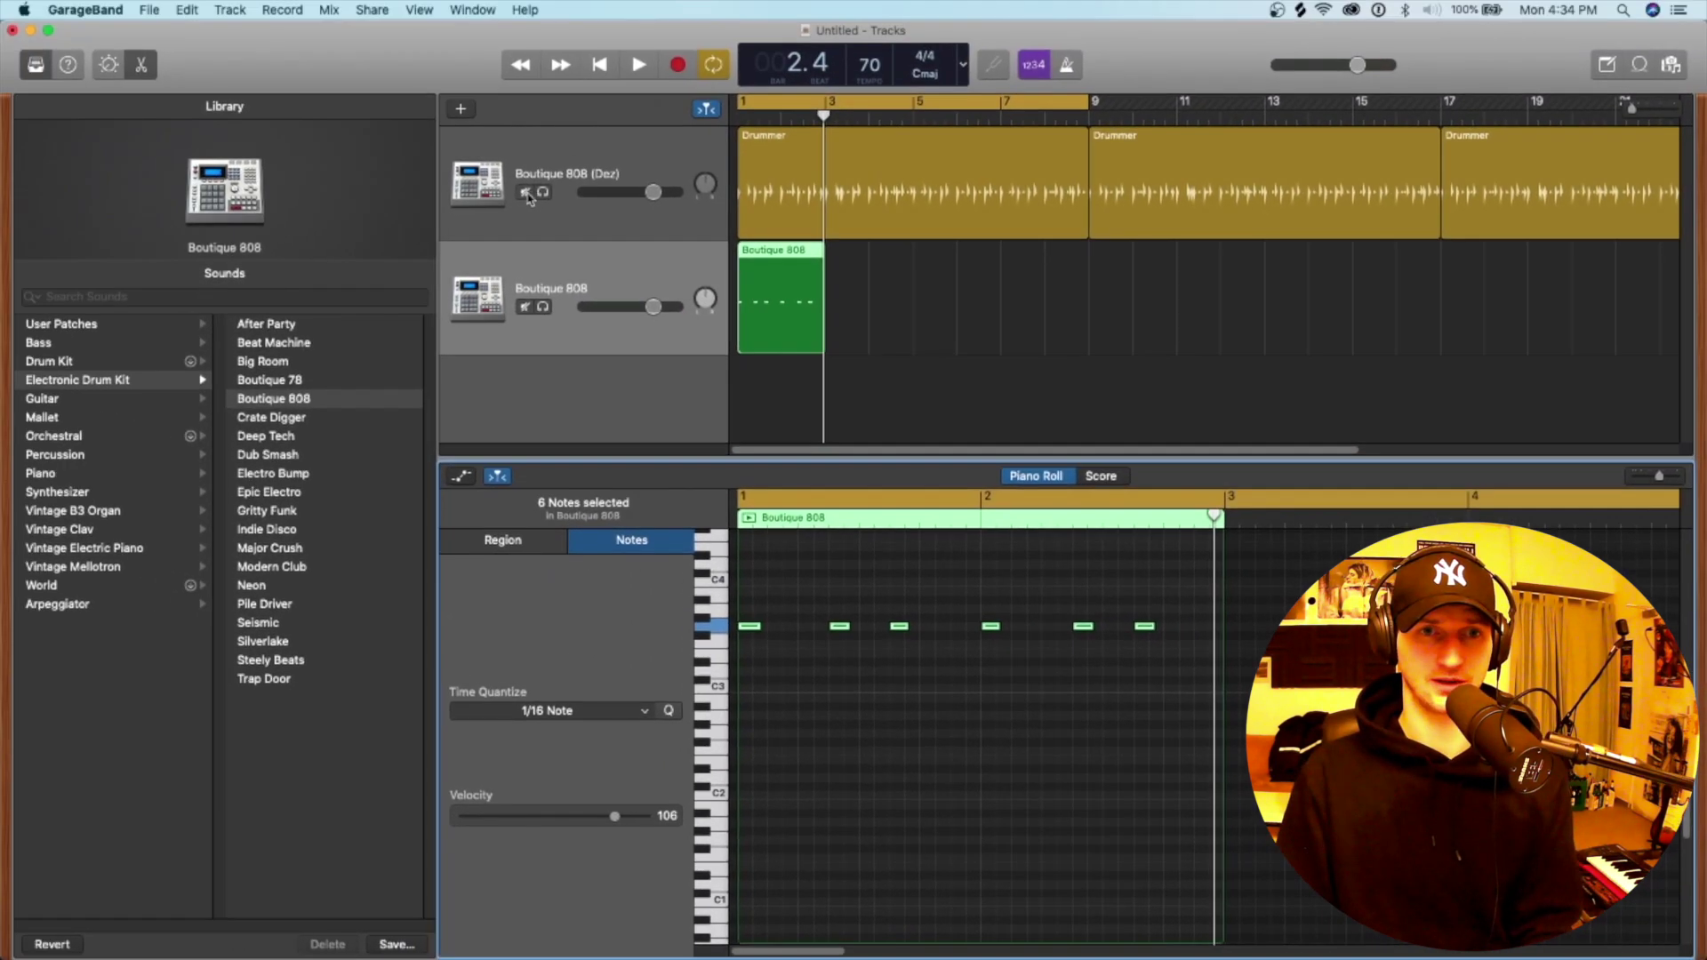
Mute the Boutique 808 (Dez) Drummer track and listen to the recorded Boutique 808 pattern on its own.
{"action": "left_click", "coordinate": [524, 193]}
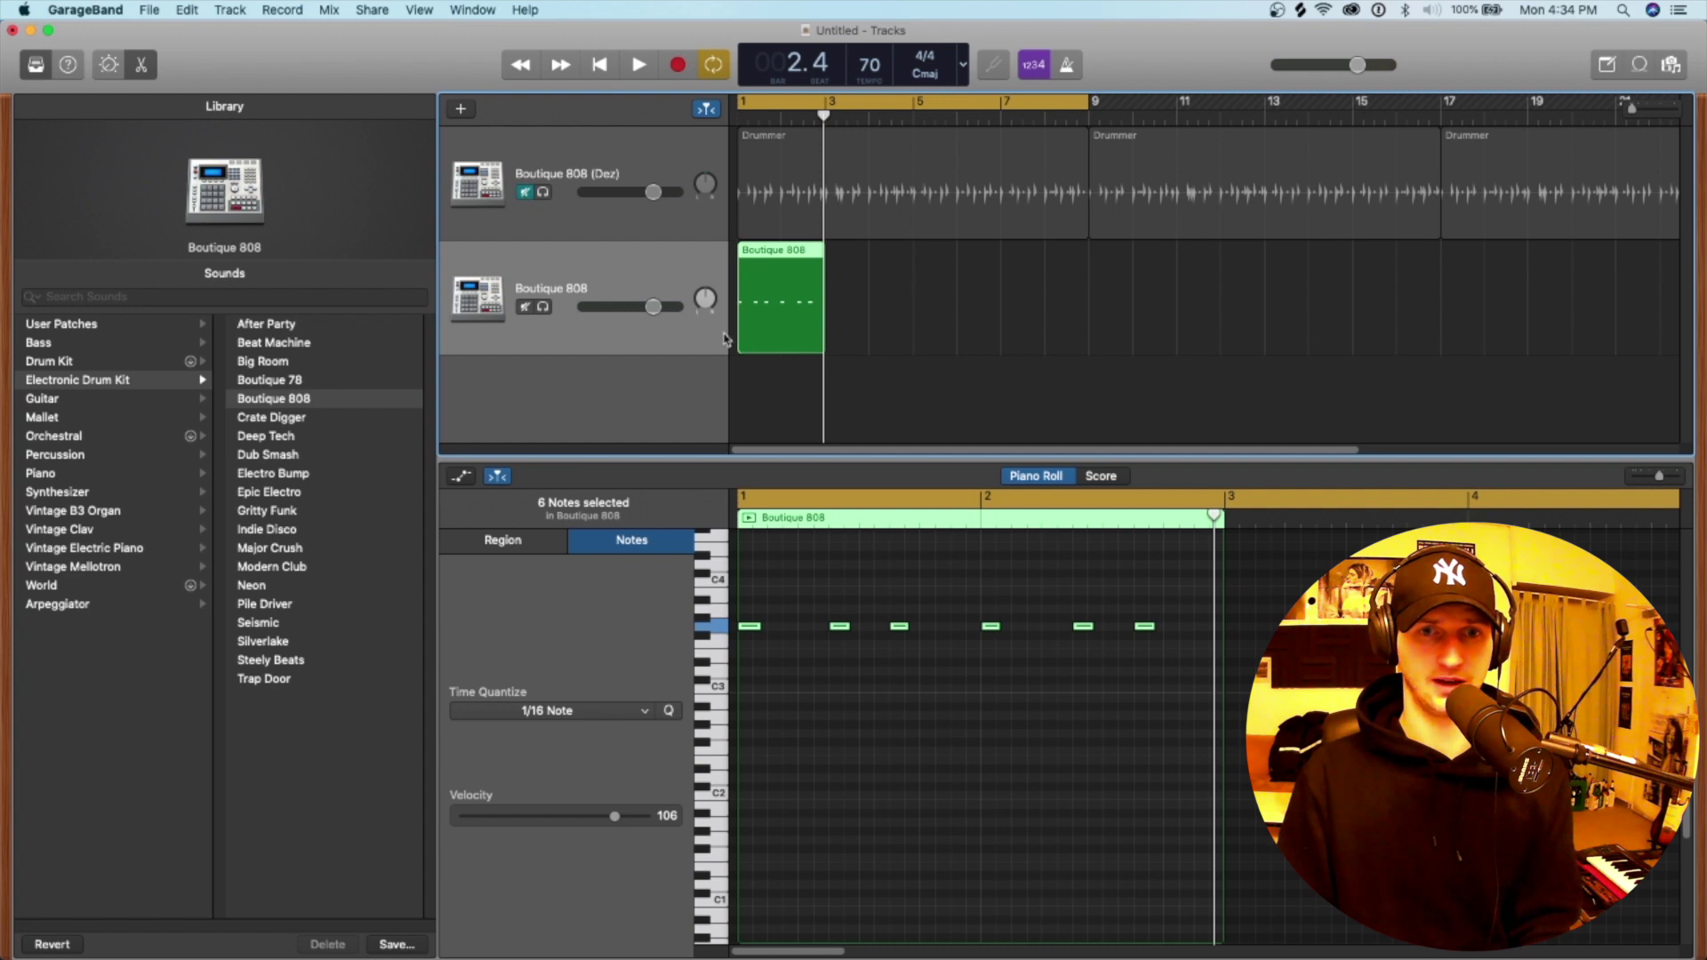
{"action": "key", "text": "space"}
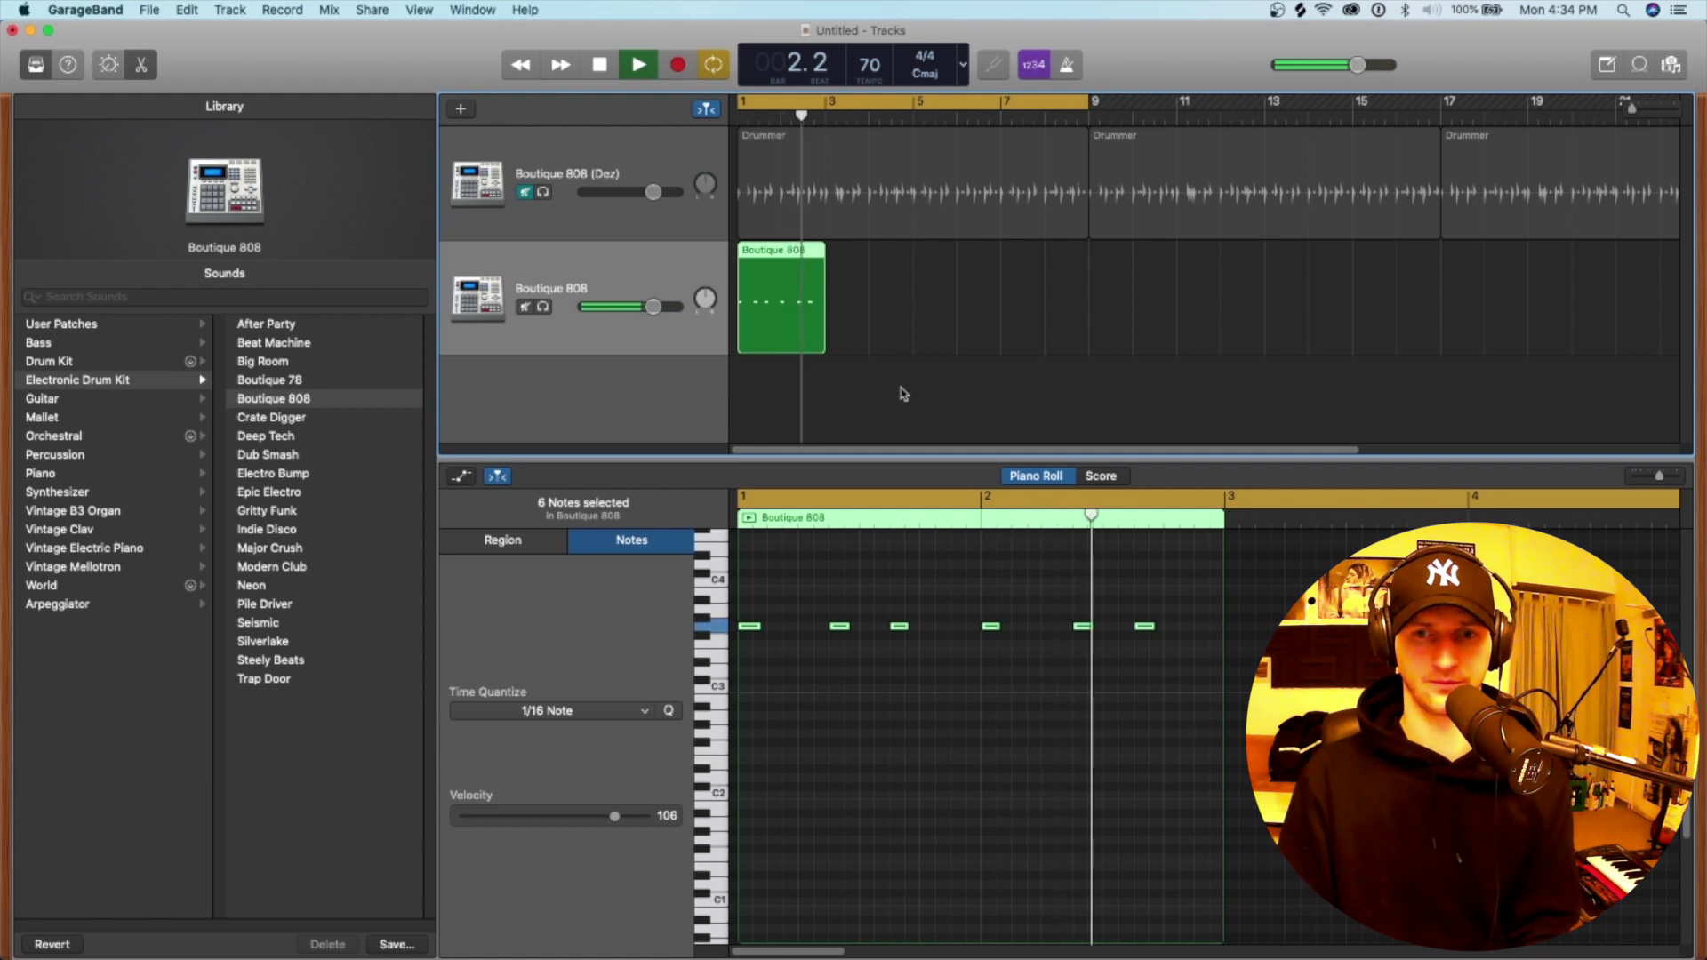
{"action": "key", "text": "space"}
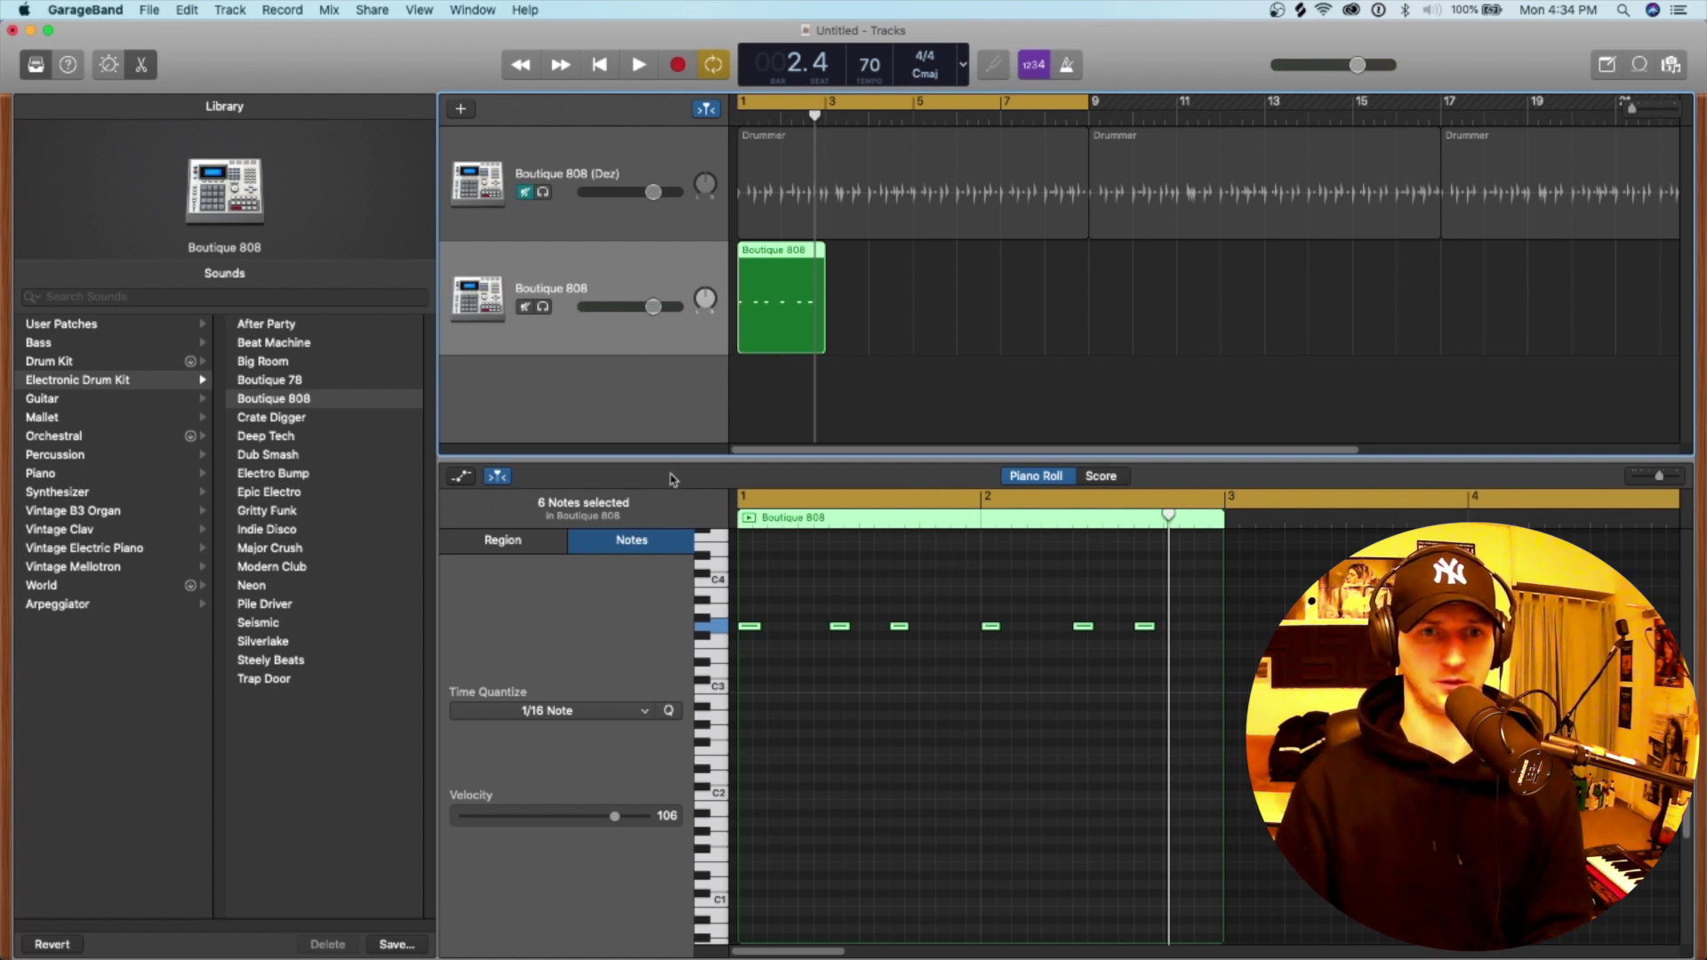
{"action": "scroll", "coordinate": [711, 578], "scroll_direction": "up", "scroll_amount": 3}
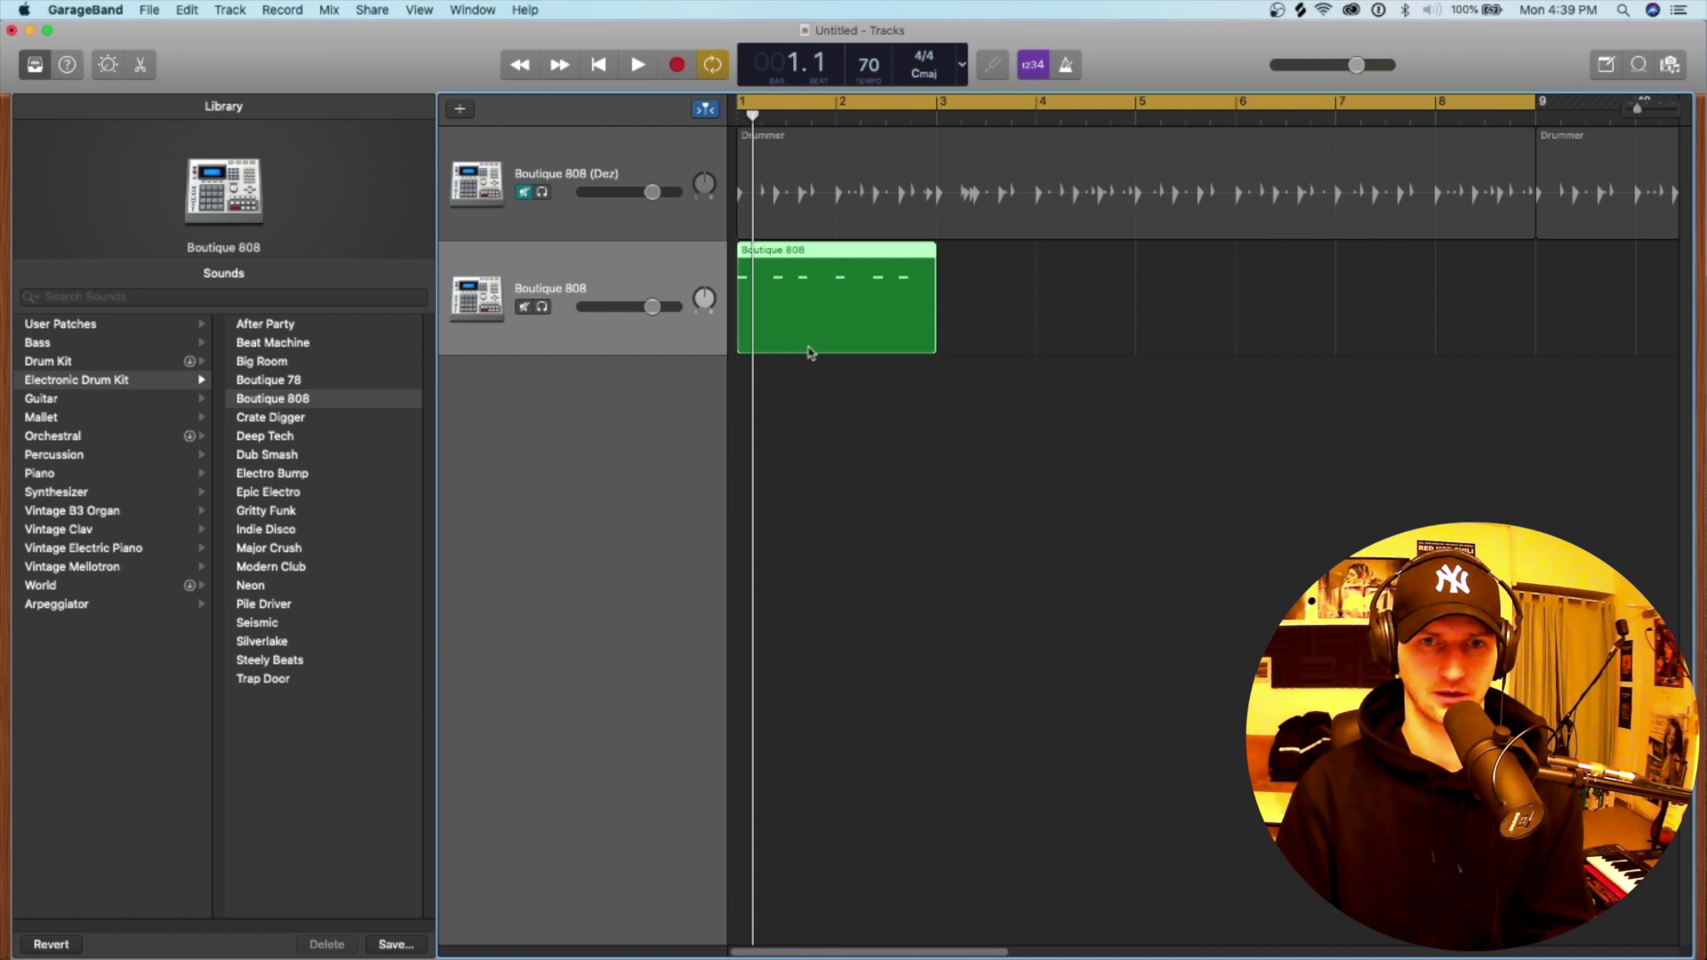
Open the recorded Boutique 808 region in the Piano Roll and audition the drum sounds down the keyboard to the C1 octave.
{"action": "double_click", "coordinate": [809, 352]}
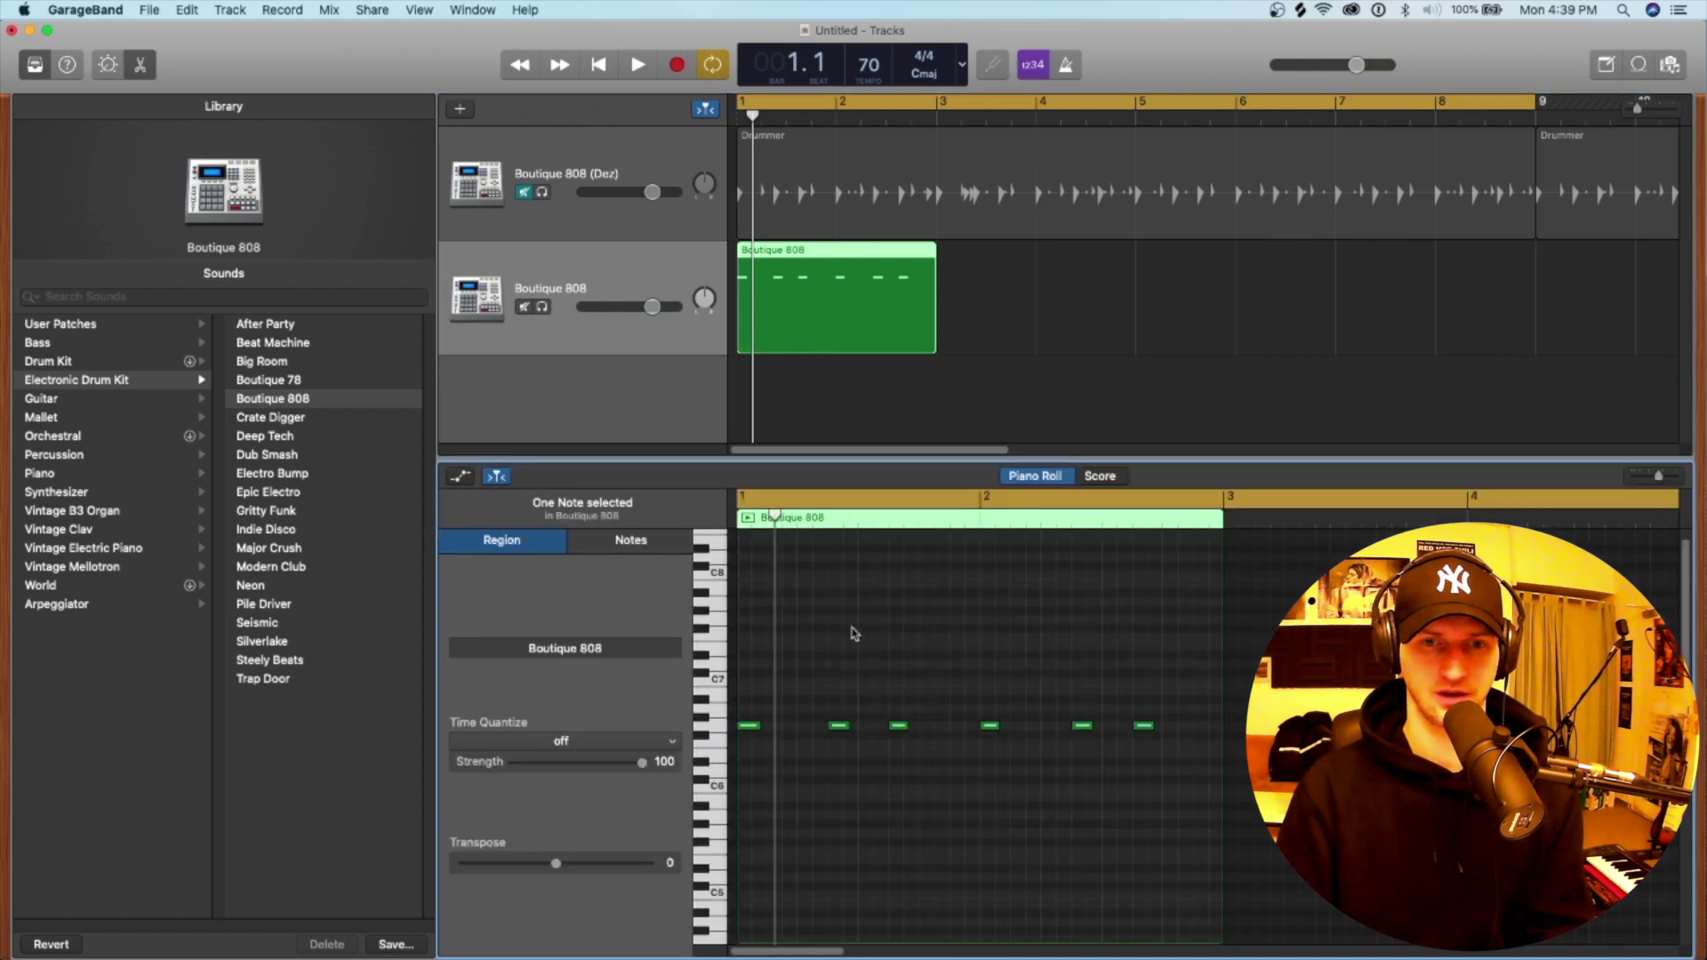
{"action": "scroll", "coordinate": [852, 622], "scroll_direction": "down", "scroll_amount": 5}
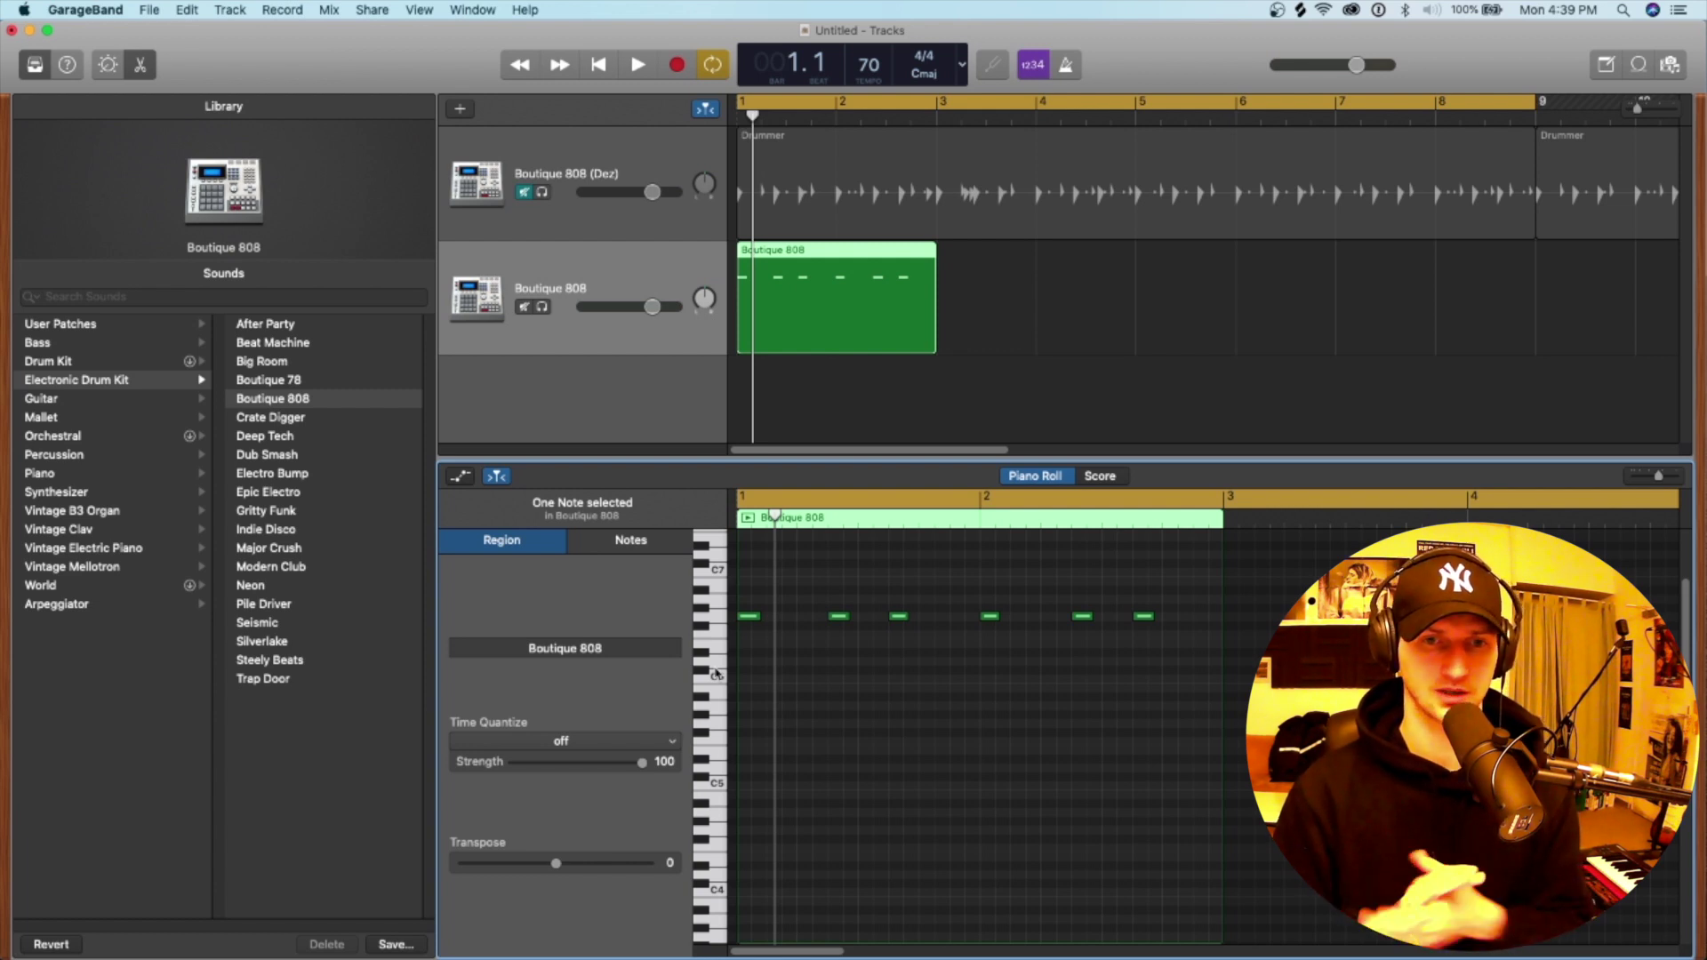
{"action": "left_click", "coordinate": [717, 580]}
{"action": "left_click_drag", "start_coordinate": [713, 575], "coordinate": [714, 584]}
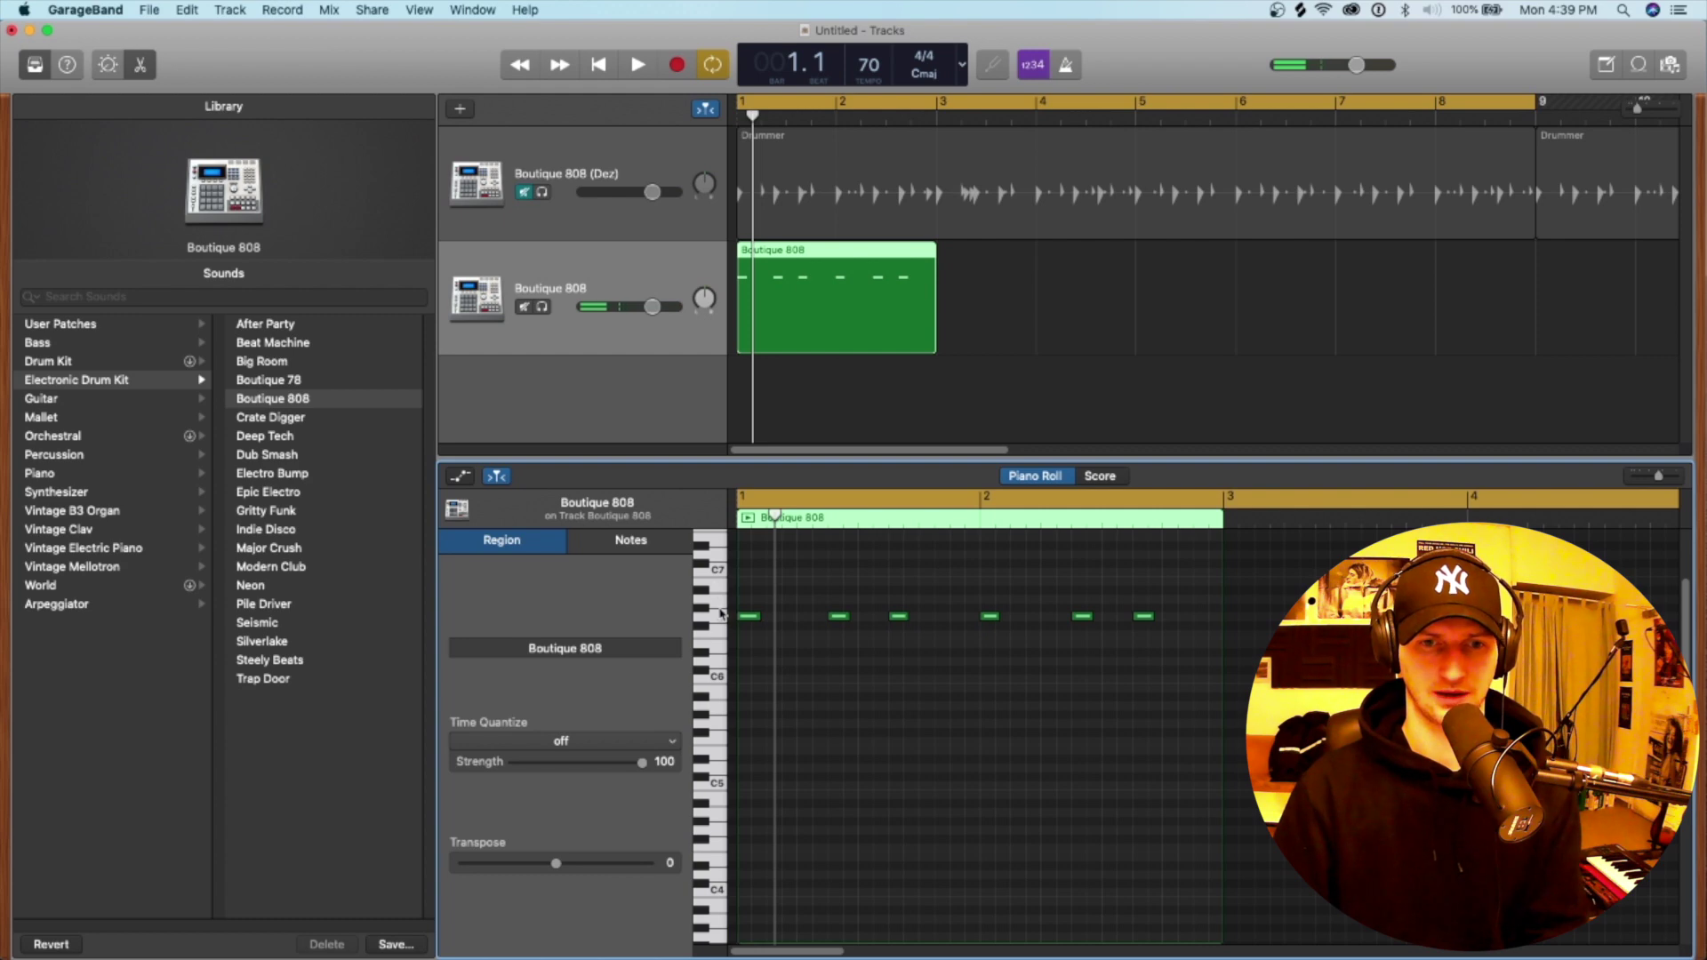
{"action": "scroll", "coordinate": [693, 569], "scroll_direction": "down", "scroll_amount": 3}
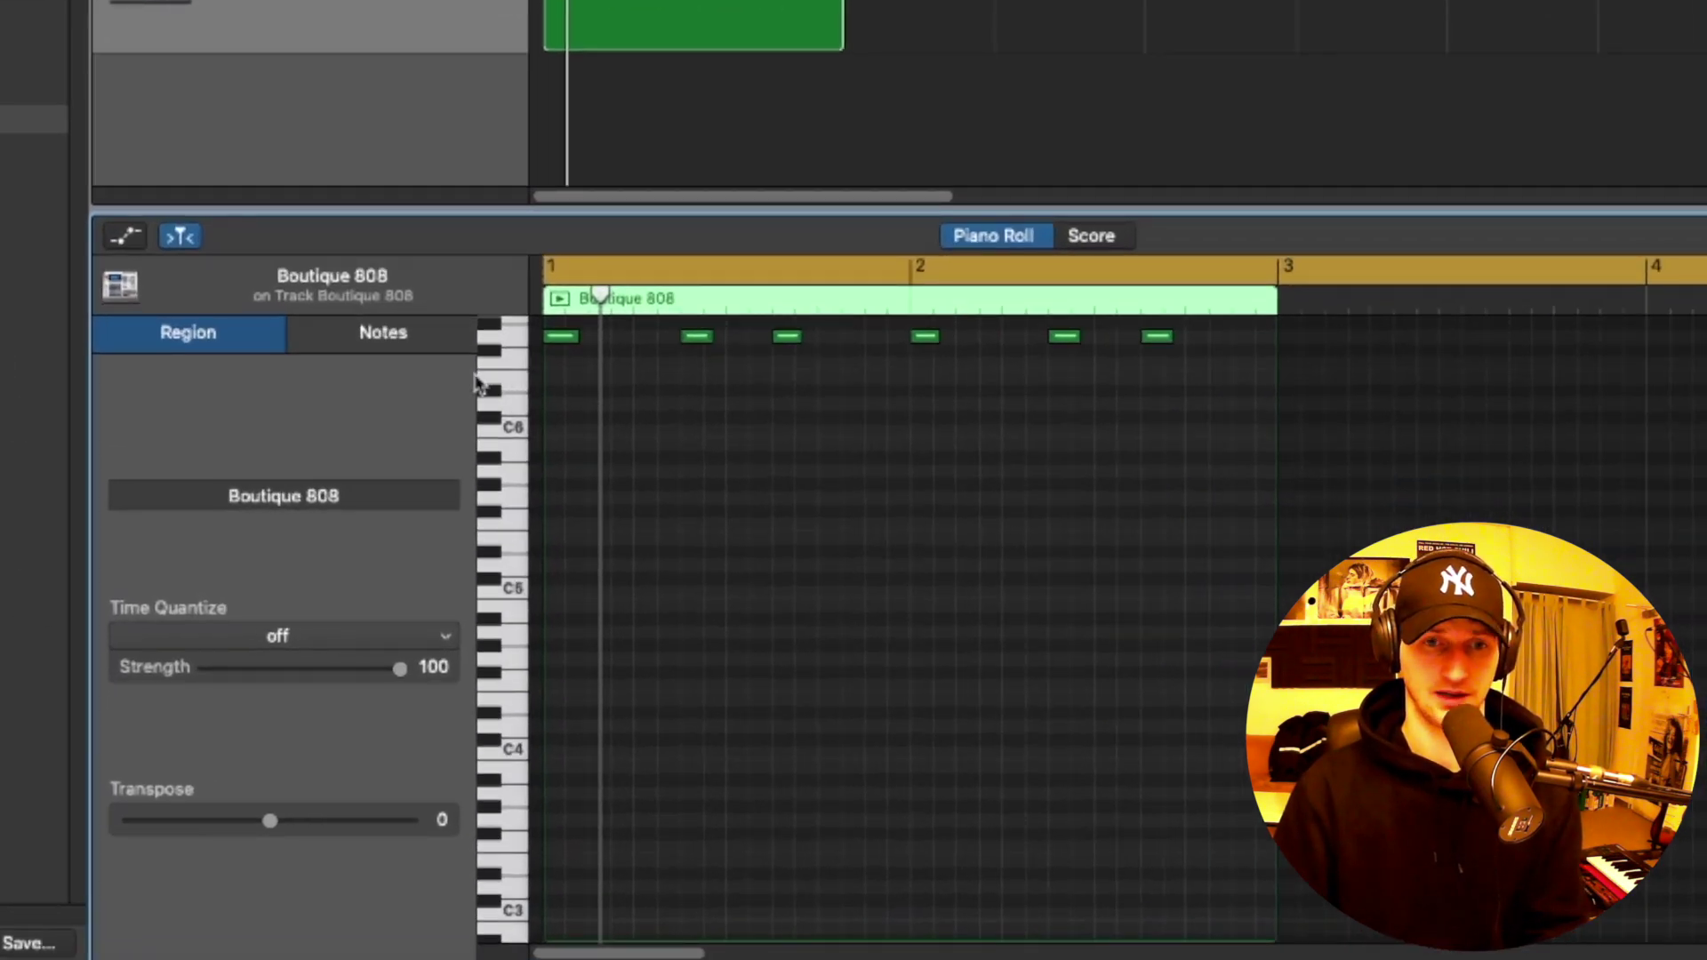
{"action": "left_click", "coordinate": [508, 382]}
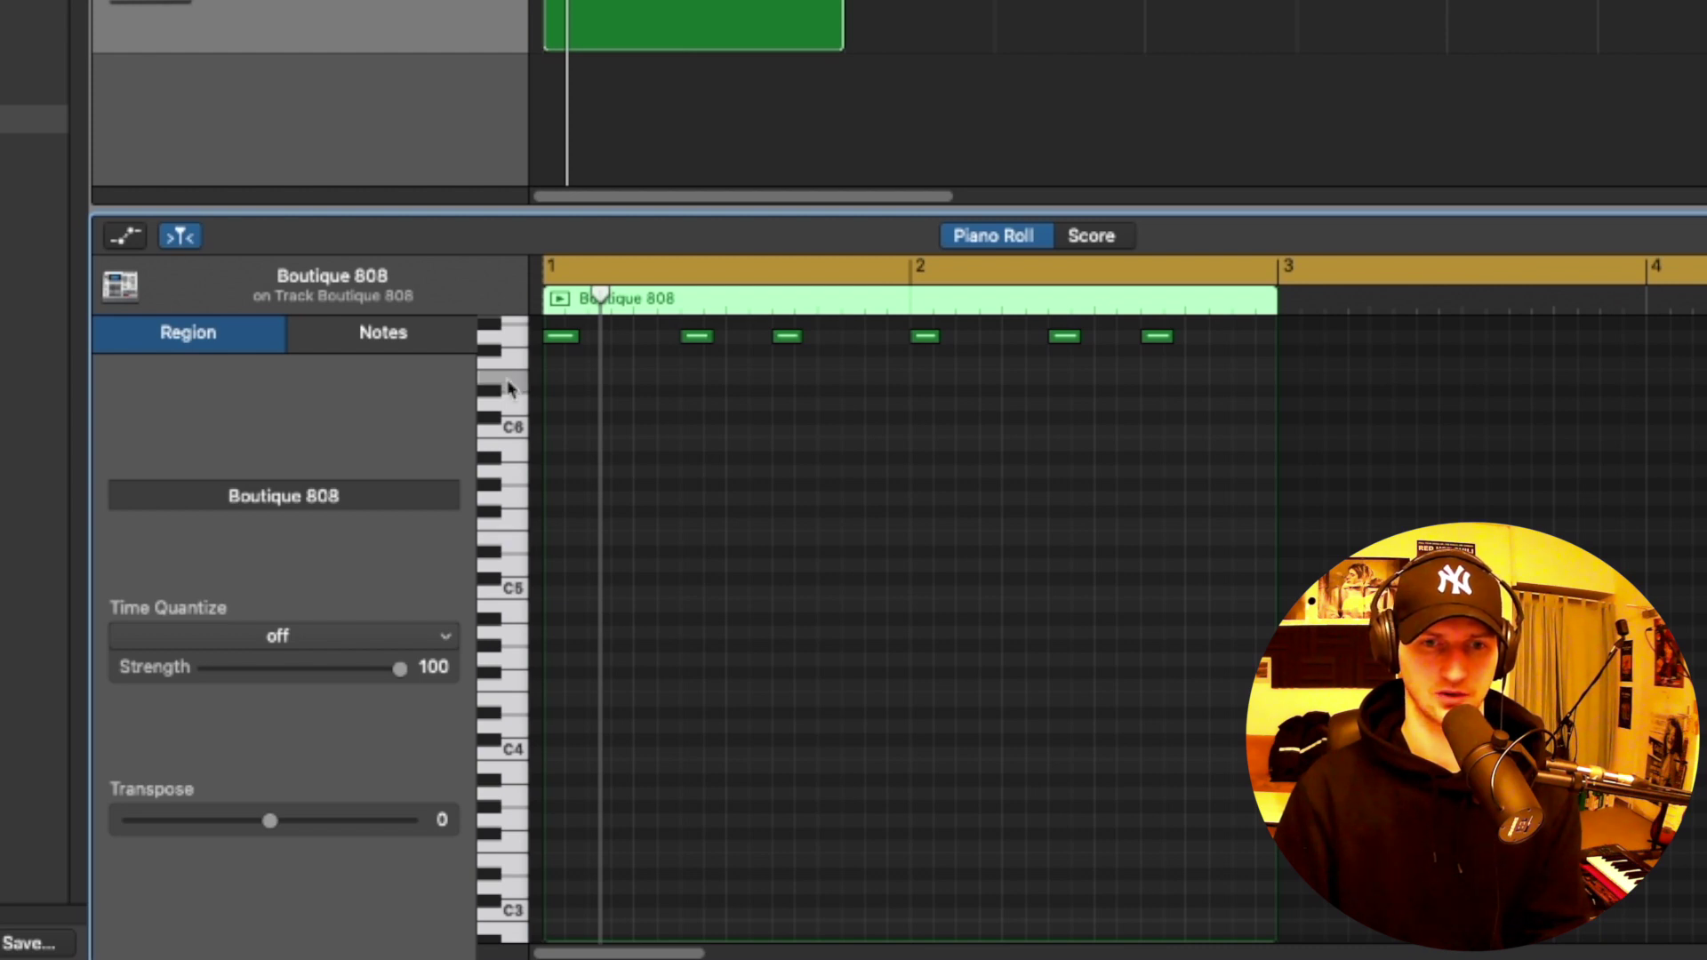
{"action": "left_click_drag", "start_coordinate": [509, 382], "coordinate": [510, 826]}
{"action": "scroll", "coordinate": [511, 817], "scroll_direction": "down", "scroll_amount": 3}
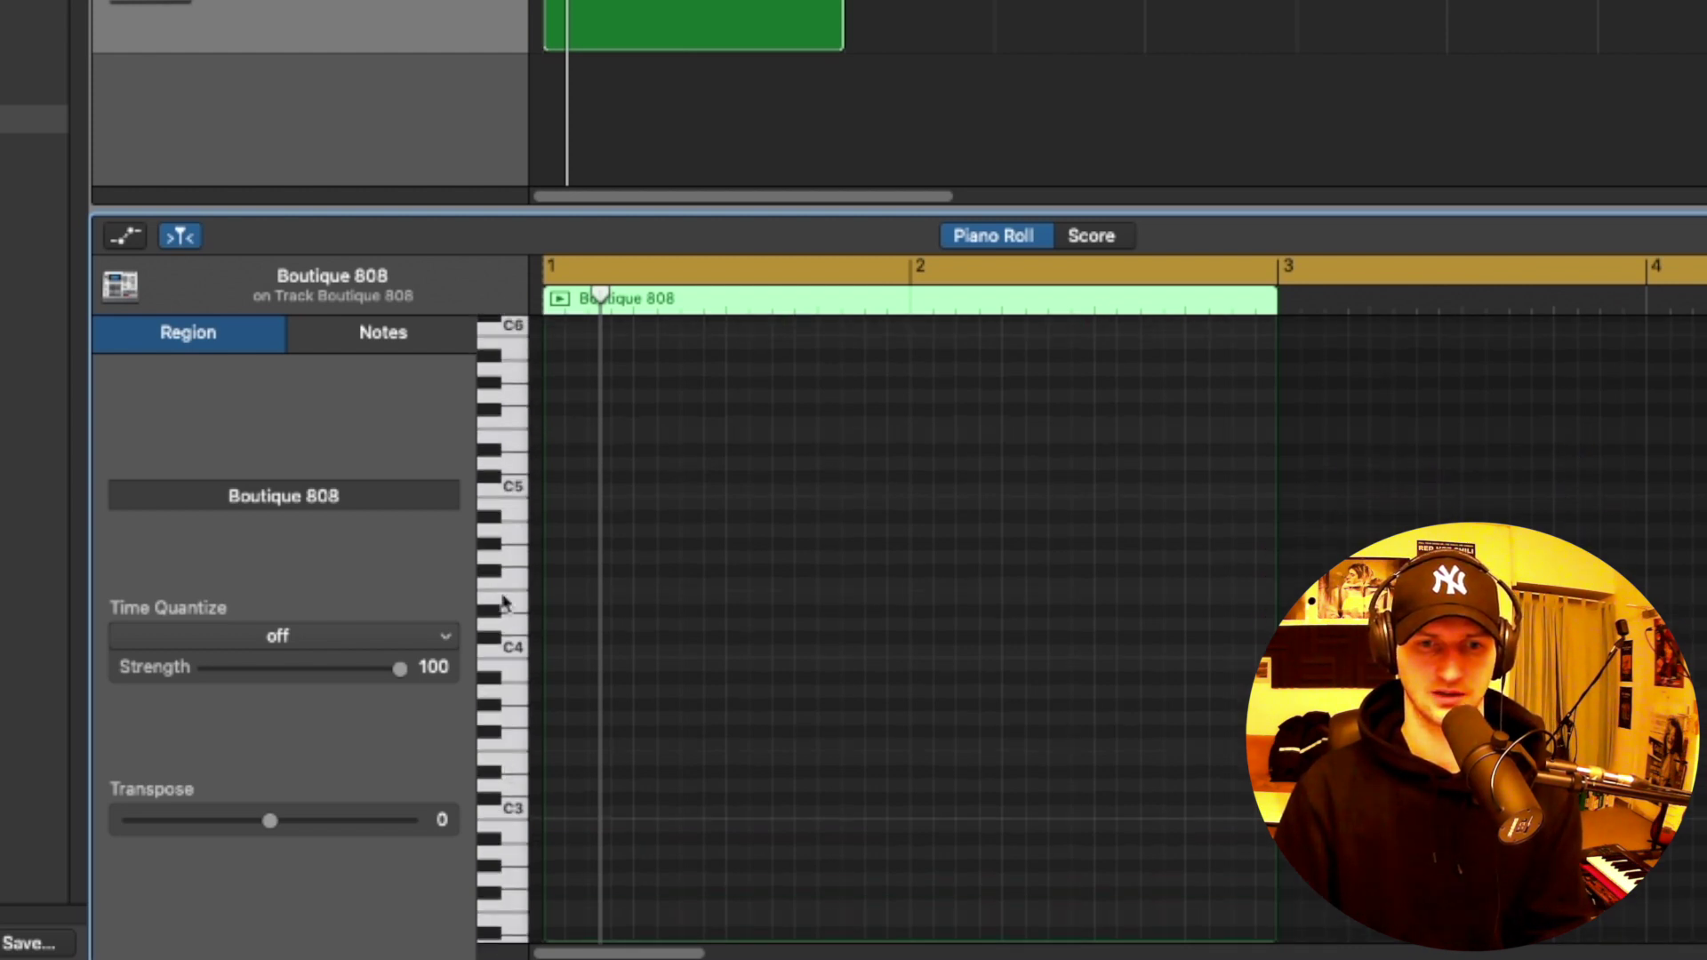
{"action": "left_click_drag", "start_coordinate": [504, 603], "coordinate": [514, 780]}
{"action": "scroll", "coordinate": [513, 835], "scroll_direction": "down", "scroll_amount": 2}
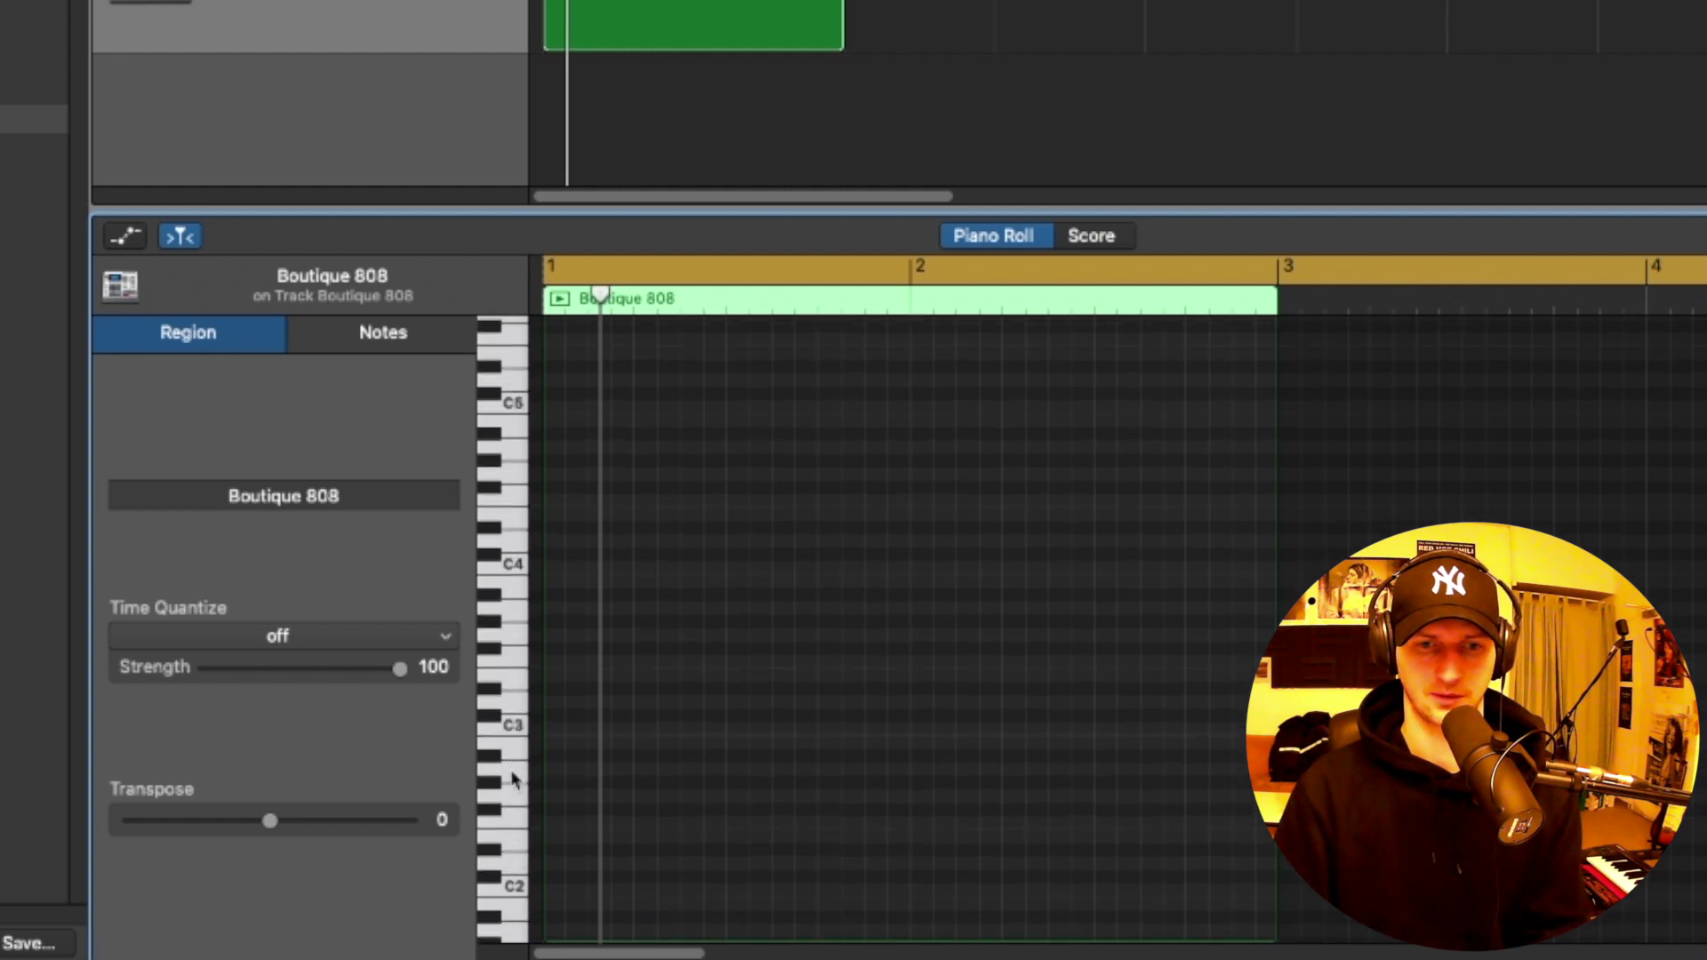
{"action": "scroll", "coordinate": [514, 783], "scroll_direction": "down", "scroll_amount": 4}
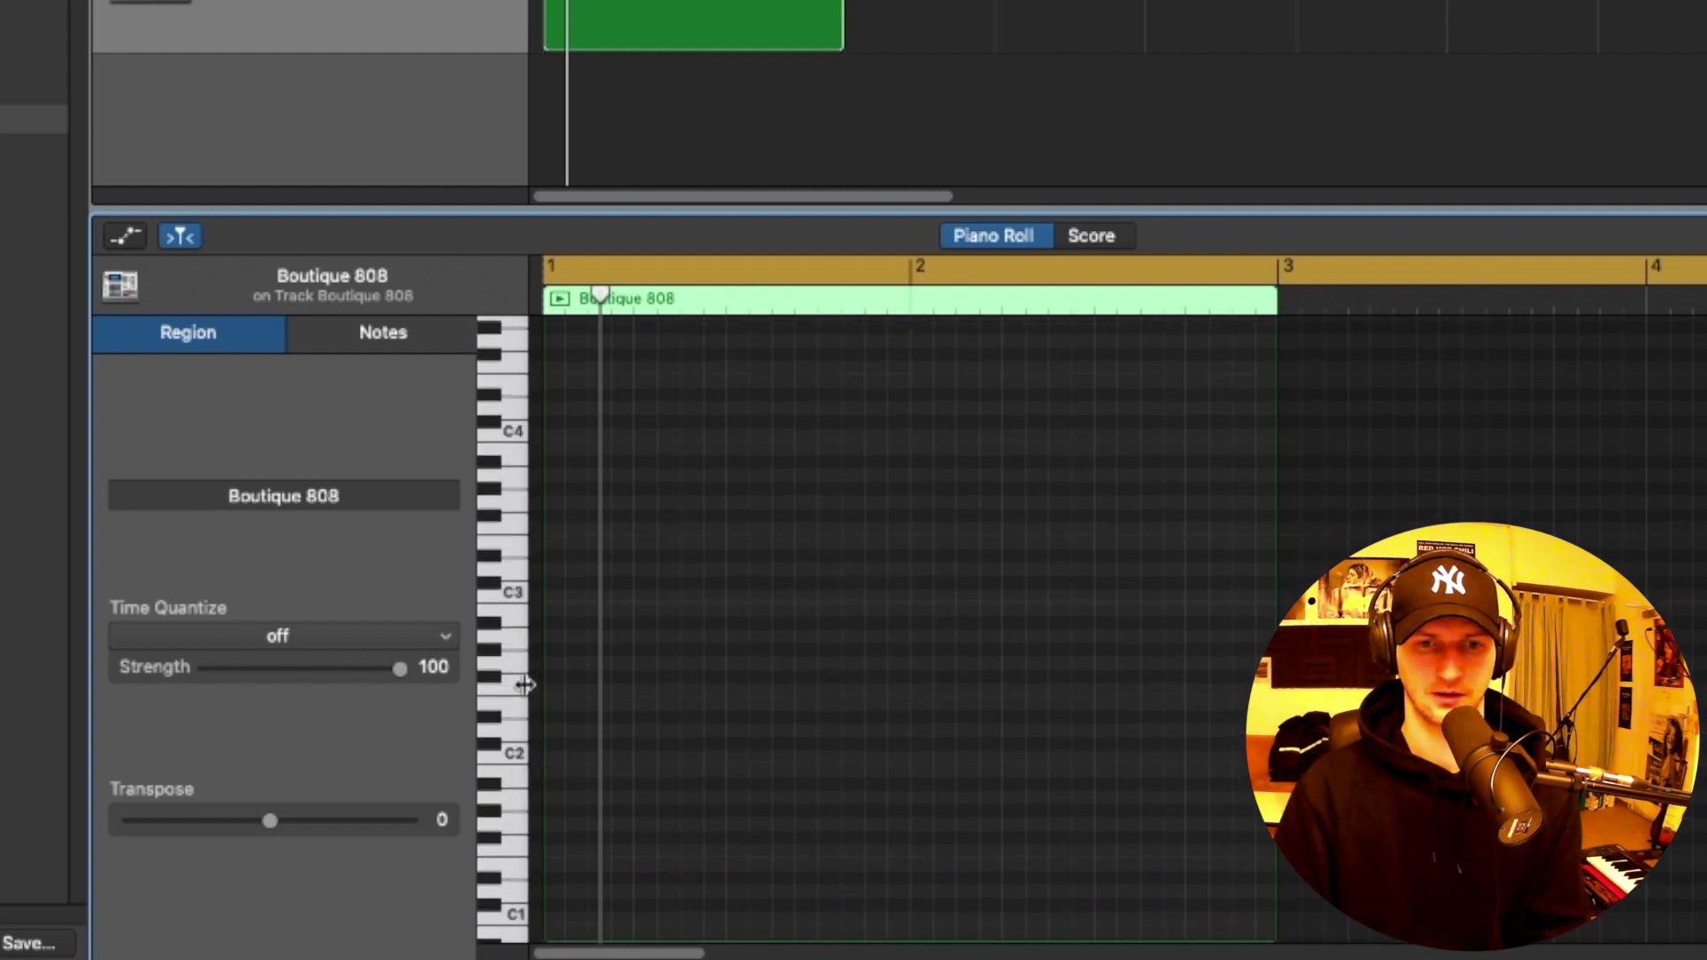
{"action": "left_click_drag", "start_coordinate": [512, 652], "coordinate": [517, 879]}
{"action": "scroll", "coordinate": [518, 879], "scroll_direction": "down", "scroll_amount": 1}
{"action": "left_click", "coordinate": [518, 851]}
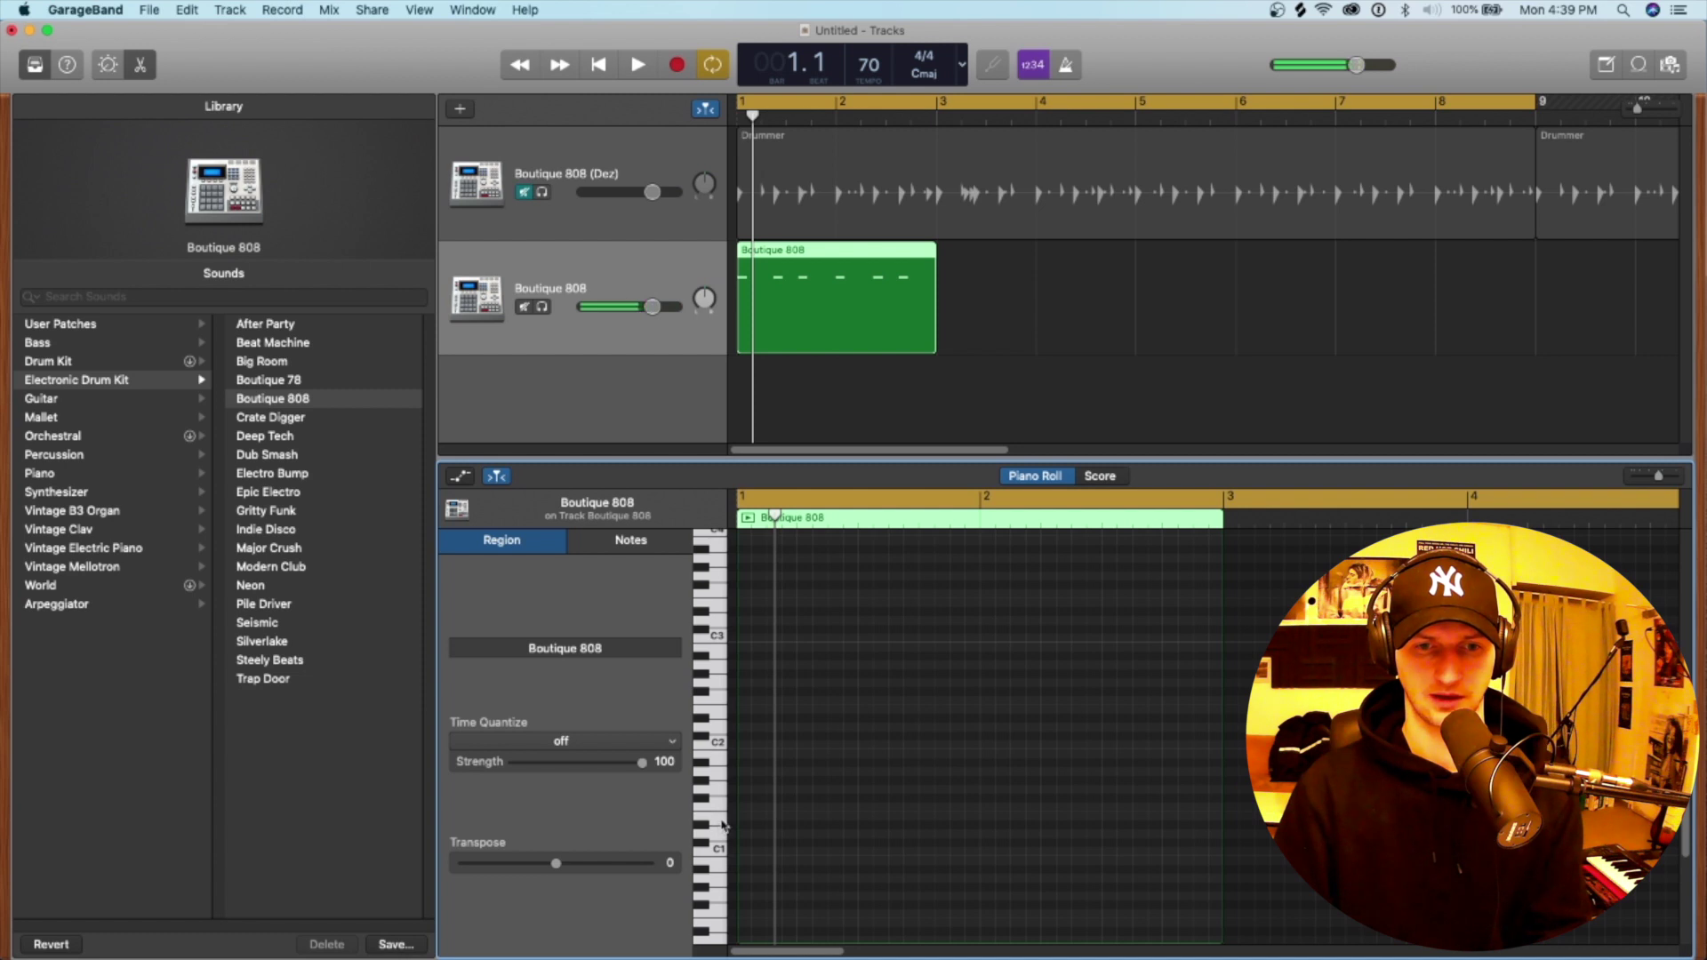
{"action": "left_click", "coordinate": [722, 823]}
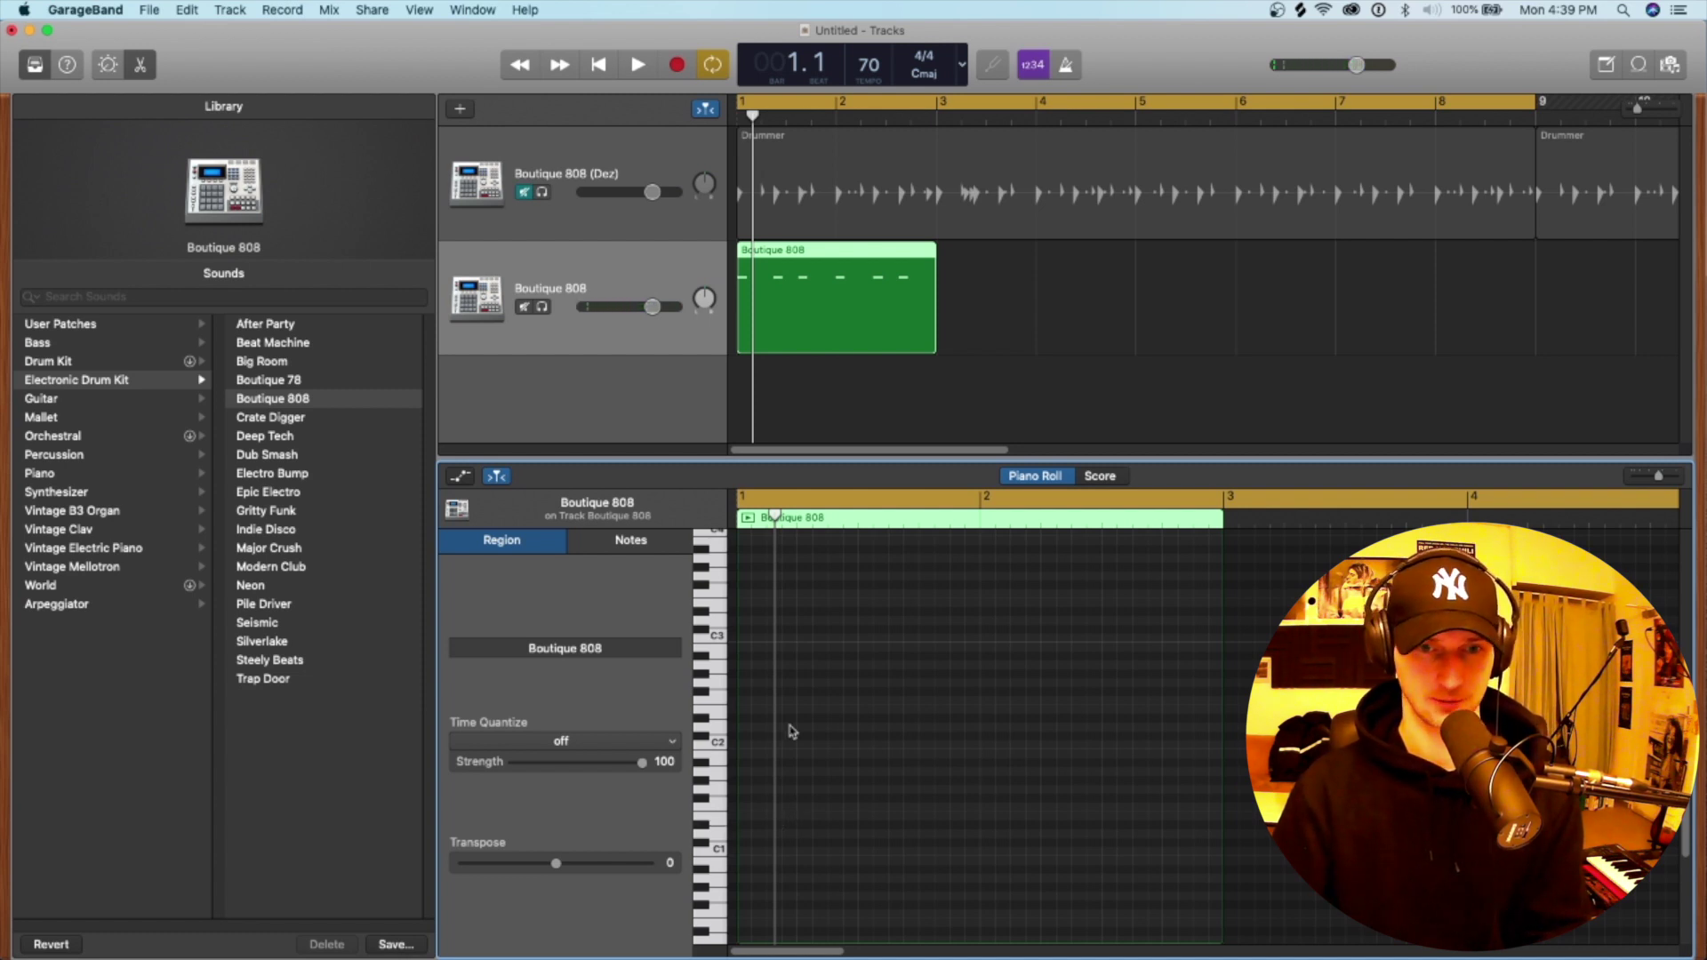
Add an E1 note on beat 2 of bar 1, shorten it to about an eighth note, and play it back.
{"action": "left_click", "coordinate": [806, 773]}
{"action": "mouse_move", "coordinate": [811, 773]}
{"action": "left_mouse_down"}
{"action": "mouse_move", "coordinate": [811, 825]}
{"action": "mouse_move", "coordinate": [816, 811]}
{"action": "left_mouse_up"}
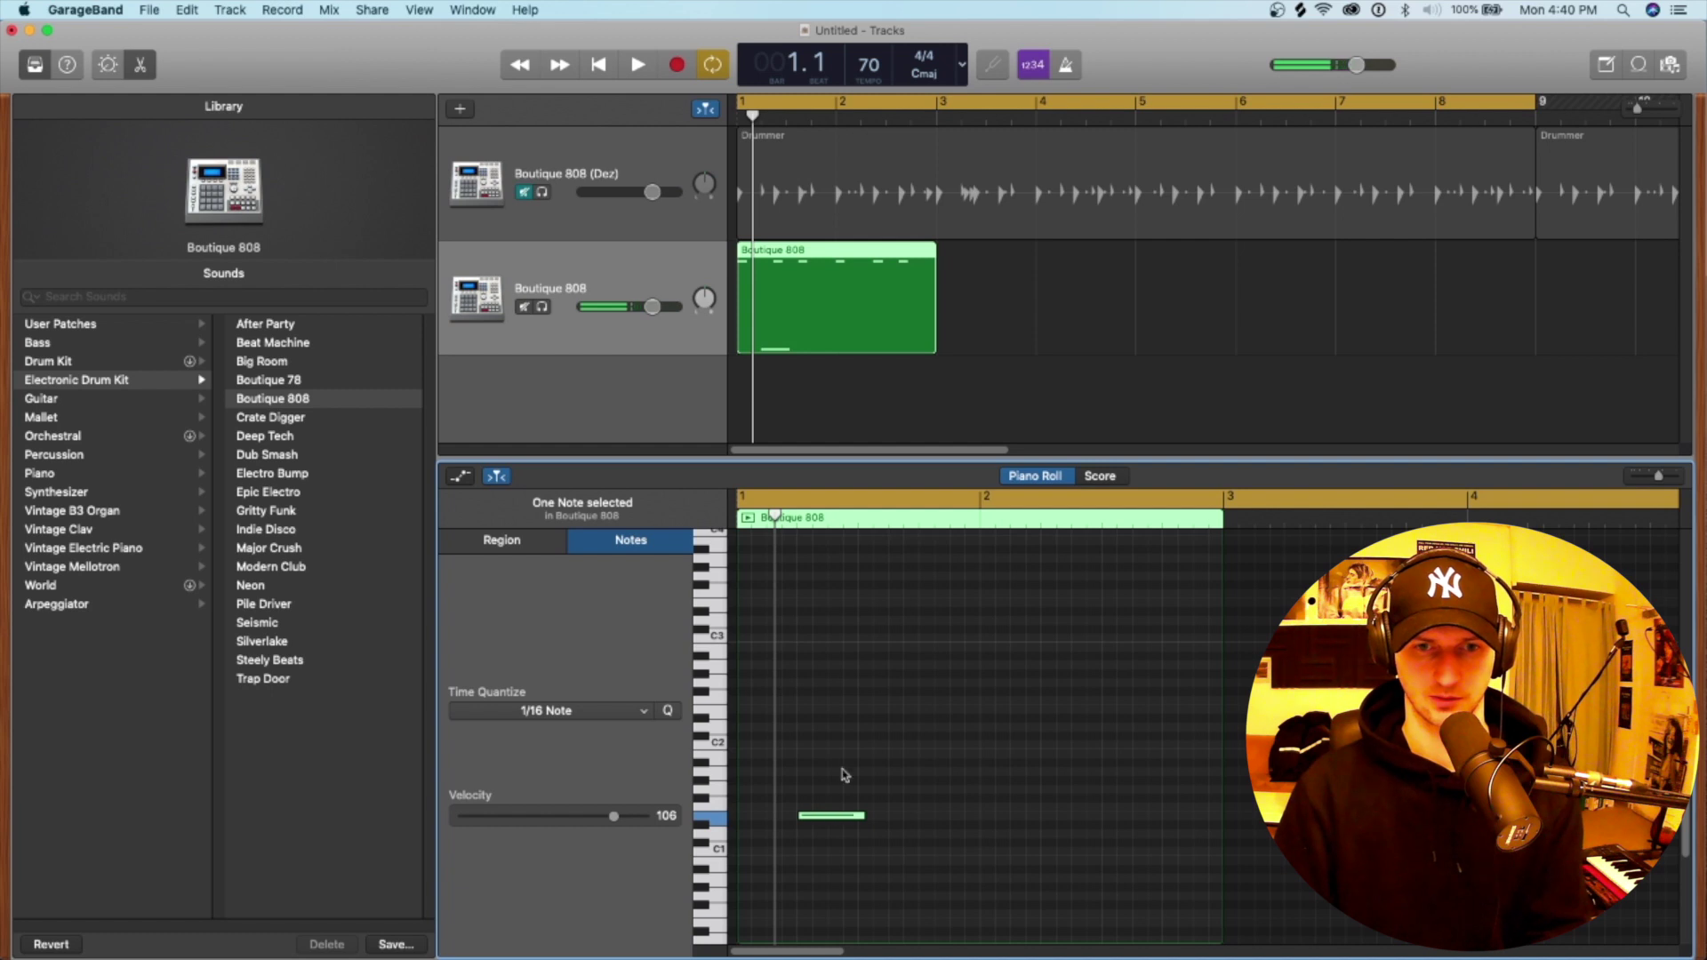
{"action": "left_click", "coordinate": [845, 775]}
{"action": "scroll", "coordinate": [851, 670], "scroll_direction": "up", "scroll_amount": 2}
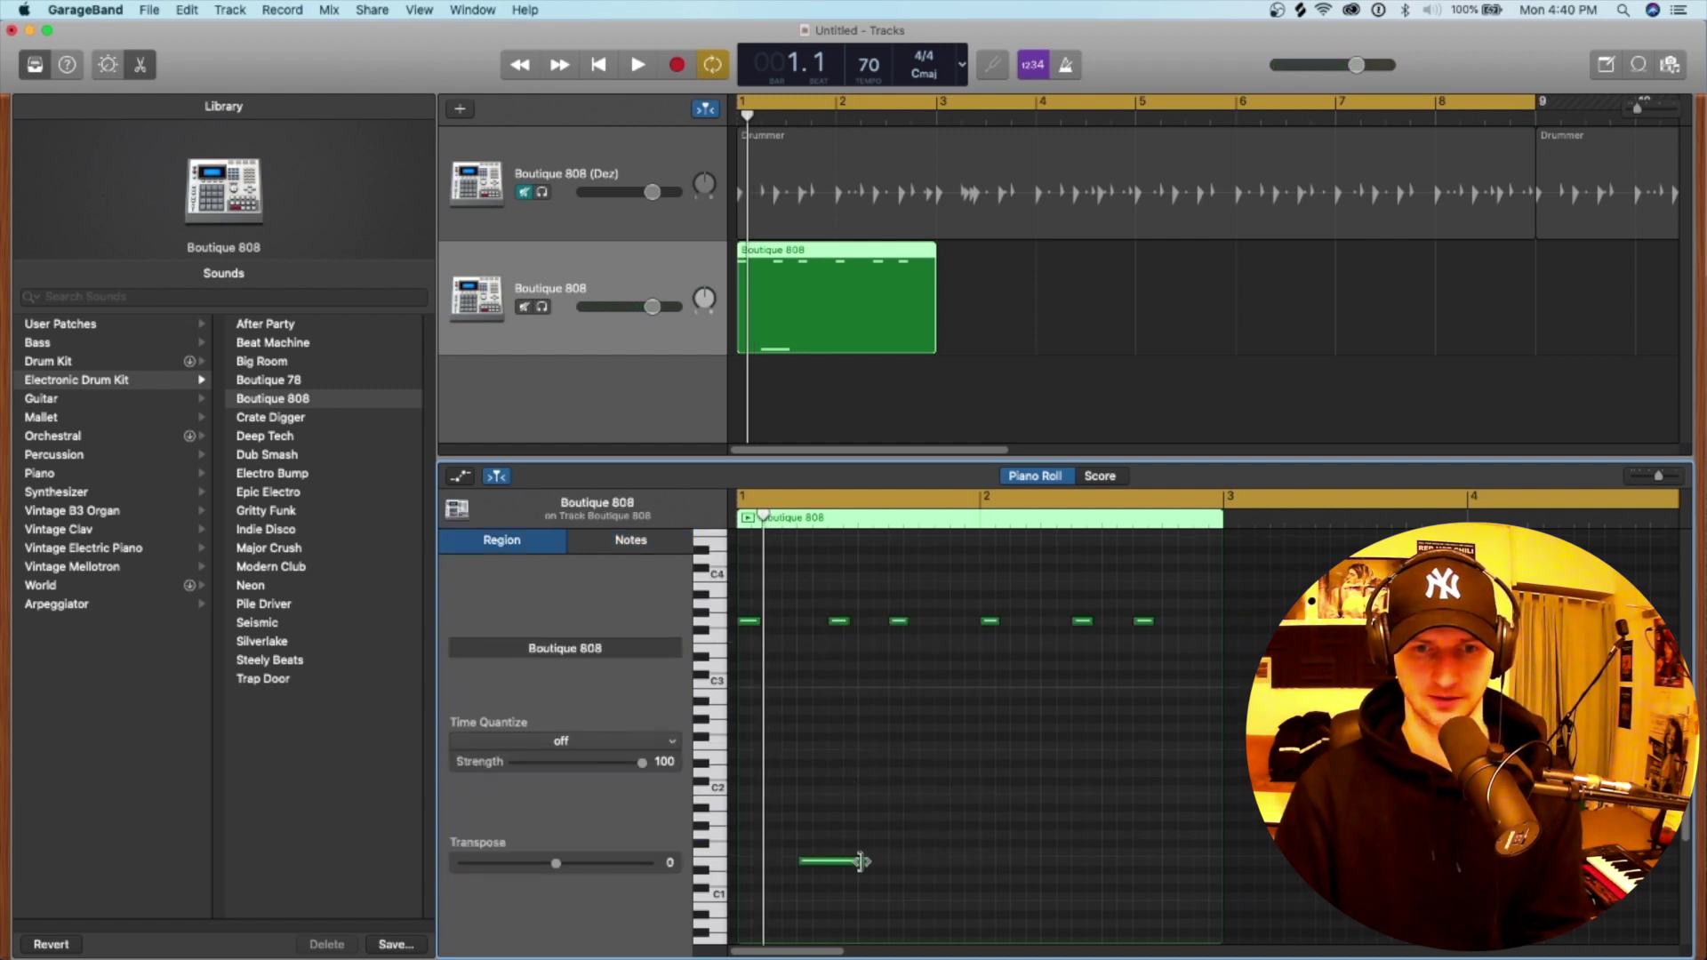
{"action": "left_click_drag", "start_coordinate": [861, 861], "coordinate": [822, 879]}
{"action": "key", "text": "space"}
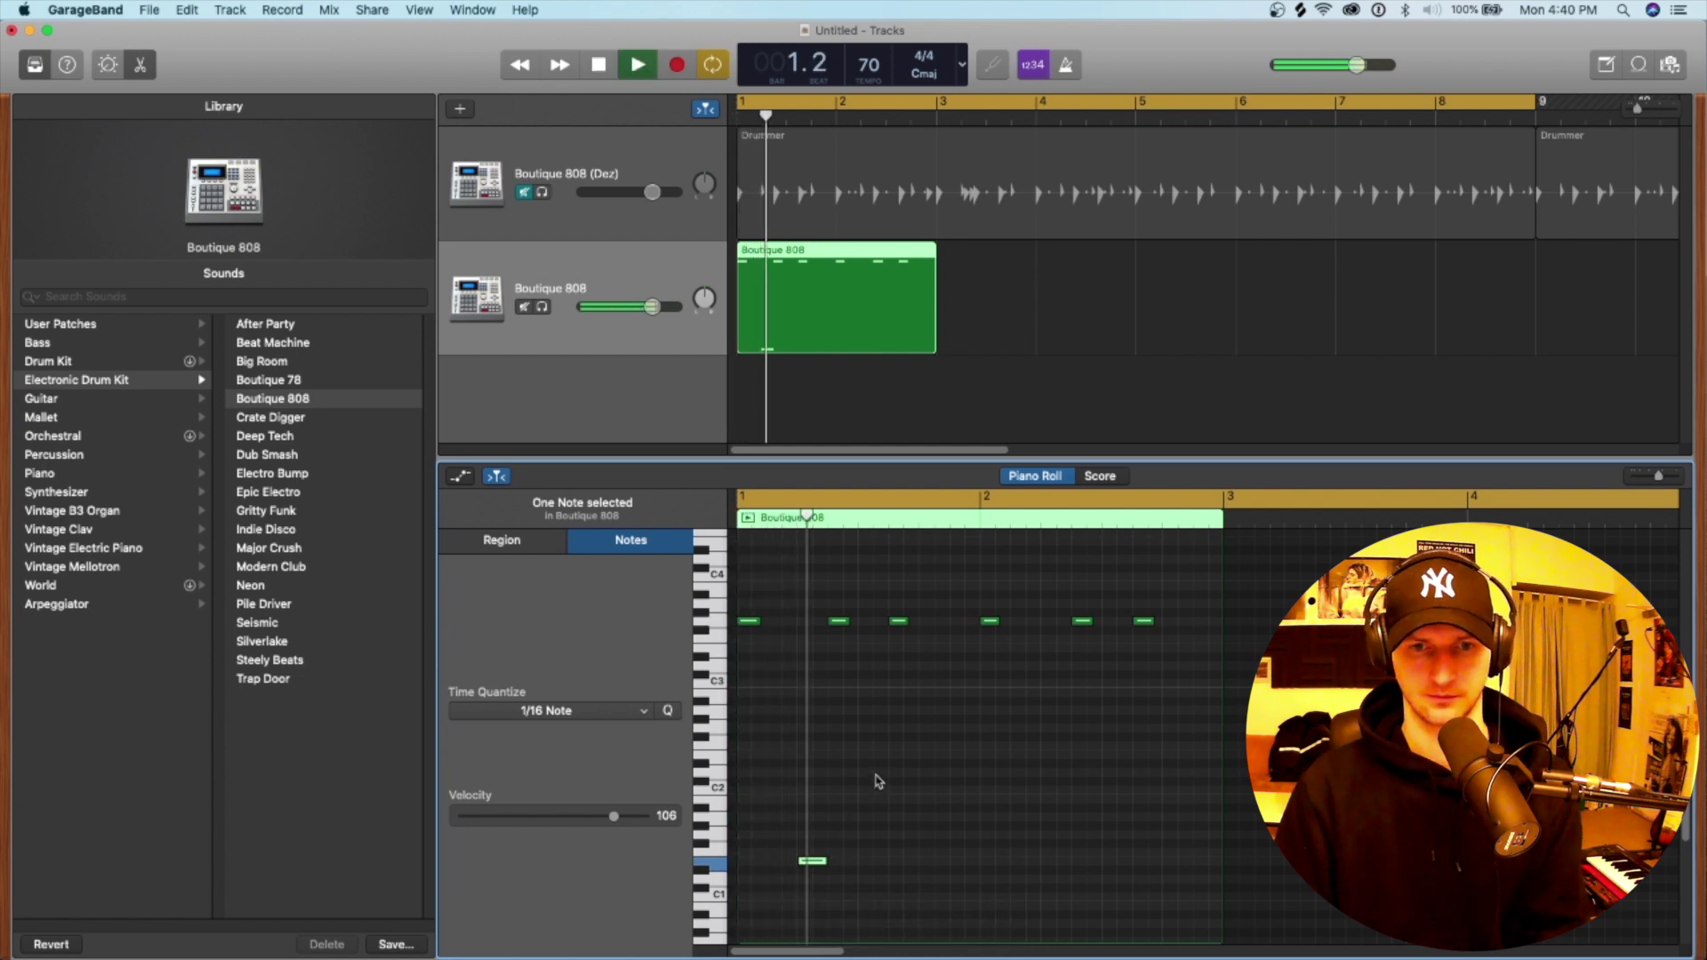
{"action": "key", "text": "space"}
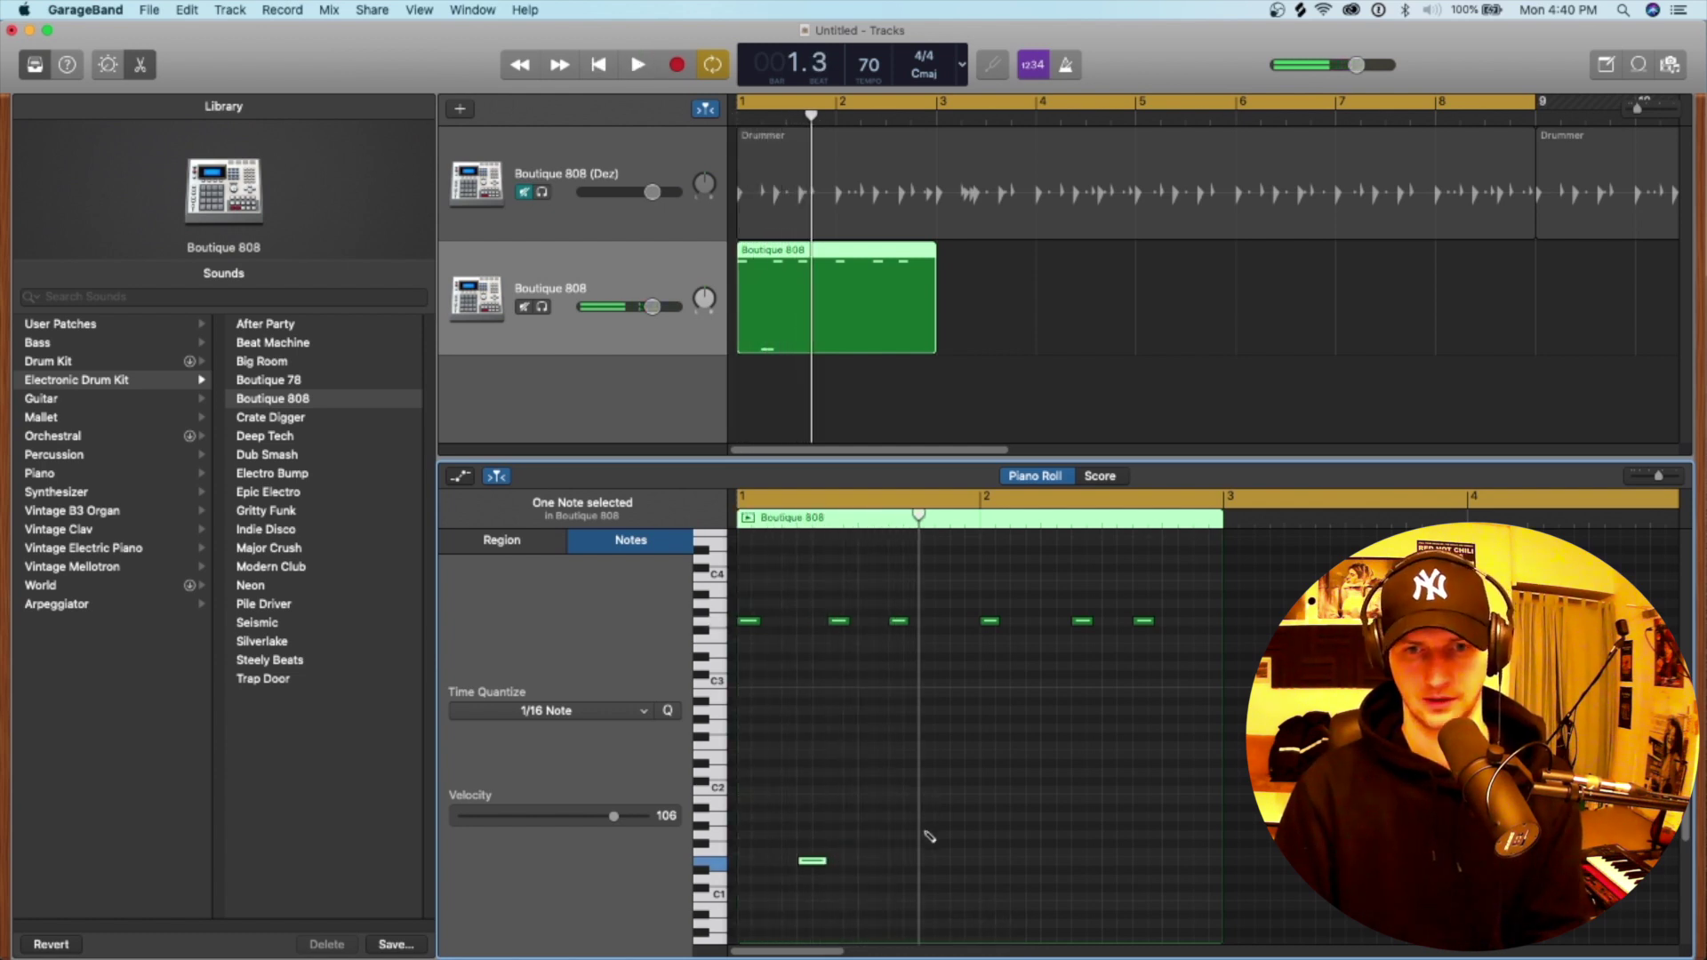
Add E1 notes on beat 4 of bar 1 and beats 2 and 4 of bar 2, and play the pattern from the start.
{"action": "left_click", "coordinate": [925, 863], "text": "super"}
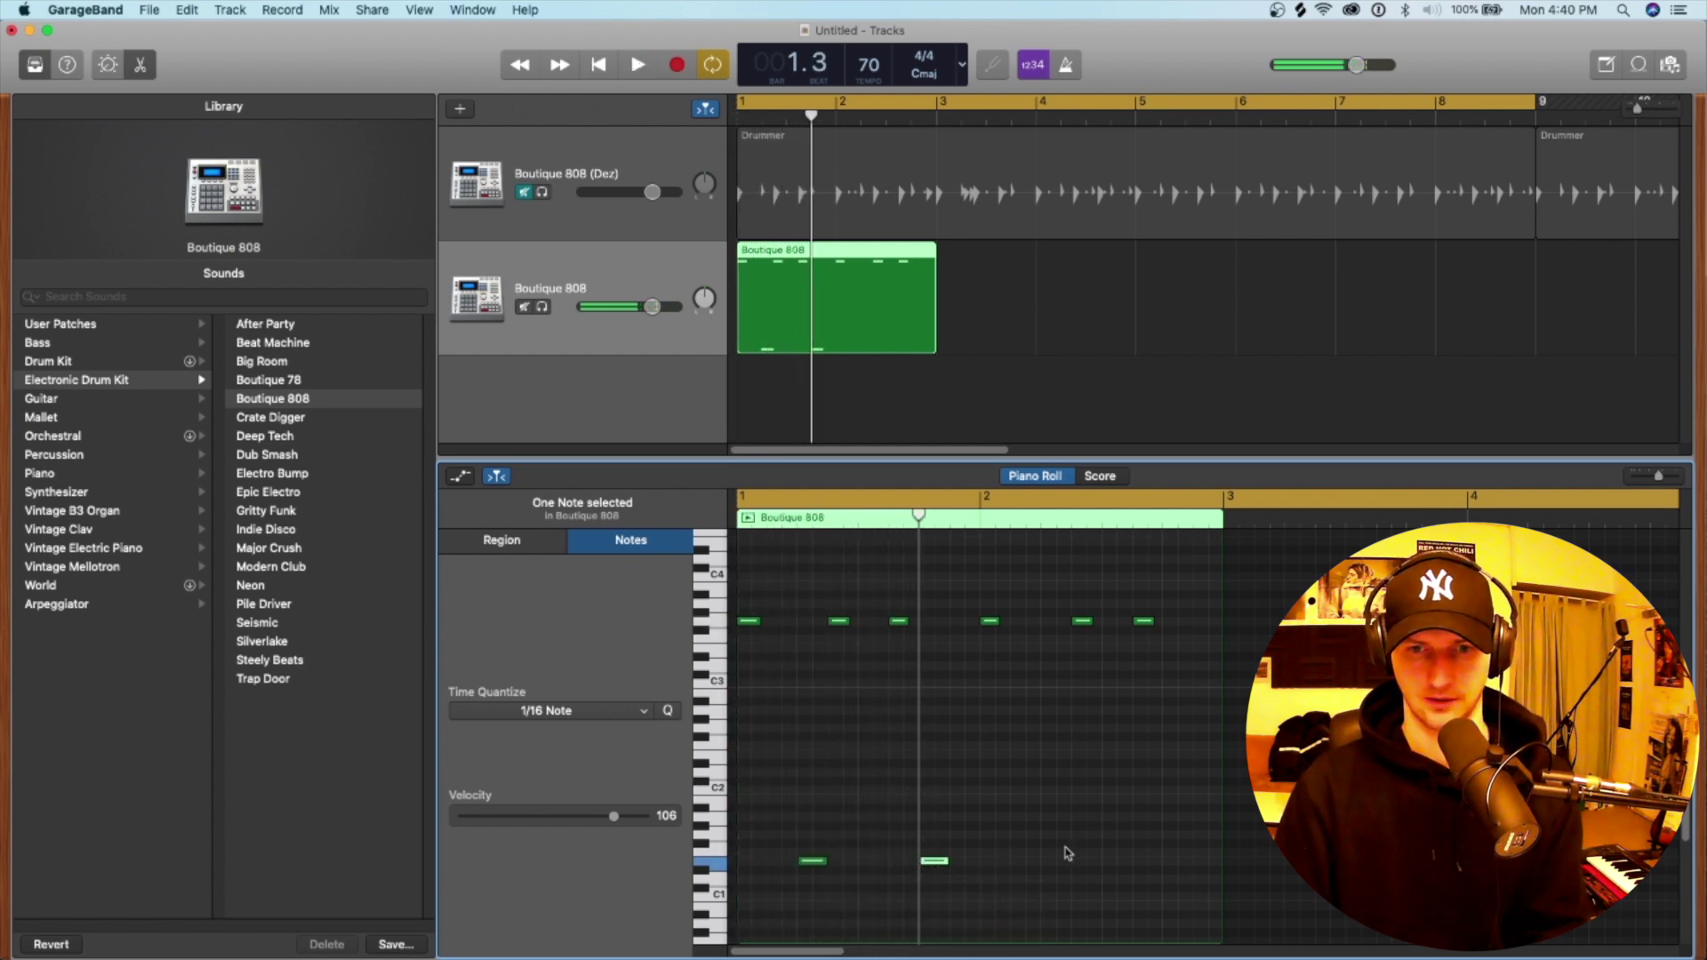
{"action": "left_click", "coordinate": [1052, 862], "text": "super"}
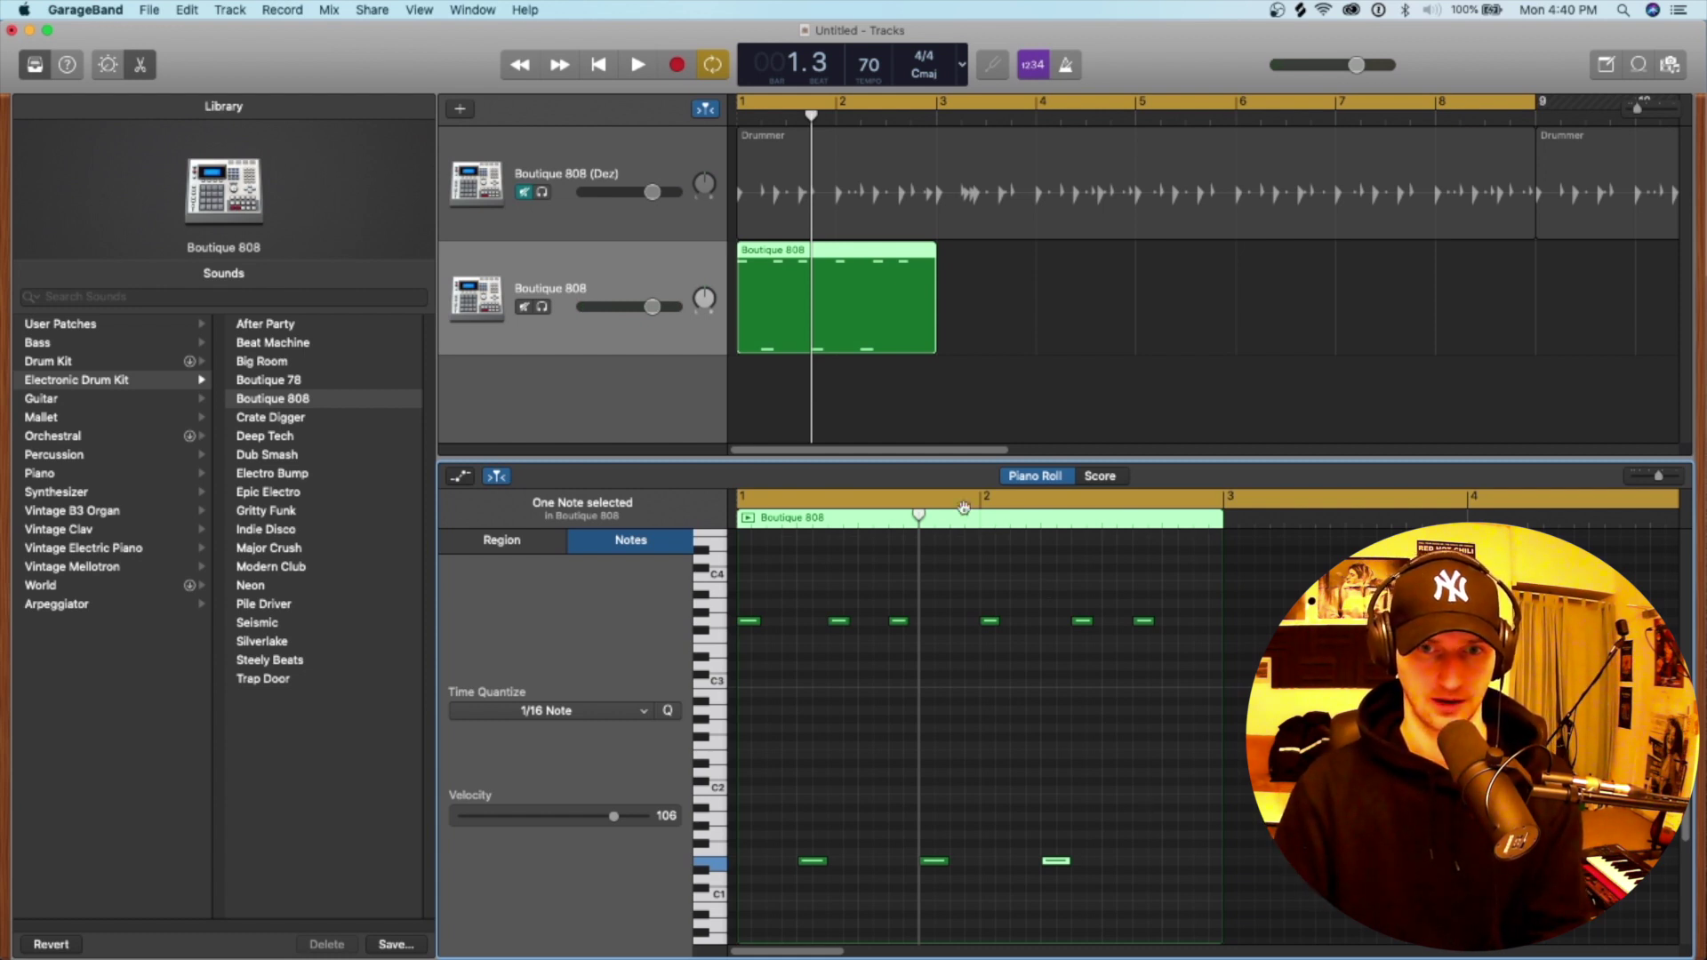
{"action": "left_click_drag", "start_coordinate": [916, 518], "coordinate": [968, 544]}
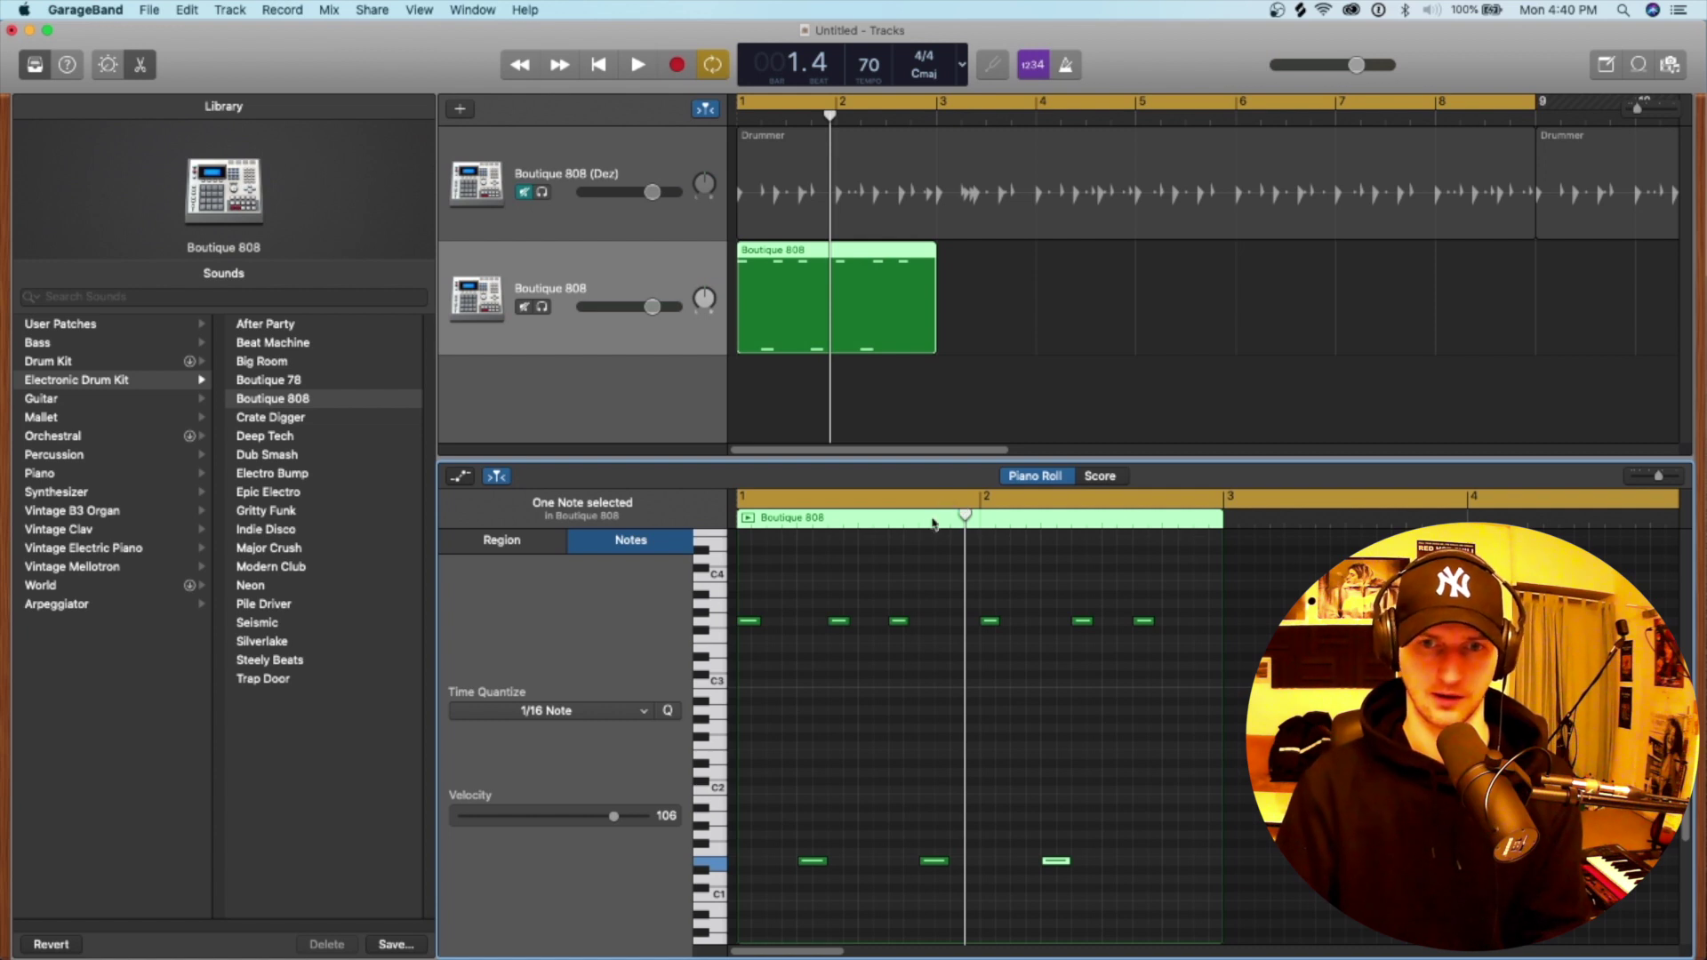
{"action": "left_click_drag", "start_coordinate": [966, 514], "coordinate": [980, 515]}
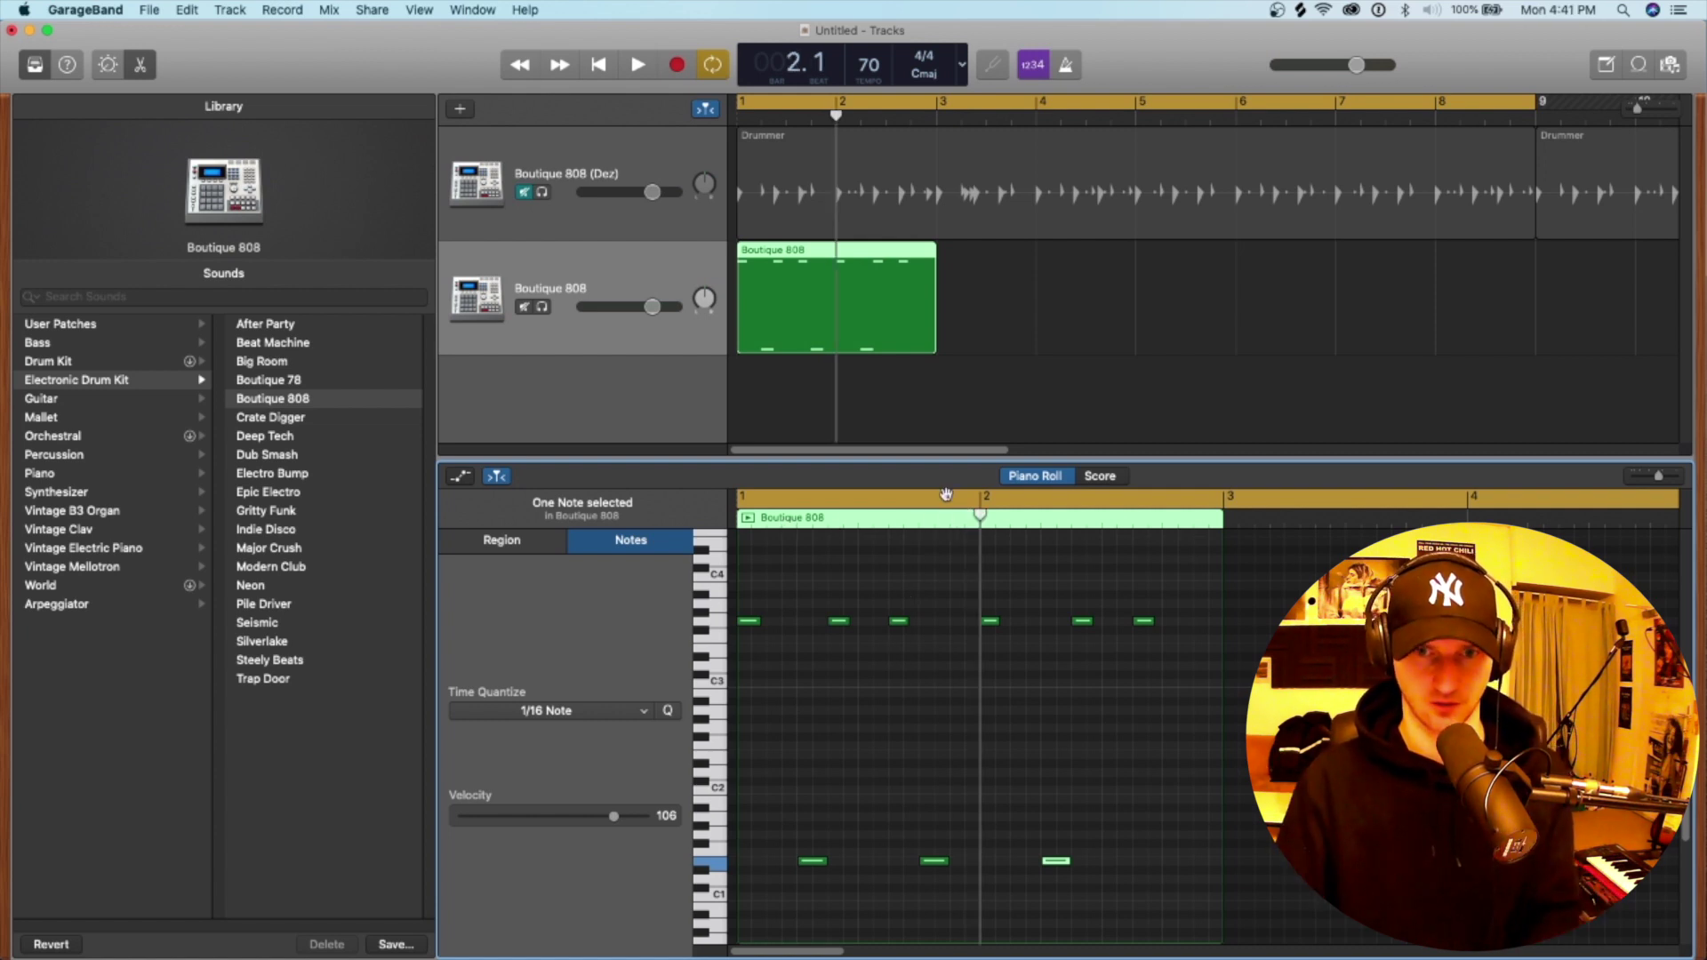
{"action": "left_click_drag", "start_coordinate": [983, 525], "coordinate": [743, 539]}
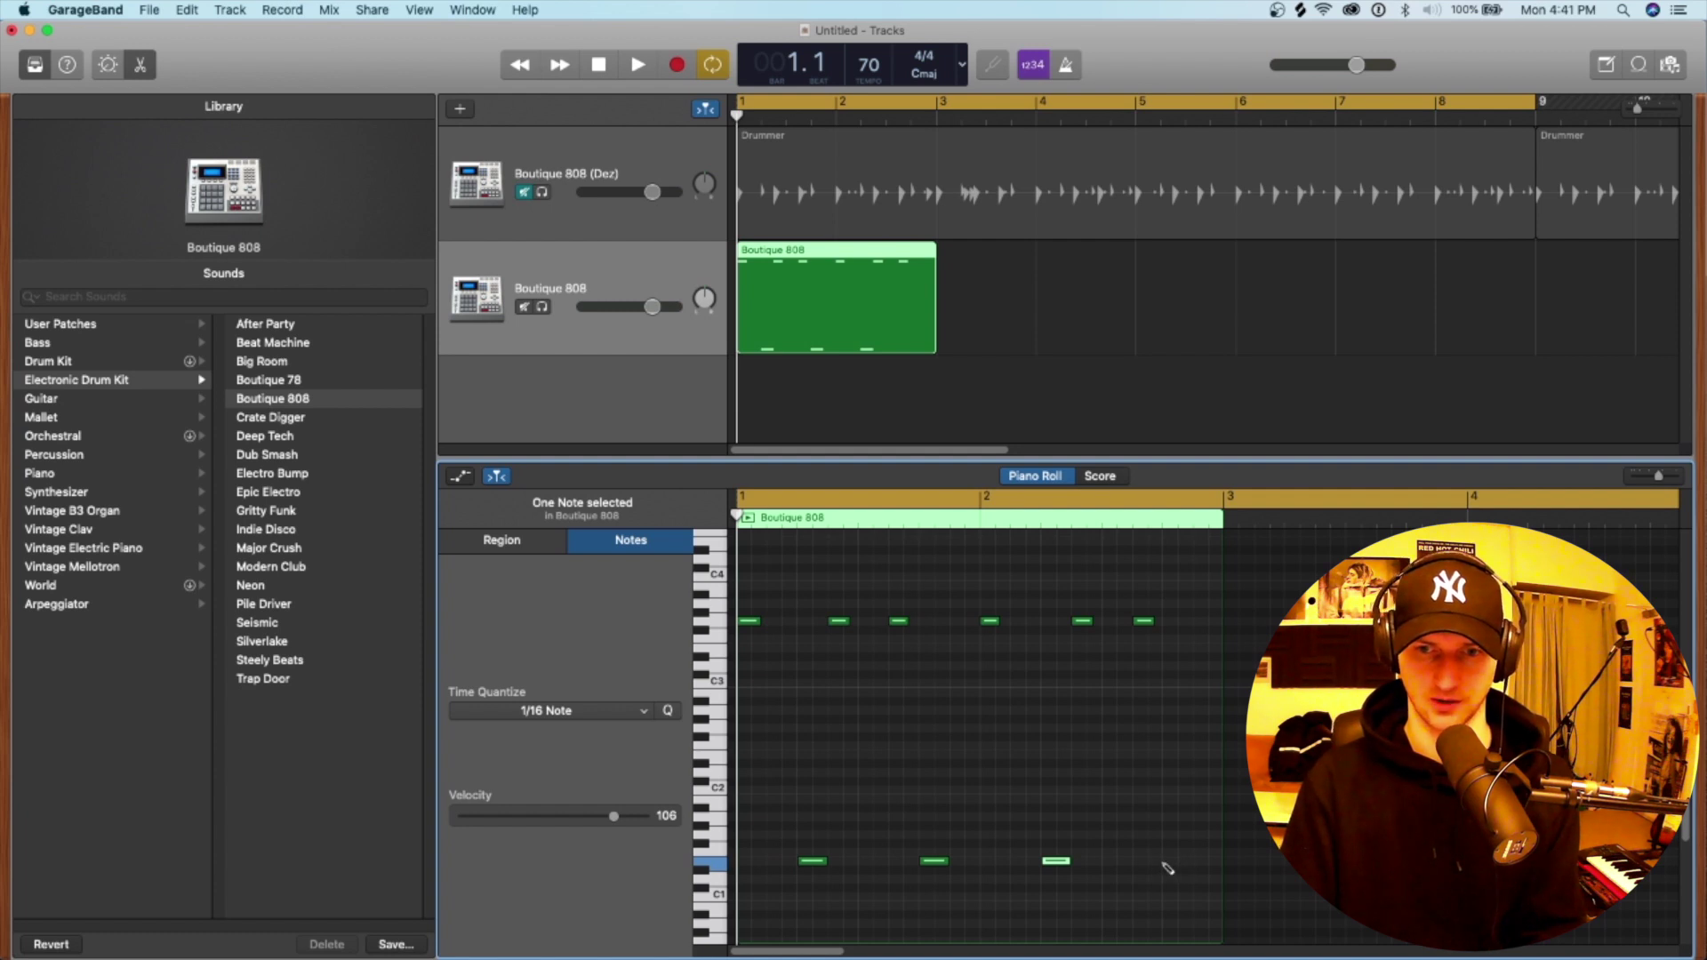
{"action": "left_click", "coordinate": [1164, 862], "text": "super"}
{"action": "key", "text": "space"}
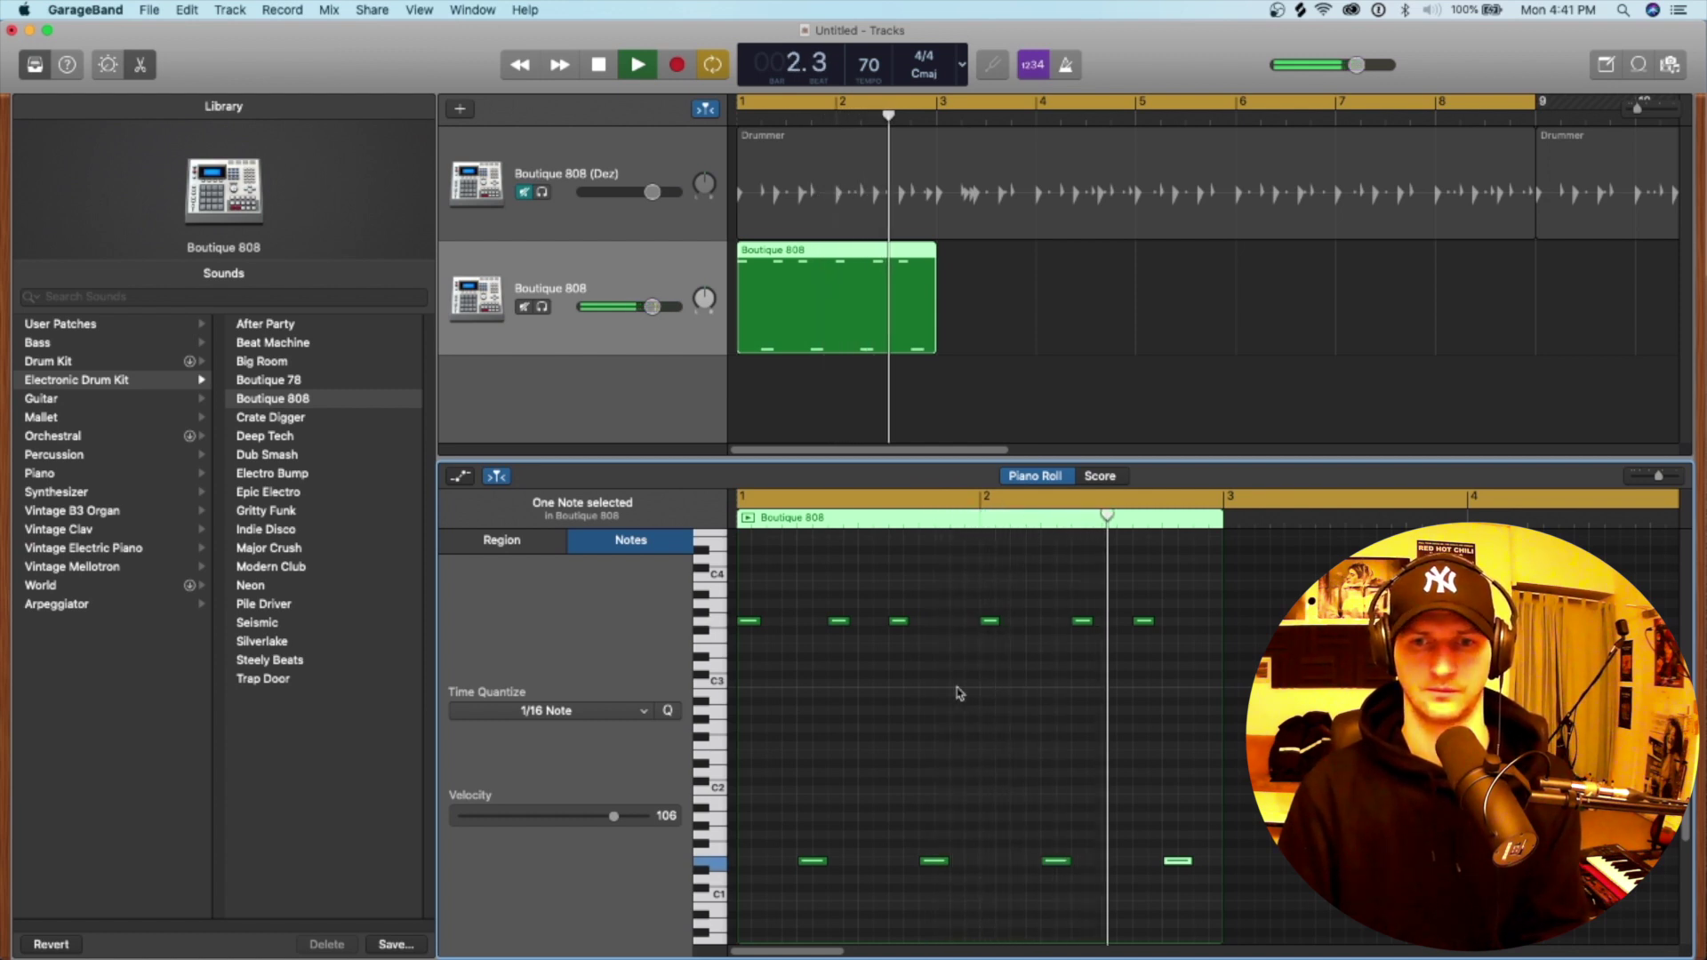
{"action": "key", "text": "space"}
Set the cycle range to the two-bar Boutique 808 region, and enlarge the Piano Roll editor.
{"action": "key", "text": "super+u"}
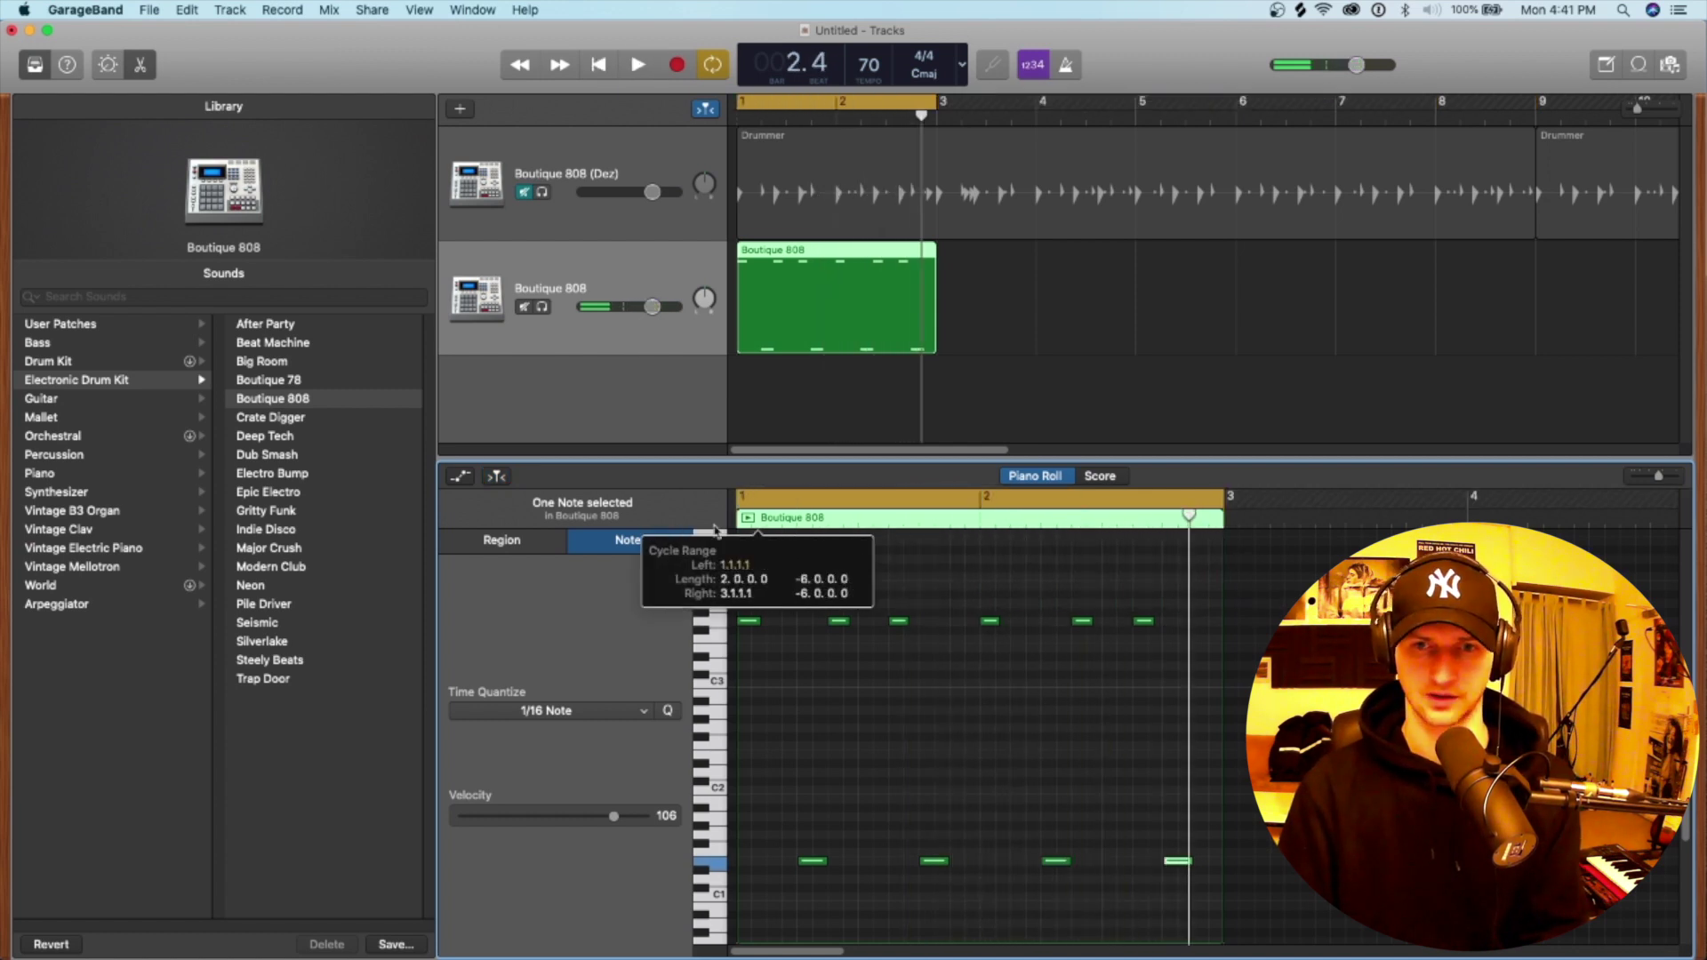
{"action": "scroll", "coordinate": [860, 606], "scroll_direction": "down", "scroll_amount": 2}
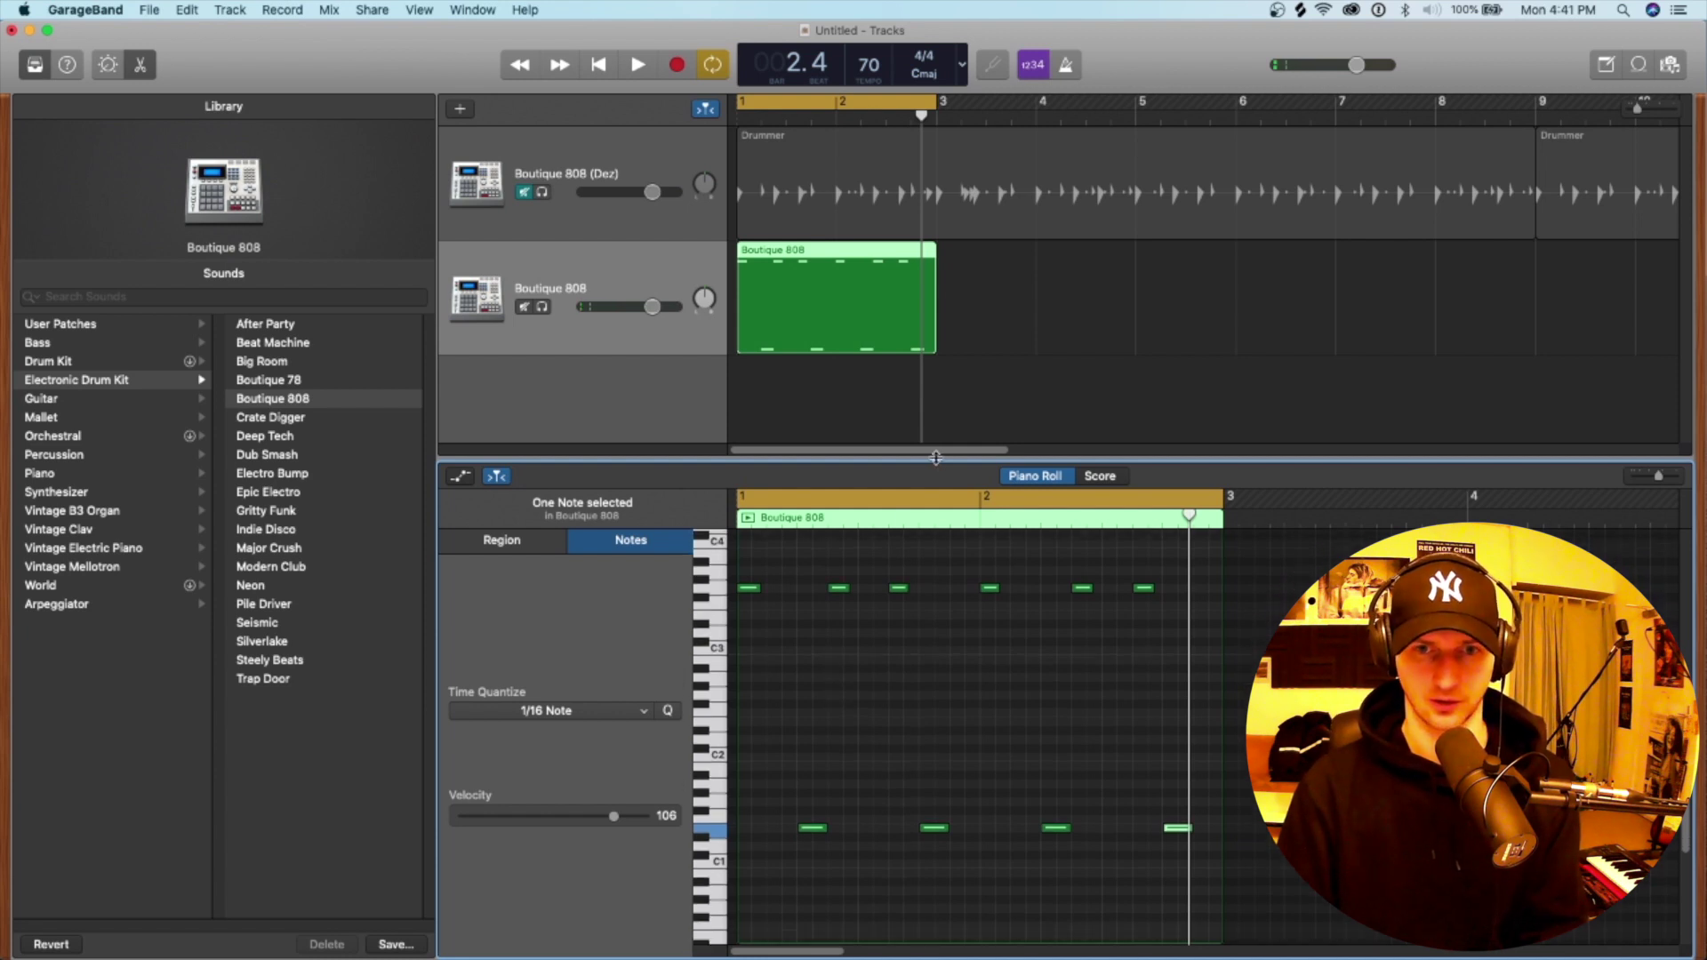
{"action": "left_click_drag", "start_coordinate": [936, 457], "coordinate": [934, 370]}
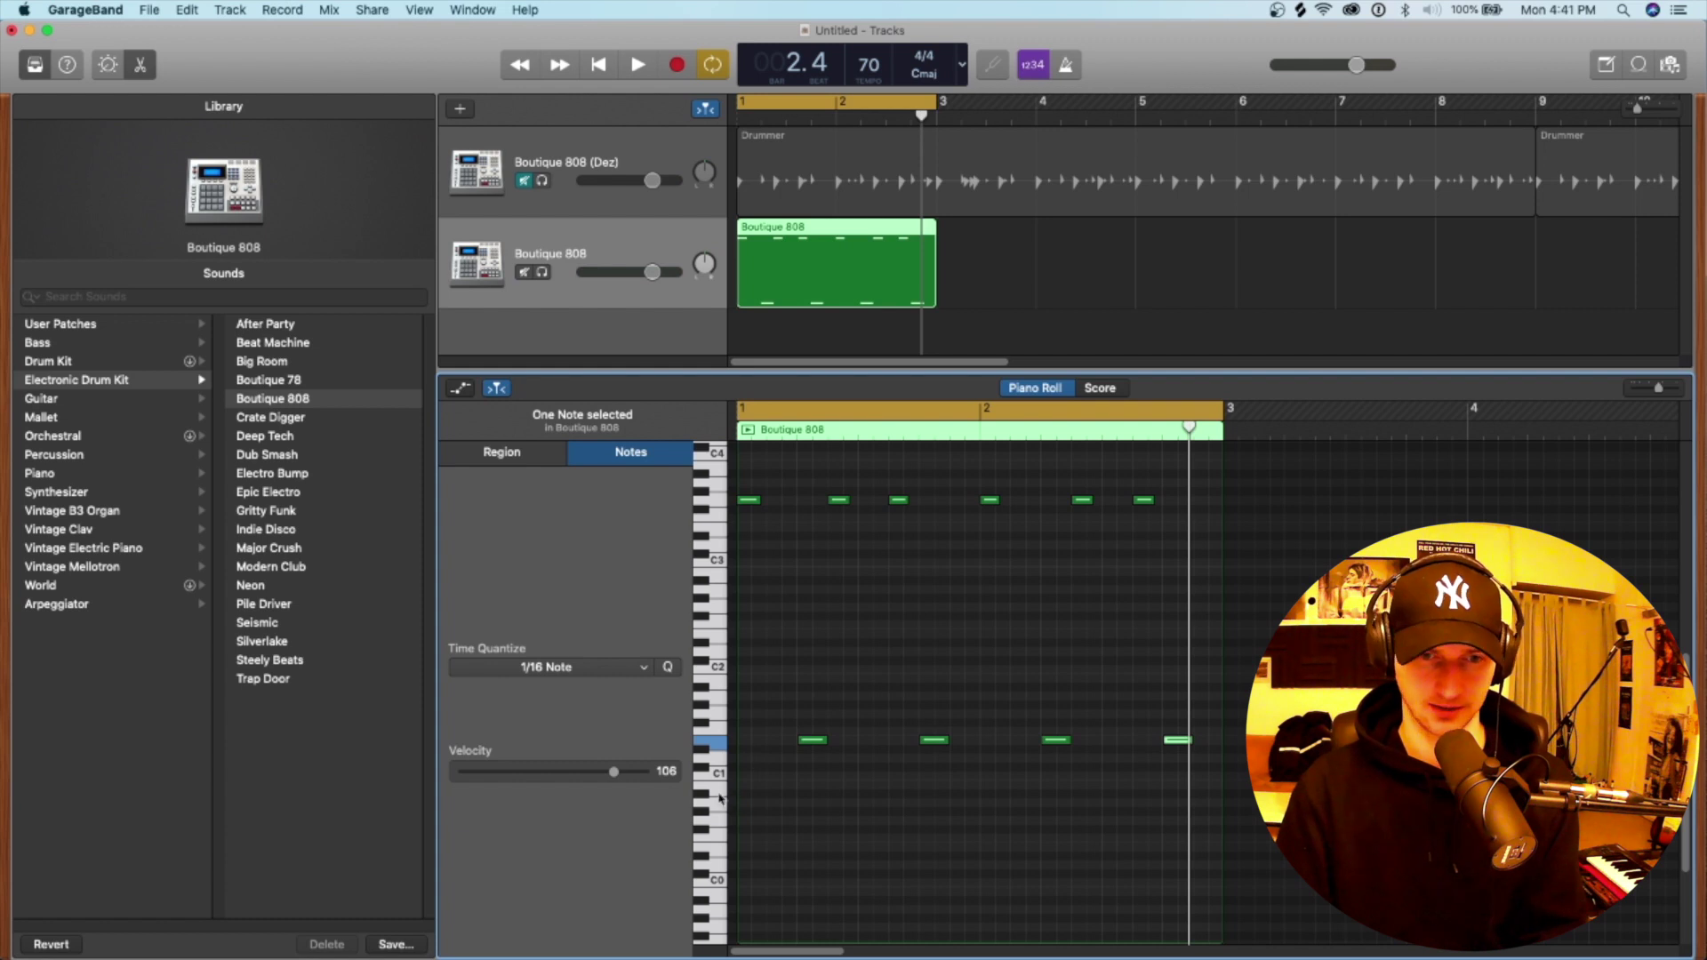
Audition the drum sounds on the keys between C1 and C2, just above the E1 notes.
{"action": "left_click", "coordinate": [701, 722]}
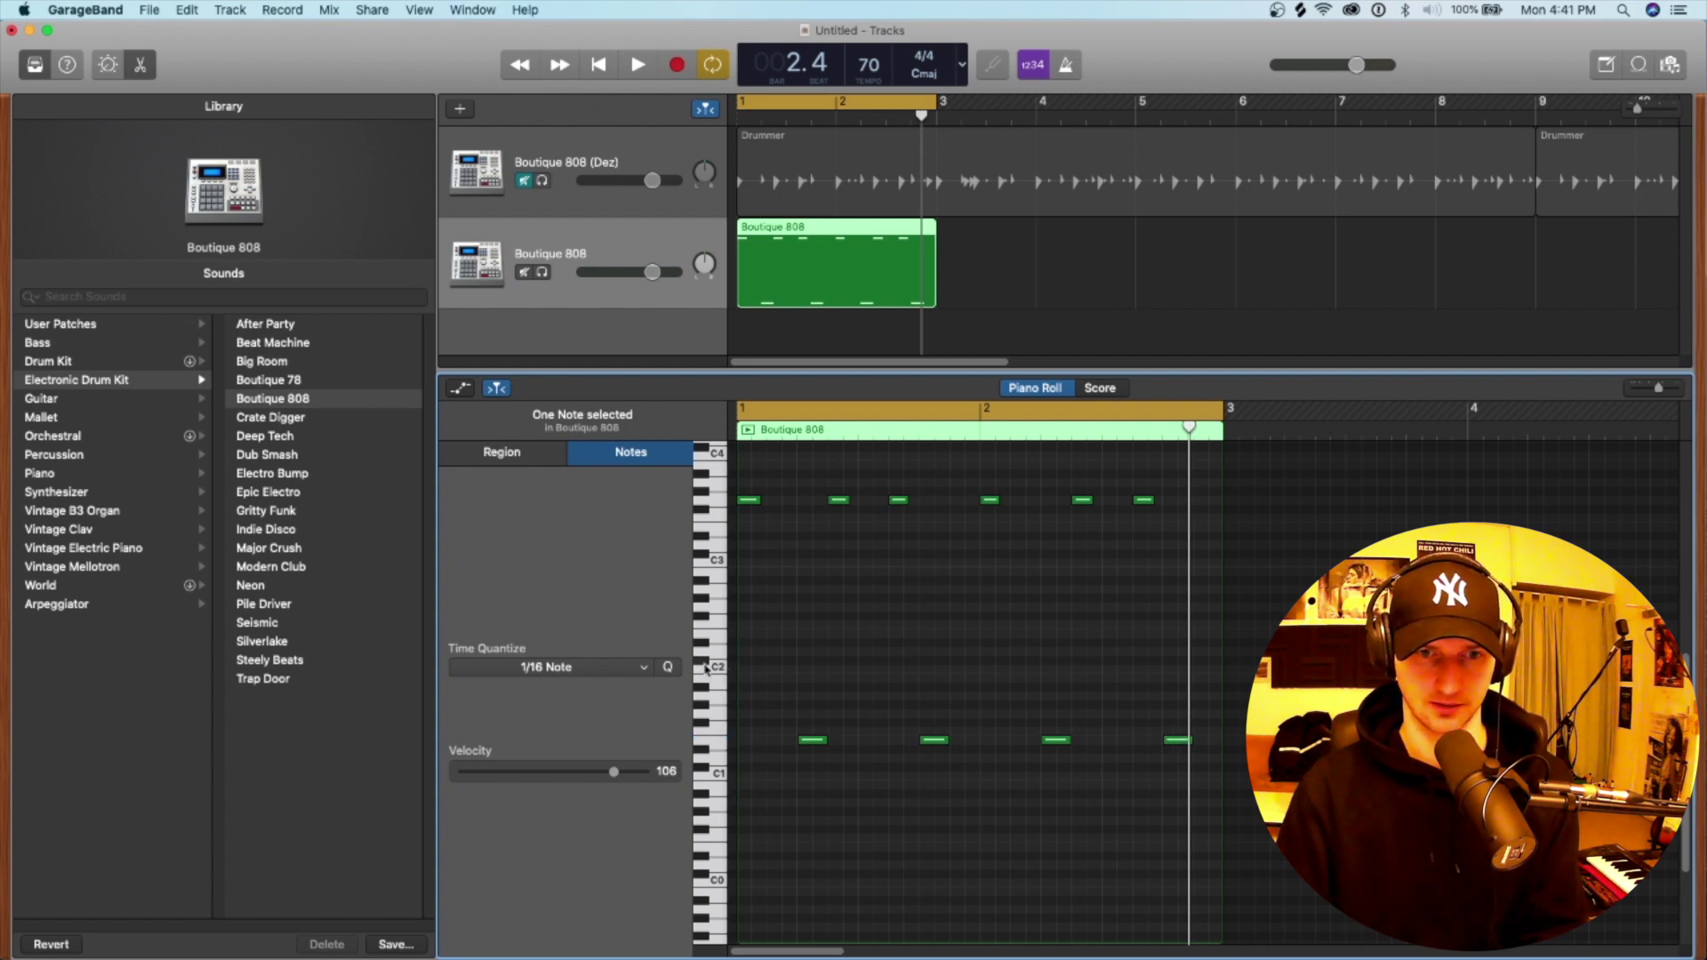
{"action": "left_click", "coordinate": [707, 708]}
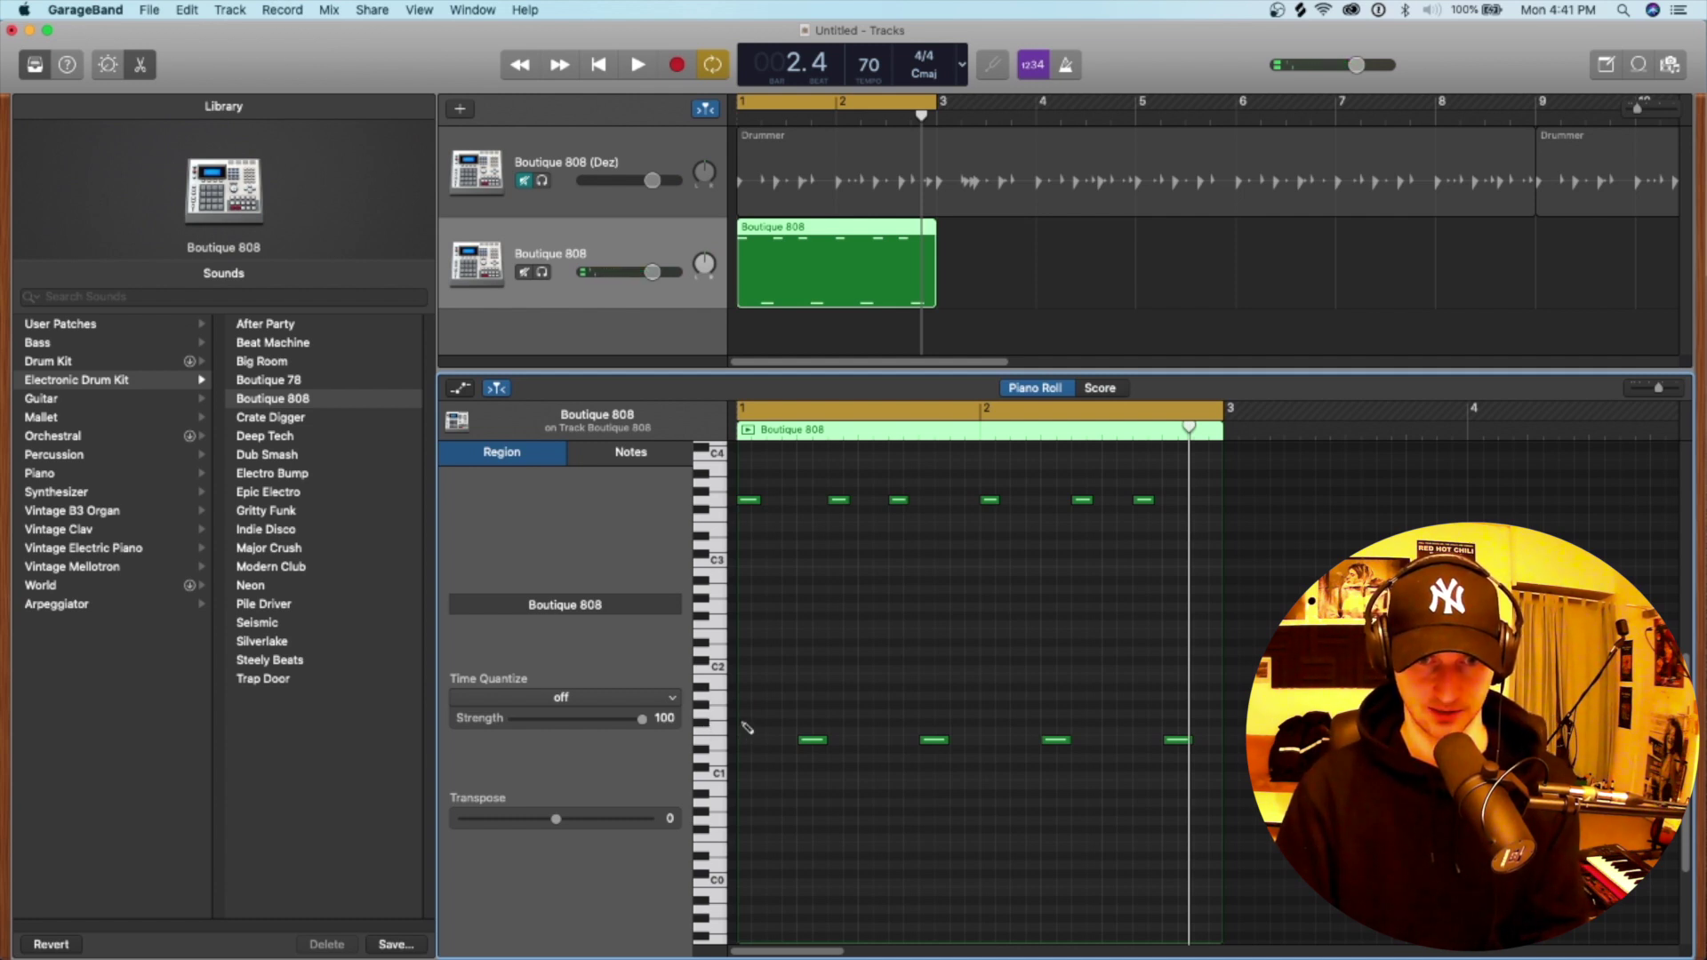
{"action": "left_click", "coordinate": [705, 724]}
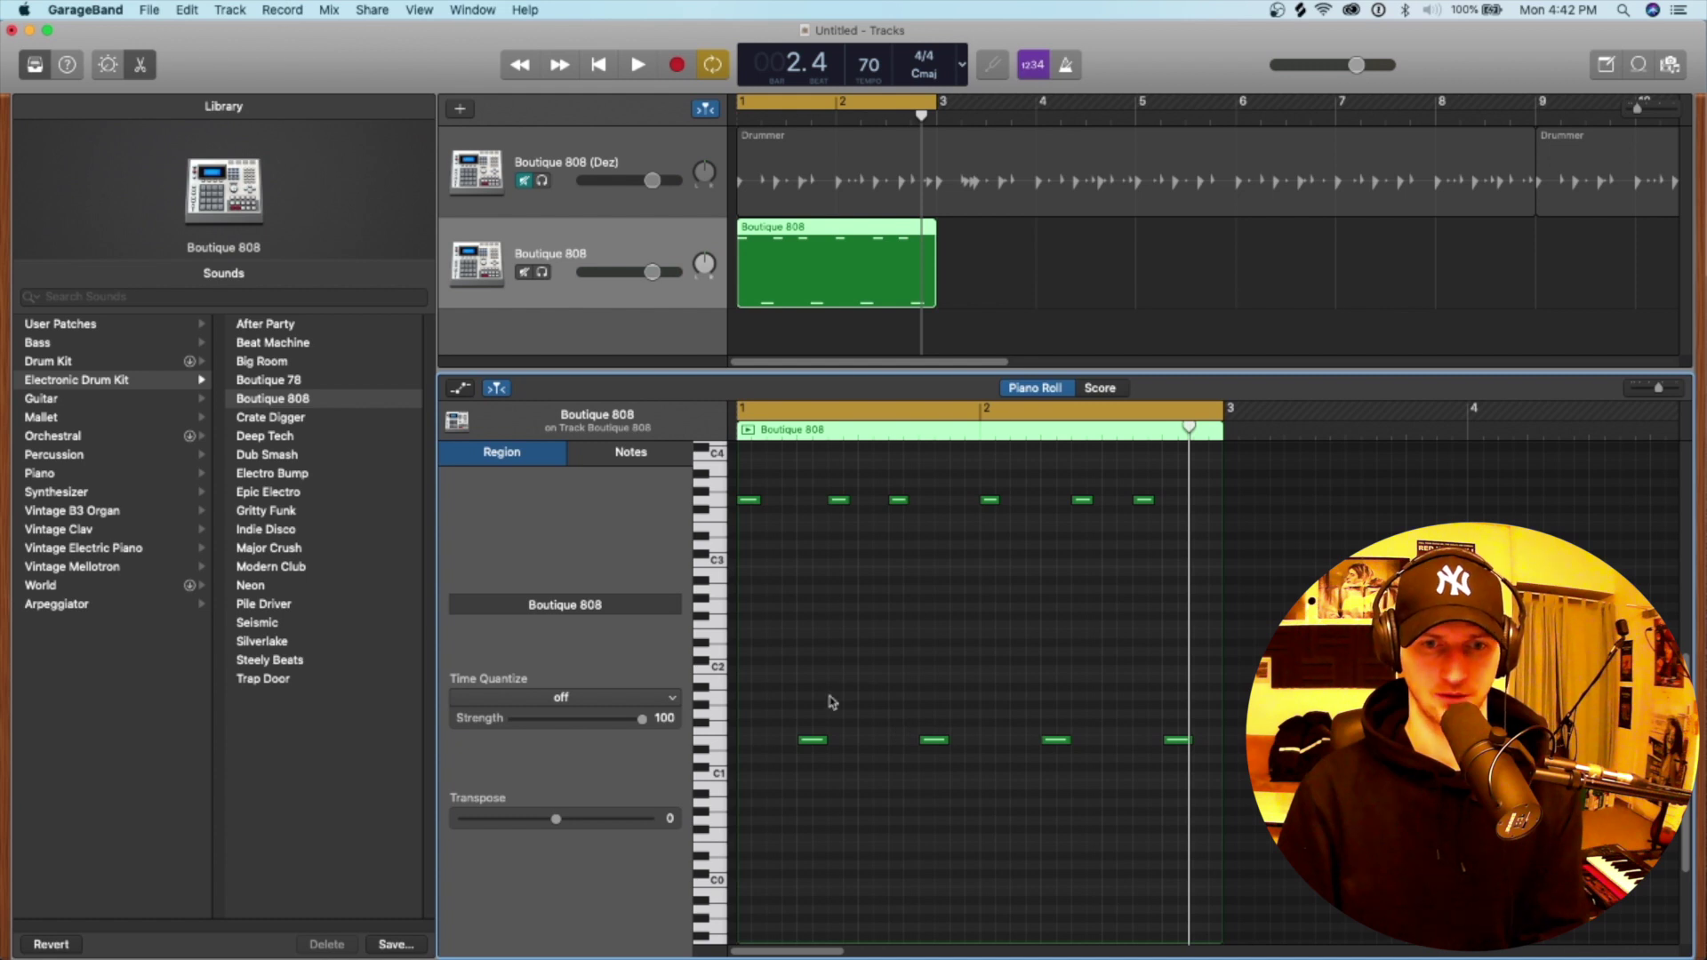
Add eight consecutive eighth-note F#1 notes across bar 1 of the Boutique 808 region, starting on beat 1.
{"action": "key", "text": "super"}
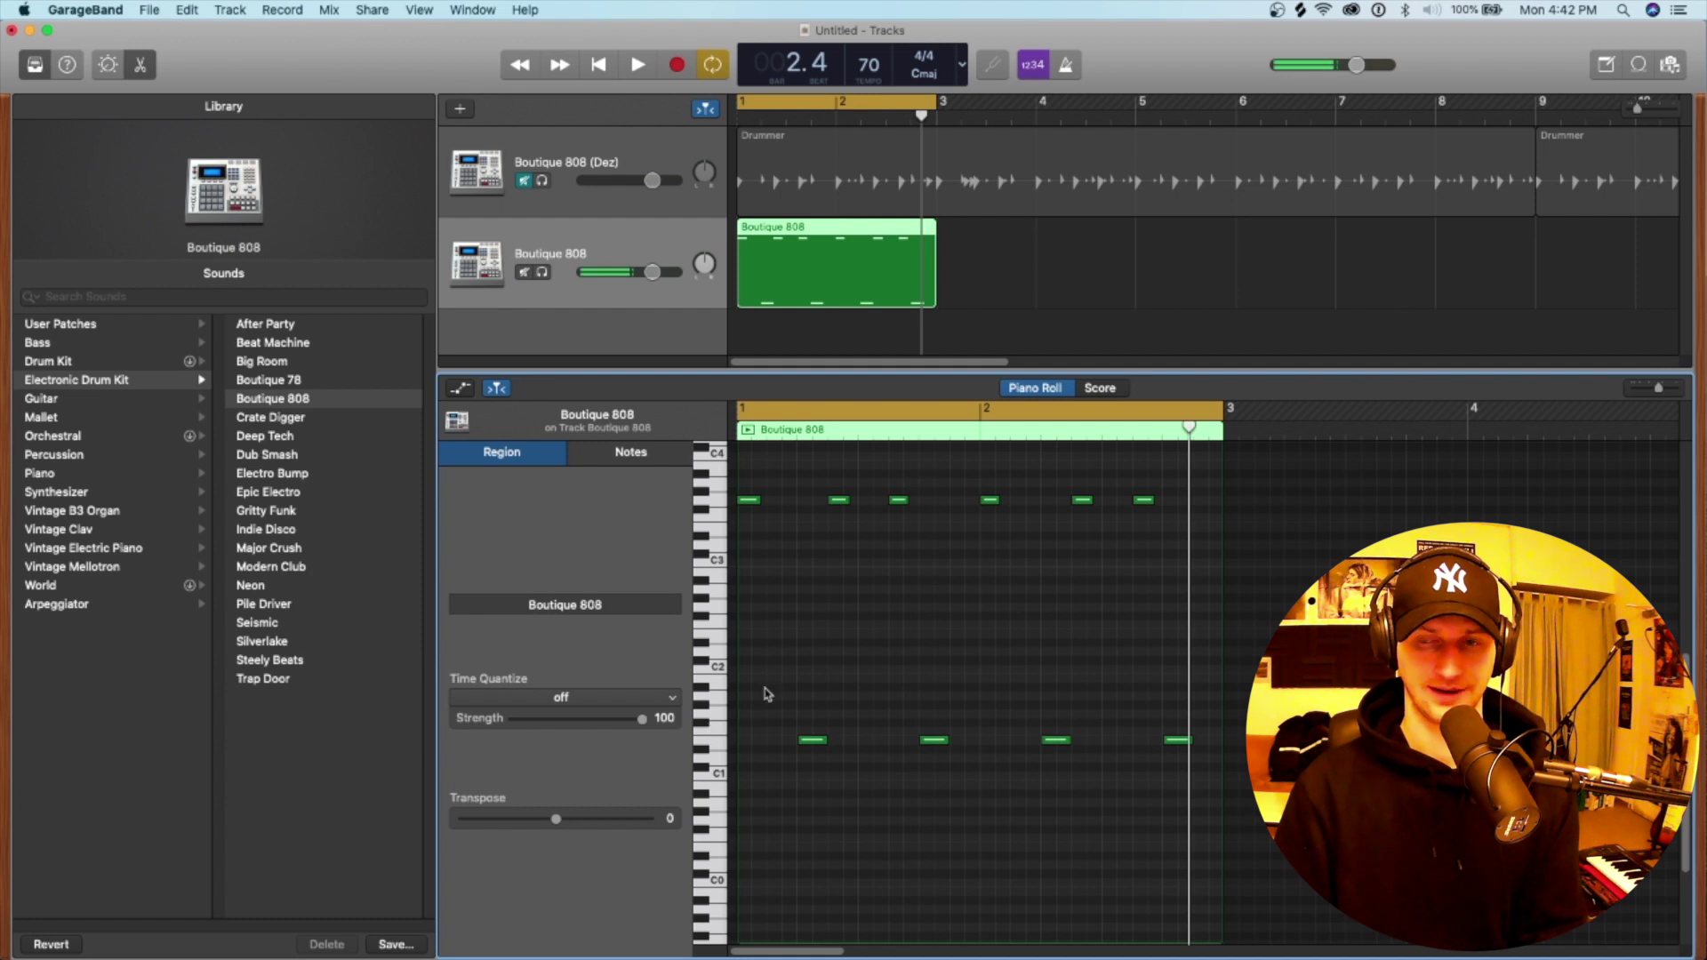
{"action": "key", "text": "z"}
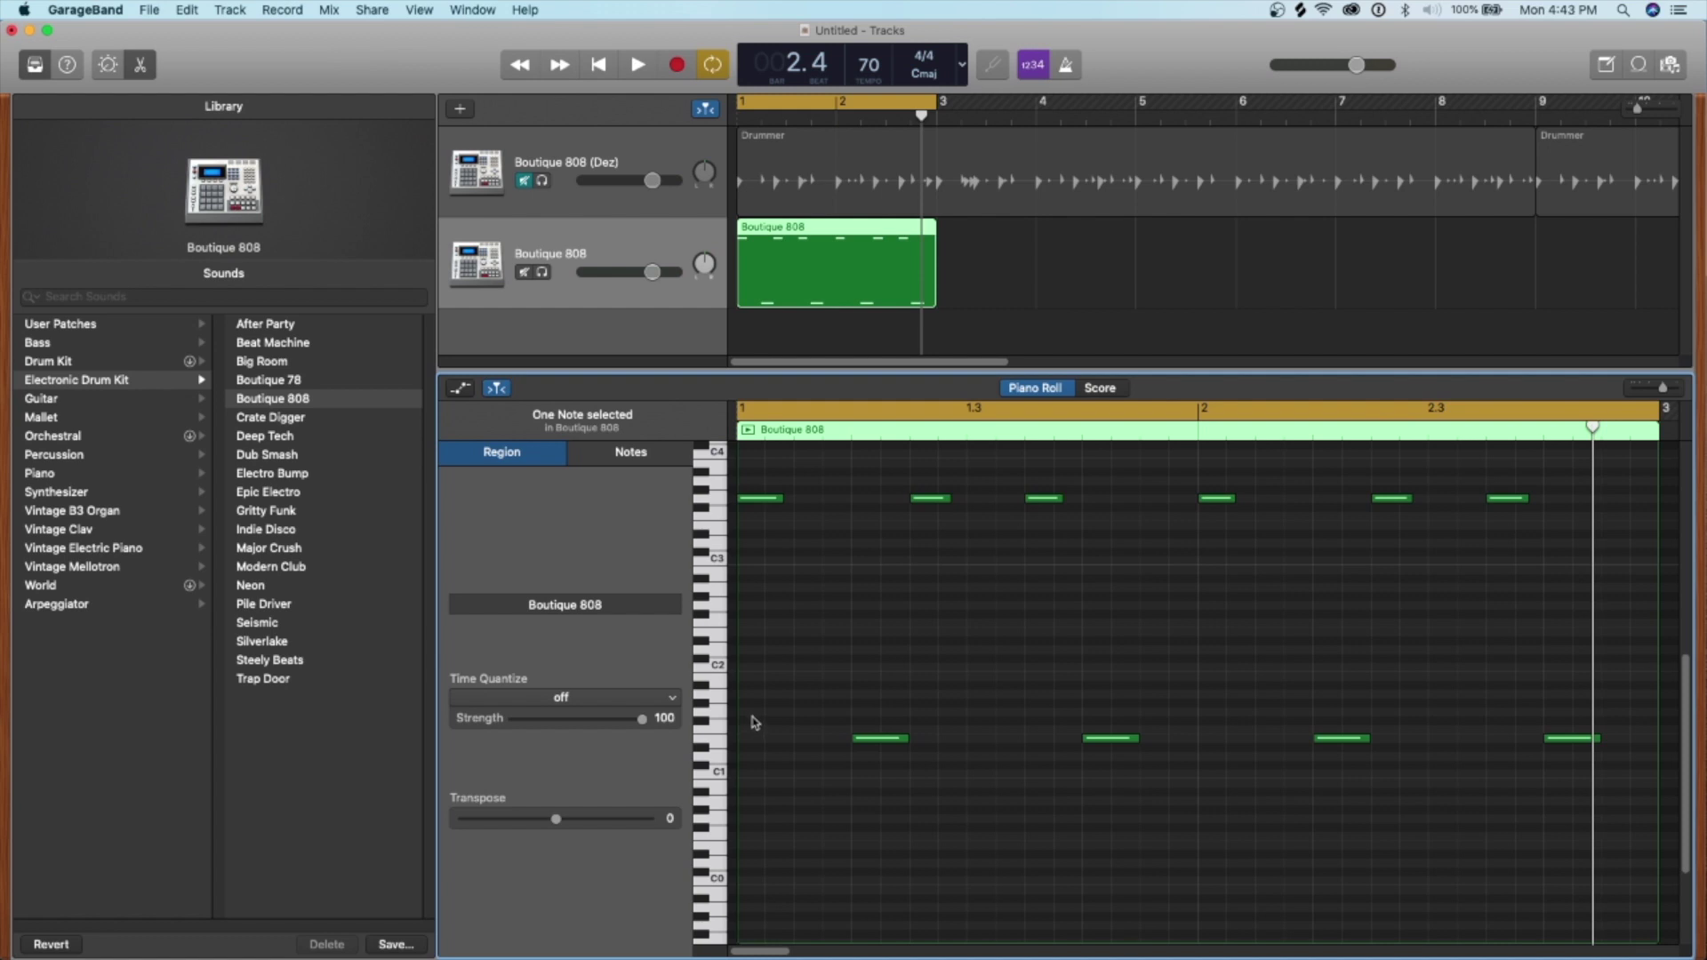
{"action": "left_click", "coordinate": [755, 722]}
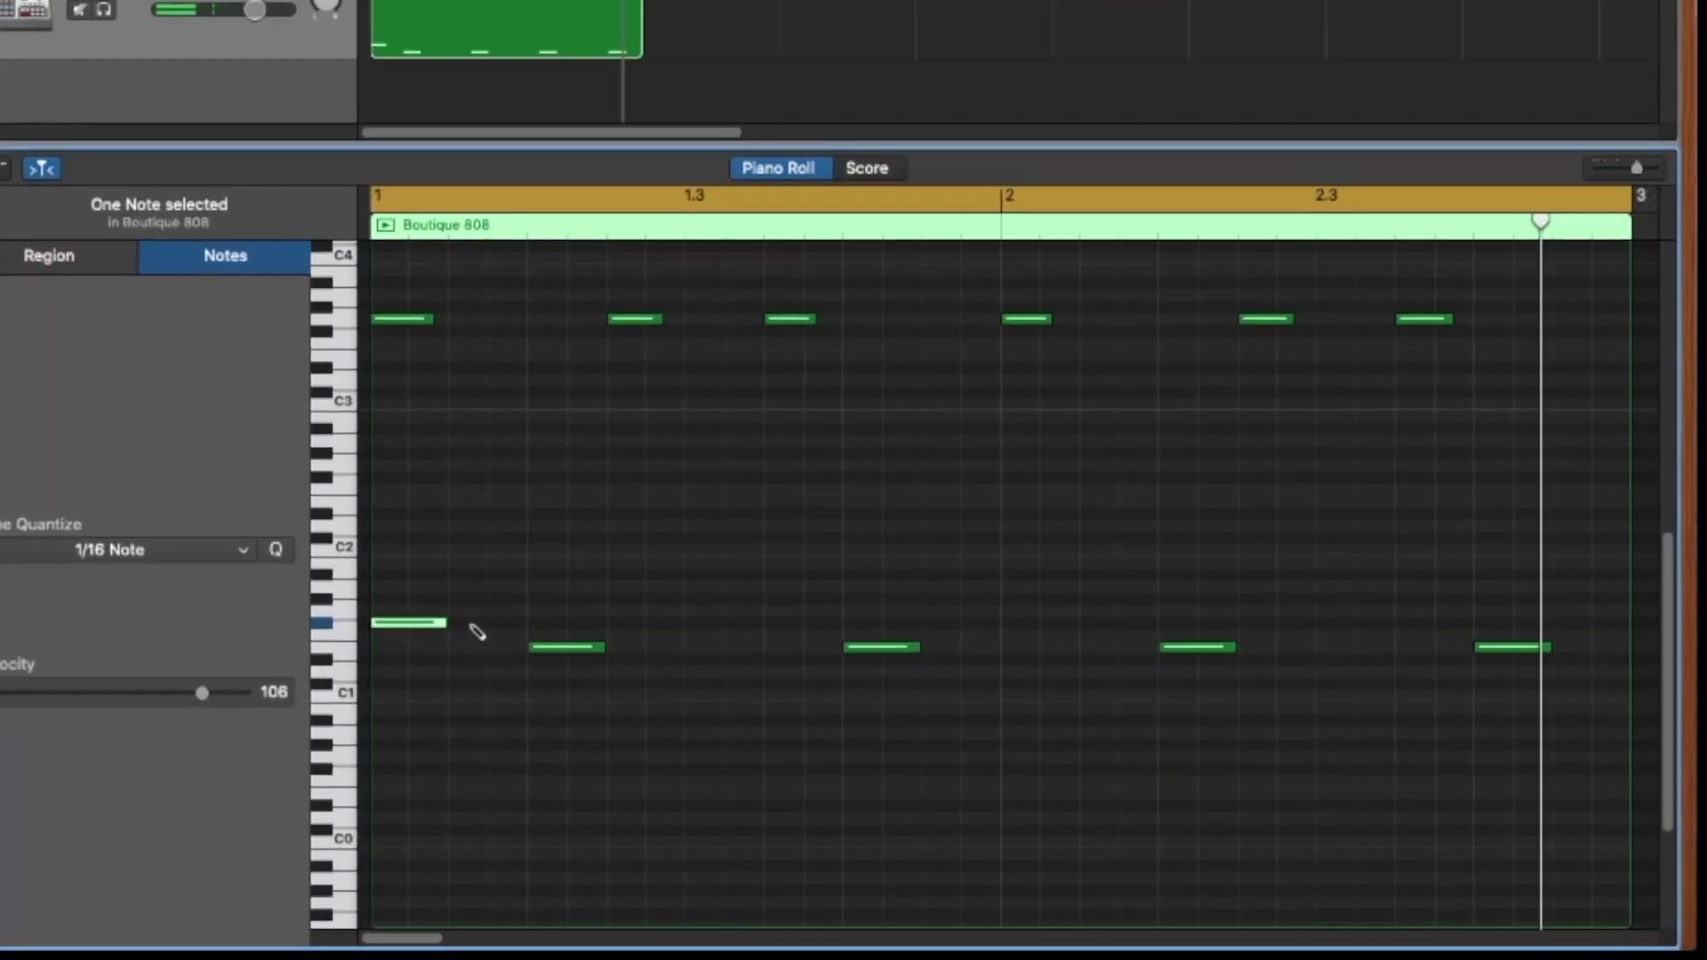
{"action": "left_click", "coordinate": [820, 724]}
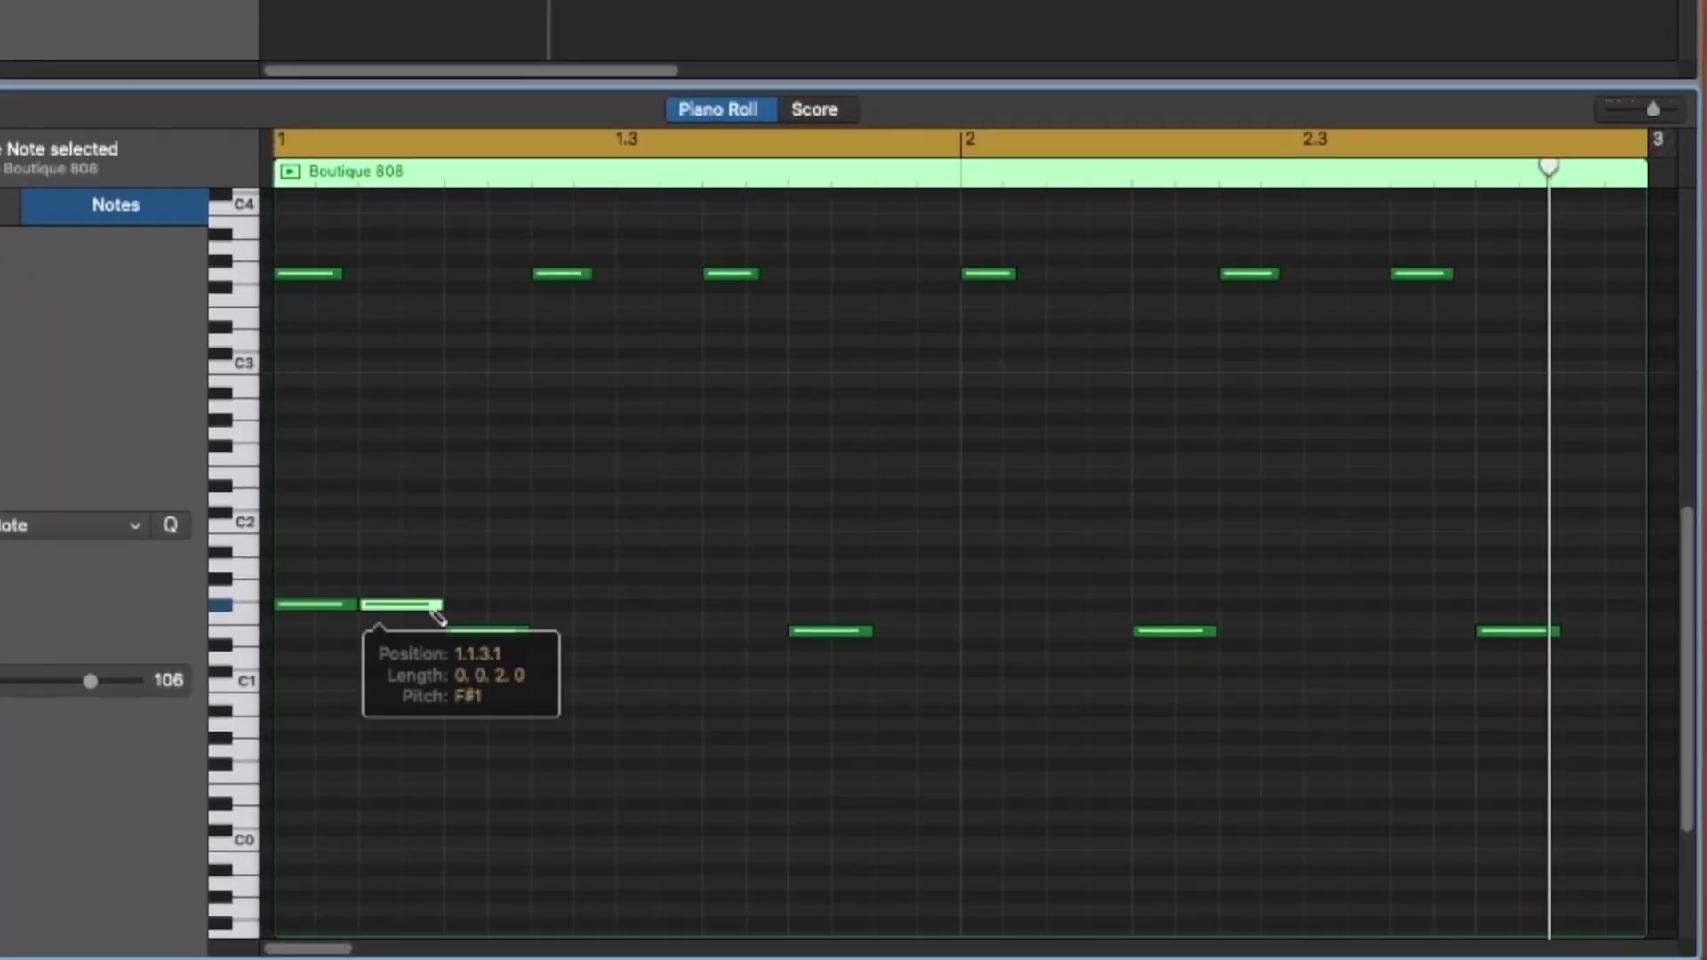
{"action": "left_click", "coordinate": [472, 605]}
{"action": "left_click", "coordinate": [544, 609]}
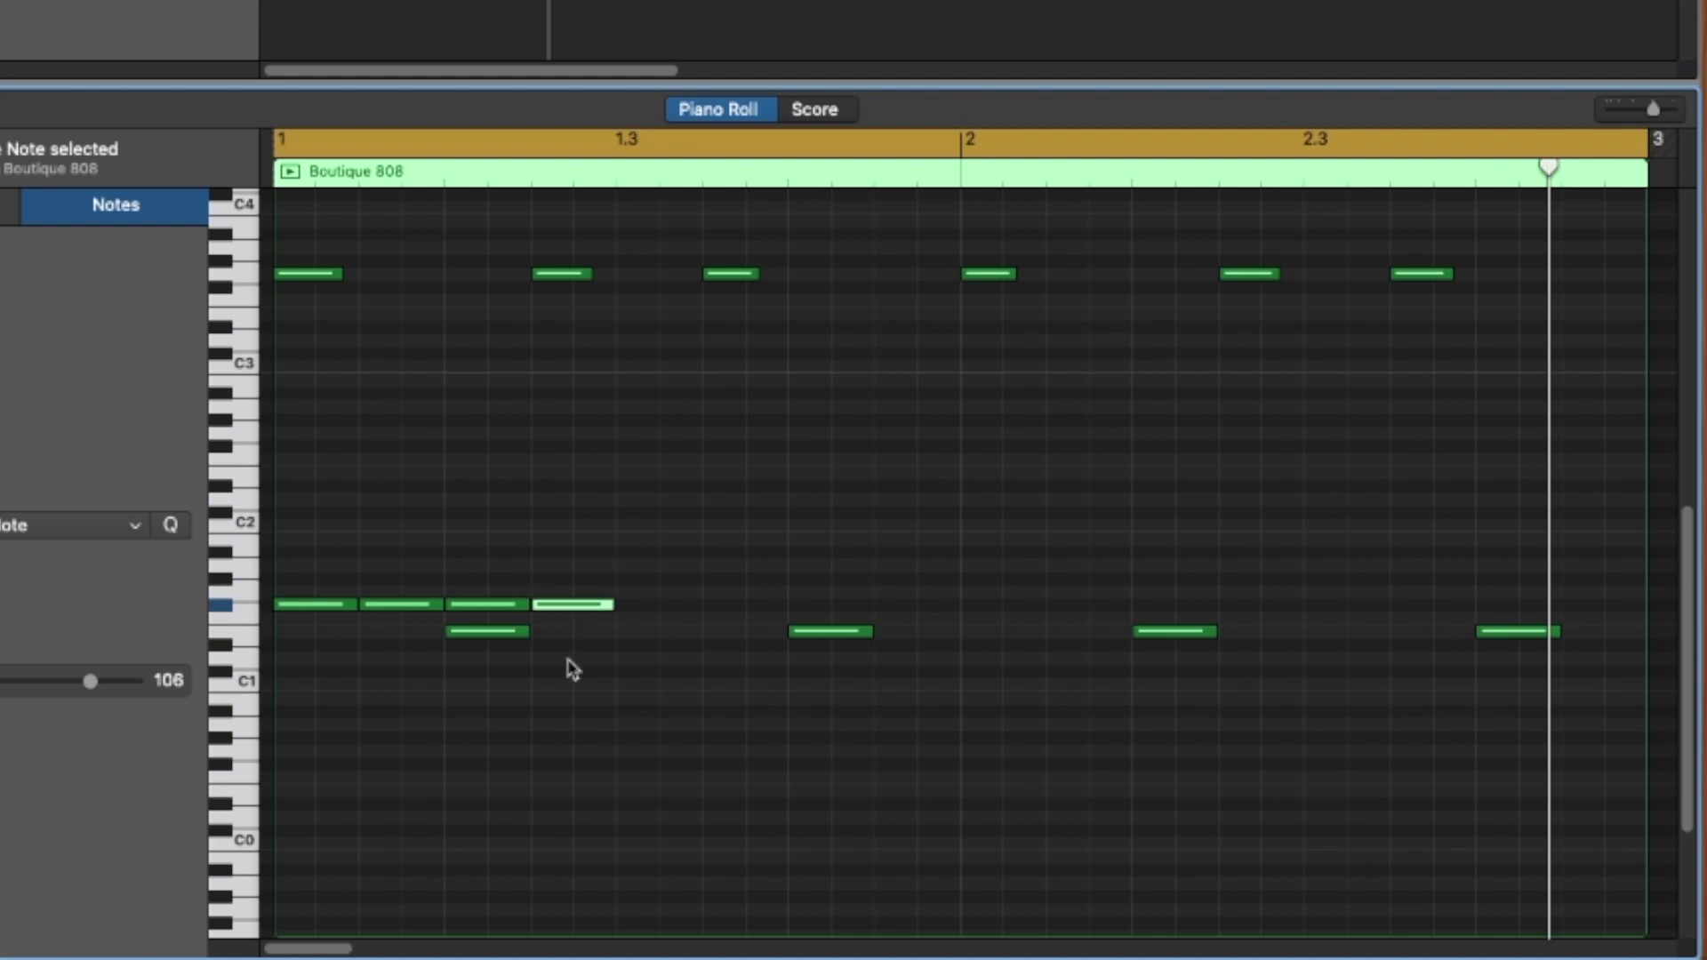
{"action": "left_click", "coordinate": [659, 610]}
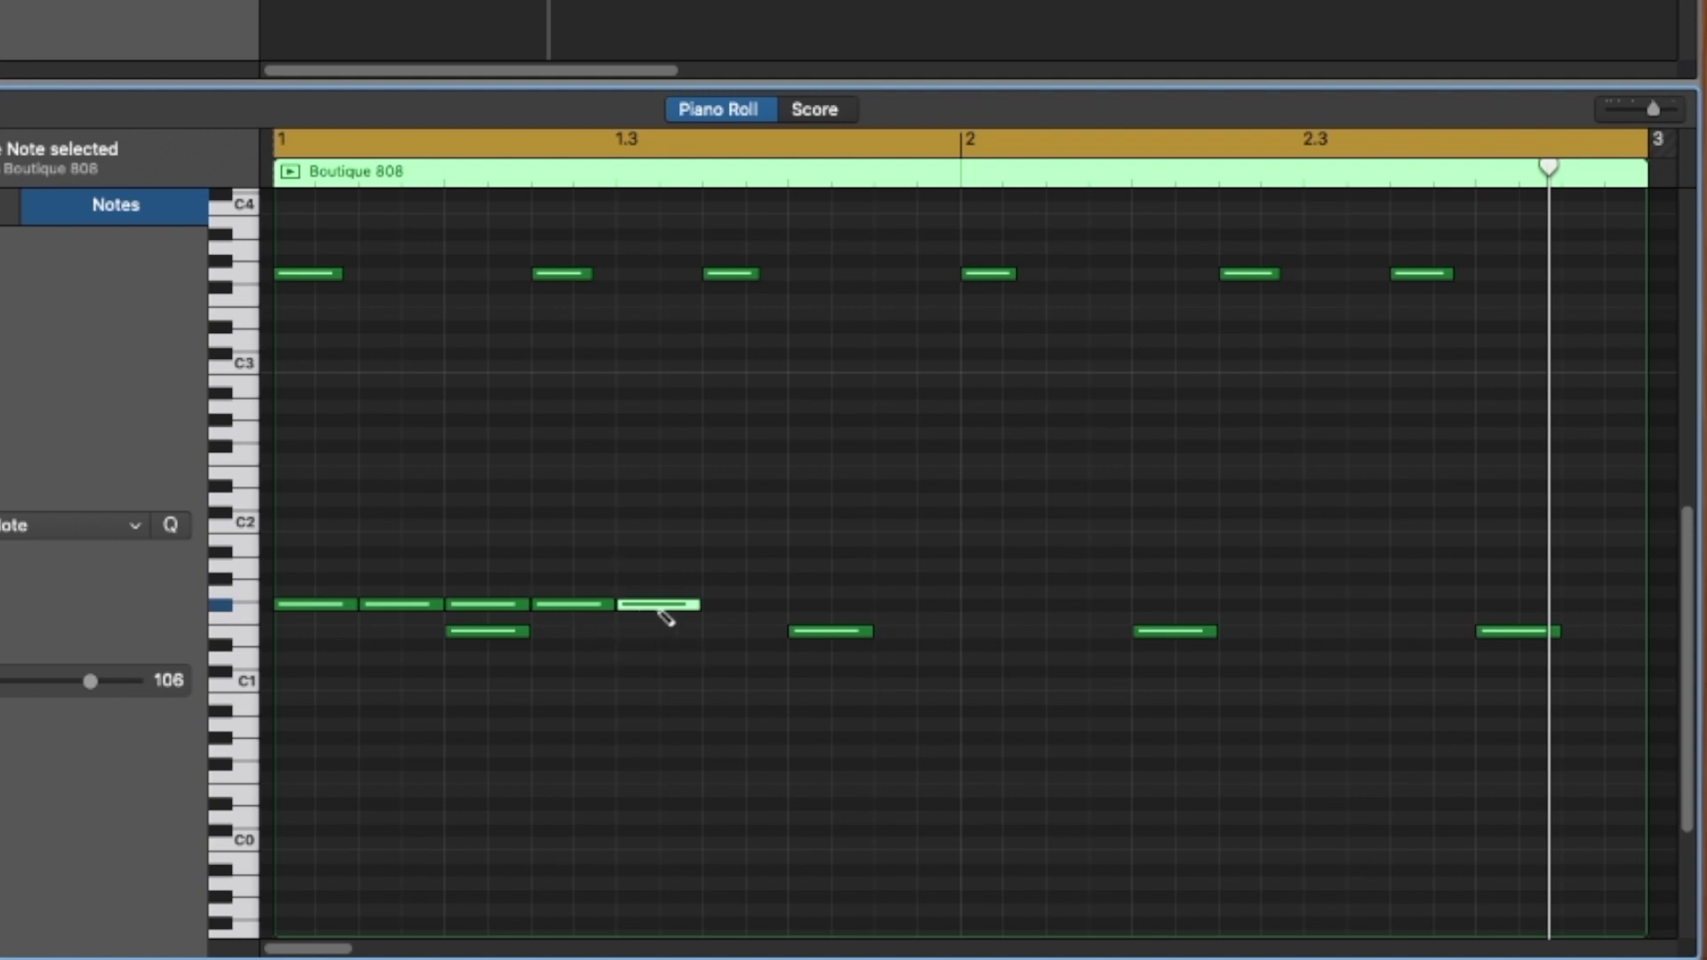
{"action": "left_click", "coordinate": [724, 608]}
{"action": "left_click", "coordinate": [816, 608]}
{"action": "left_click", "coordinate": [898, 608]}
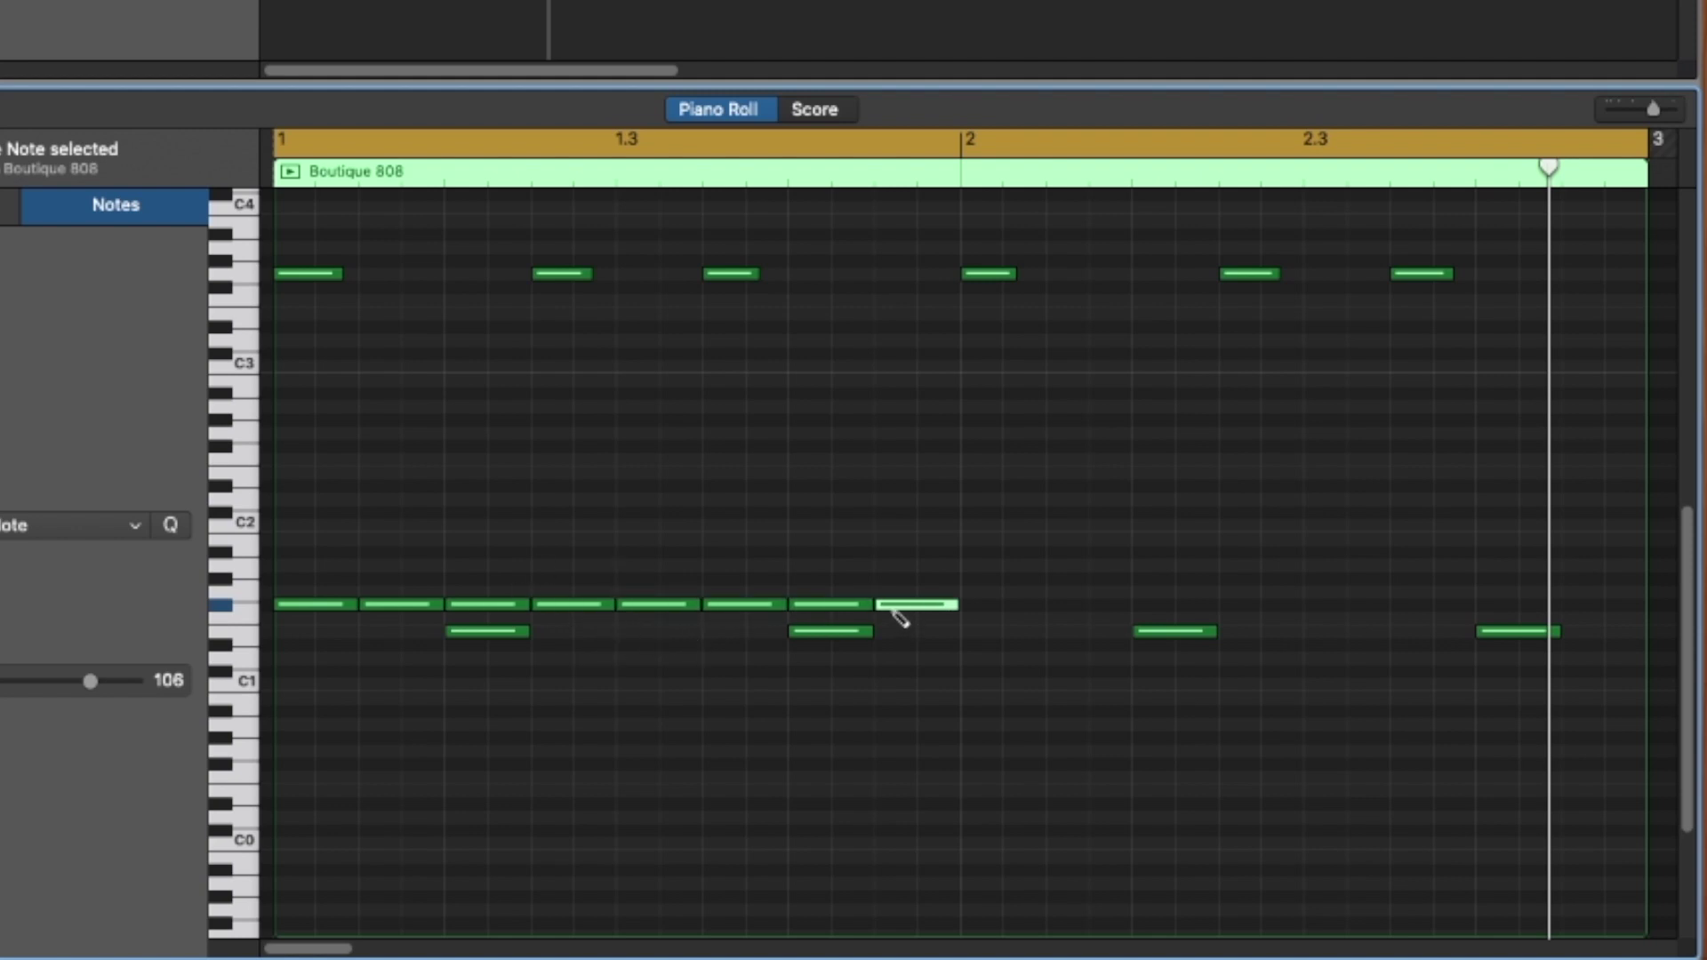
Continue the F#1 row with eight eighth-note hits across bar 2, and play back the start of the pattern.
{"action": "left_click", "coordinate": [992, 608]}
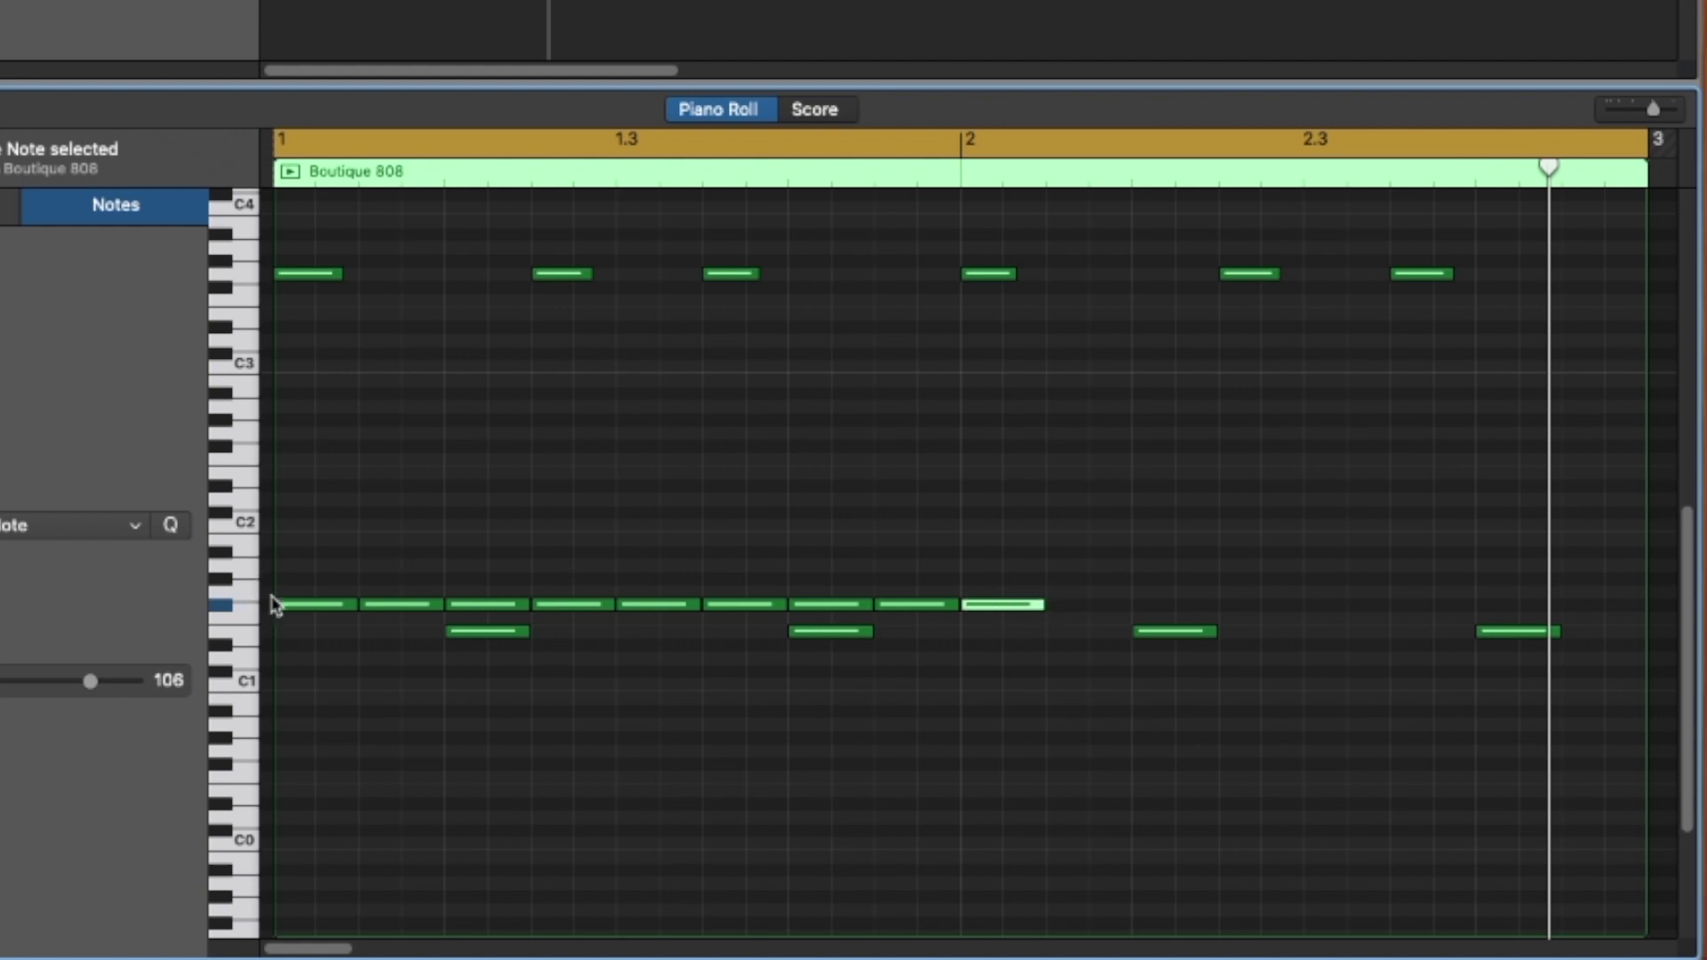
{"action": "left_click", "coordinate": [1080, 606]}
{"action": "left_click", "coordinate": [1173, 605]}
{"action": "left_click", "coordinate": [1256, 608]}
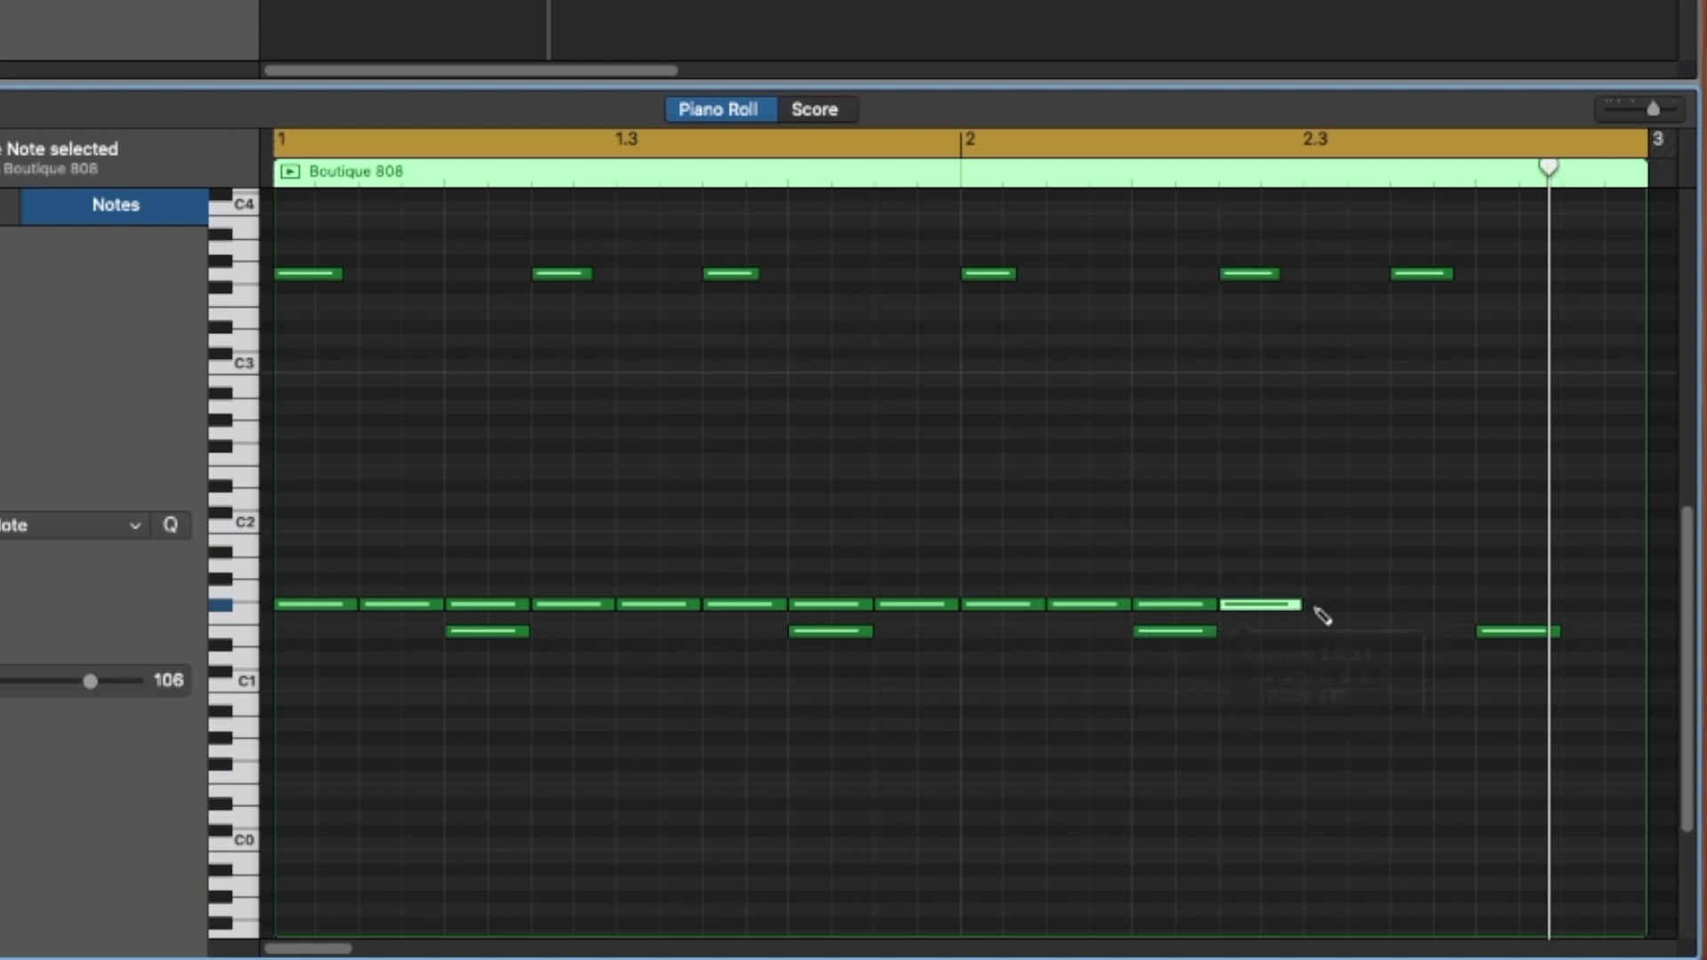
{"action": "left_click", "coordinate": [1333, 607]}
{"action": "left_click", "coordinate": [1418, 606]}
{"action": "left_click", "coordinate": [1502, 606]}
{"action": "left_click", "coordinate": [1581, 608]}
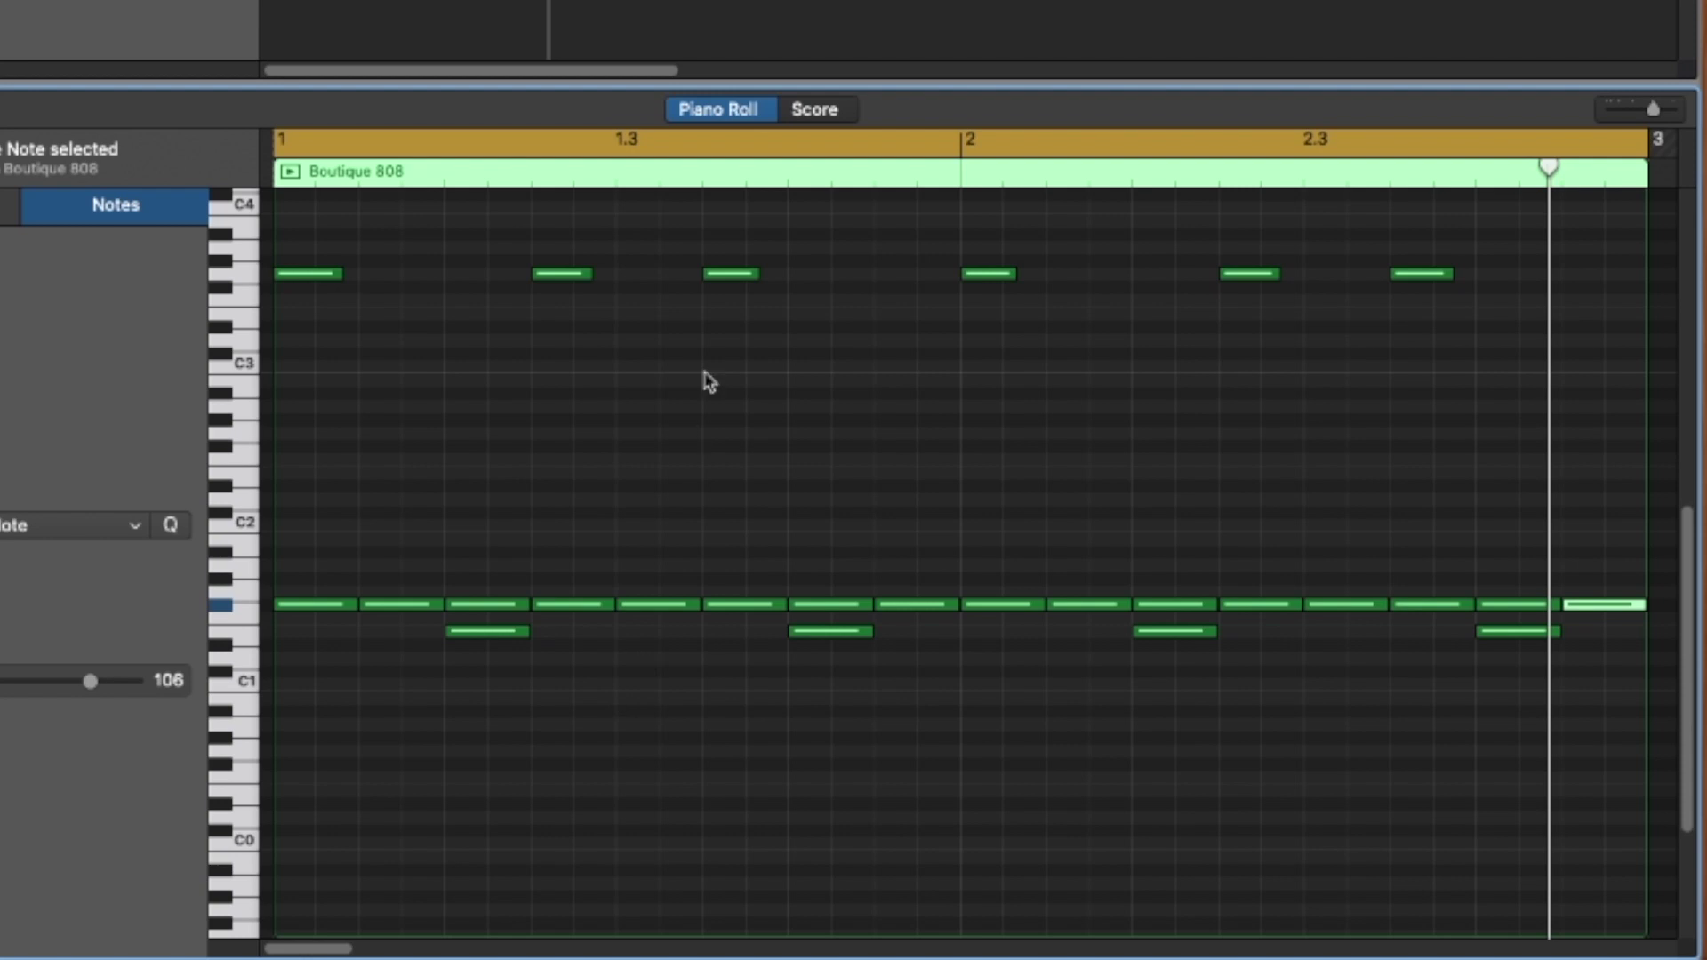
{"action": "key", "text": "space"}
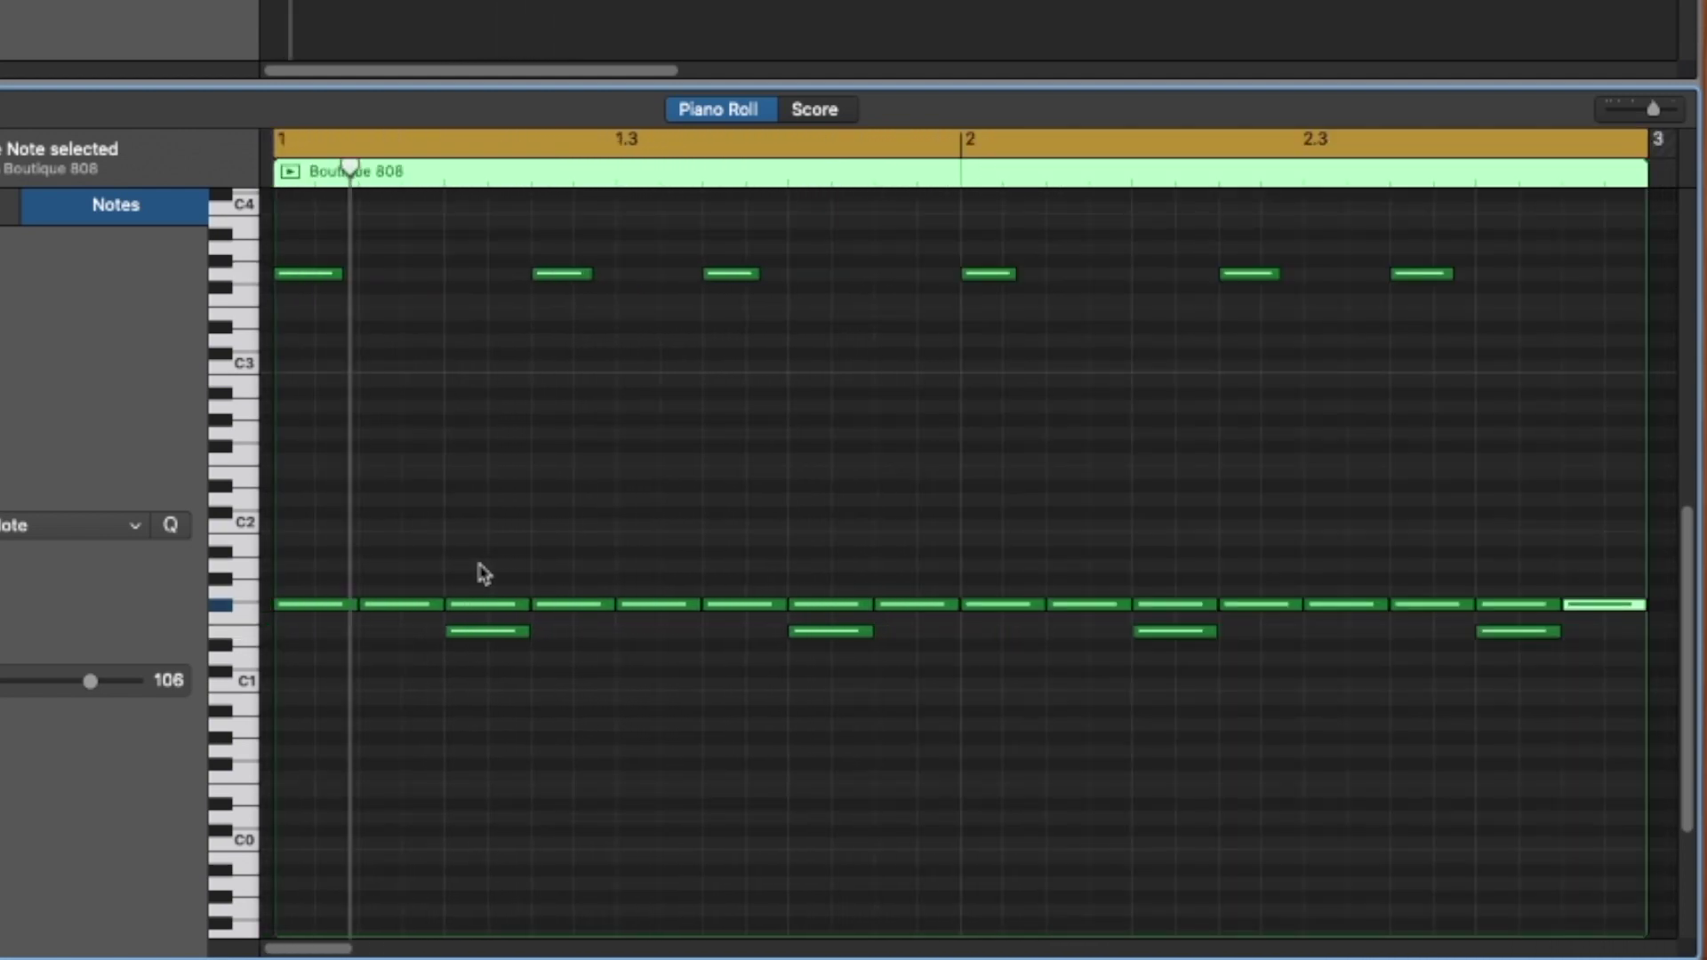
{"action": "key", "text": "space"}
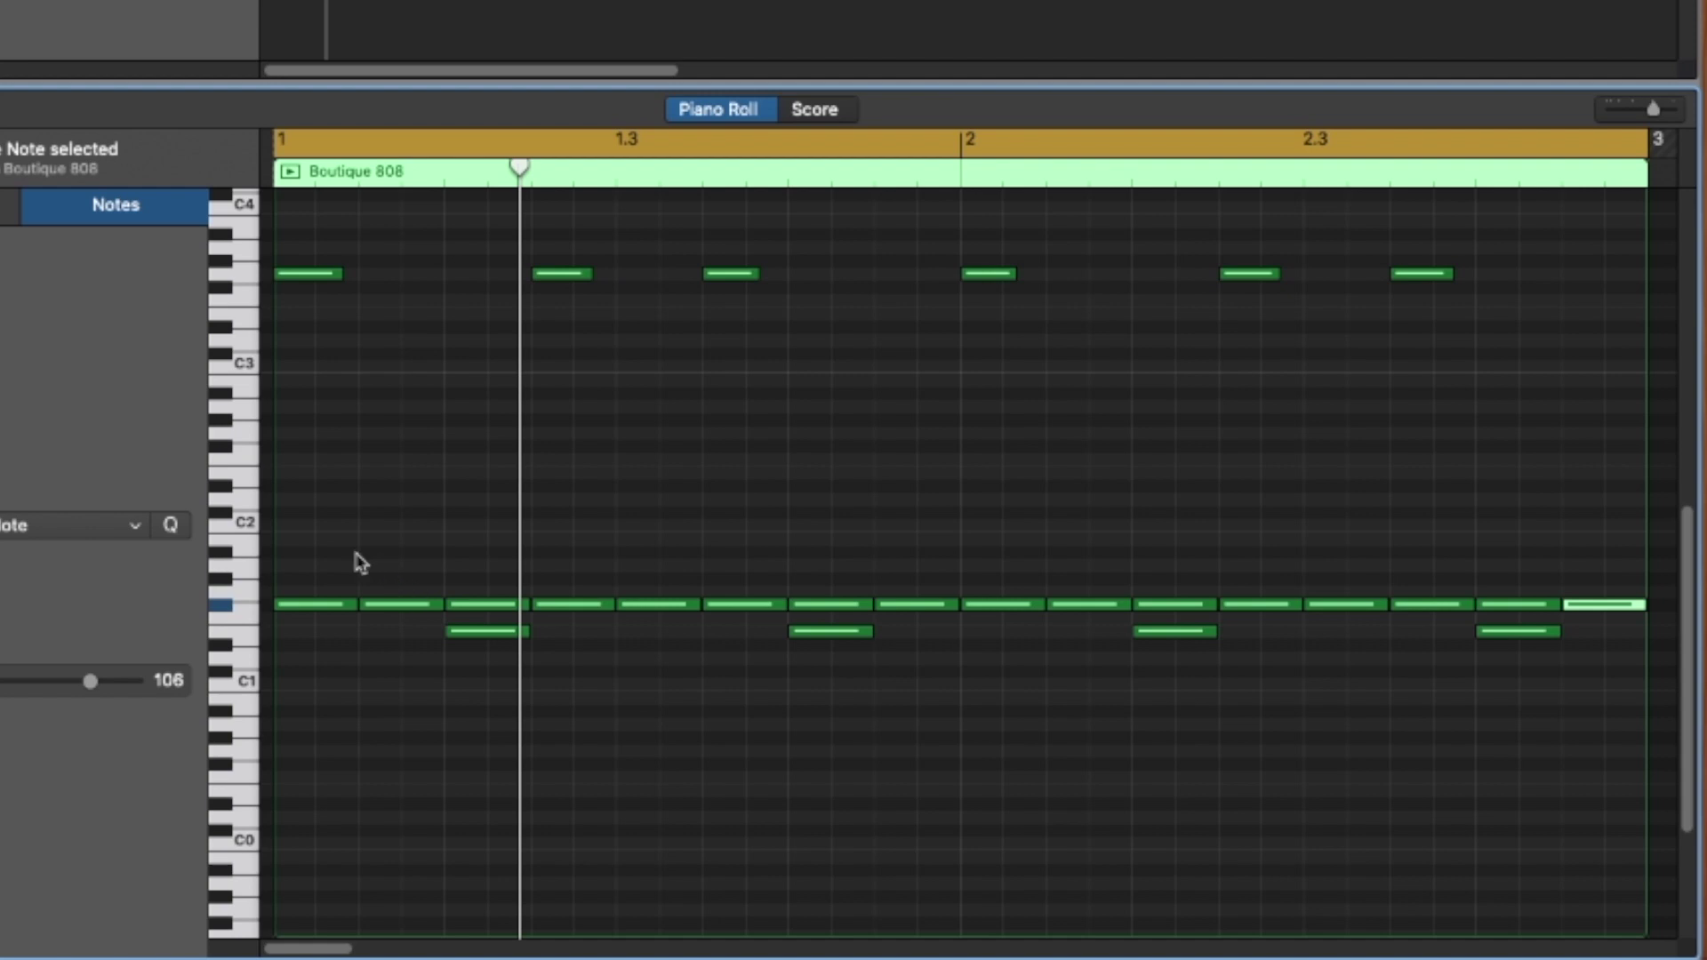
Shorten all sixteen F#1 notes across both bars to one sixteenth, length 0.0.1.0.
{"action": "left_click_drag", "start_coordinate": [304, 516], "coordinate": [1638, 610]}
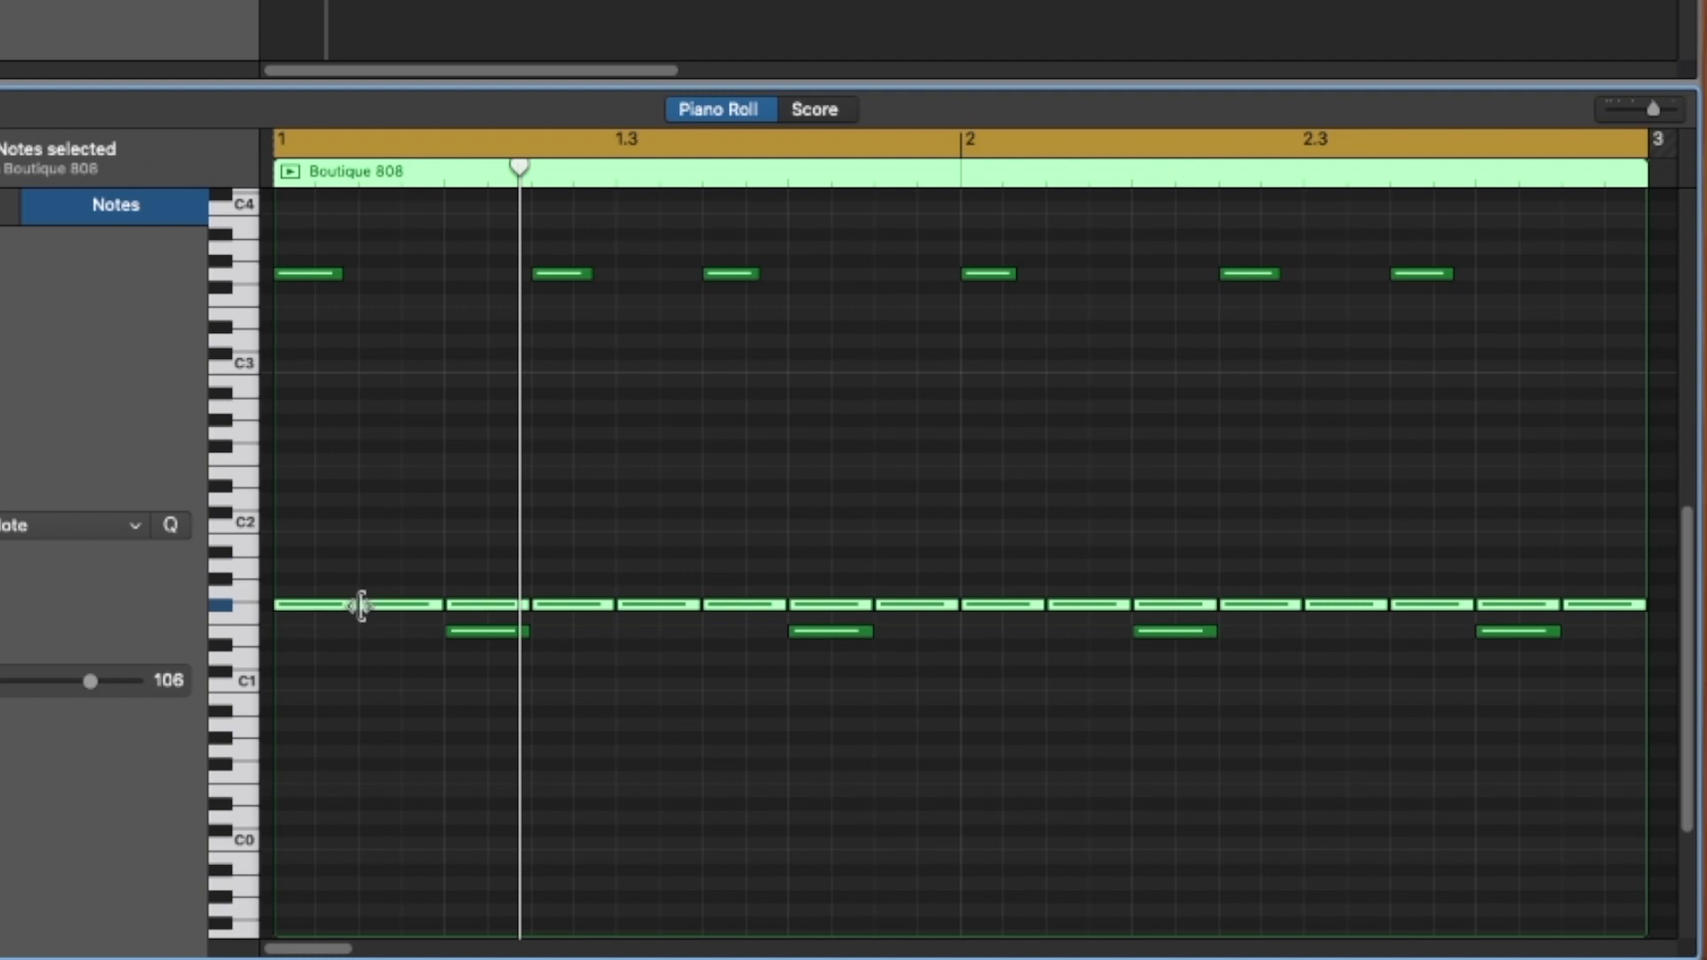
{"action": "left_click_drag", "start_coordinate": [355, 613], "coordinate": [318, 623]}
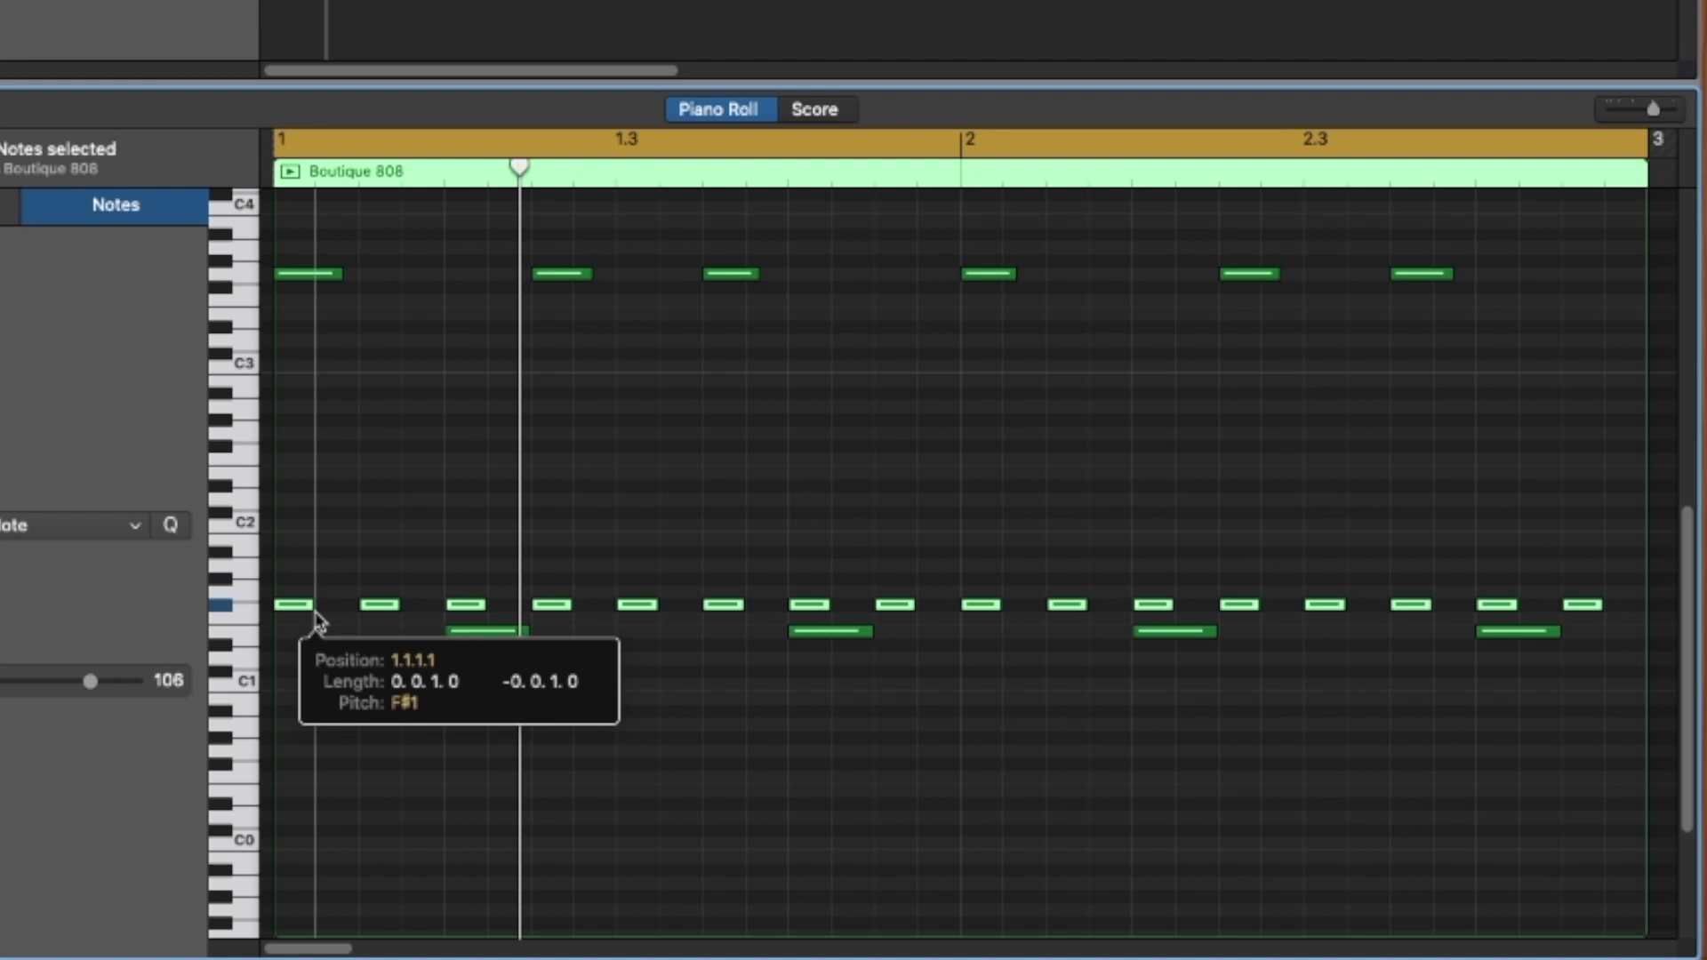
{"action": "left_click_drag", "start_coordinate": [318, 620], "coordinate": [317, 613]}
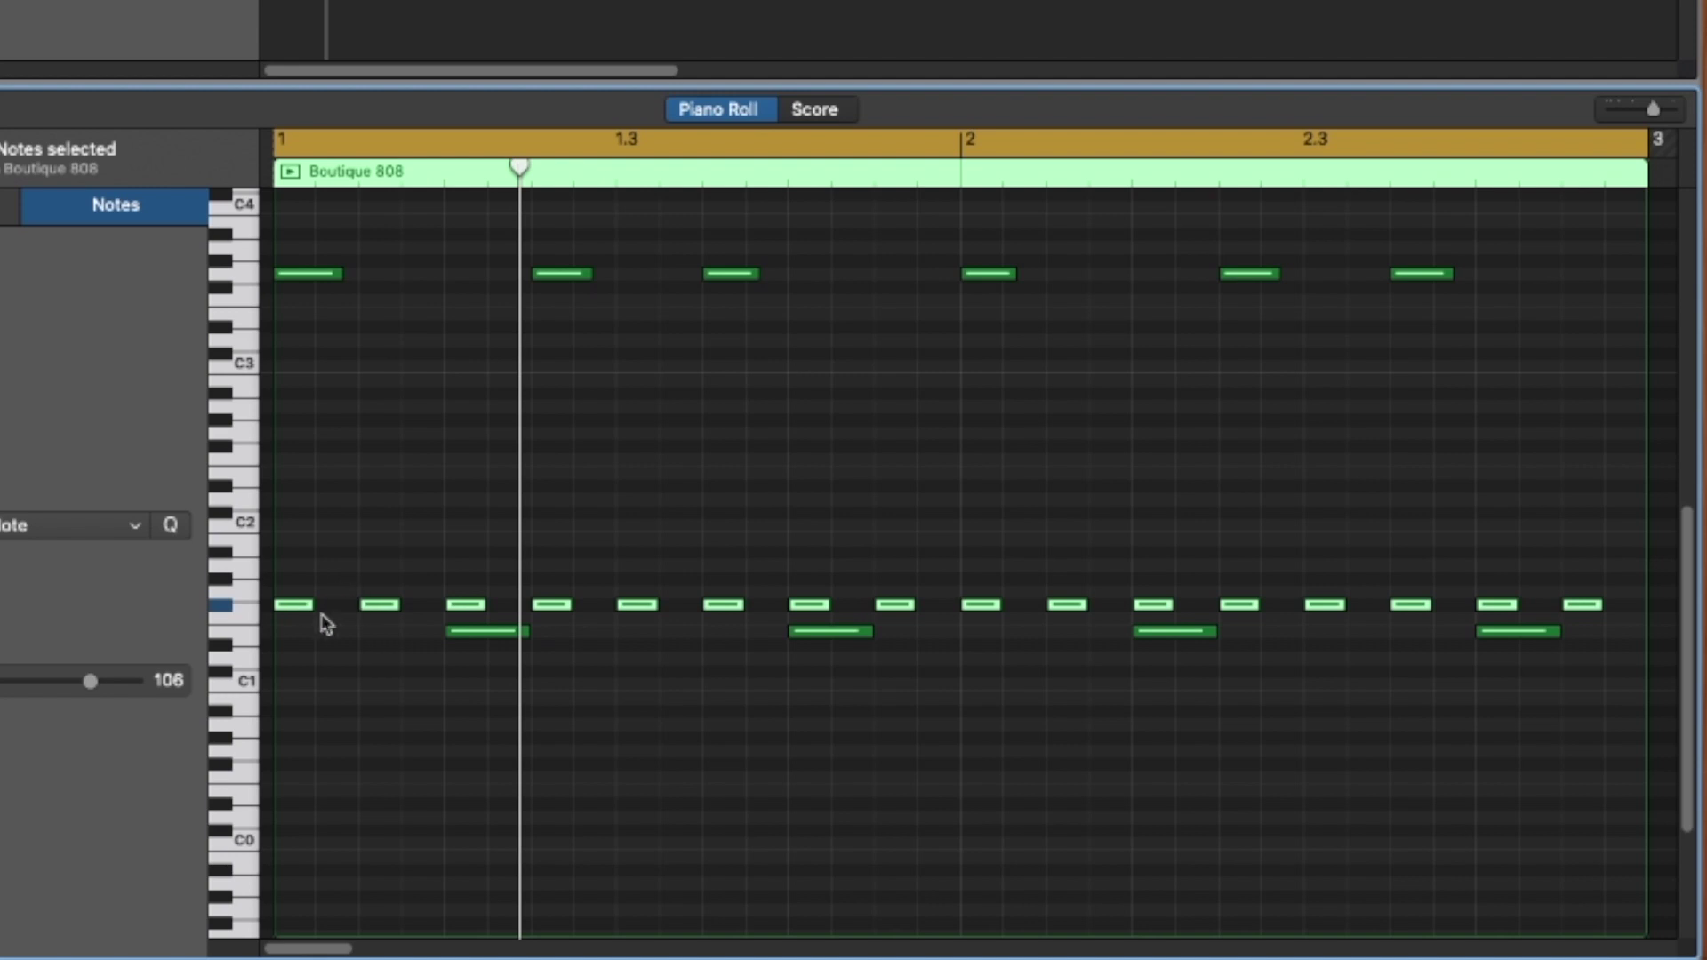
Duplicate the selected F#1 notes one sixteenth later to fill the gaps, and play the pattern.
{"action": "left_click", "coordinate": [299, 609]}
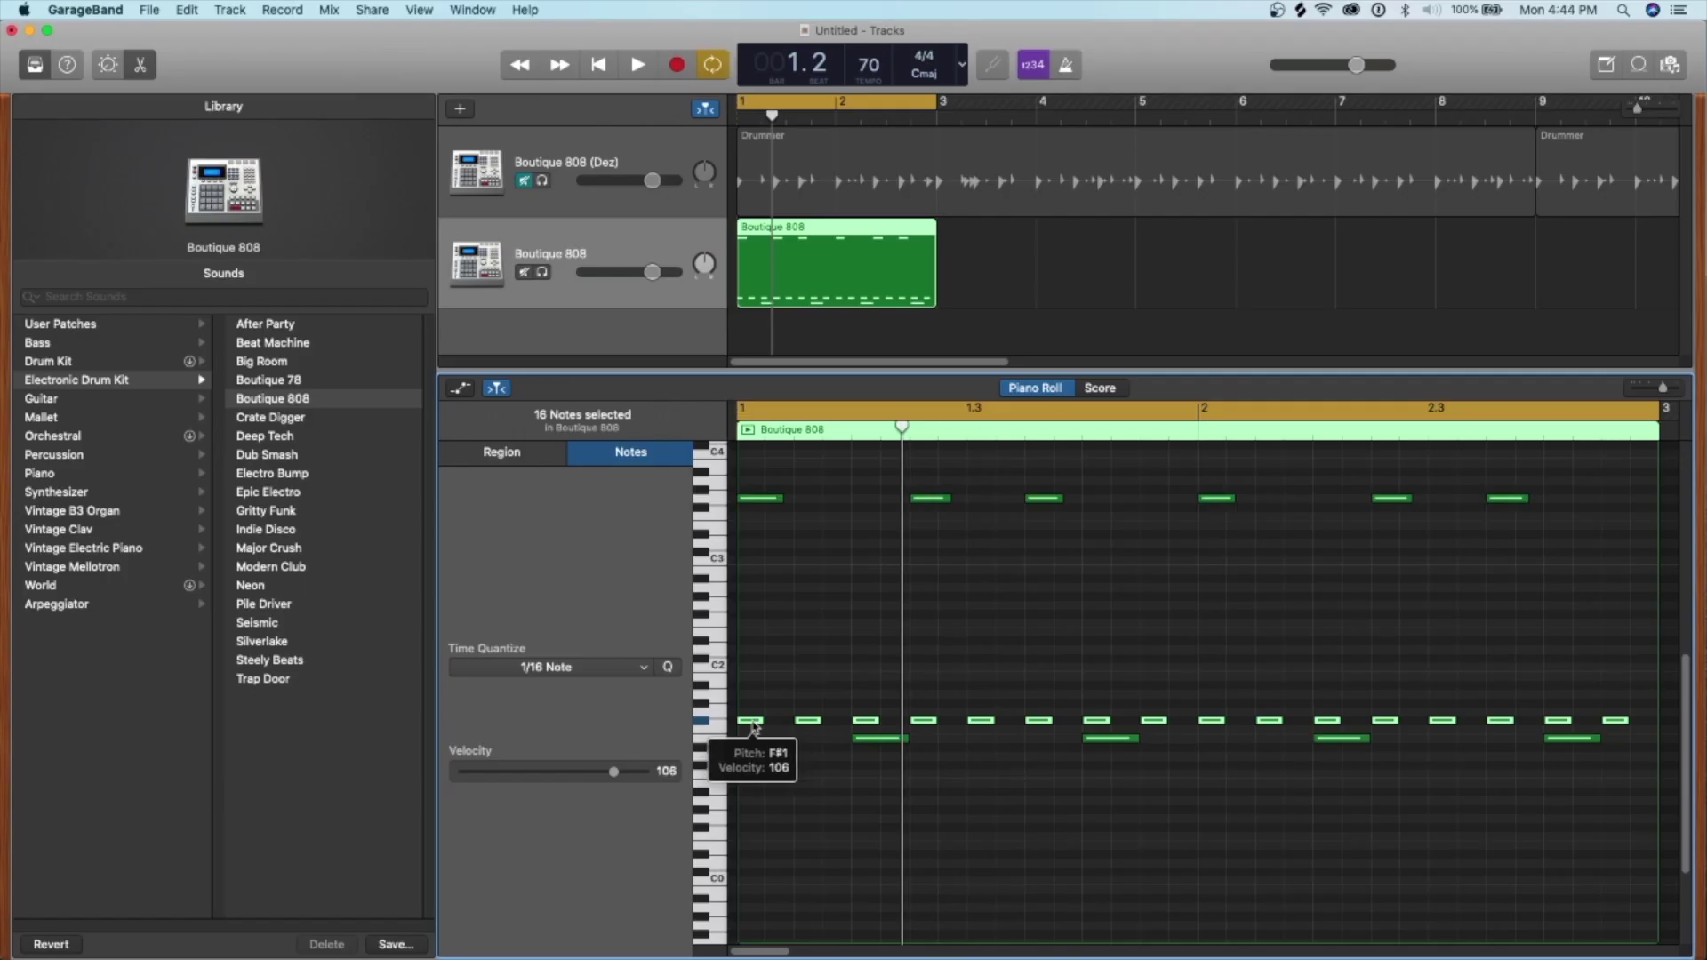
{"action": "mouse_move", "coordinate": [752, 724]}
{"action": "left_mouse_down"}
{"action": "mouse_move", "coordinate": [782, 727]}
{"action": "mouse_move", "coordinate": [765, 724]}
{"action": "left_mouse_up"}
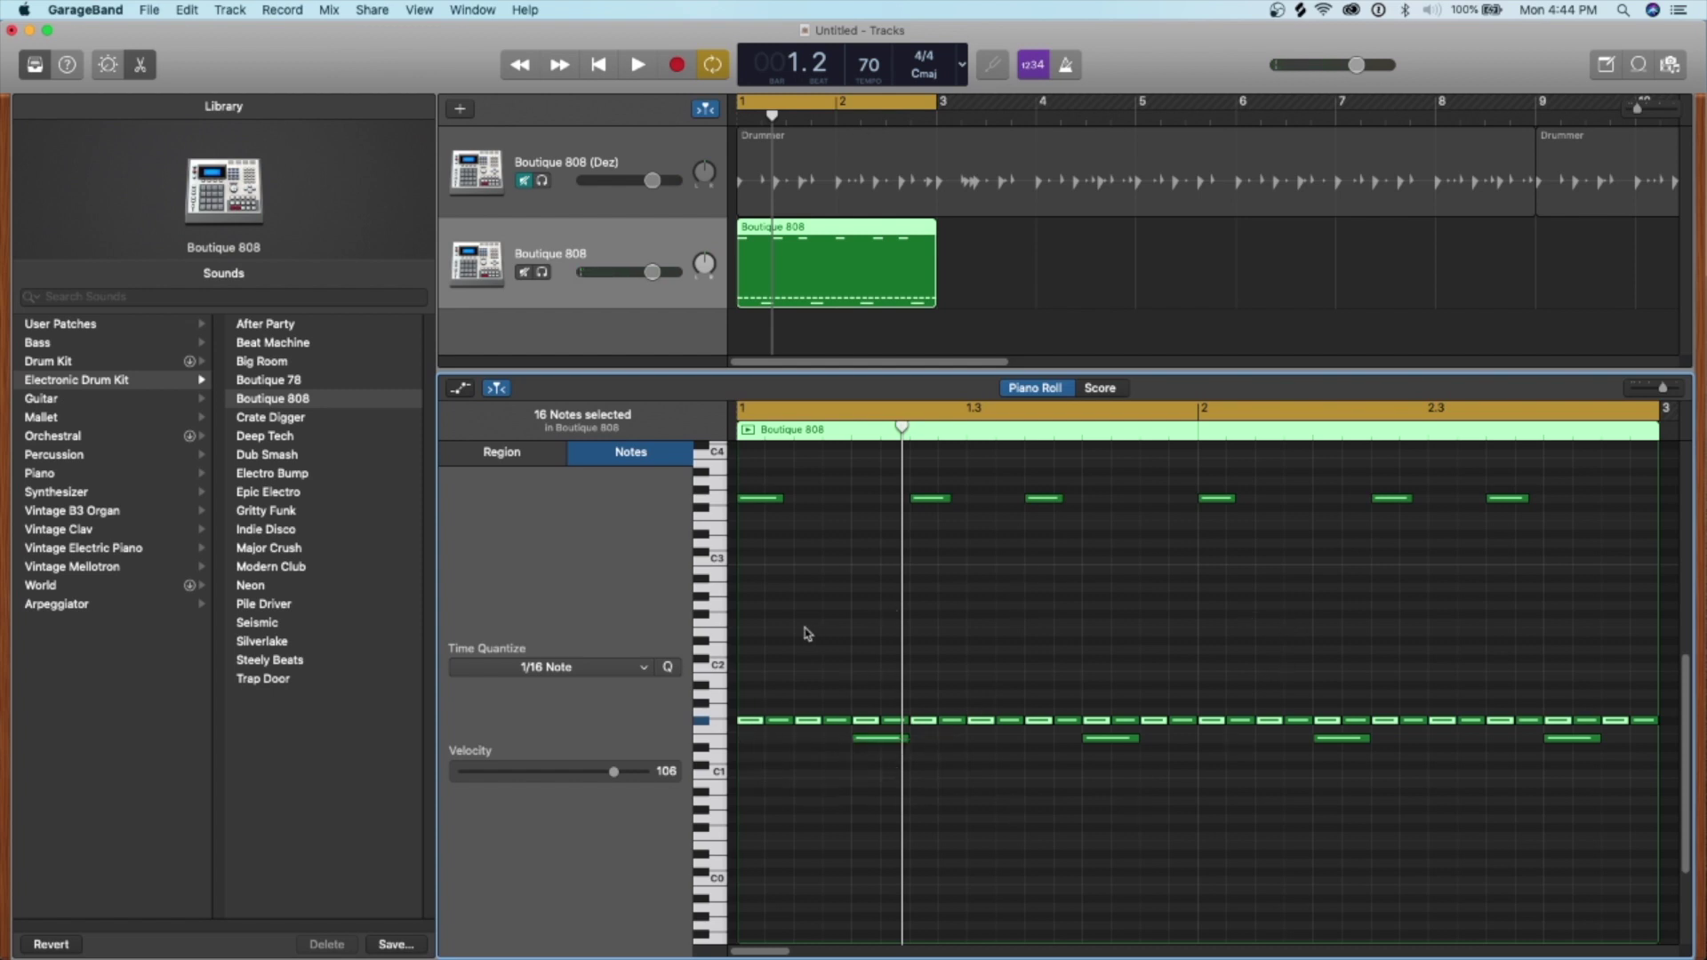
{"action": "key", "text": "space"}
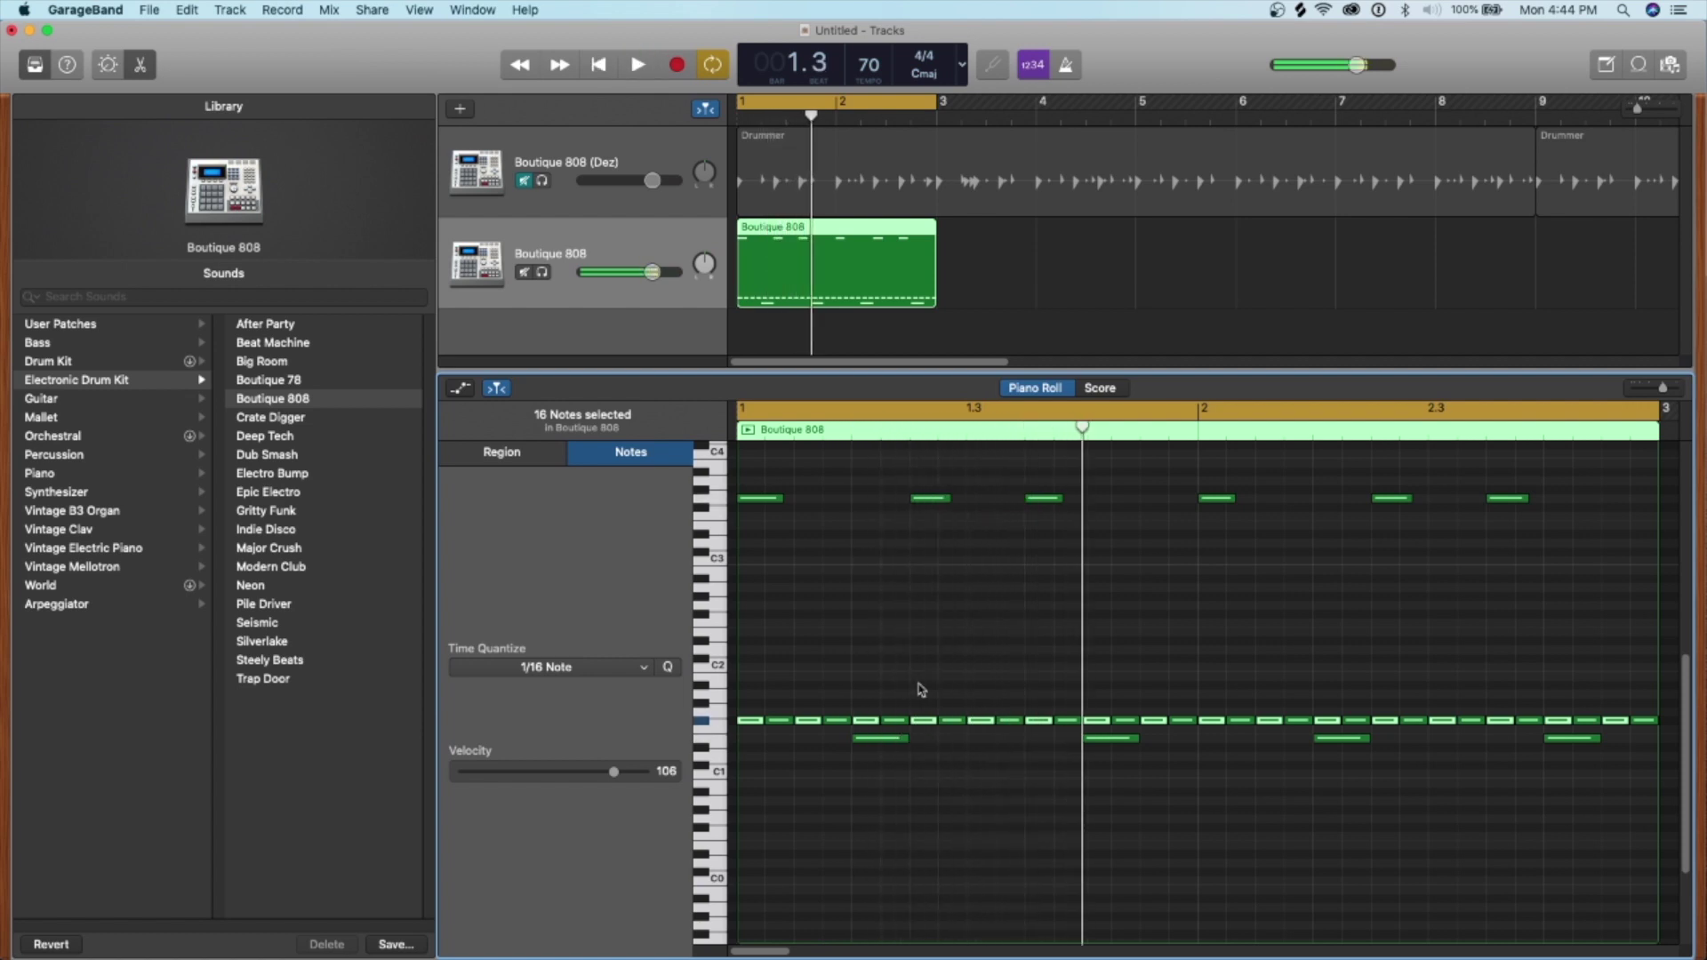
Undo the duplication of the F#1 notes, restore them to eighth-note length and deselect them.
{"action": "key", "text": "super+z"}
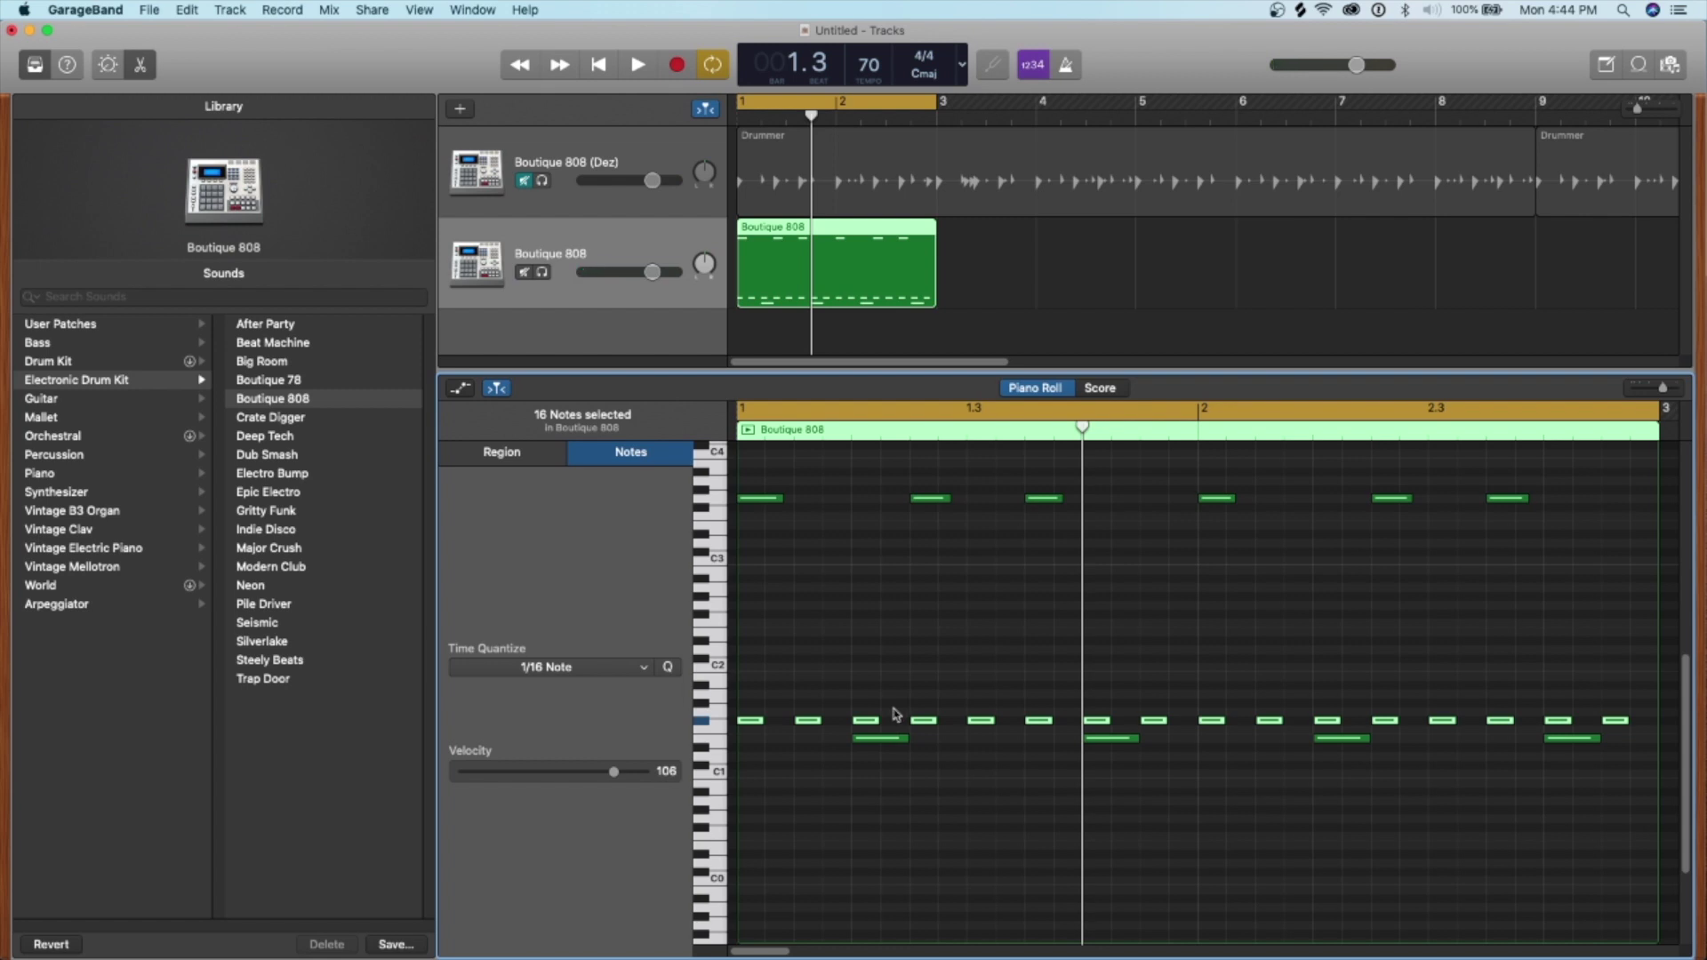
{"action": "left_click_drag", "start_coordinate": [836, 720], "coordinate": [843, 722]}
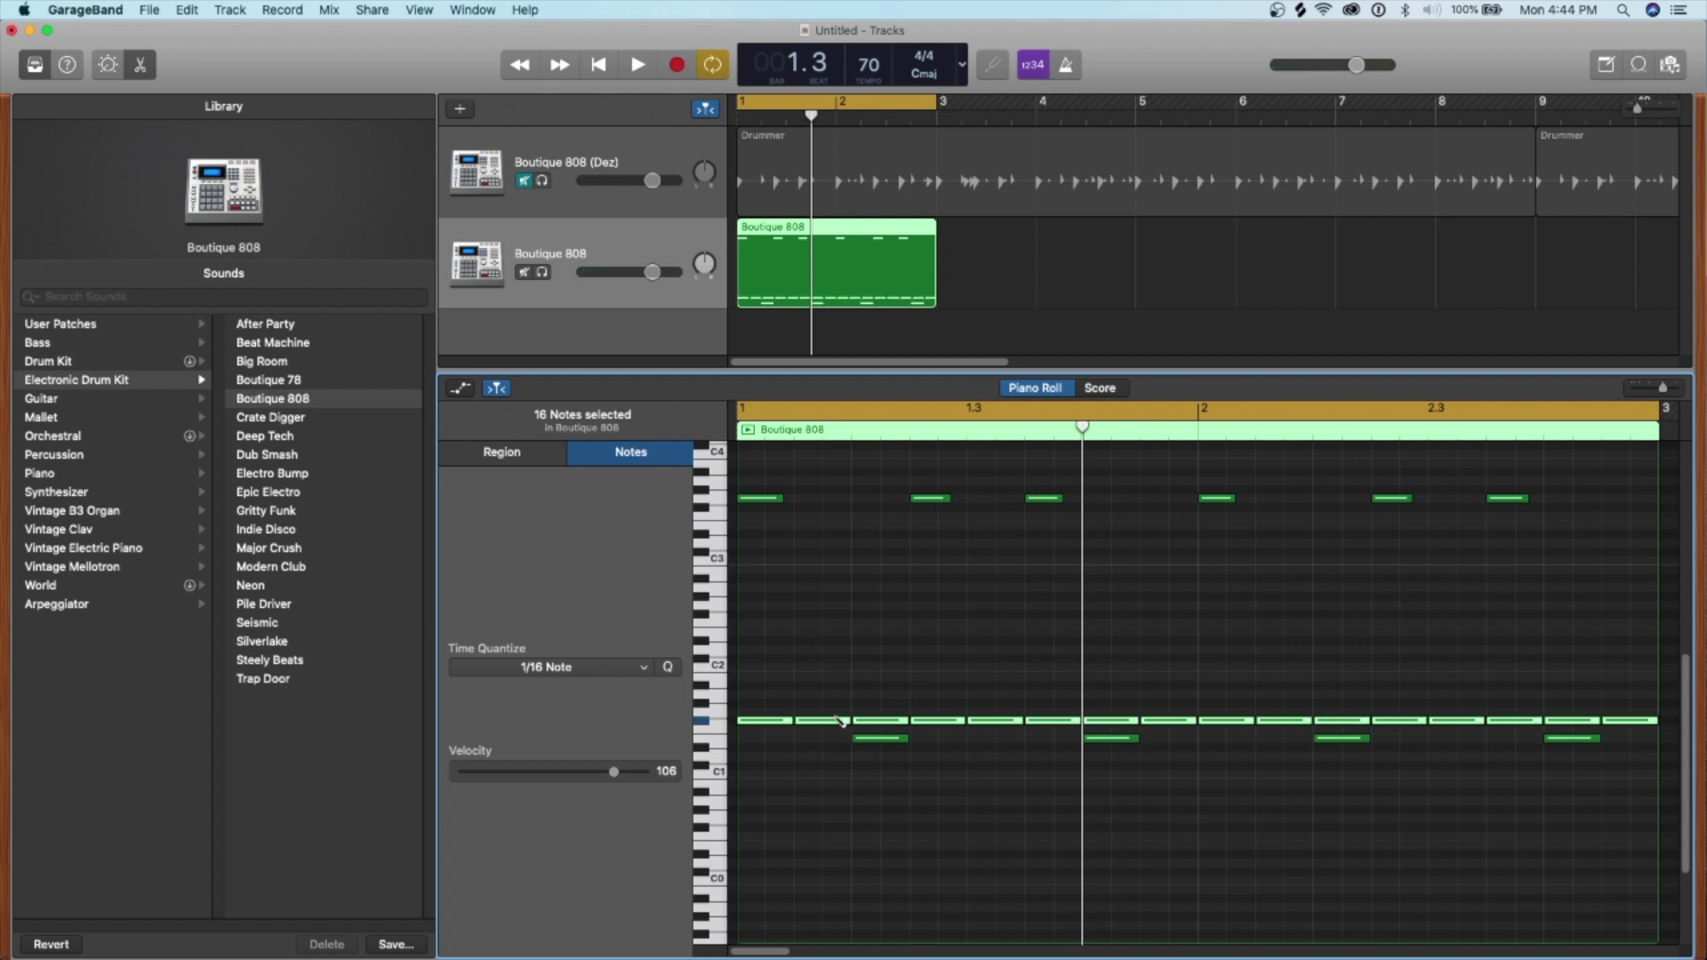
{"action": "left_click", "coordinate": [958, 727]}
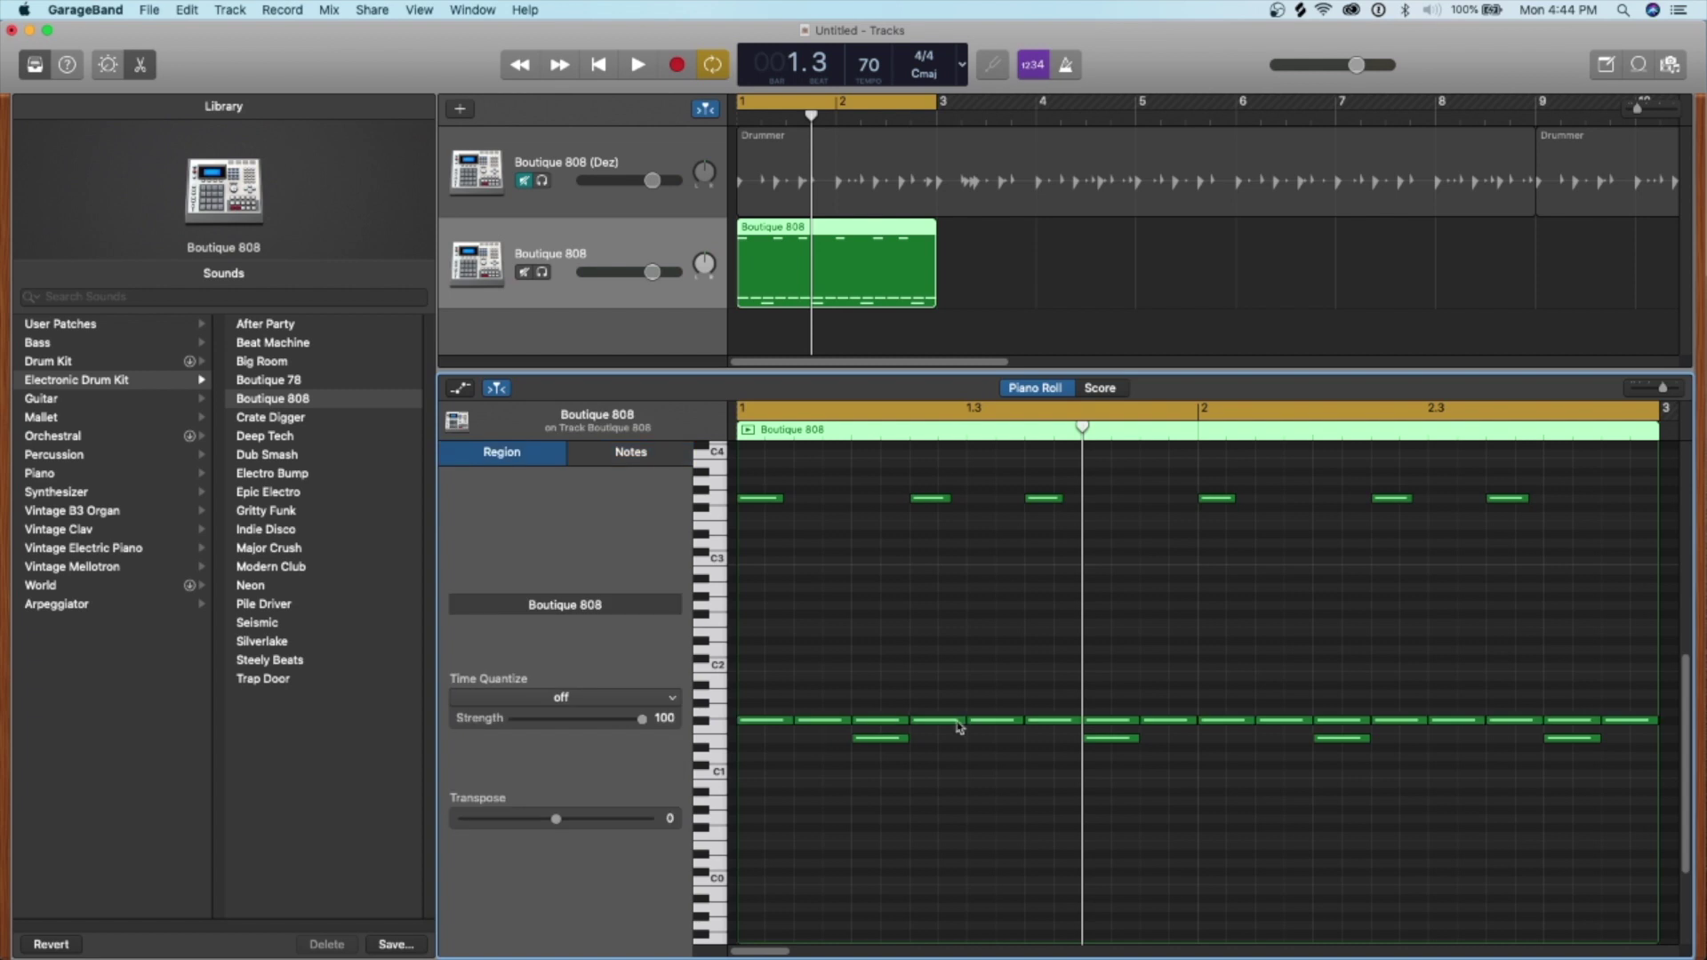
Replace the first F#1 eighth note in bar 1 with sixteenth notes, and delete the second eighth note.
{"action": "left_click", "coordinate": [766, 727]}
{"action": "key", "text": "Delete"}
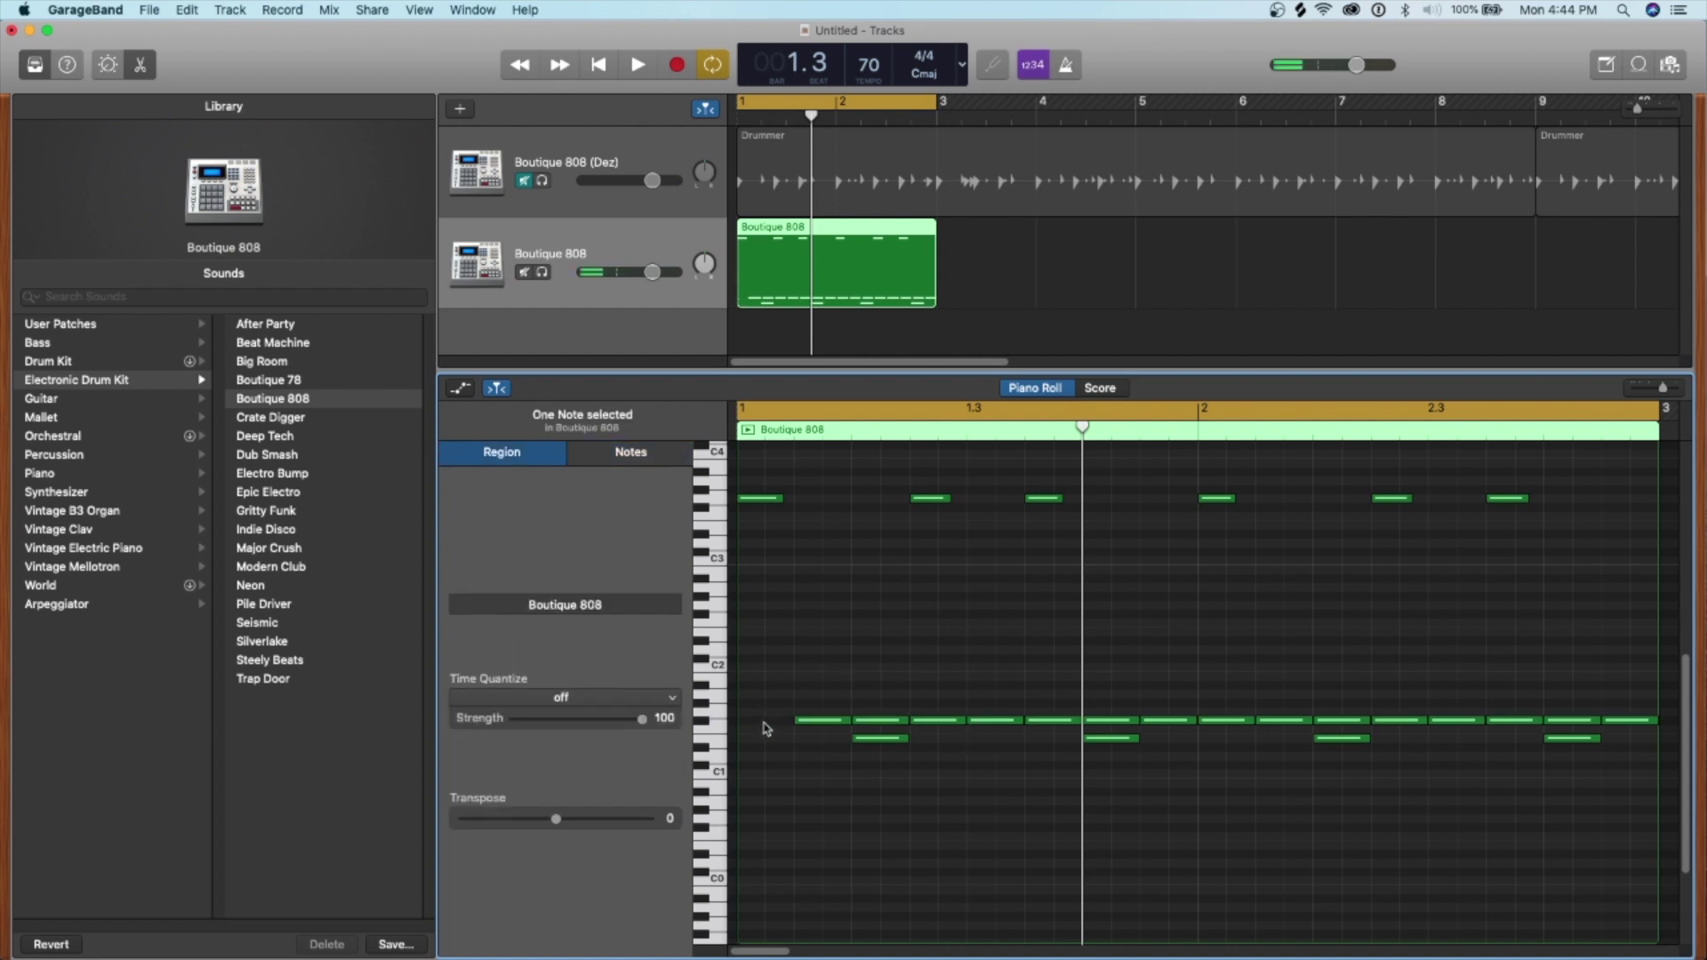
{"action": "left_click", "coordinate": [761, 727], "text": "super"}
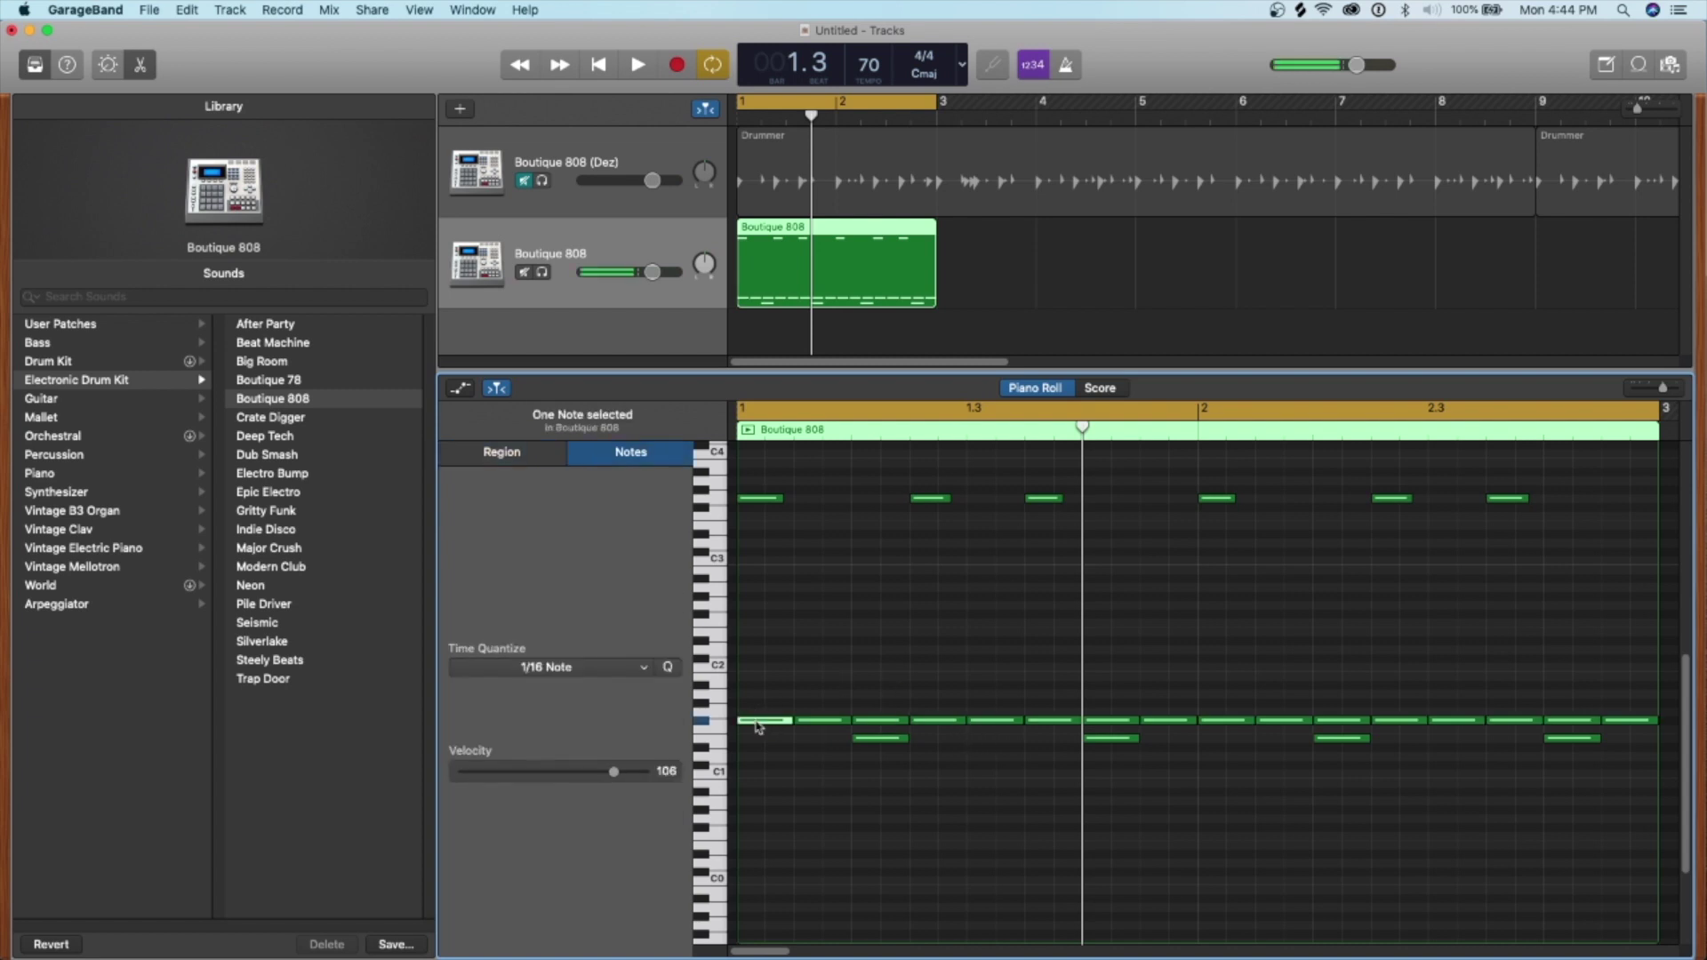
{"action": "mouse_move", "coordinate": [786, 720]}
{"action": "left_mouse_down"}
{"action": "mouse_move", "coordinate": [752, 722]}
{"action": "mouse_move", "coordinate": [771, 722]}
{"action": "left_mouse_up"}
{"action": "left_click", "coordinate": [813, 721]}
{"action": "key", "text": "Delete"}
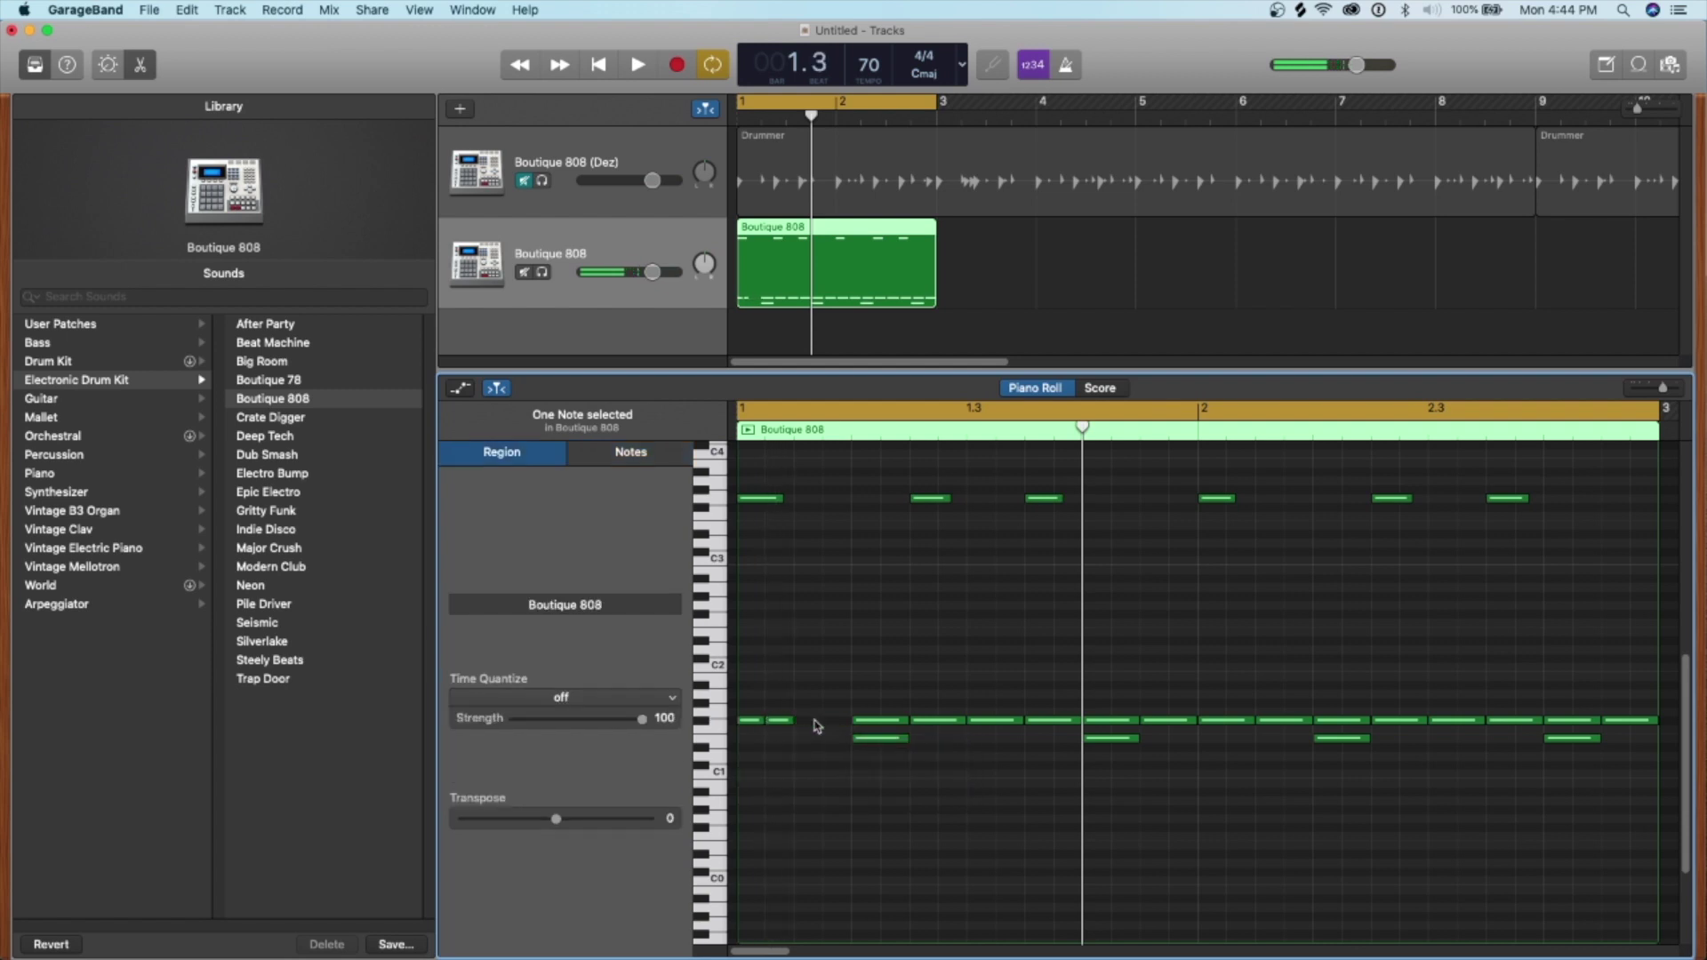
Try to add sixteenth-length F#1 notes one by one at the start of bar 1, undoing unwanted edits.
{"action": "left_click", "coordinate": [804, 725], "text": "super"}
{"action": "left_click_drag", "start_coordinate": [846, 722], "coordinate": [740, 748]}
{"action": "key", "text": "Delete"}
{"action": "left_click", "coordinate": [742, 735], "text": "super"}
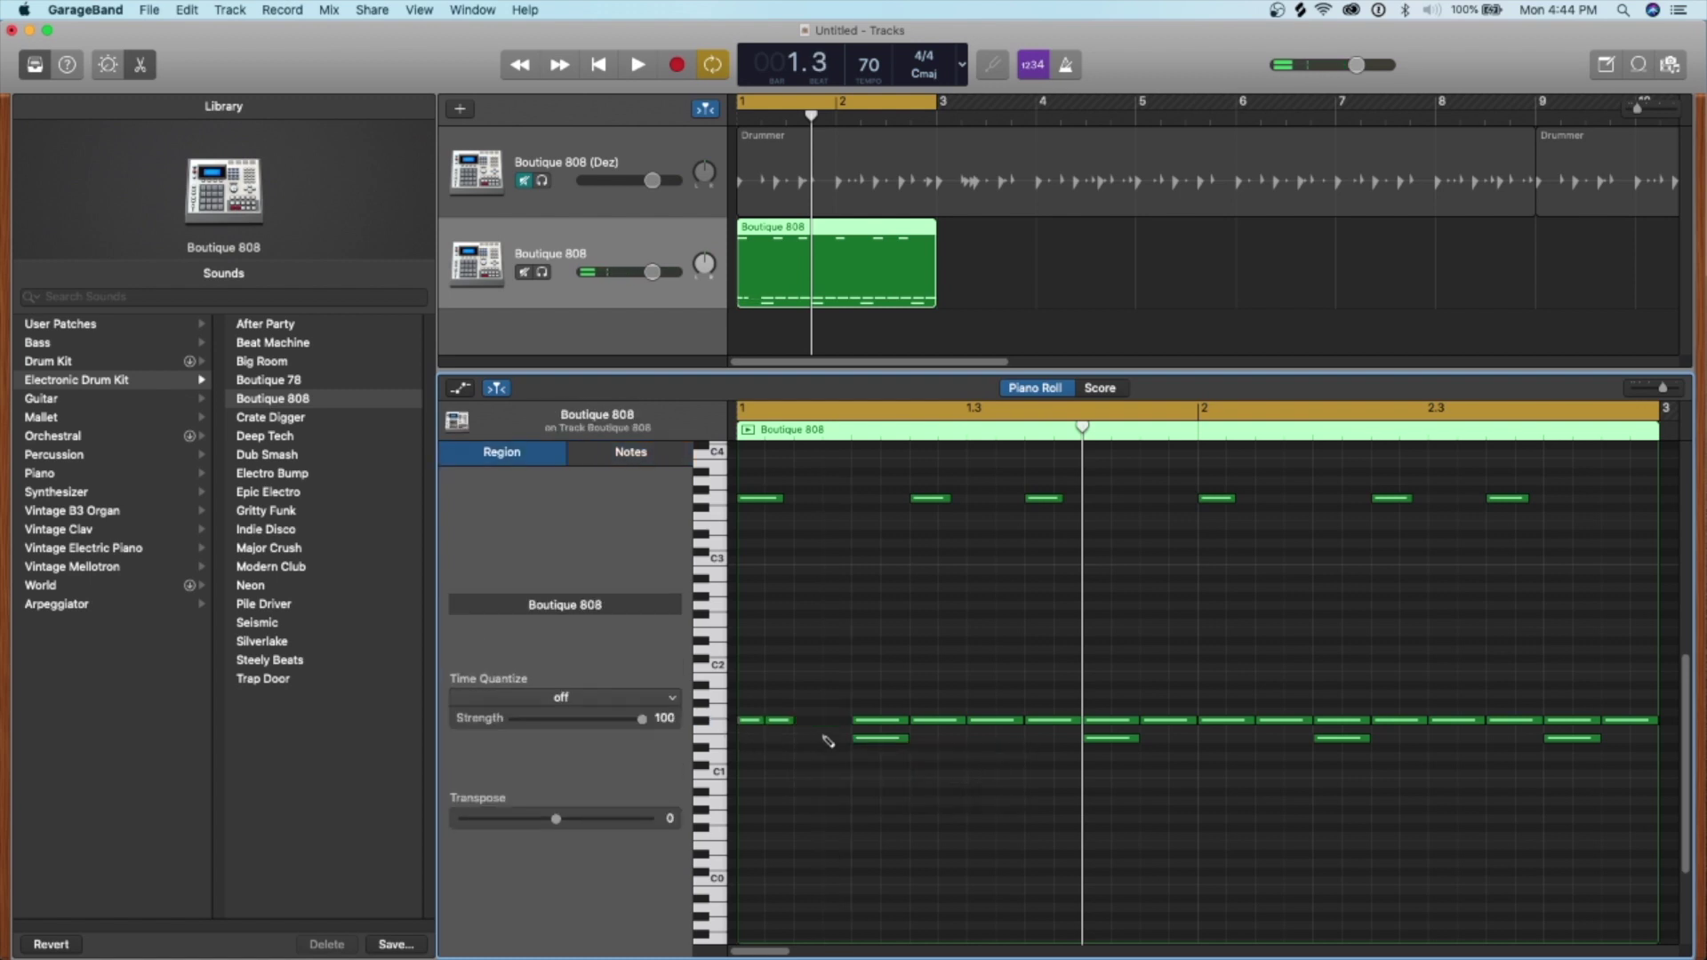
{"action": "left_click", "coordinate": [832, 734], "text": "super"}
{"action": "key", "text": "super+z"}
{"action": "key", "text": "super+z"}
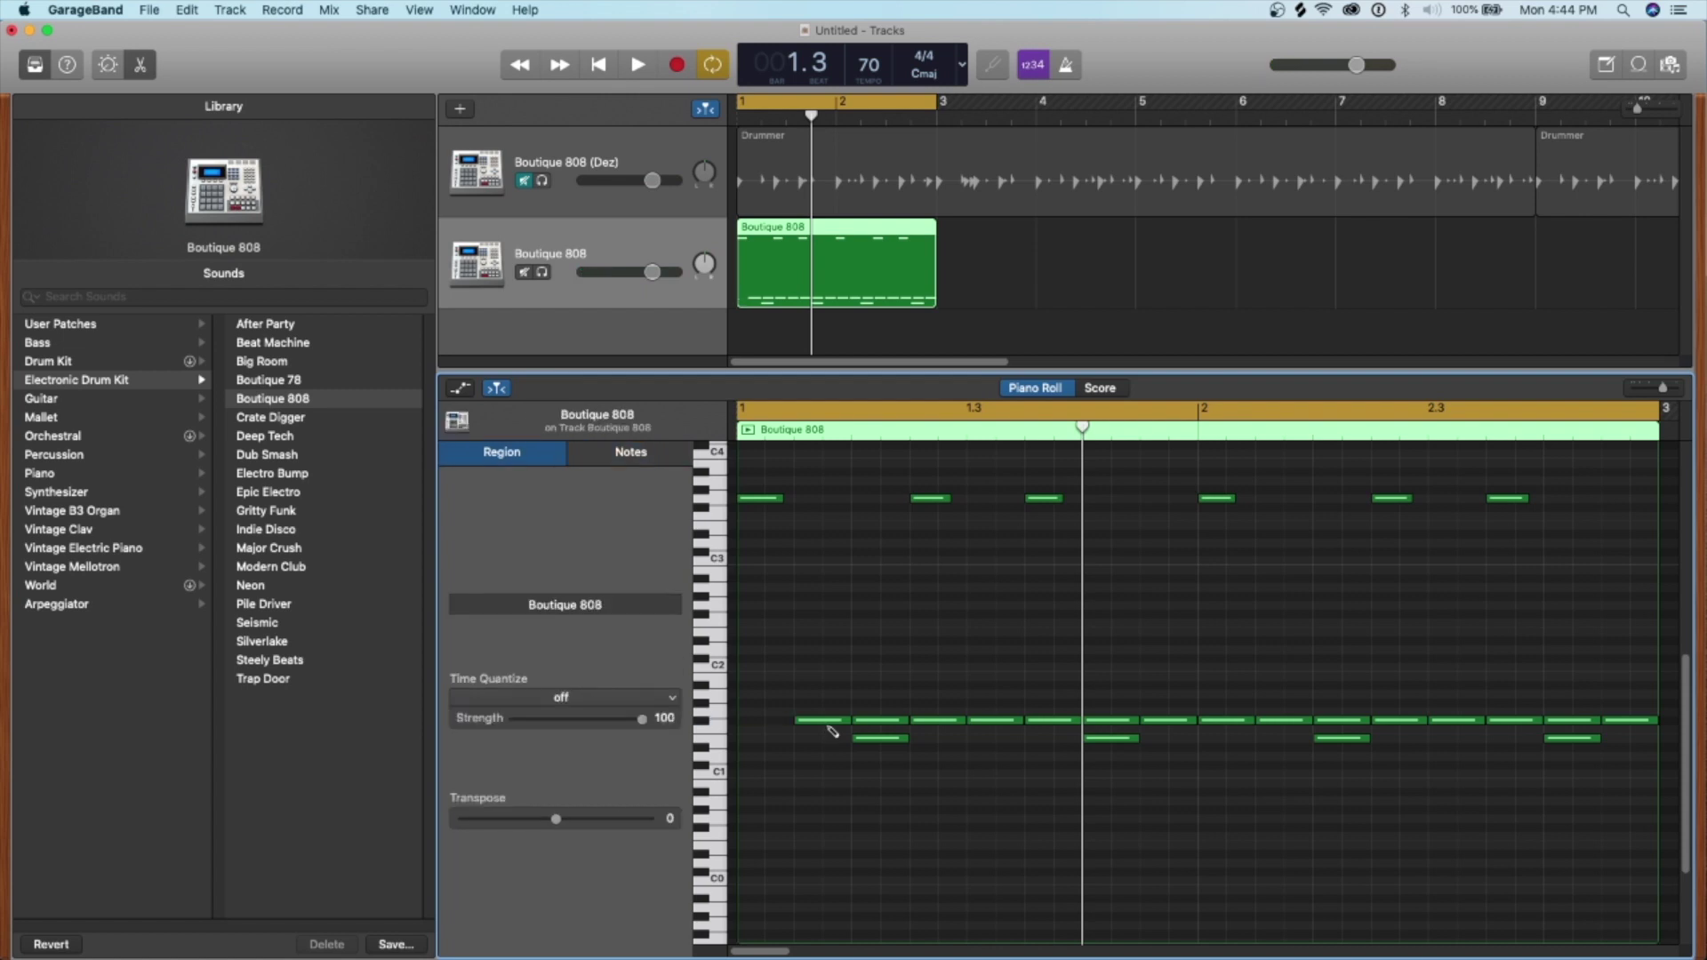
{"action": "left_click", "coordinate": [751, 725], "text": "super"}
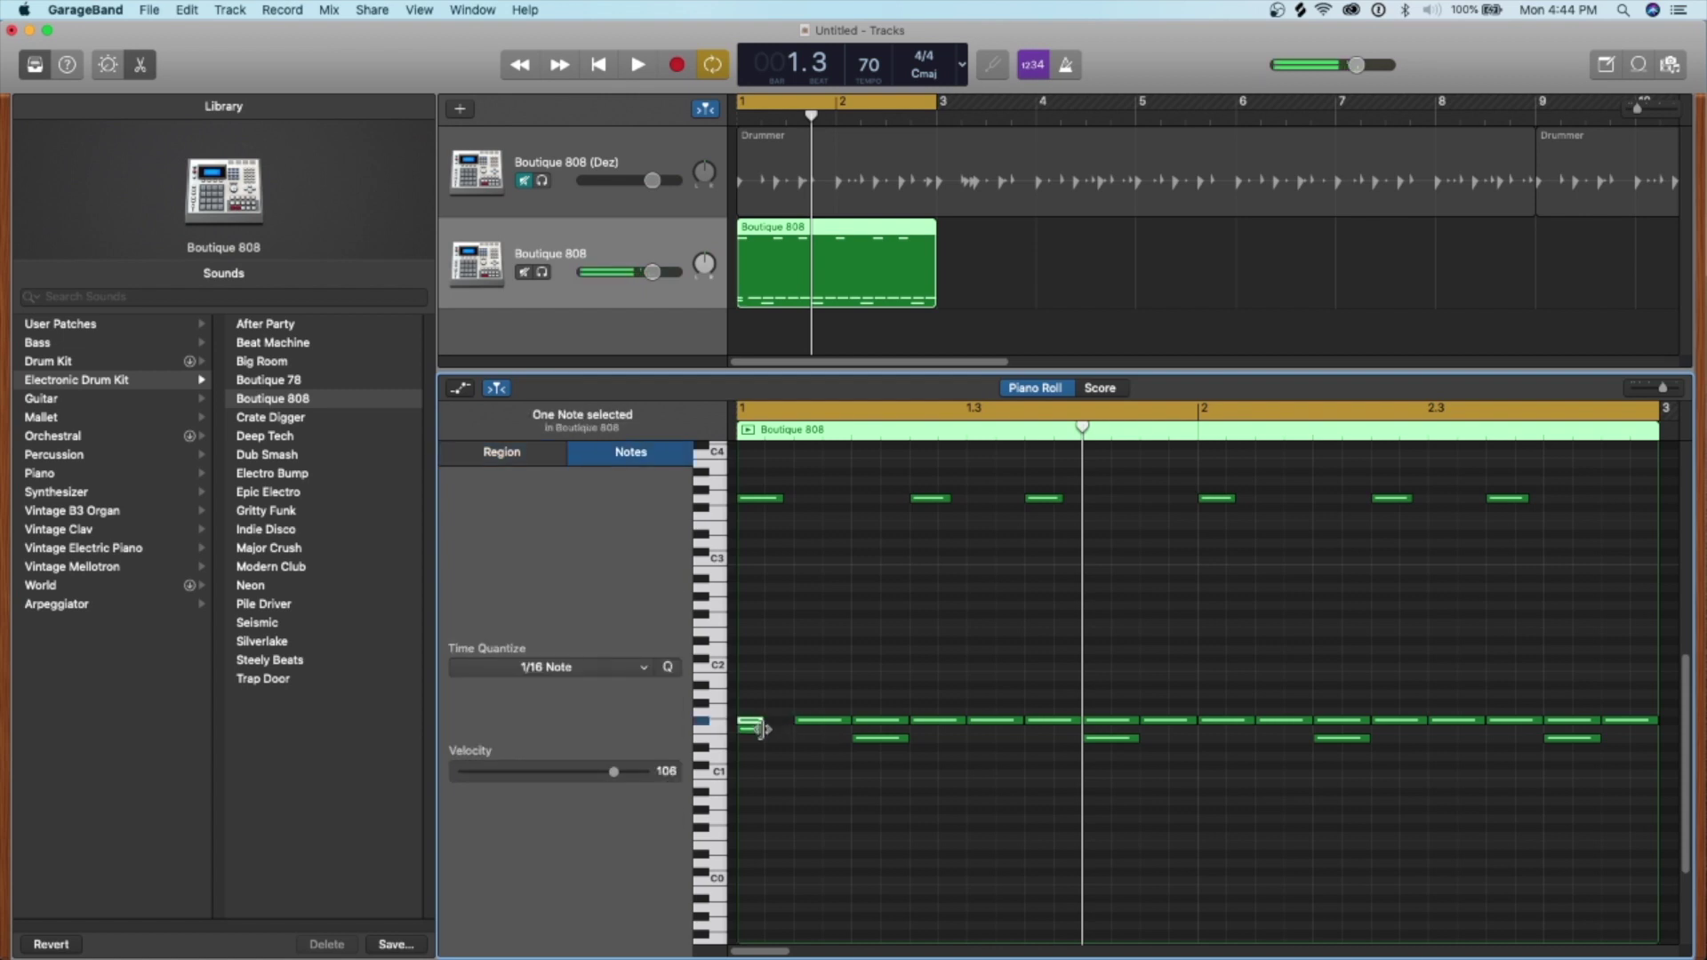
Shorten all sixteen F#1 eighth notes to sixteenths, and duplicate them one sixteenth later to fill the gaps.
{"action": "left_click_drag", "start_coordinate": [761, 724], "coordinate": [1644, 724]}
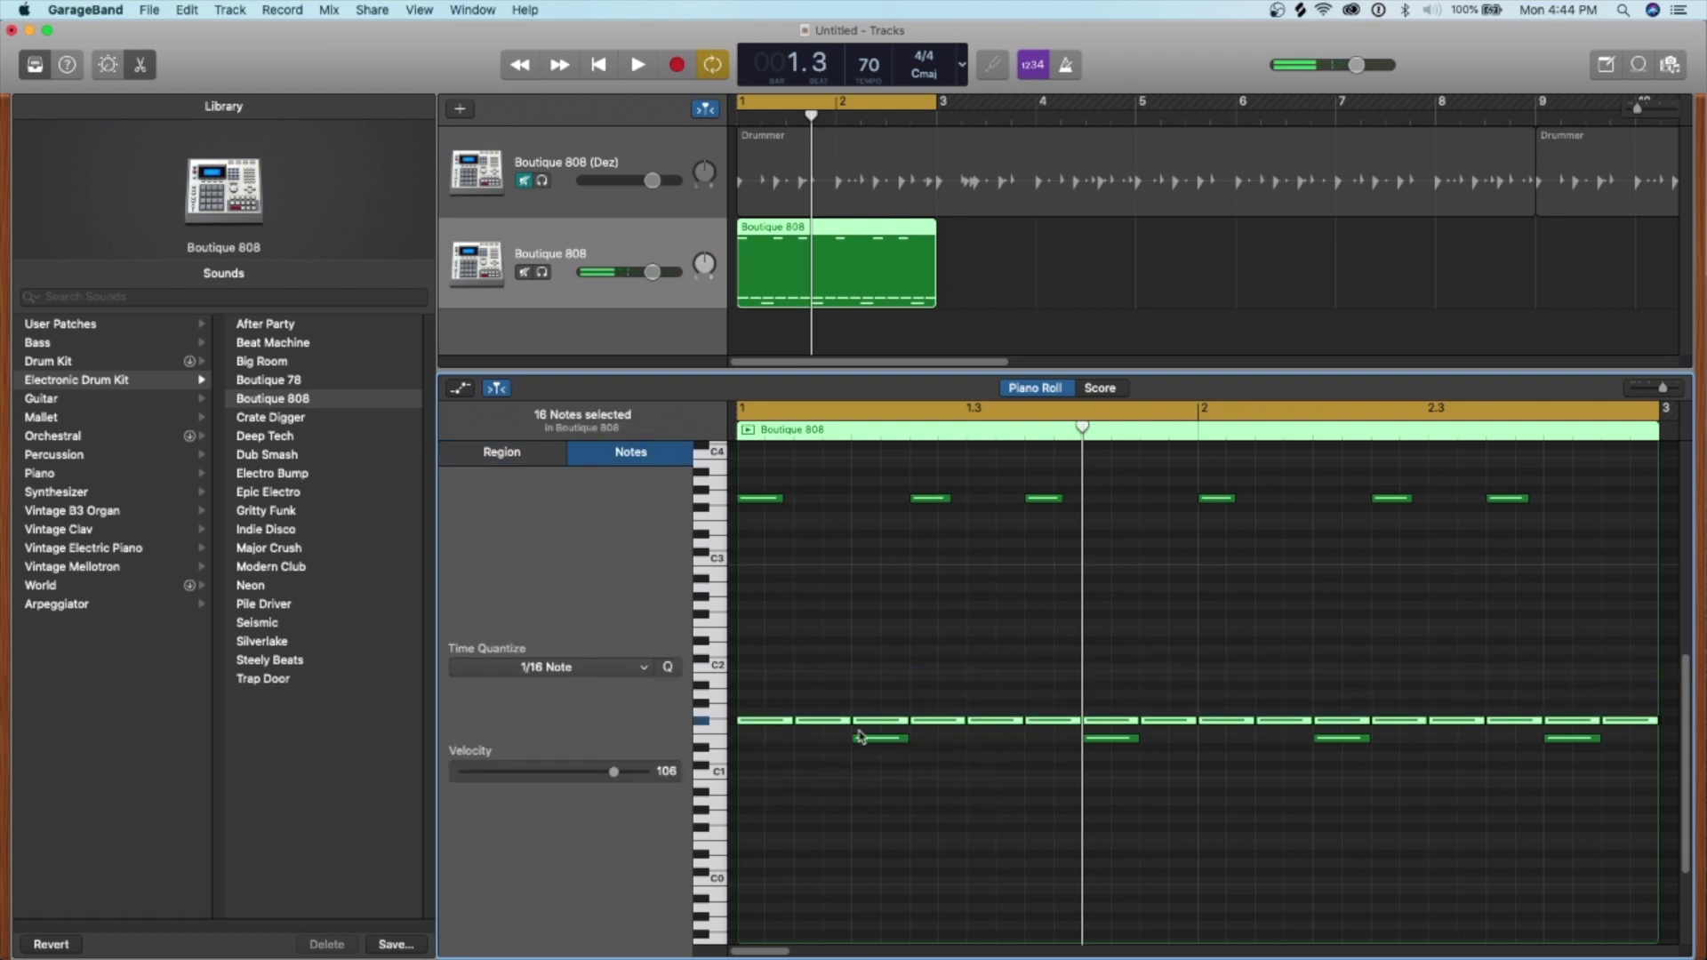
{"action": "left_click_drag", "start_coordinate": [794, 726], "coordinate": [761, 731]}
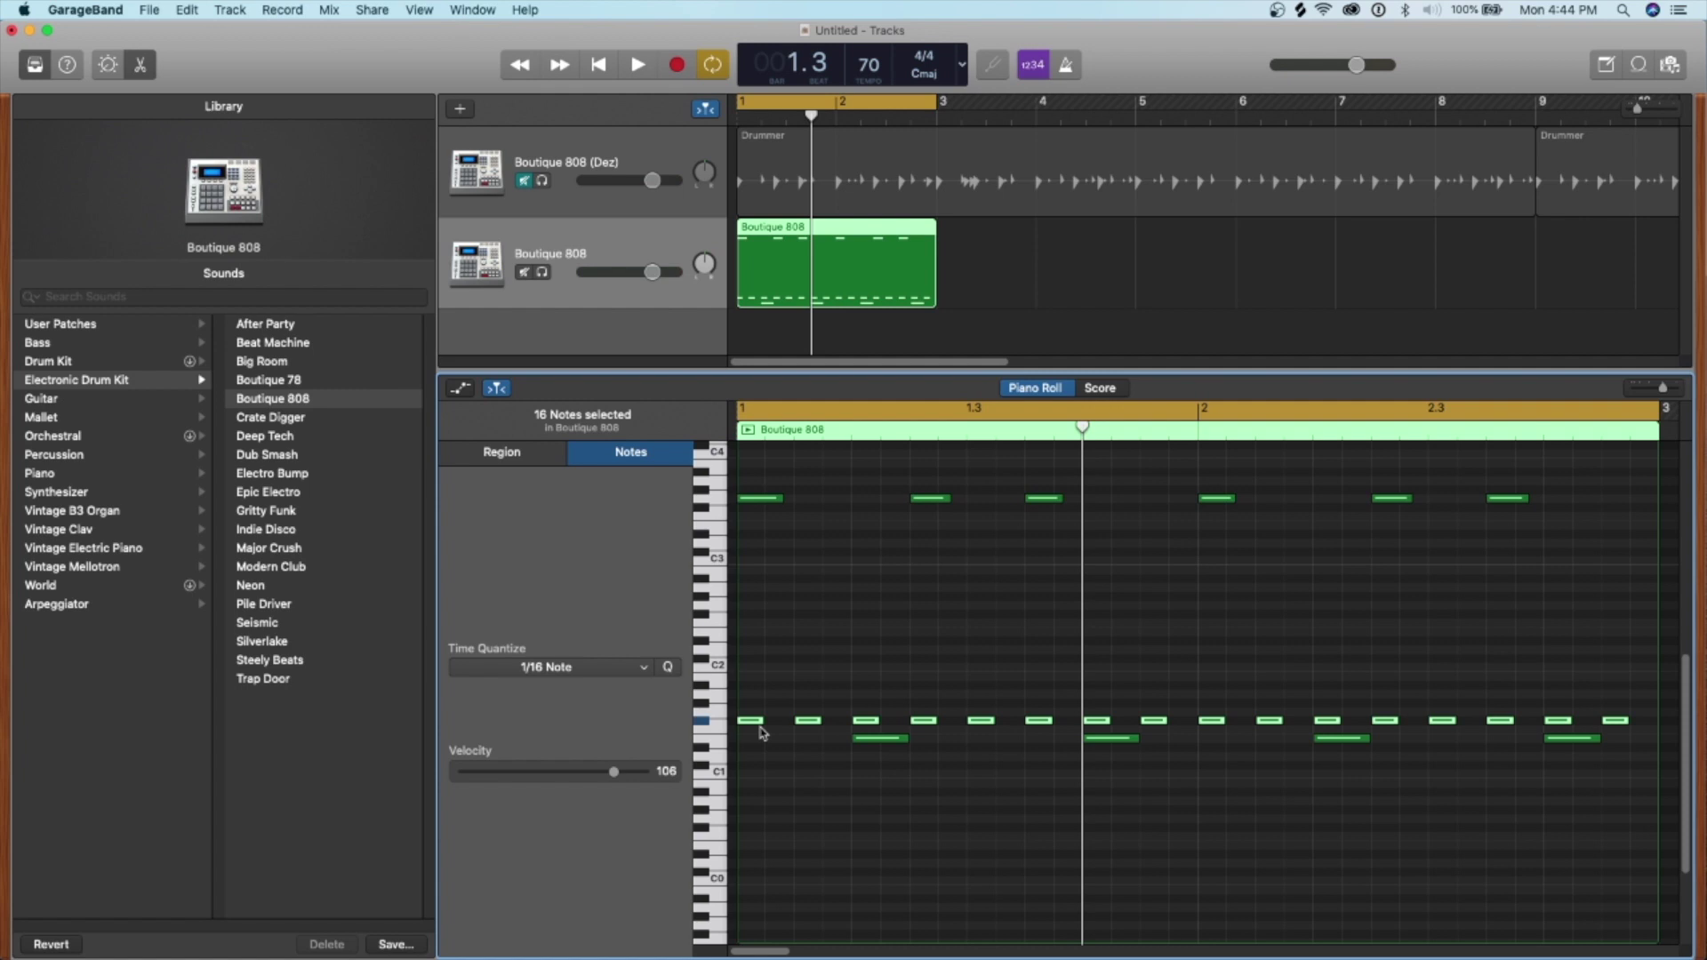
{"action": "left_click", "coordinate": [749, 721], "text": "alt"}
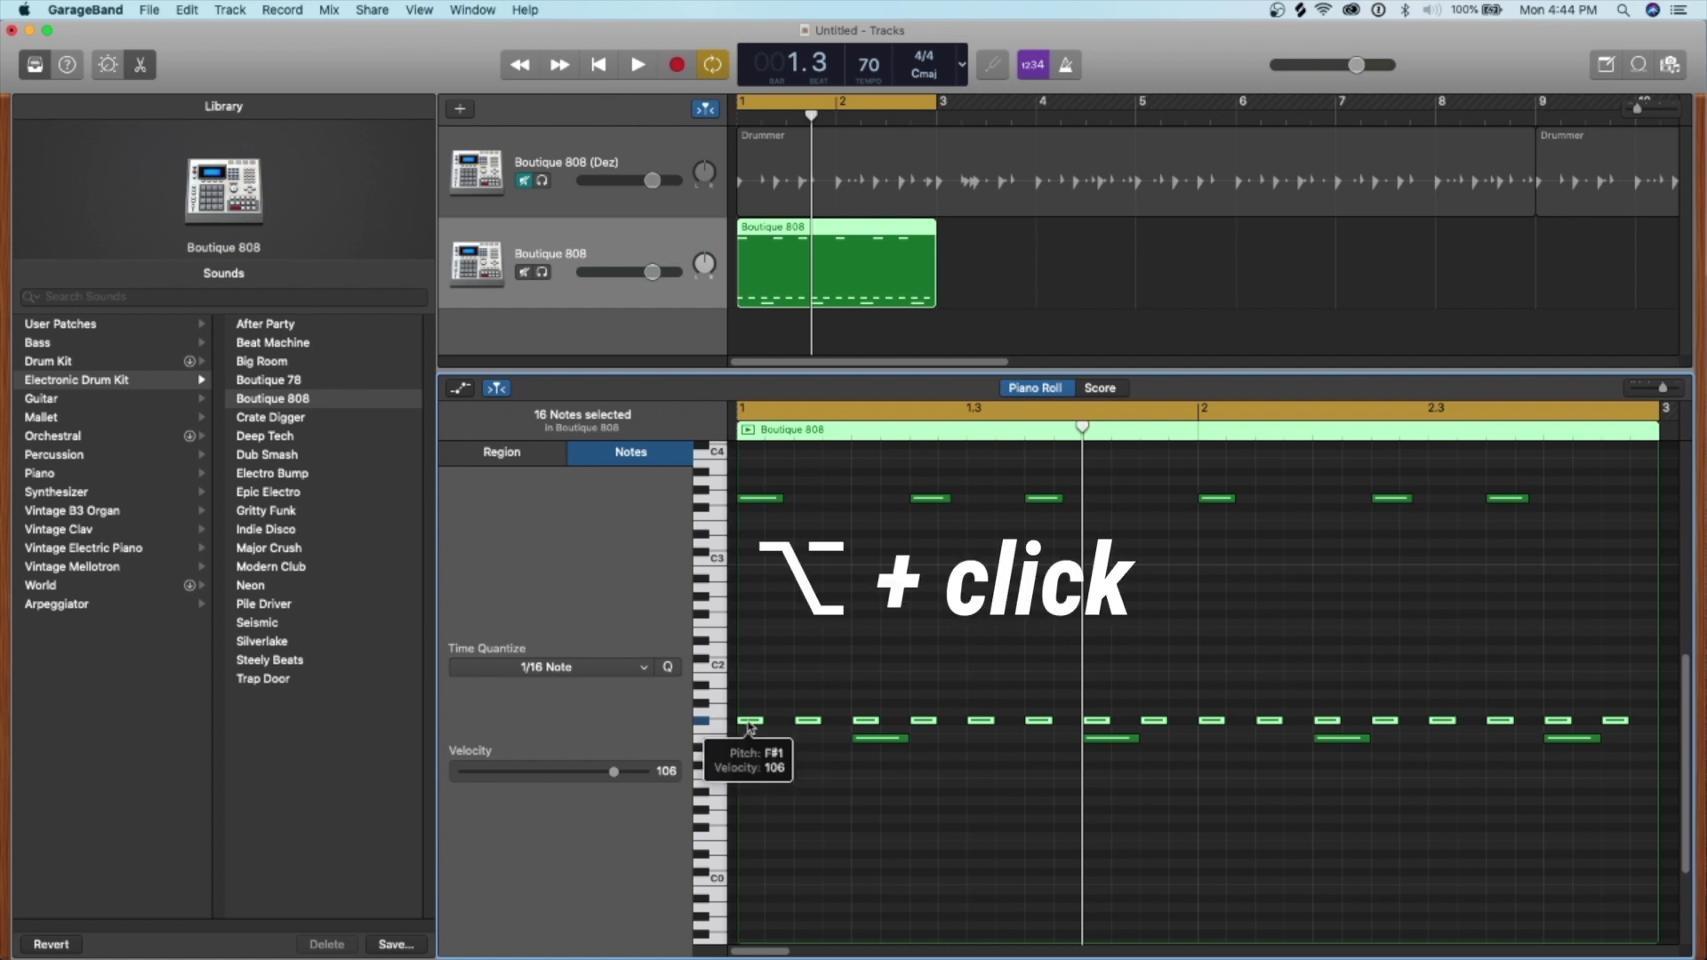
{"action": "mouse_move", "coordinate": [748, 722]}
{"action": "left_mouse_down"}
{"action": "mouse_move", "coordinate": [848, 677]}
{"action": "mouse_move", "coordinate": [800, 691]}
{"action": "mouse_move", "coordinate": [776, 726]}
{"action": "left_mouse_up"}
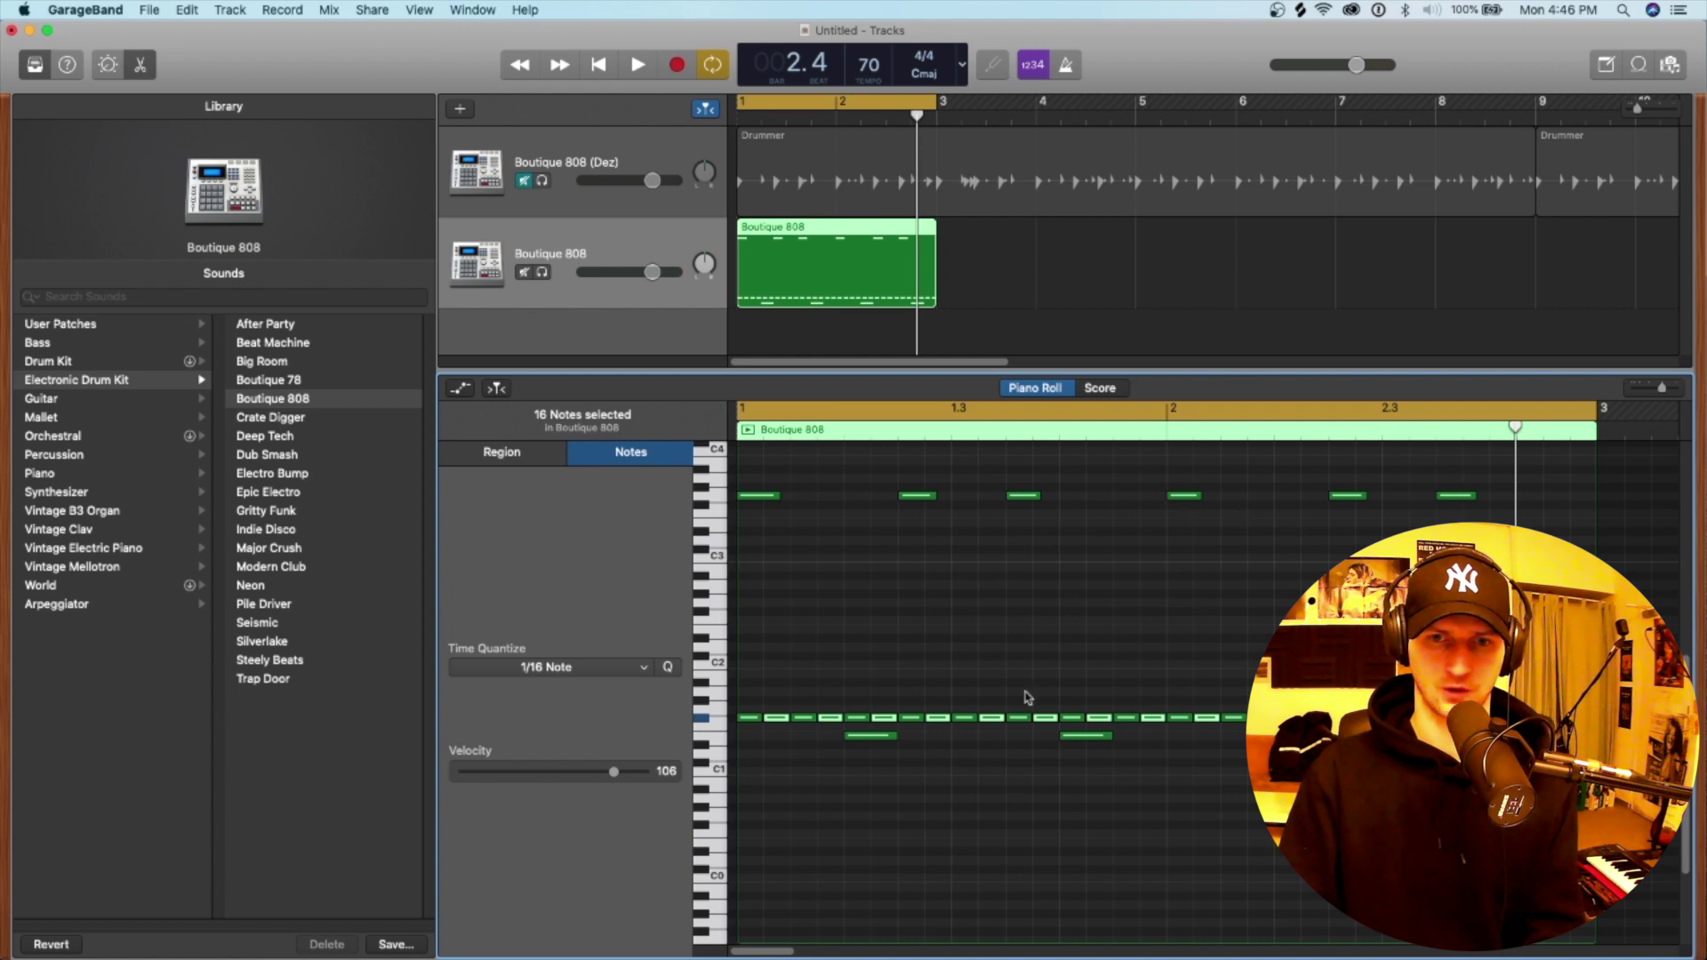
Play the sixteenth-note hi-hat pattern, and set the cycle range to the end of bar 1, from about 1.4.2 to 2.1.1.
{"action": "key", "text": "space"}
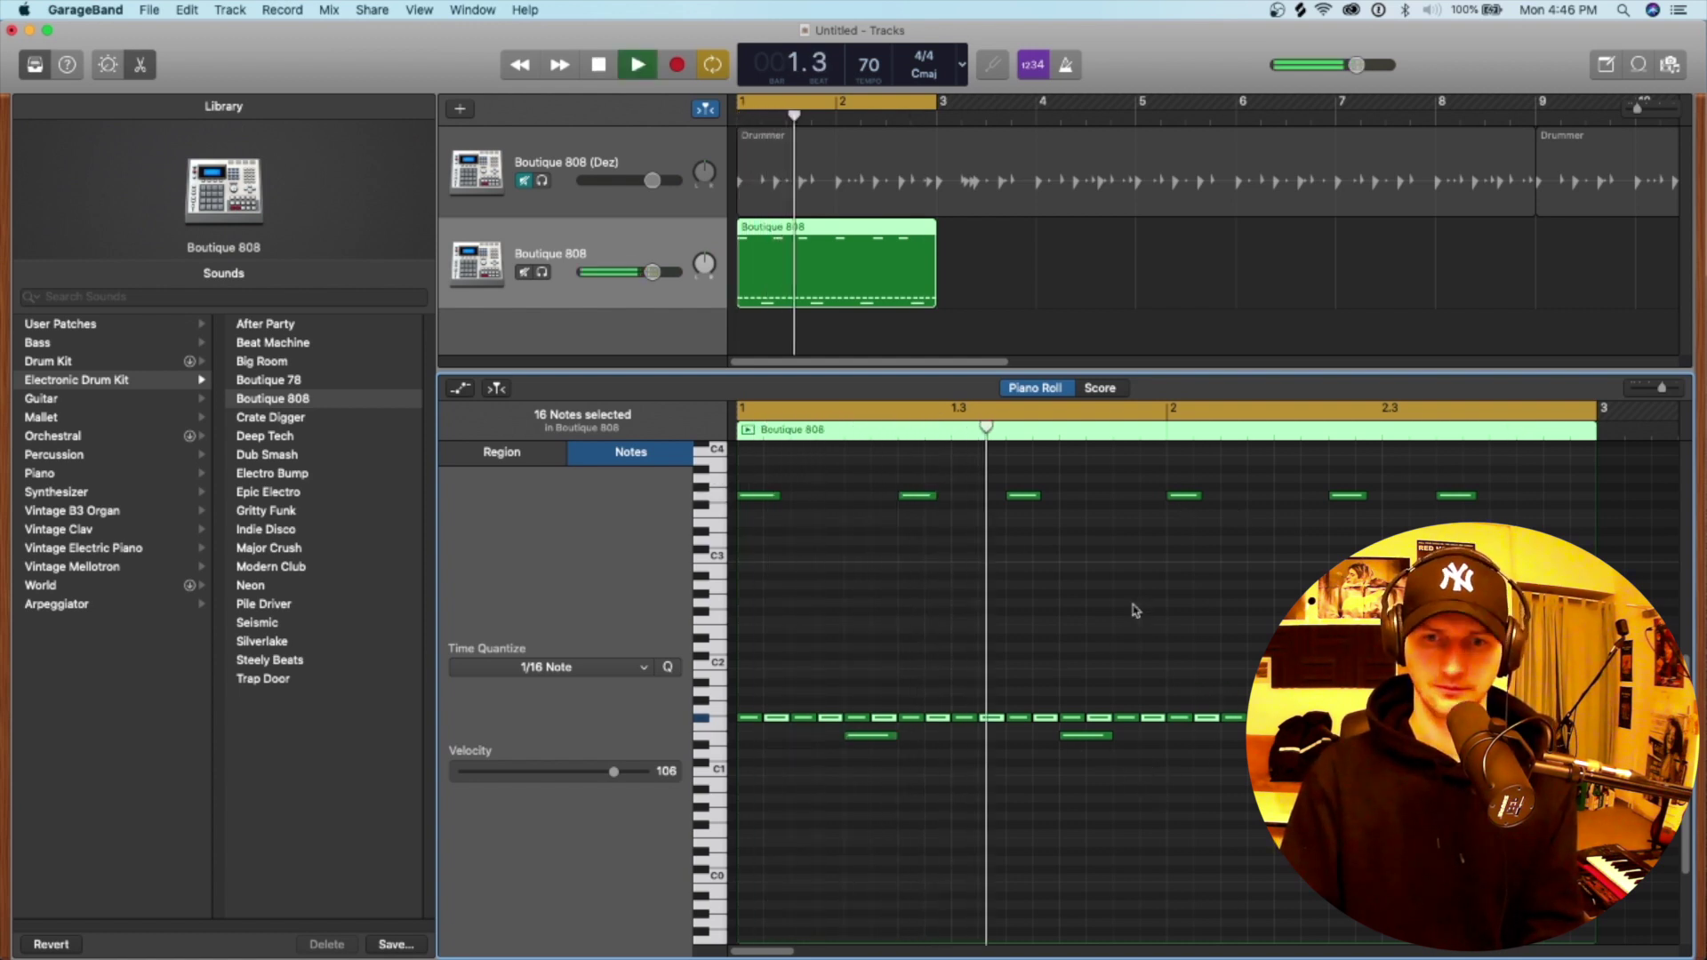
{"action": "key", "text": "space"}
{"action": "left_click", "coordinate": [1145, 738]}
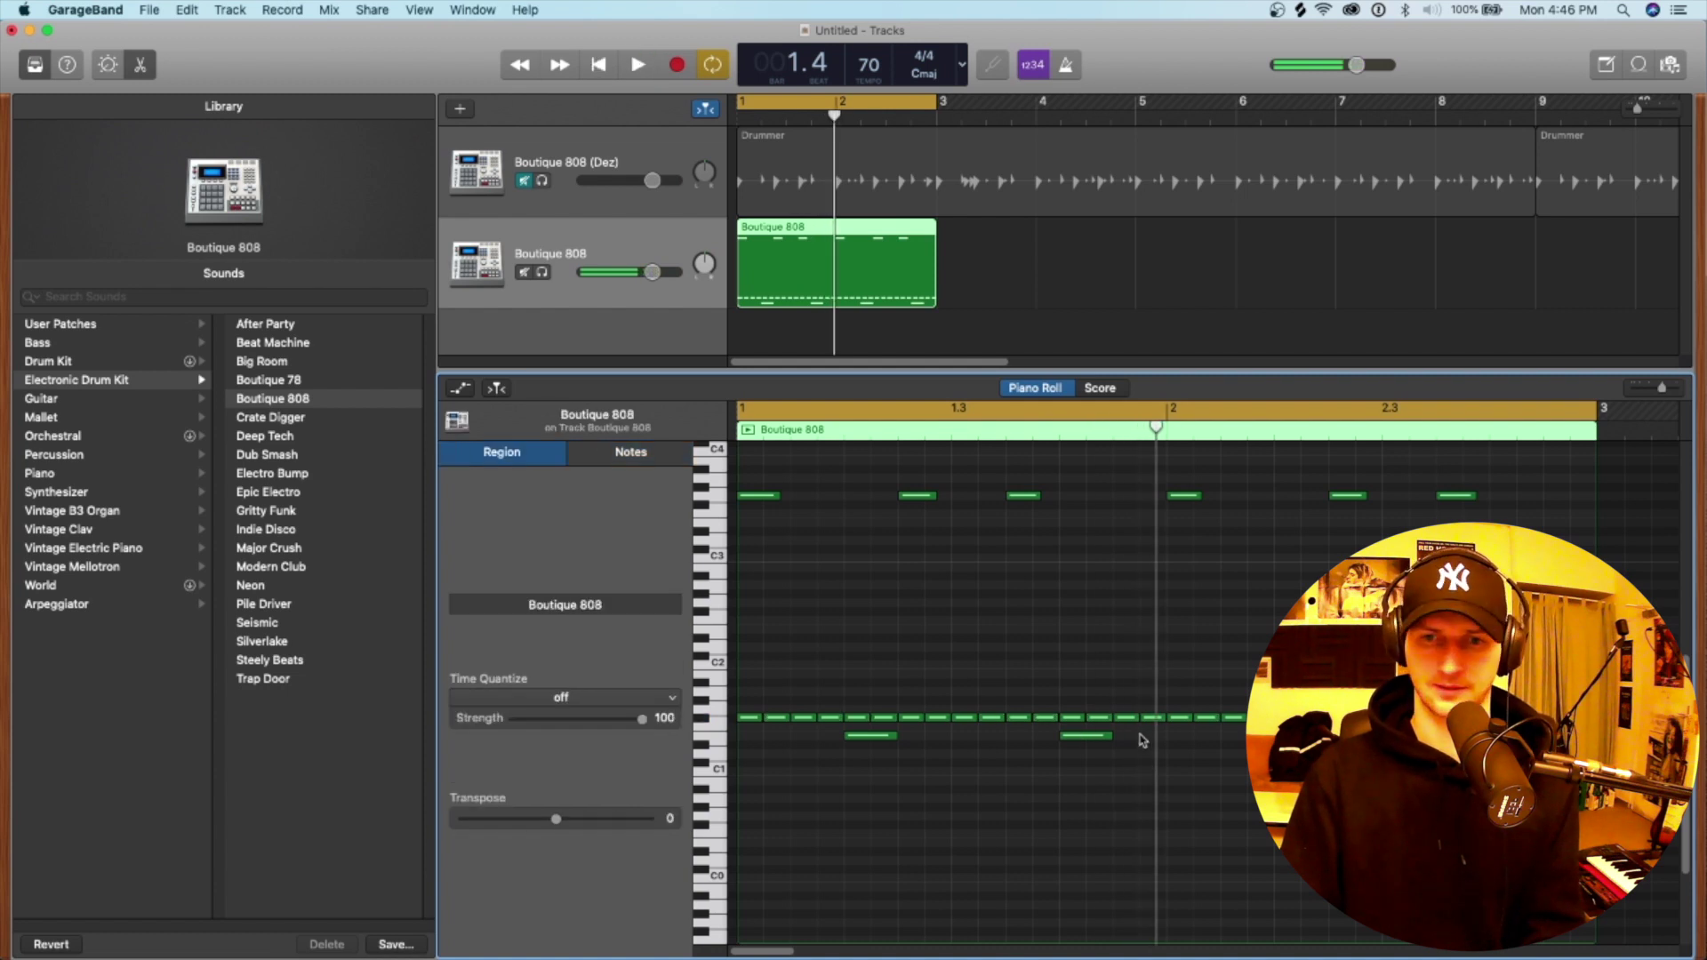
{"action": "left_click", "coordinate": [1101, 414]}
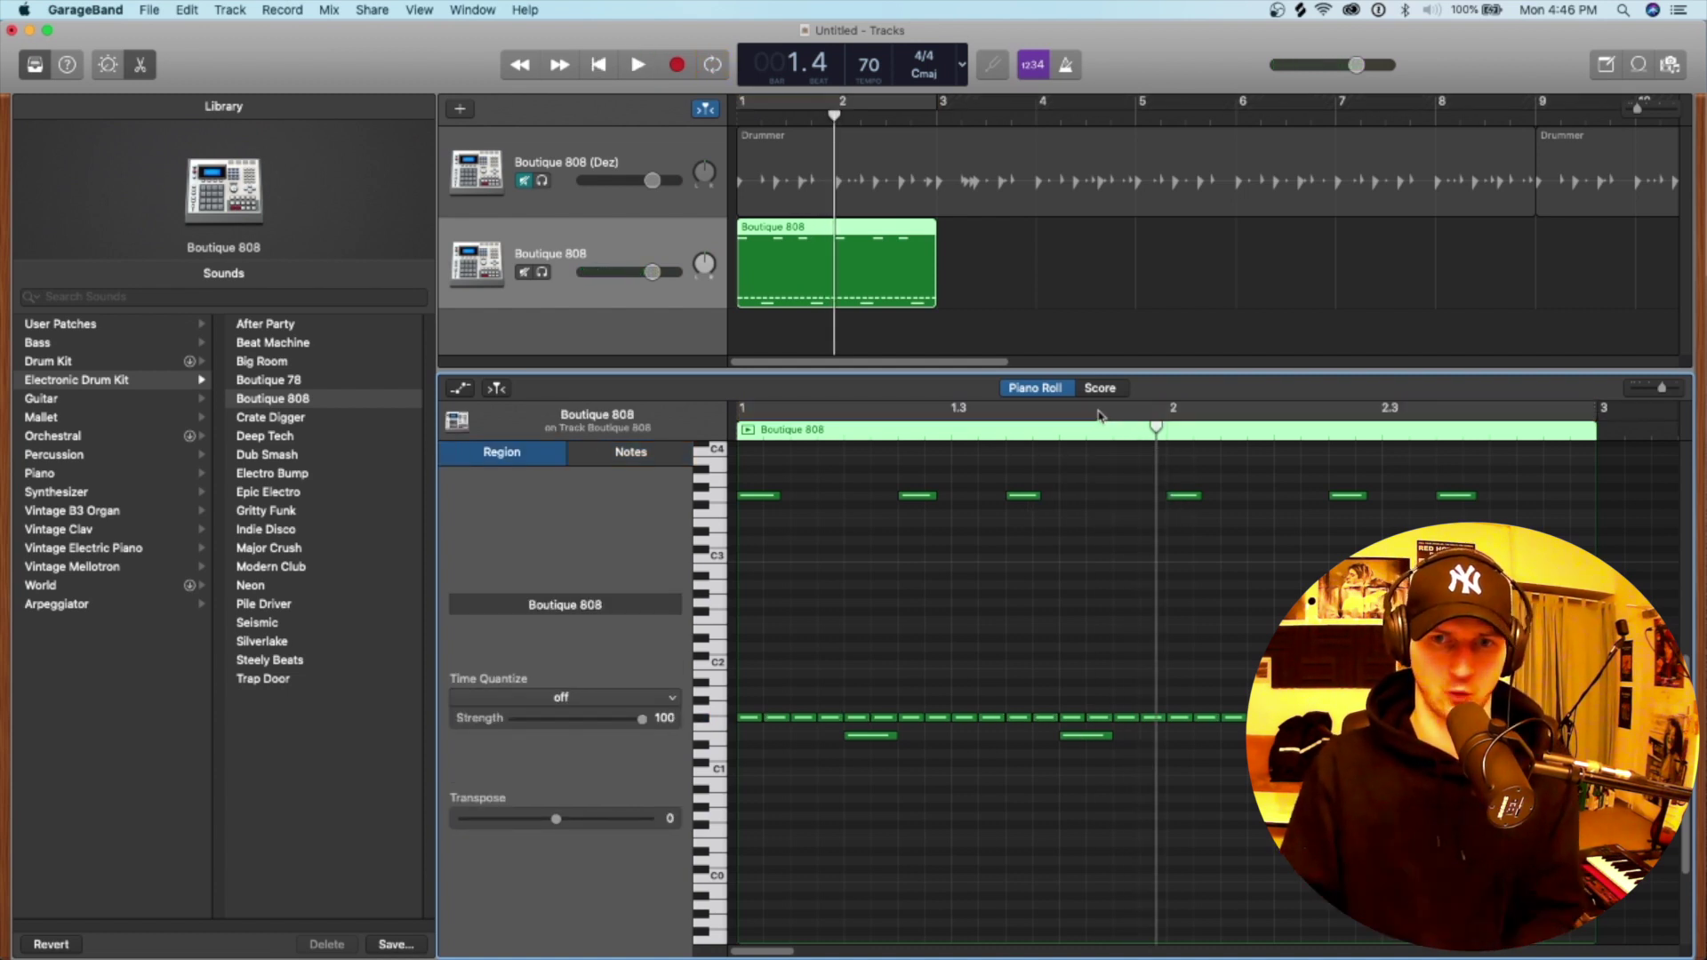
{"action": "left_click_drag", "start_coordinate": [1093, 414], "coordinate": [1152, 666]}
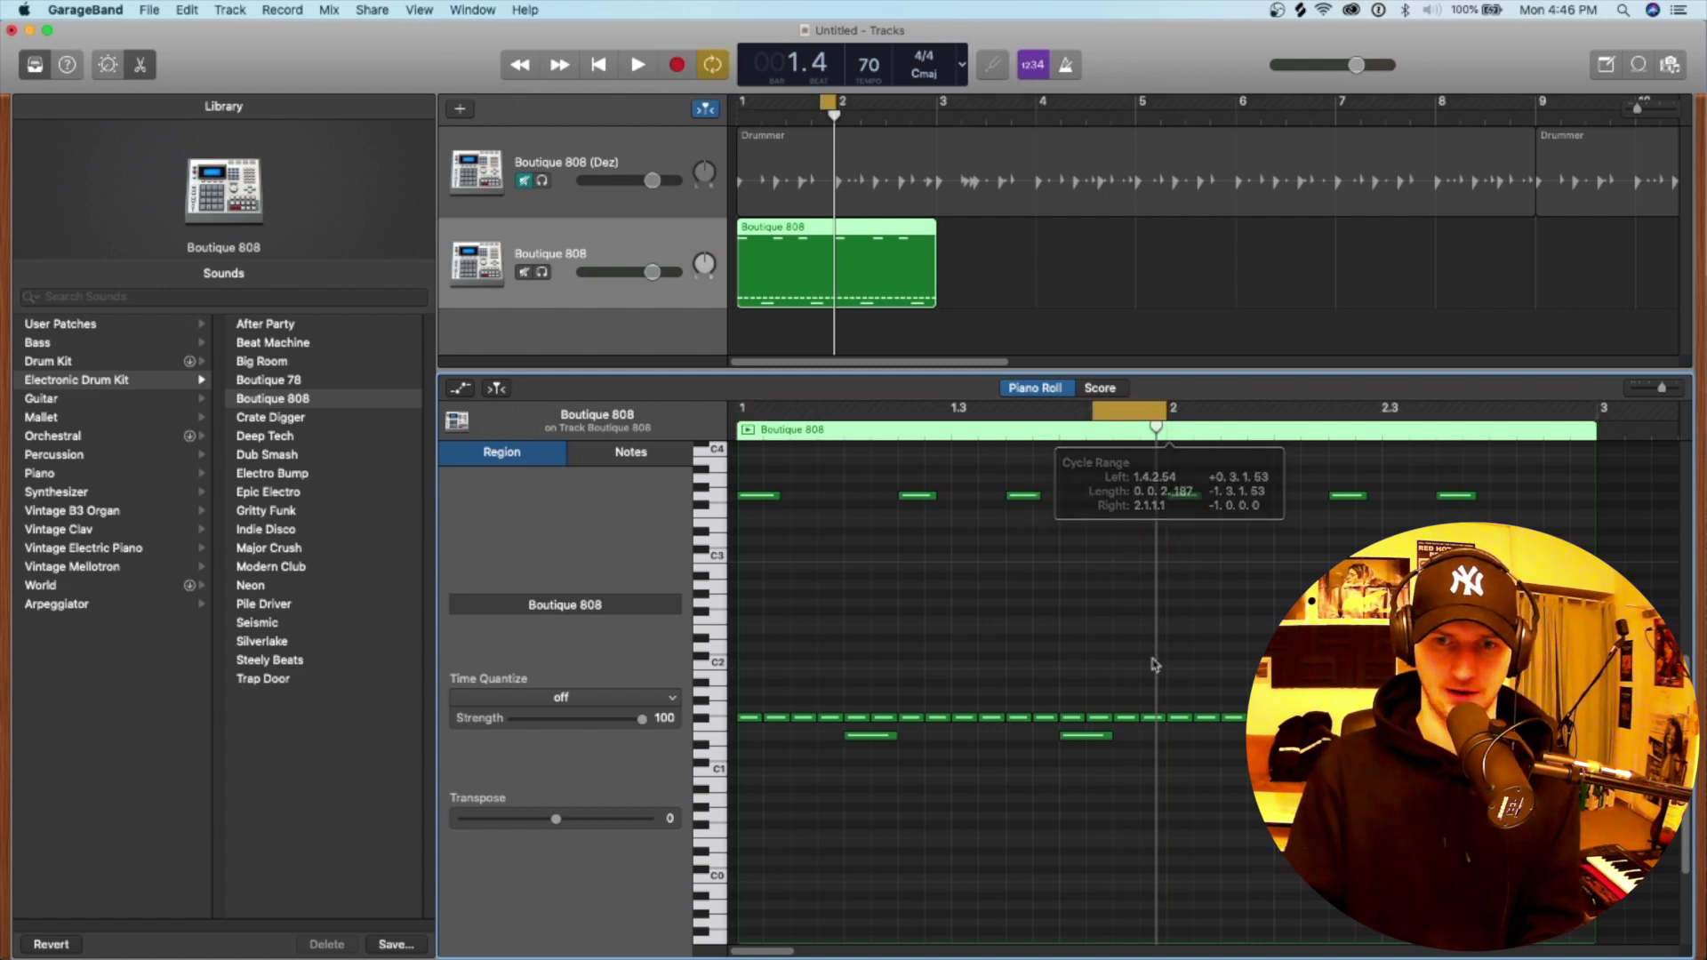
Replace the F#1 sixteenth note at 1.4.2 with three shorter consecutive F#1 notes filling the same sixteenth.
{"action": "key", "text": "super+Right"}
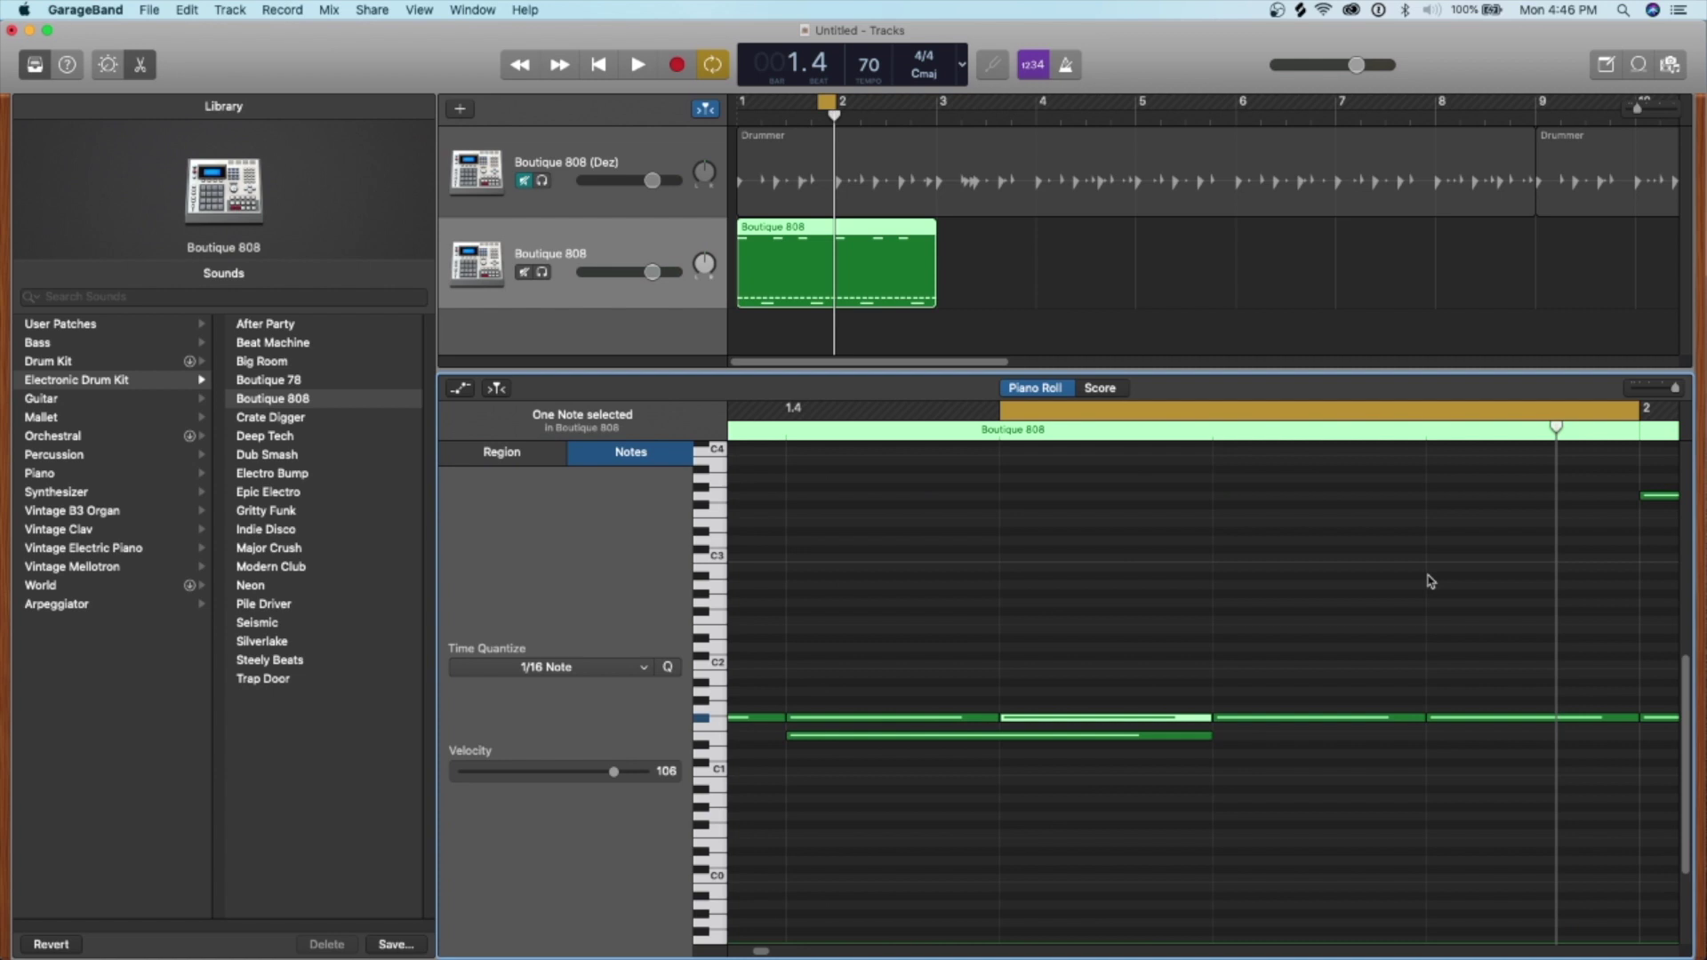
{"action": "scroll", "coordinate": [1430, 581], "scroll_direction": "right", "scroll_amount": 3}
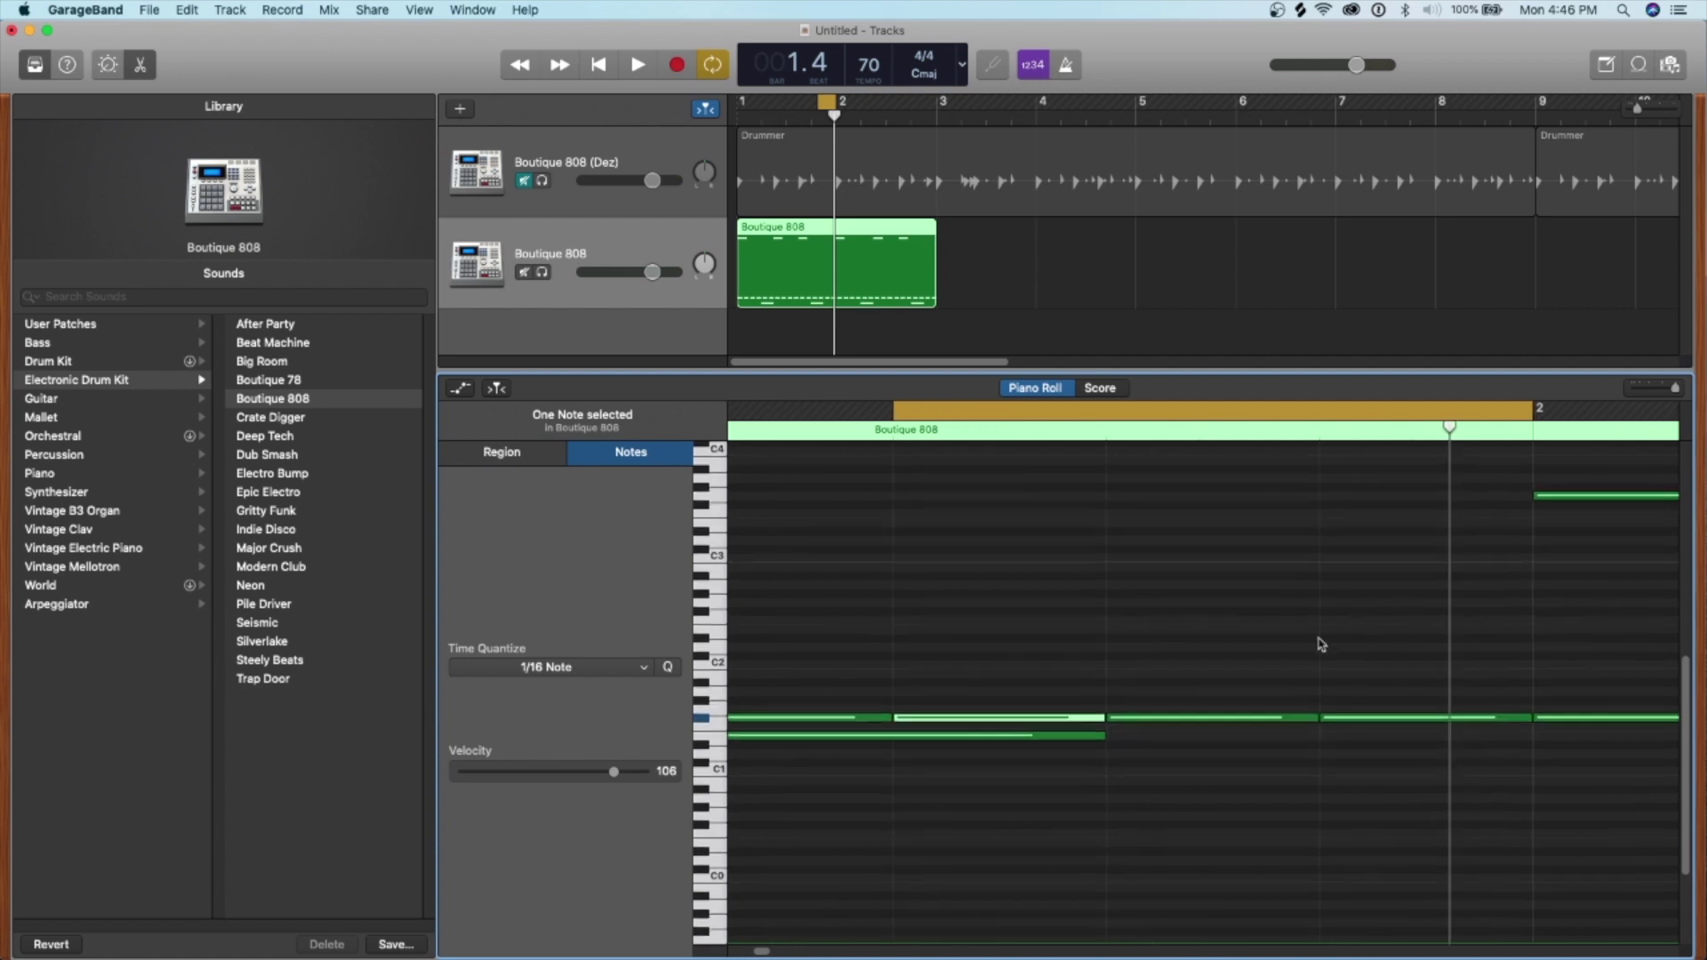
{"action": "left_click", "coordinate": [1064, 711]}
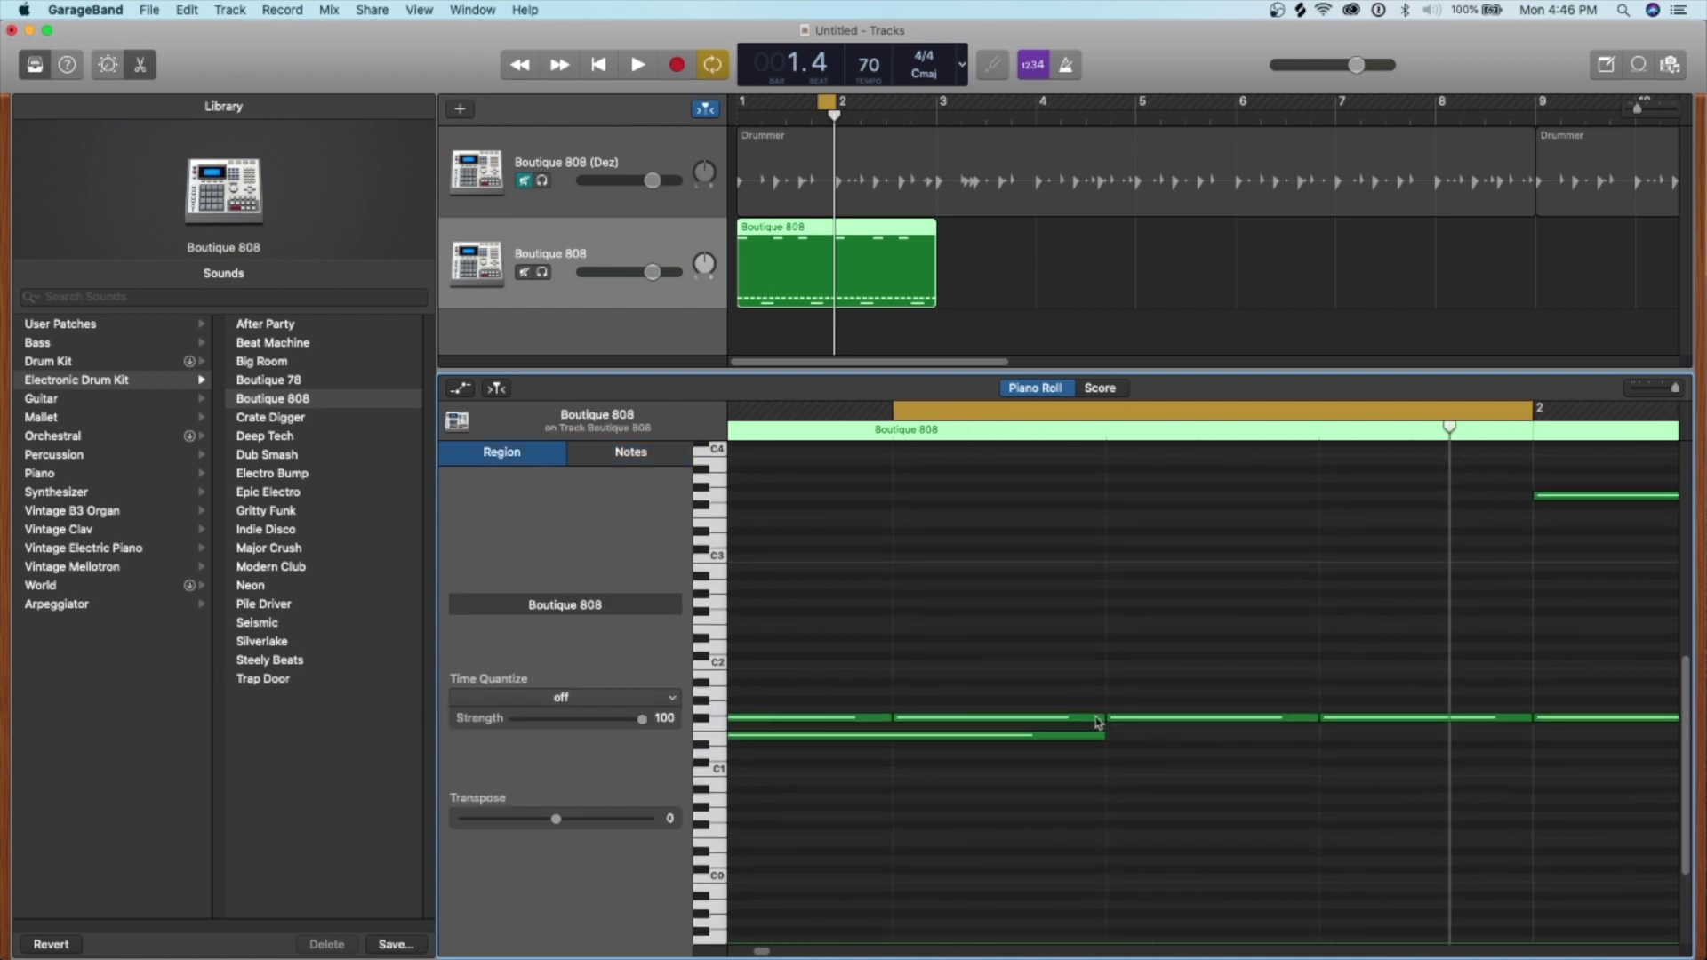
{"action": "left_click", "coordinate": [1099, 718]}
{"action": "left_click_drag", "start_coordinate": [1103, 720], "coordinate": [955, 726]}
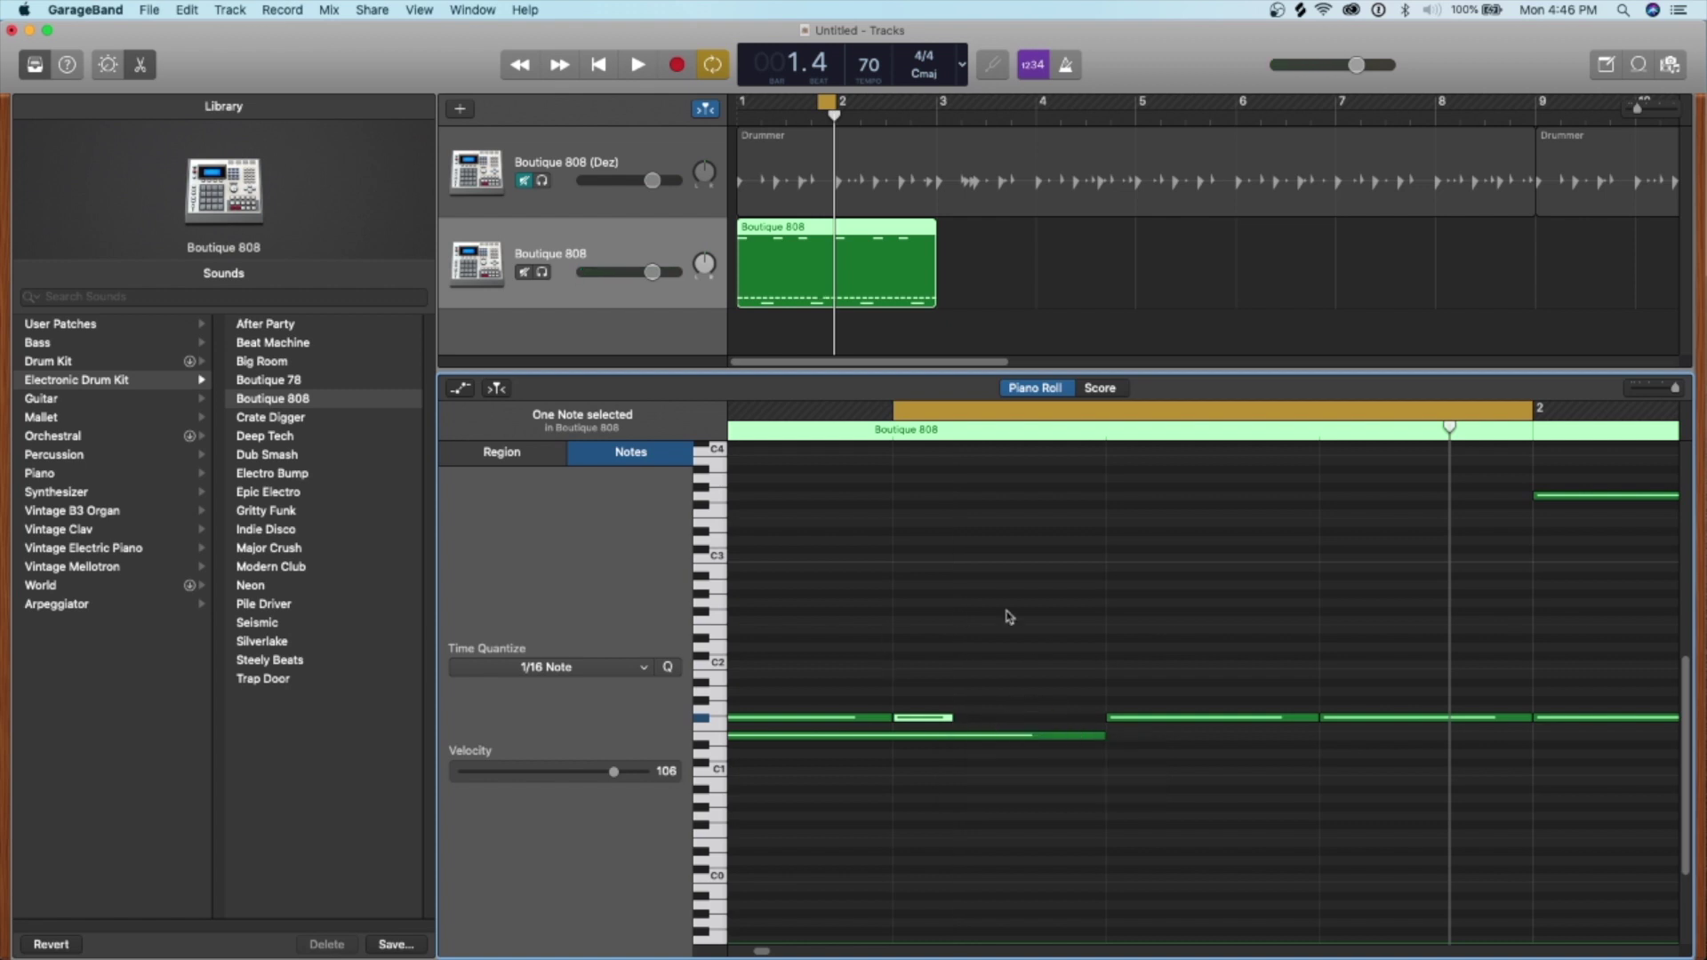
{"action": "left_click_drag", "start_coordinate": [922, 724], "coordinate": [1085, 725]}
{"action": "left_click", "coordinate": [929, 727], "text": "super"}
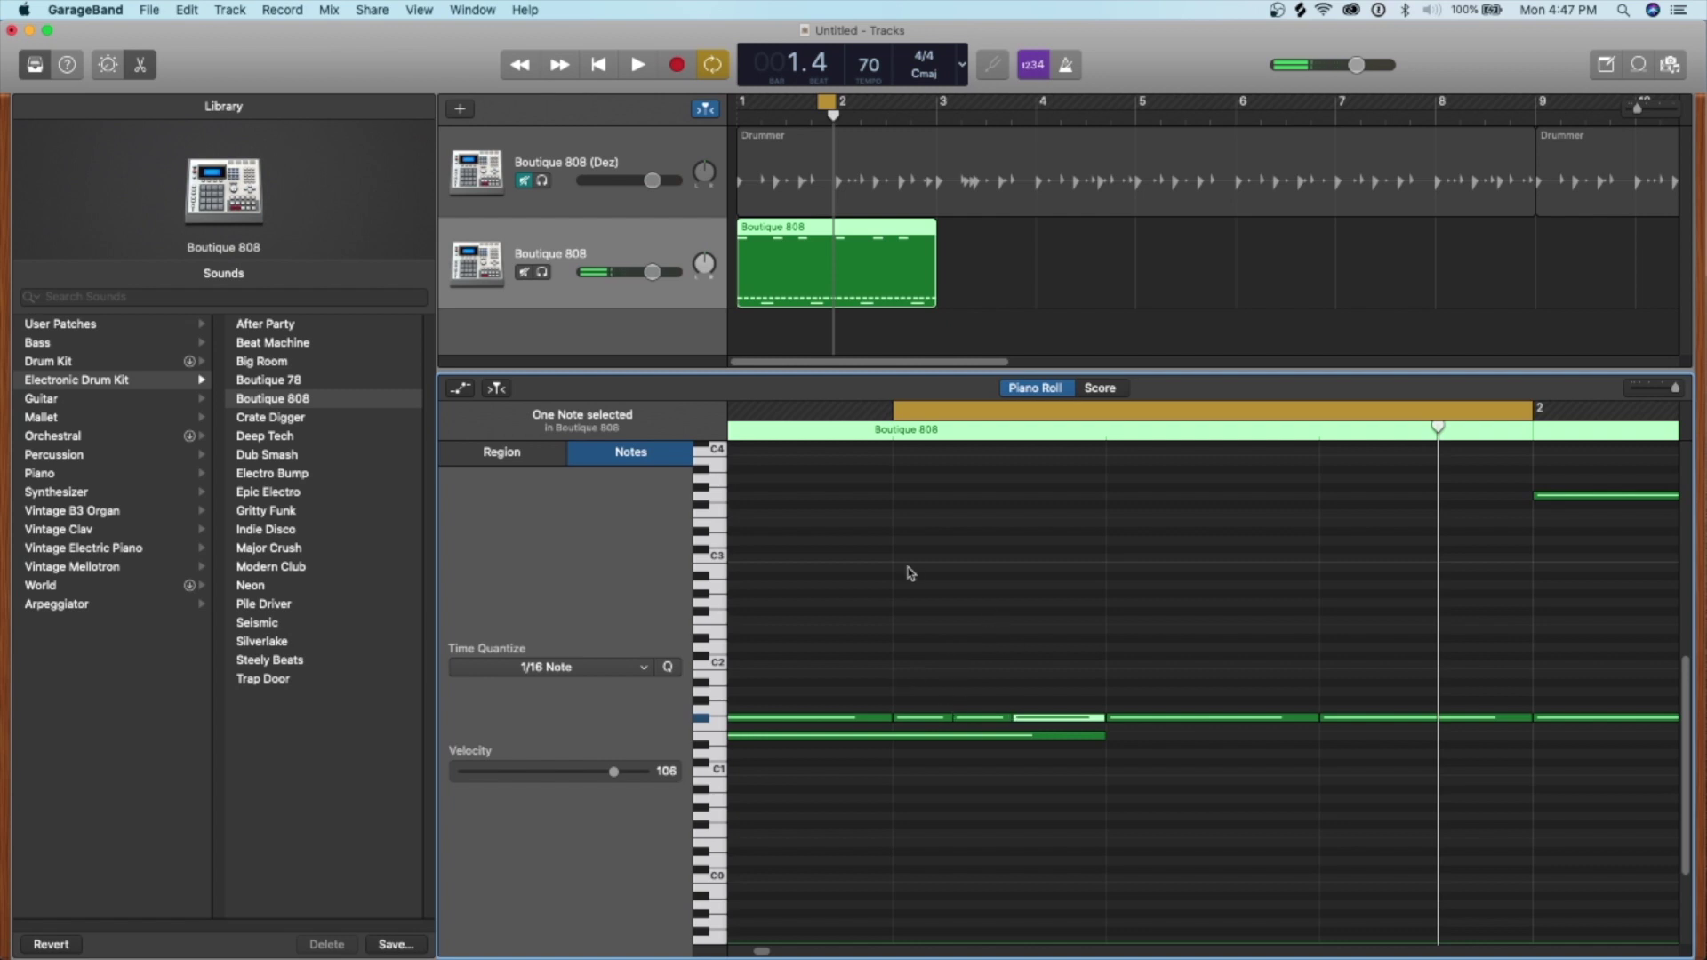
{"action": "left_click", "coordinate": [969, 692]}
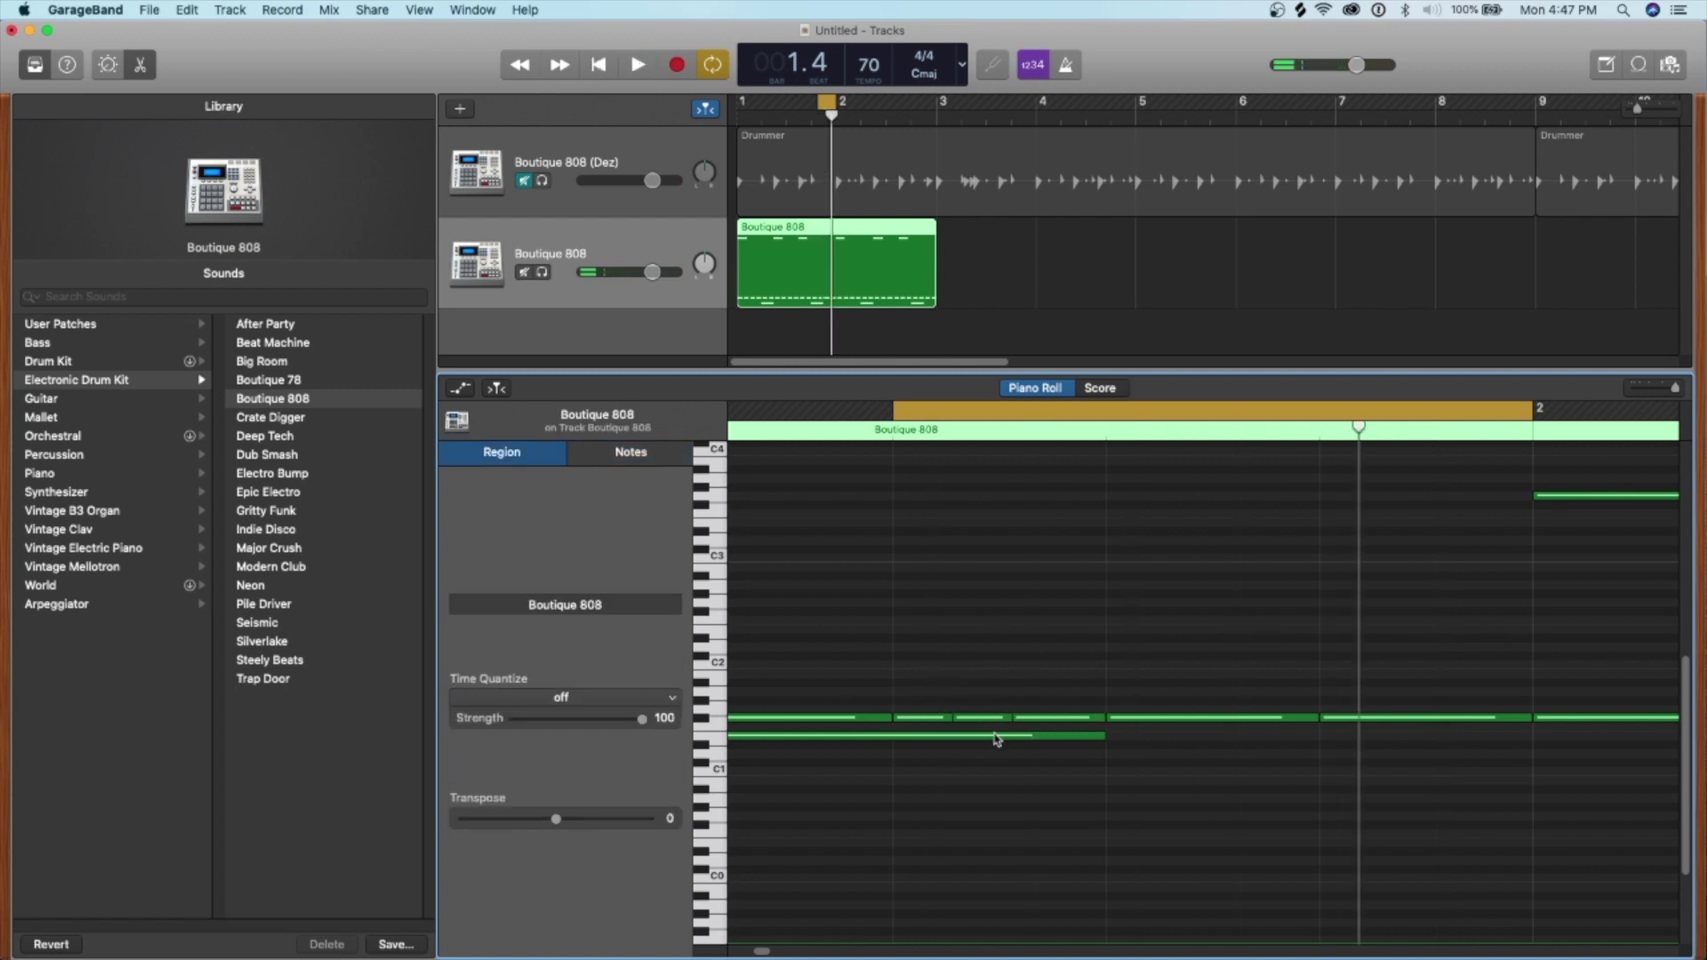
Quantize the three short F#1 notes after beat 1.4 to 1/64 Note.
{"action": "left_click_drag", "start_coordinate": [944, 699], "coordinate": [1042, 722]}
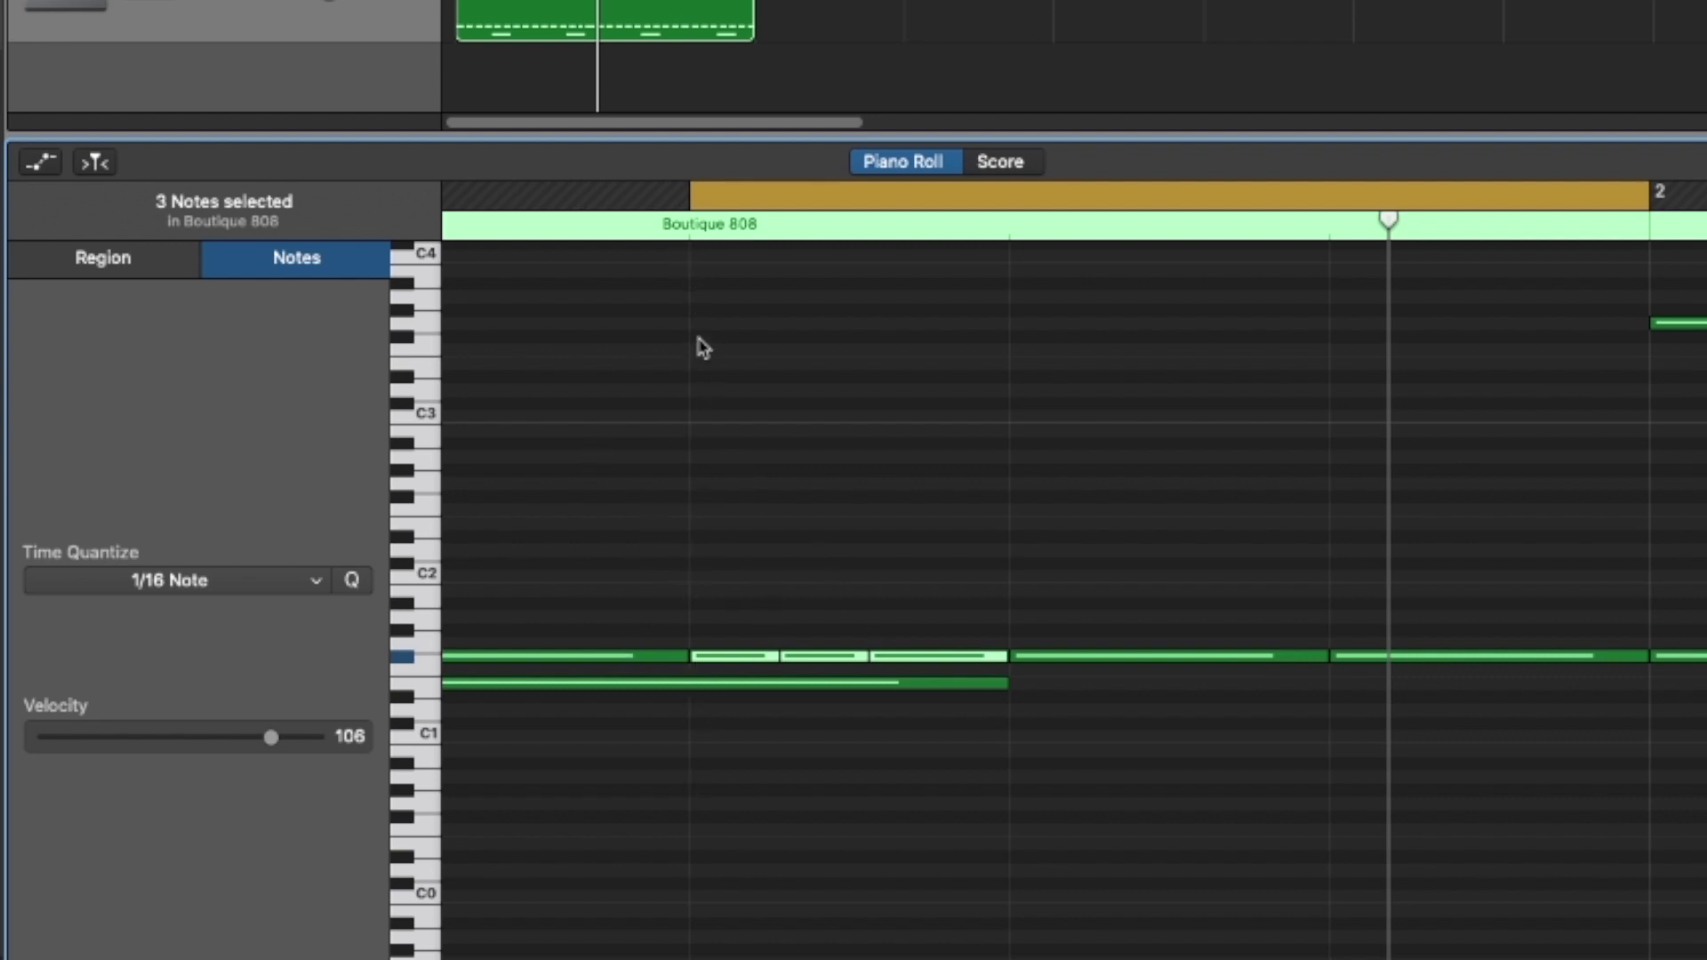
{"action": "left_click", "coordinate": [352, 580]}
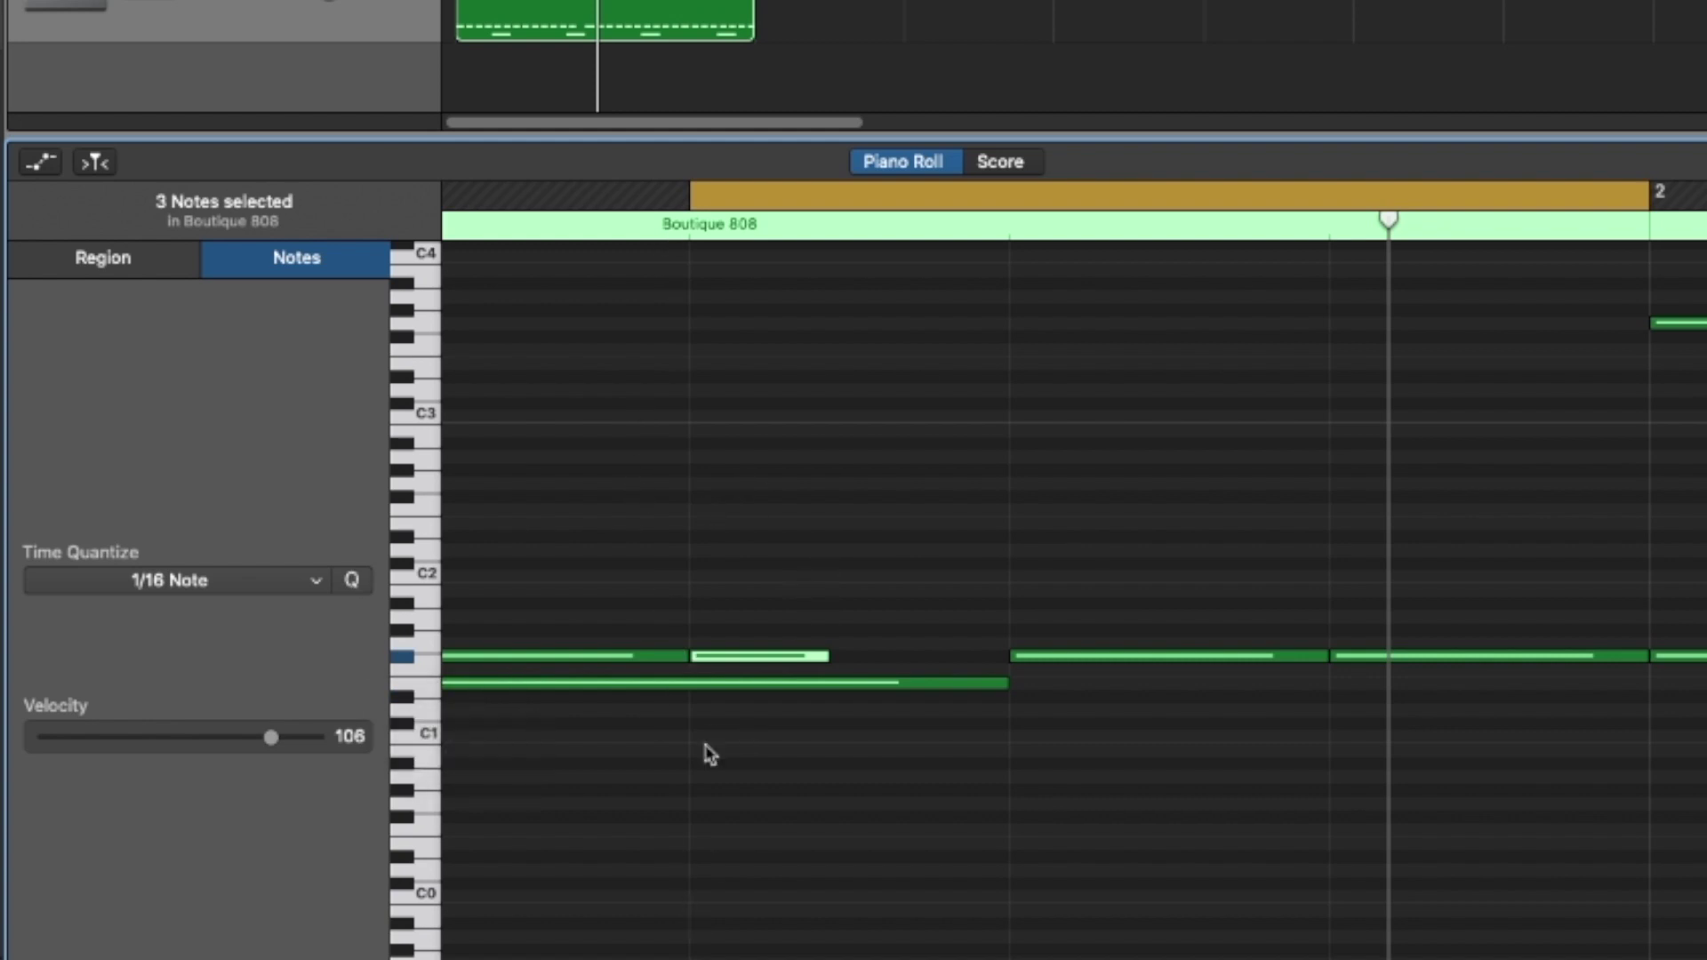
{"action": "left_click", "coordinate": [255, 579]}
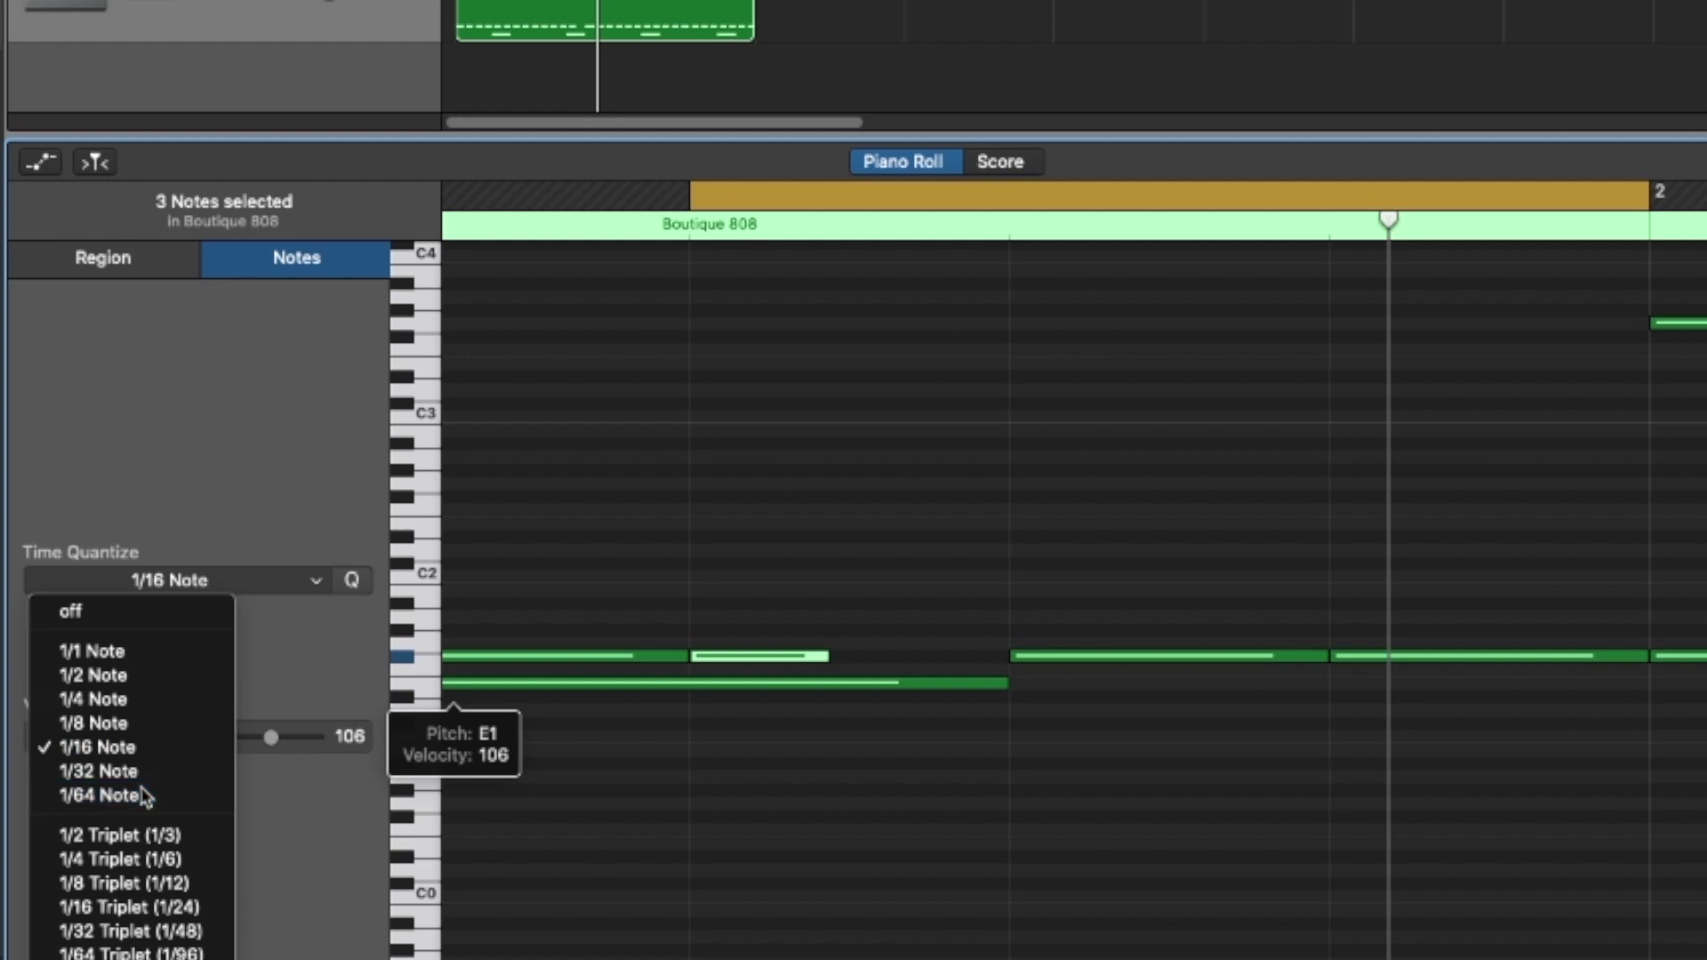
{"action": "left_click", "coordinate": [145, 796]}
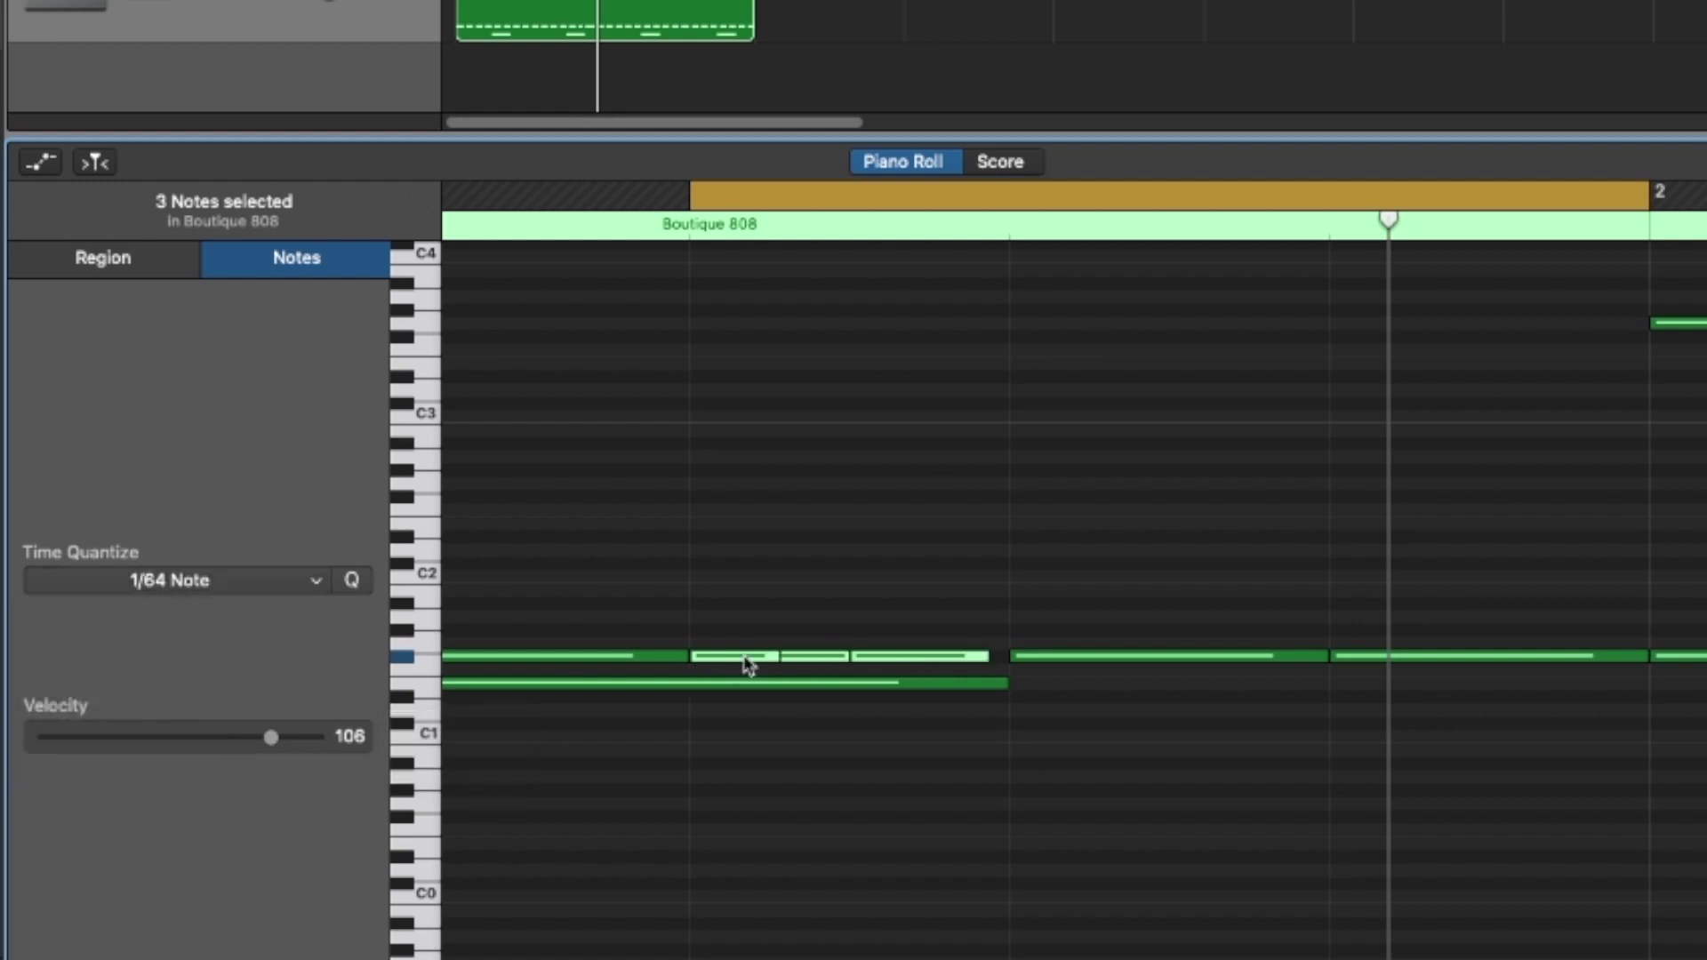
{"action": "mouse_move", "coordinate": [816, 658]}
Play the new hi-hat roll with the cycle range widened from late bar 1 to past 2.3, and turn the cycle off.
{"action": "key", "text": "space"}
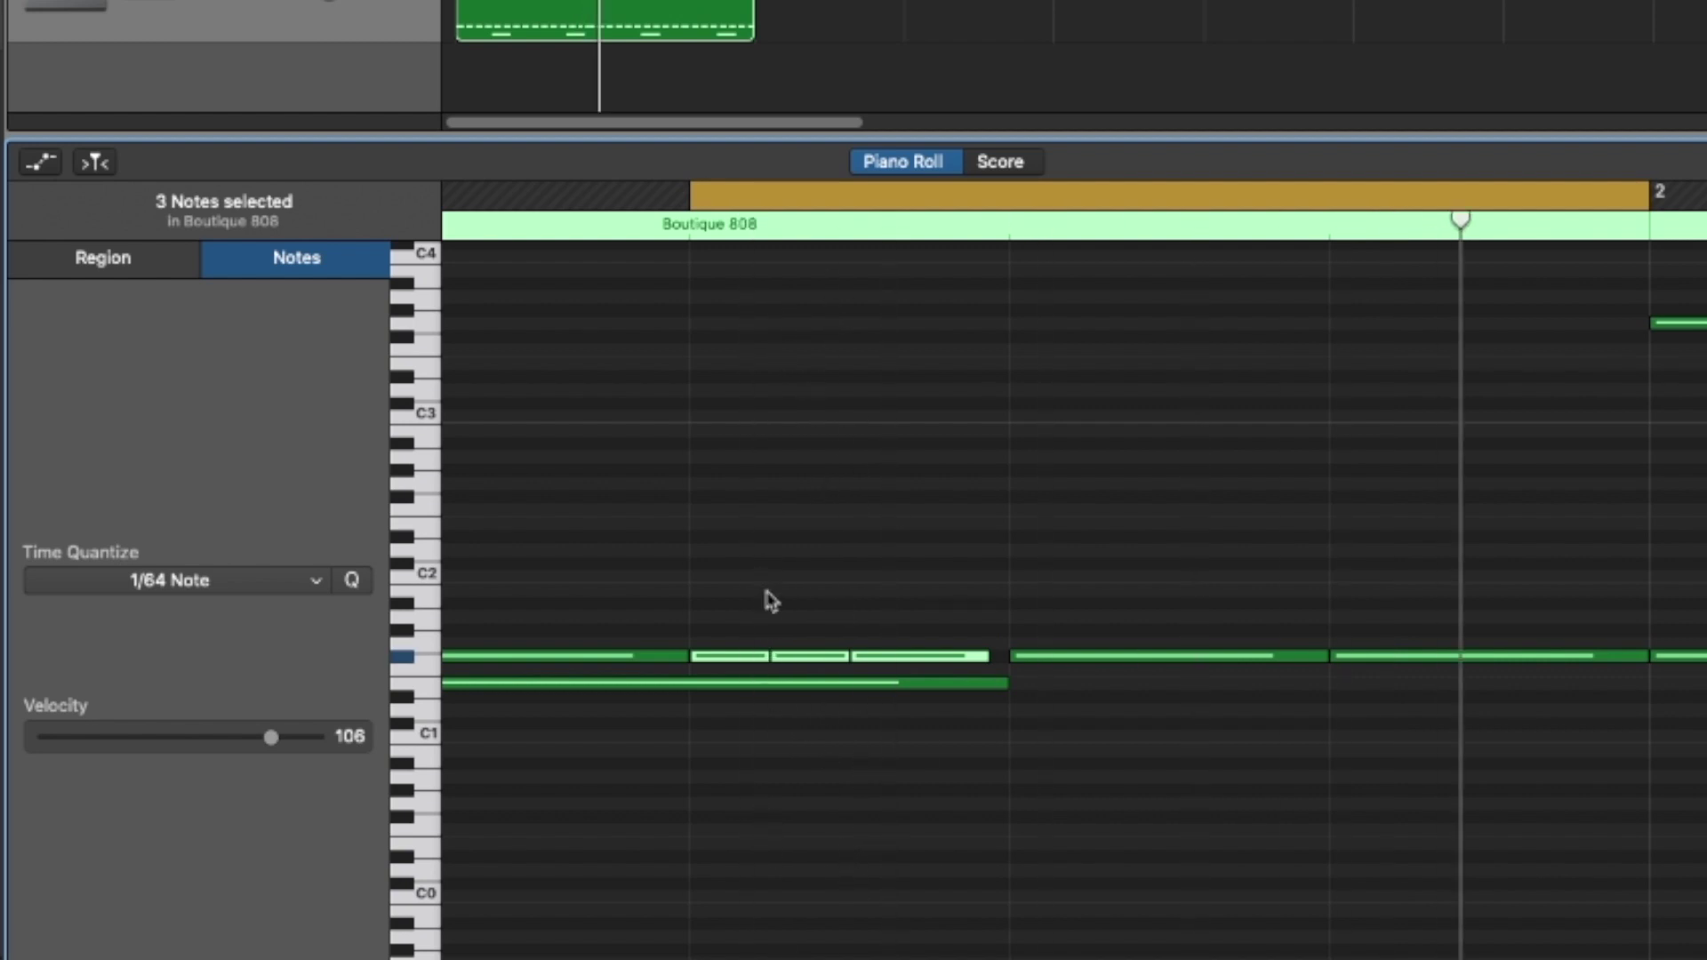
{"action": "key", "text": "super+Left"}
{"action": "key", "text": "super+Left"}
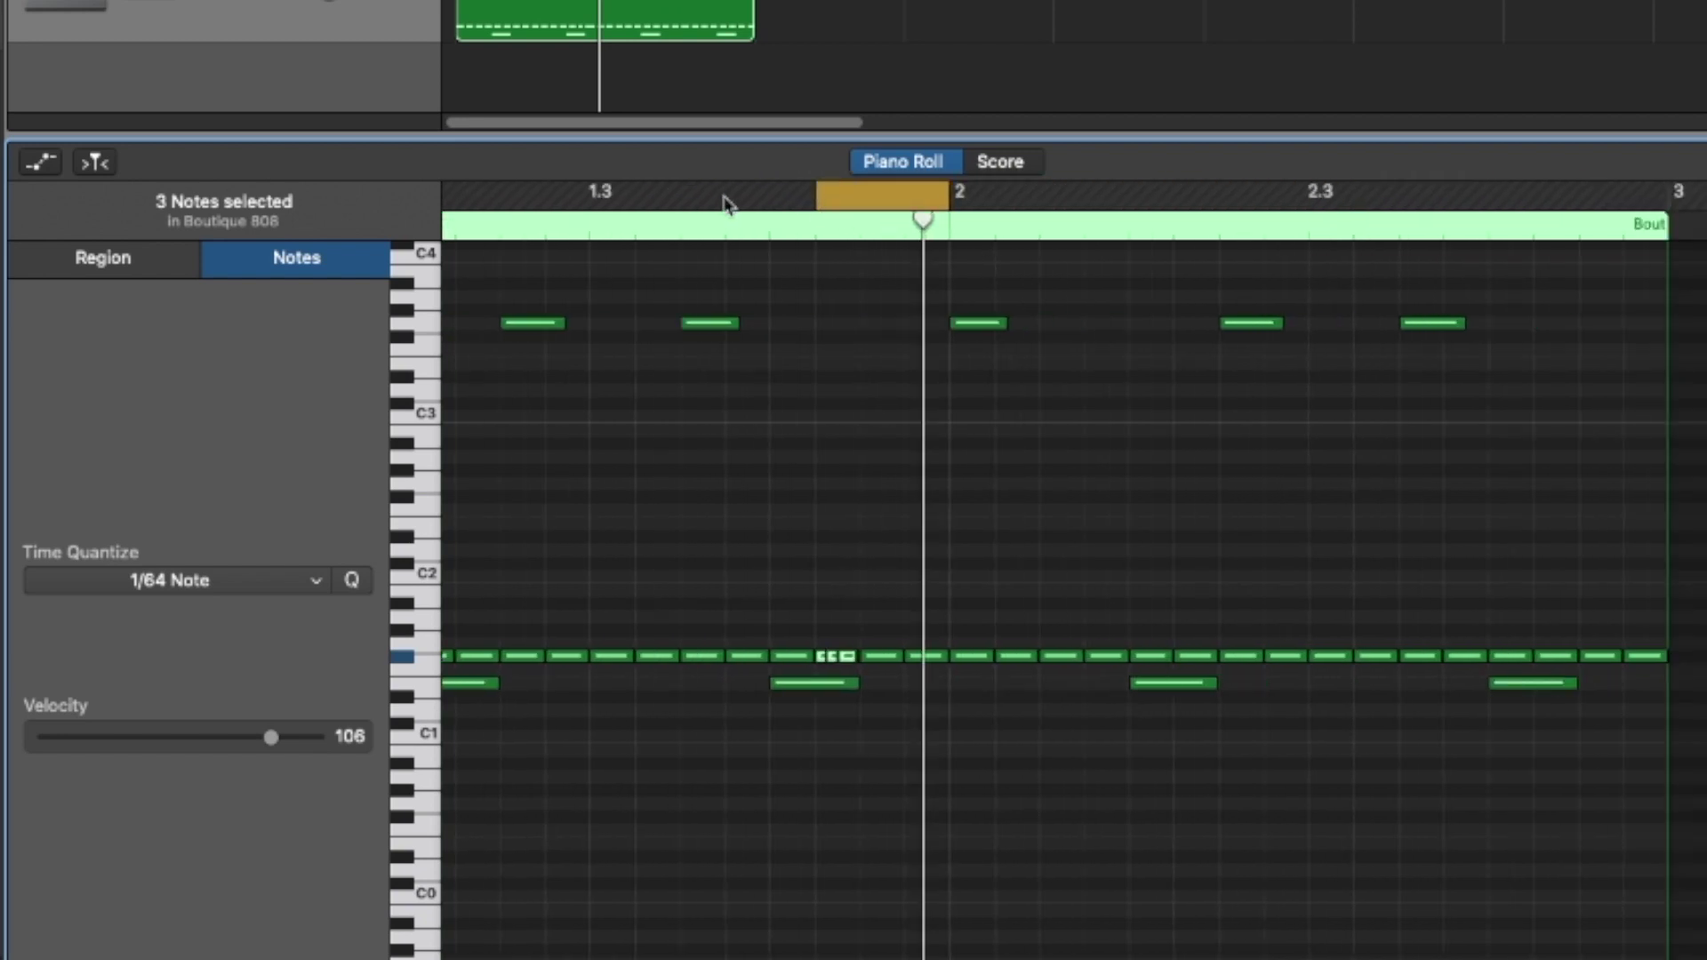
{"action": "left_click_drag", "start_coordinate": [736, 196], "coordinate": [1381, 200]}
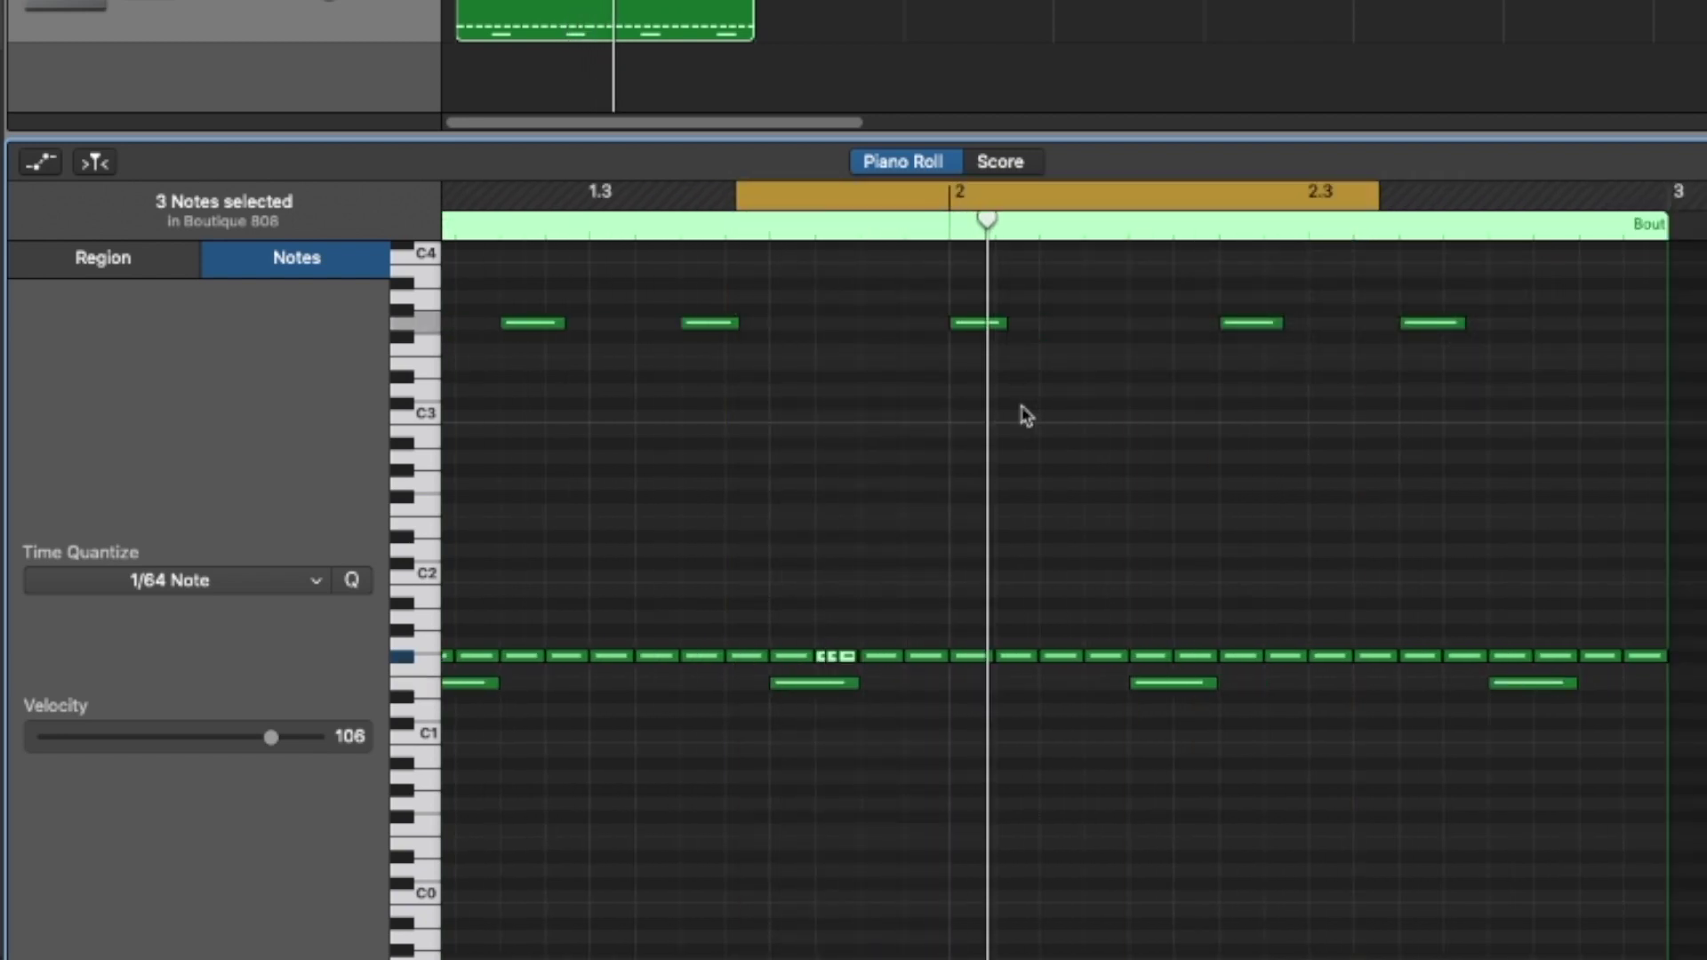
{"action": "key", "text": "c"}
Replace the F#1 sixteenth note at 2.4.3 with three shorter consecutive F#1 notes.
{"action": "key", "text": "super+Left"}
{"action": "key", "text": "super+Left"}
{"action": "key", "text": "super+Left"}
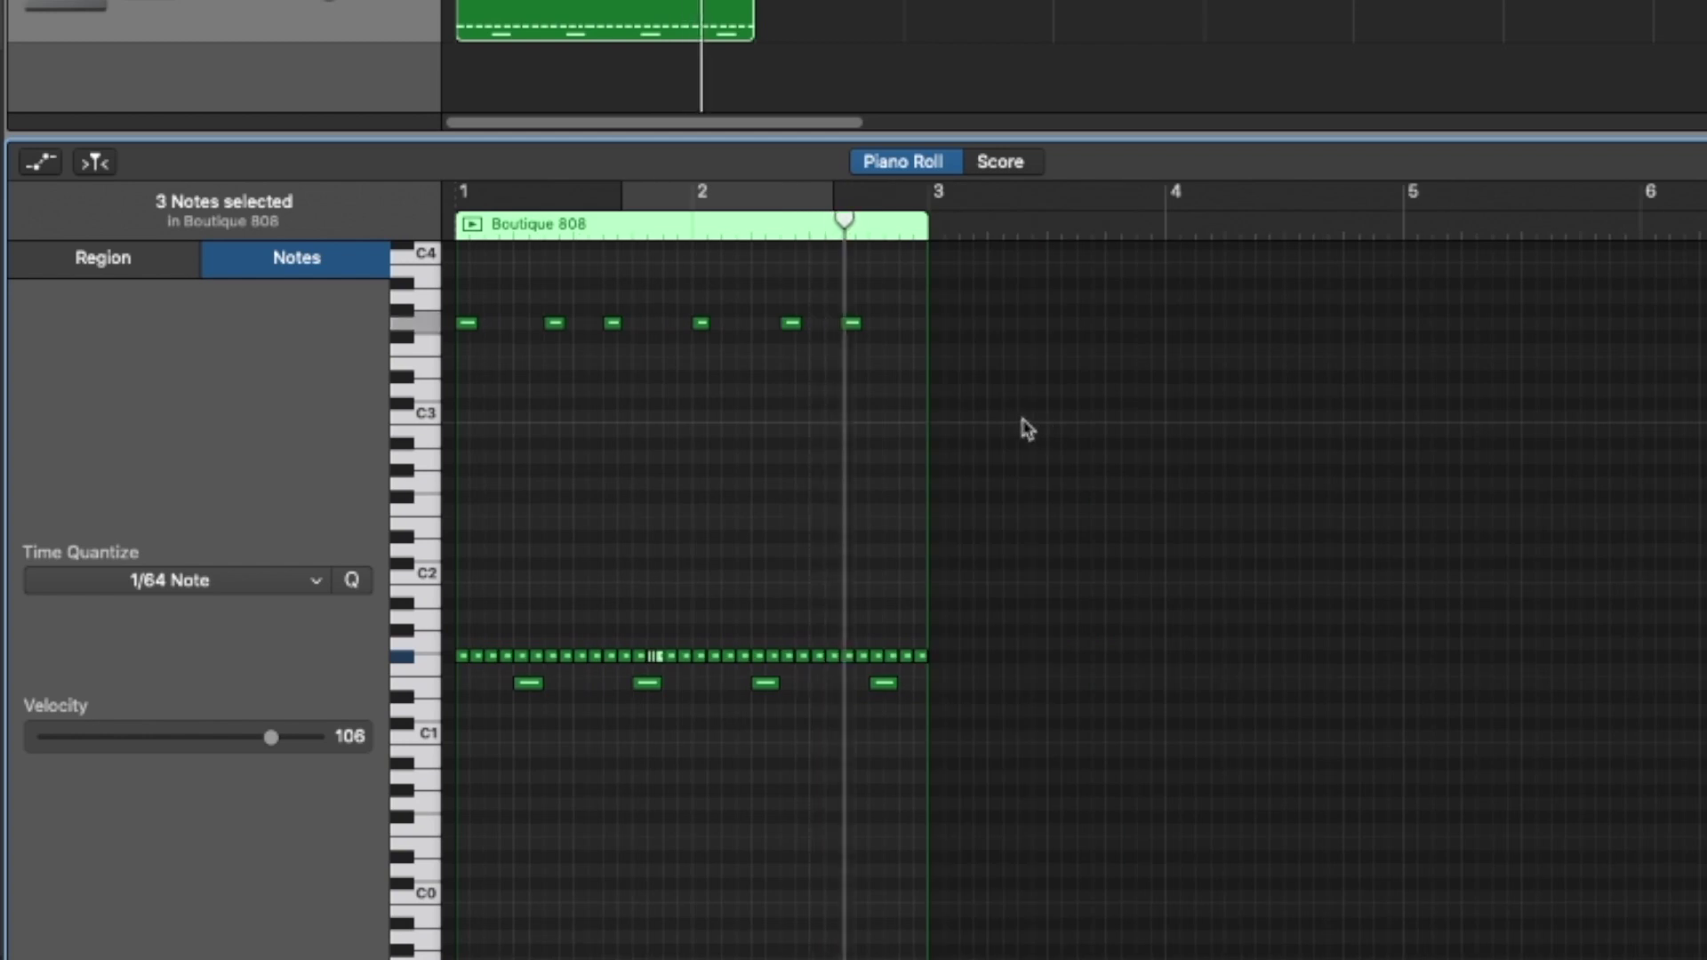
{"action": "key", "text": "super+Right"}
{"action": "key", "text": "super+Right"}
{"action": "key", "text": "super+Right"}
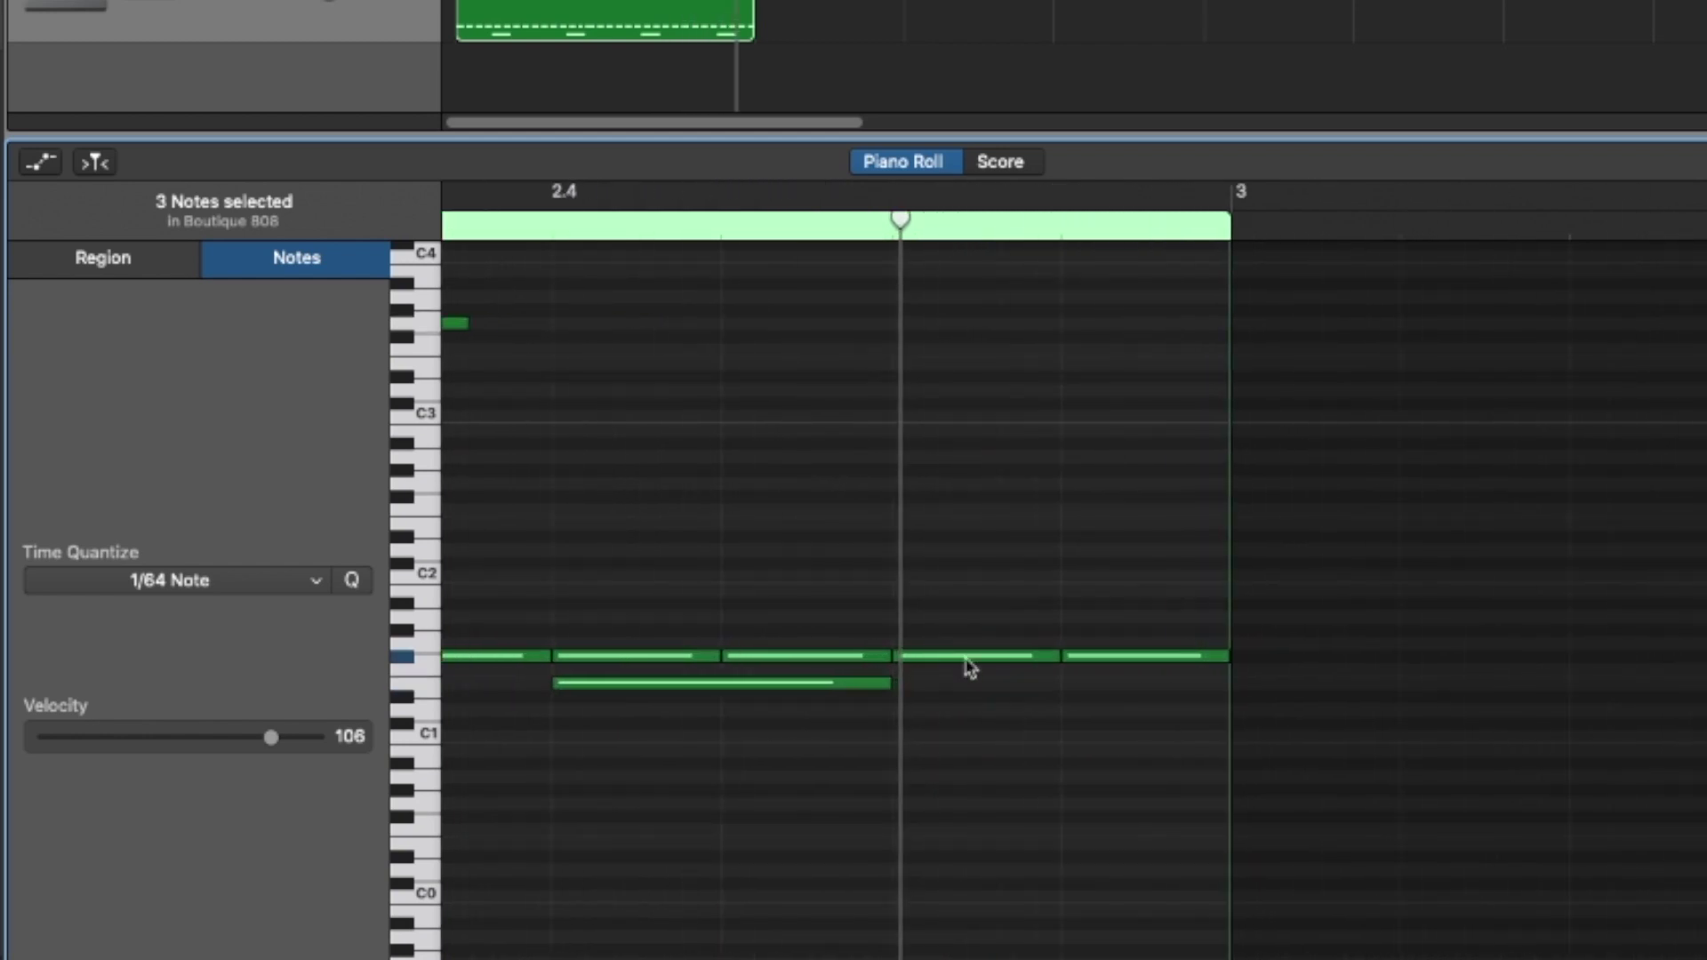
{"action": "key", "text": "super+Right"}
{"action": "left_click", "coordinate": [1011, 665]}
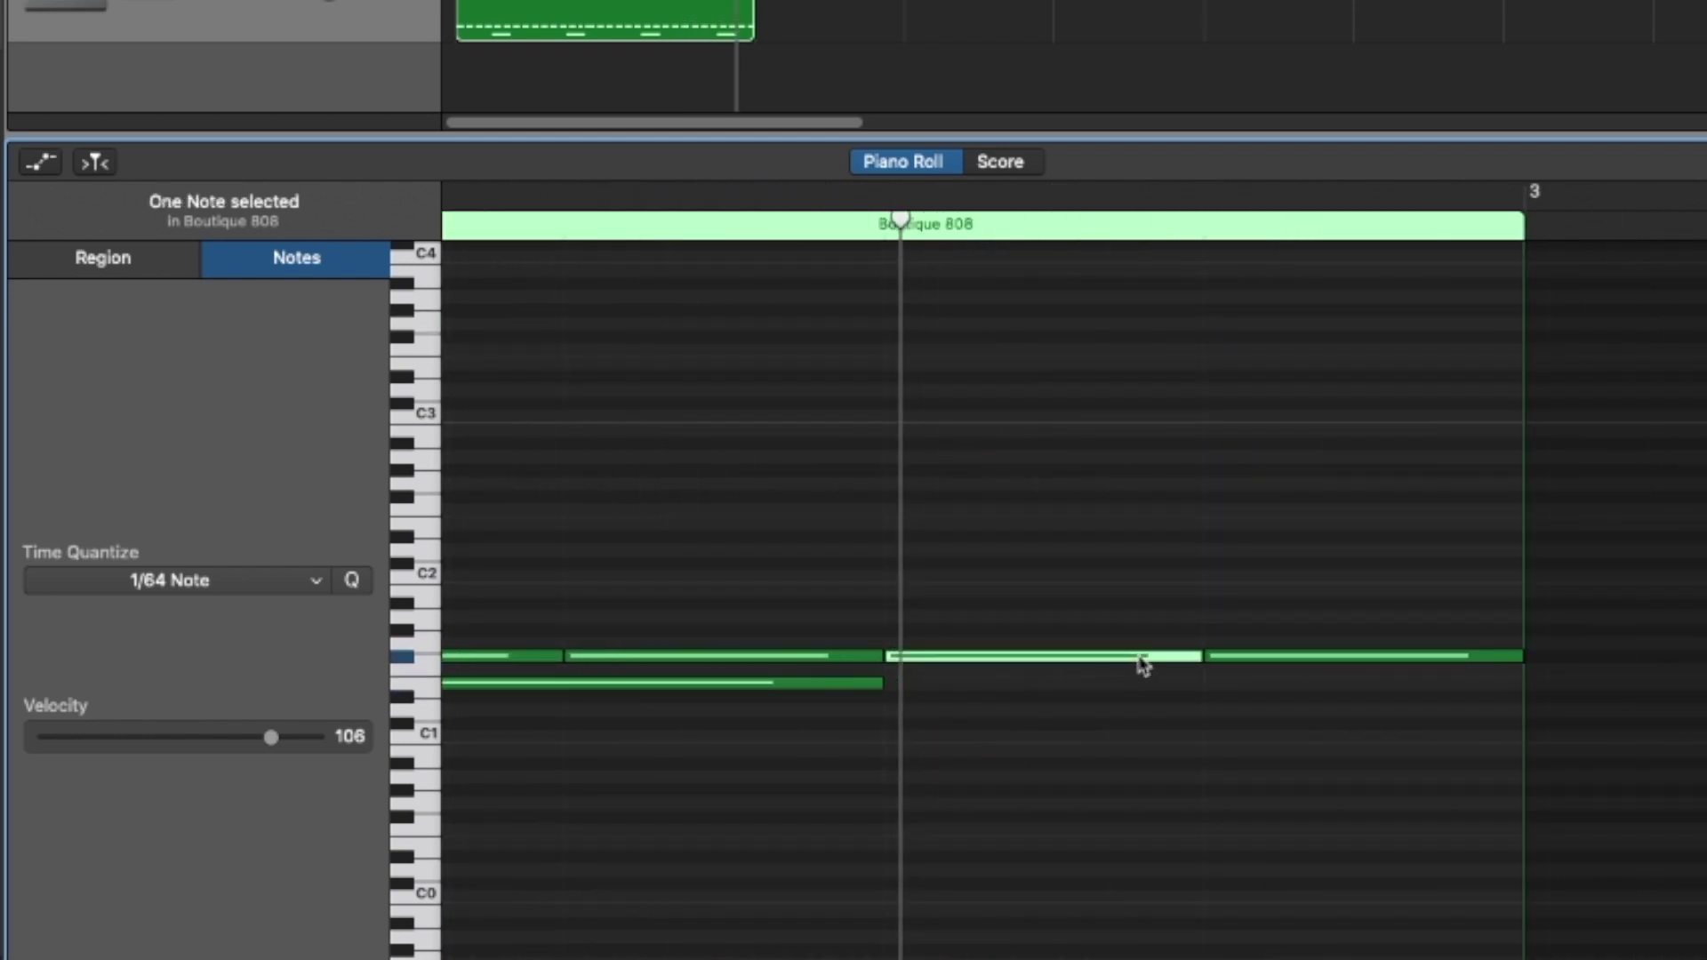
{"action": "left_click_drag", "start_coordinate": [1196, 656], "coordinate": [951, 671]}
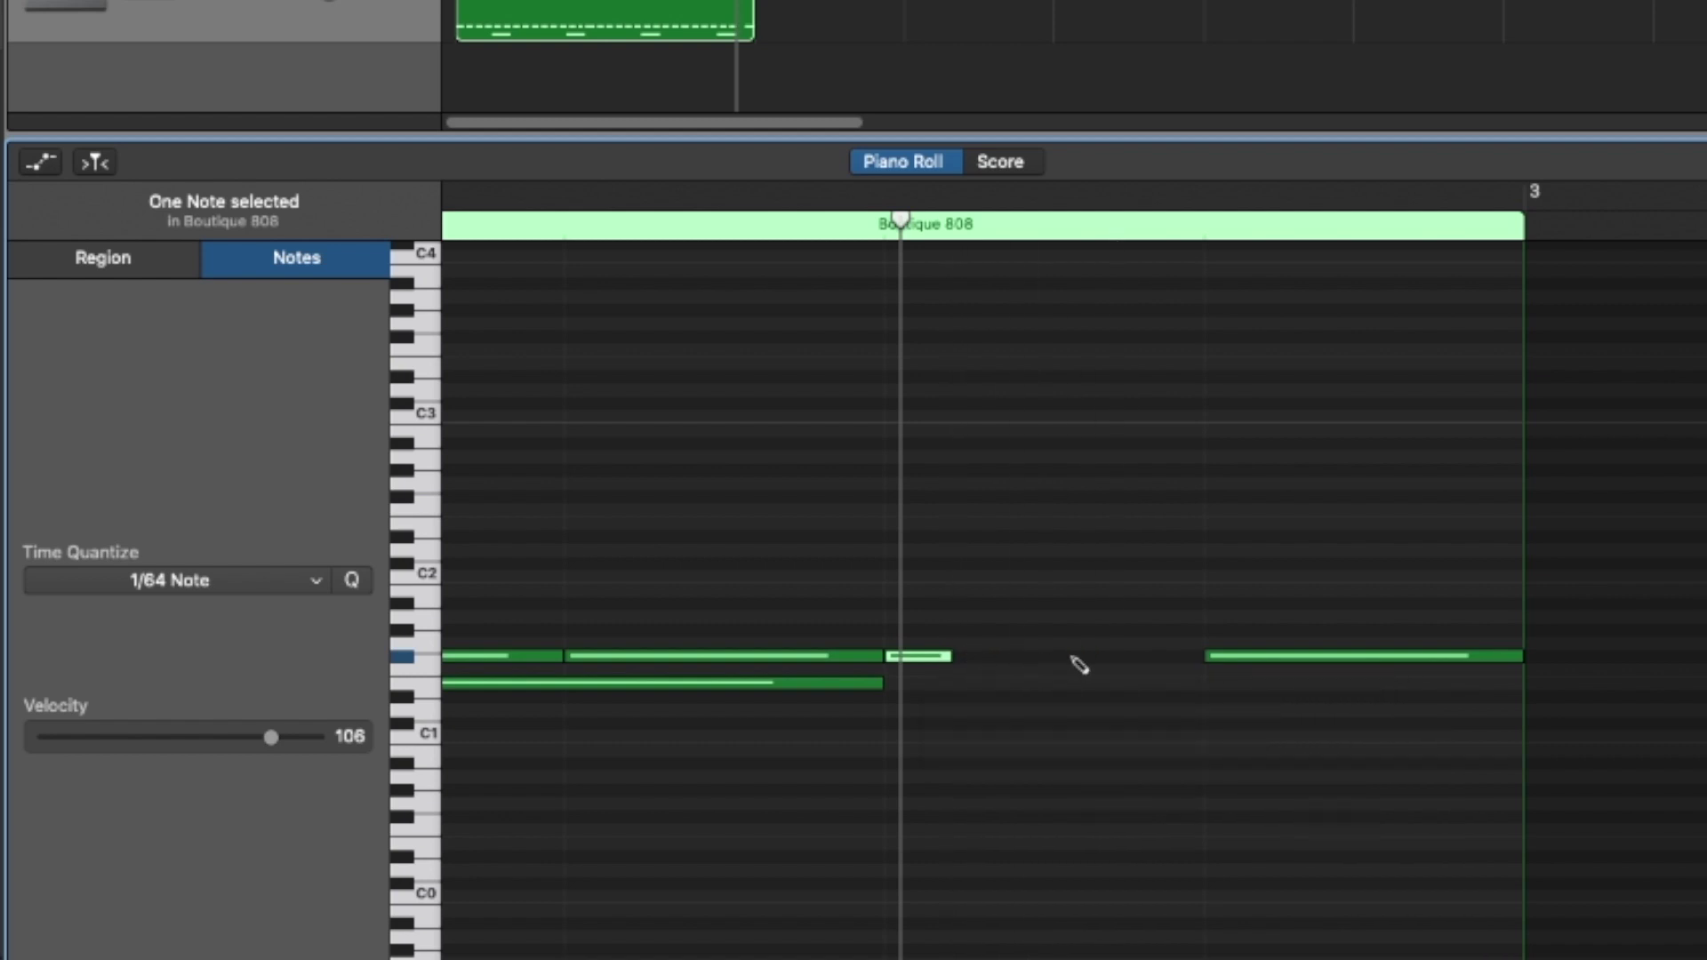
{"action": "left_click", "coordinate": [1045, 666]}
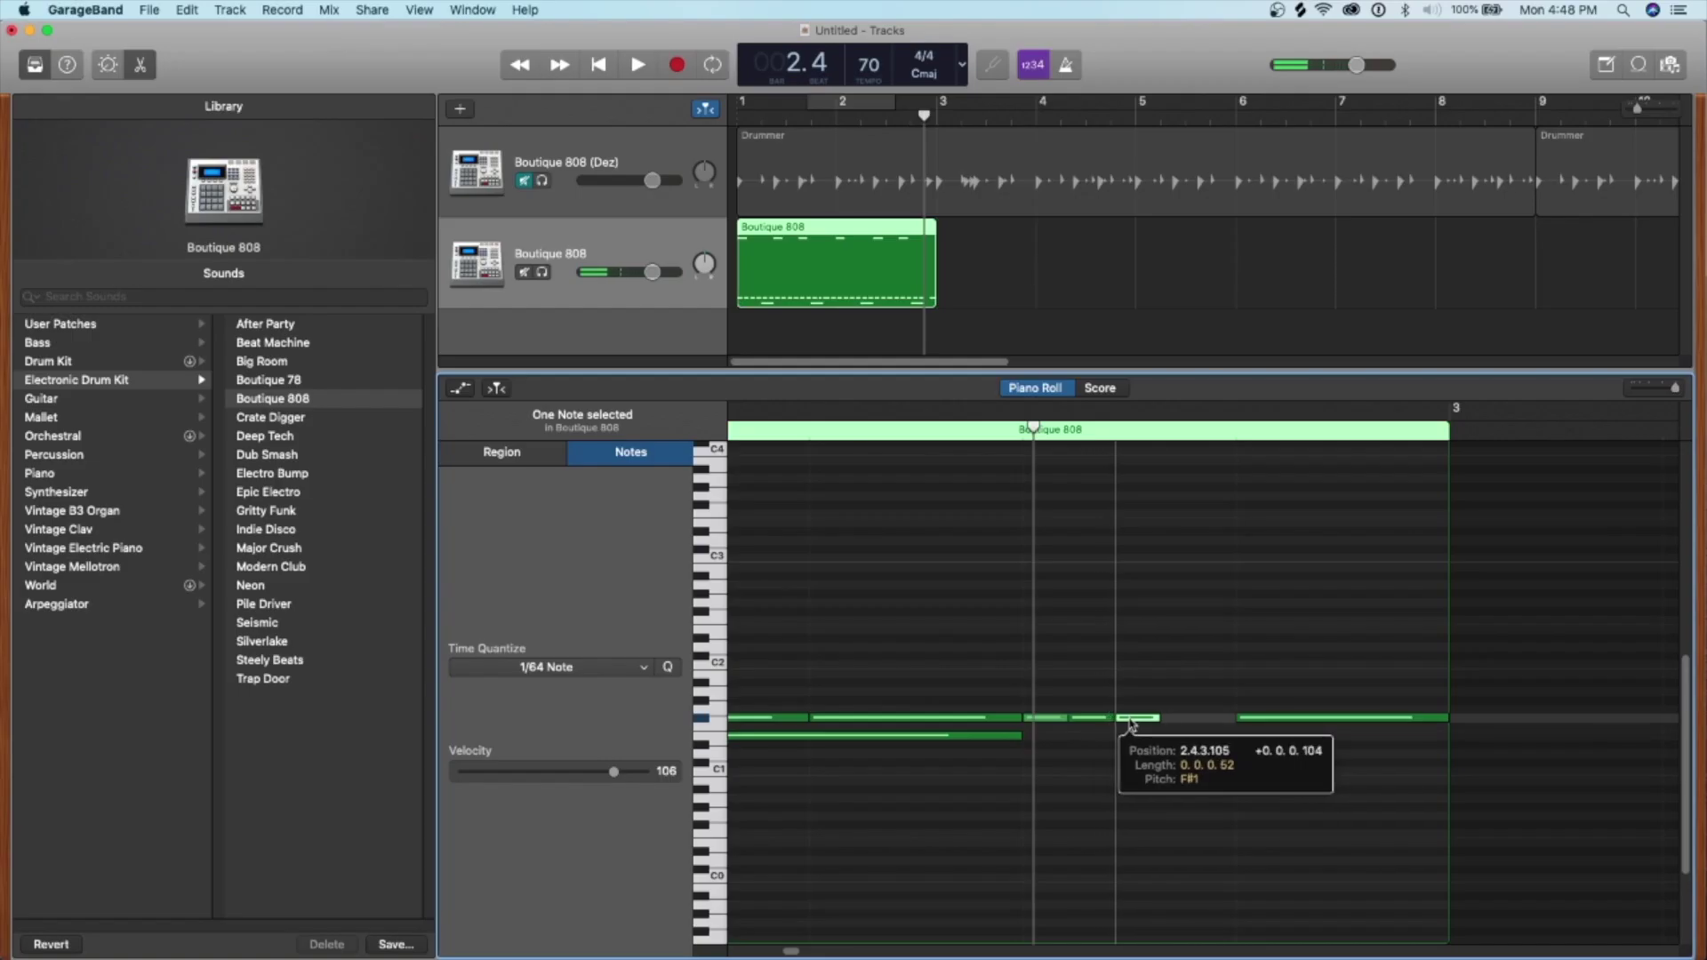
Quantize the three short F#1 notes from 2.4.3 to 1/64 Note, and deselect them.
{"action": "left_click_drag", "start_coordinate": [1131, 725], "coordinate": [1040, 702]}
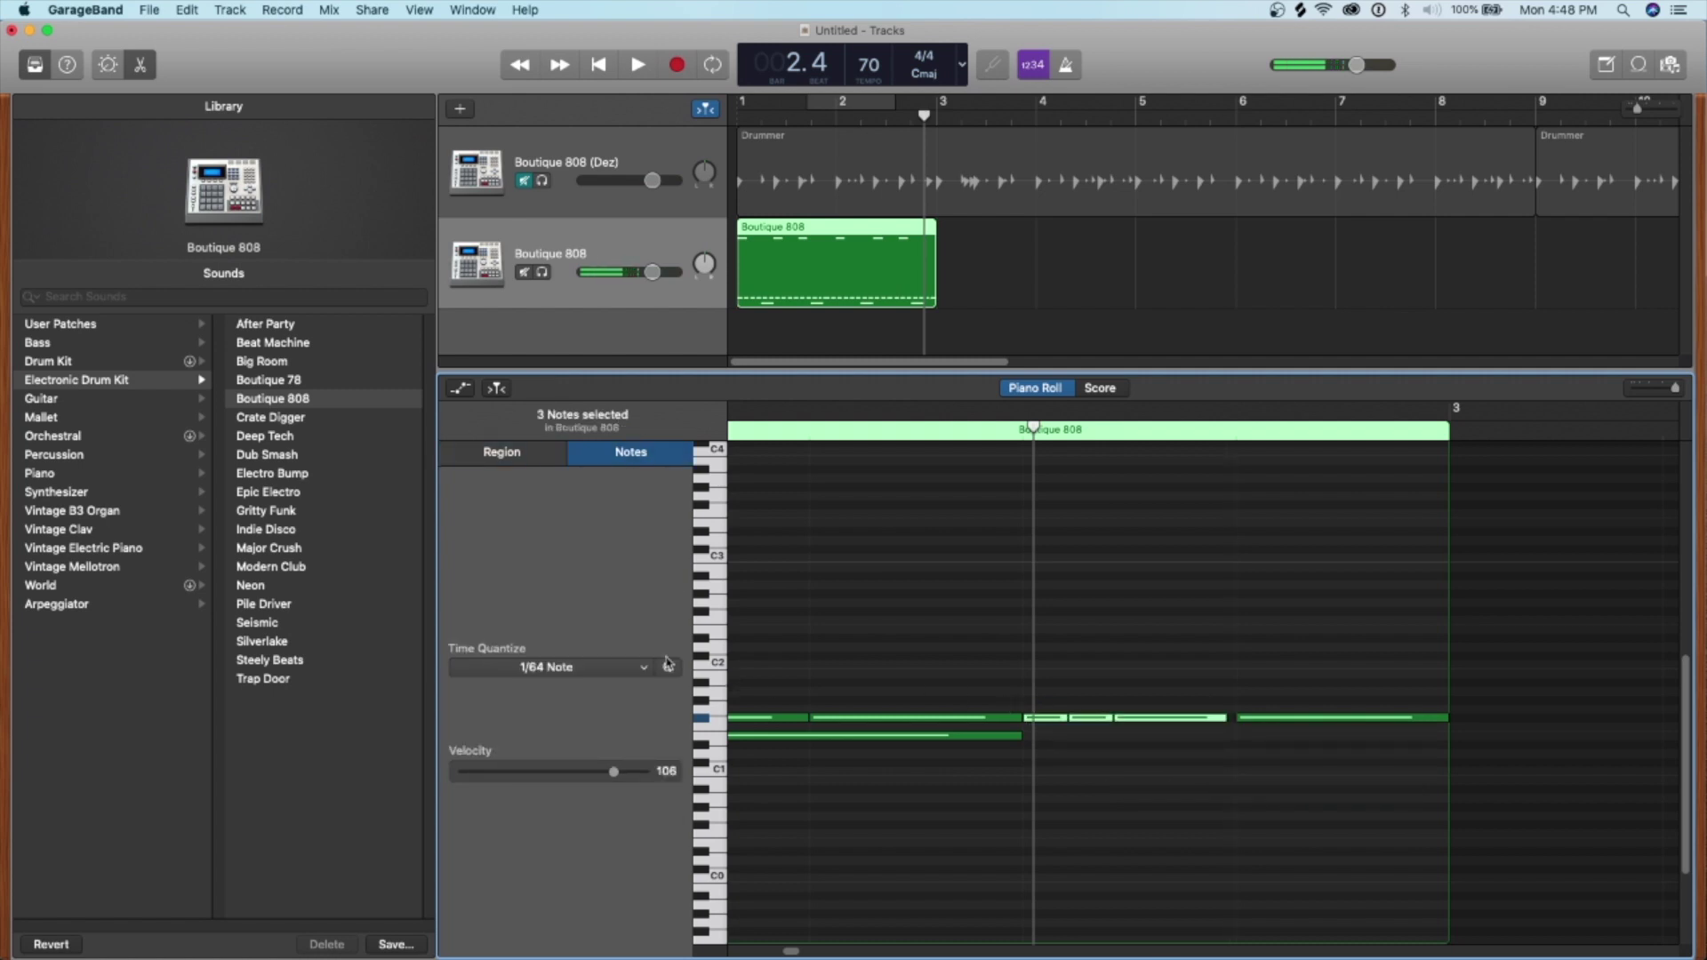
{"action": "left_click", "coordinate": [666, 668]}
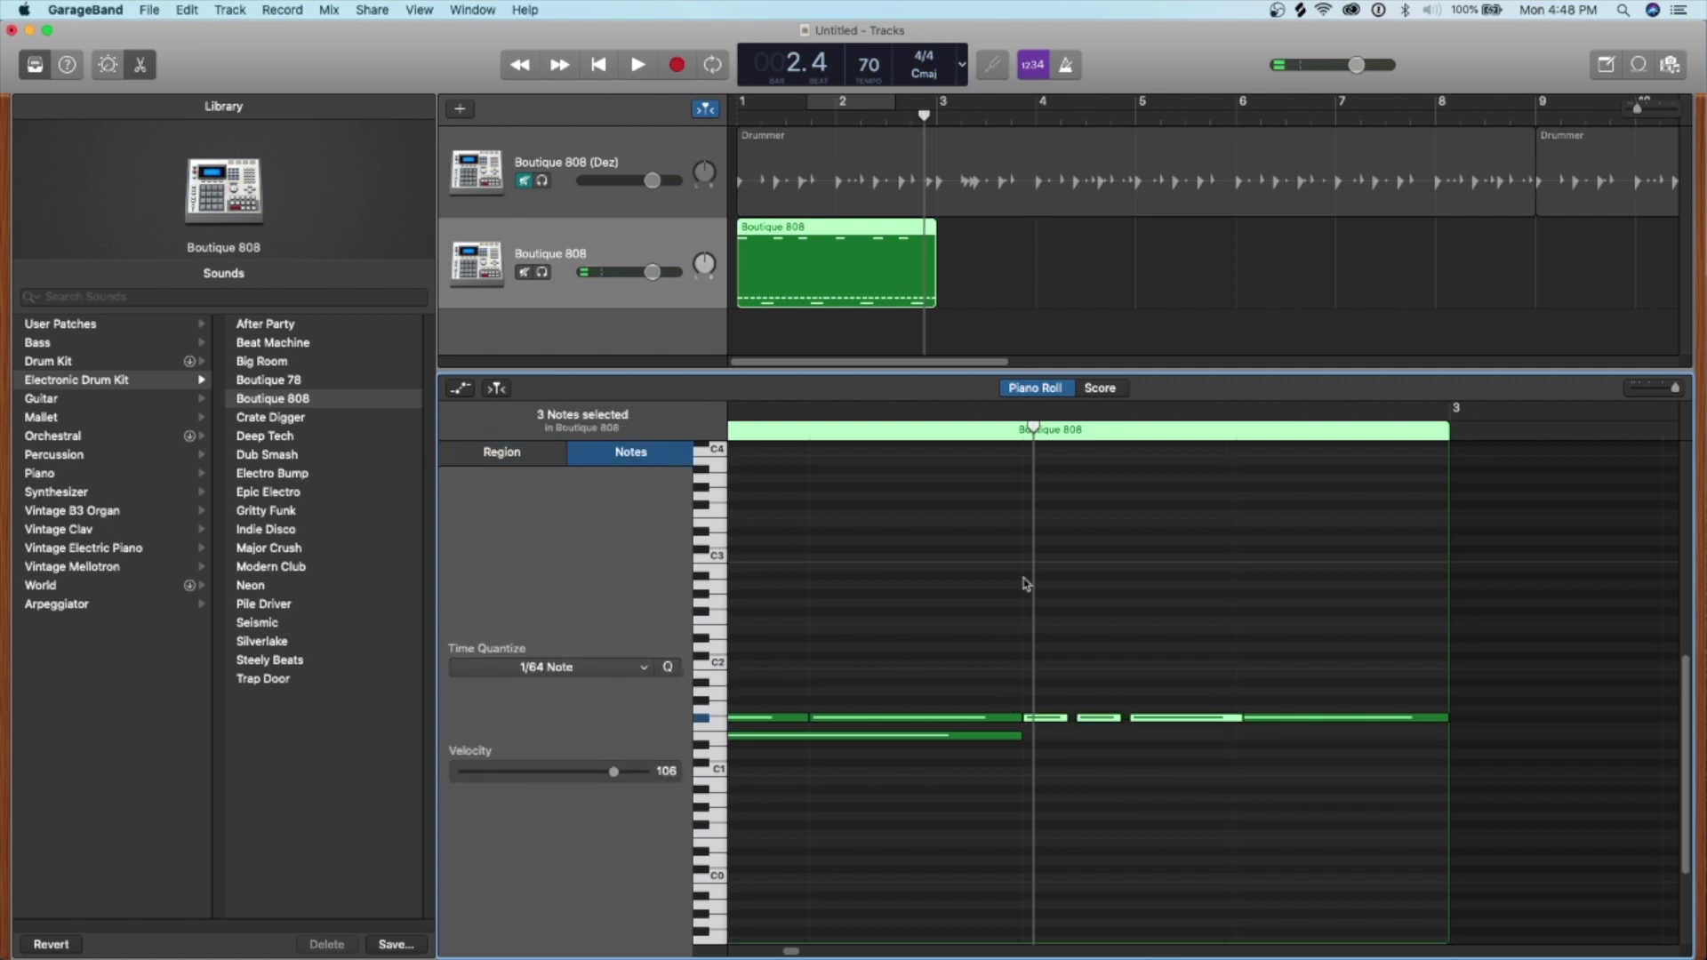
{"action": "left_click", "coordinate": [1077, 761]}
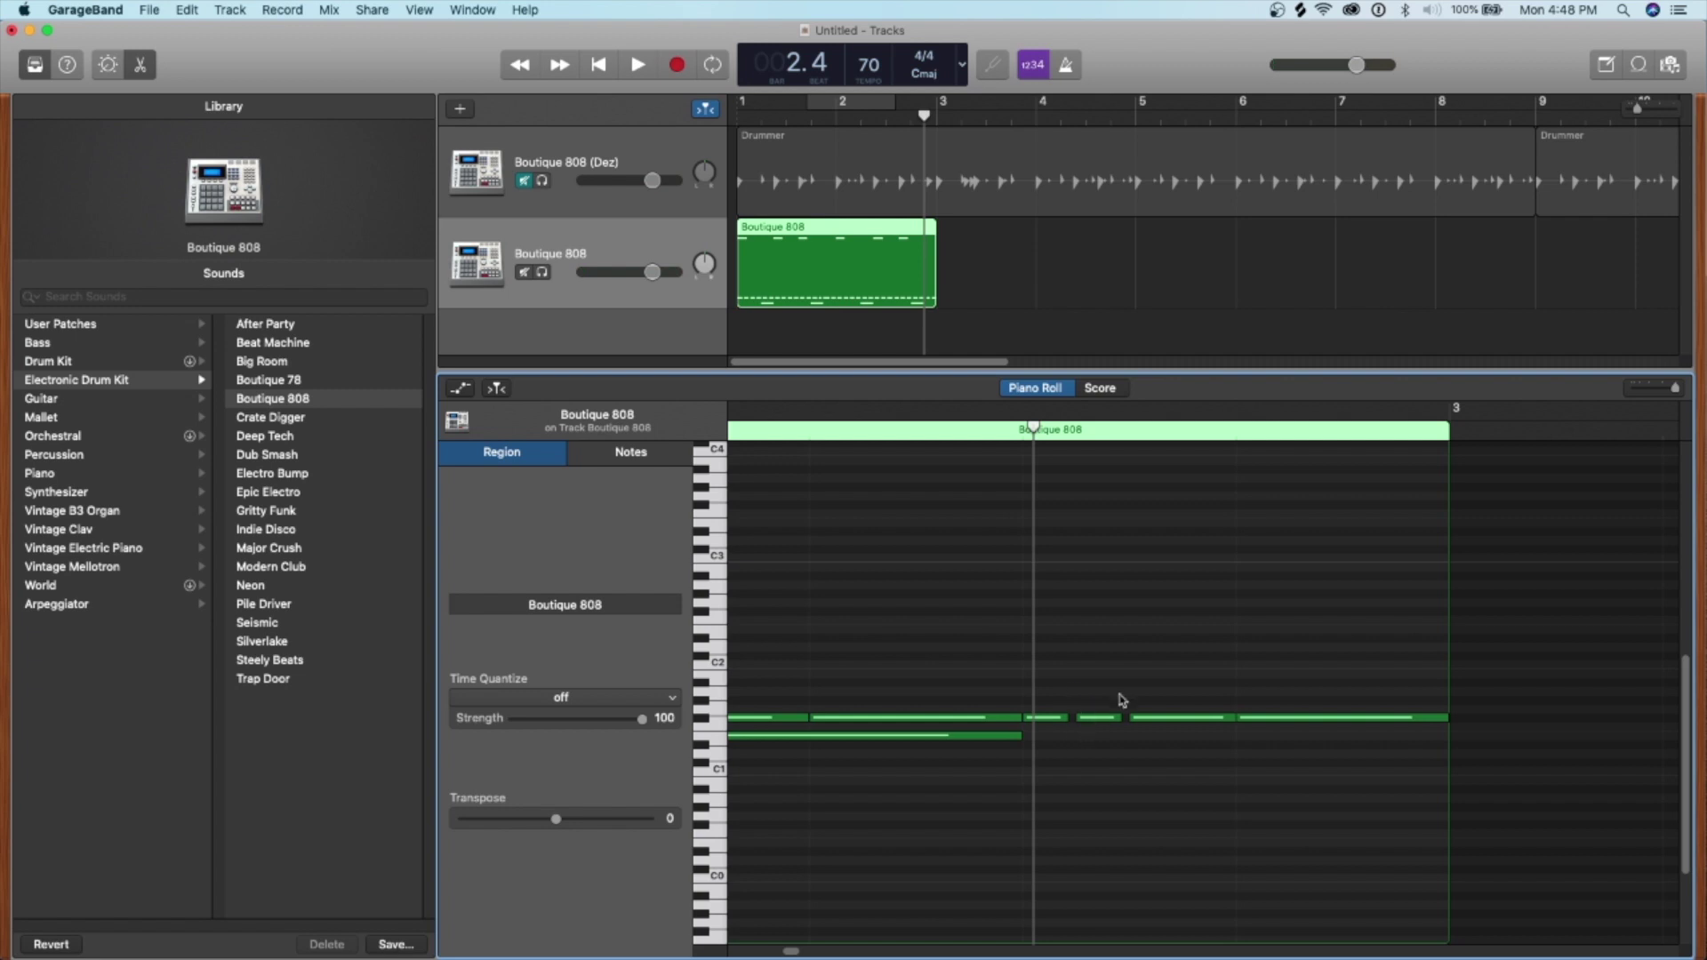
Set the cycle range to bars 1 and 2, and play the full pattern with both hi-hat rolls.
{"action": "key", "text": "super+Right"}
{"action": "key", "text": "super+Right"}
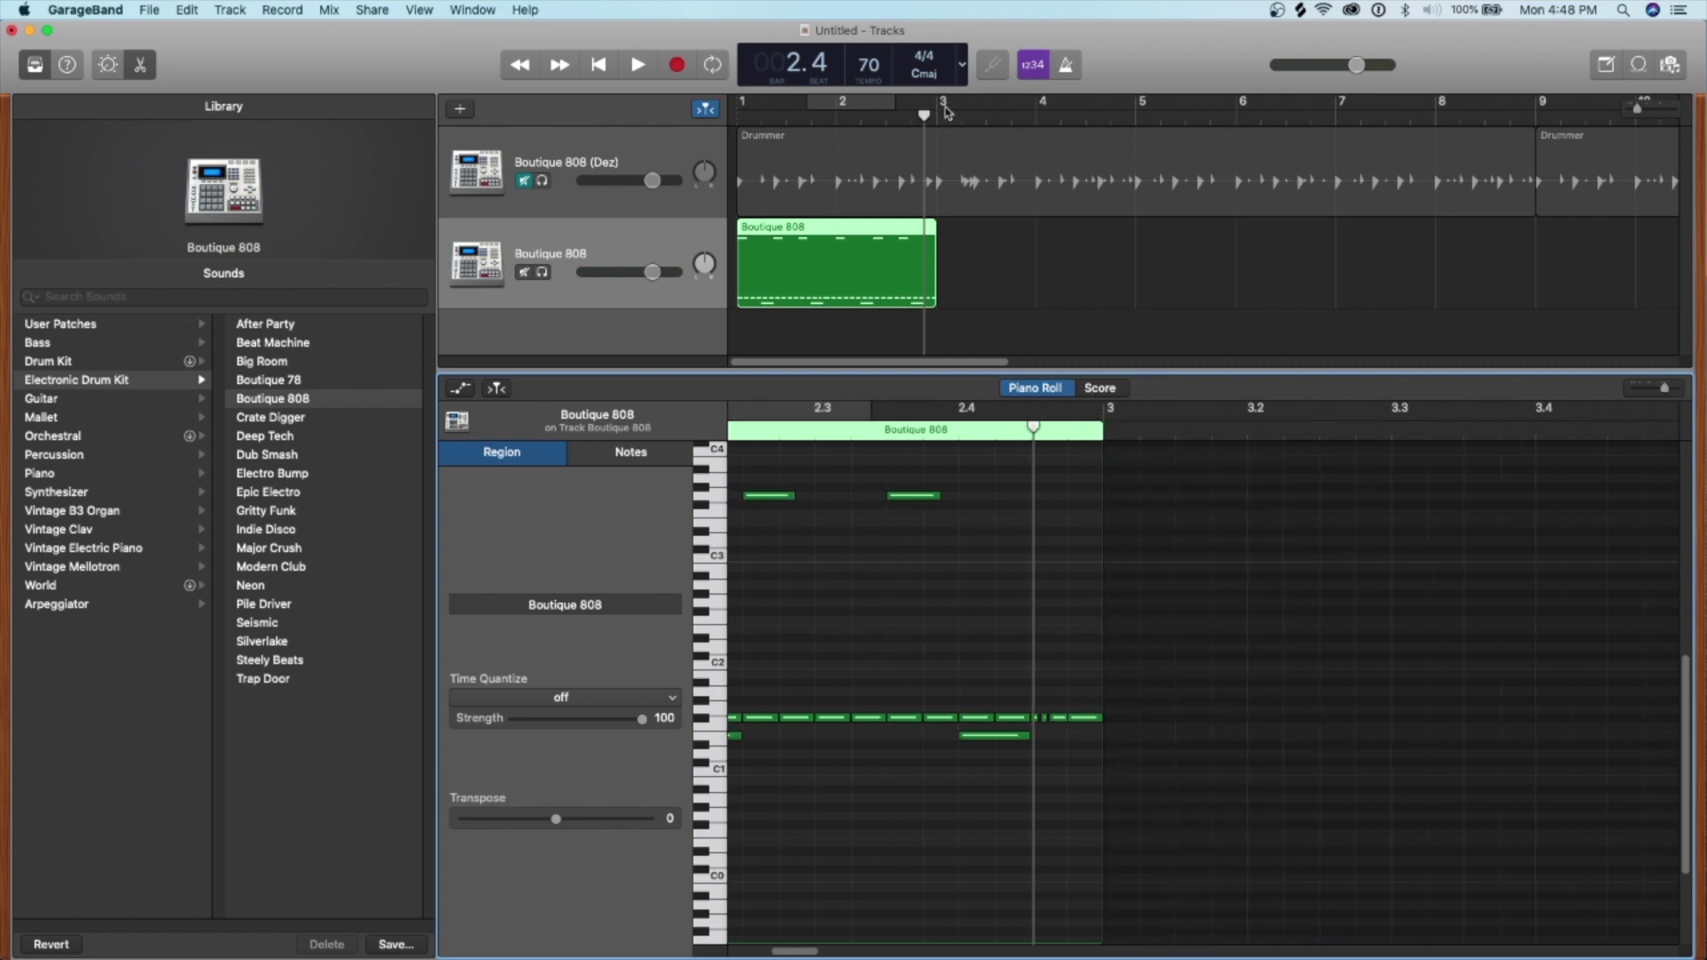
{"action": "left_click_drag", "start_coordinate": [938, 109], "coordinate": [740, 110]}
{"action": "key", "text": "space"}
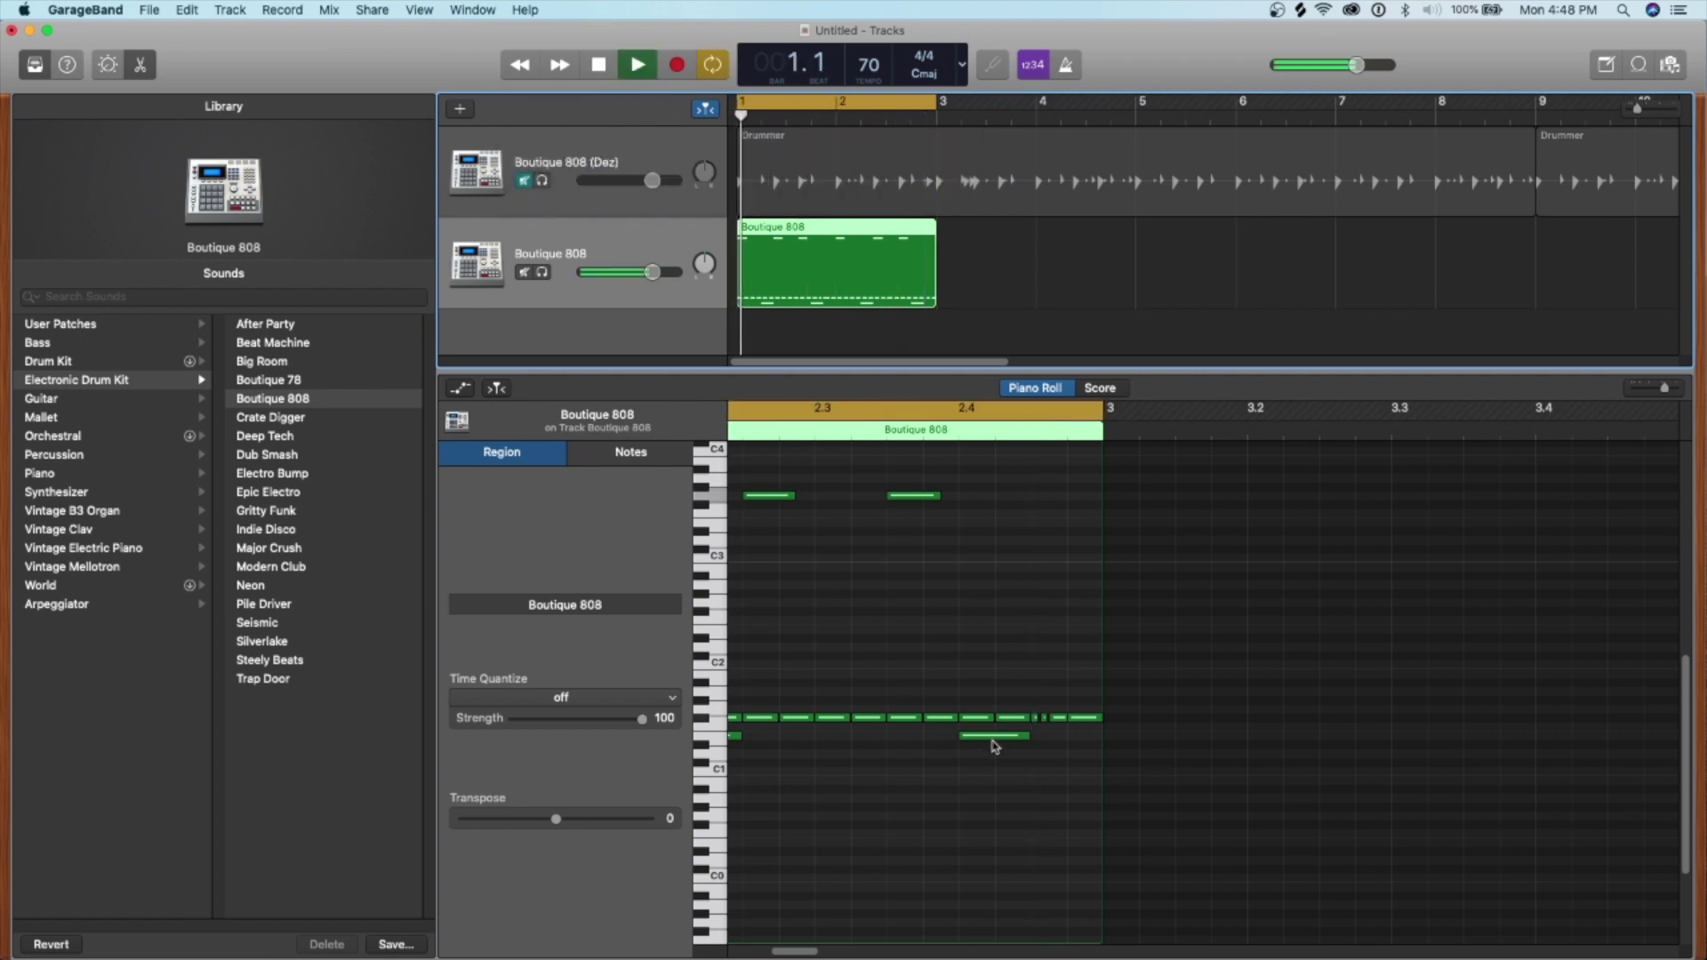
{"action": "key", "text": "super+Left"}
{"action": "key", "text": "super+Left"}
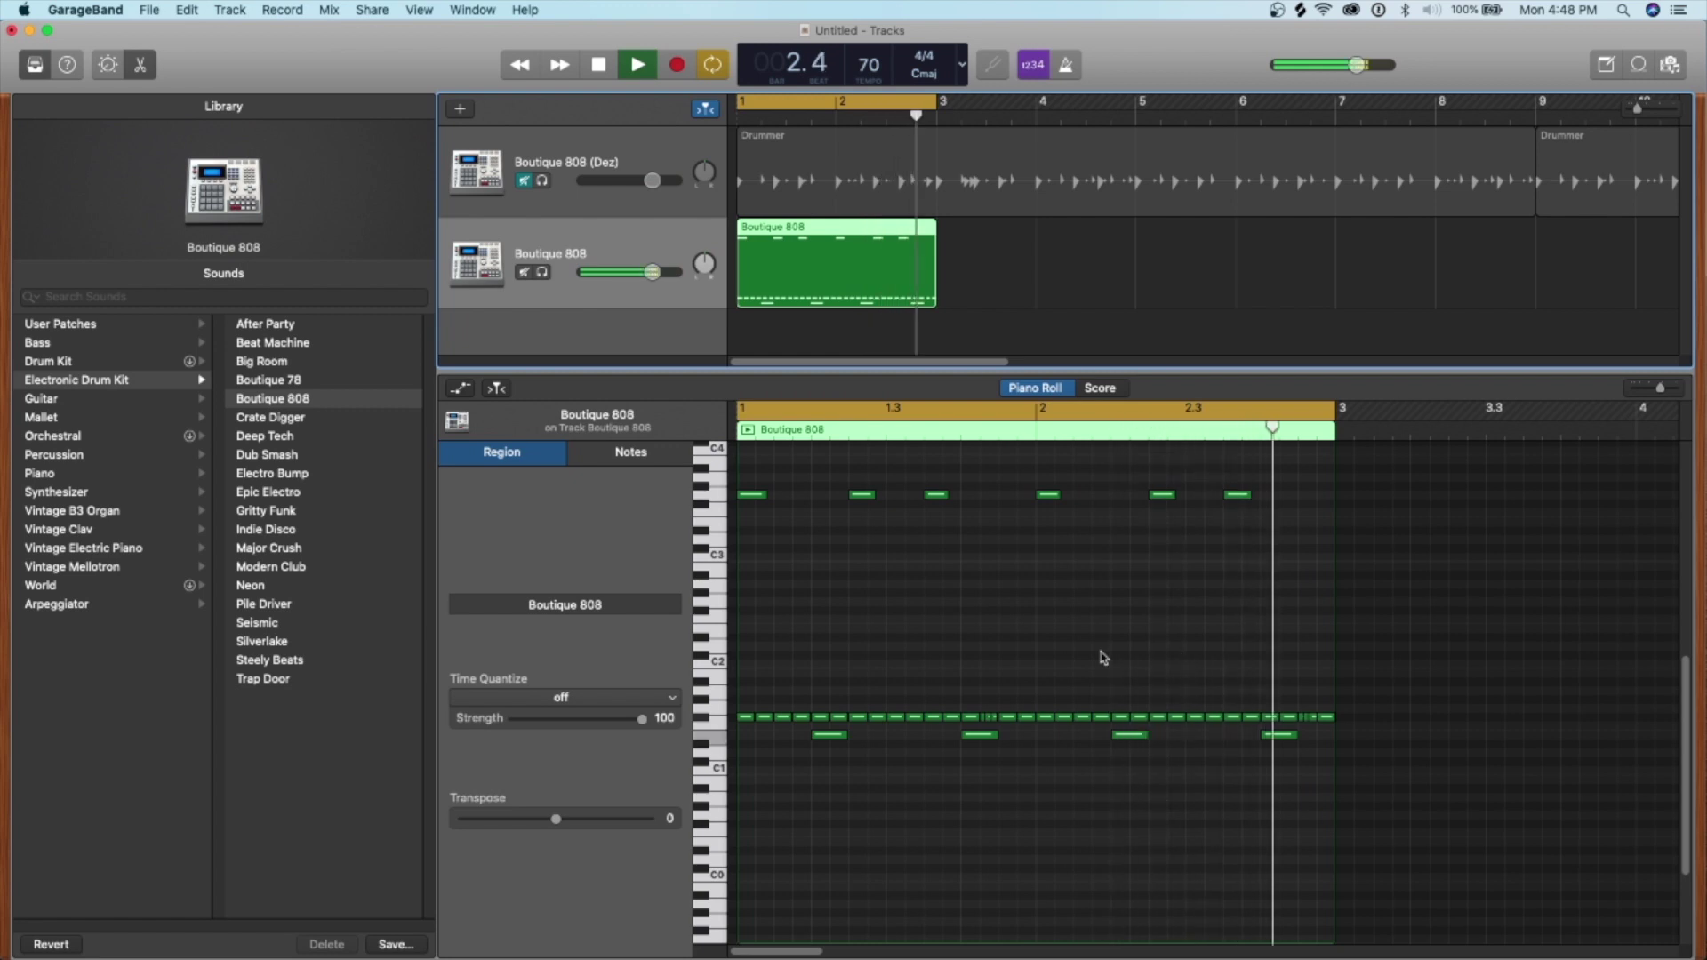
{"action": "key", "text": "space"}
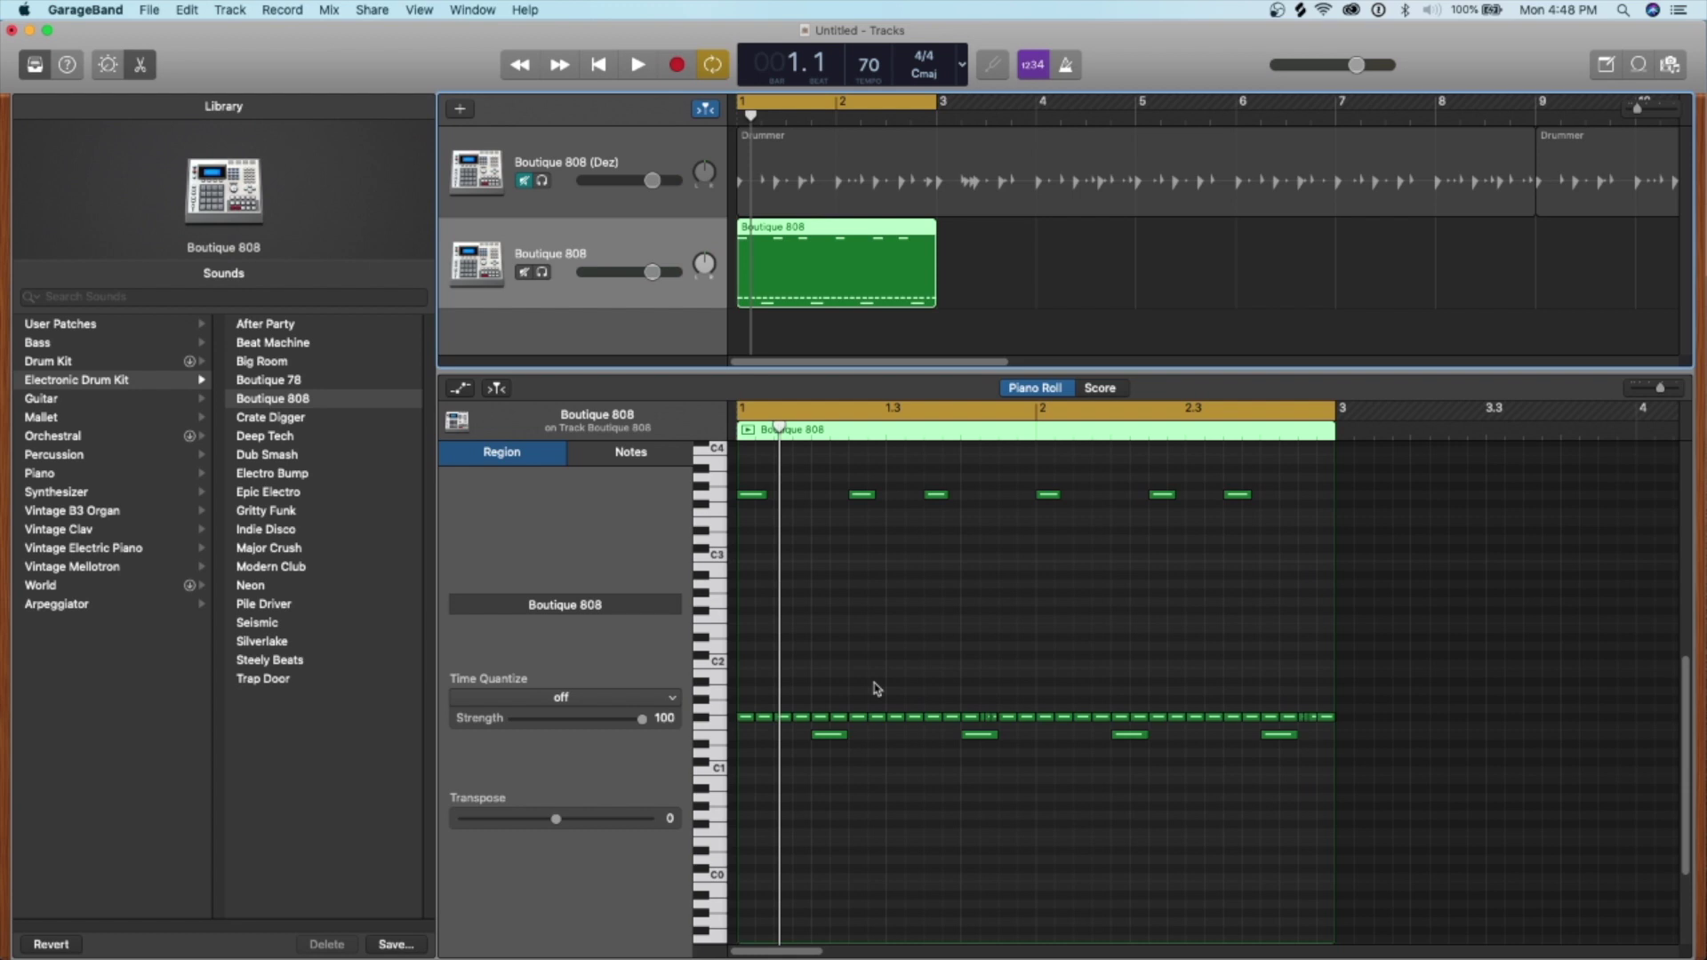
Set the velocity of the first F#1 note in bar 1 to 66, and check the first G3 note's velocity.
{"action": "scroll", "coordinate": [849, 690], "scroll_direction": "down", "scroll_amount": 3}
{"action": "left_click", "coordinate": [849, 682]}
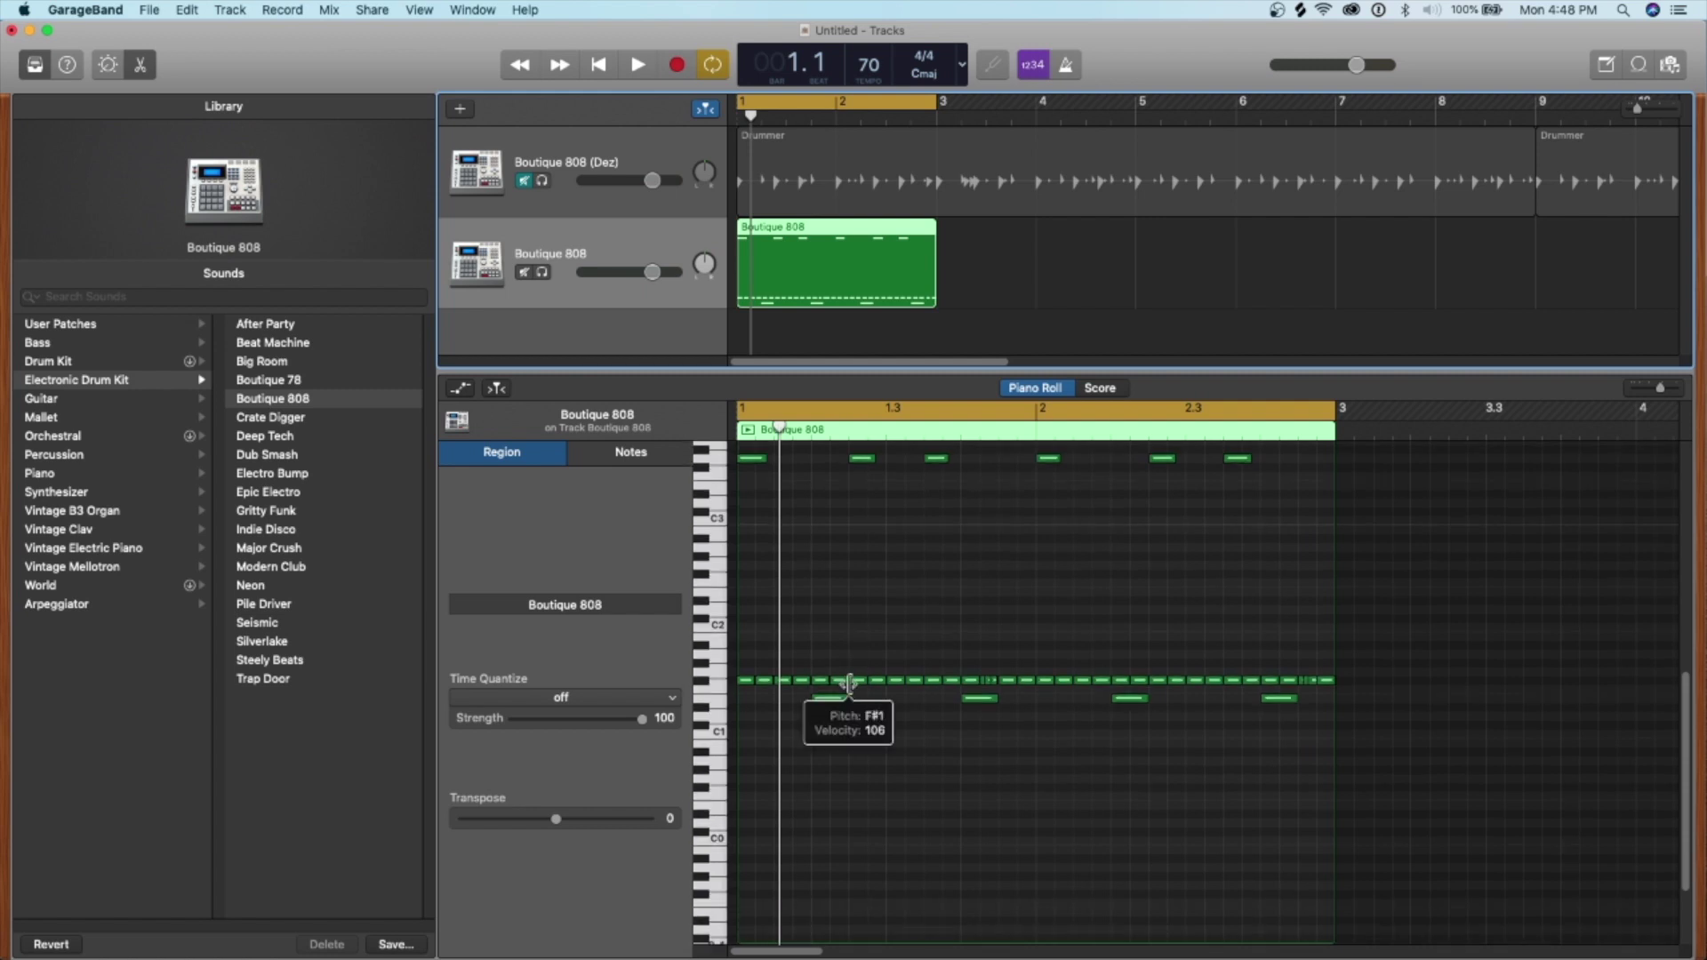
{"action": "scroll", "coordinate": [849, 682], "scroll_direction": "up", "scroll_amount": 5}
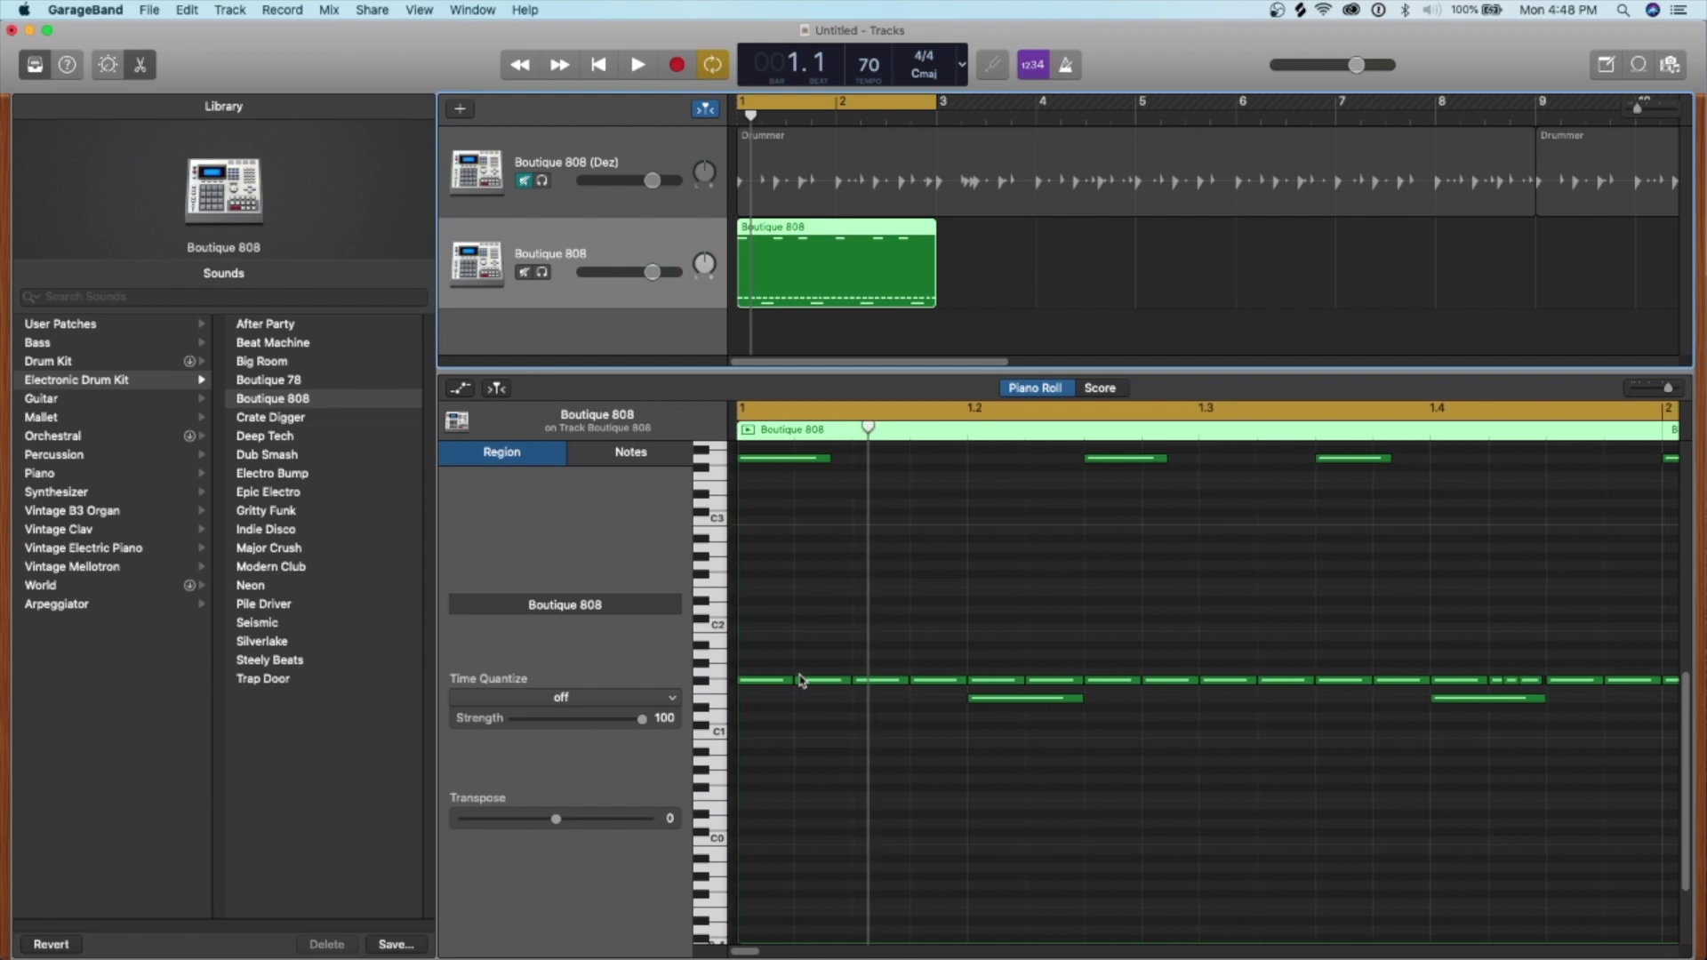
{"action": "left_click", "coordinate": [774, 681]}
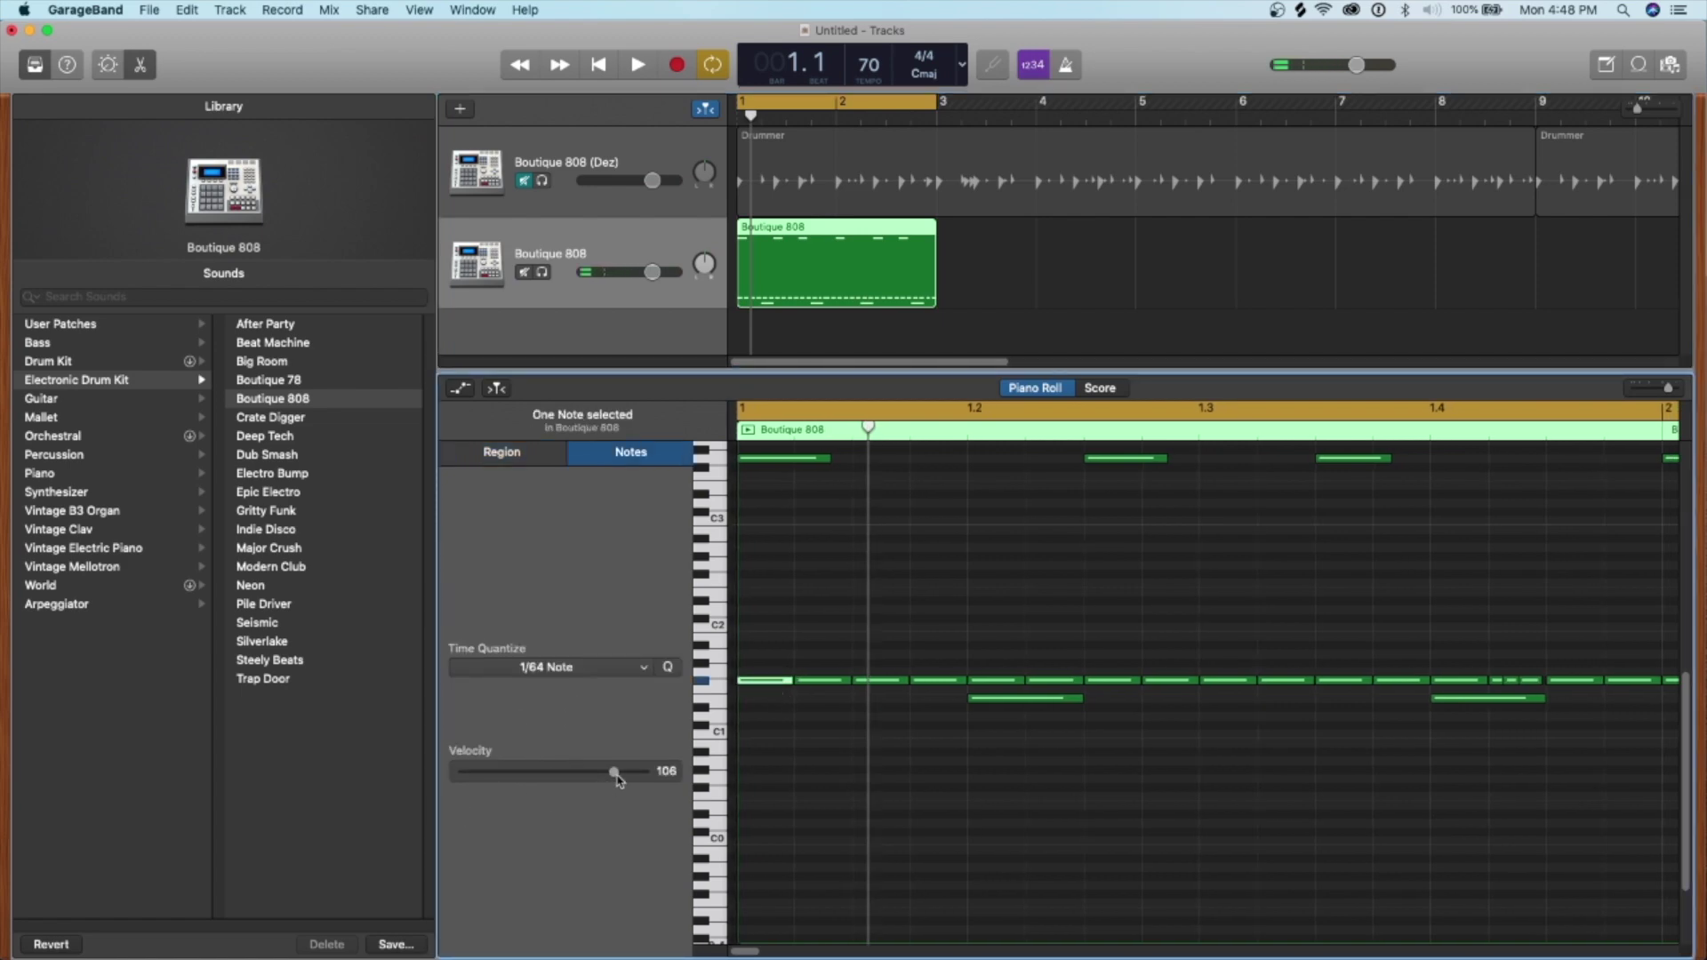
{"action": "left_click_drag", "start_coordinate": [617, 780], "coordinate": [553, 775]}
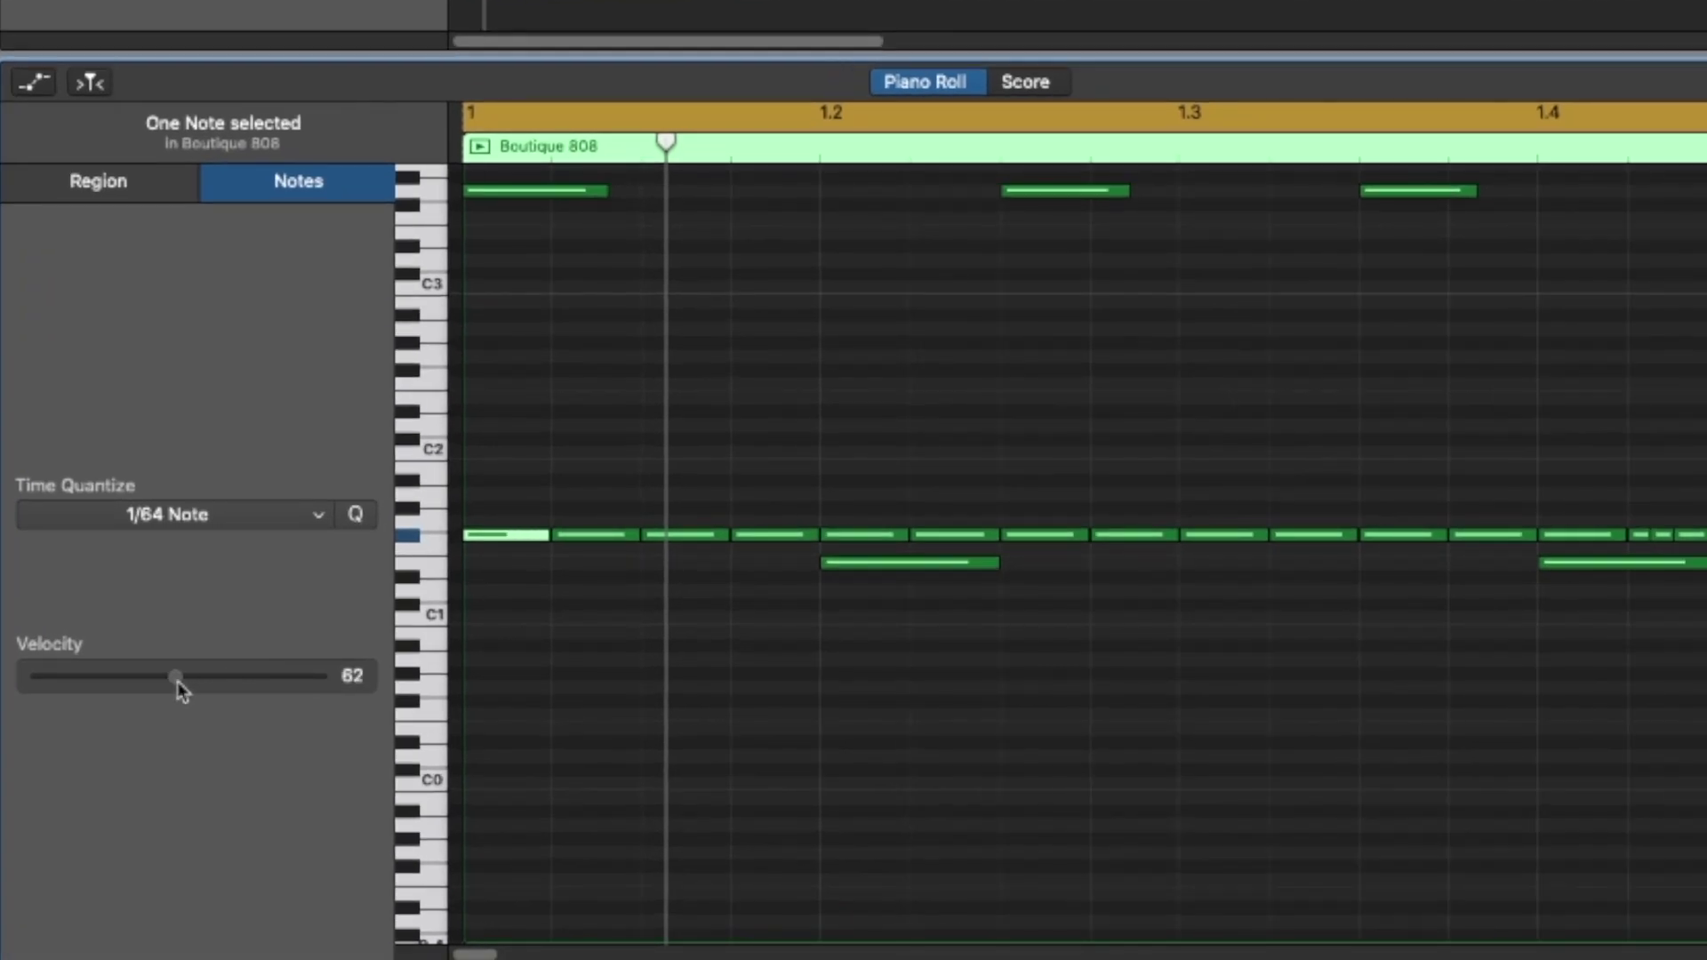
{"action": "left_click_drag", "start_coordinate": [177, 681], "coordinate": [96, 684]}
{"action": "left_click_drag", "start_coordinate": [82, 689], "coordinate": [180, 678]}
{"action": "left_click_drag", "start_coordinate": [665, 144], "coordinate": [641, 144]}
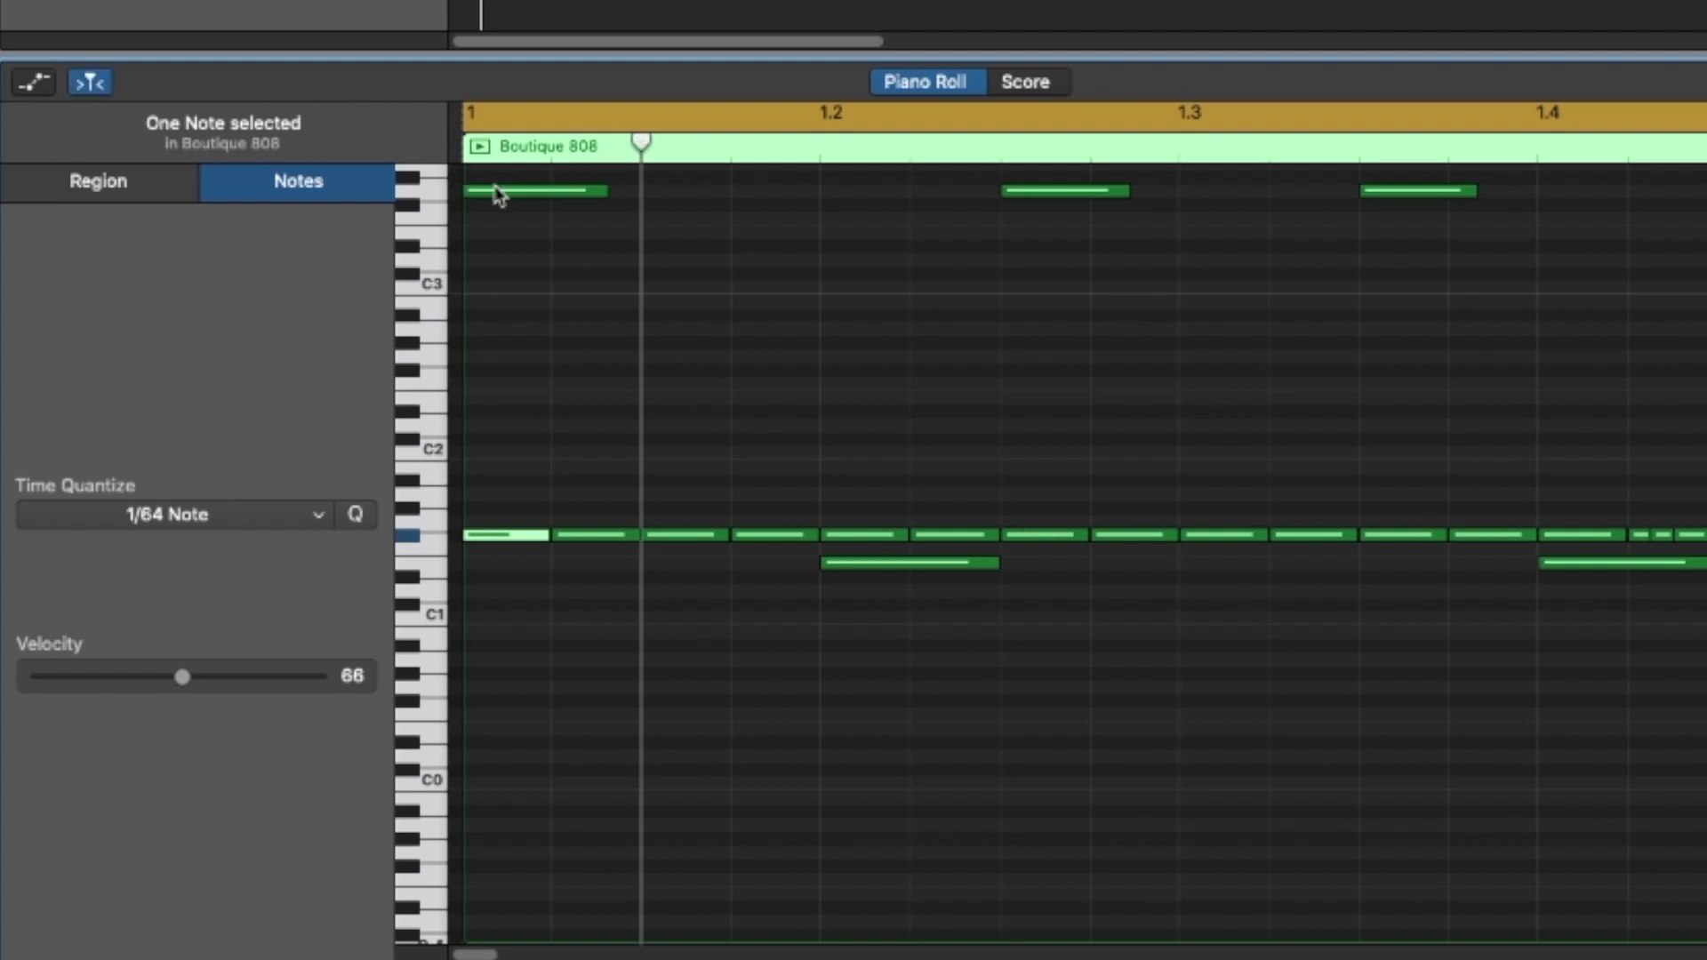
{"action": "mouse_move", "coordinate": [498, 193]}
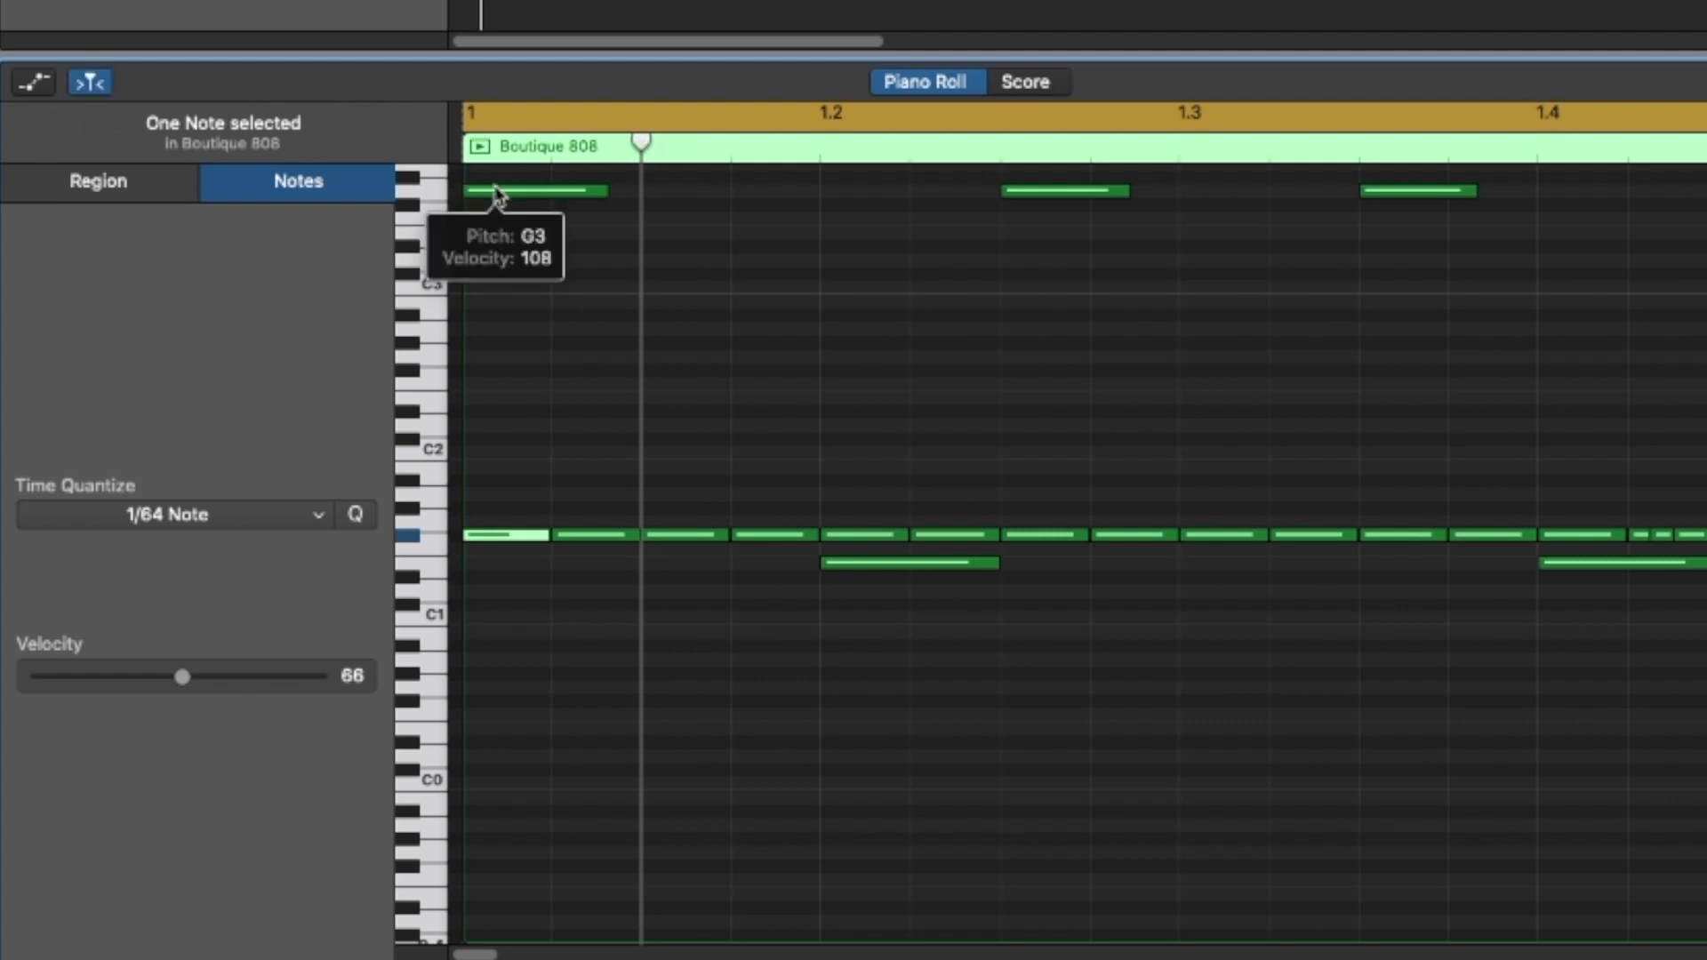
Lower the velocities of the second to fourth F#1 notes in bar 1, with 55 for the second and 61 for the third.
{"action": "left_click", "coordinate": [596, 534]}
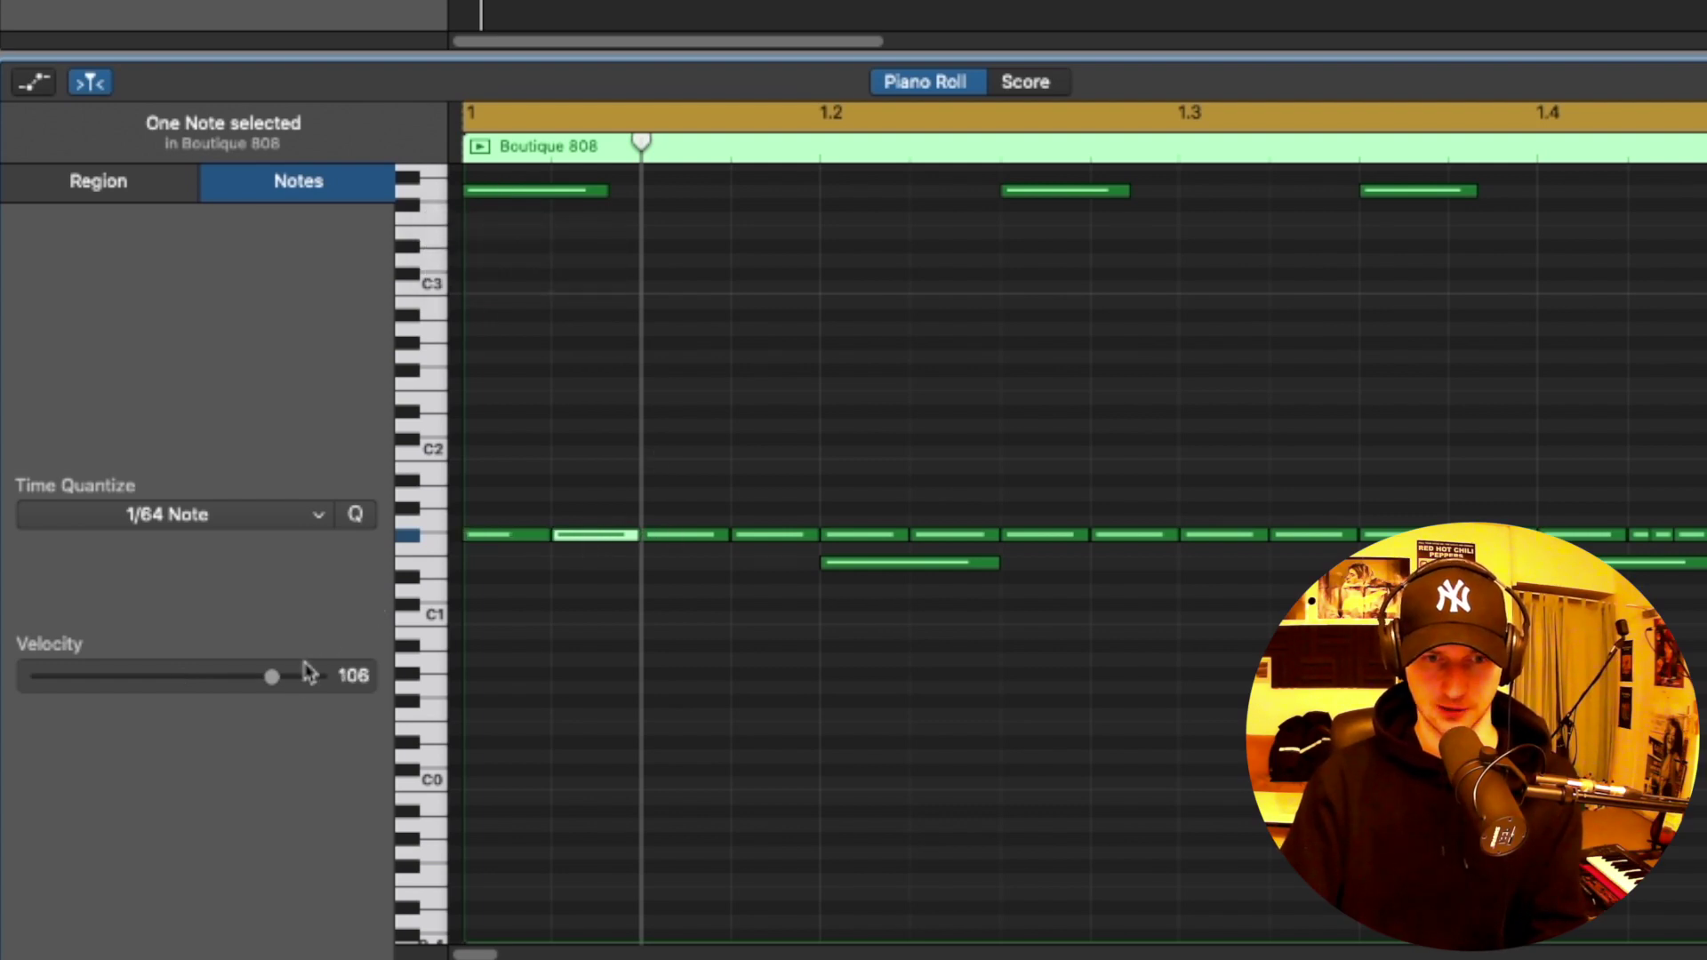
{"action": "left_click_drag", "start_coordinate": [271, 676], "coordinate": [159, 680]}
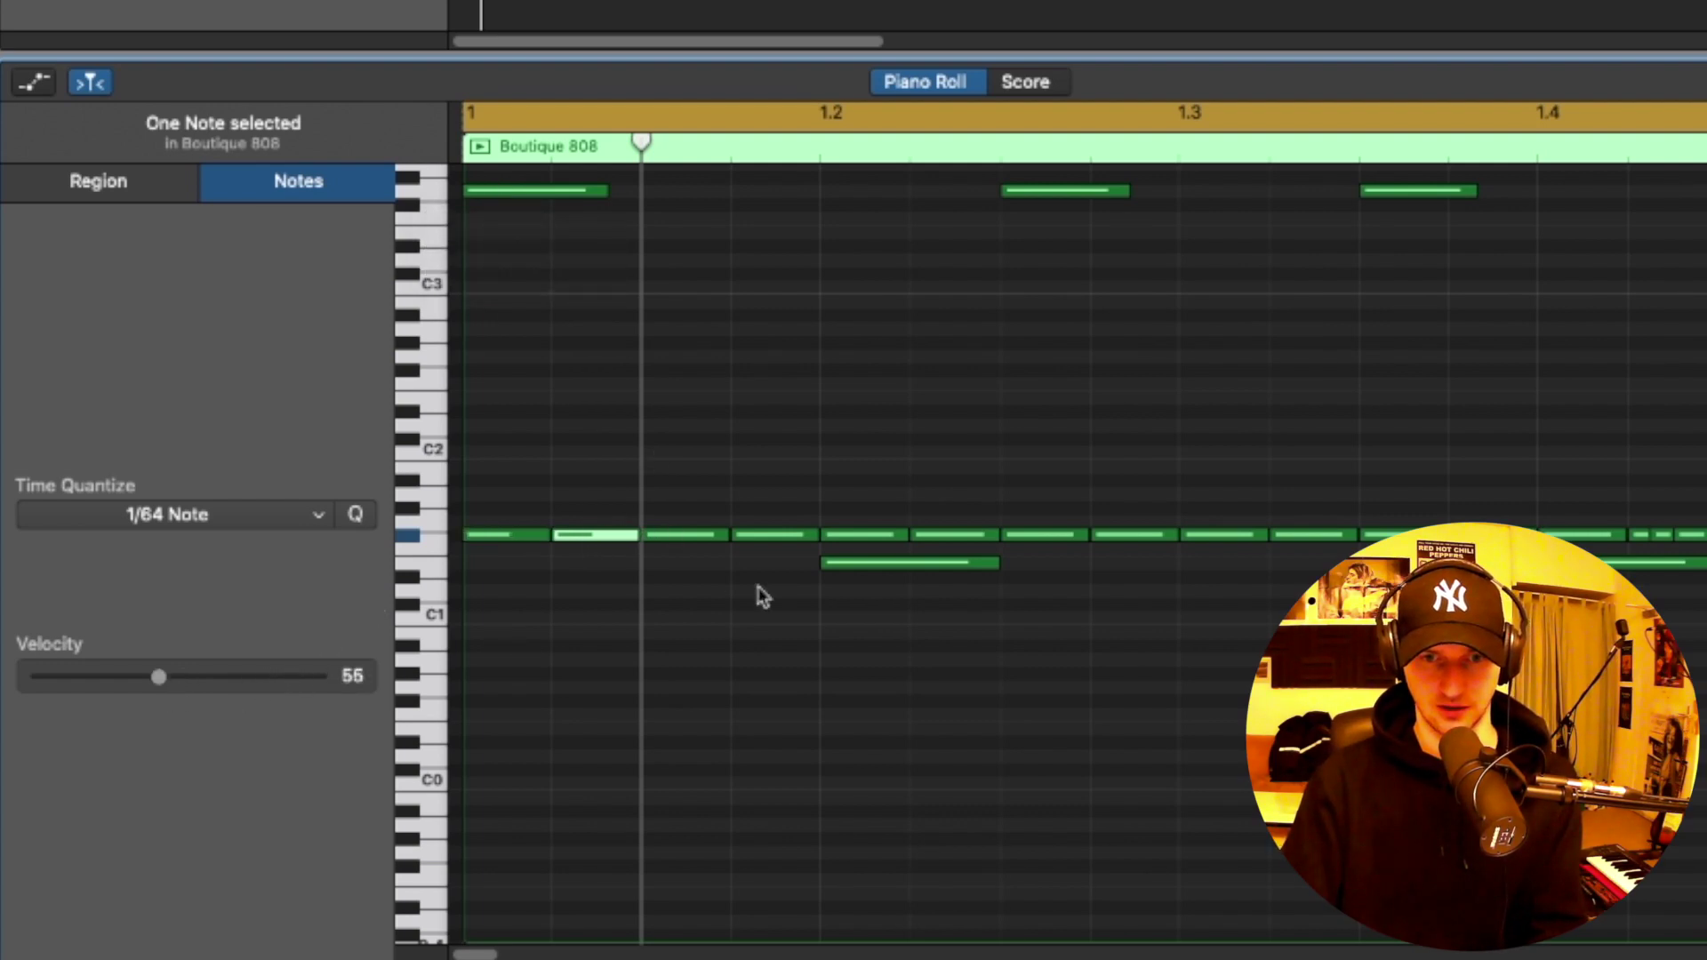
{"action": "left_click", "coordinate": [680, 534]}
{"action": "left_click_drag", "start_coordinate": [267, 676], "coordinate": [169, 689]}
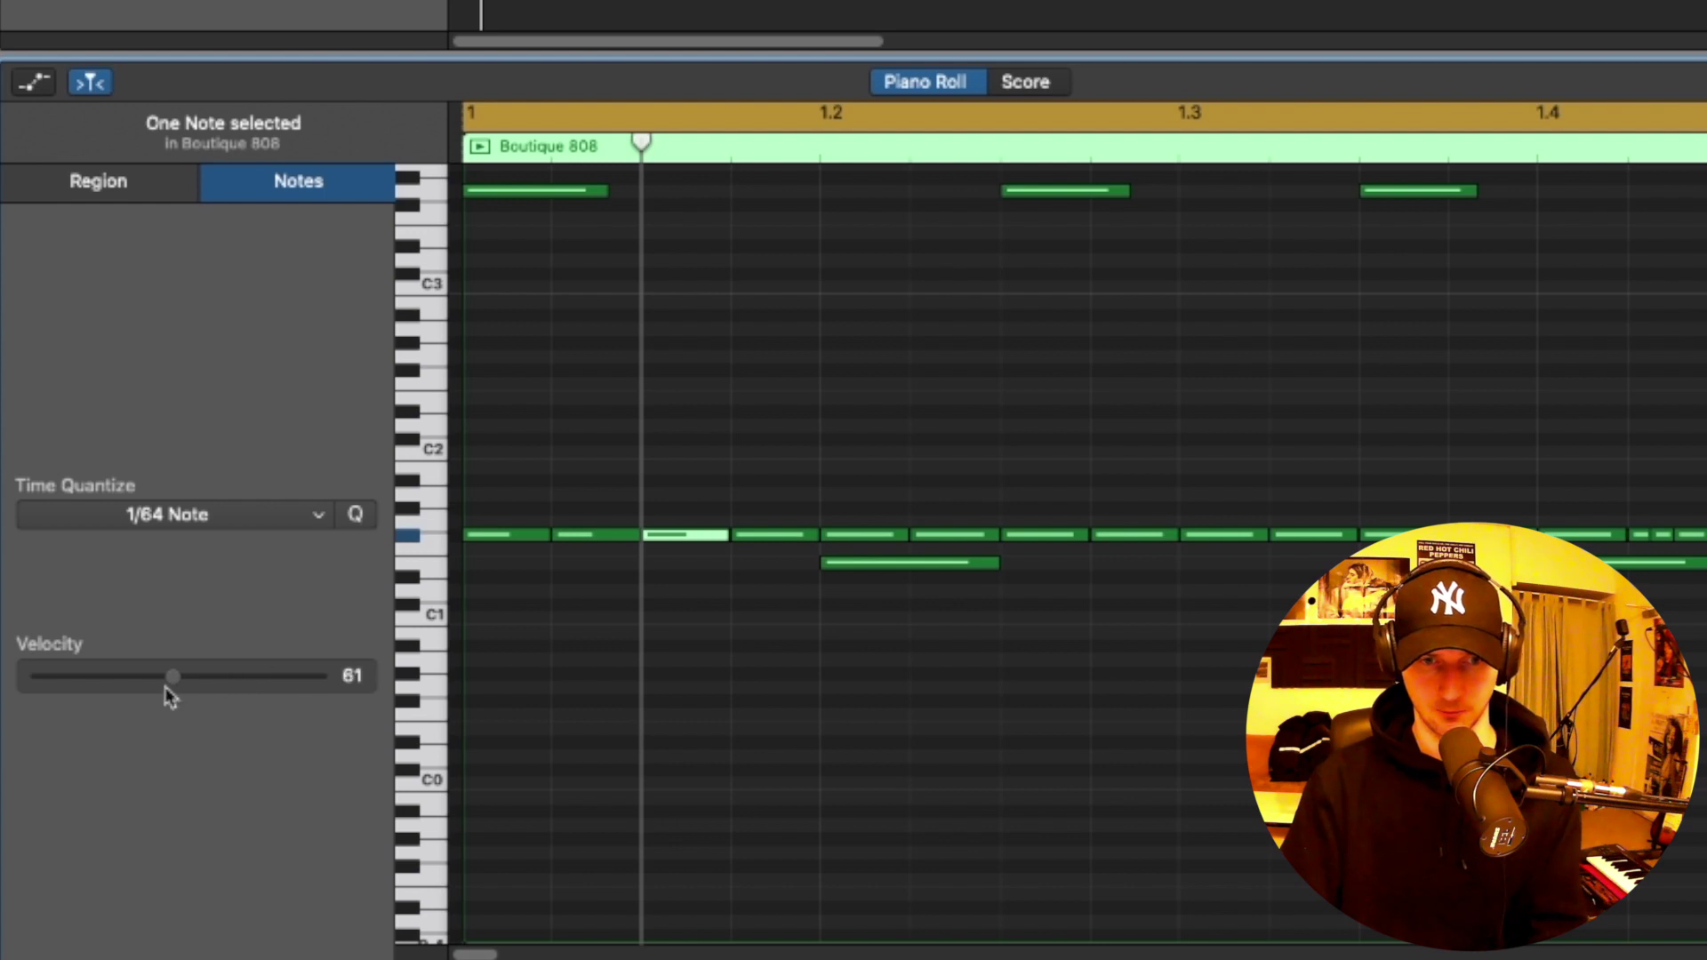
{"action": "left_click", "coordinate": [862, 534]}
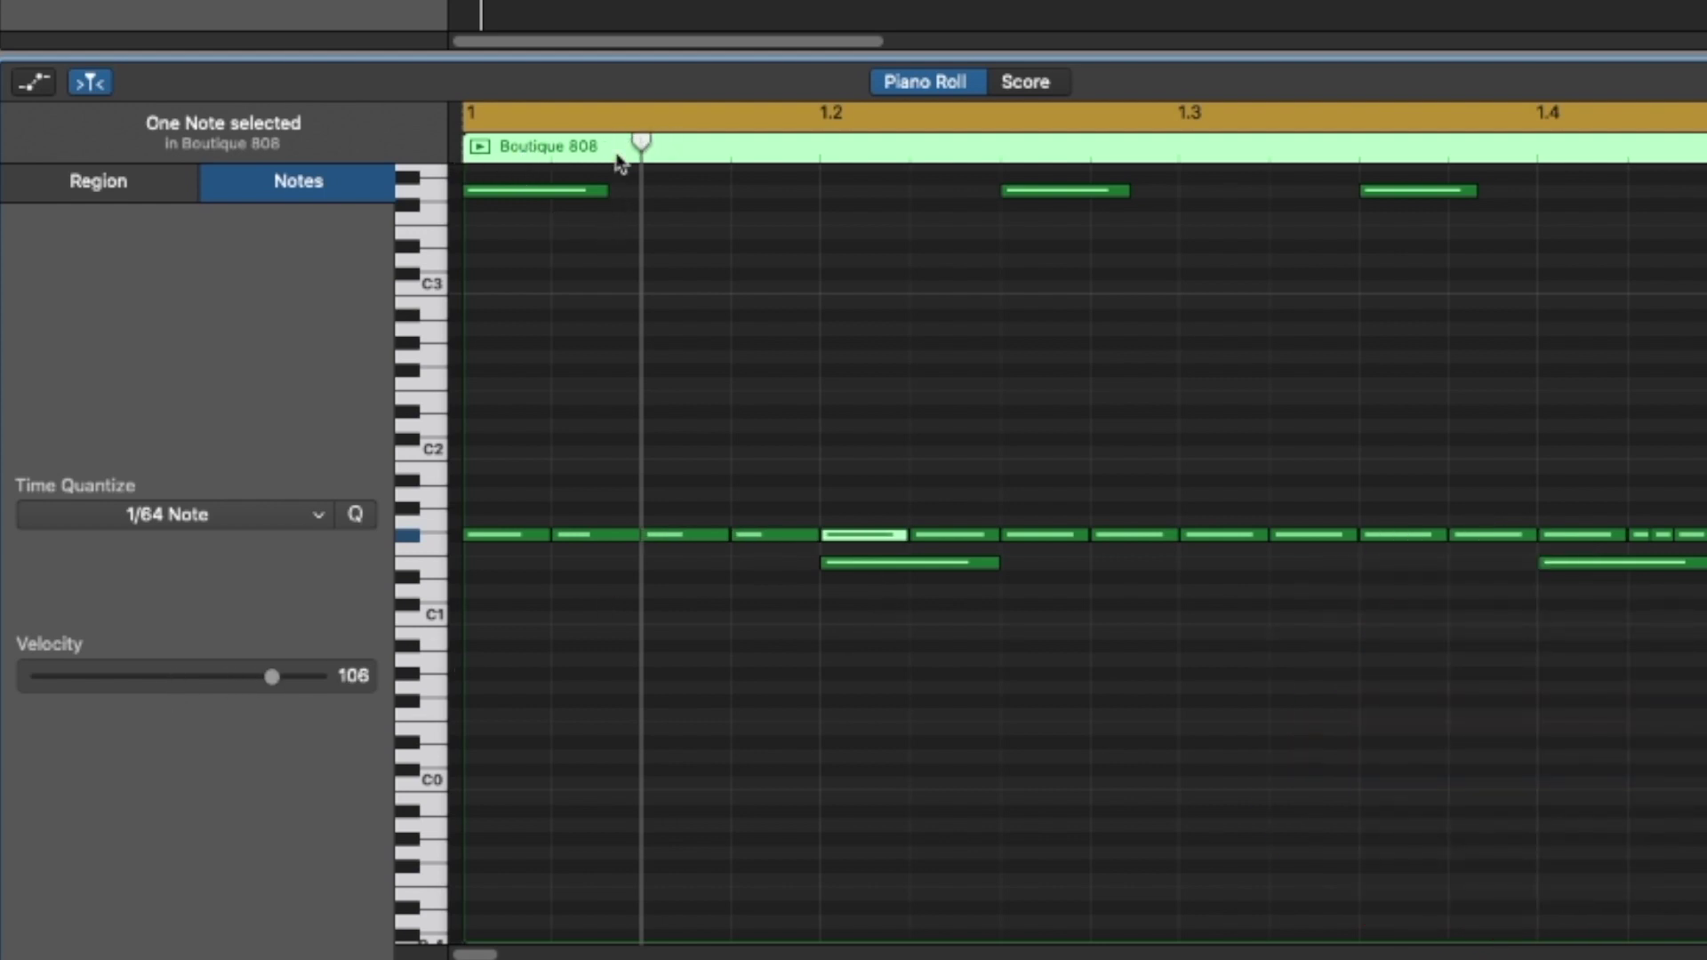
Return the playhead to the start of bar 1, and raise the velocity of the first F#1 note.
{"action": "left_click", "coordinate": [458, 145]}
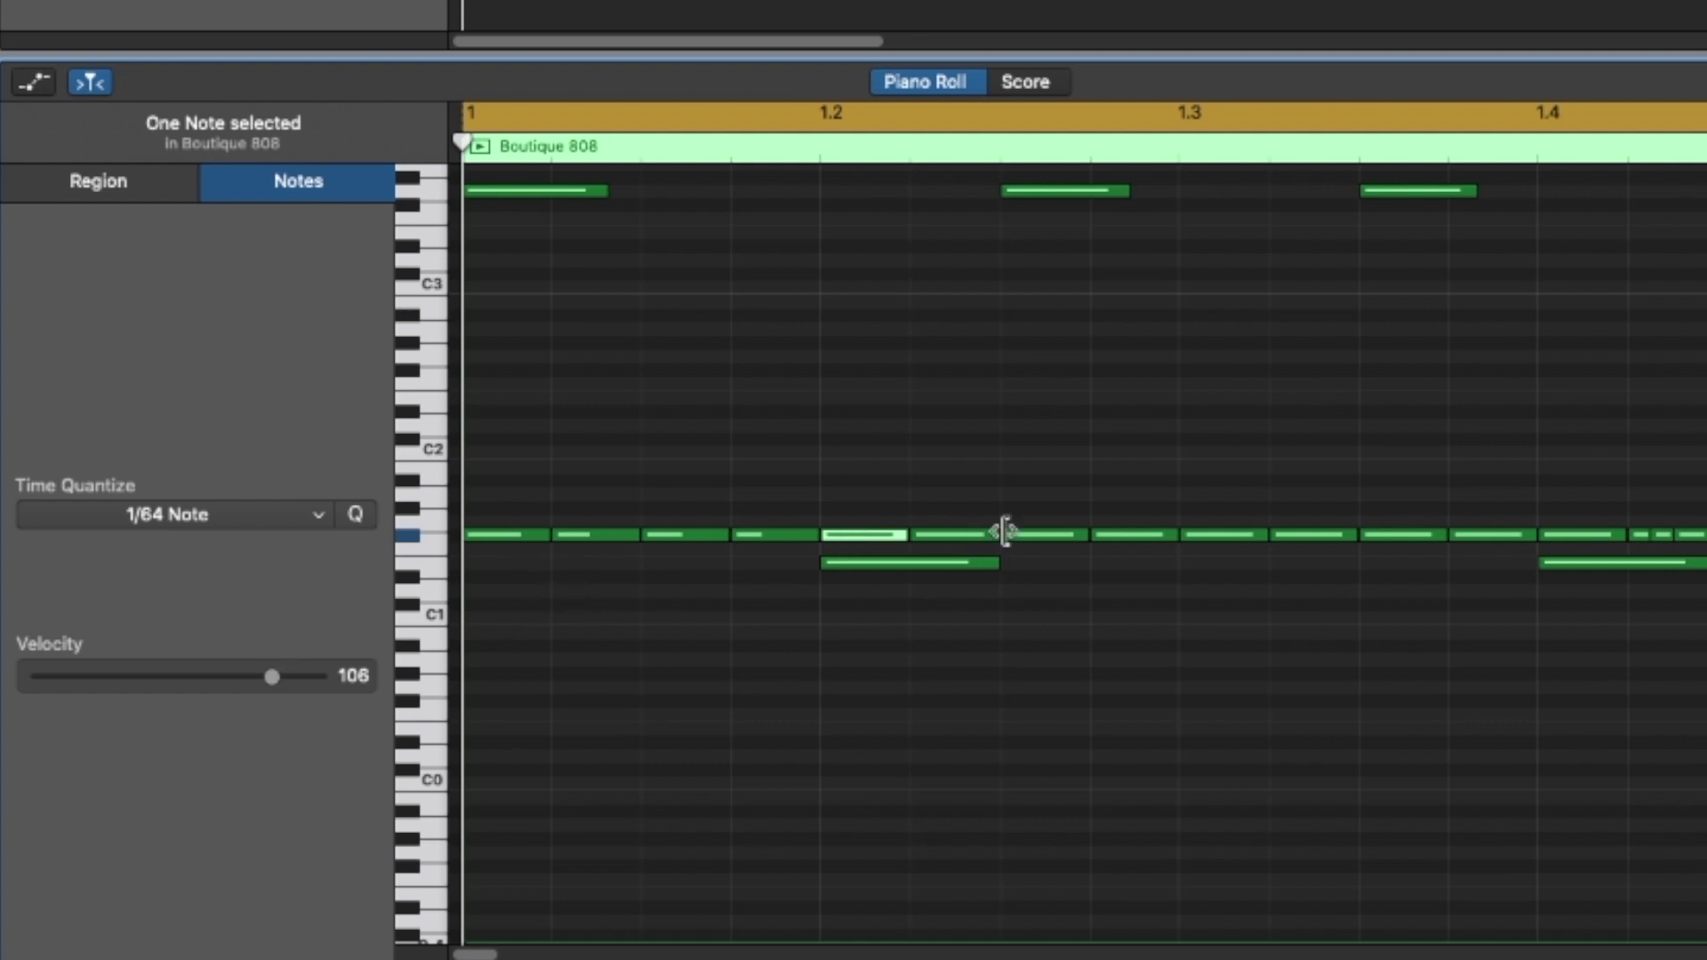
{"action": "left_click_drag", "start_coordinate": [988, 473], "coordinate": [1019, 504]}
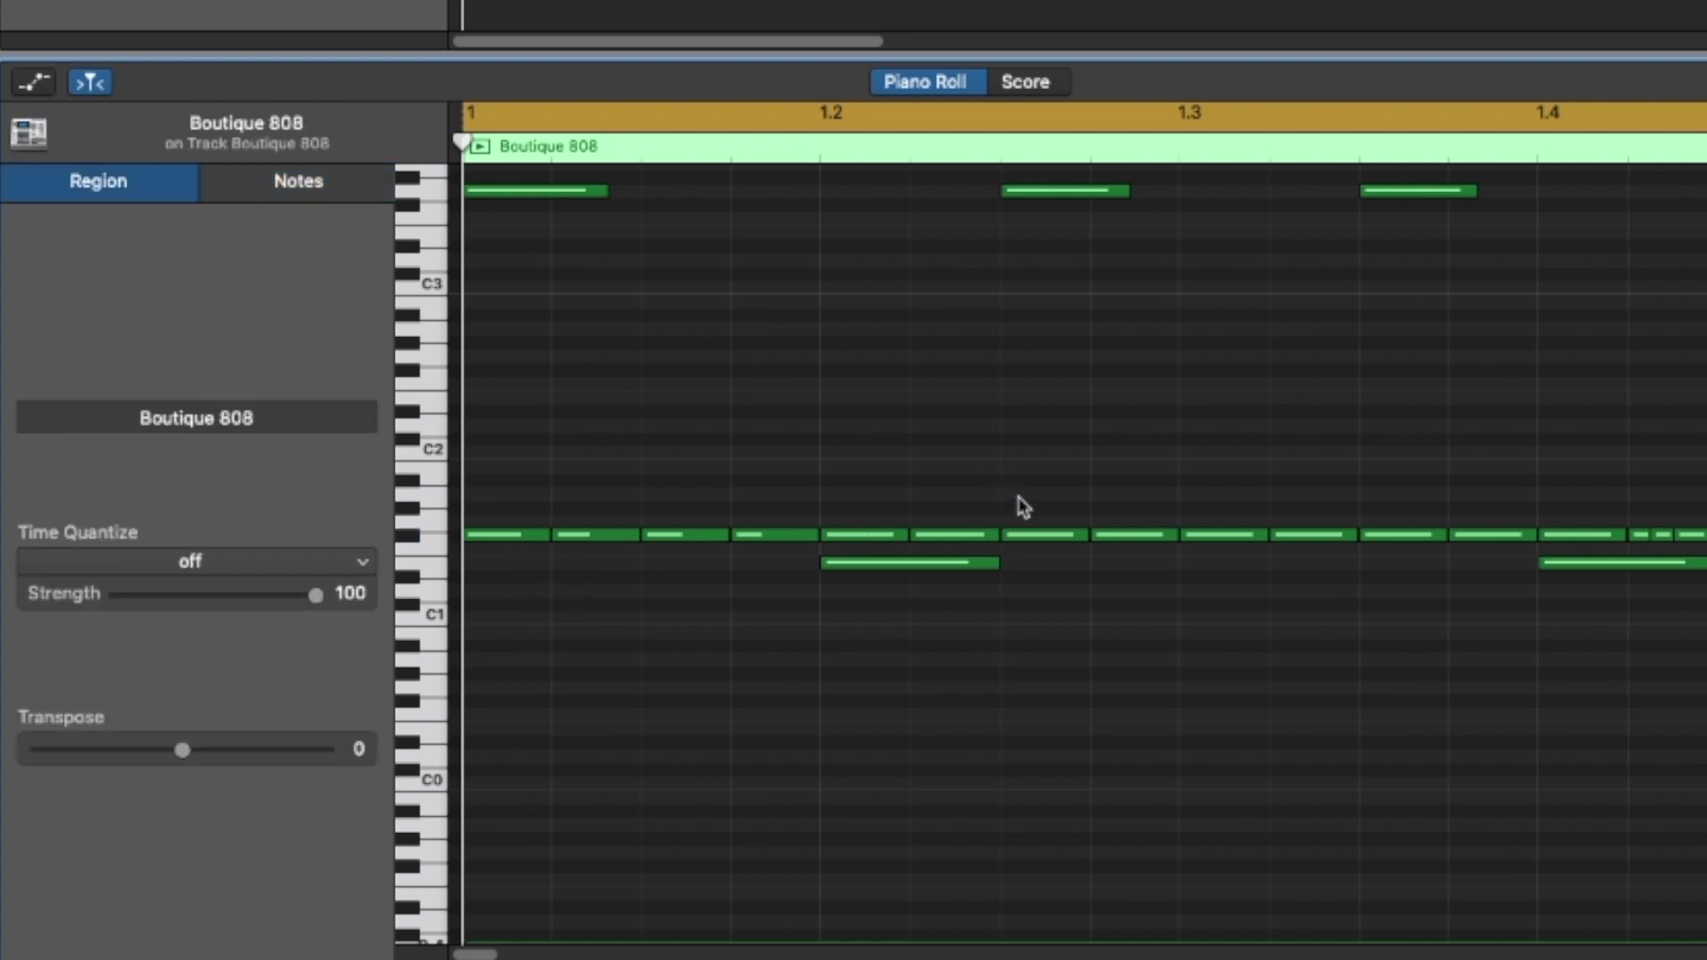
{"action": "left_click", "coordinate": [516, 536]}
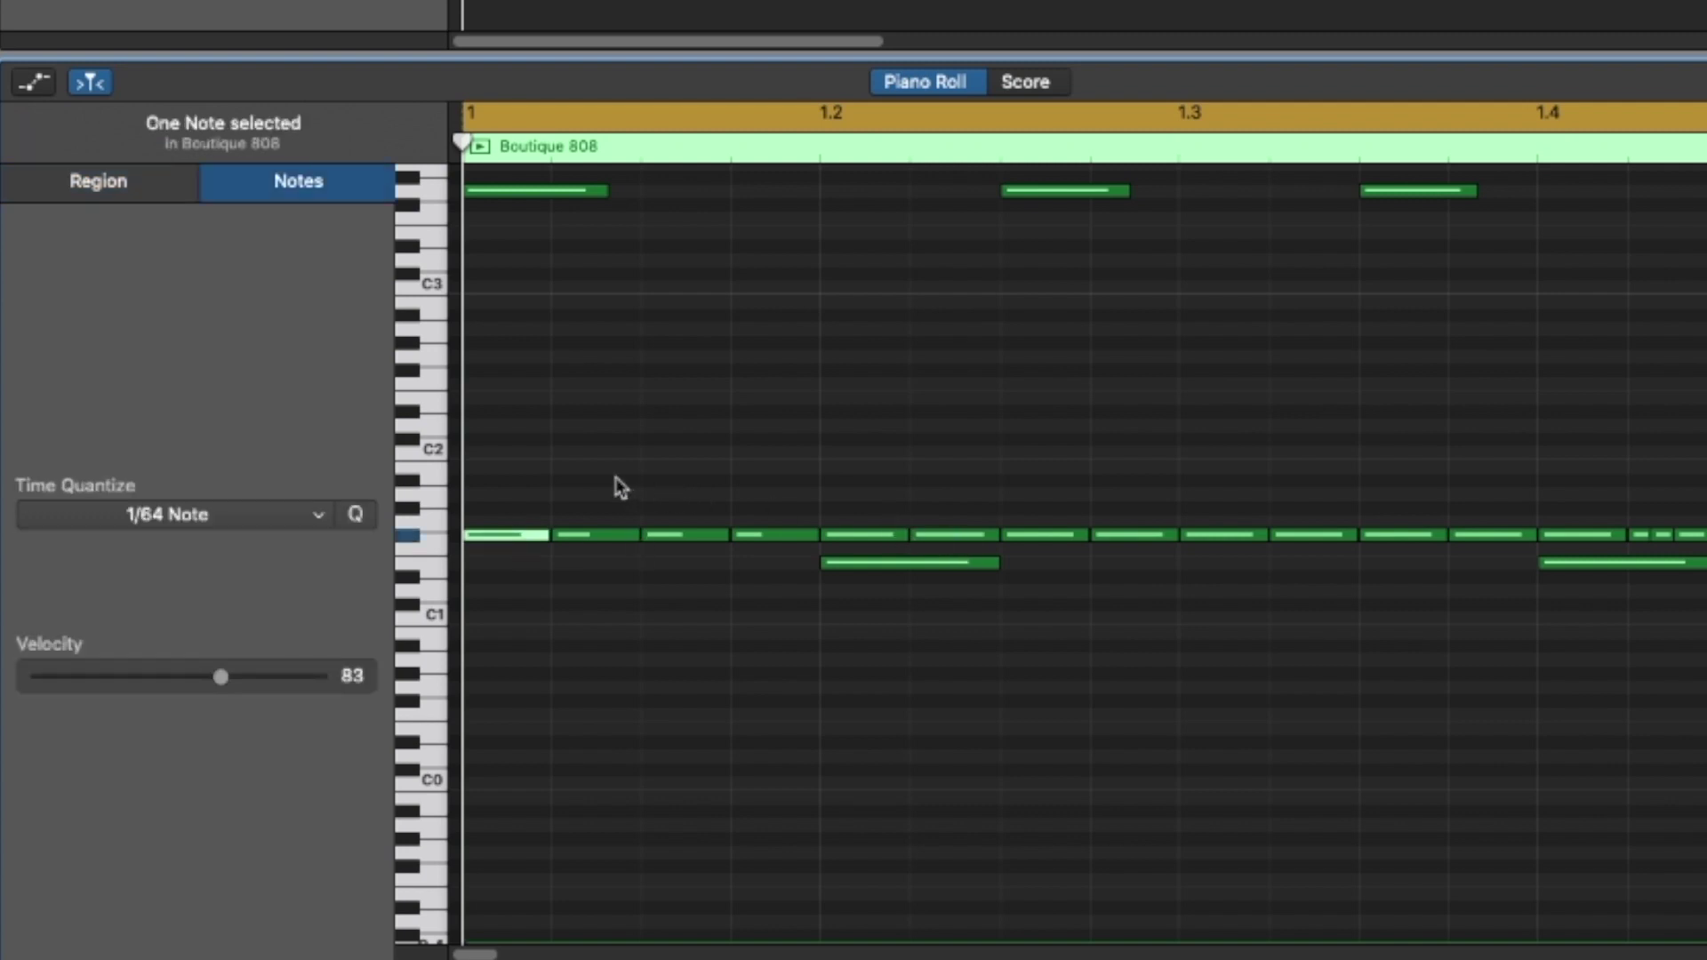
{"action": "left_click_drag", "start_coordinate": [218, 684], "coordinate": [233, 681]}
Check the velocities of the second to fifth F#1 notes in bar 1, and lower those of the sixth to eighth.
{"action": "left_click_drag", "start_coordinate": [596, 477], "coordinate": [737, 568]}
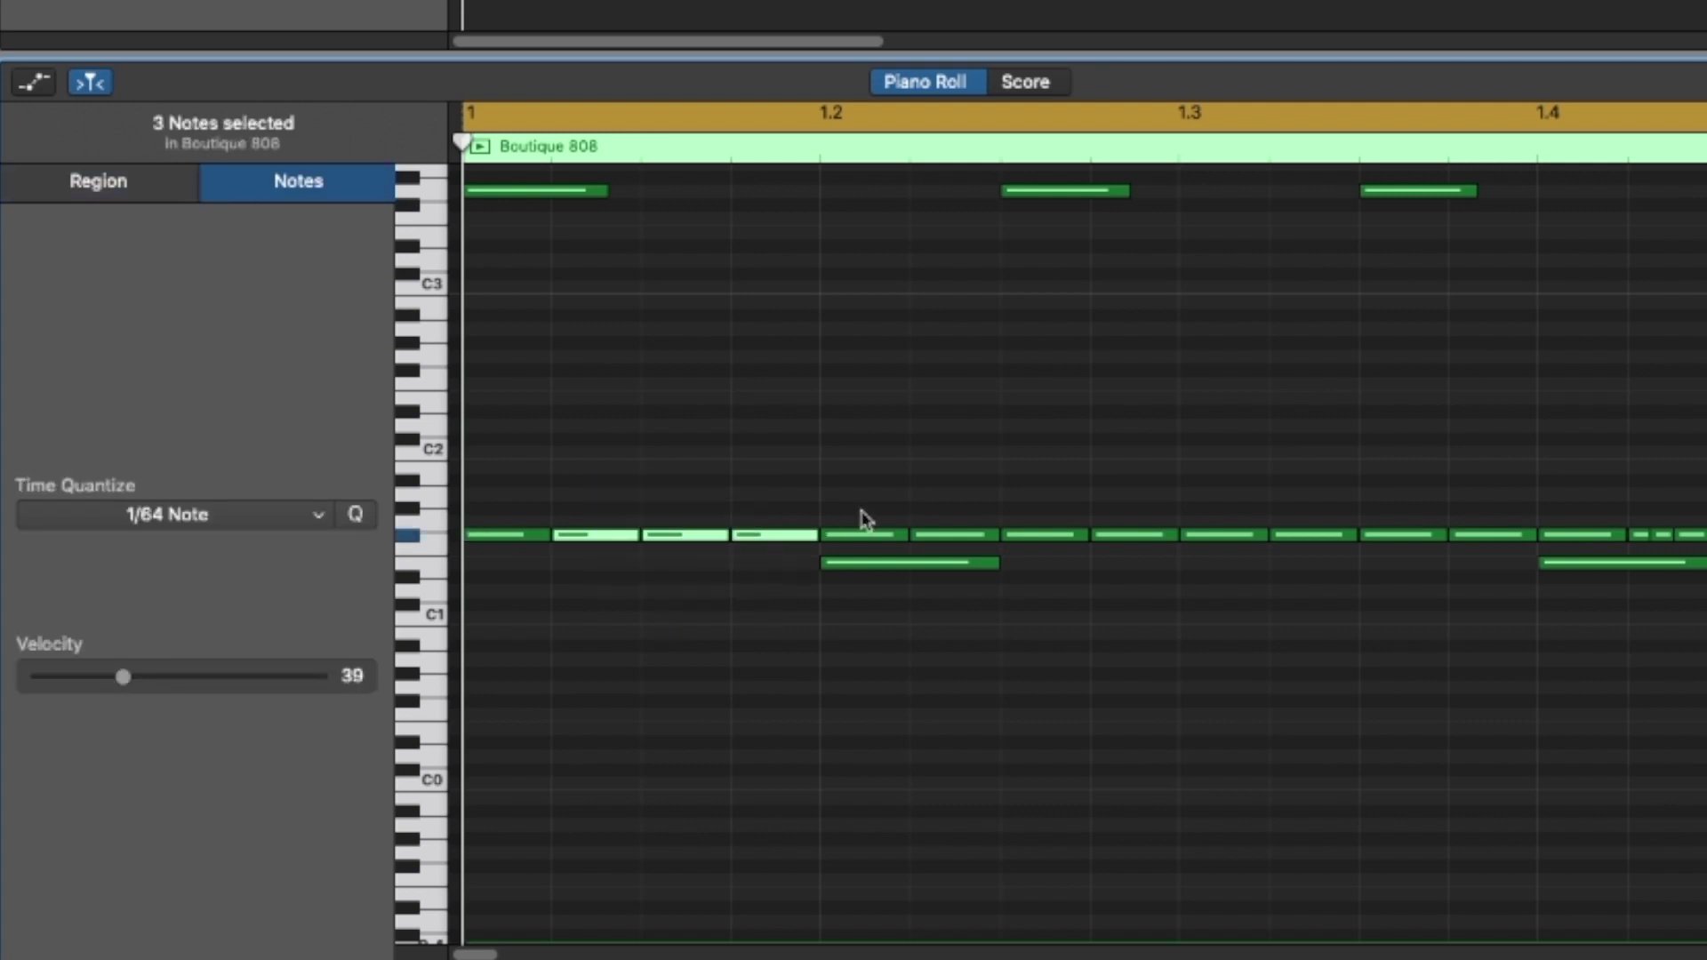
{"action": "left_click", "coordinate": [880, 545]}
{"action": "left_click", "coordinate": [880, 536]}
{"action": "left_click_drag", "start_coordinate": [984, 477], "coordinate": [1108, 534]}
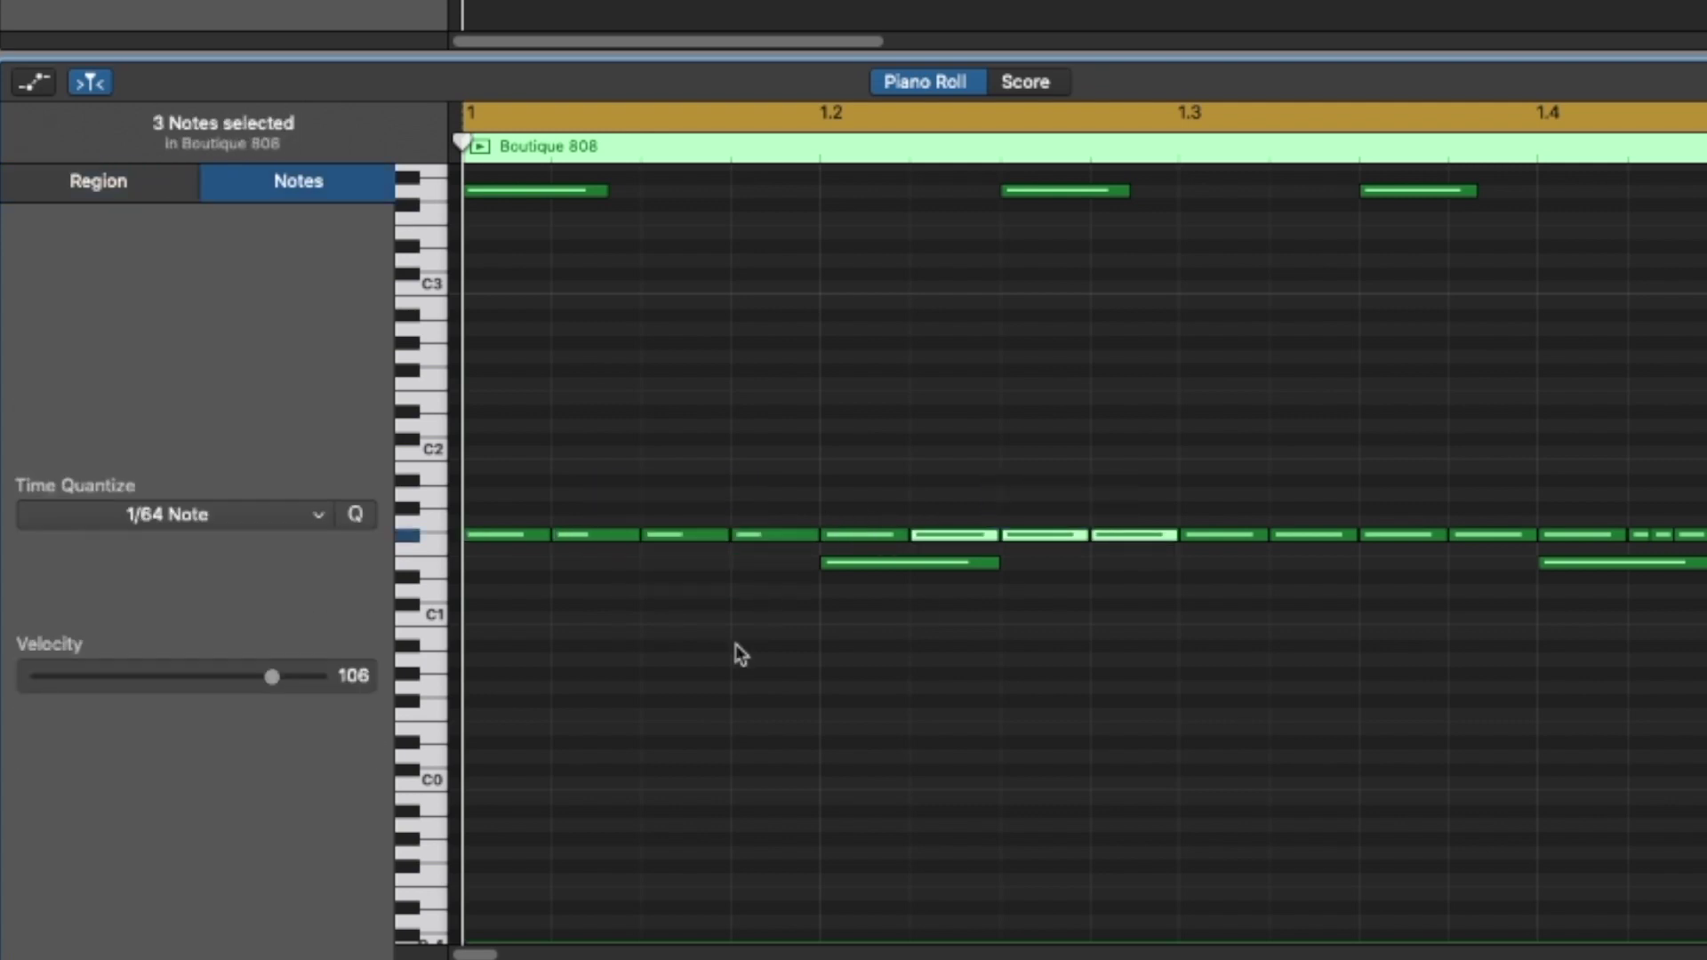
{"action": "left_click_drag", "start_coordinate": [240, 689], "coordinate": [132, 679]}
Set the velocity of the last F#1 note in bar 1 to 48.
{"action": "scroll", "coordinate": [1277, 640], "scroll_direction": "right", "scroll_amount": 5}
{"action": "left_click", "coordinate": [1277, 640]}
{"action": "left_click", "coordinate": [1225, 535]}
{"action": "left_click", "coordinate": [1321, 537]}
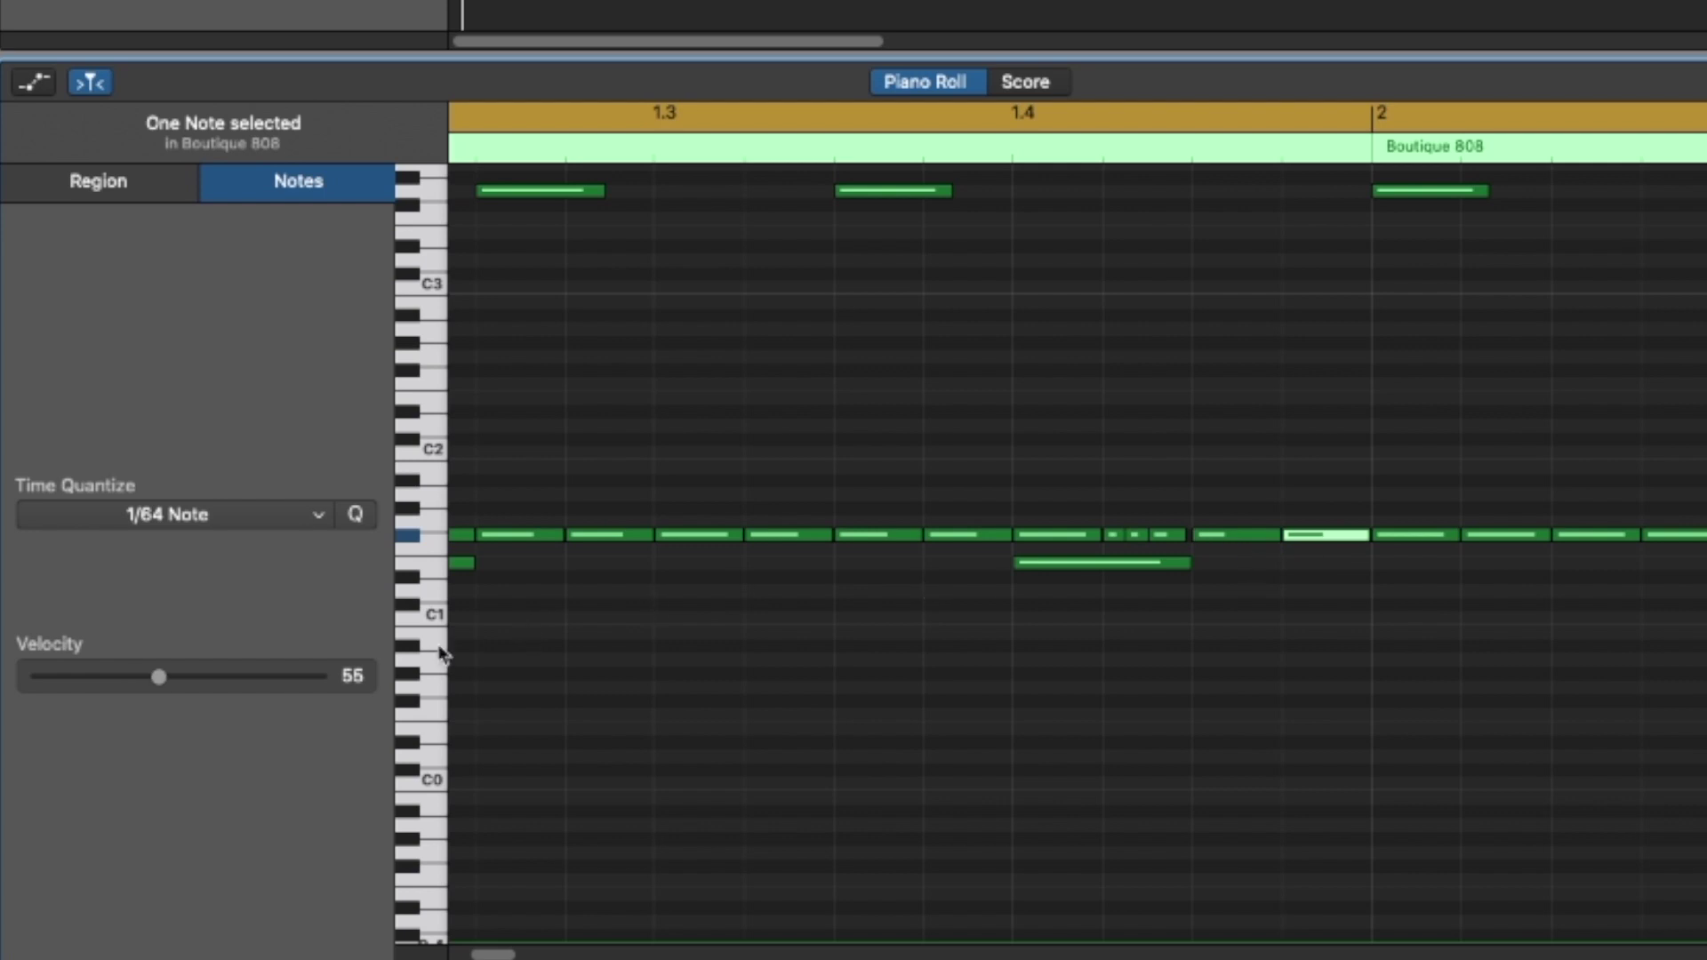
{"action": "left_click_drag", "start_coordinate": [160, 678], "coordinate": [142, 677]}
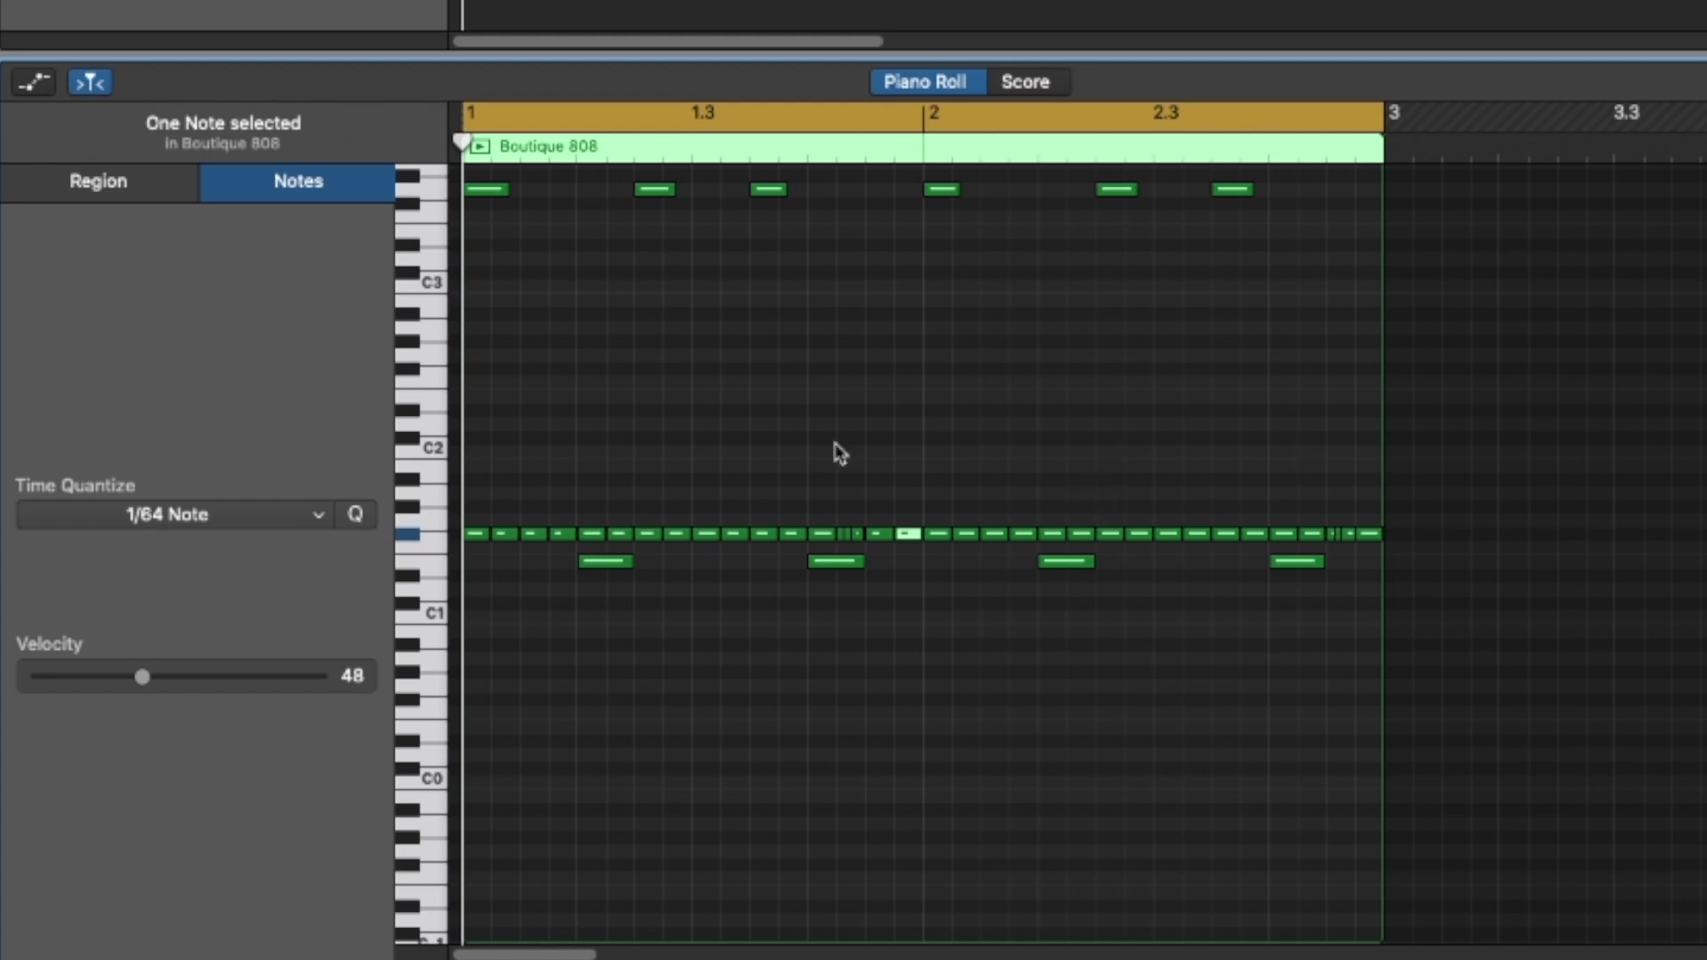
Play the two-bar pattern to hear the varied hi-hat velocities, and look over the notes in the piano roll.
{"action": "key", "text": "space"}
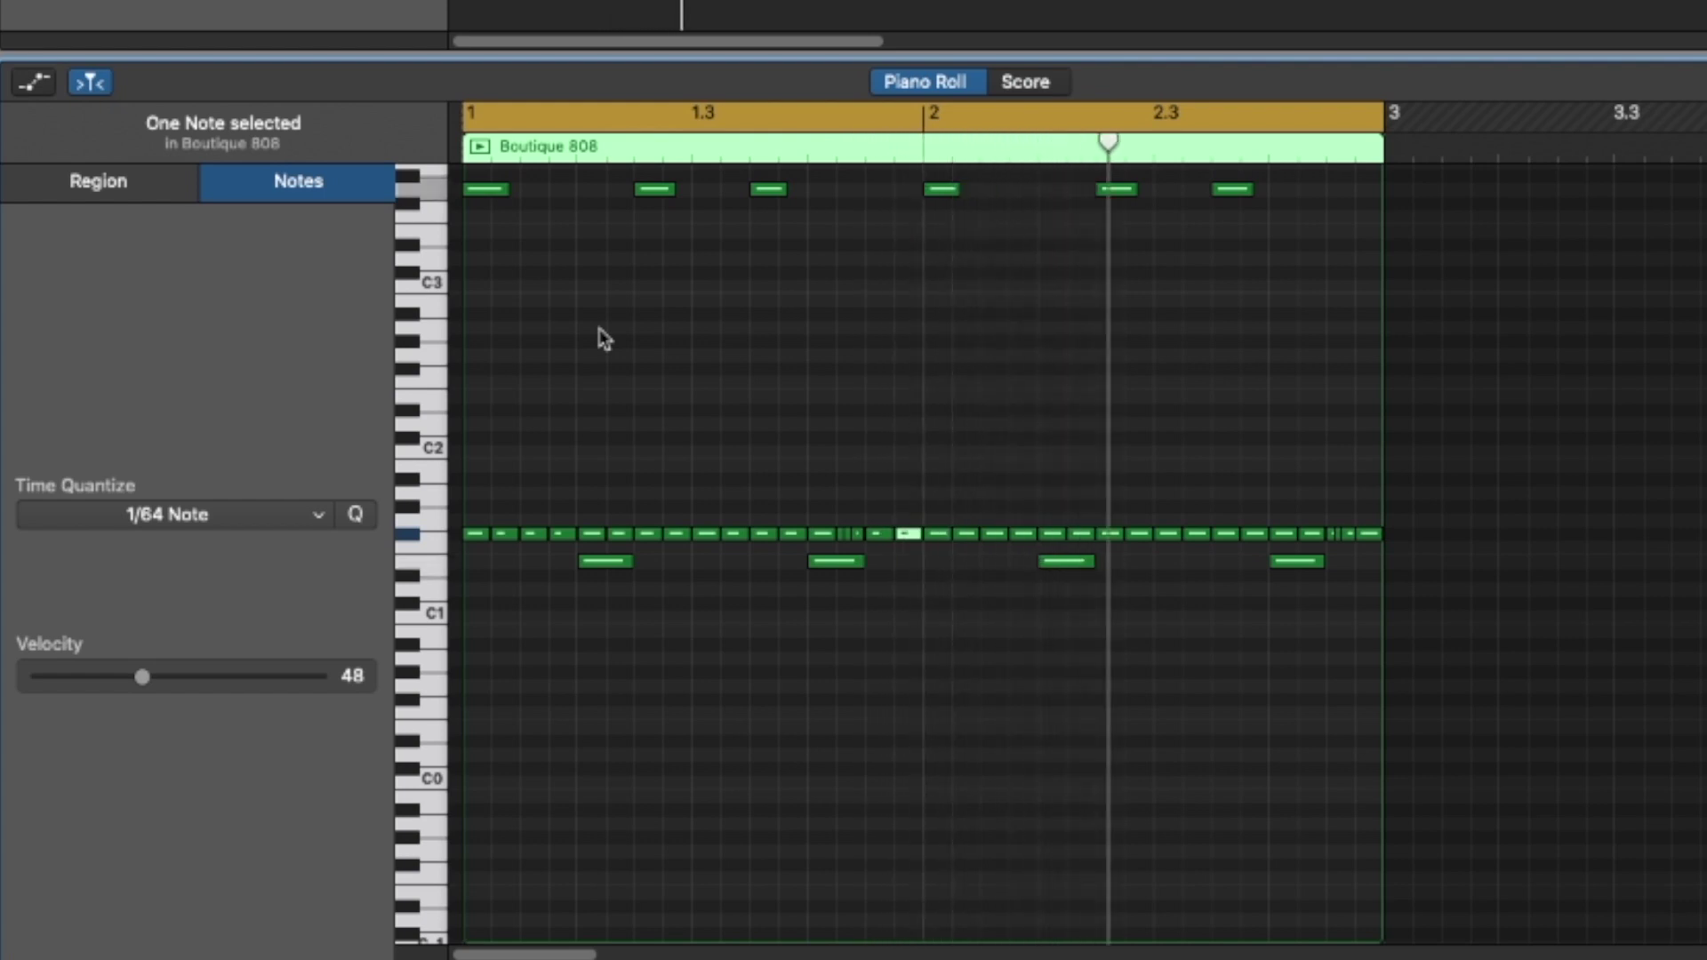
{"action": "scroll", "coordinate": [604, 339], "scroll_direction": "left", "scroll_amount": 5}
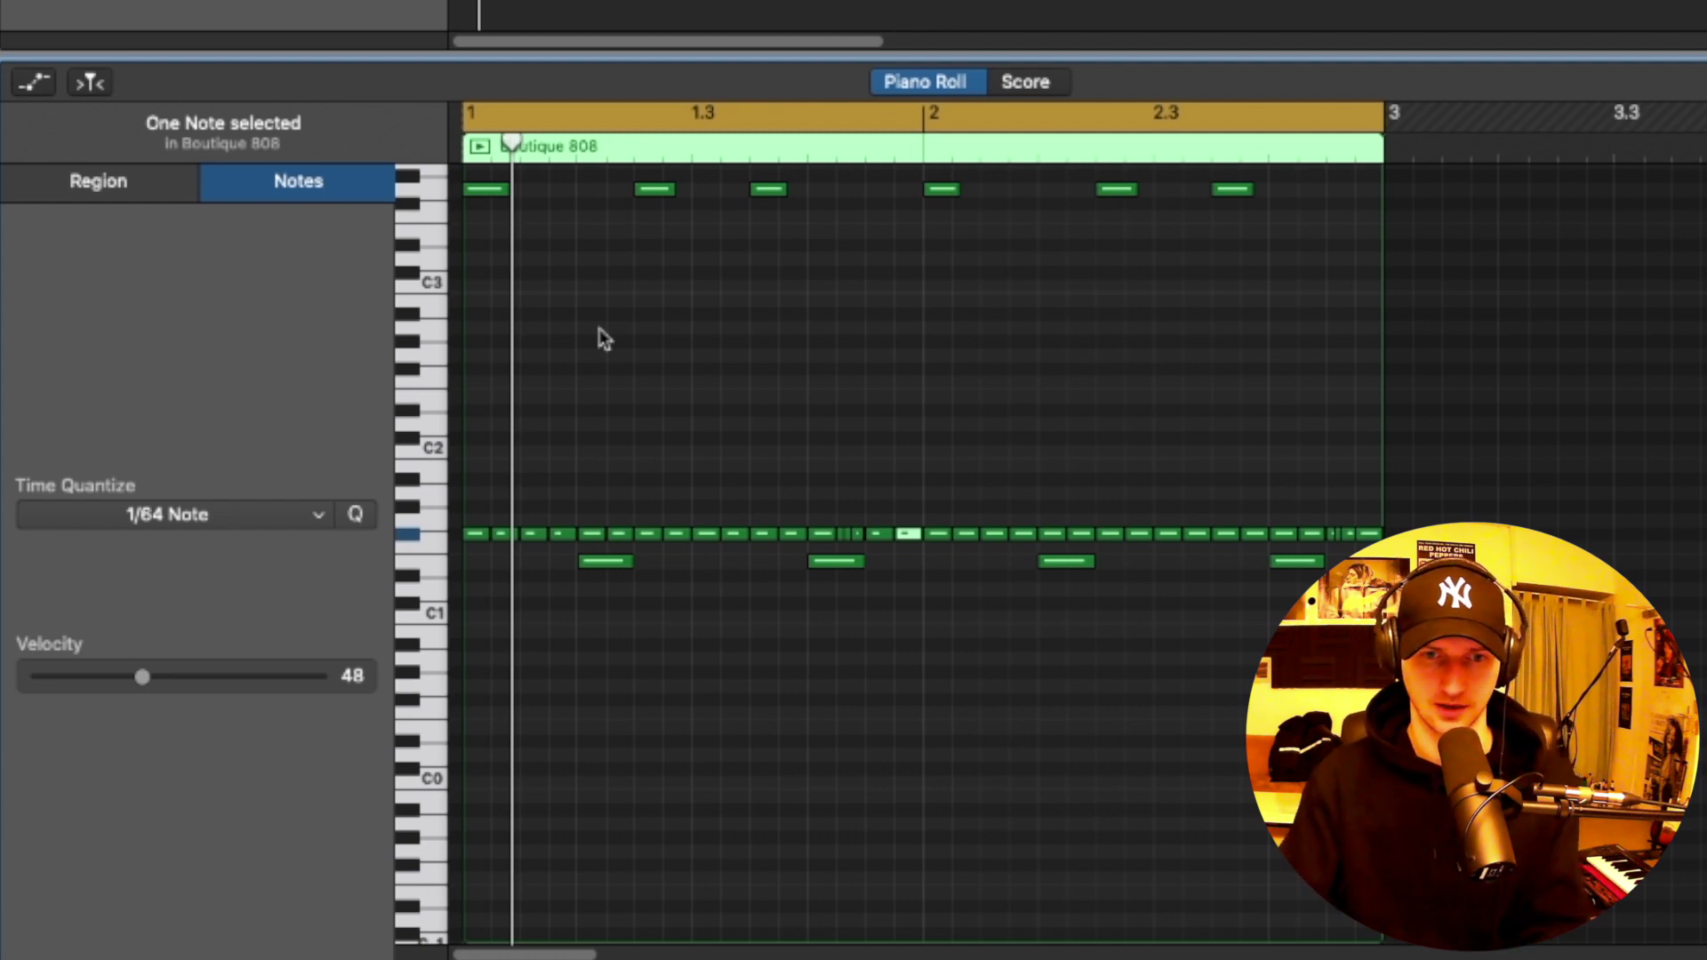
{"action": "scroll", "coordinate": [662, 366], "scroll_direction": "up", "scroll_amount": 3}
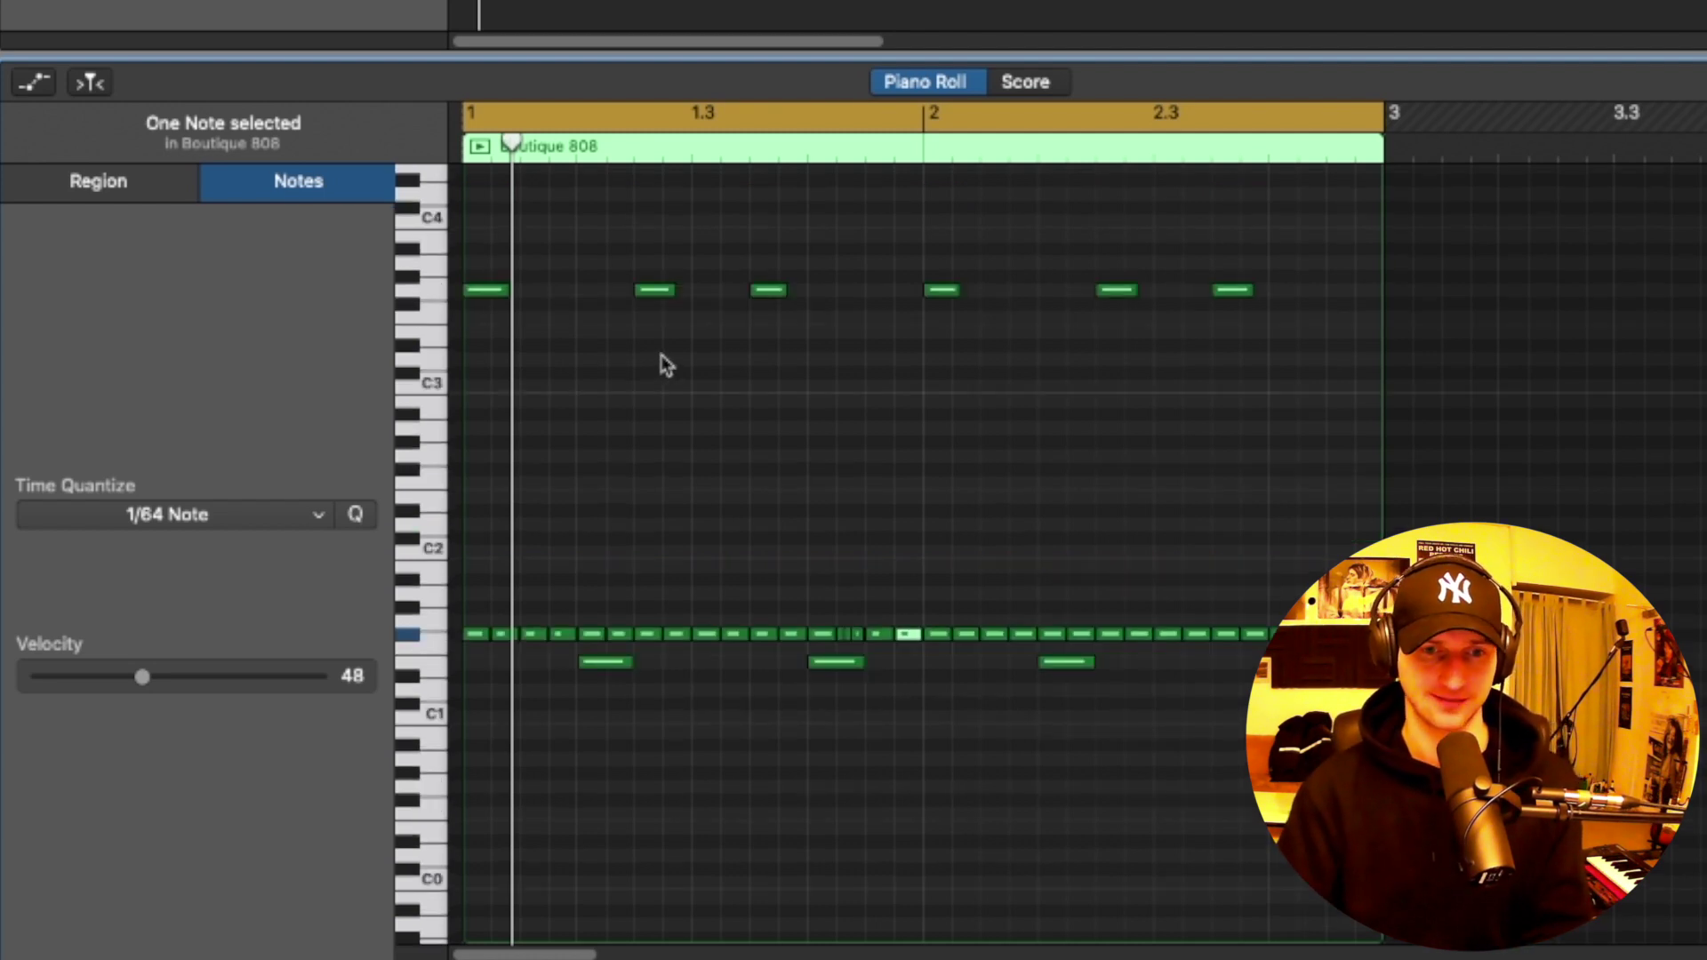
{"action": "scroll", "coordinate": [569, 631], "scroll_direction": "down", "scroll_amount": 4}
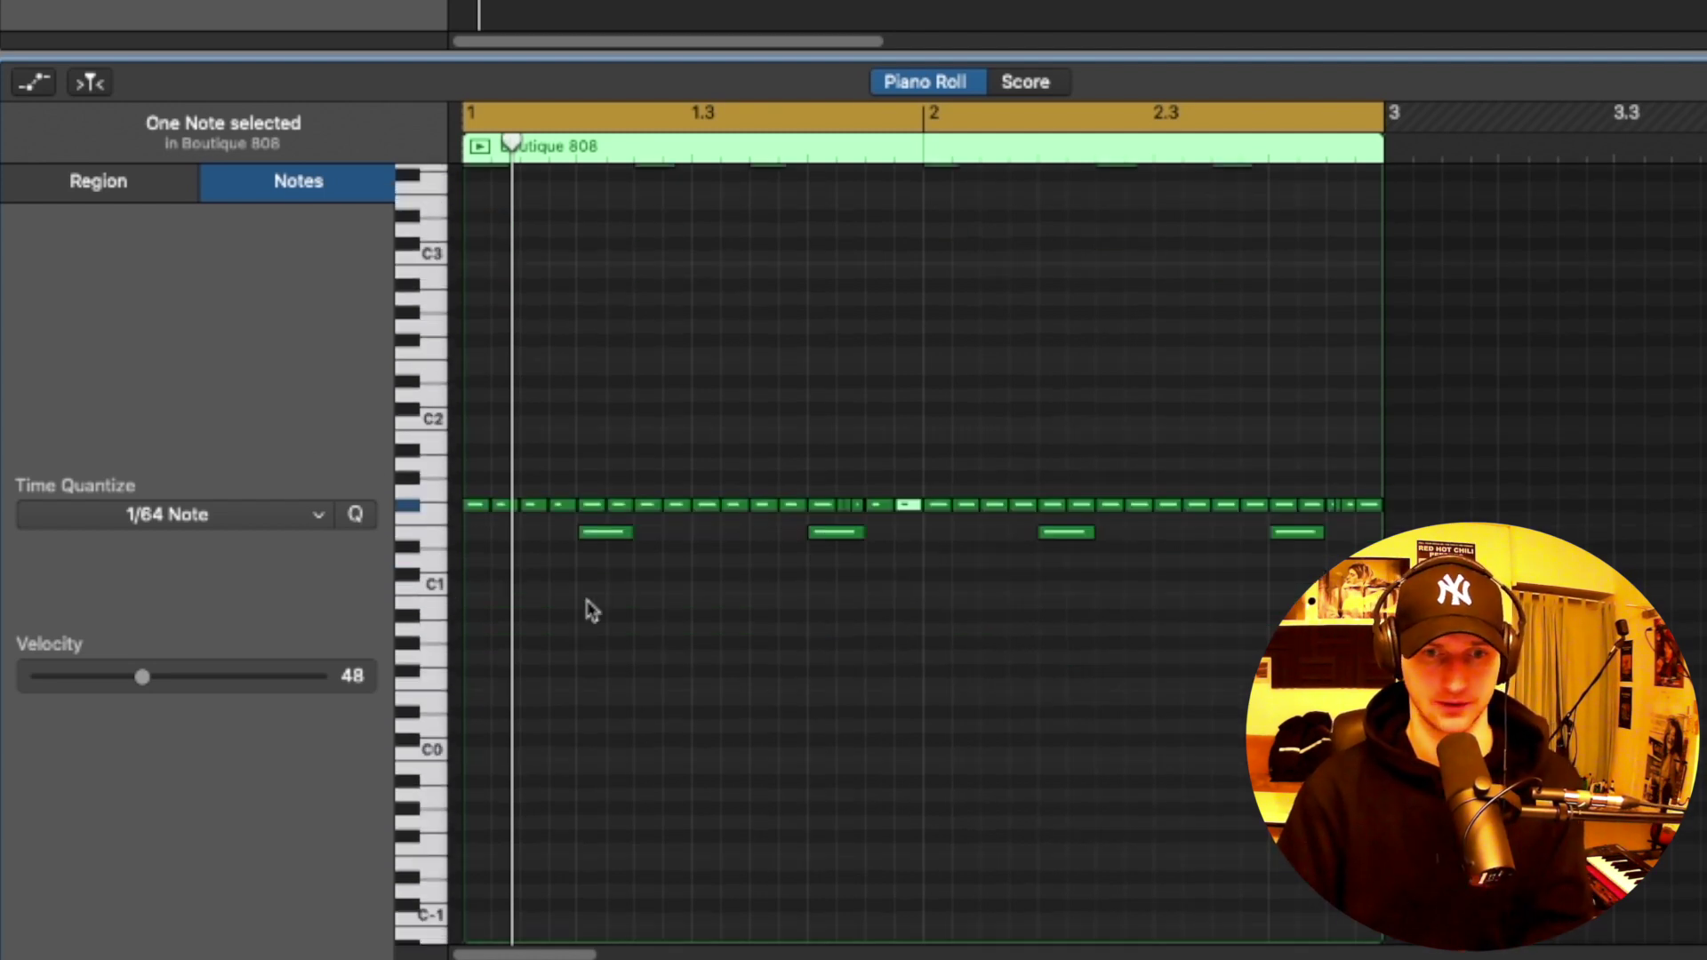
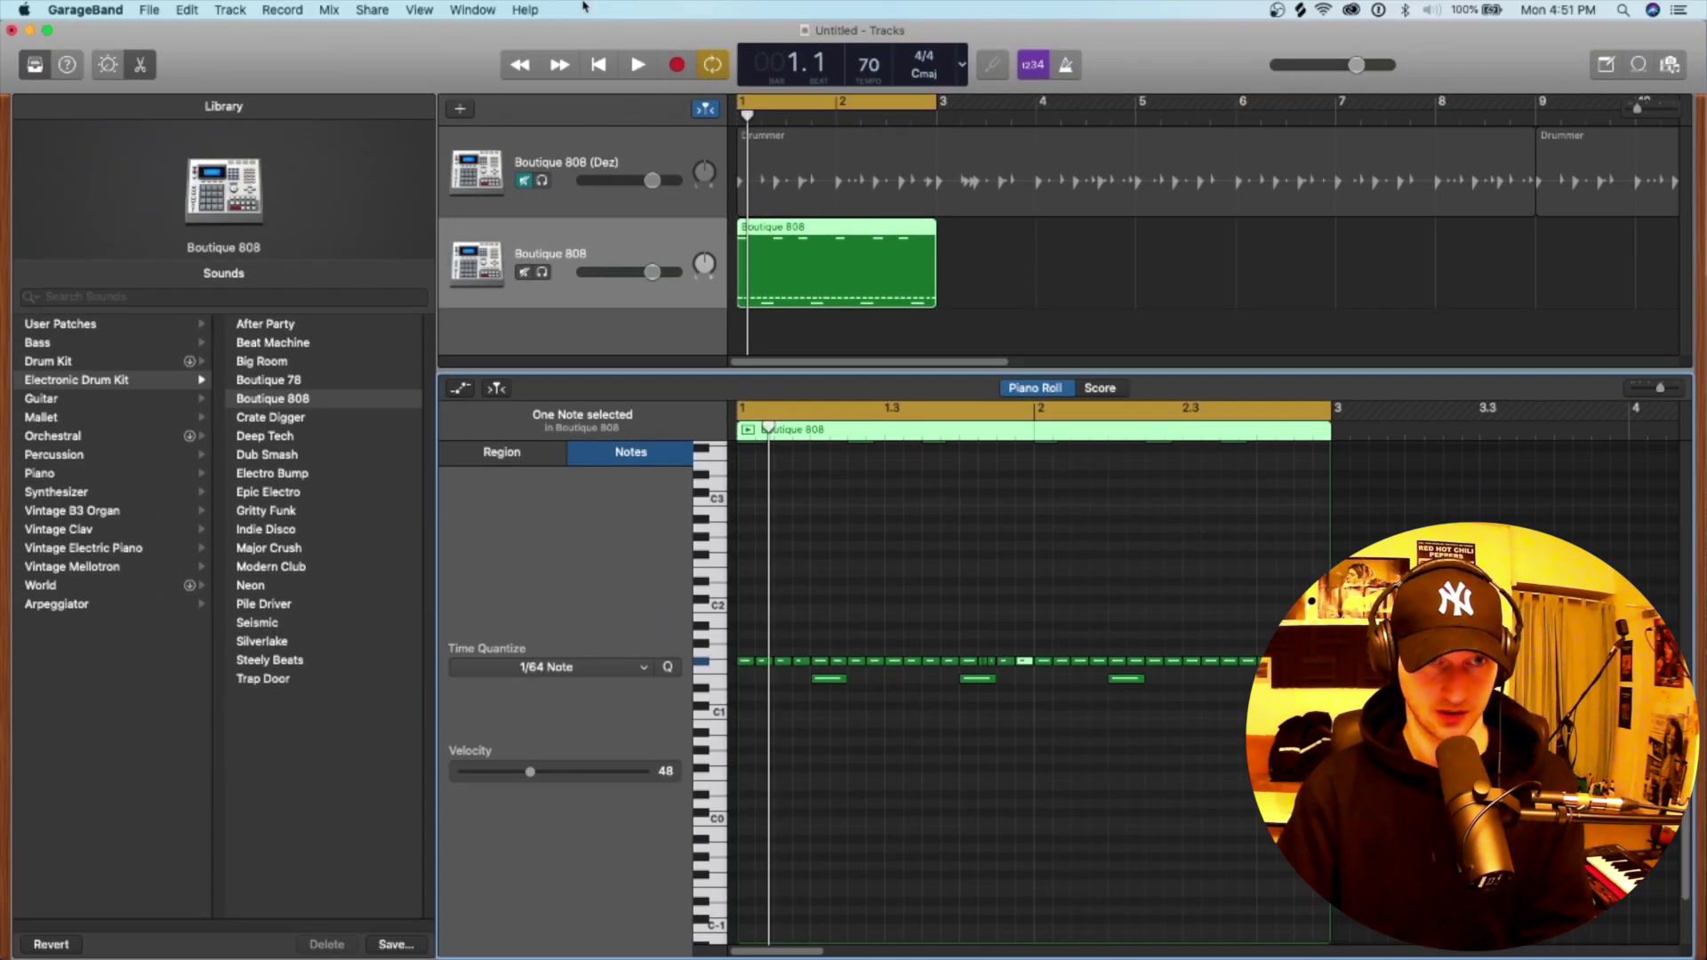
Show Musical Typing for the Boutique 808 track, and move its window clear of the notes.
{"action": "left_click", "coordinate": [471, 9]}
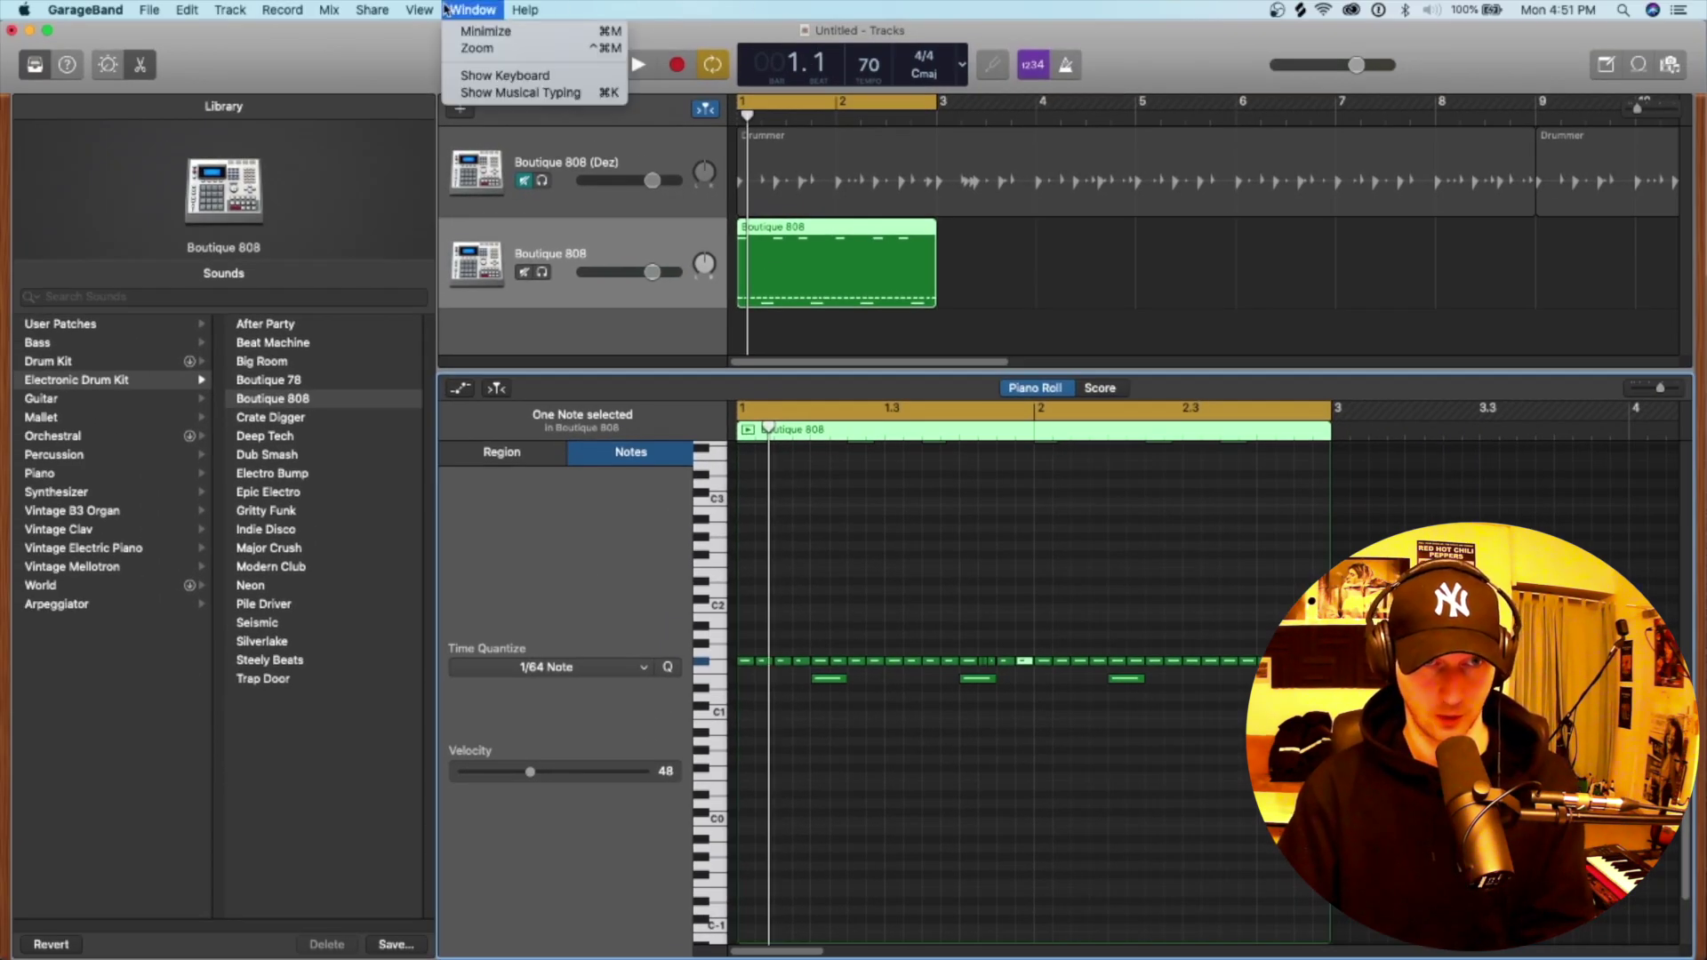
{"action": "left_click", "coordinate": [513, 92]}
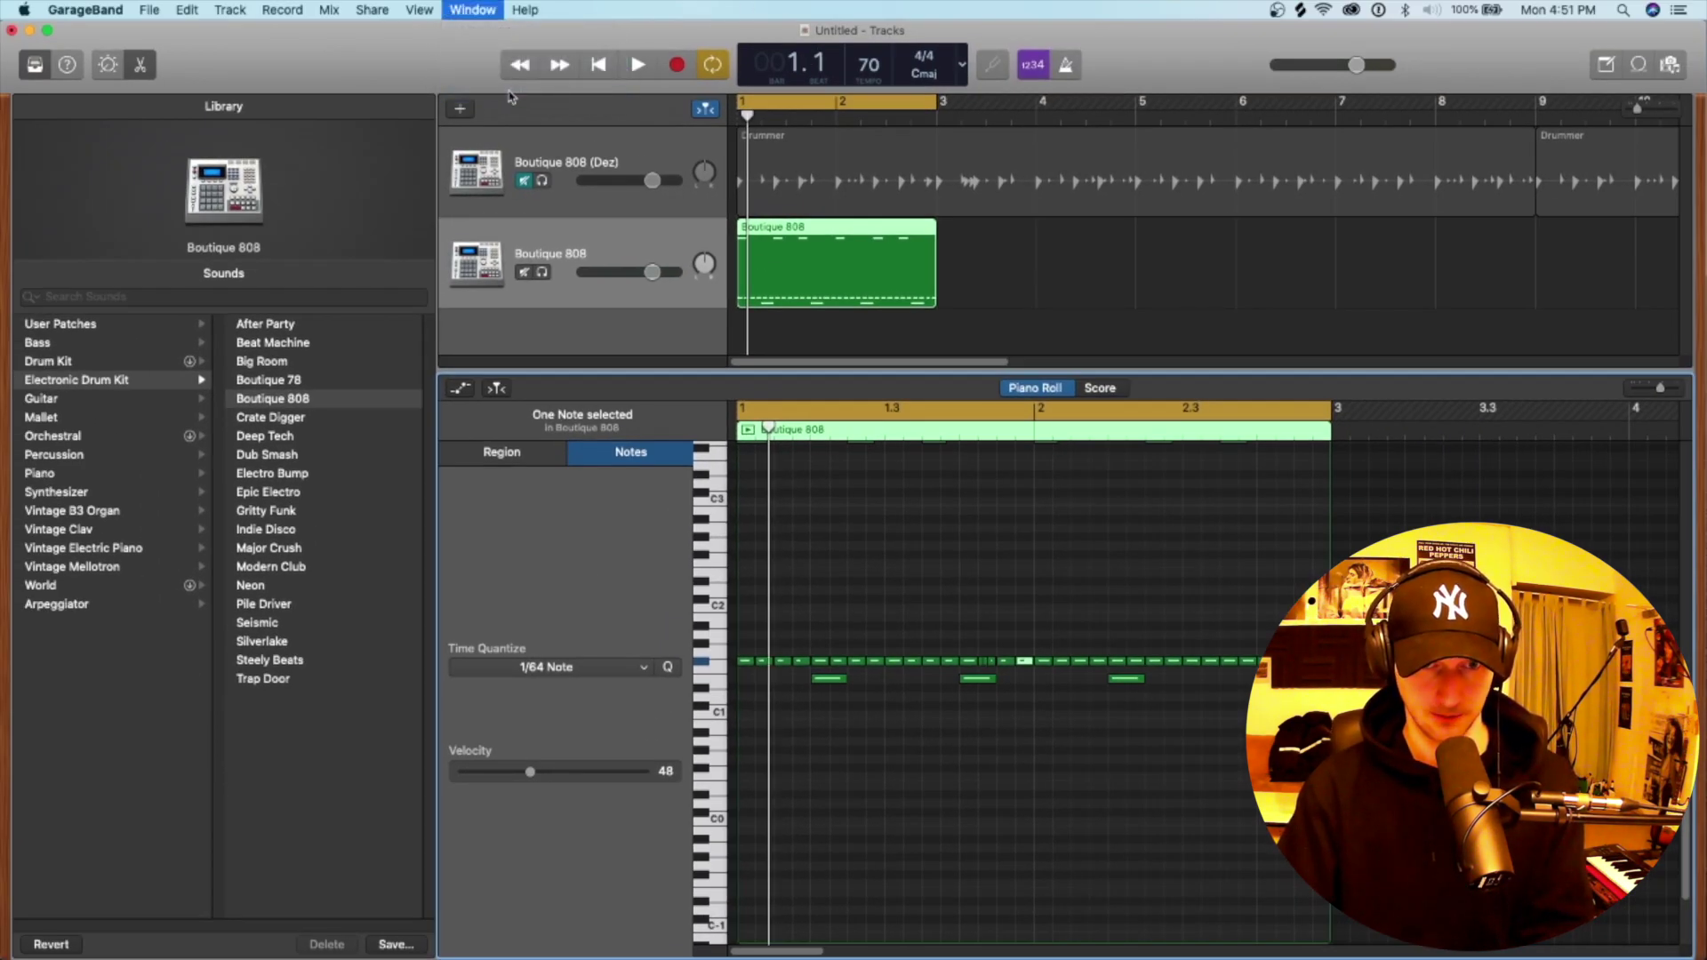
{"action": "left_click_drag", "start_coordinate": [1043, 414], "coordinate": [774, 381]}
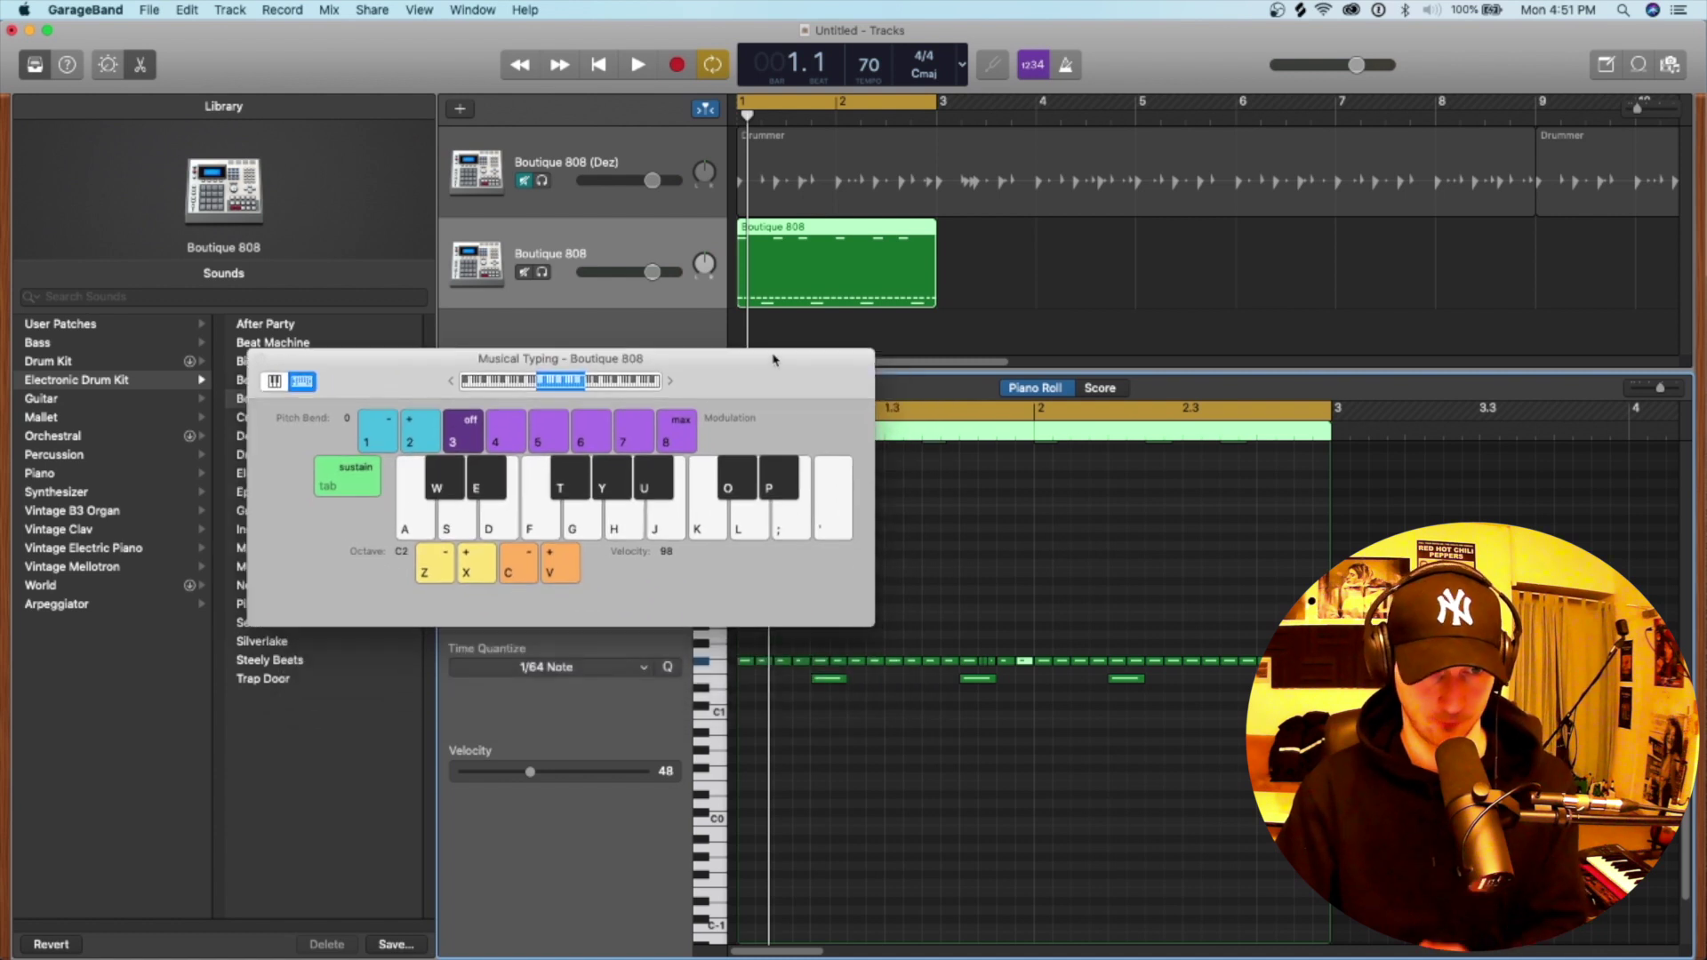
Audition several Boutique 808 drum sounds on the Musical Typing keyboard in octave C2.
{"action": "left_click", "coordinate": [697, 528]}
{"action": "left_click", "coordinate": [538, 532]}
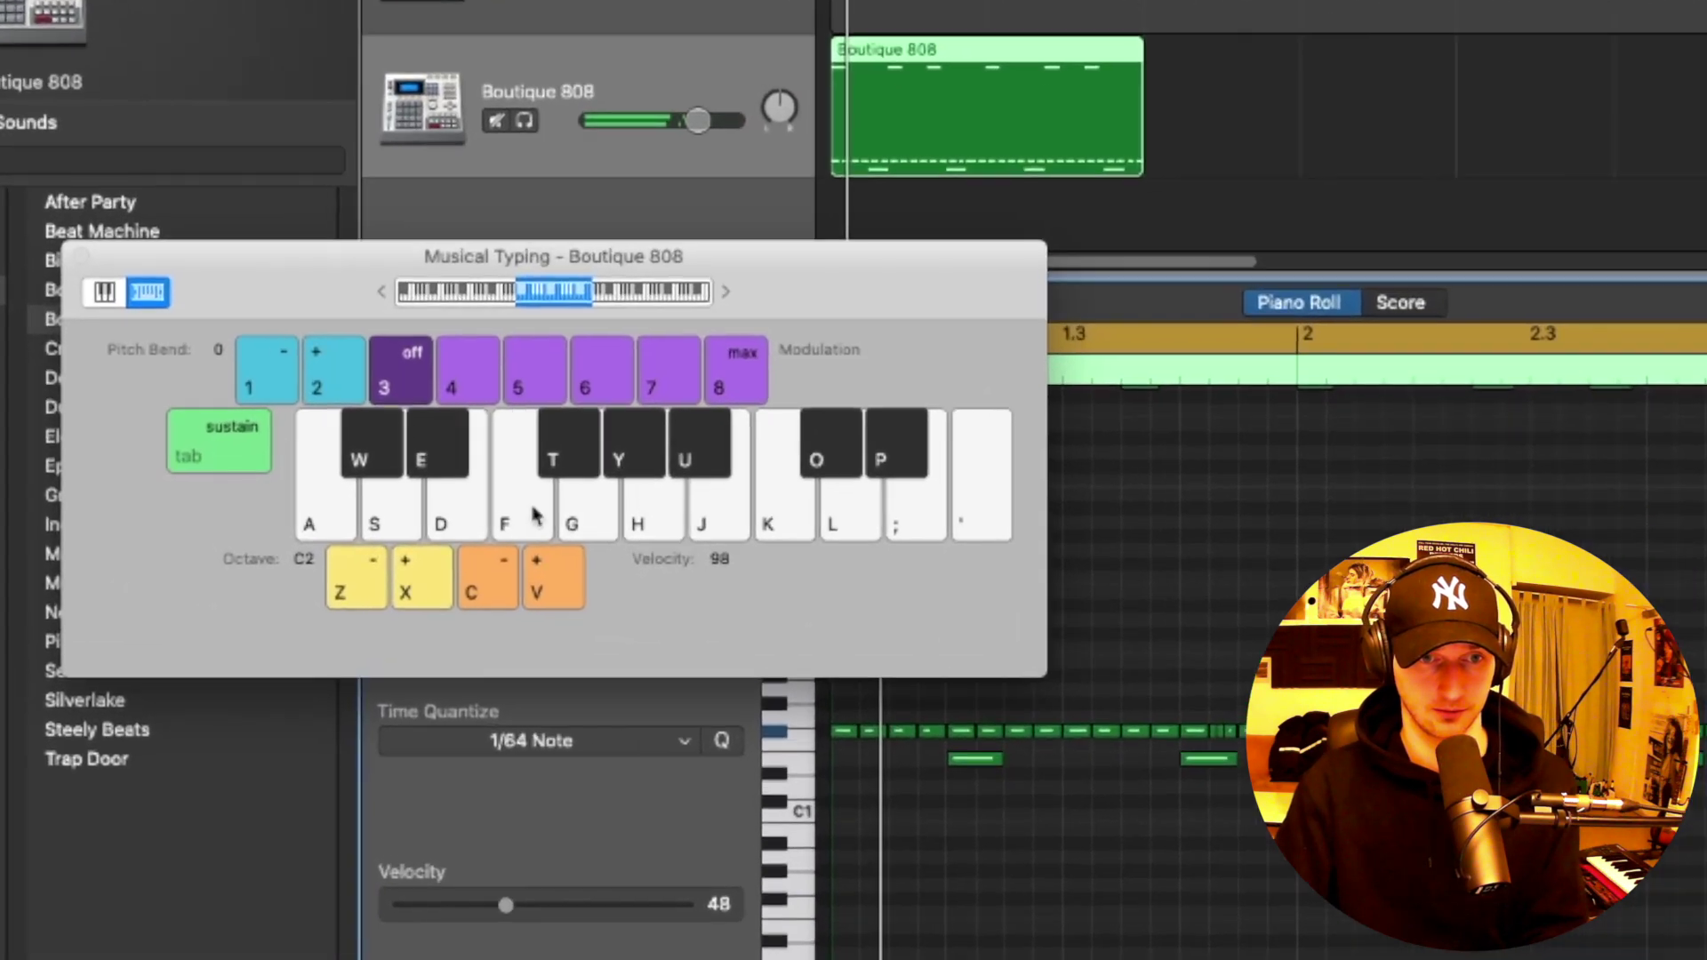
{"action": "left_click", "coordinate": [582, 511]}
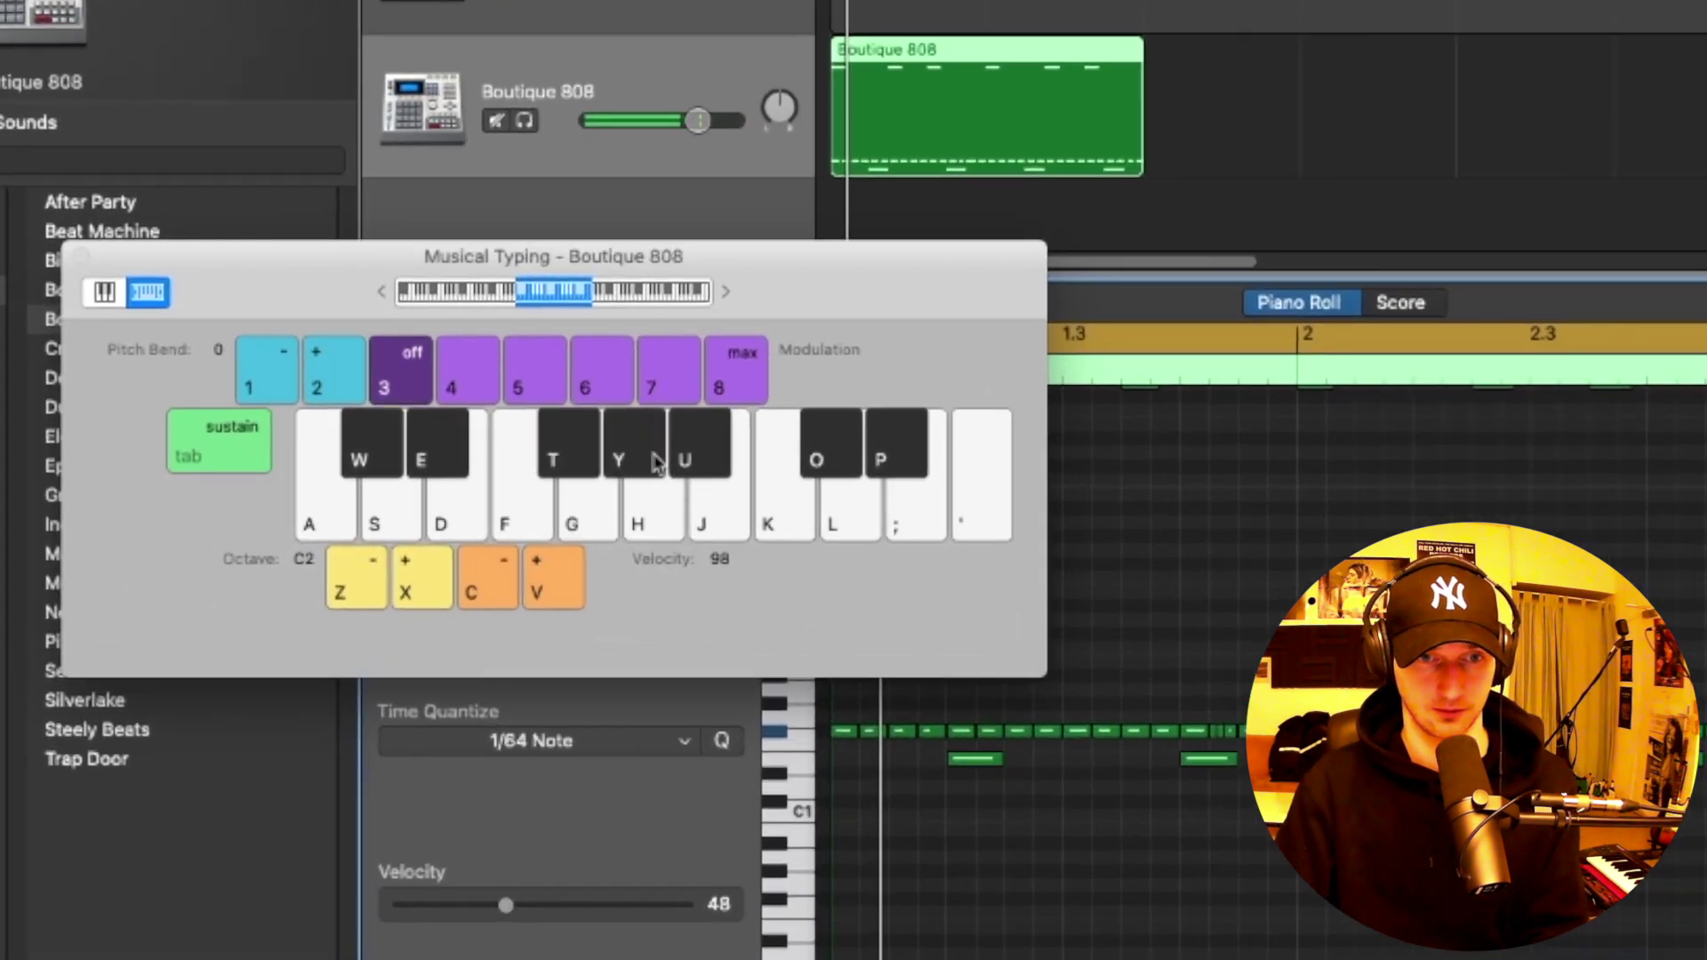
{"action": "left_click", "coordinate": [795, 533]}
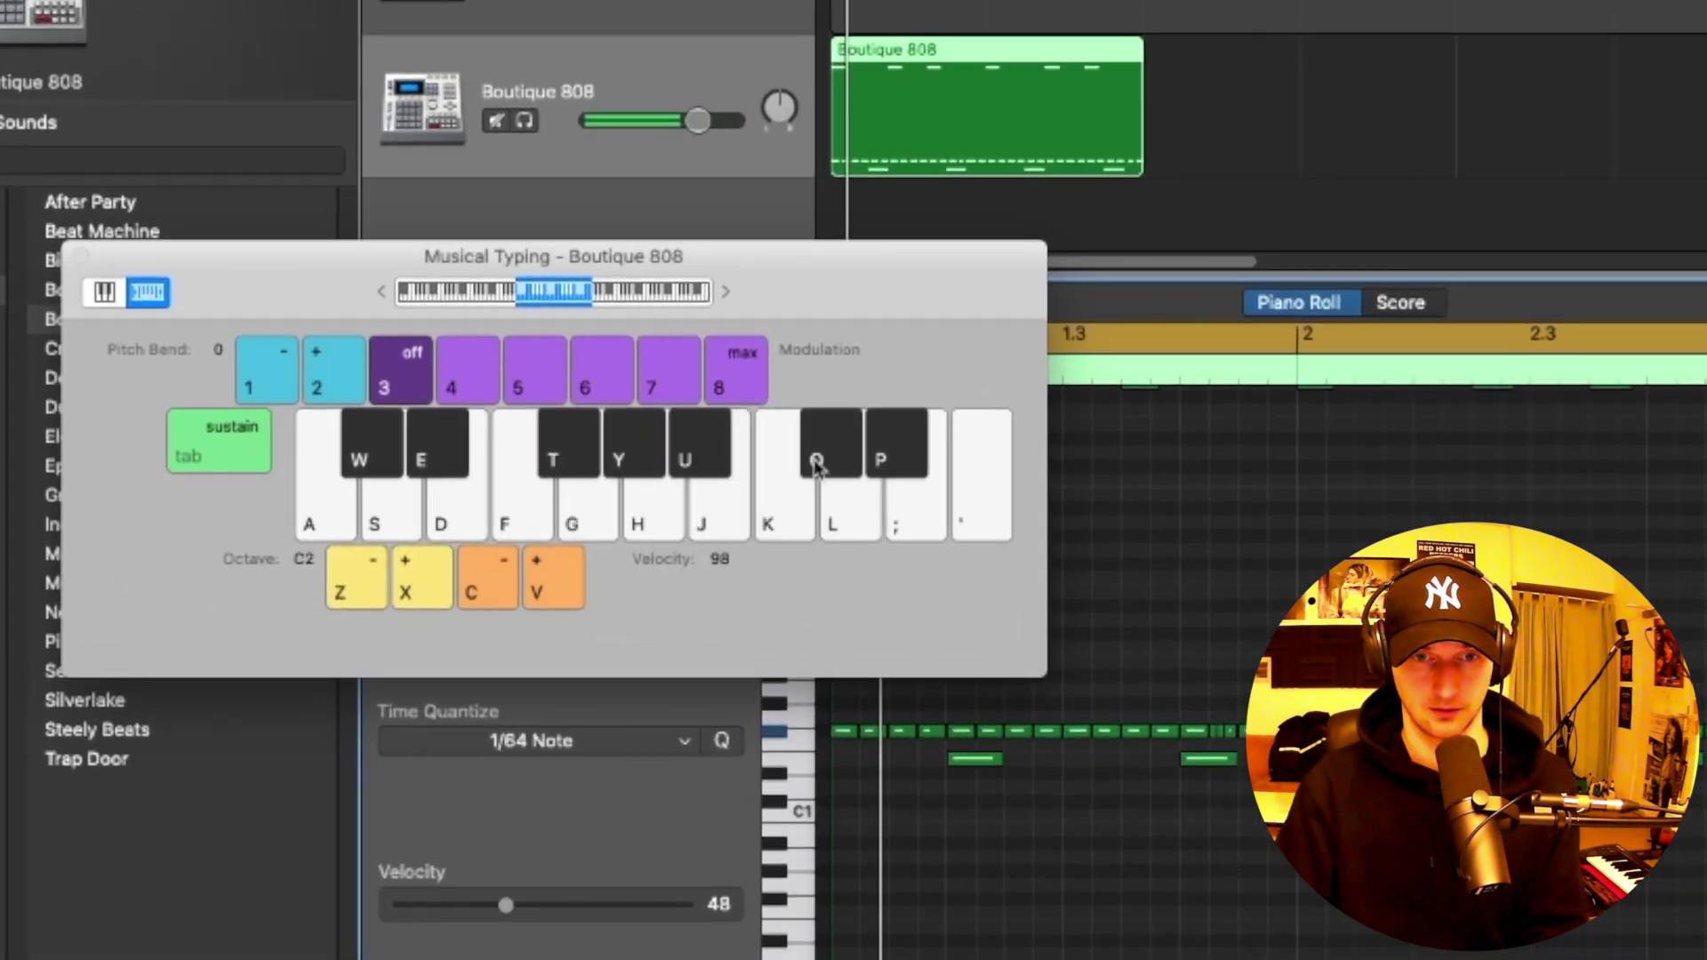
{"action": "left_click", "coordinate": [915, 507]}
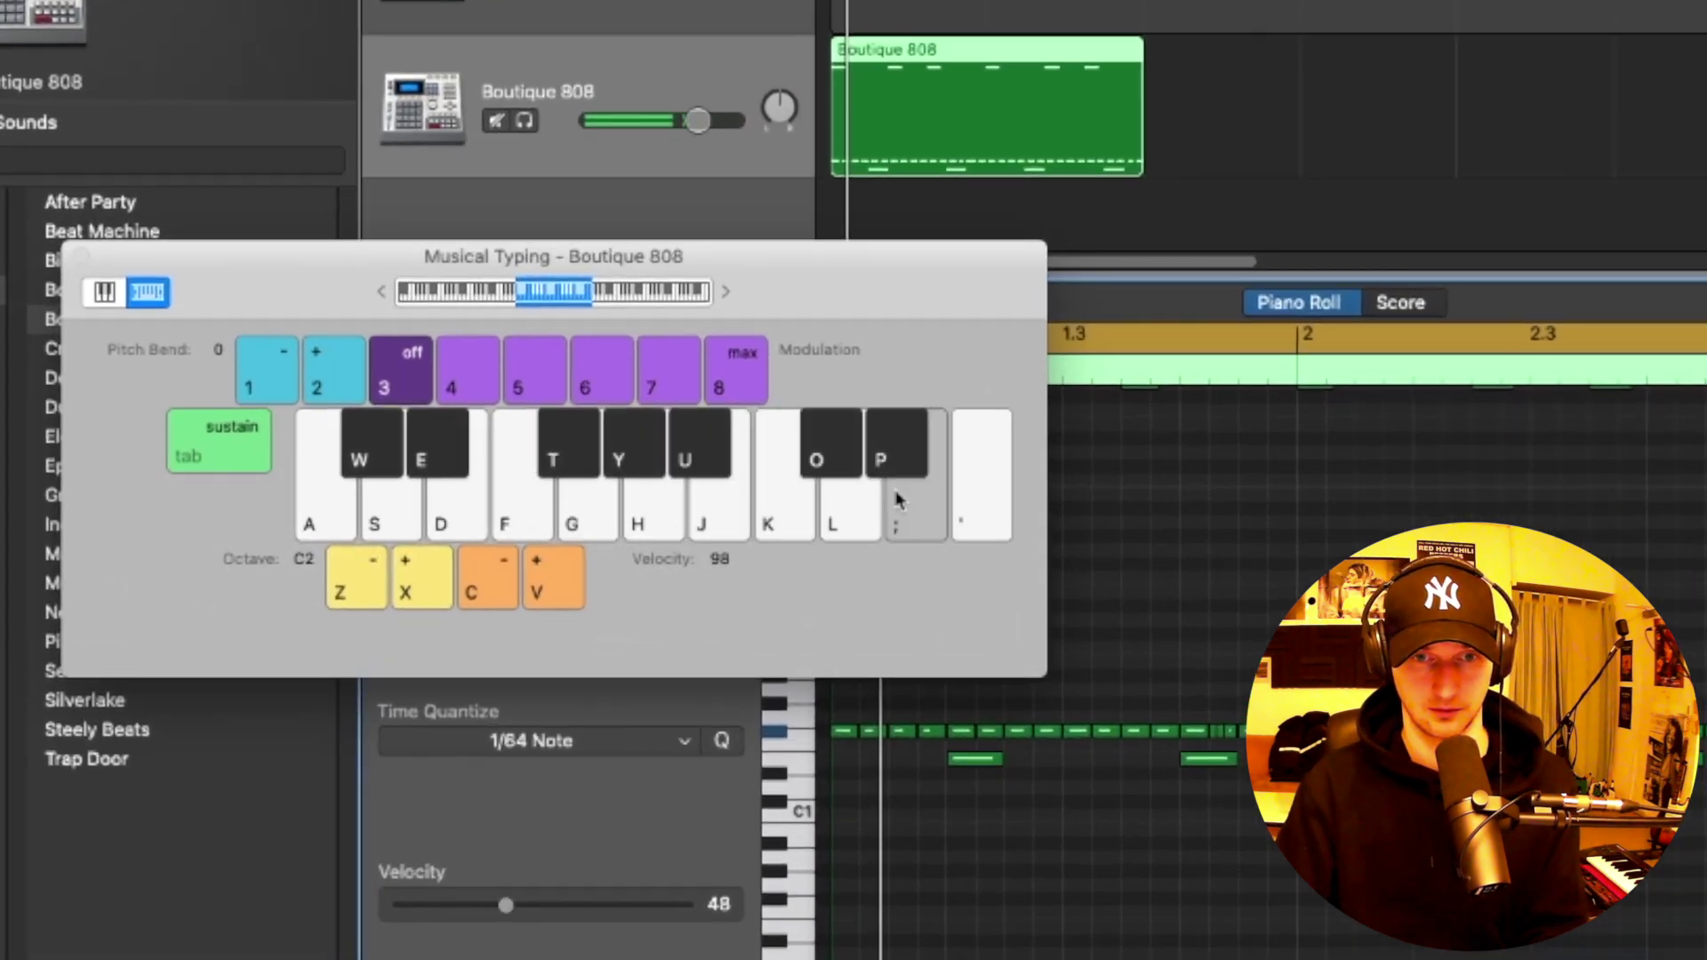
Lower the Musical Typing octave to C1, and audition its first few drum sounds up to D#1.
{"action": "left_click", "coordinate": [357, 583]}
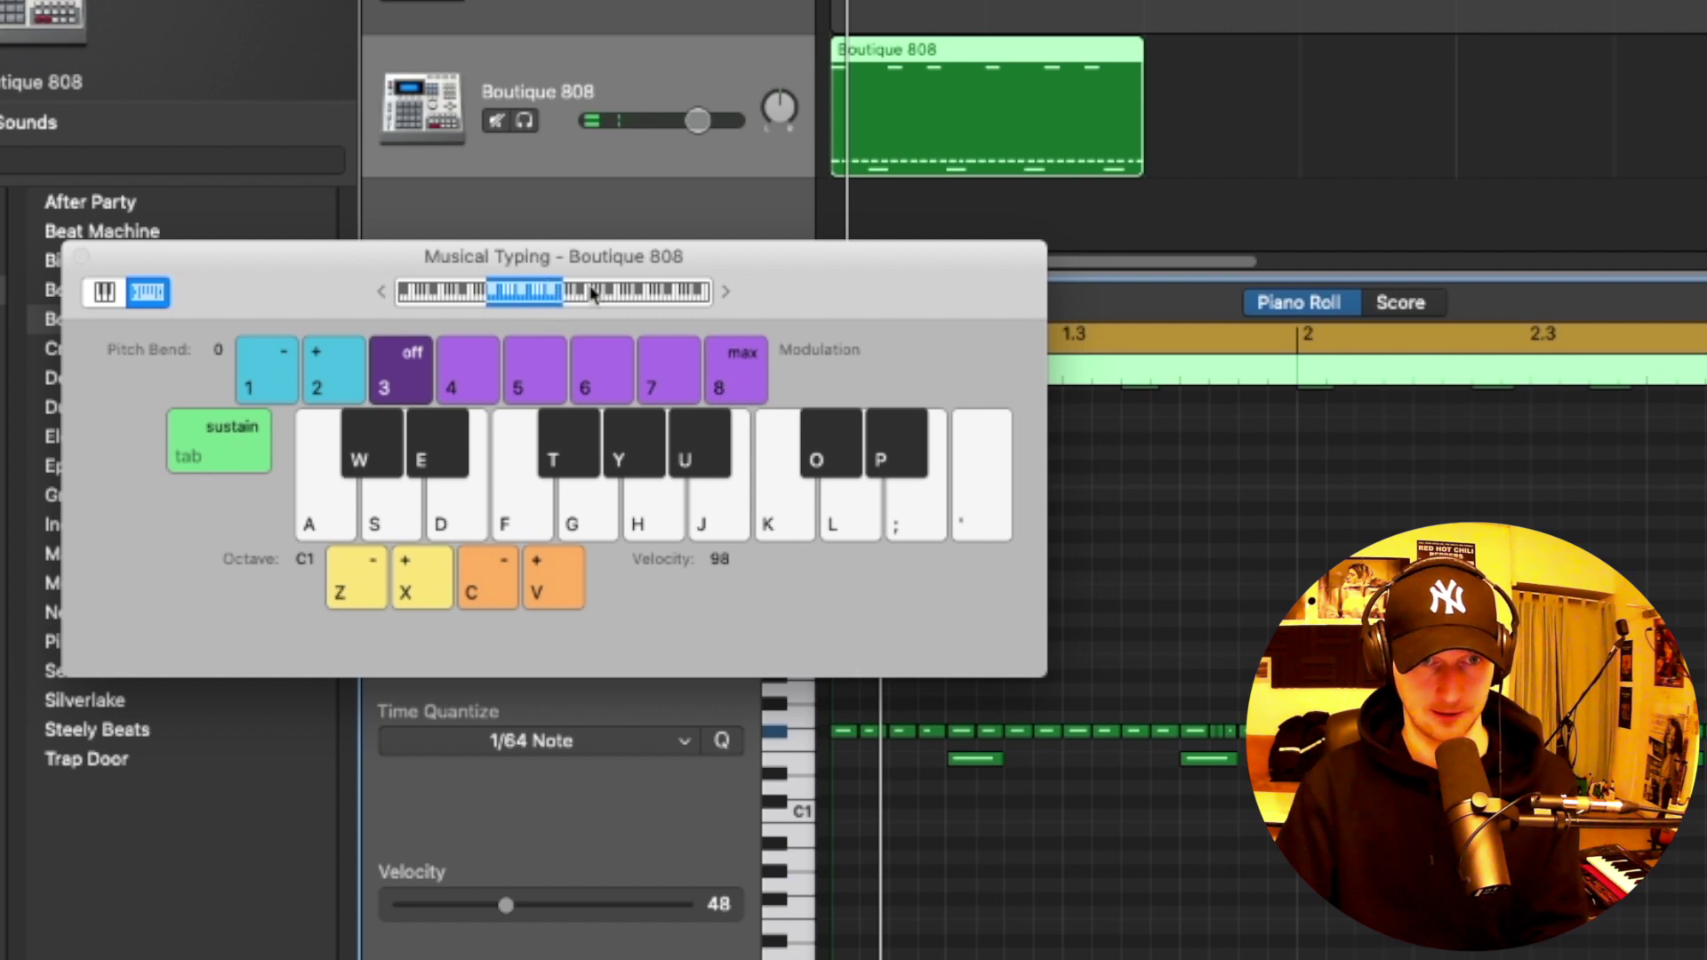
{"action": "key", "text": "x"}
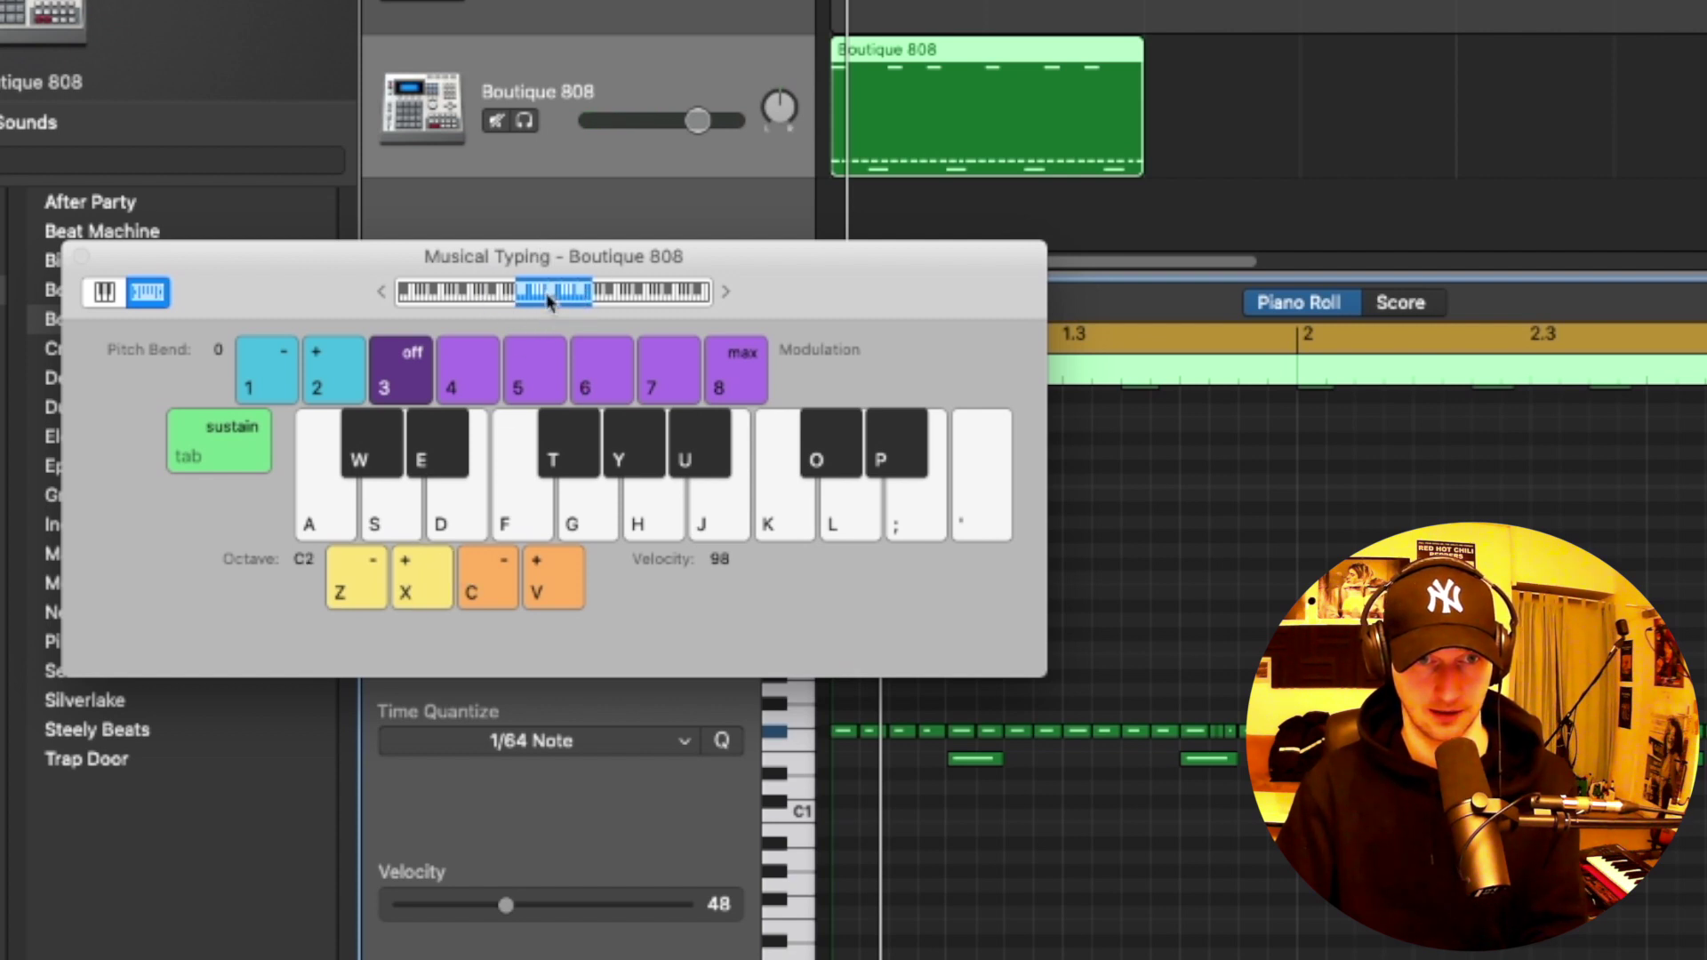
{"action": "left_click", "coordinate": [338, 602]}
{"action": "left_click", "coordinate": [381, 440]}
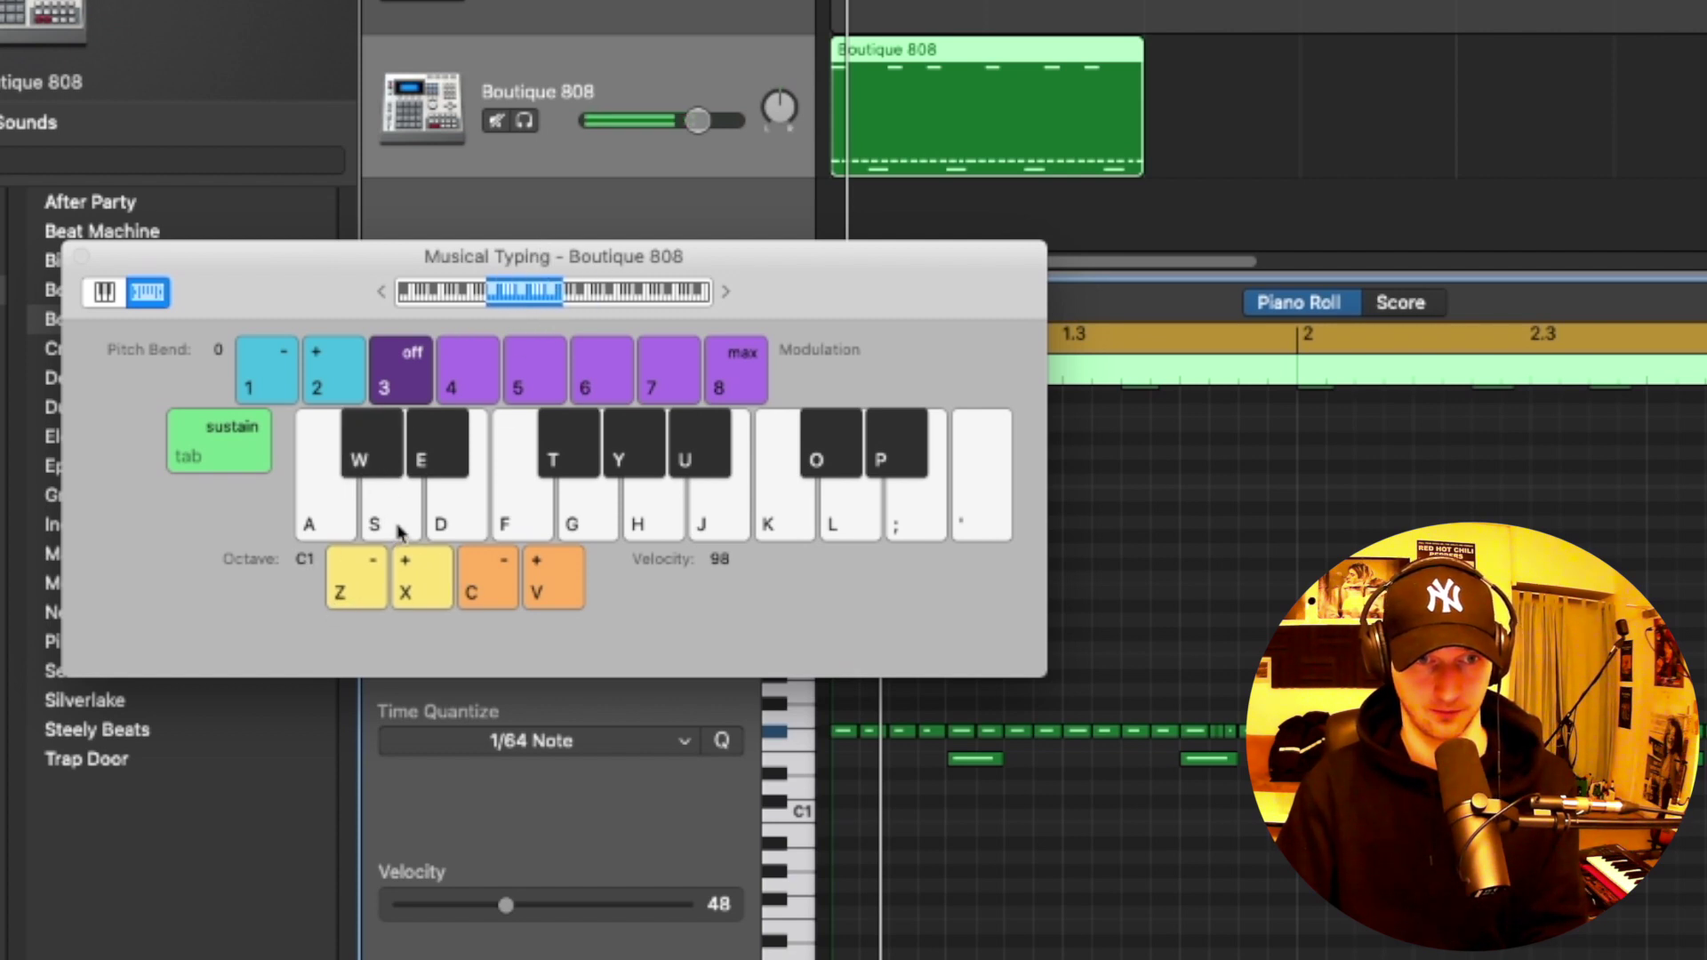
{"action": "left_click", "coordinate": [455, 503]}
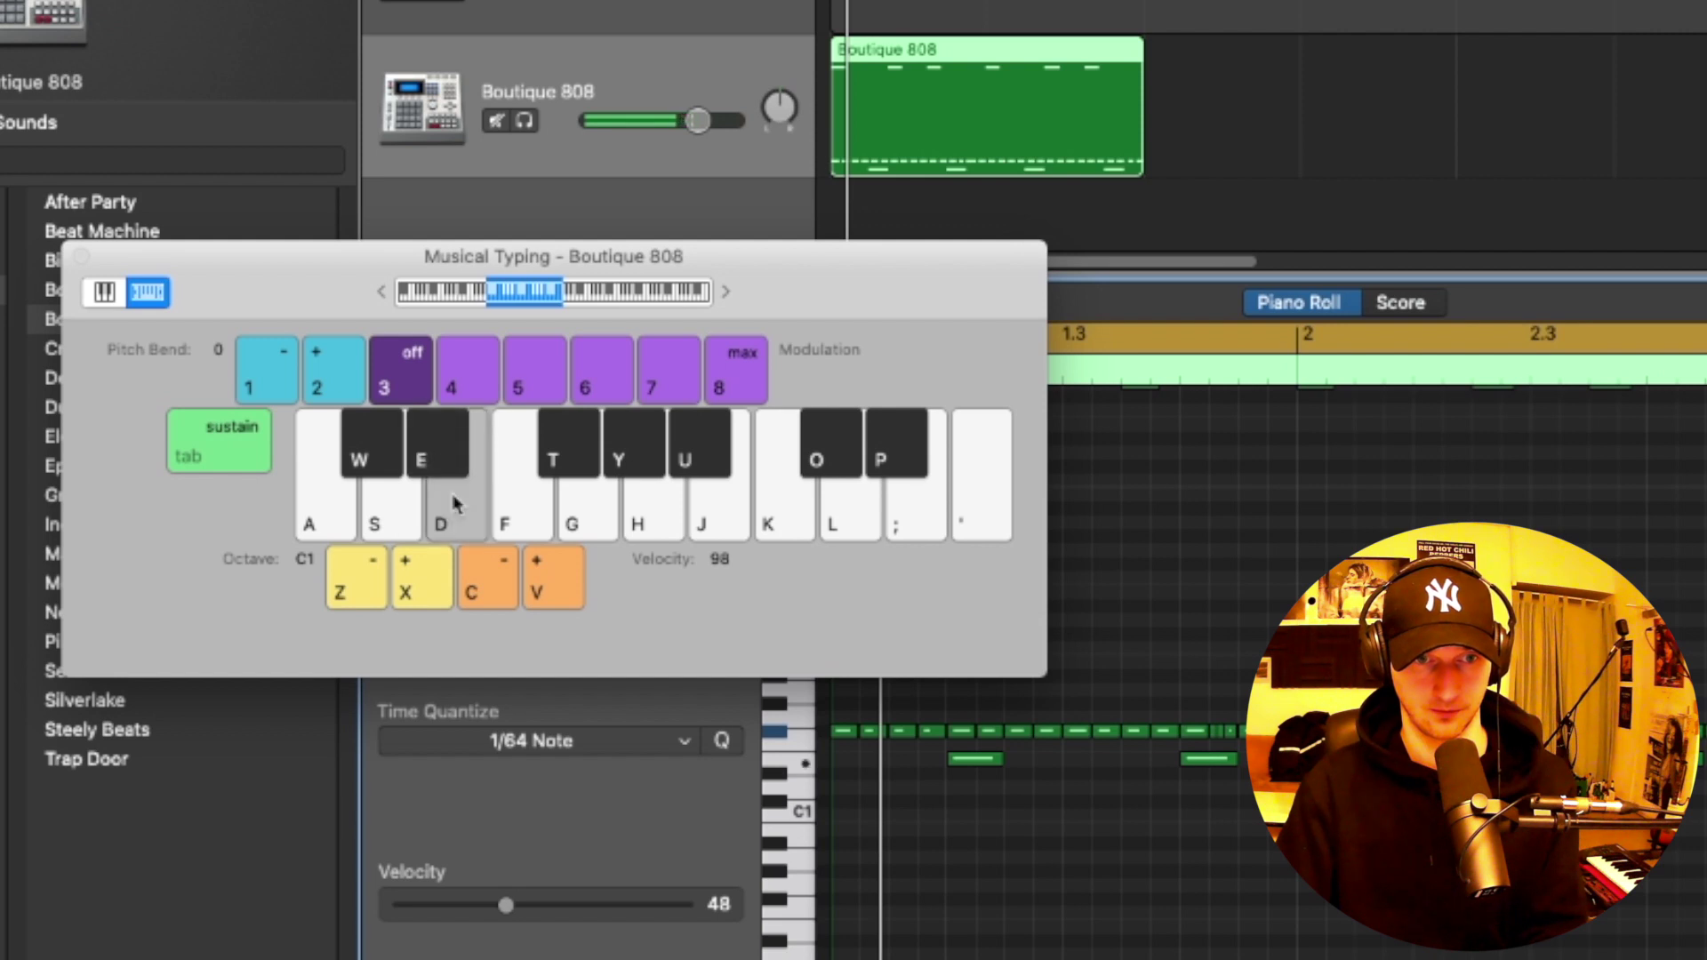
{"action": "left_click", "coordinate": [444, 449]}
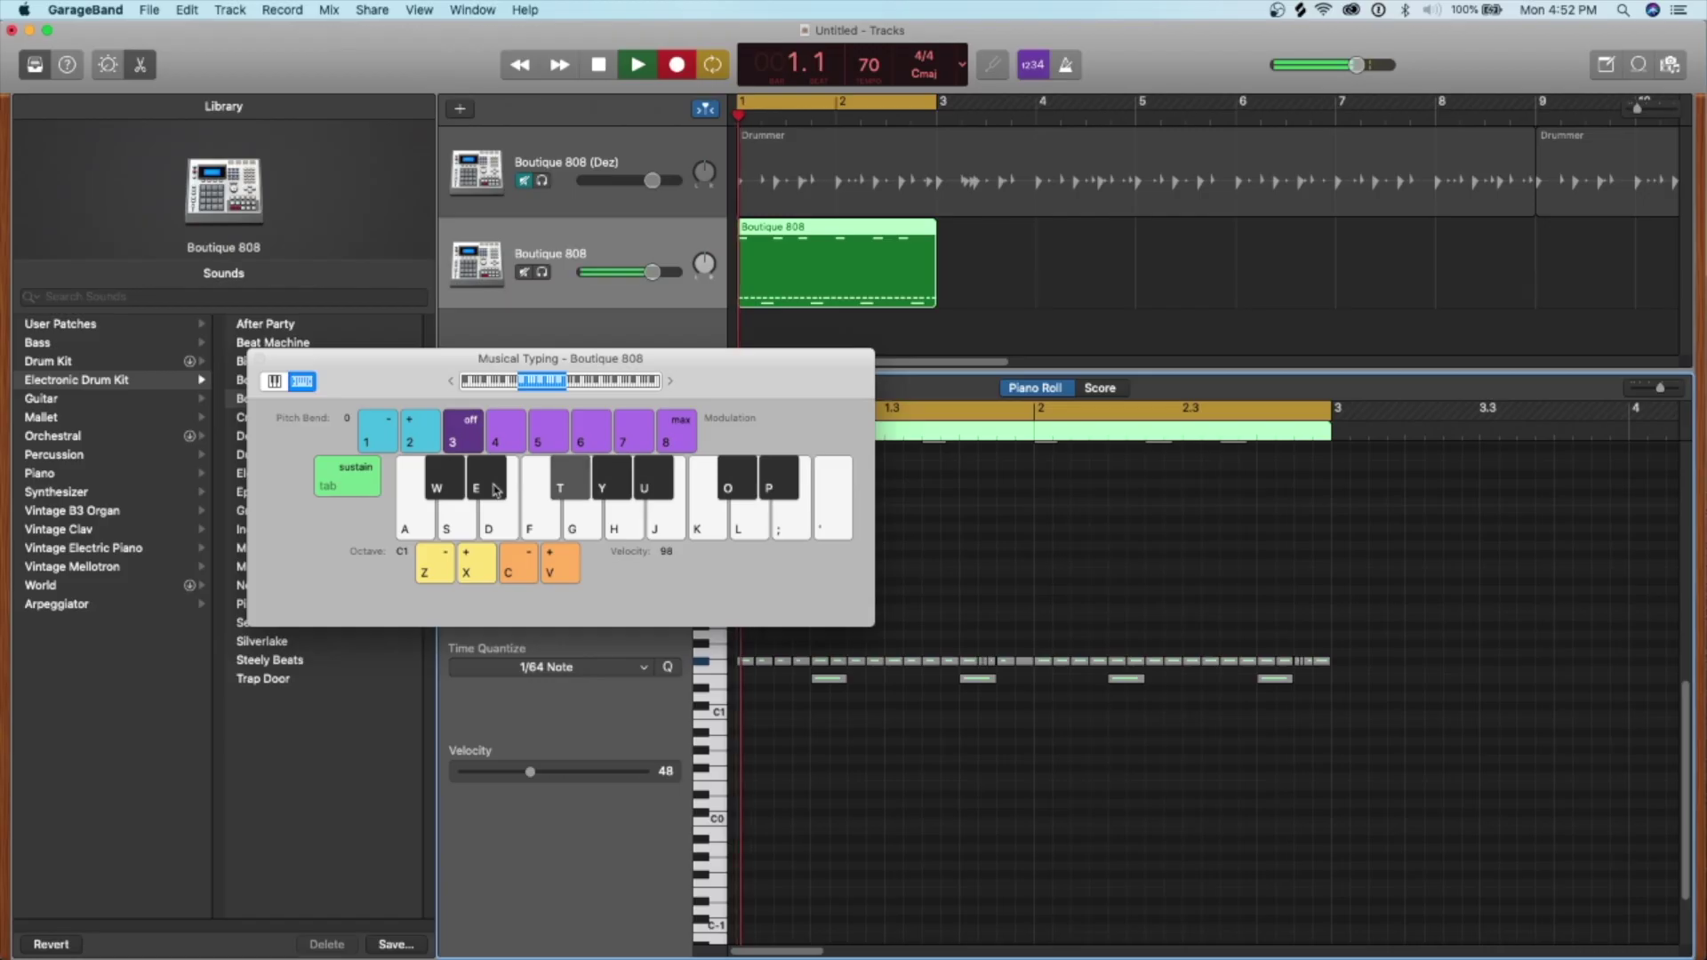
Record D#1 hits on beats 2 and 4 of both bars with Musical Typing, stop recording, and close the keyboard.
{"action": "left_click", "coordinate": [496, 489]}
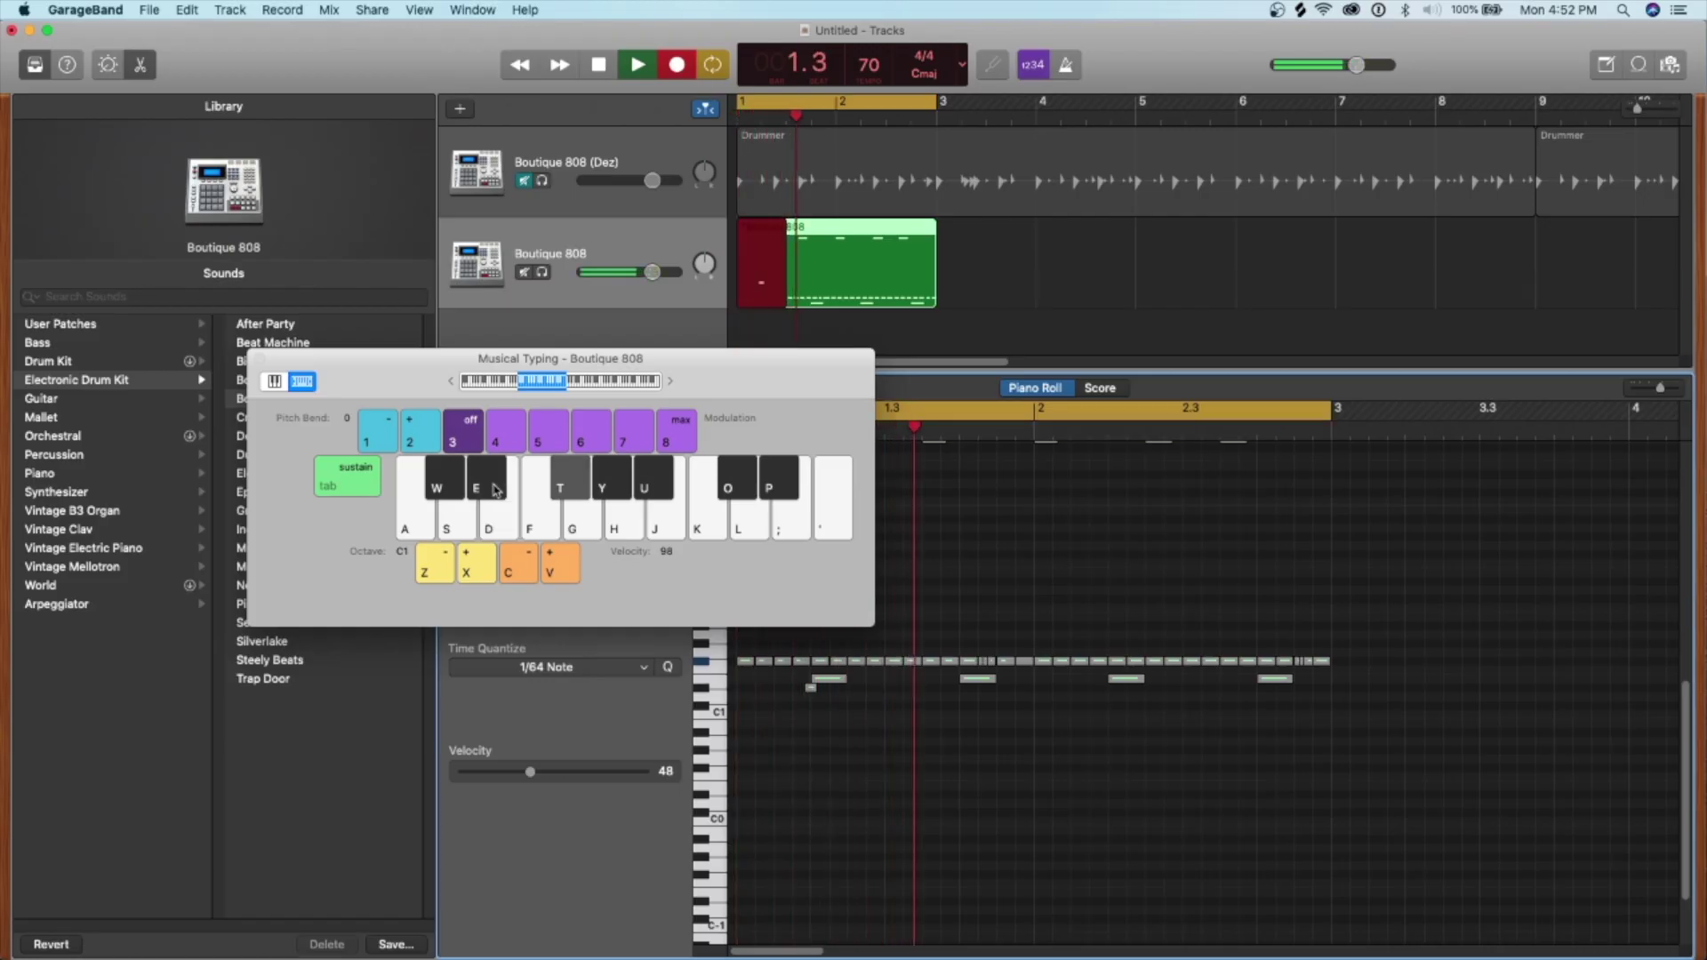
{"action": "left_click", "coordinate": [495, 490]}
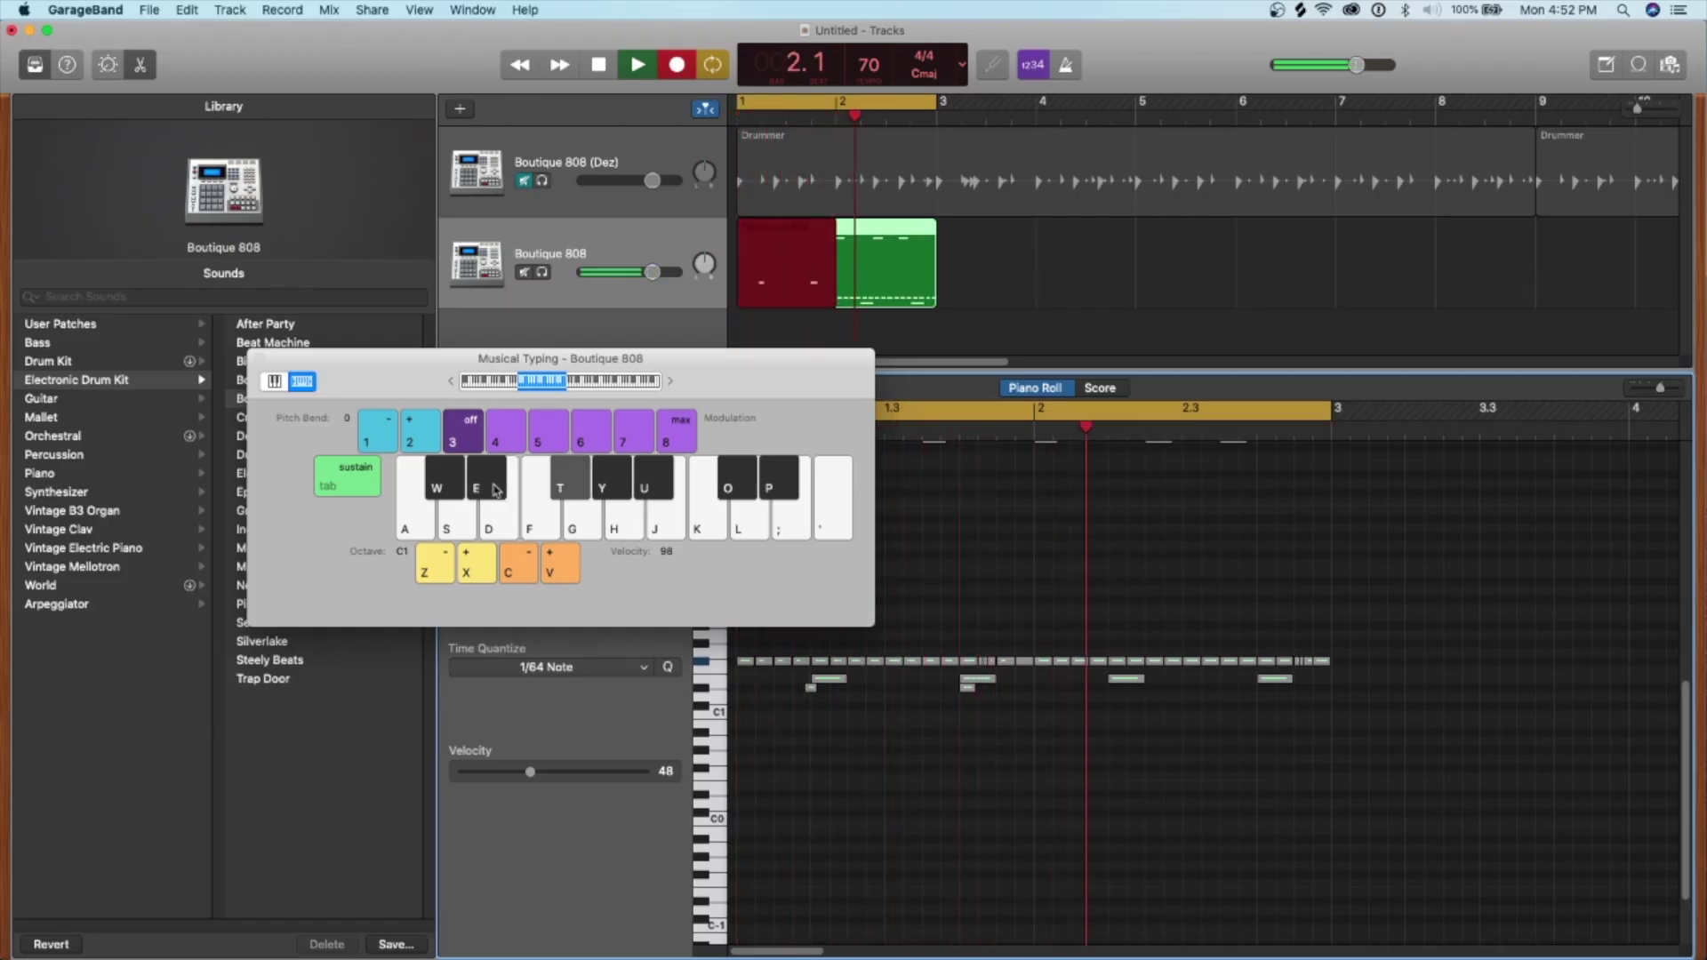
{"action": "left_click", "coordinate": [495, 490]}
{"action": "left_click", "coordinate": [495, 489]}
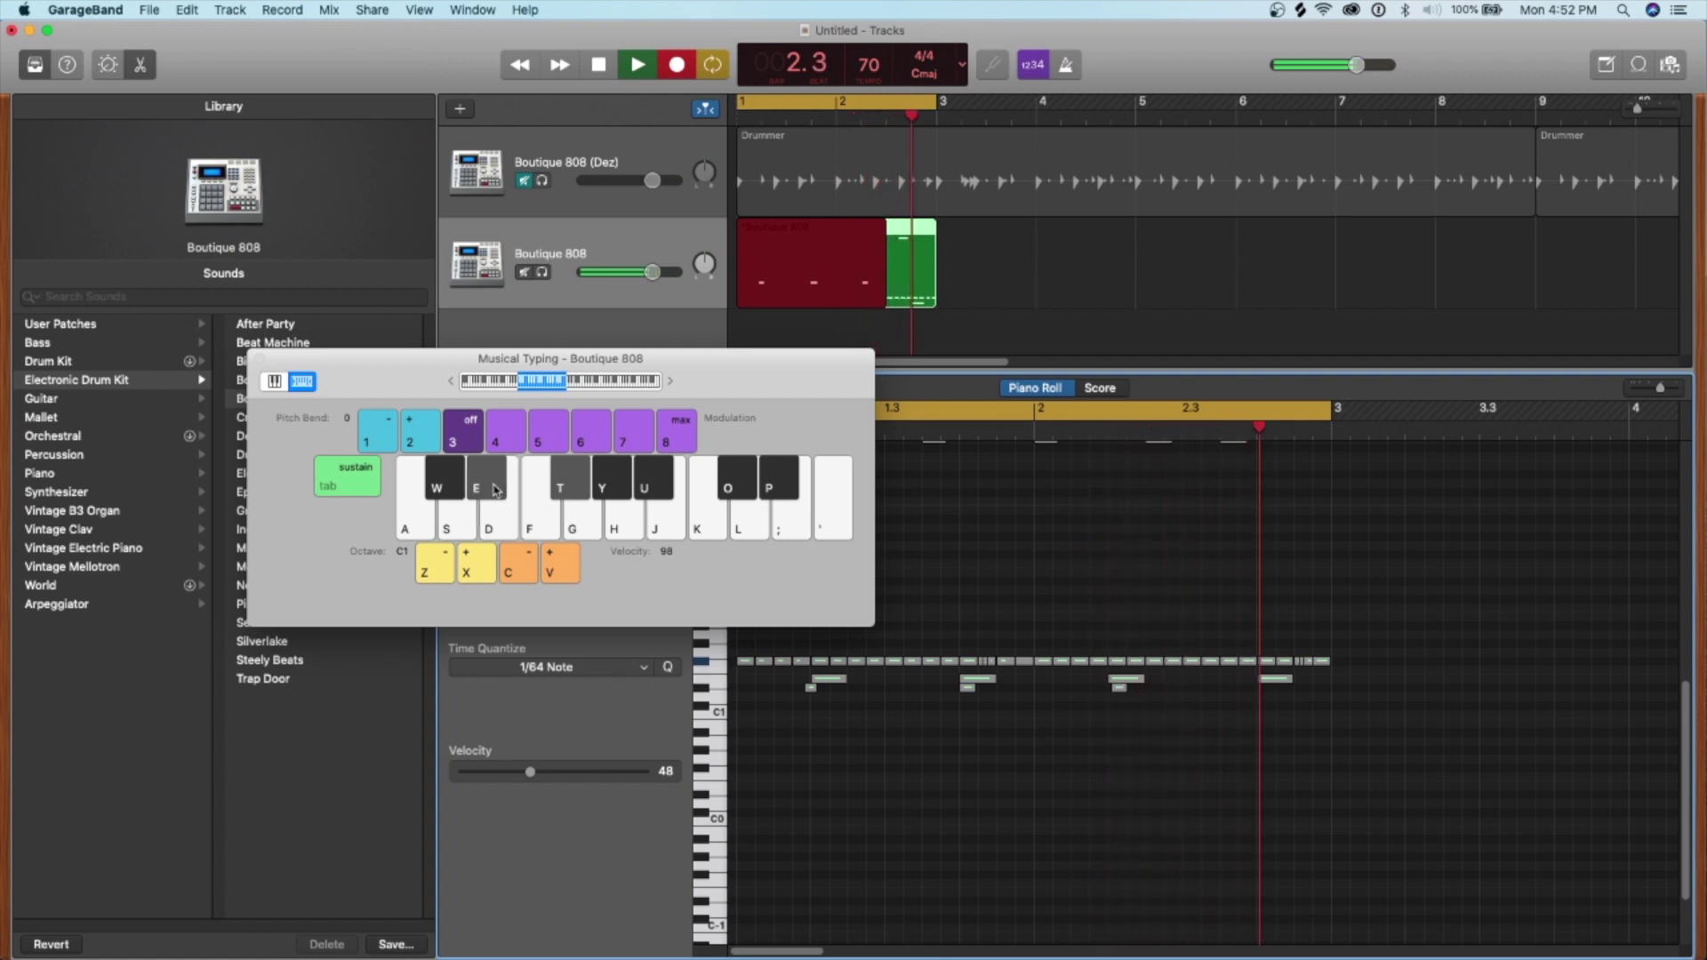
{"action": "key", "text": "space"}
{"action": "left_click", "coordinate": [260, 358]}
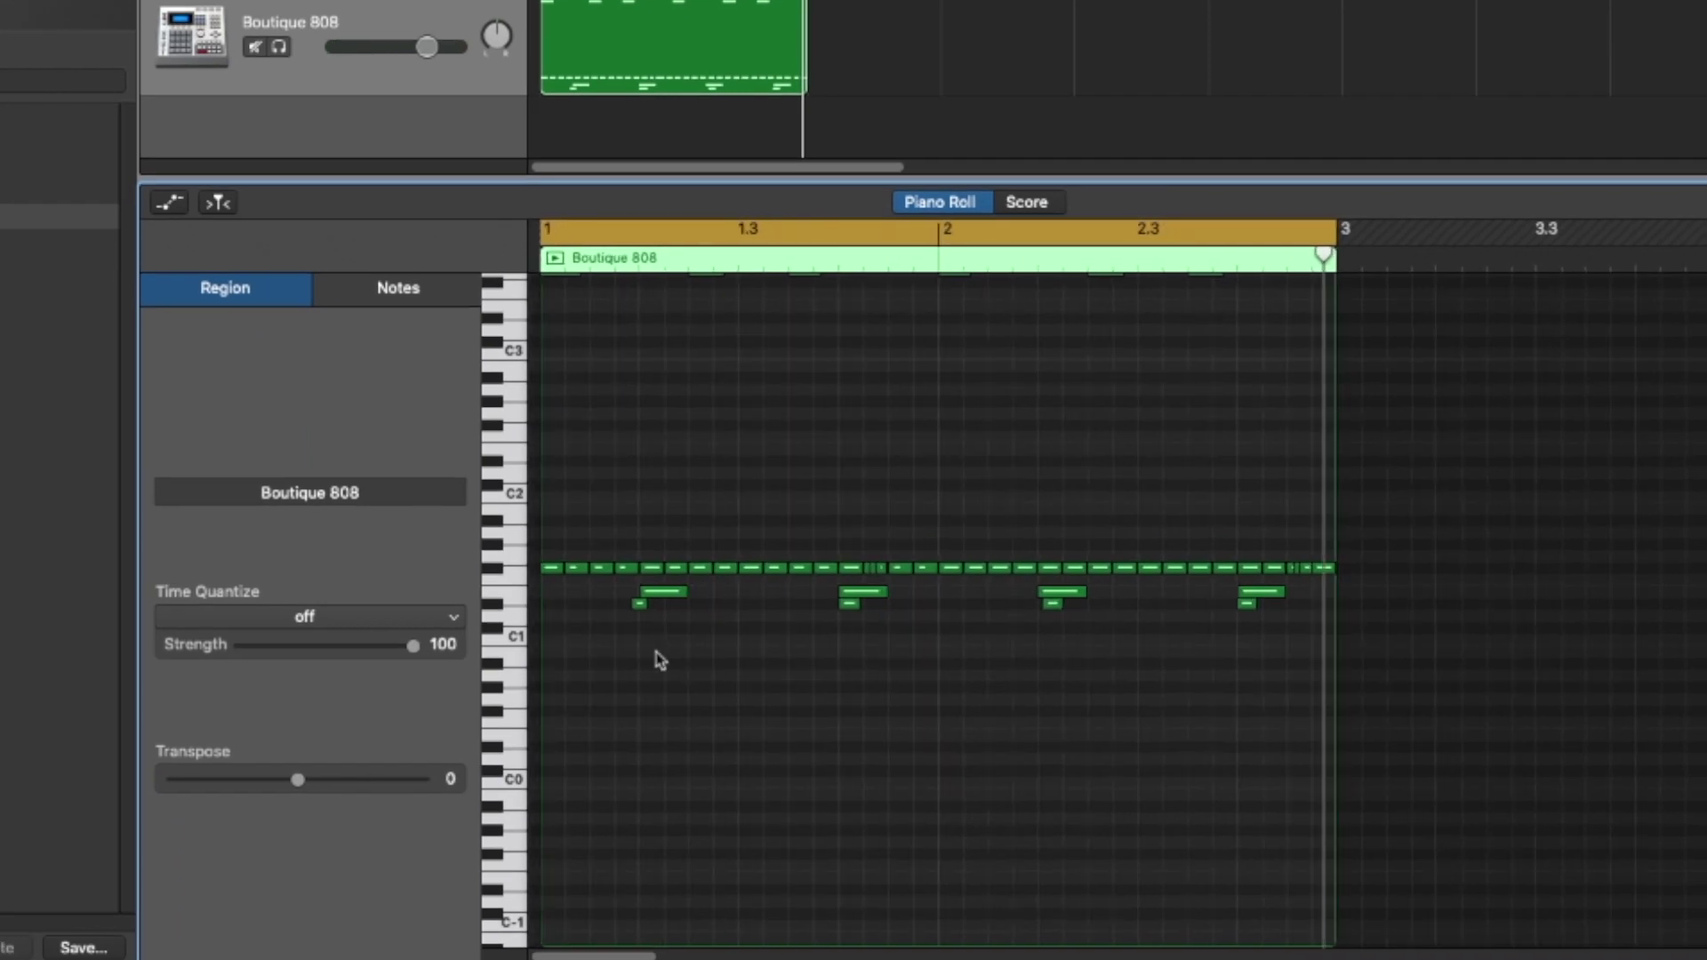
Move the first recorded D#1 note in bar 1 to start at beat 1.2.
{"action": "key", "text": "super+Right"}
{"action": "scroll", "coordinate": [763, 594], "scroll_direction": "left", "scroll_amount": 5}
{"action": "key", "text": "super+Right"}
{"action": "scroll", "coordinate": [743, 590], "scroll_direction": "left", "scroll_amount": 10}
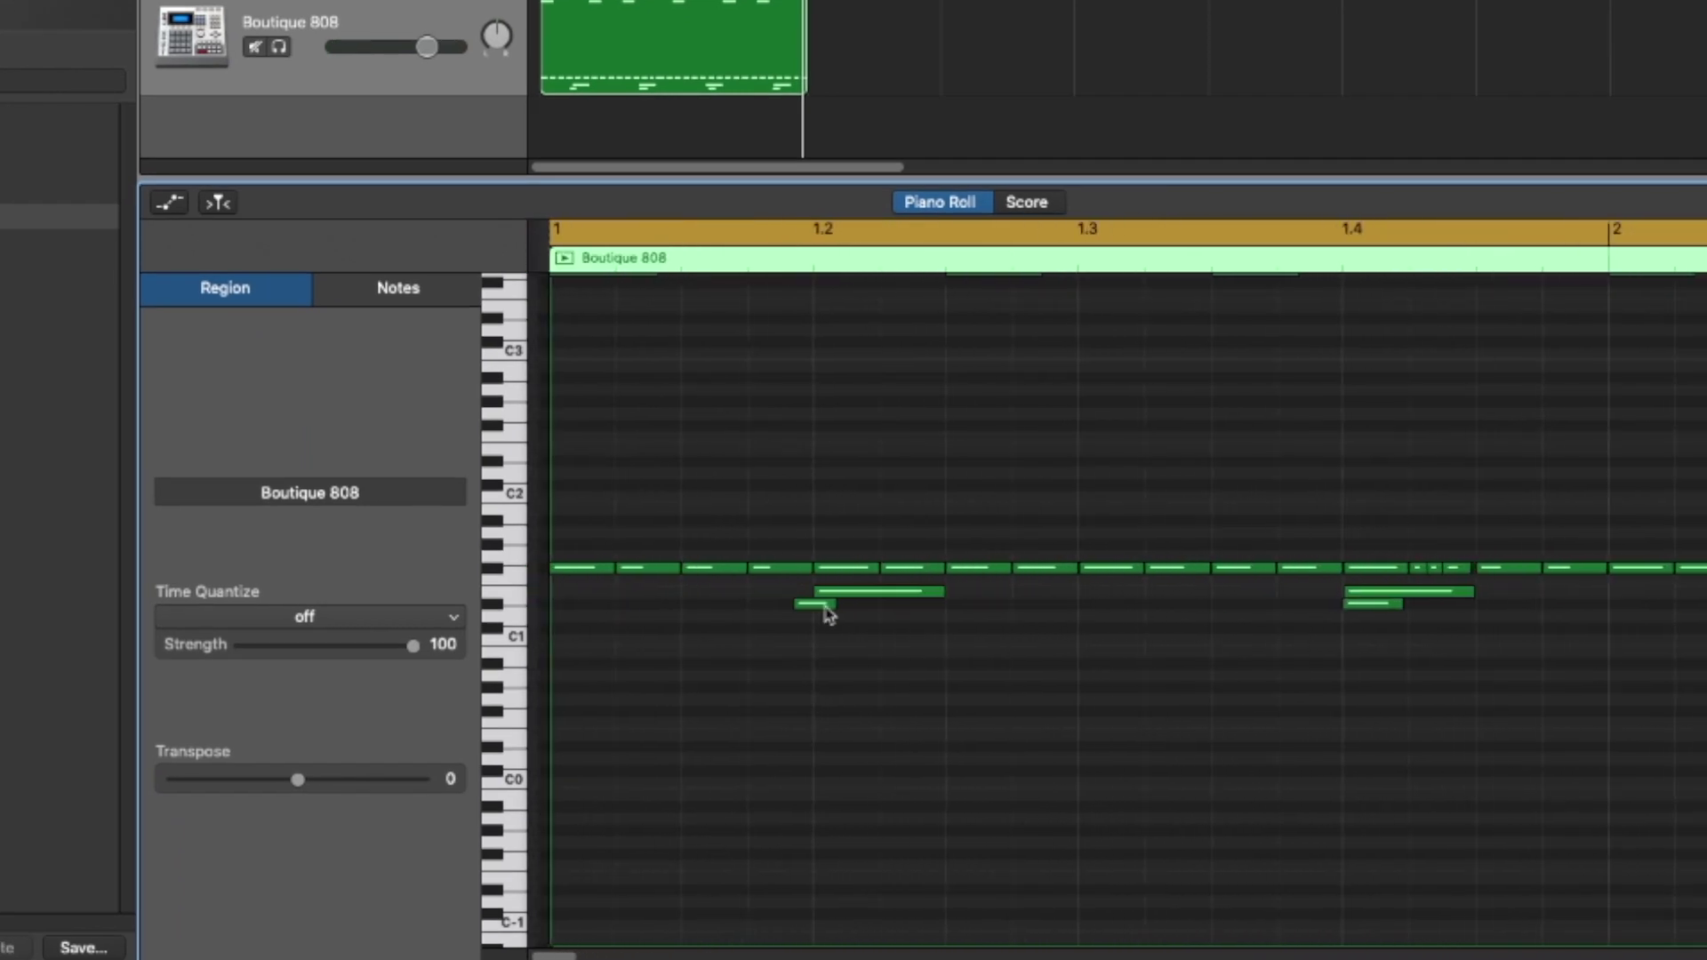
{"action": "mouse_move", "coordinate": [804, 612]}
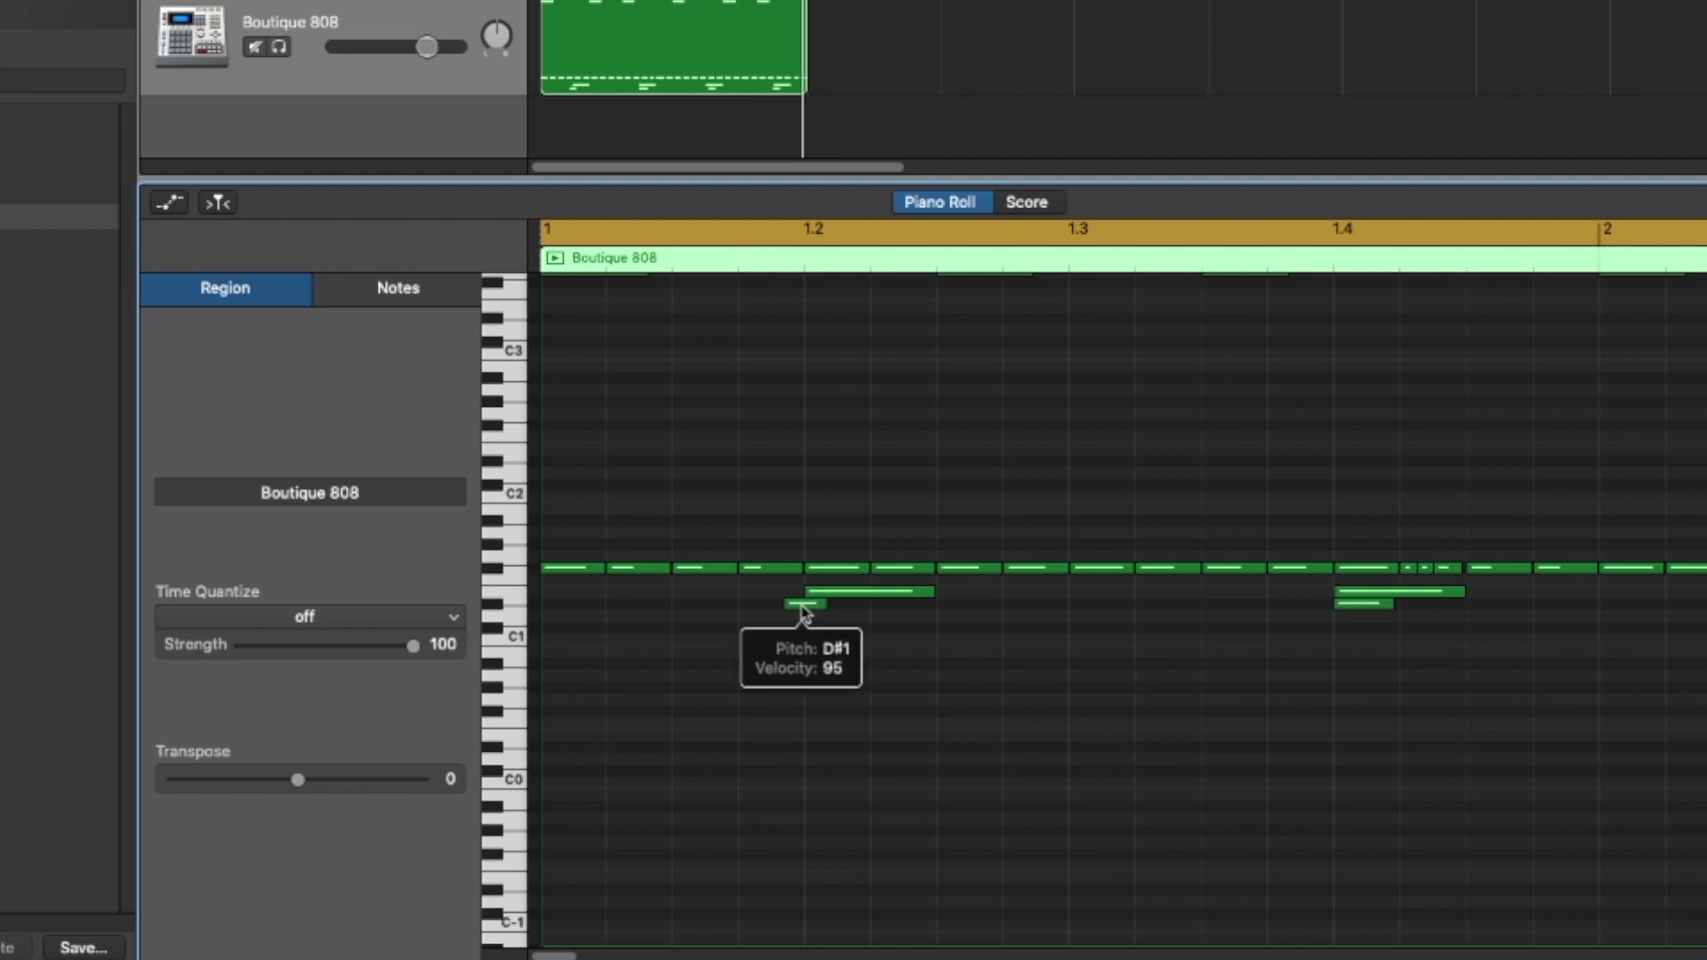
{"action": "left_click", "coordinate": [806, 612]}
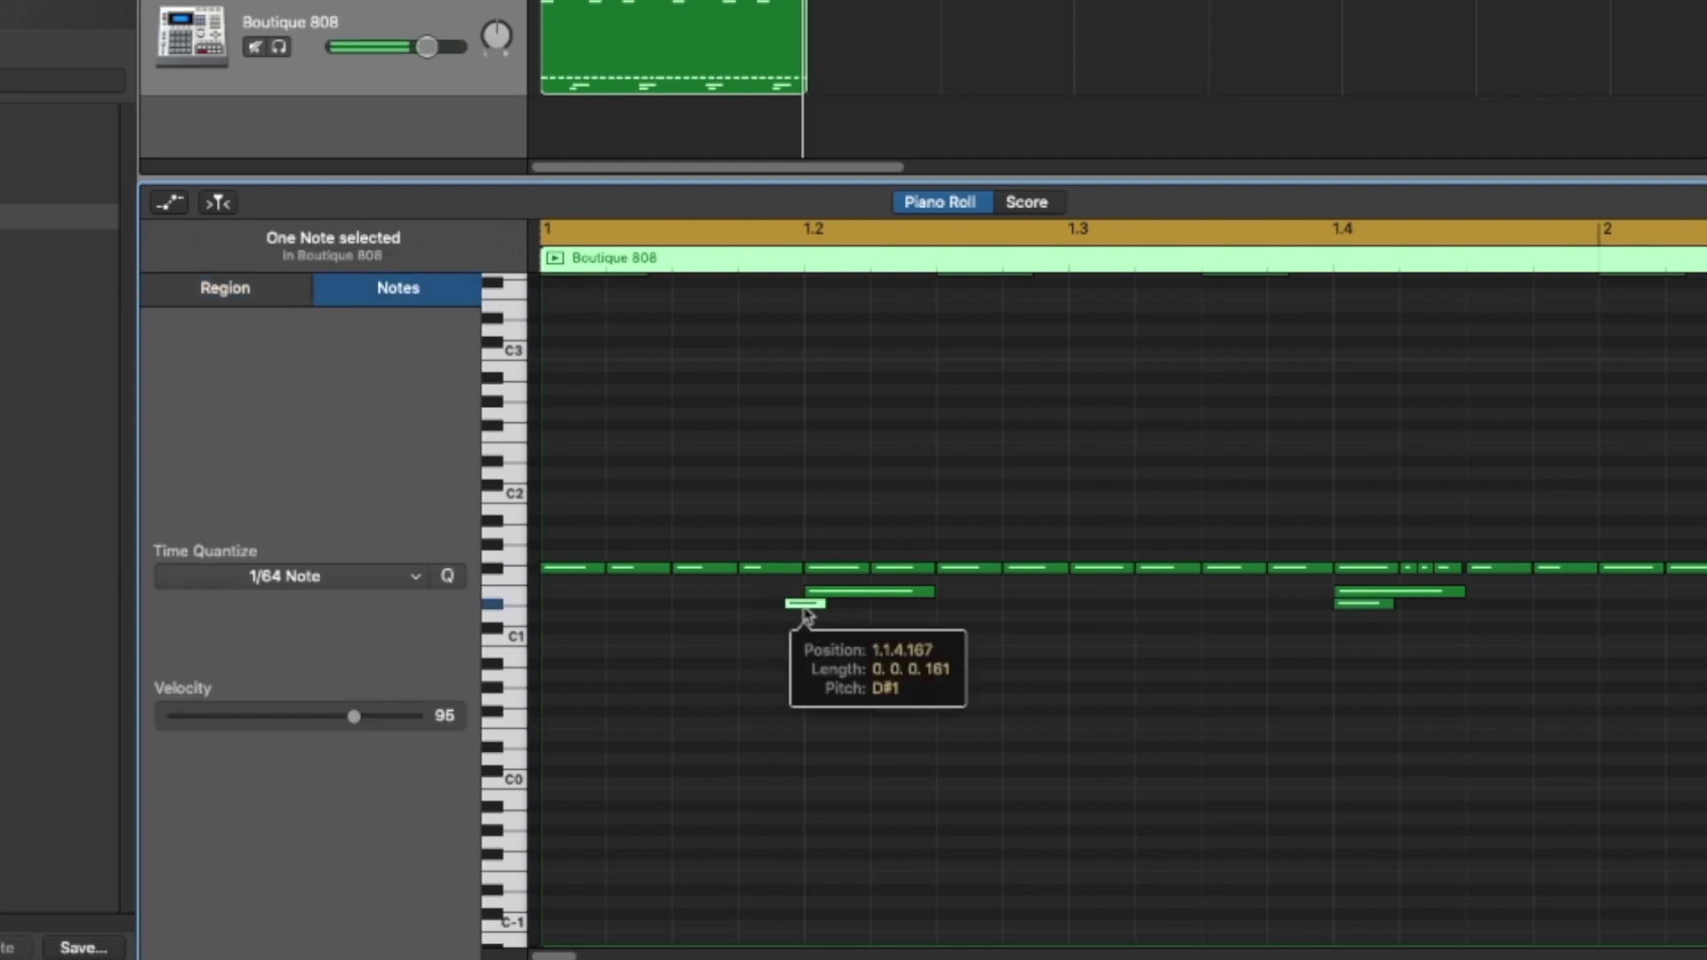
{"action": "left_click_drag", "start_coordinate": [806, 611], "coordinate": [828, 612]}
Check the D#1 note at beat 1.4, and align the late D#1 note in bar 2 with beat 2.2.
{"action": "scroll", "coordinate": [896, 610], "scroll_direction": "right", "scroll_amount": 6}
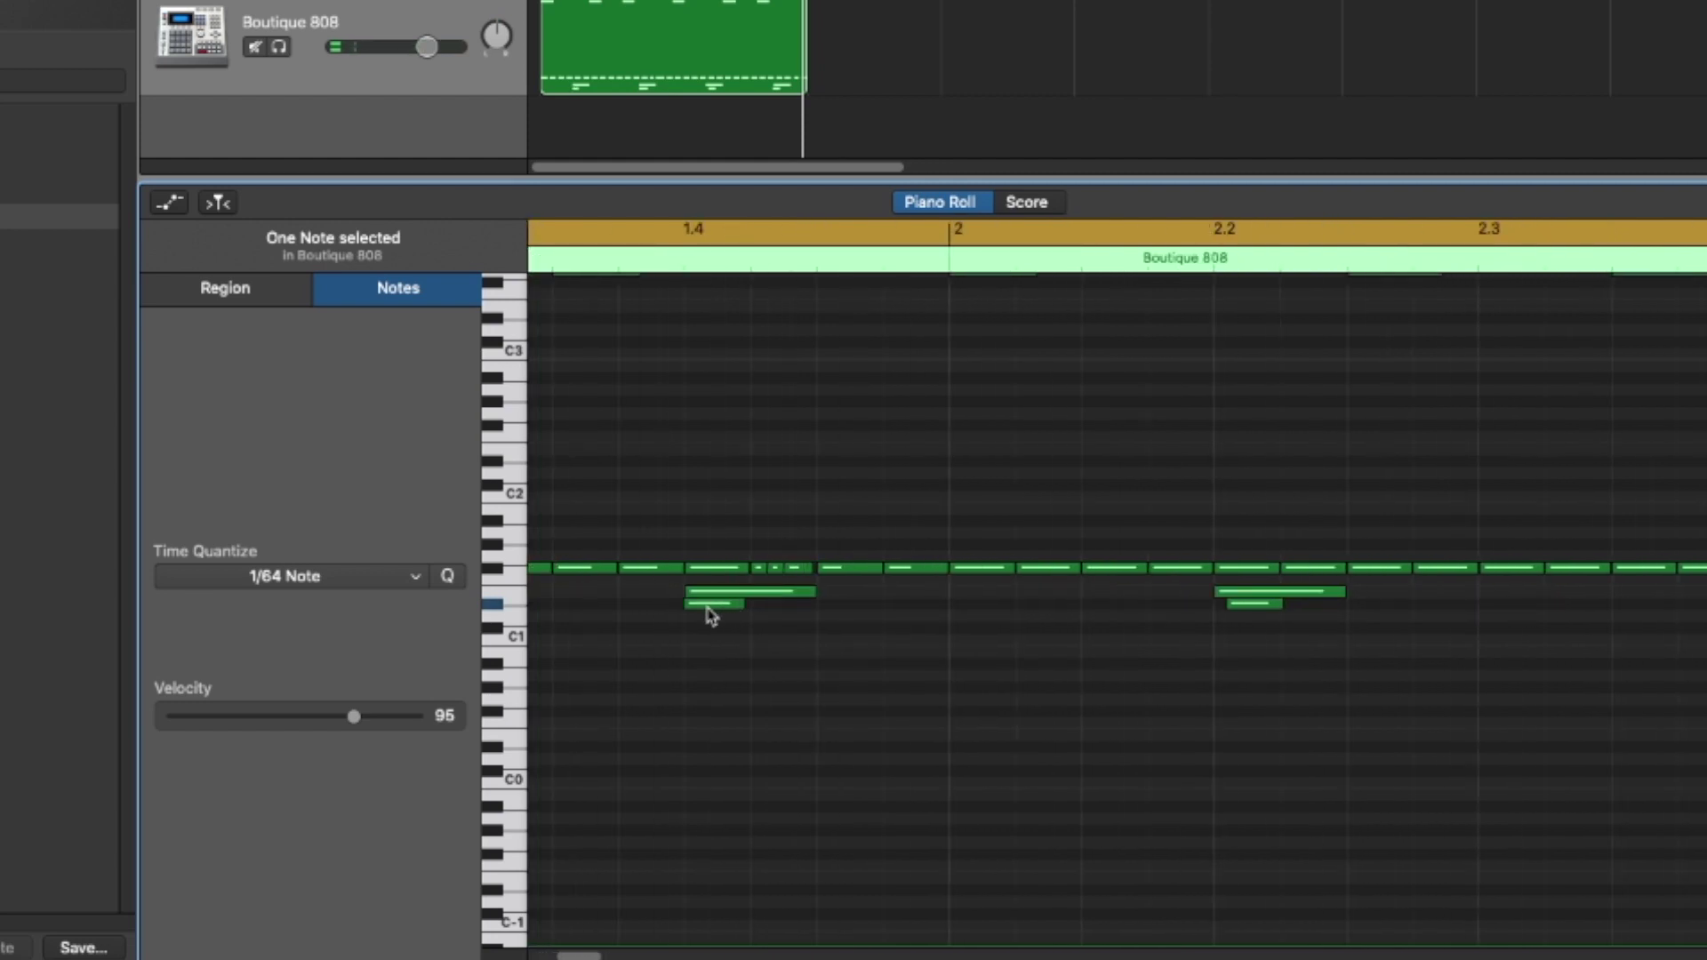
{"action": "left_click", "coordinate": [711, 616]}
{"action": "scroll", "coordinate": [1067, 622], "scroll_direction": "right", "scroll_amount": 3}
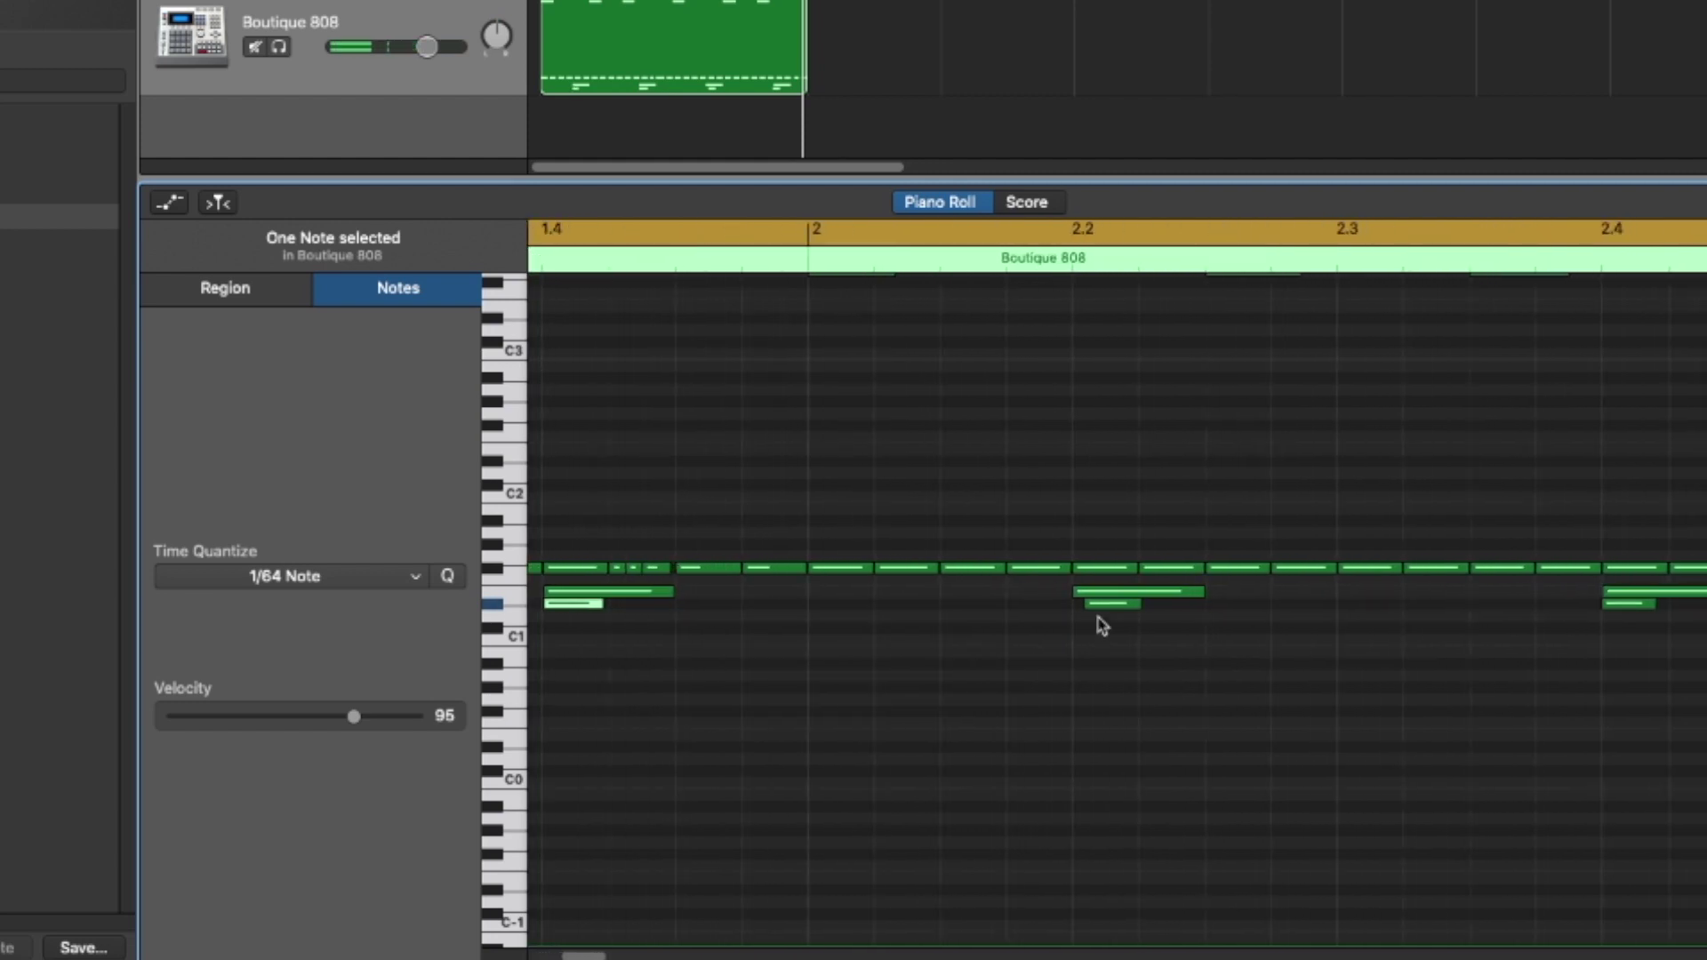
{"action": "left_click_drag", "start_coordinate": [1100, 605], "coordinate": [1076, 602]}
{"action": "scroll", "coordinate": [1076, 613], "scroll_direction": "right", "scroll_amount": 3}
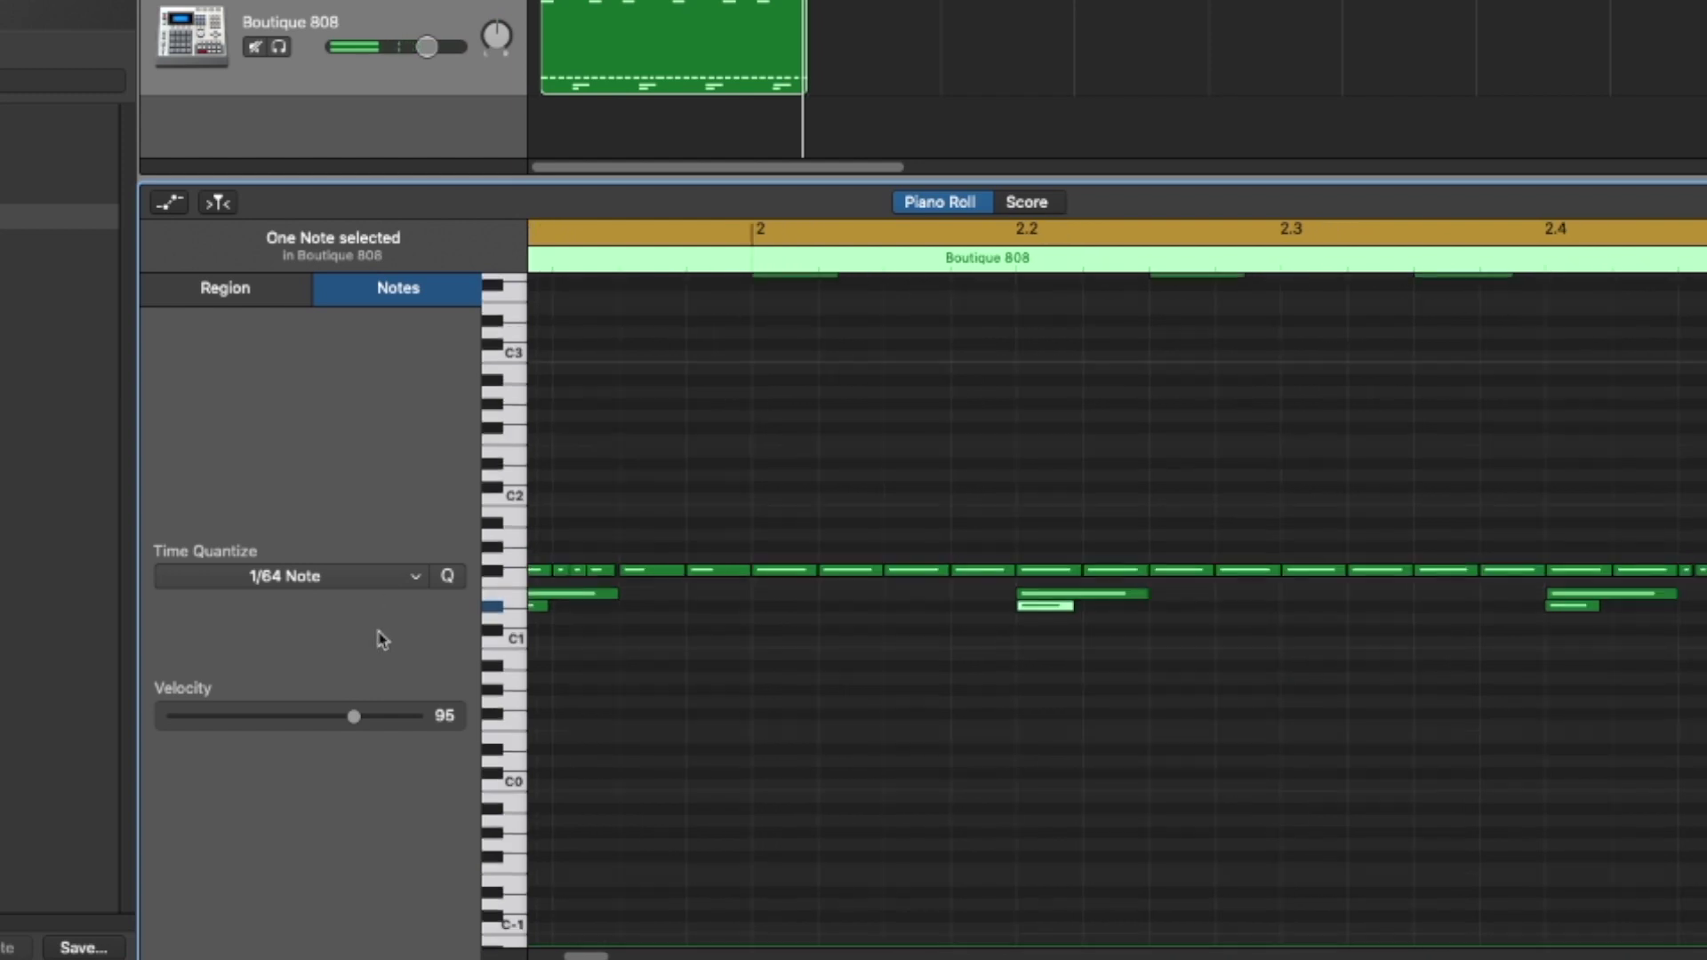
Set the time quantize for the selected D#1 note in bar 2 to 1/16 Note, and check the hit on beat 2.4.
{"action": "left_click", "coordinate": [363, 584]}
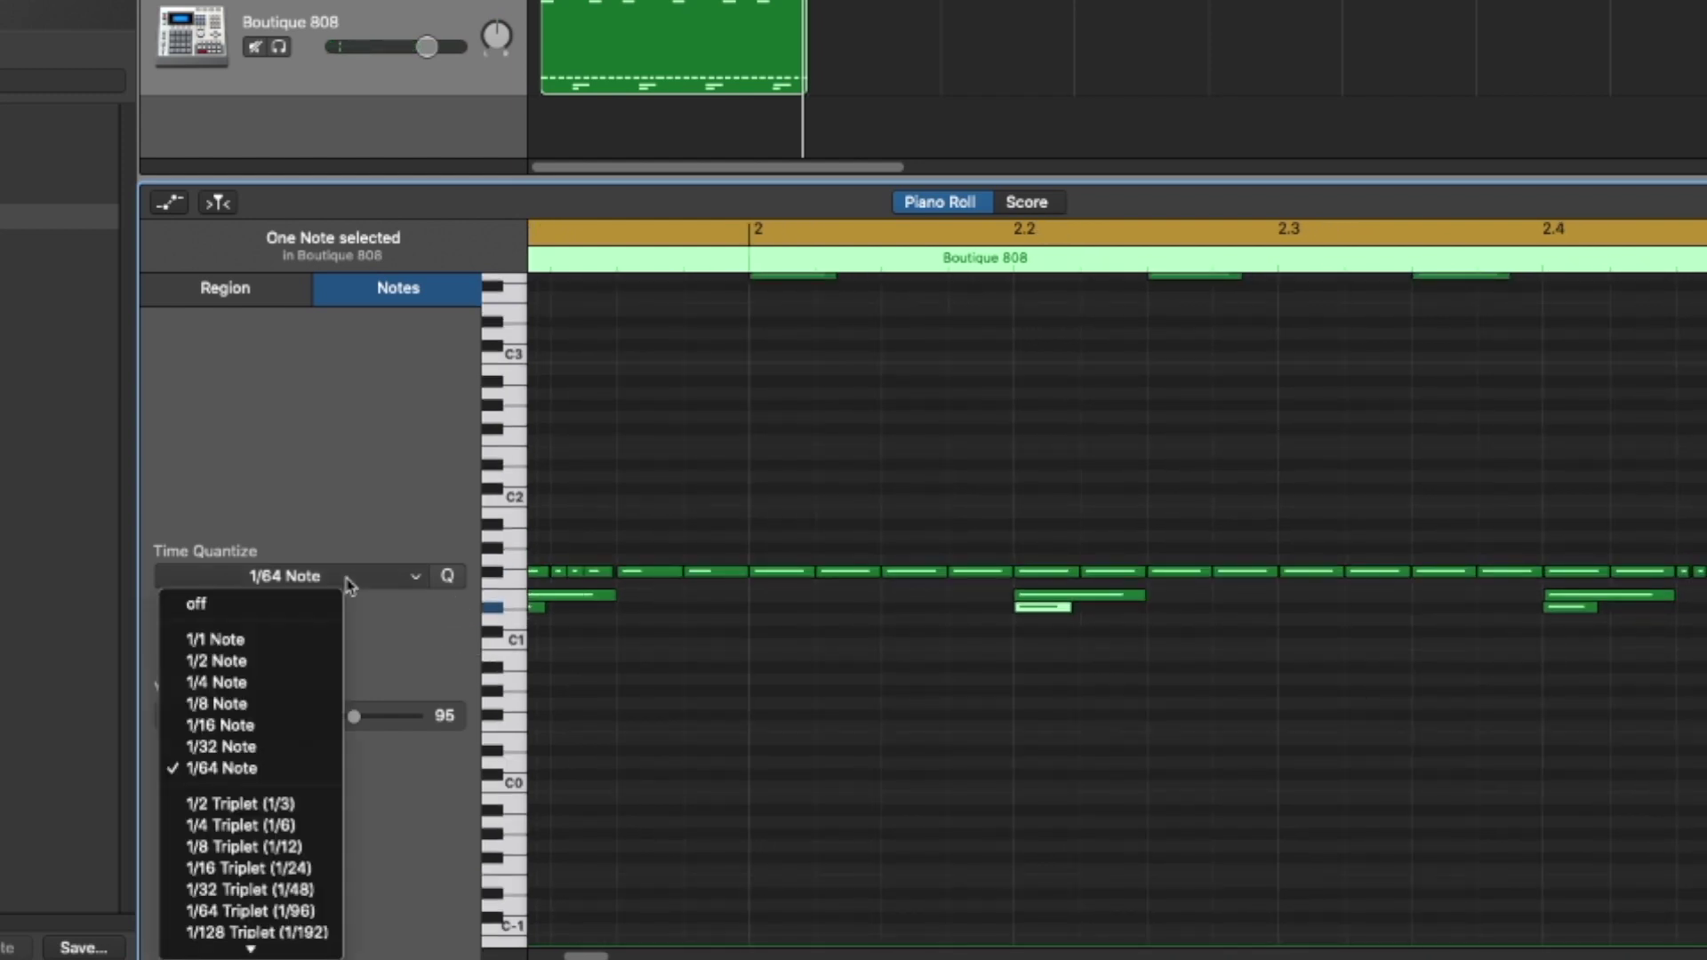
{"action": "left_click", "coordinate": [284, 732]}
{"action": "scroll", "coordinate": [834, 632], "scroll_direction": "down", "scroll_amount": 5}
{"action": "scroll", "coordinate": [842, 685], "scroll_direction": "up", "scroll_amount": 6}
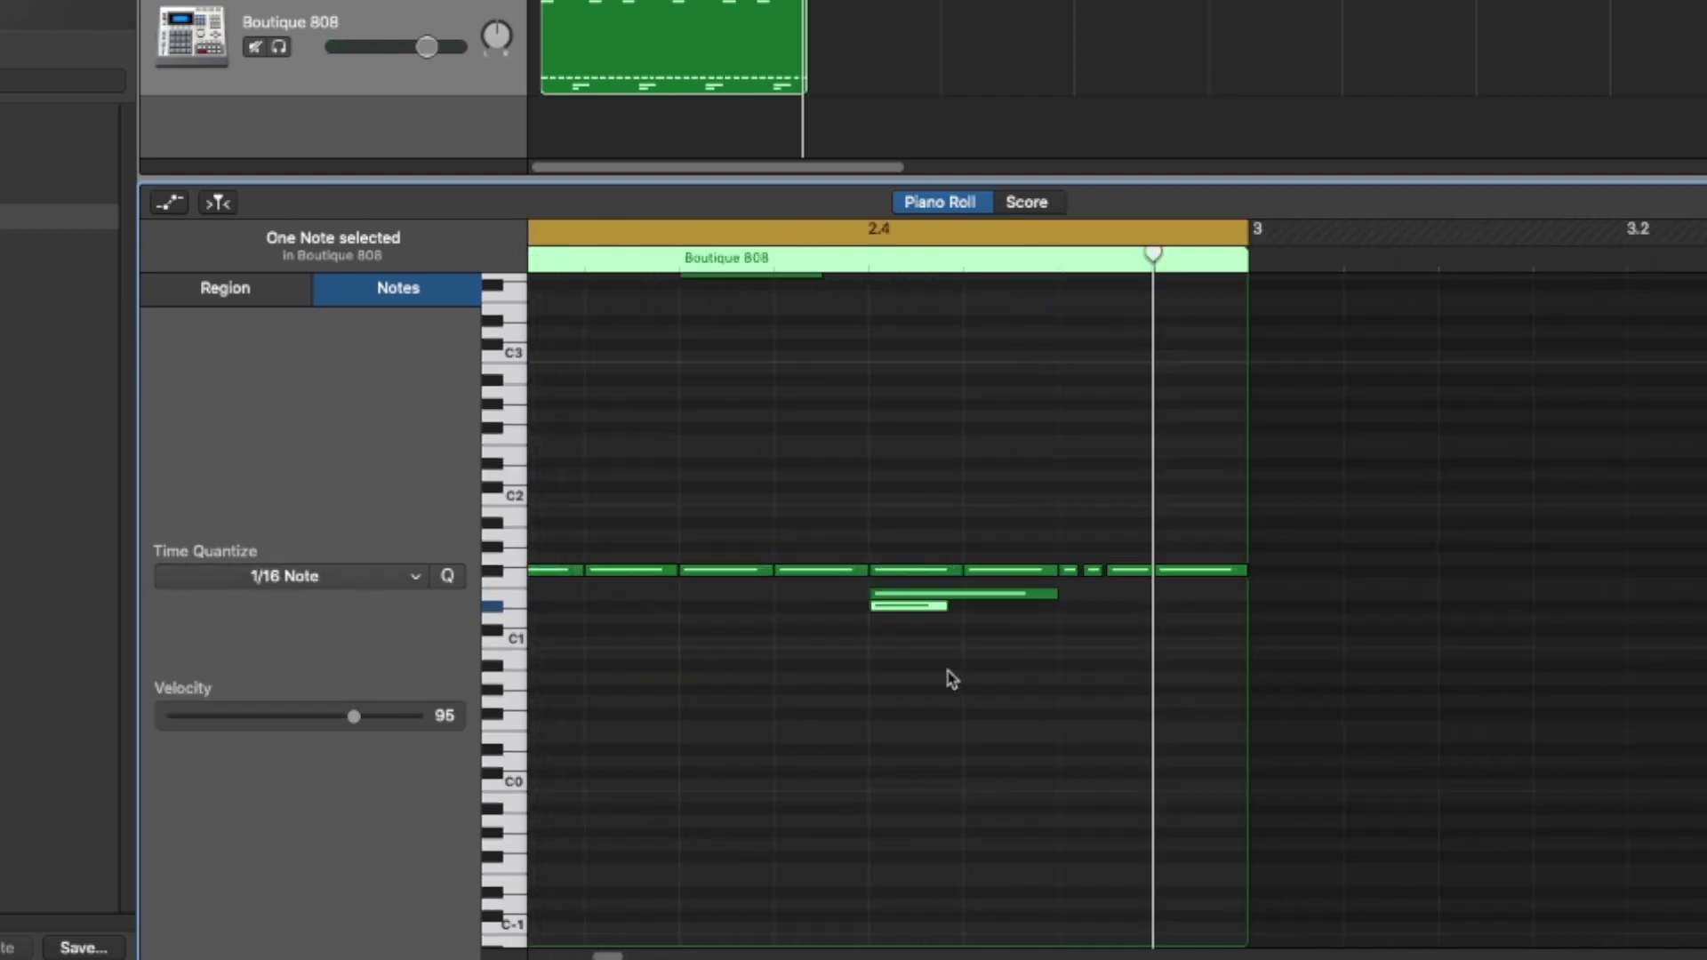
{"action": "scroll", "coordinate": [1018, 681], "scroll_direction": "down", "scroll_amount": 5}
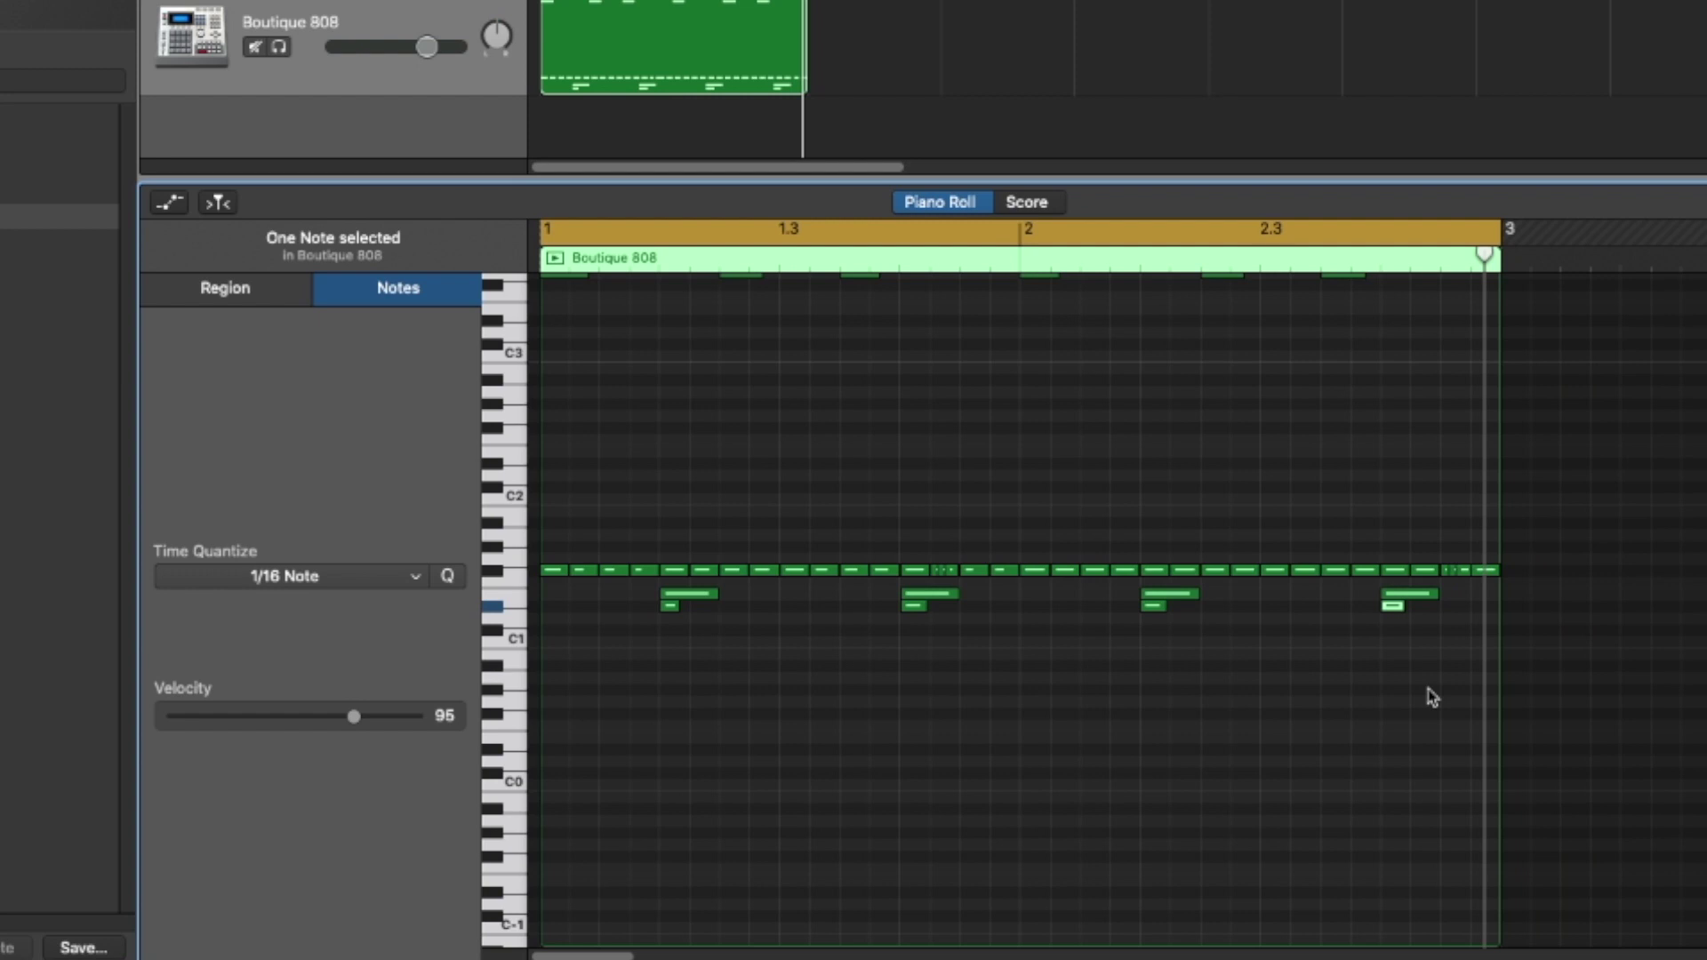
Select all four recorded D#1 notes, lower their velocity to 37, and stop playback.
{"action": "left_click_drag", "start_coordinate": [1456, 652], "coordinate": [613, 607]}
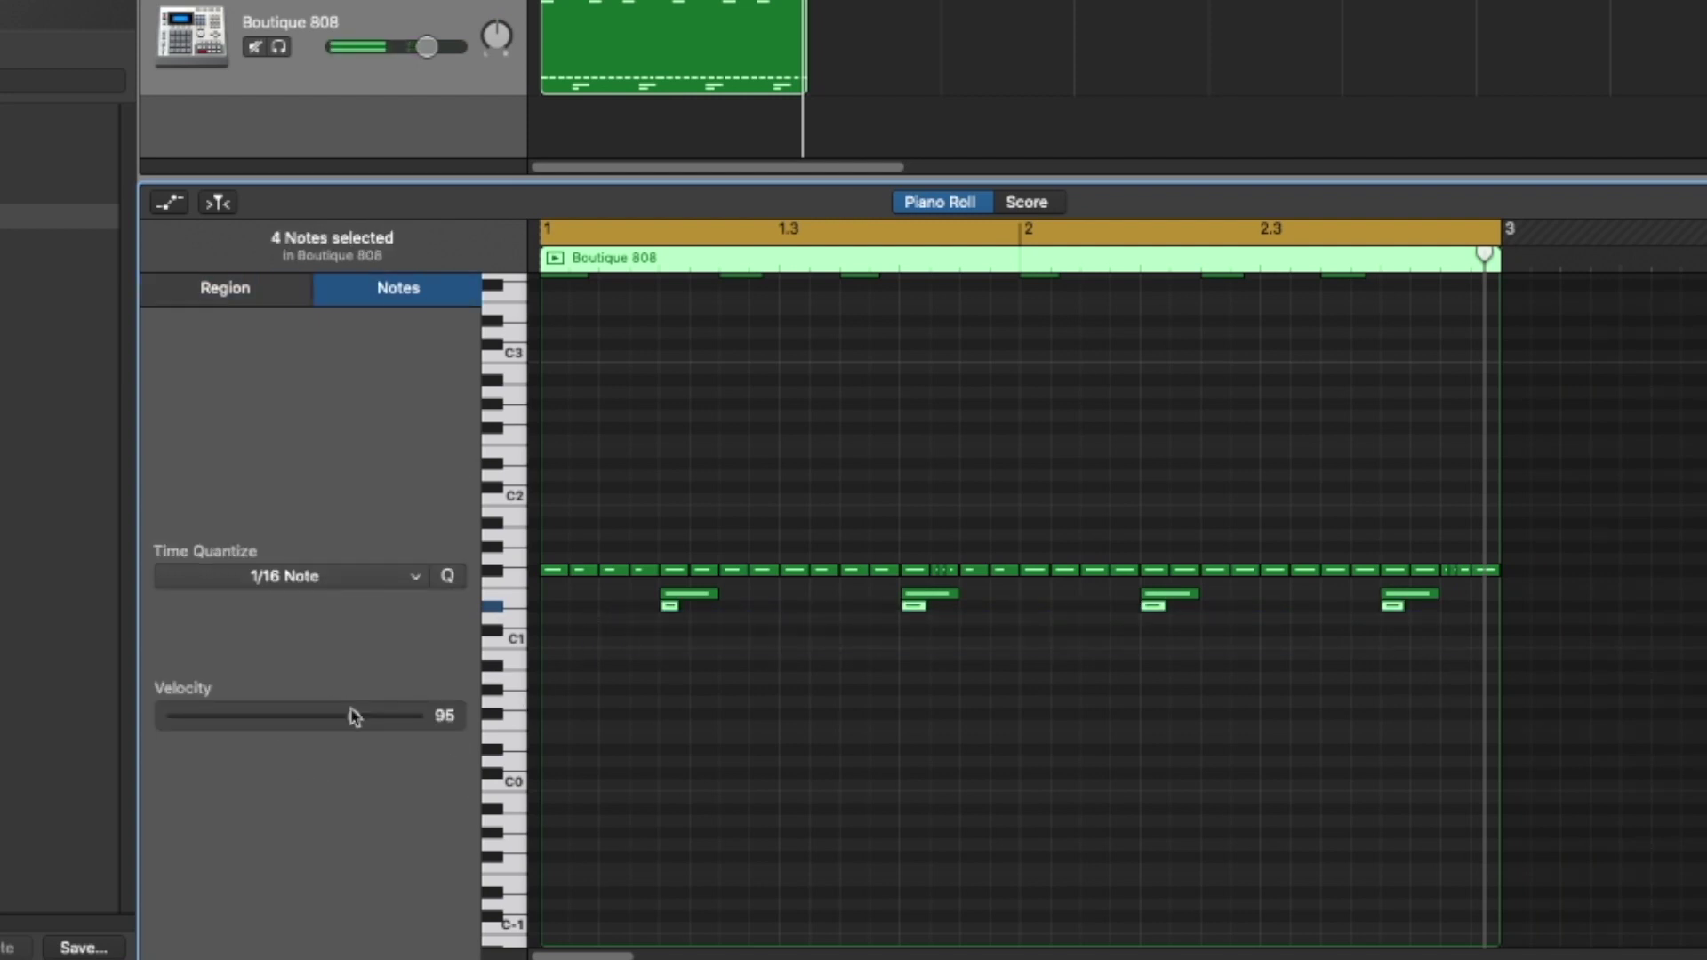
{"action": "left_click_drag", "start_coordinate": [343, 723], "coordinate": [242, 724]}
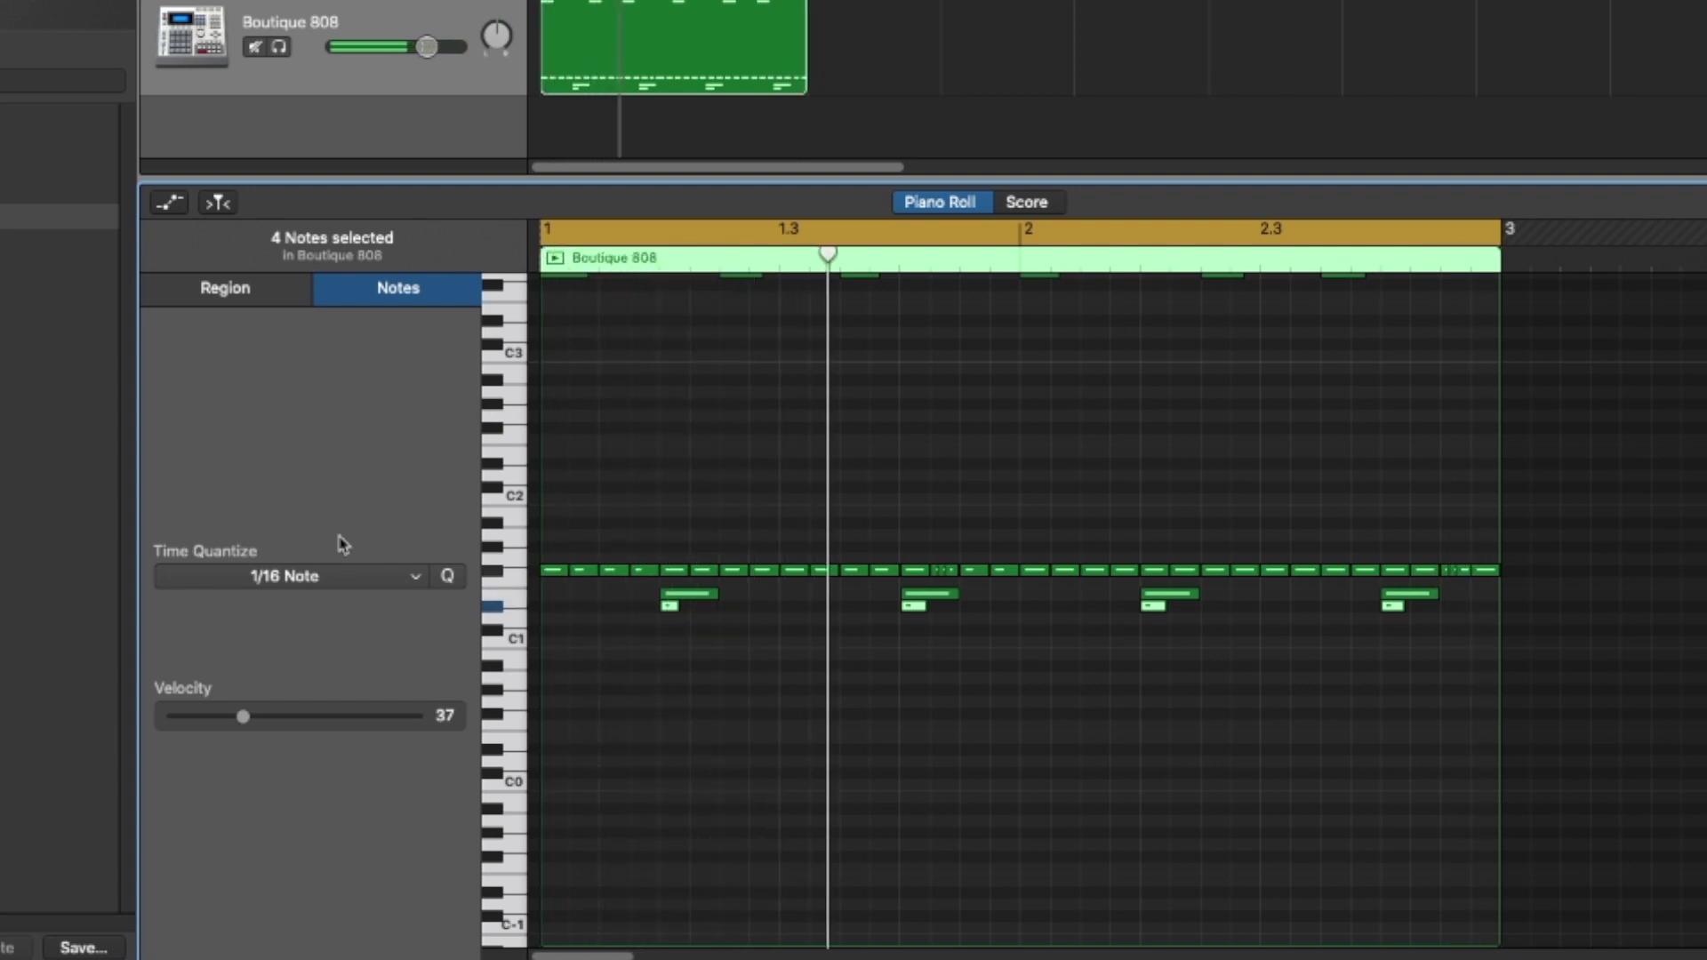
{"action": "key", "text": "space"}
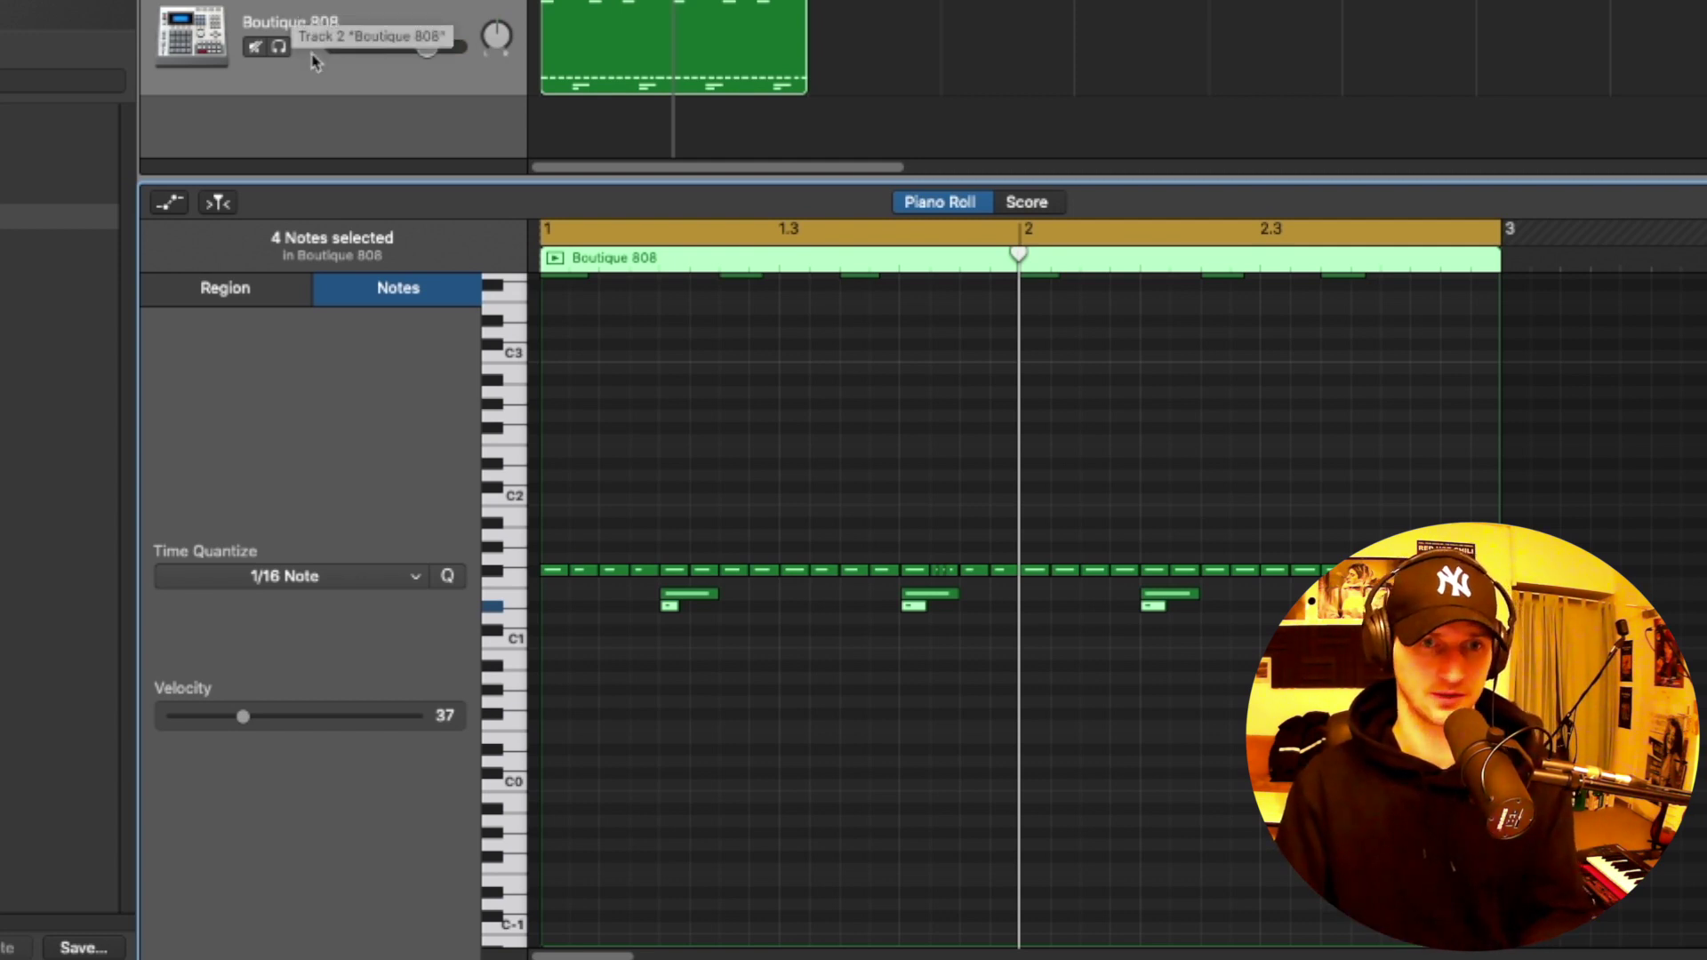
Open Musical Typing, lower its octave to C0, and audition the kit sounds up to C#1.
{"action": "key", "text": "super+k"}
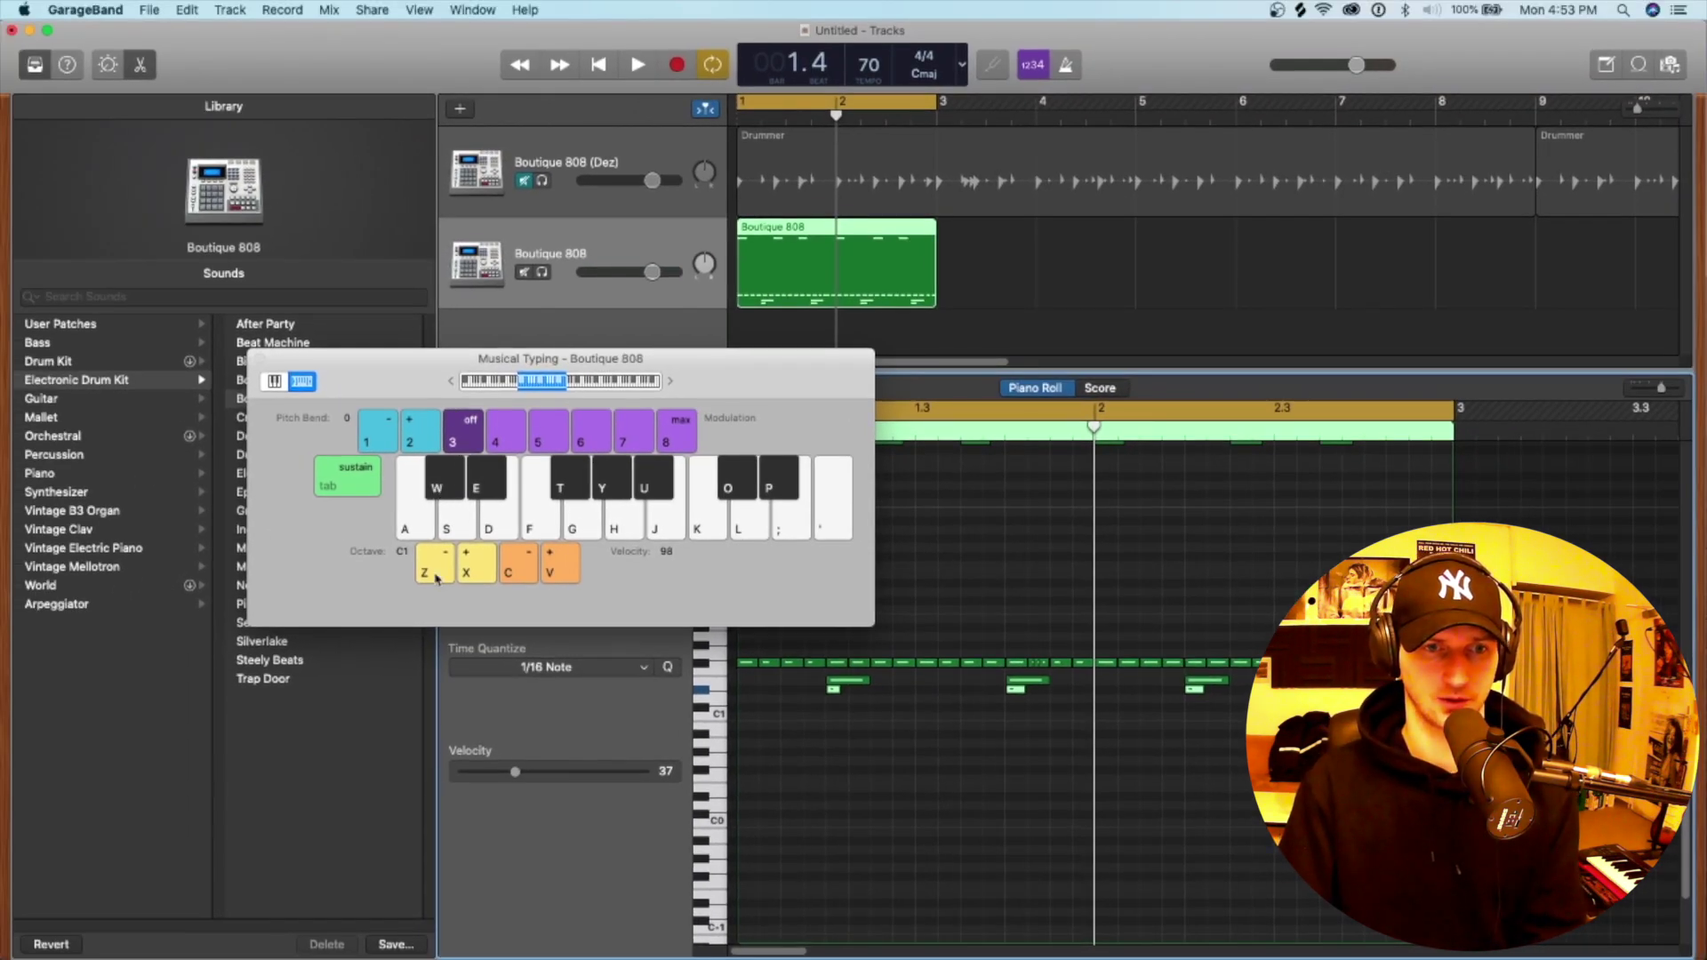
{"action": "left_click", "coordinate": [436, 569]}
{"action": "key", "text": "w"}
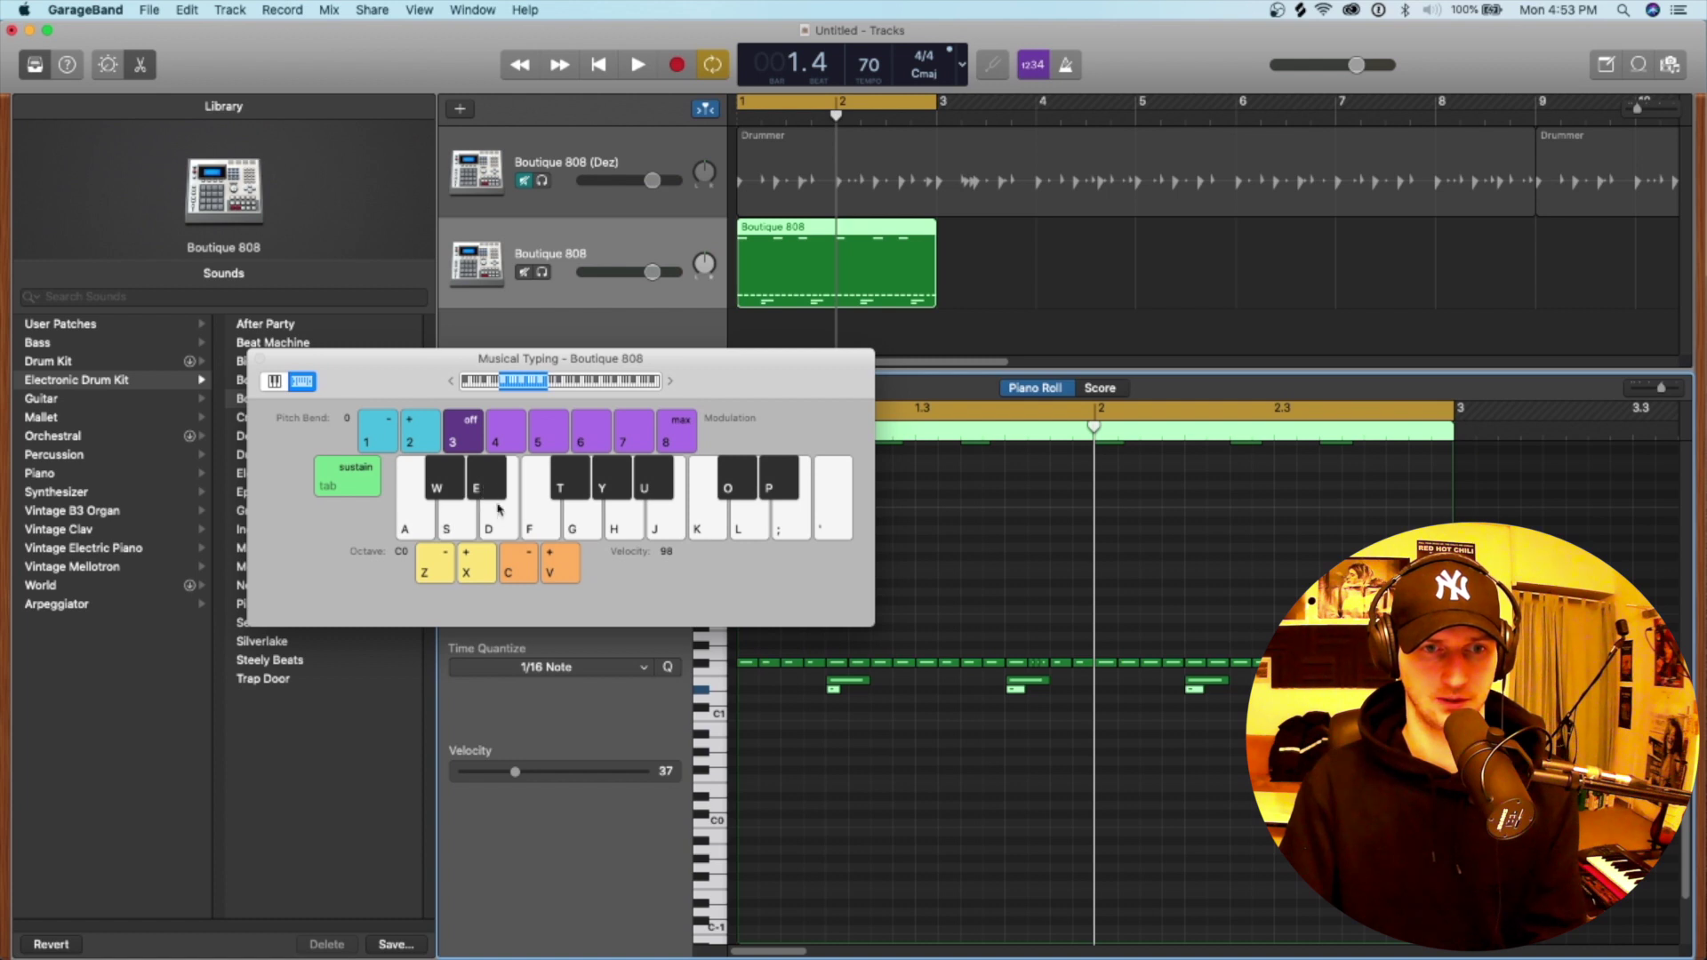
{"action": "key", "text": "f"}
{"action": "key", "text": "y"}
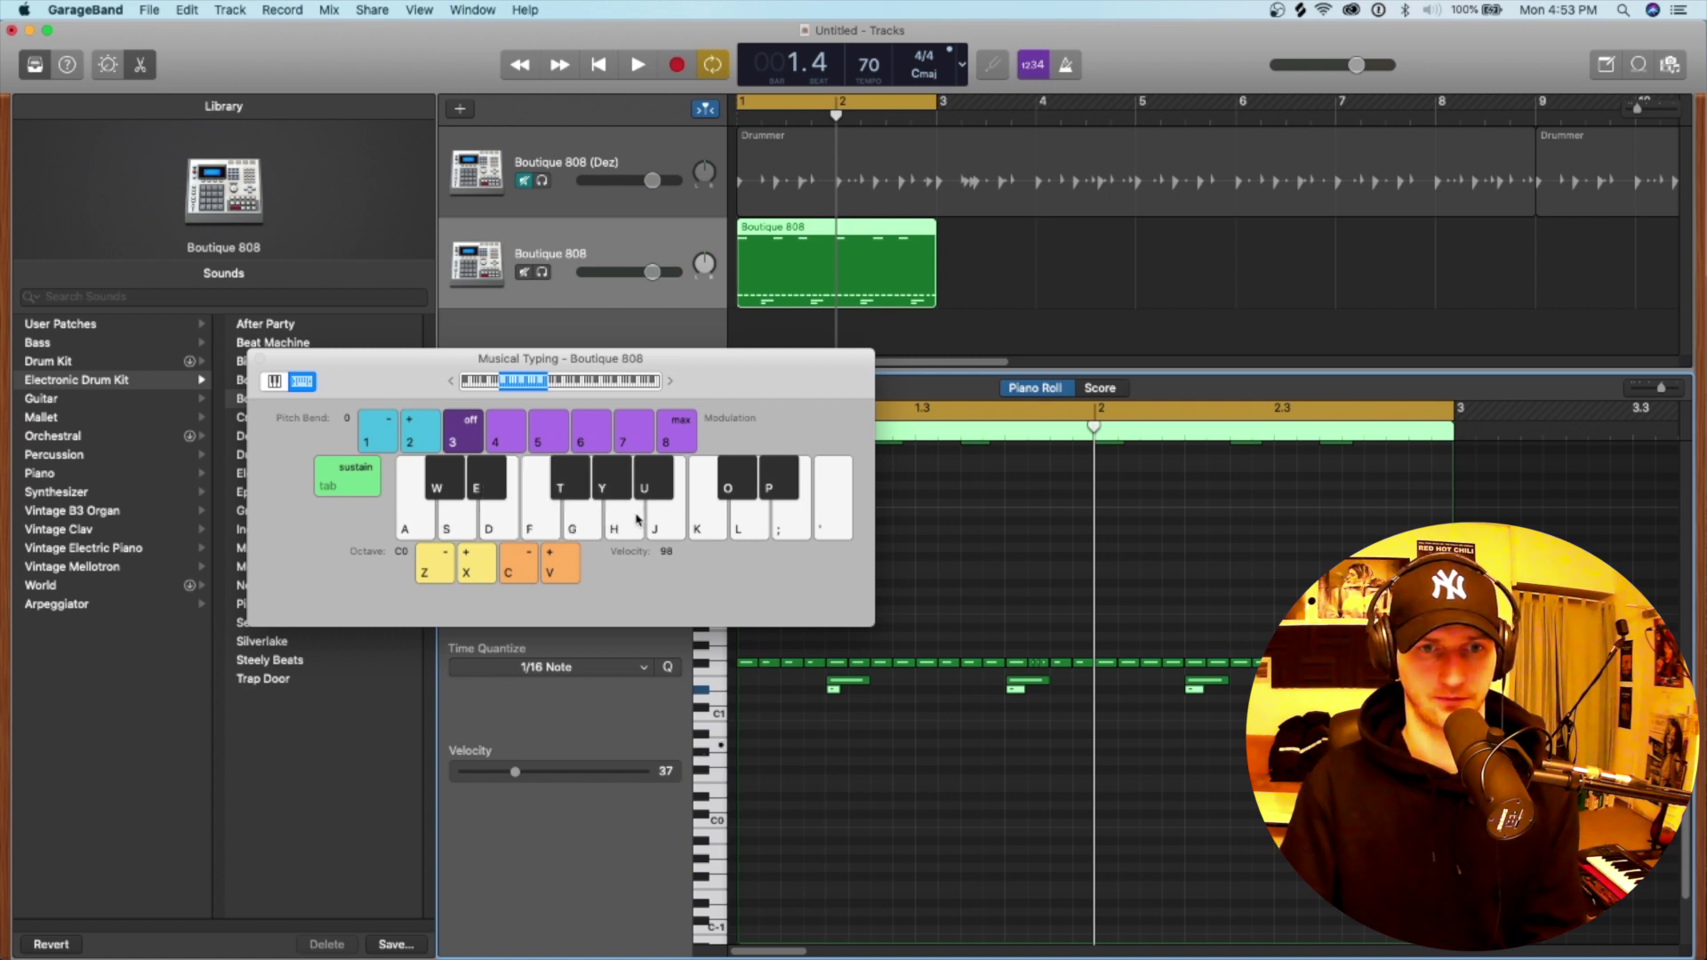
{"action": "key", "text": "u"}
{"action": "key", "text": "j"}
{"action": "key", "text": "k"}
{"action": "key", "text": "l"}
{"action": "key", "text": "o"}
{"action": "key", "text": "o"}
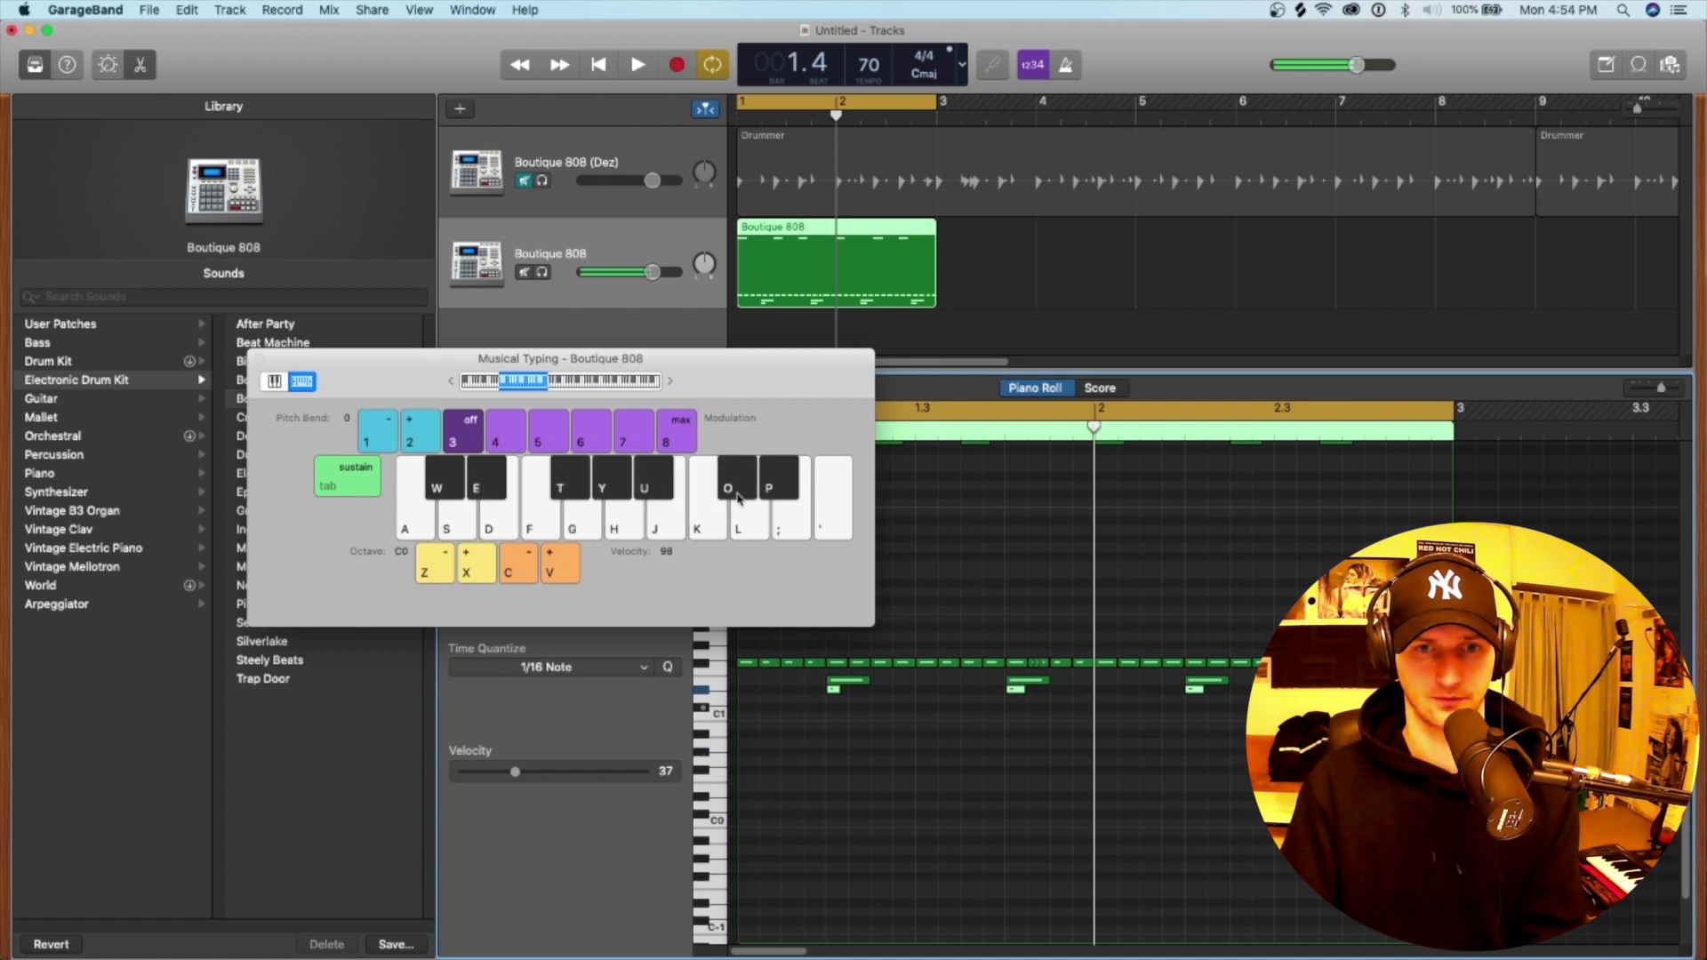
Audition the sounds above C#1 in the C0 octave range, and compare the C#1 and D1 hits.
{"action": "key", "text": "p"}
{"action": "key", "text": "semicolon"}
{"action": "key", "text": "apostrophe"}
{"action": "key", "text": "o"}
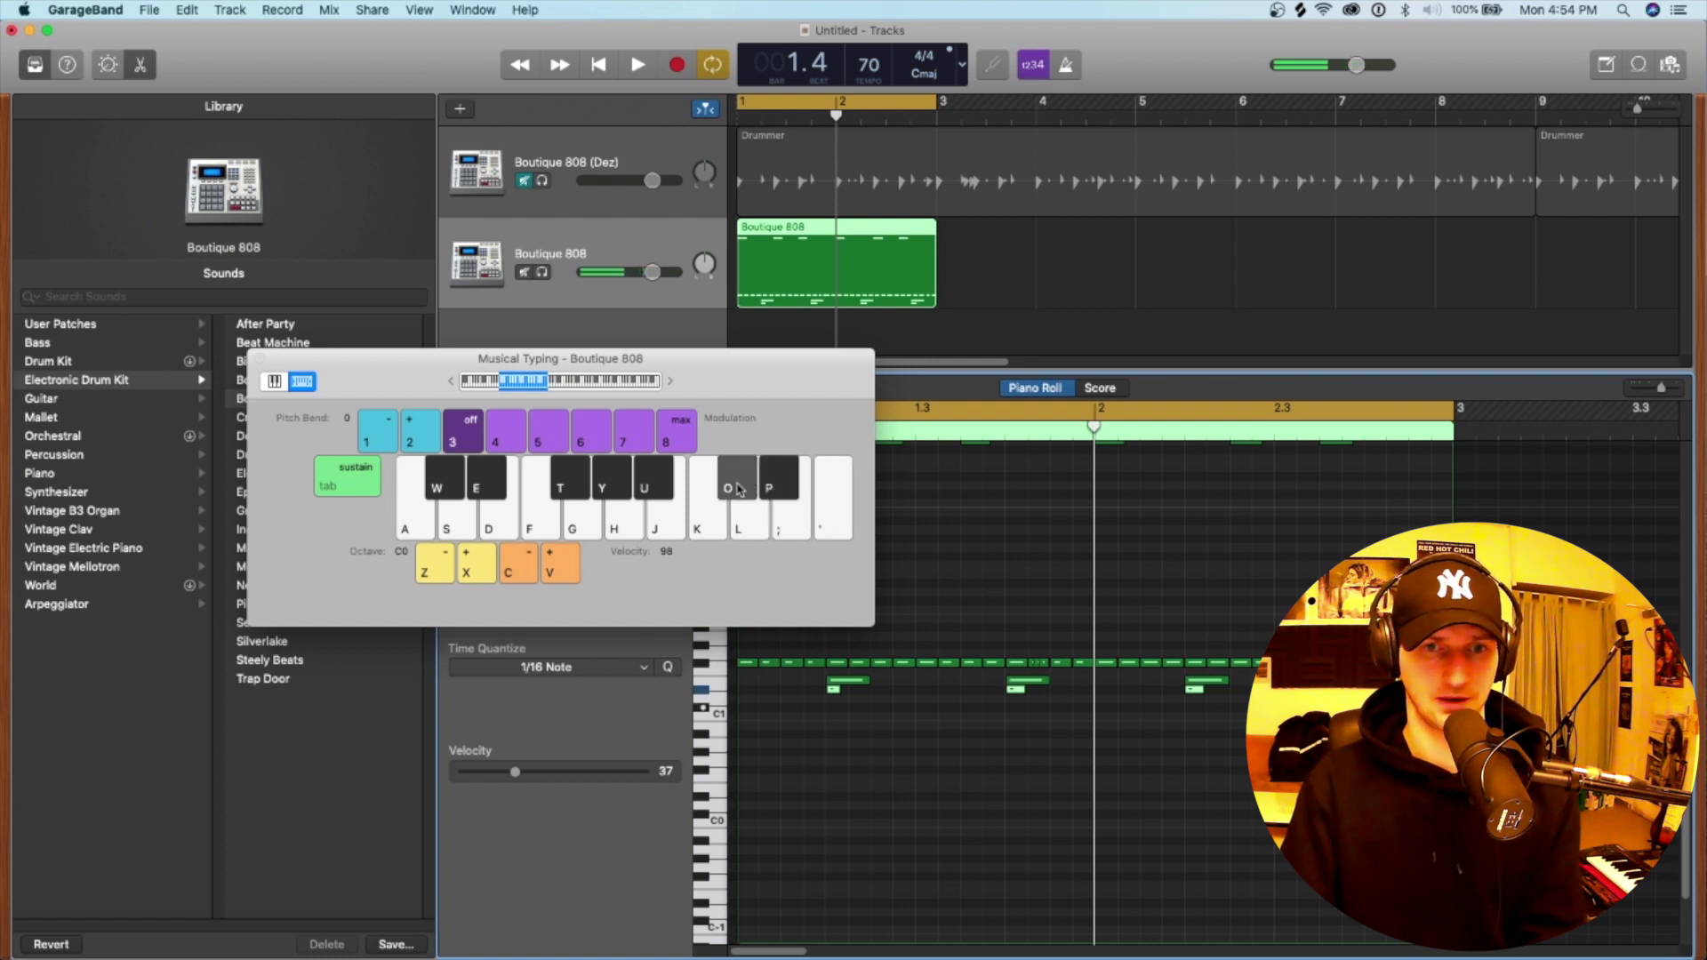
{"action": "key", "text": "o"}
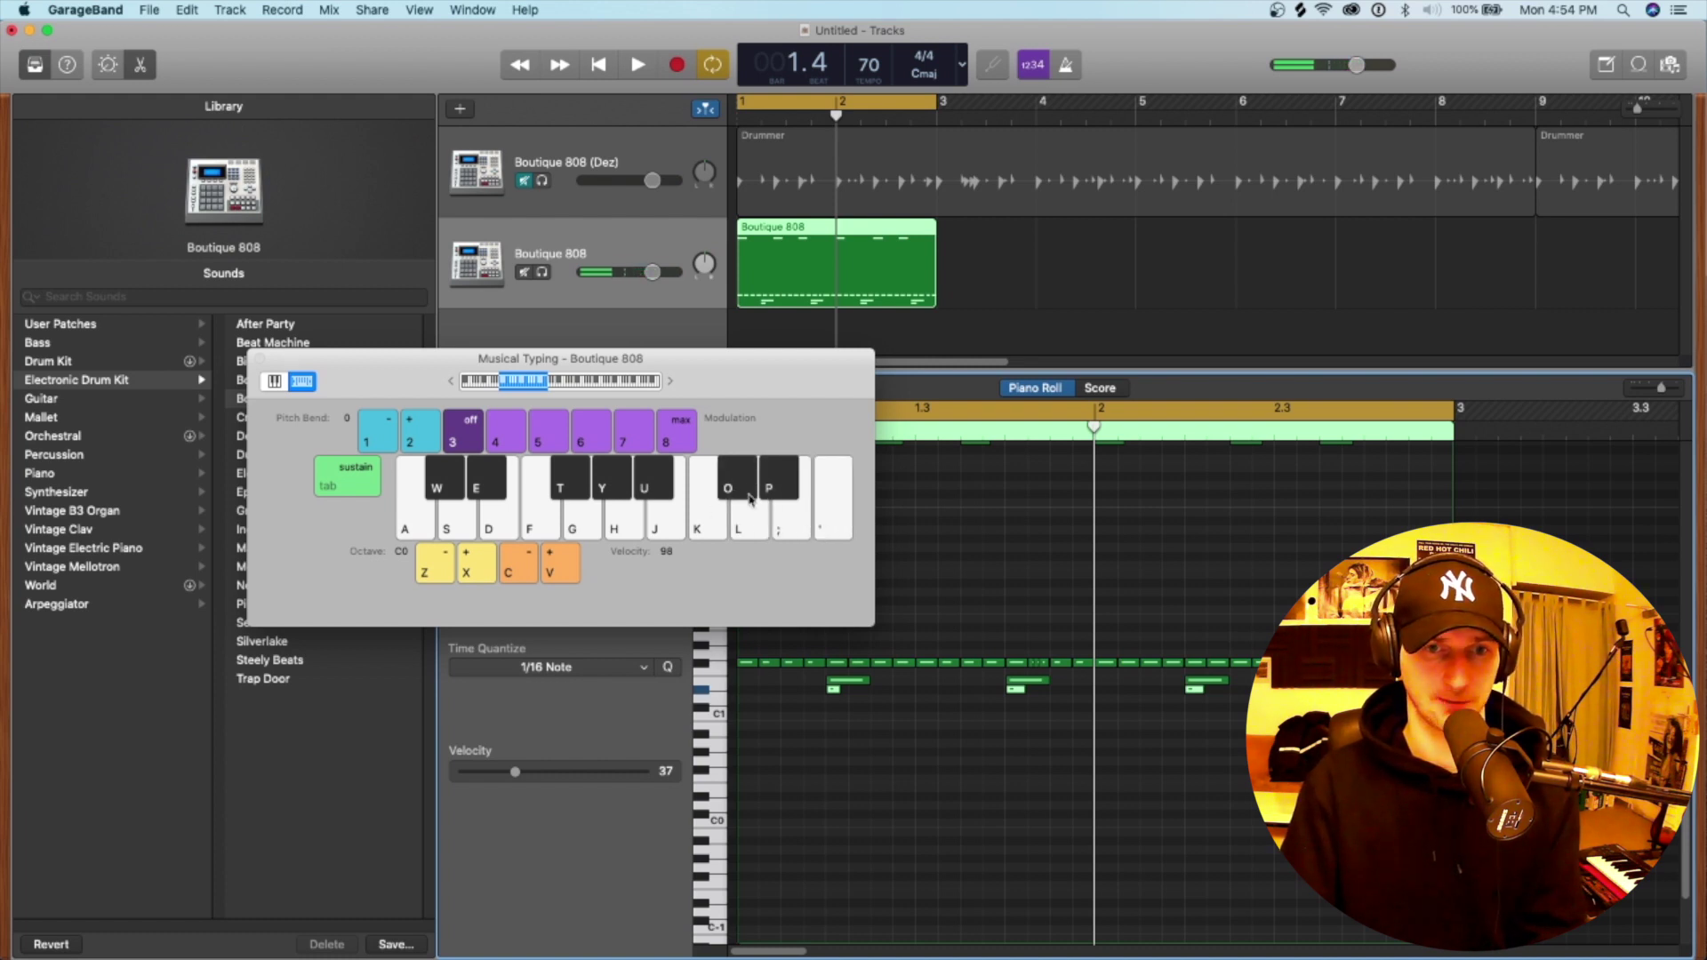
{"action": "key", "text": "o"}
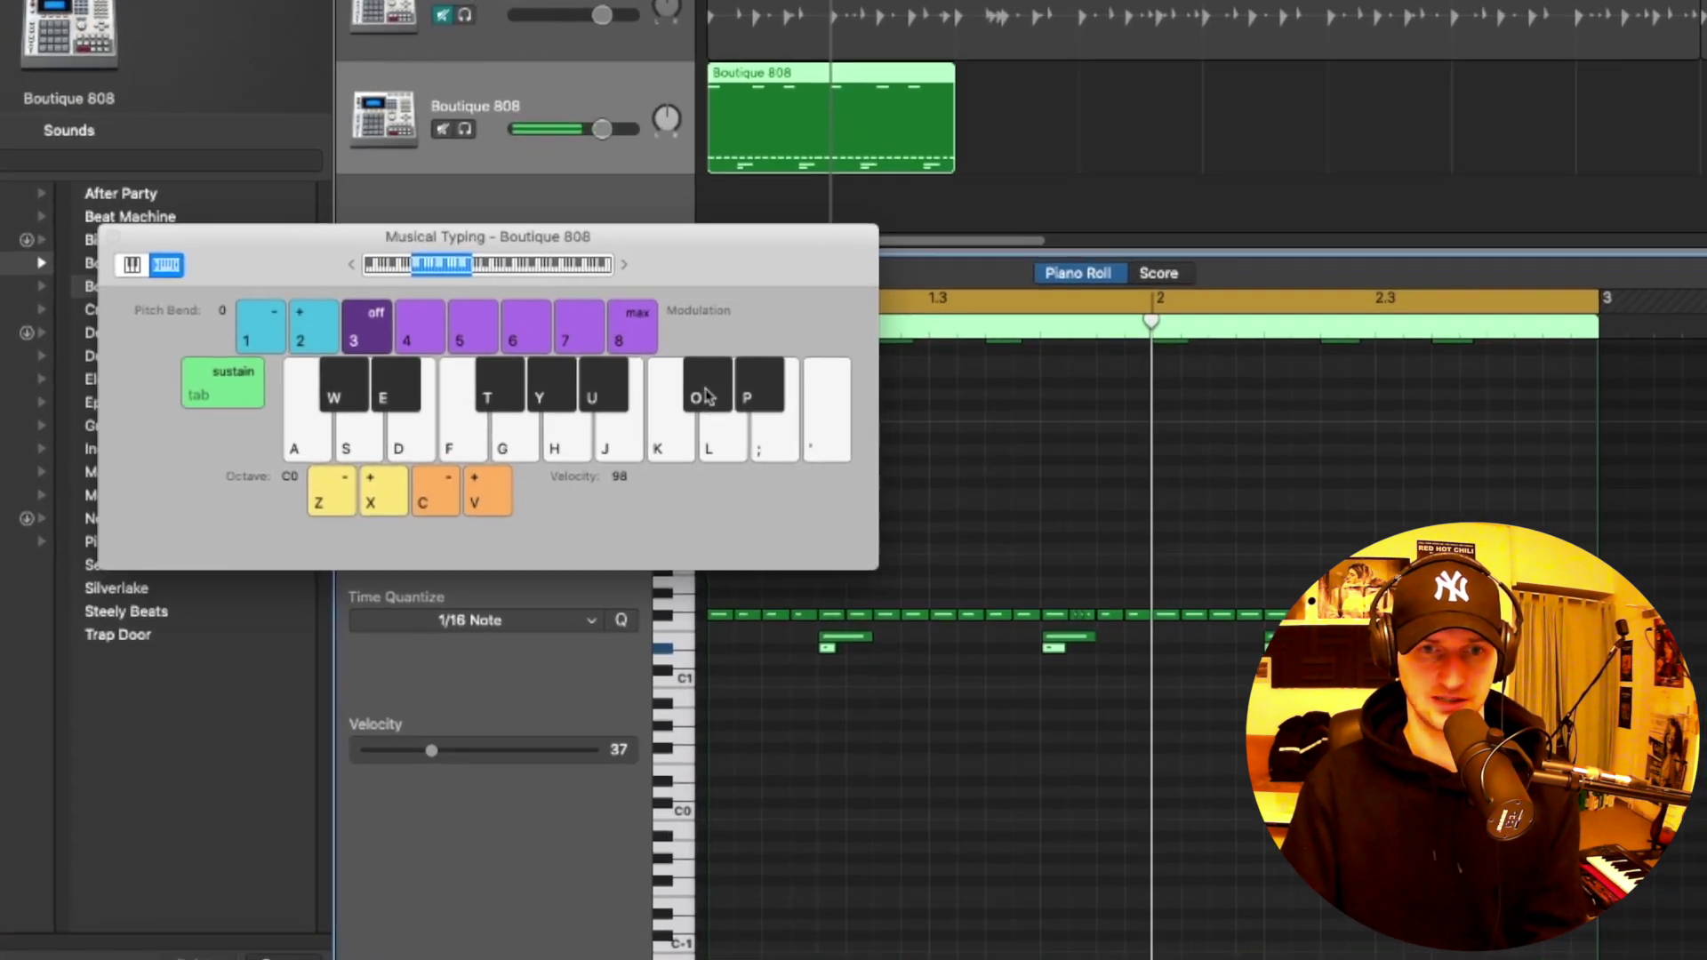
{"action": "key", "text": "o"}
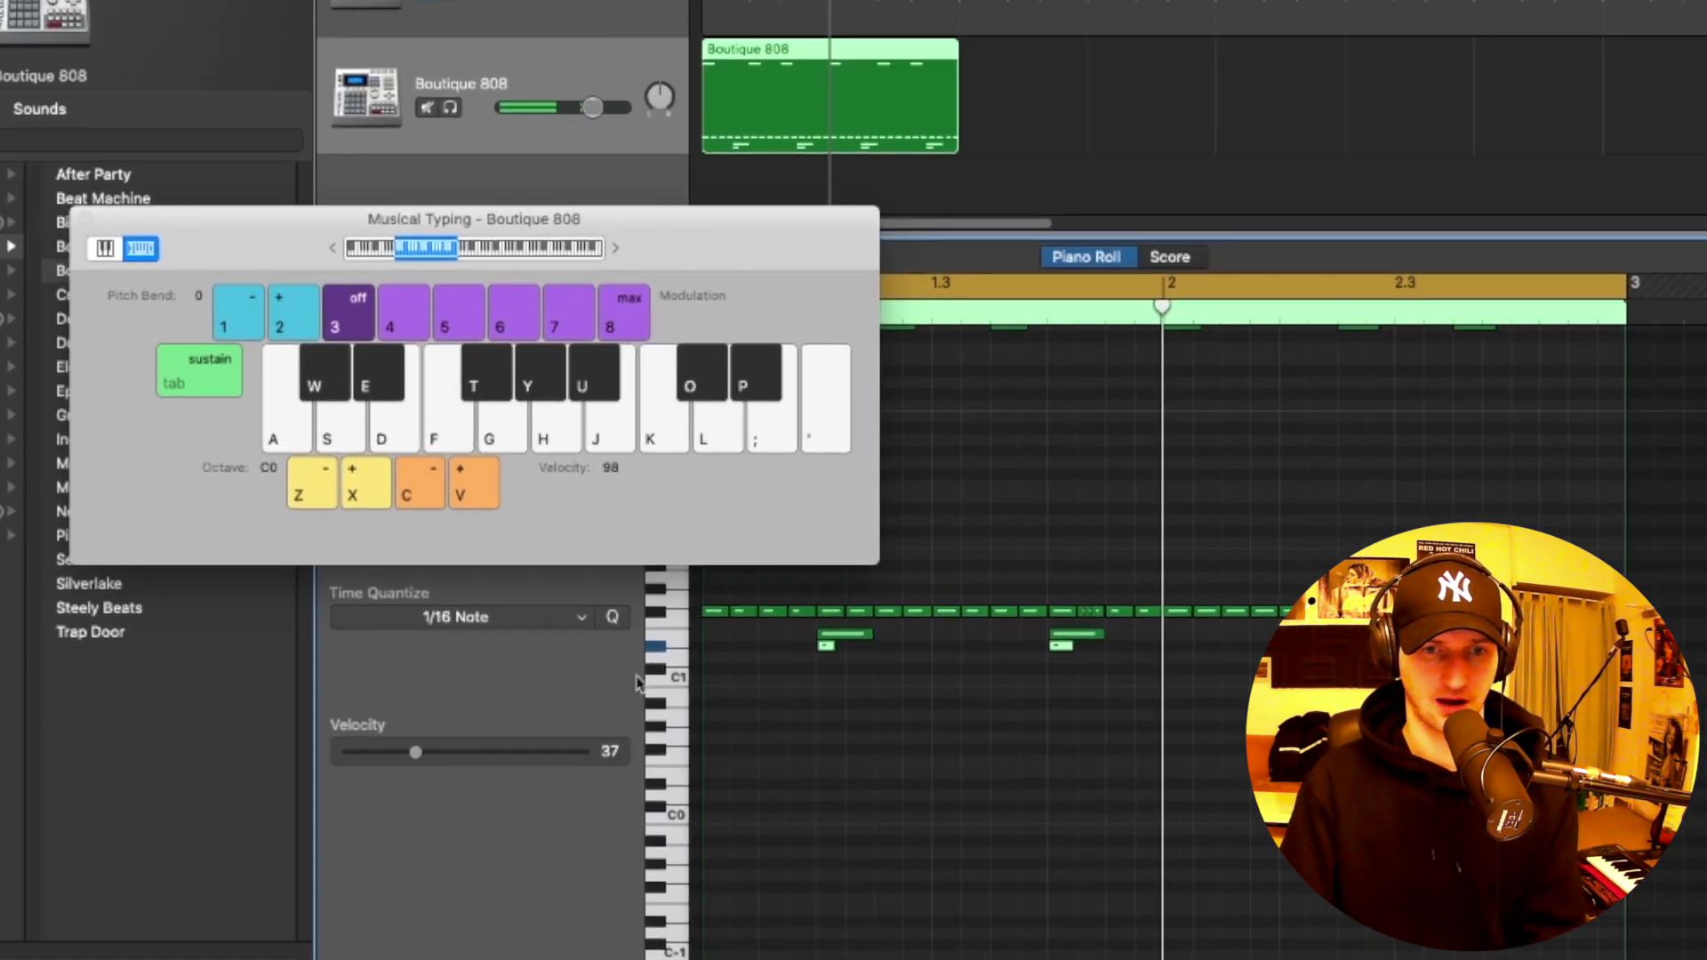
{"action": "key", "text": "l"}
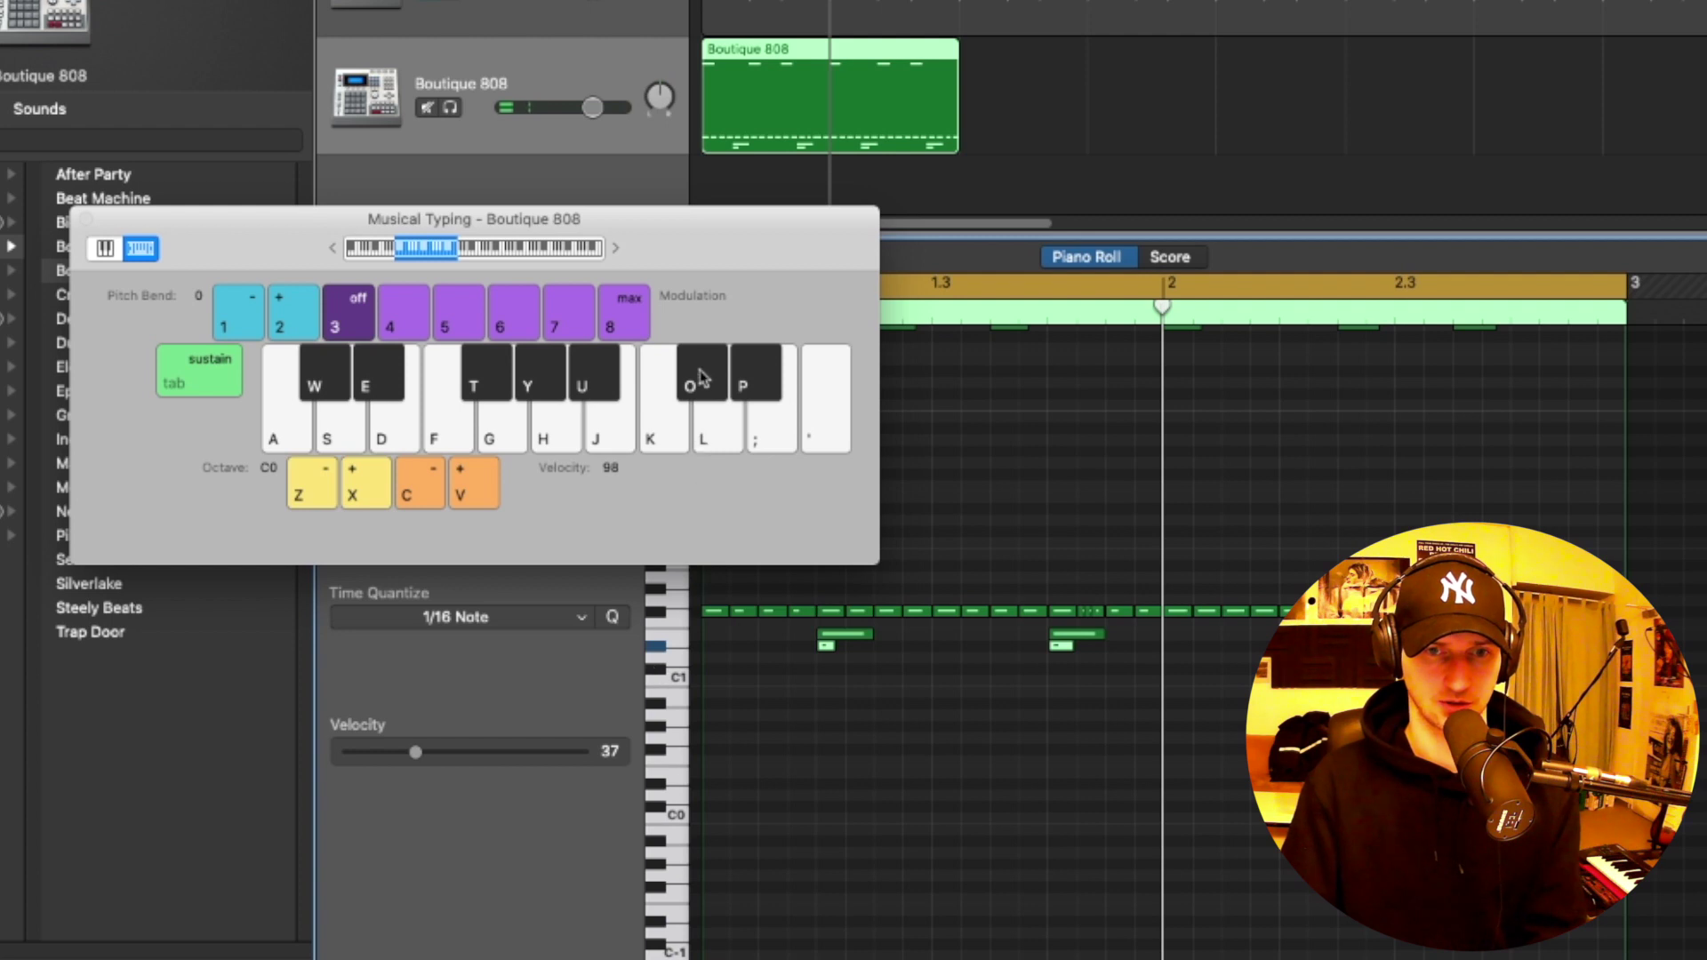
{"action": "key", "text": "o"}
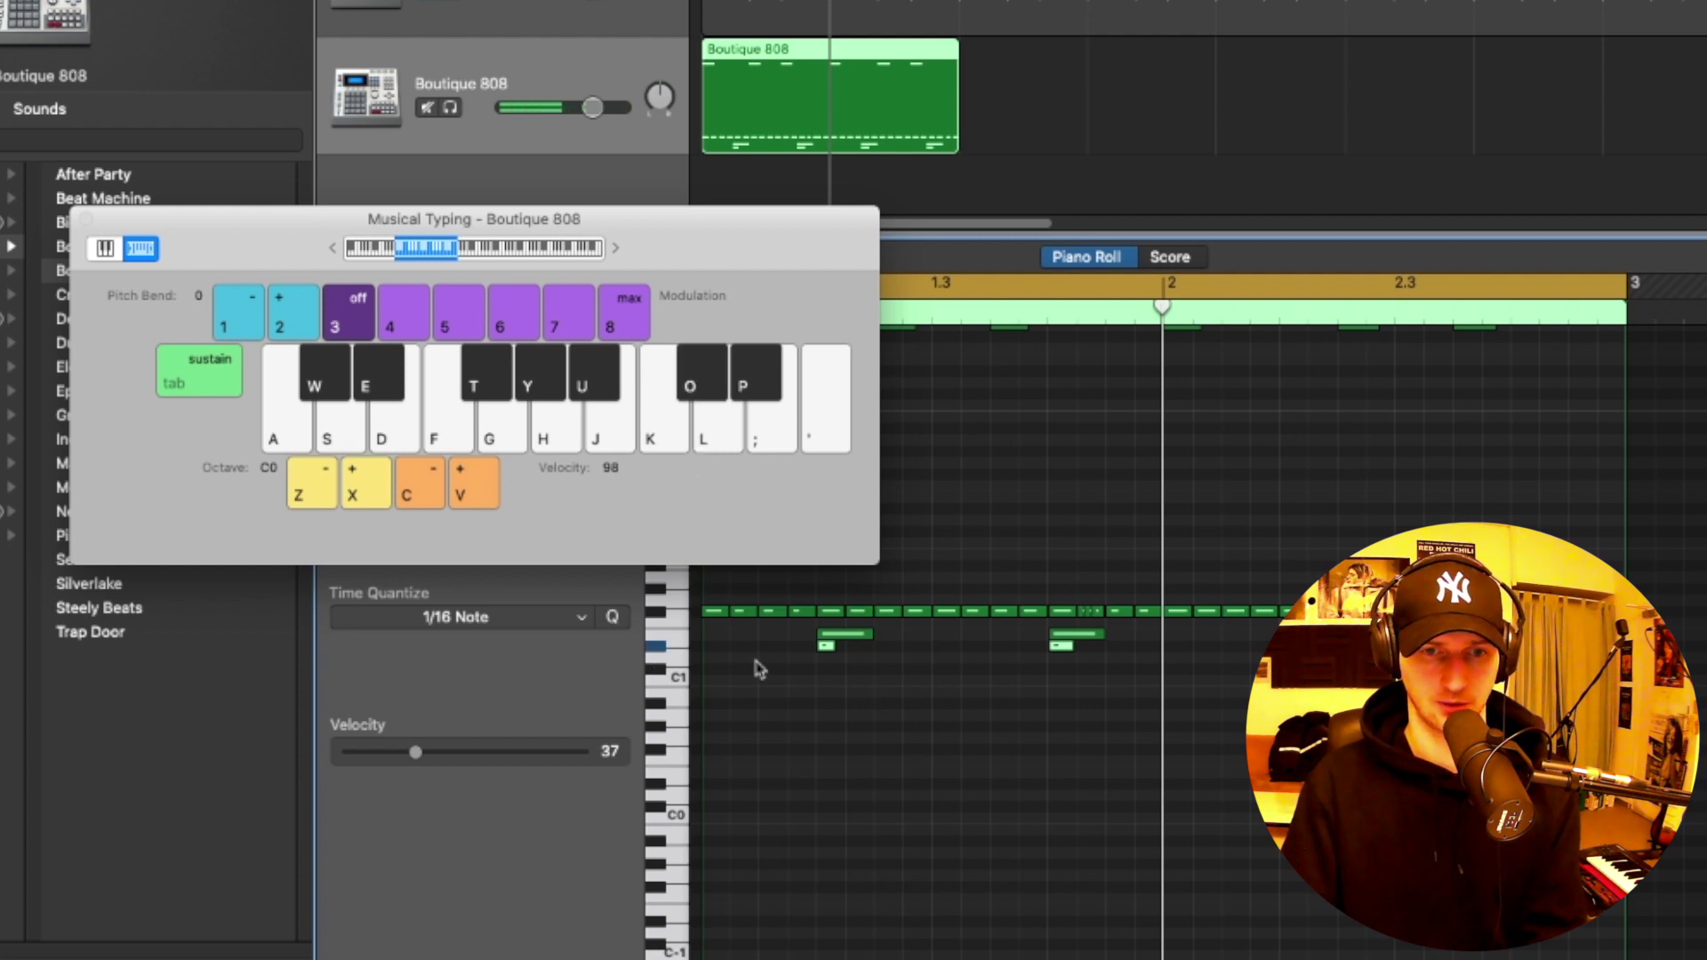
Close the keyboard and add C#1 notes on beats 1.4 and 2.4, under the D#1 hits.
{"action": "left_click", "coordinate": [819, 677]}
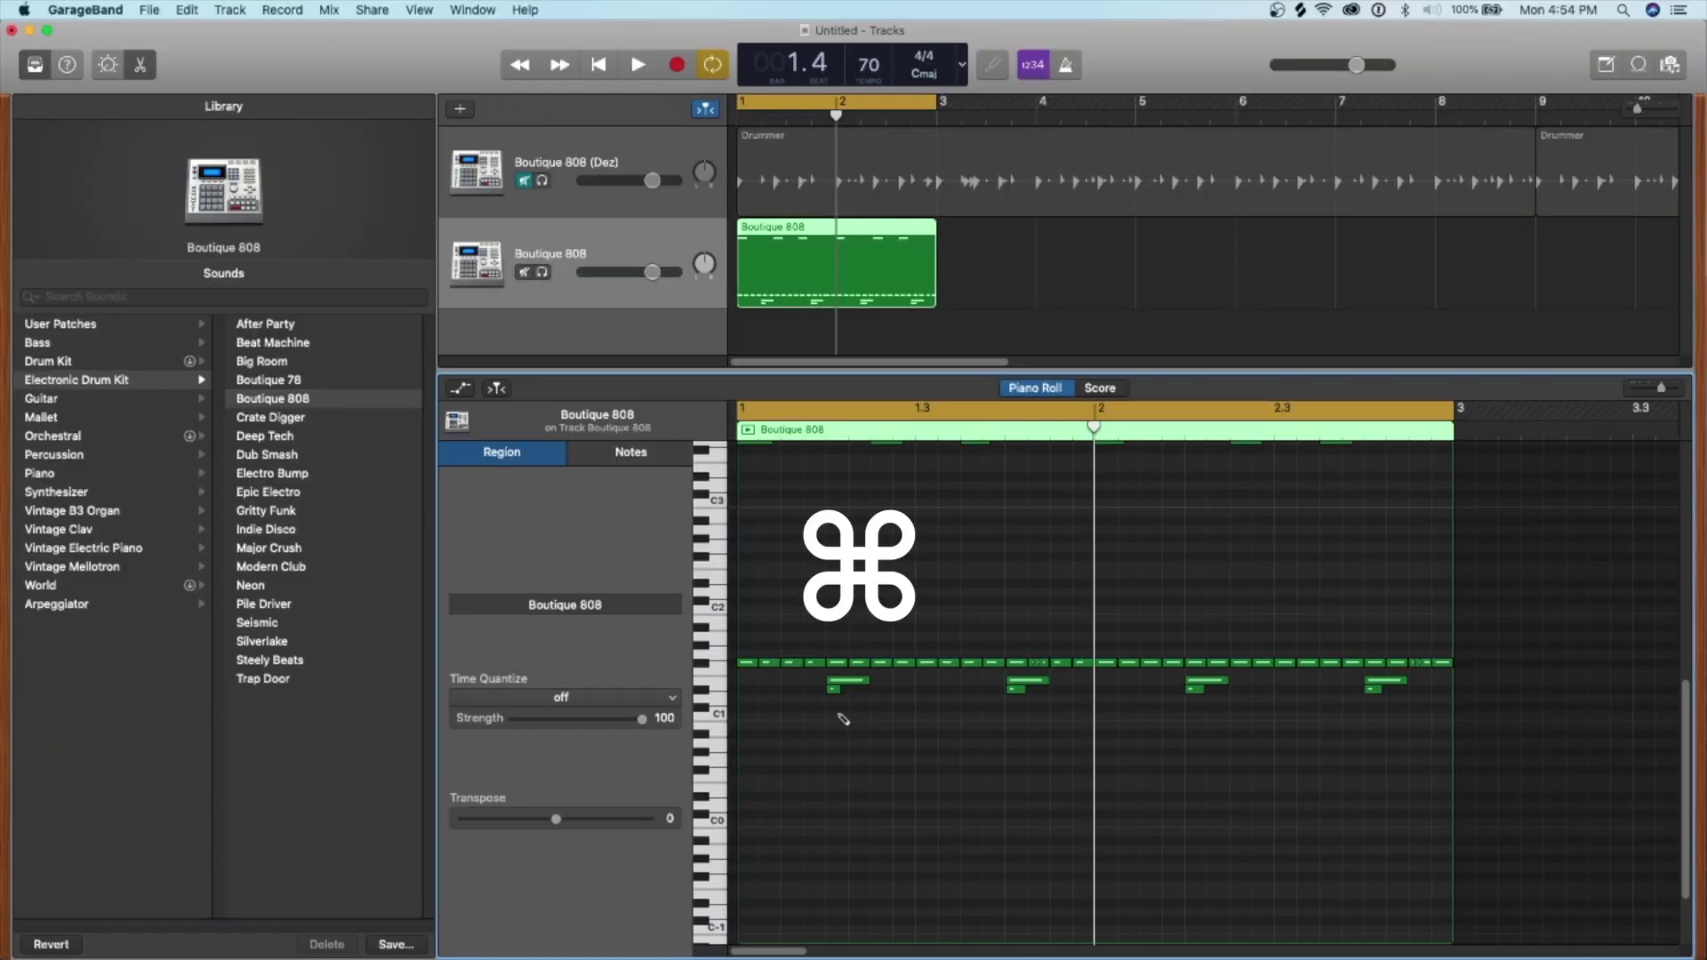
{"action": "left_click", "coordinate": [837, 717], "text": "super"}
{"action": "left_click_drag", "start_coordinate": [834, 721], "coordinate": [1014, 716]}
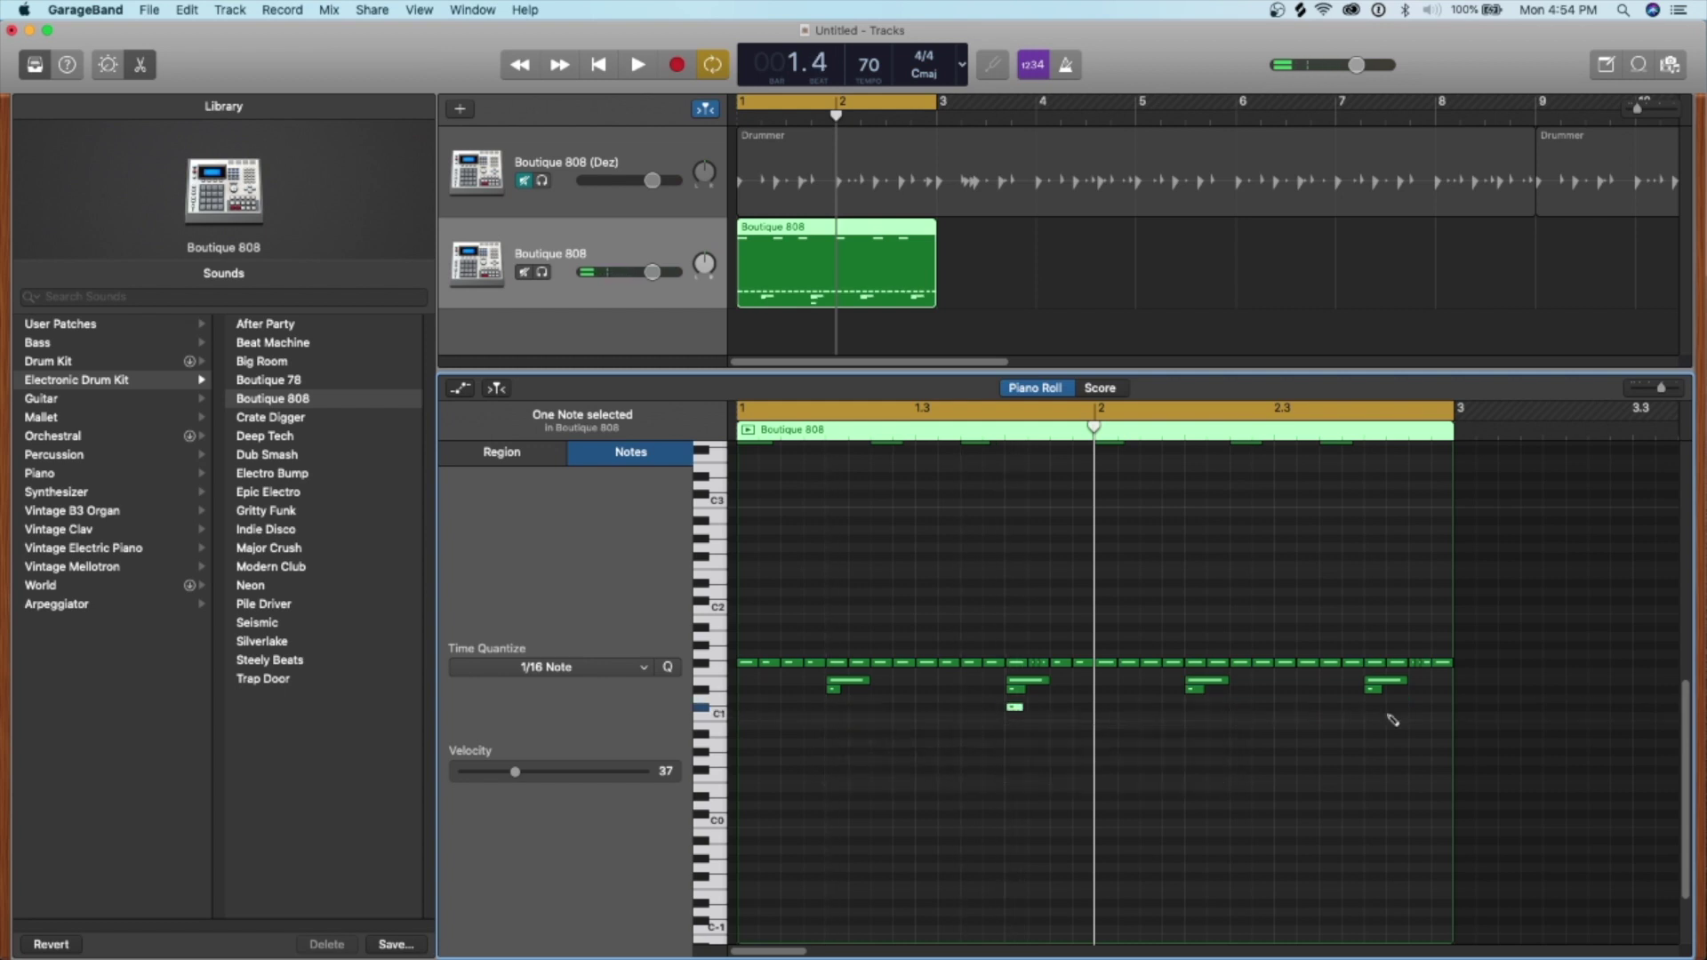
{"action": "left_click", "coordinate": [1369, 714]}
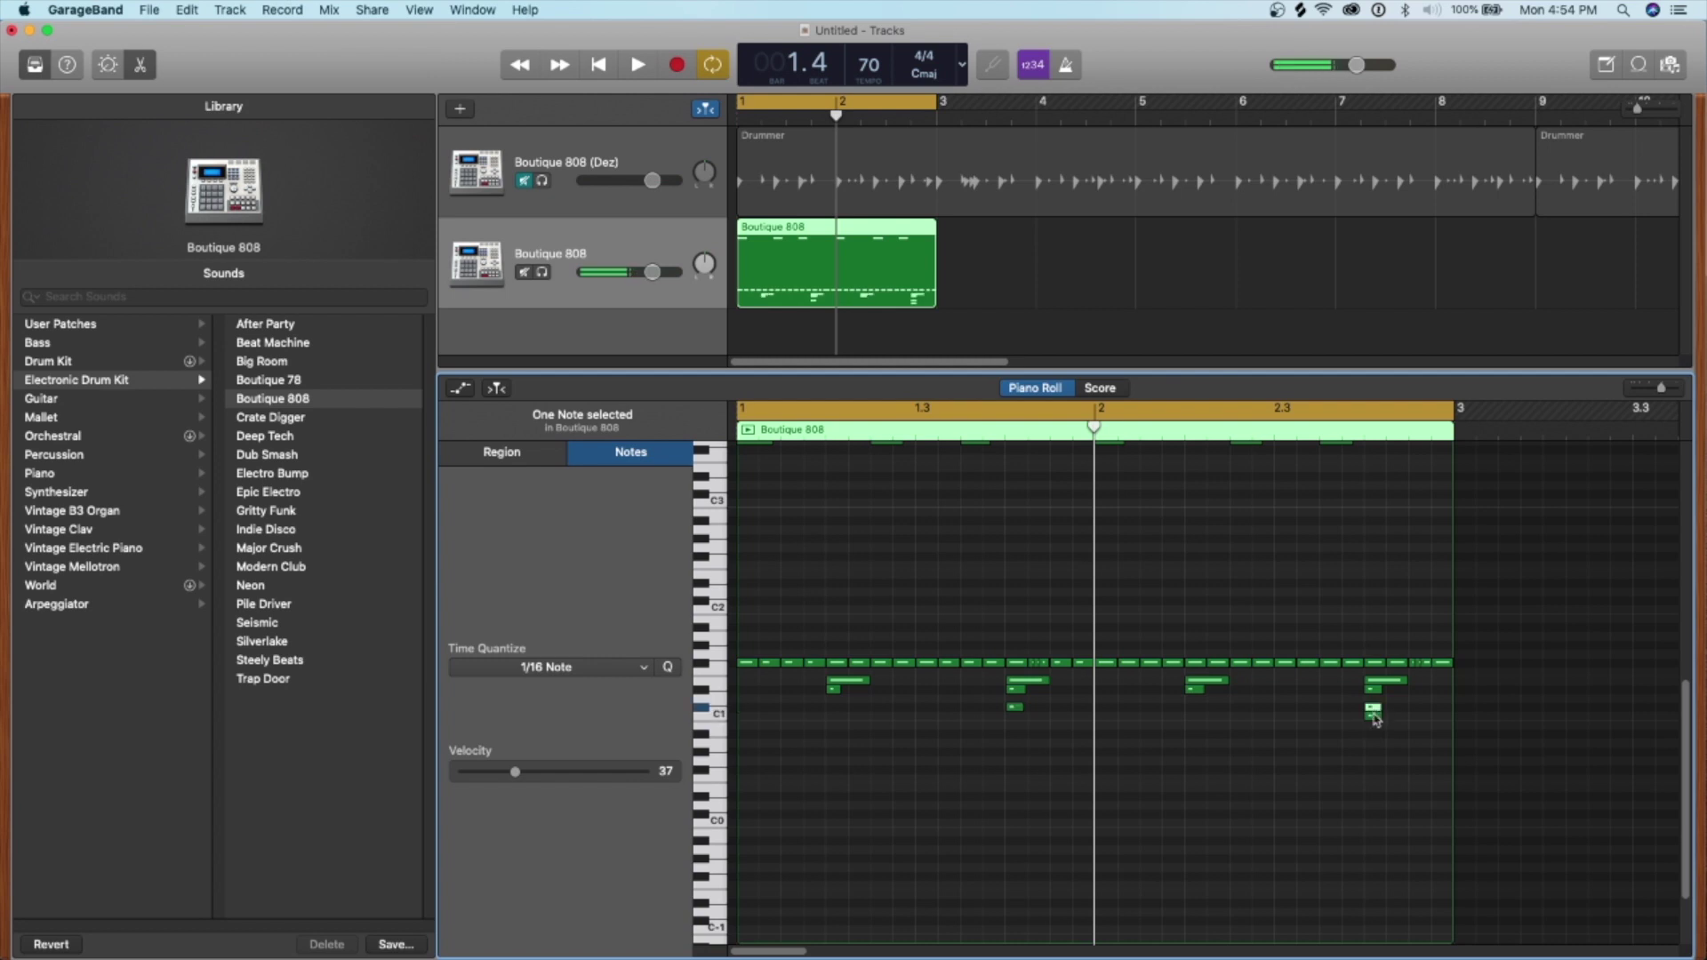
{"action": "left_click", "coordinate": [1374, 715]}
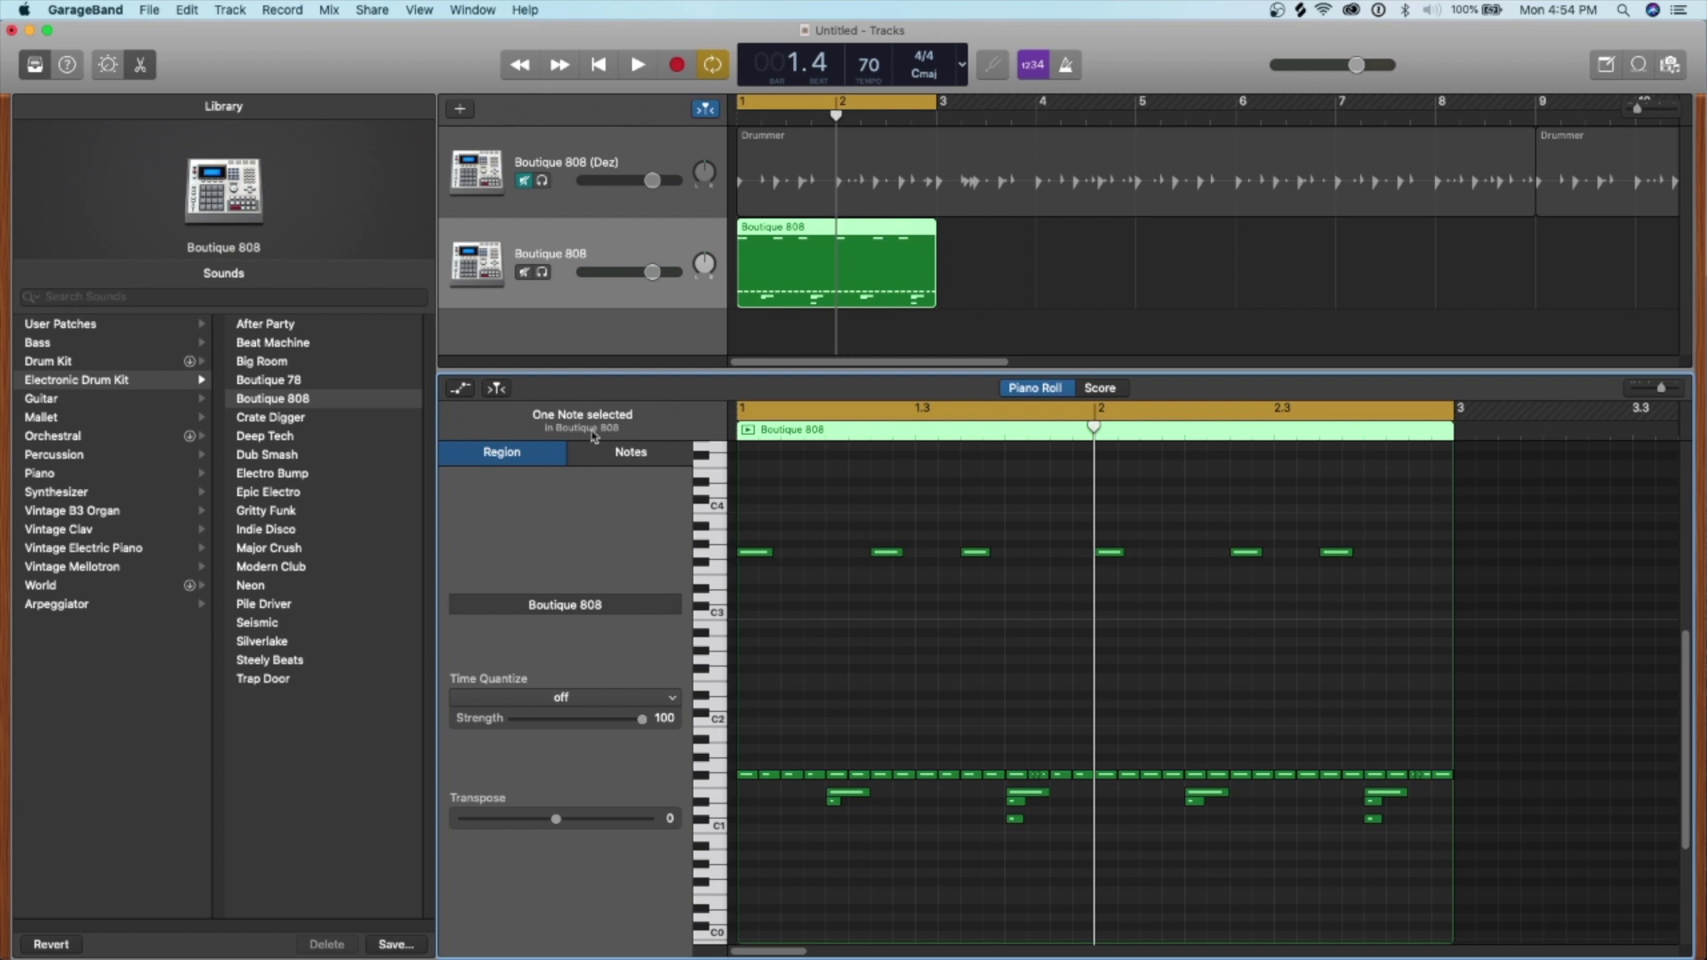
Reopen Musical Typing, raise its octave to C1, and audition the kit's sounds across that range.
{"action": "key", "text": "super+k"}
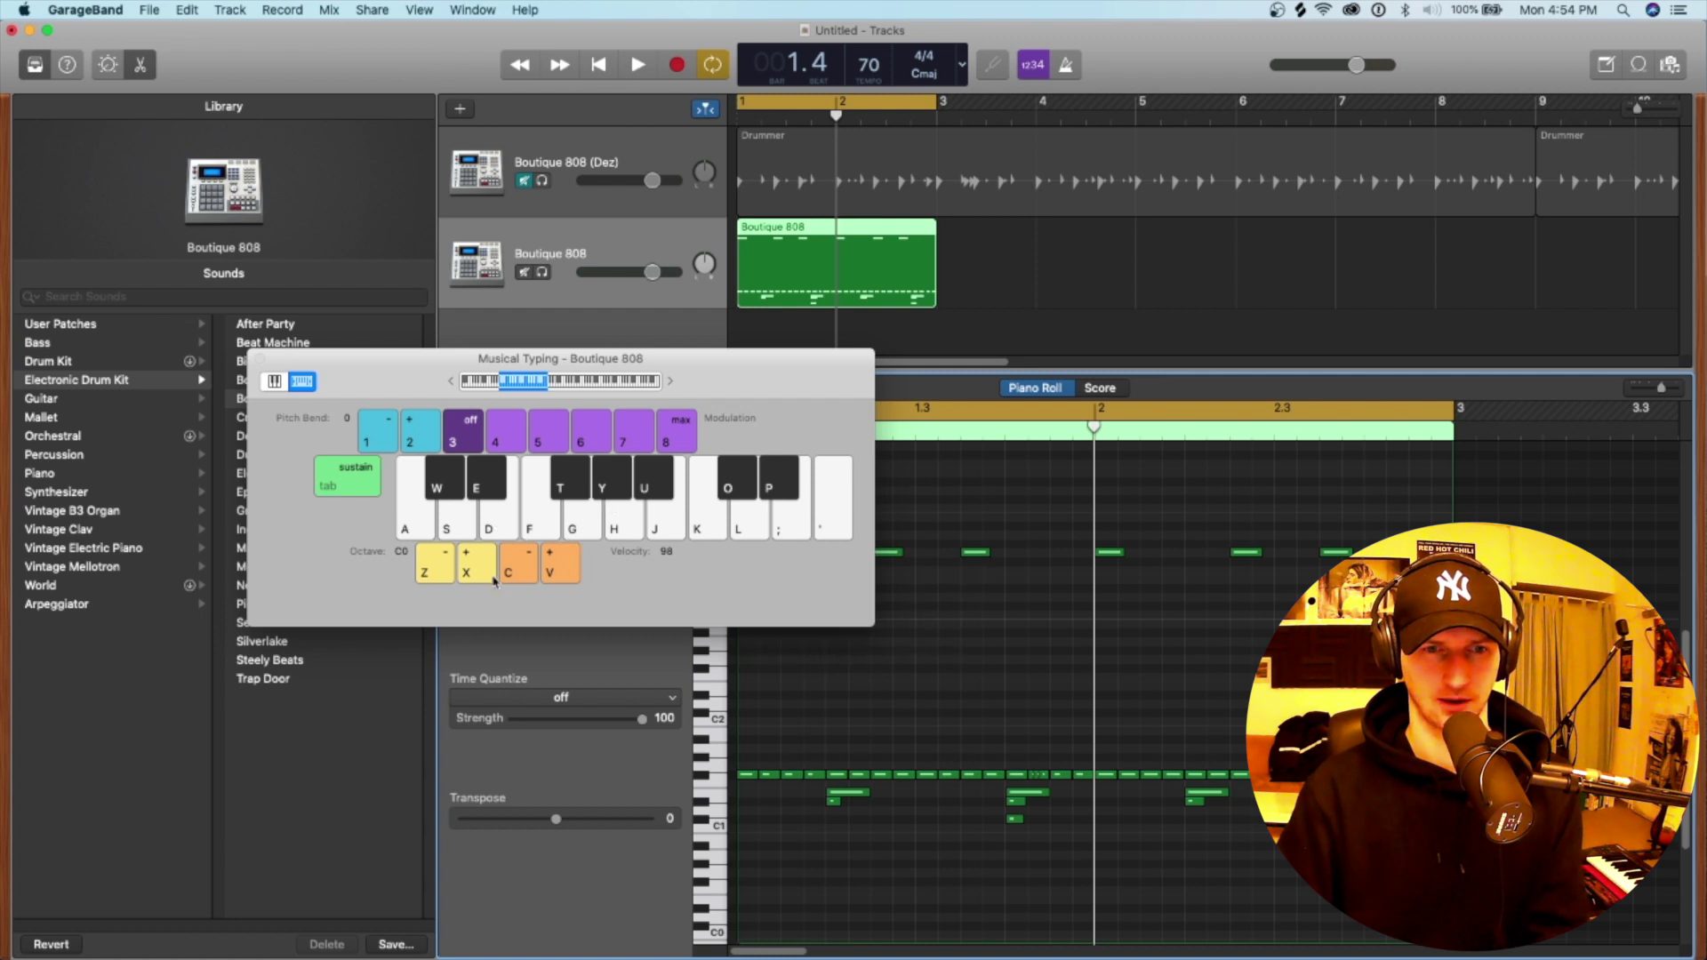
{"action": "left_click", "coordinate": [487, 578]}
{"action": "key", "text": "a"}
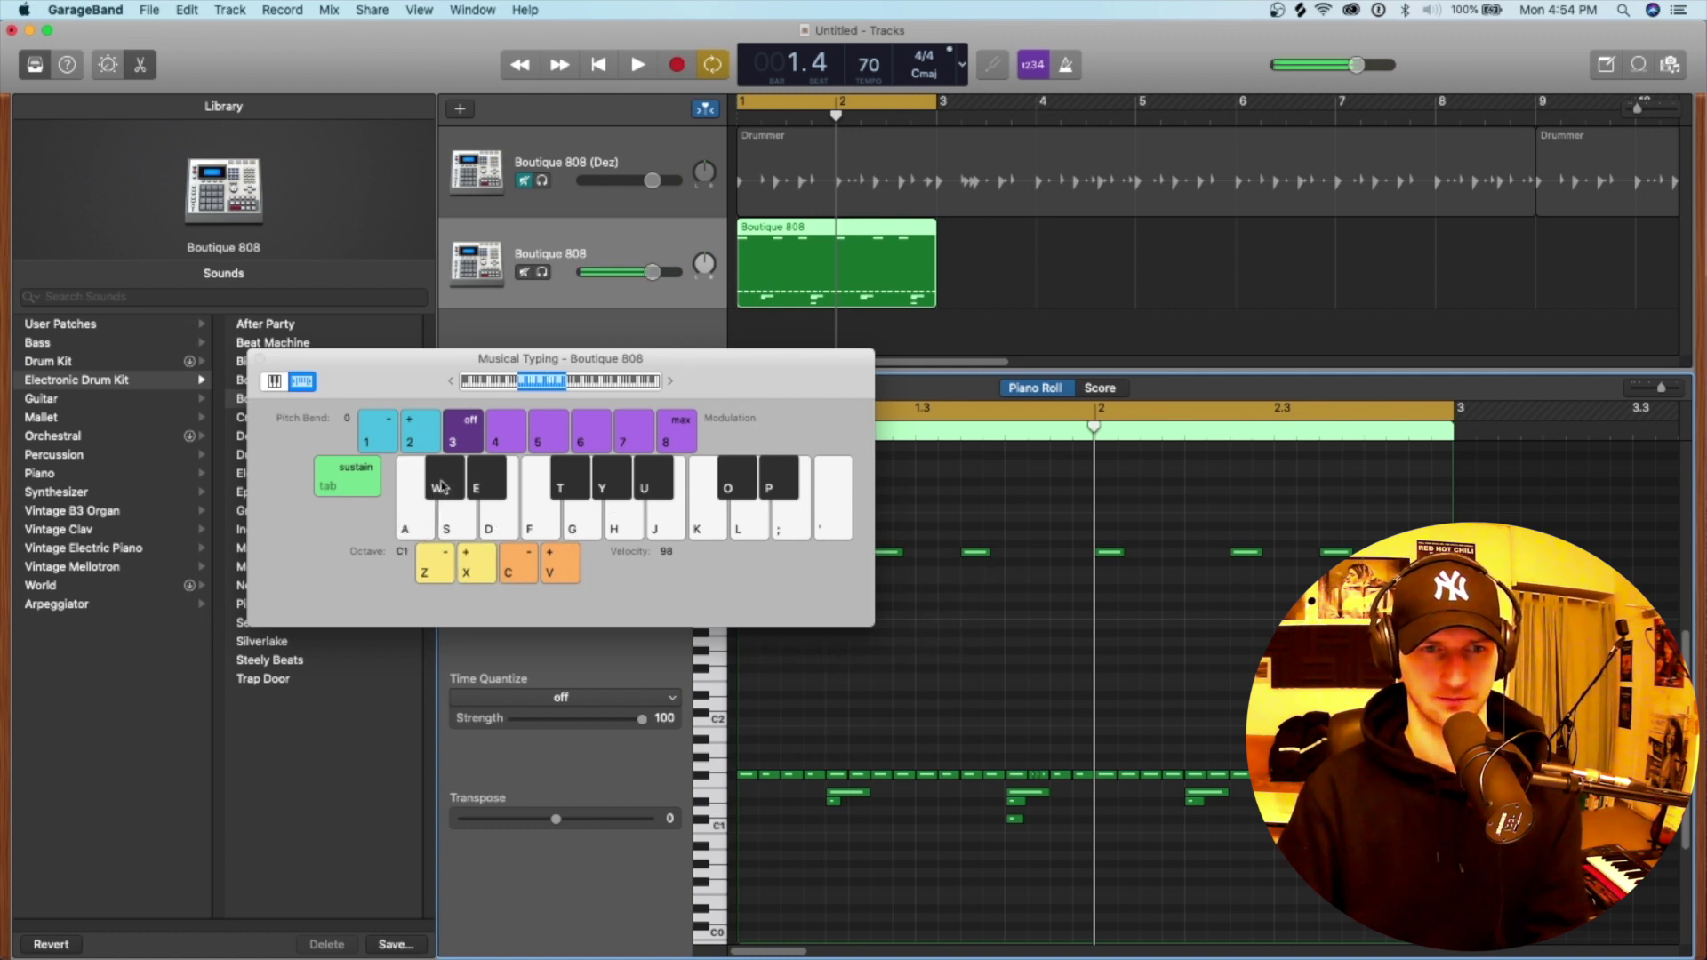
{"action": "key", "text": "d"}
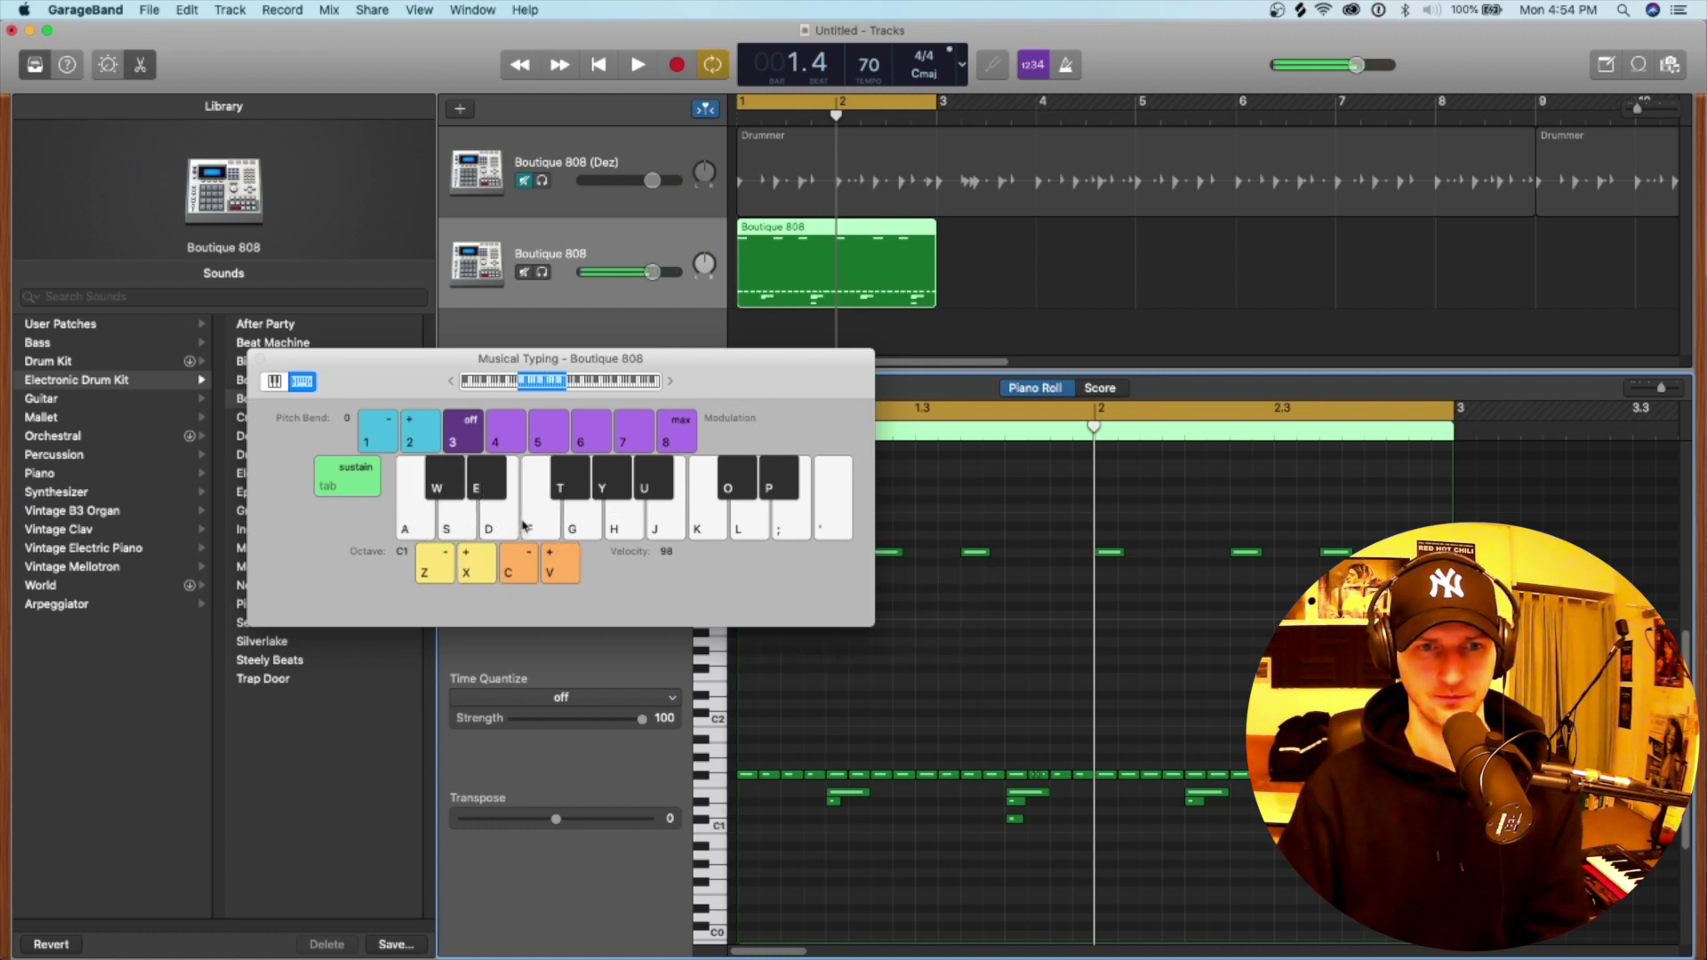
{"action": "key", "text": "h"}
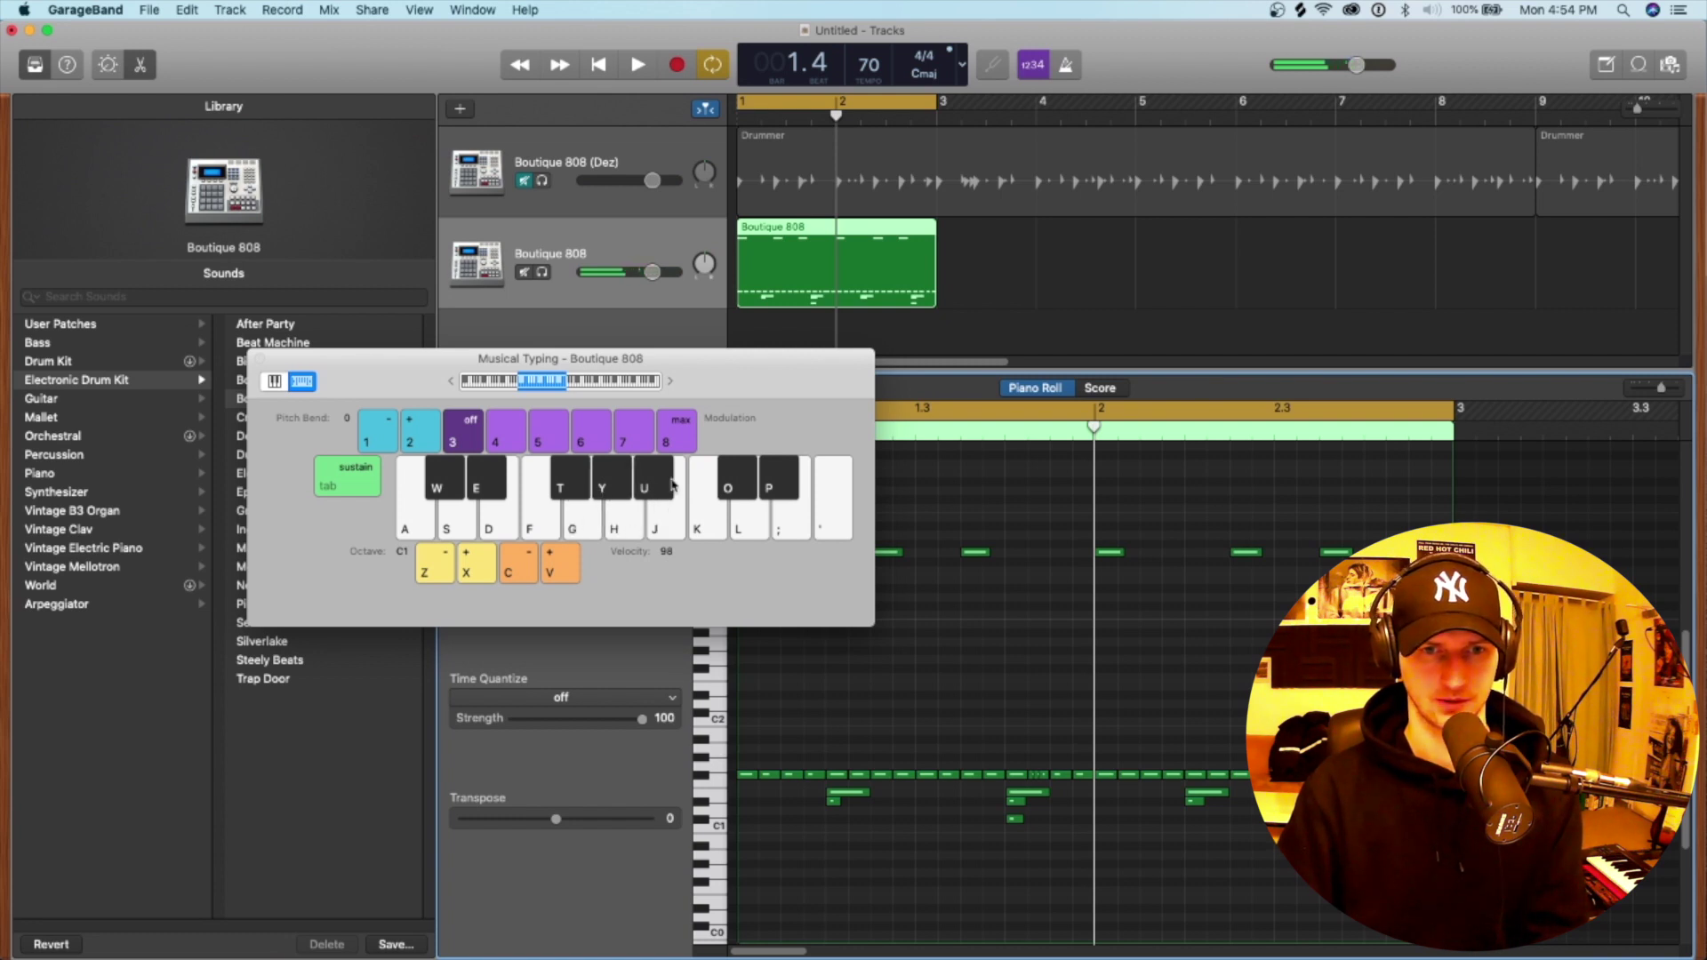
{"action": "key", "text": "apostrophe"}
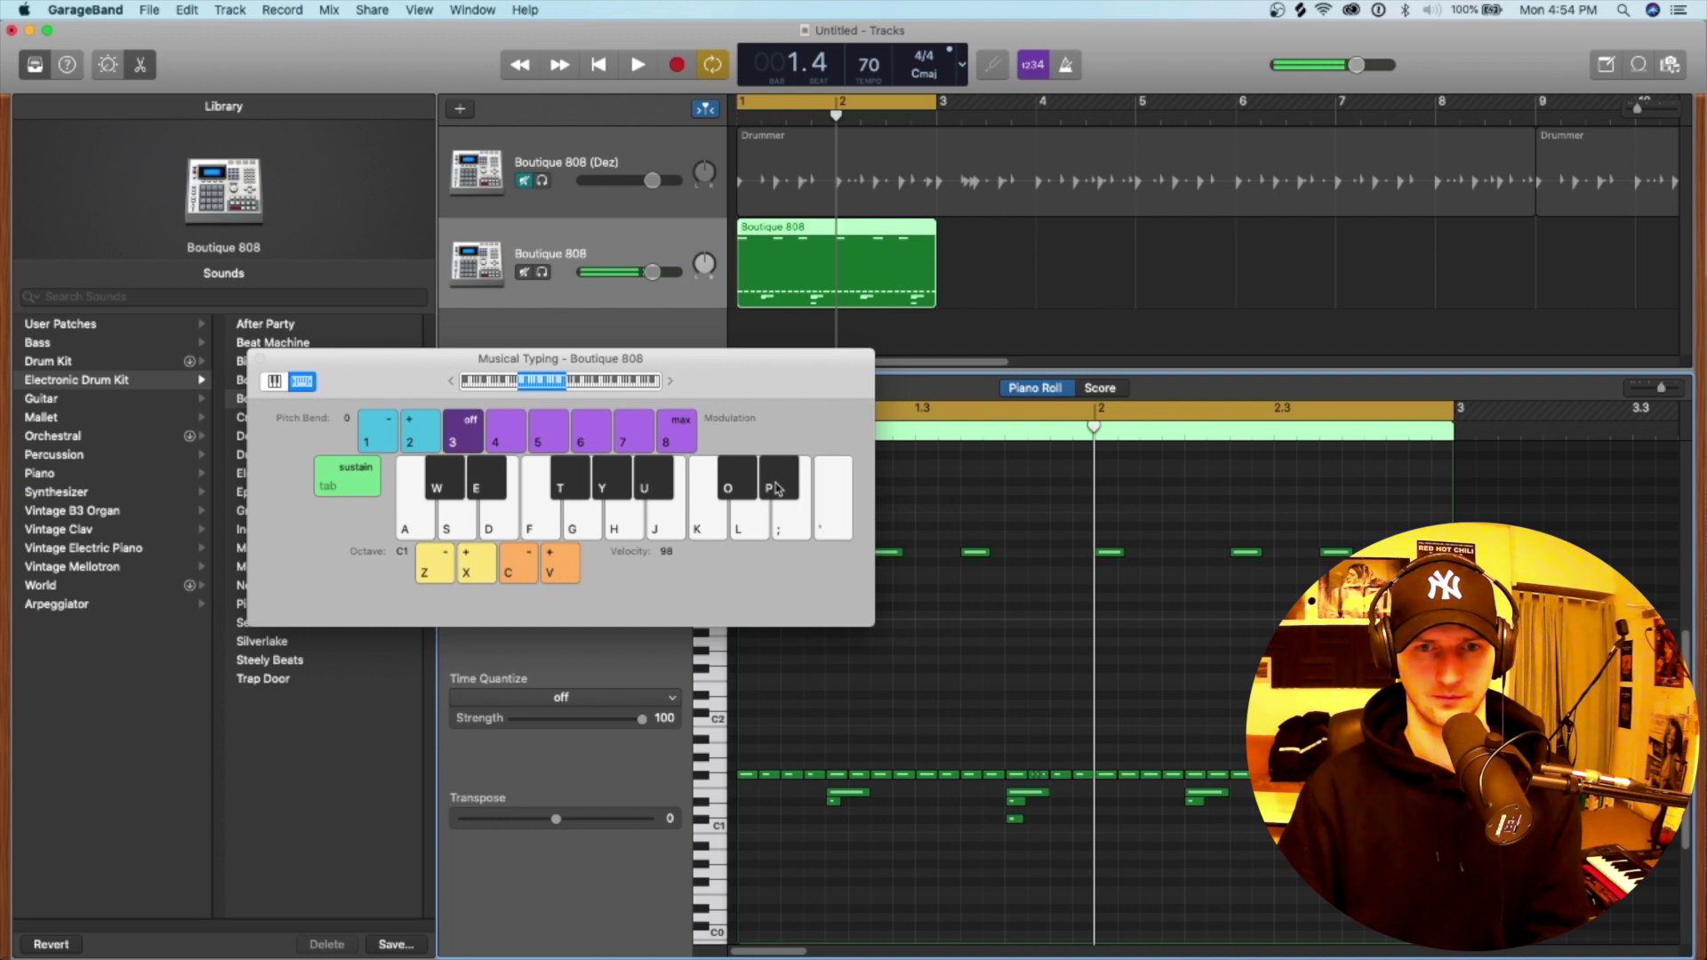
{"action": "left_click", "coordinate": [777, 487]}
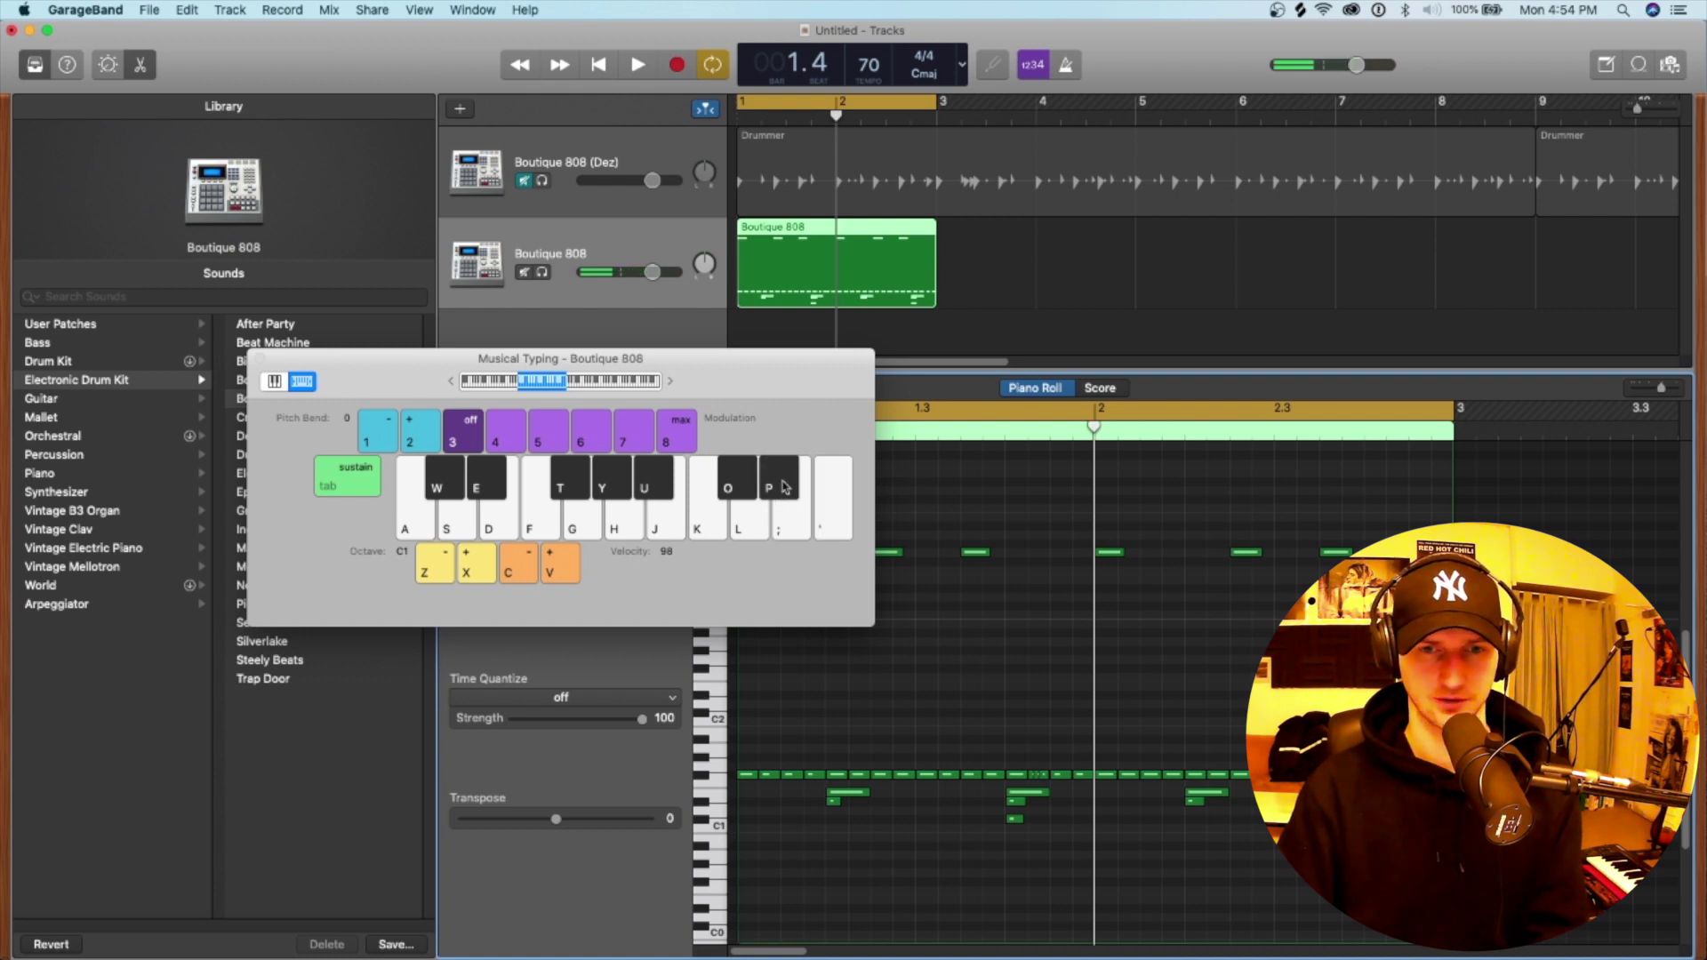
{"action": "left_click", "coordinate": [734, 486]}
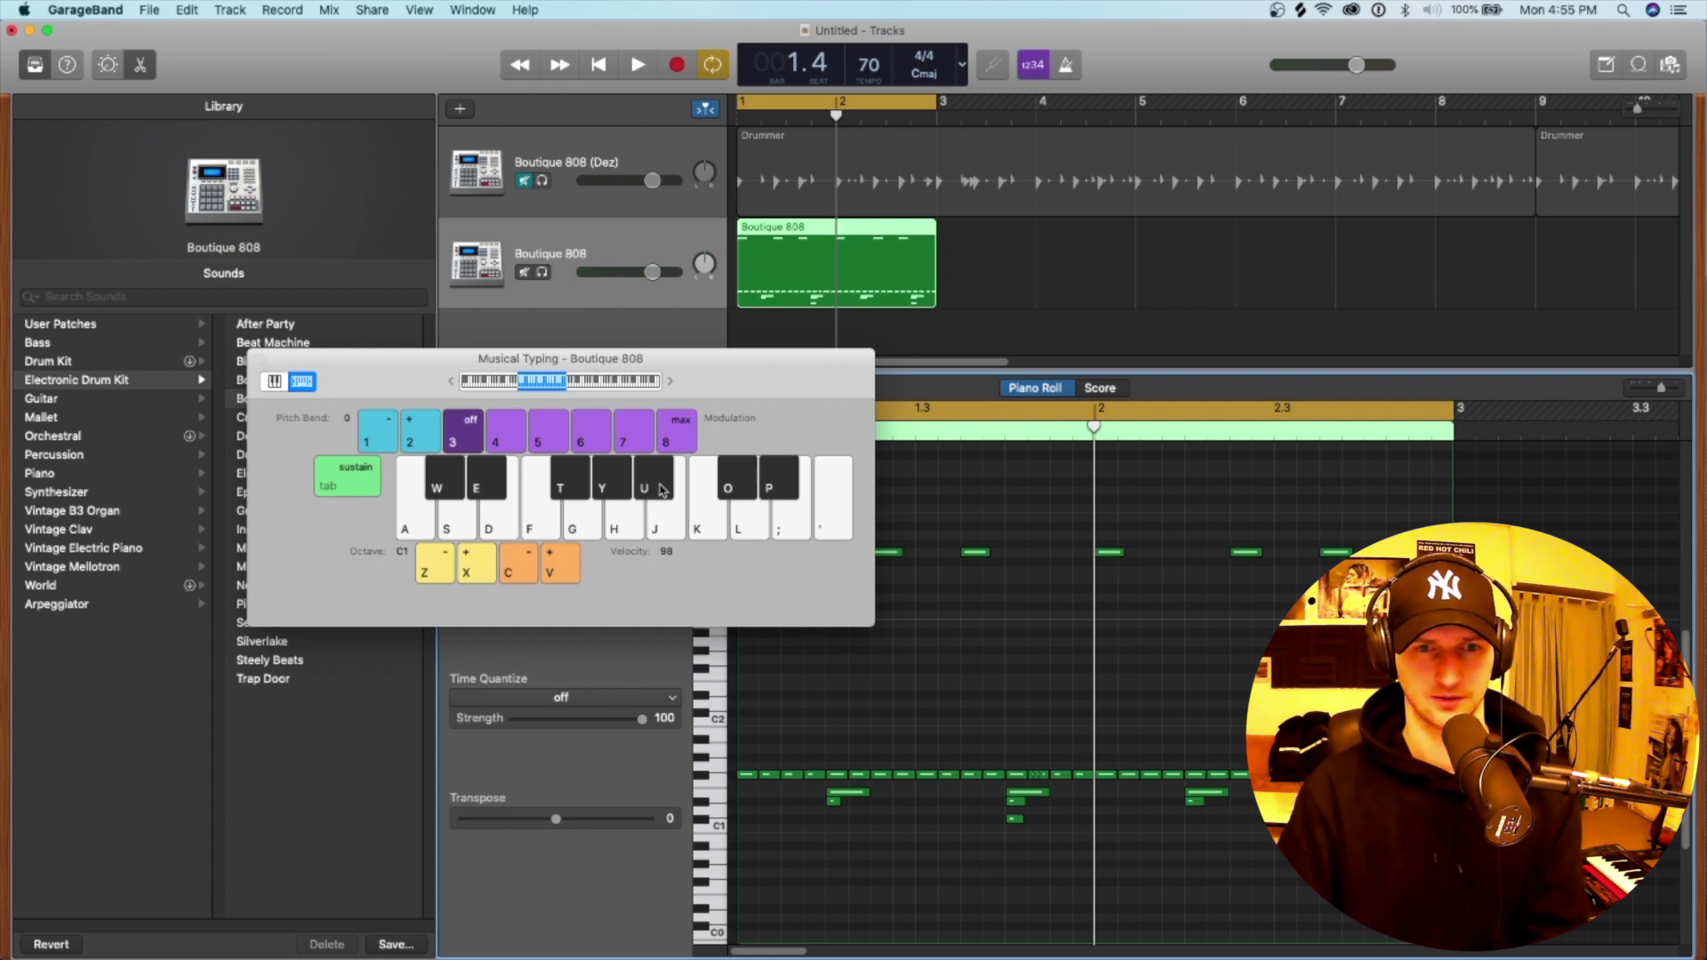
Try extra drum hits over the playing pattern, move the keyboard window off the note grid, and audition A#1.
{"action": "key", "text": "space"}
{"action": "key", "text": "t"}
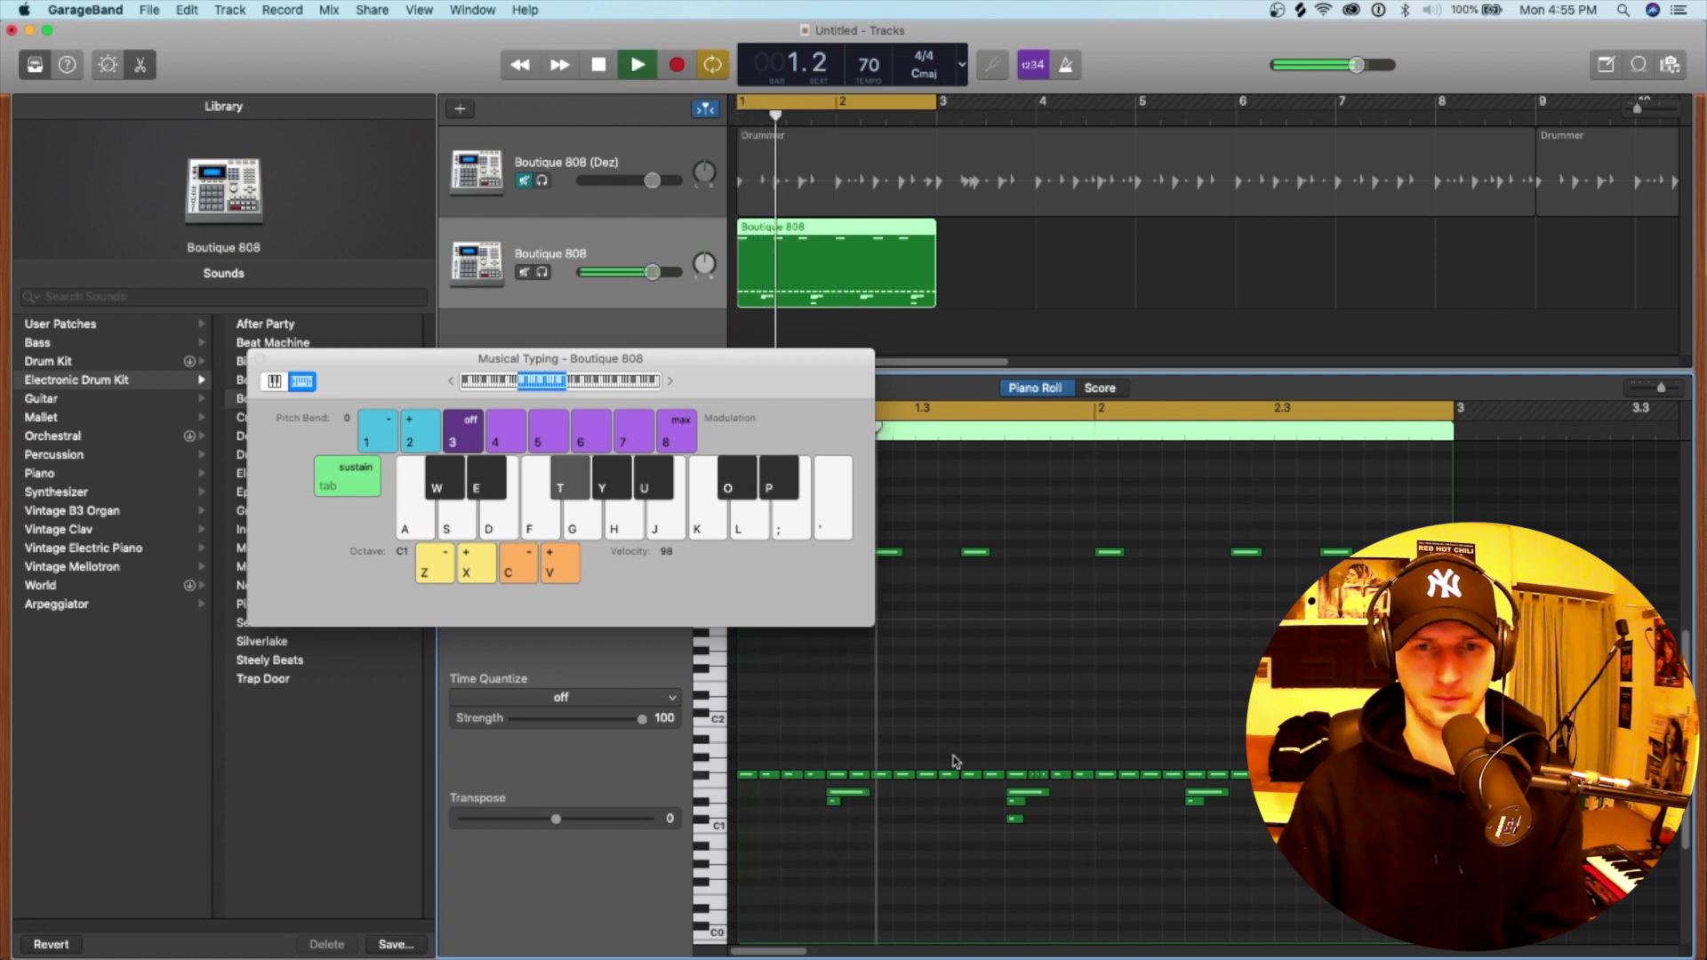
{"action": "key", "text": "e"}
{"action": "key", "text": "space"}
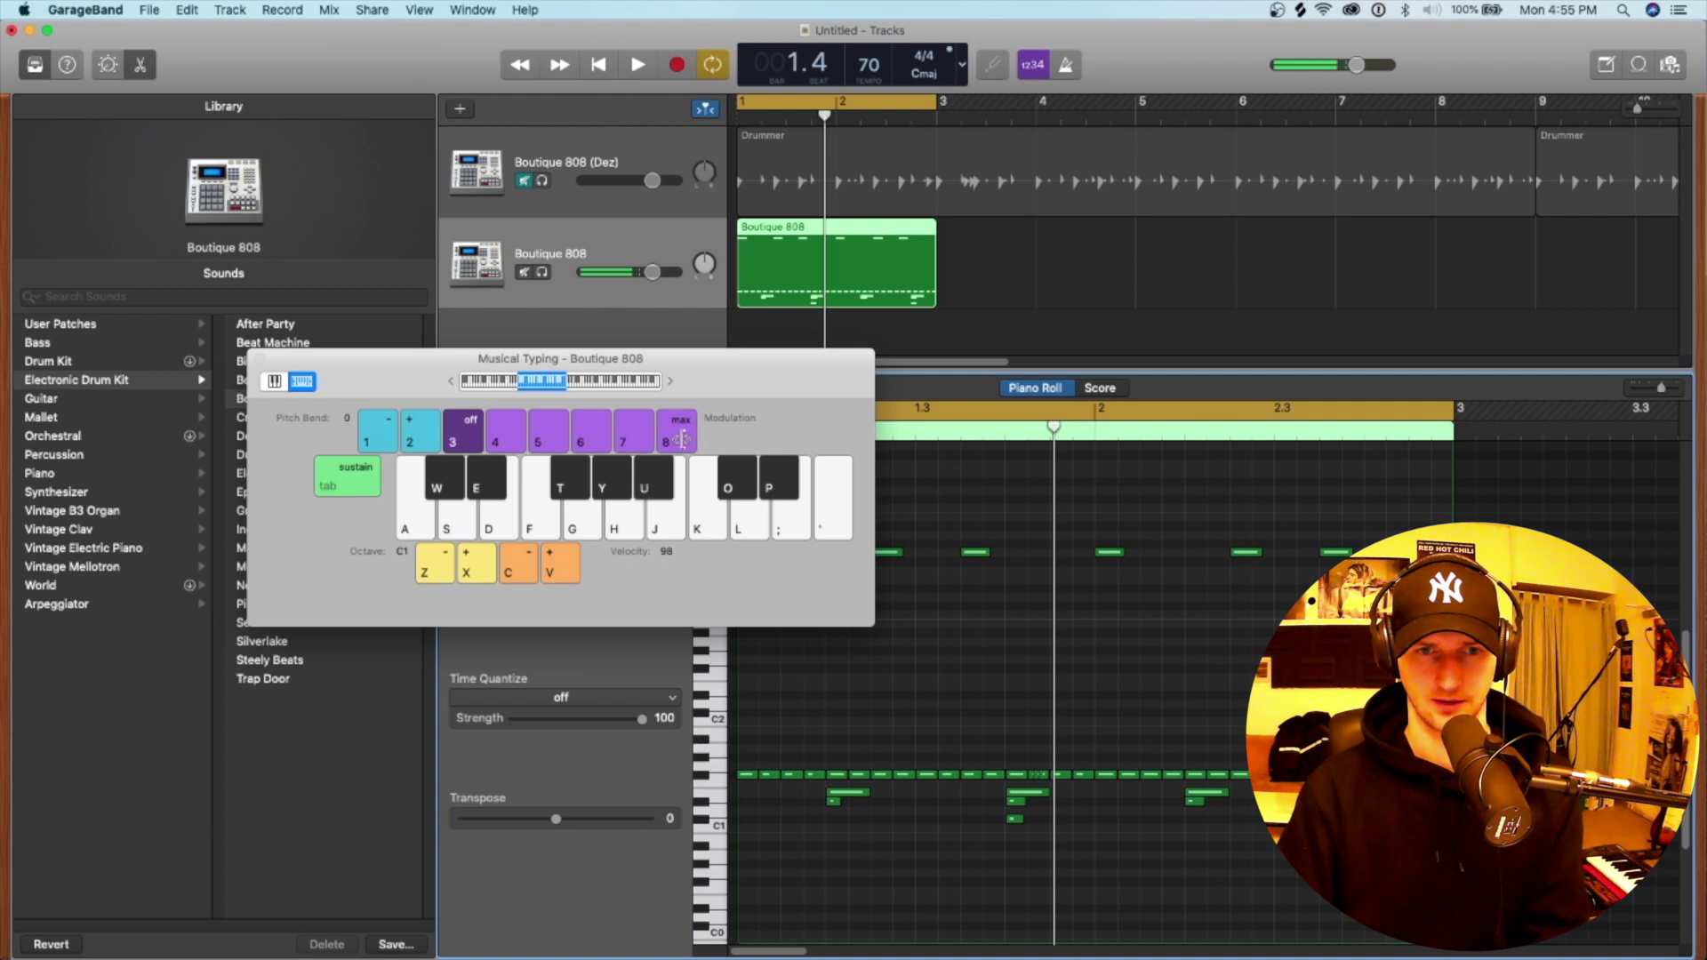
{"action": "left_click_drag", "start_coordinate": [681, 439], "coordinate": [838, 297]}
{"action": "left_click", "coordinate": [818, 335]}
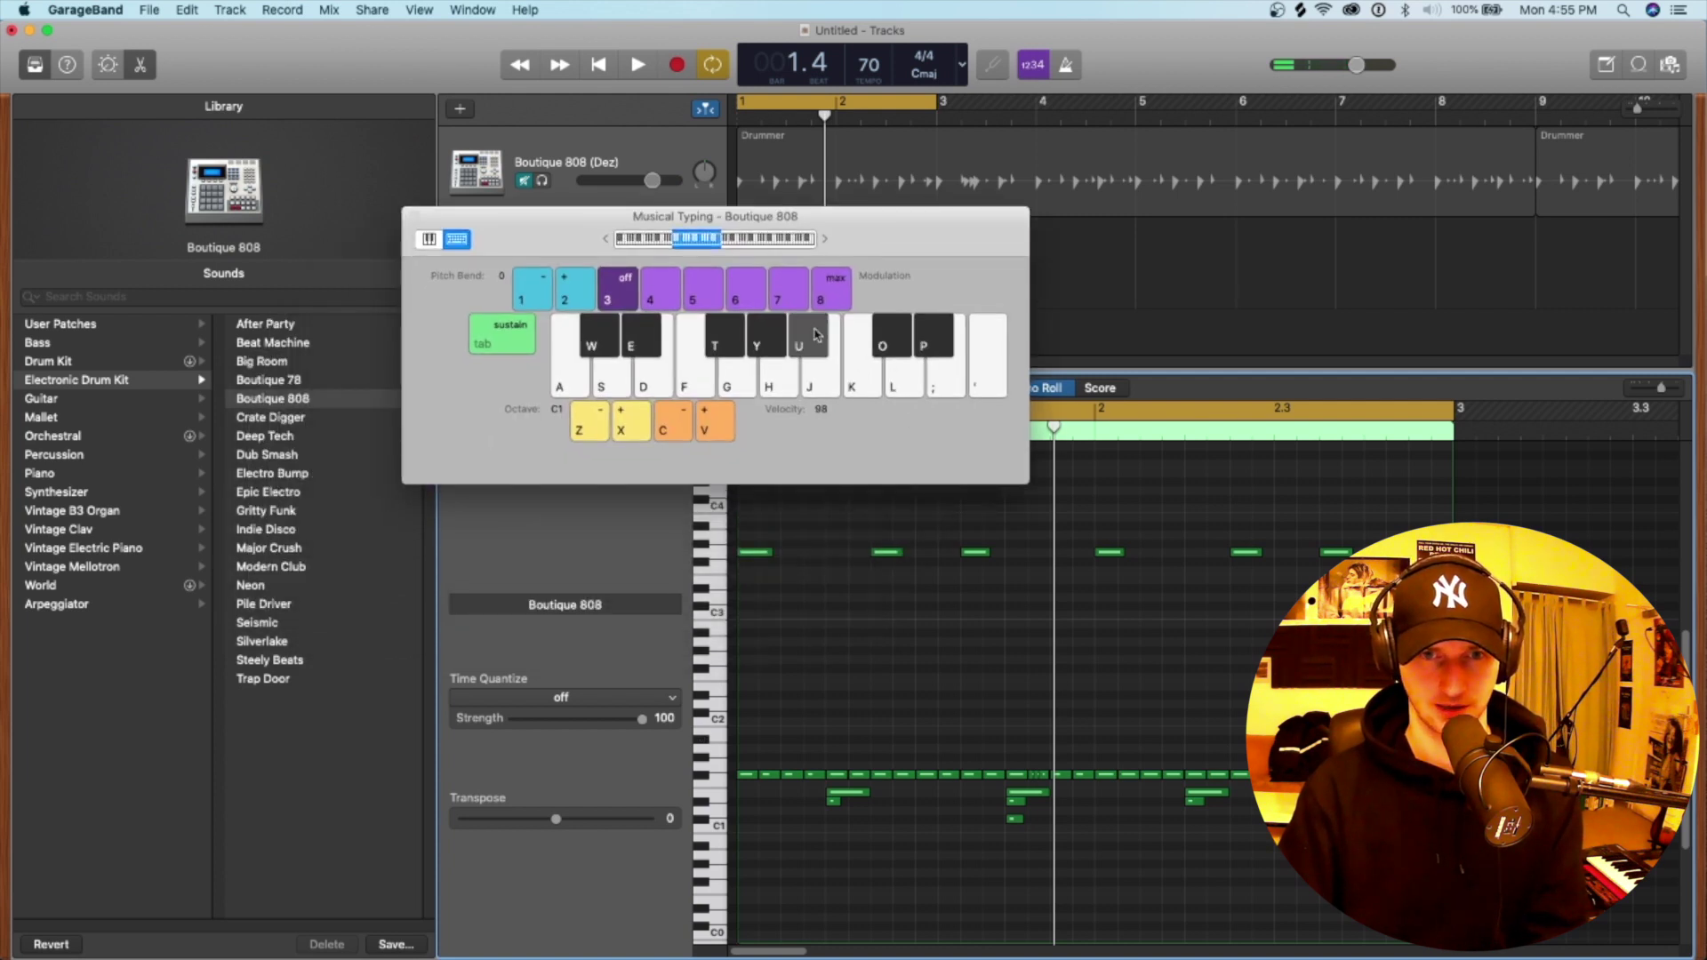
{"action": "left_click", "coordinate": [818, 336]}
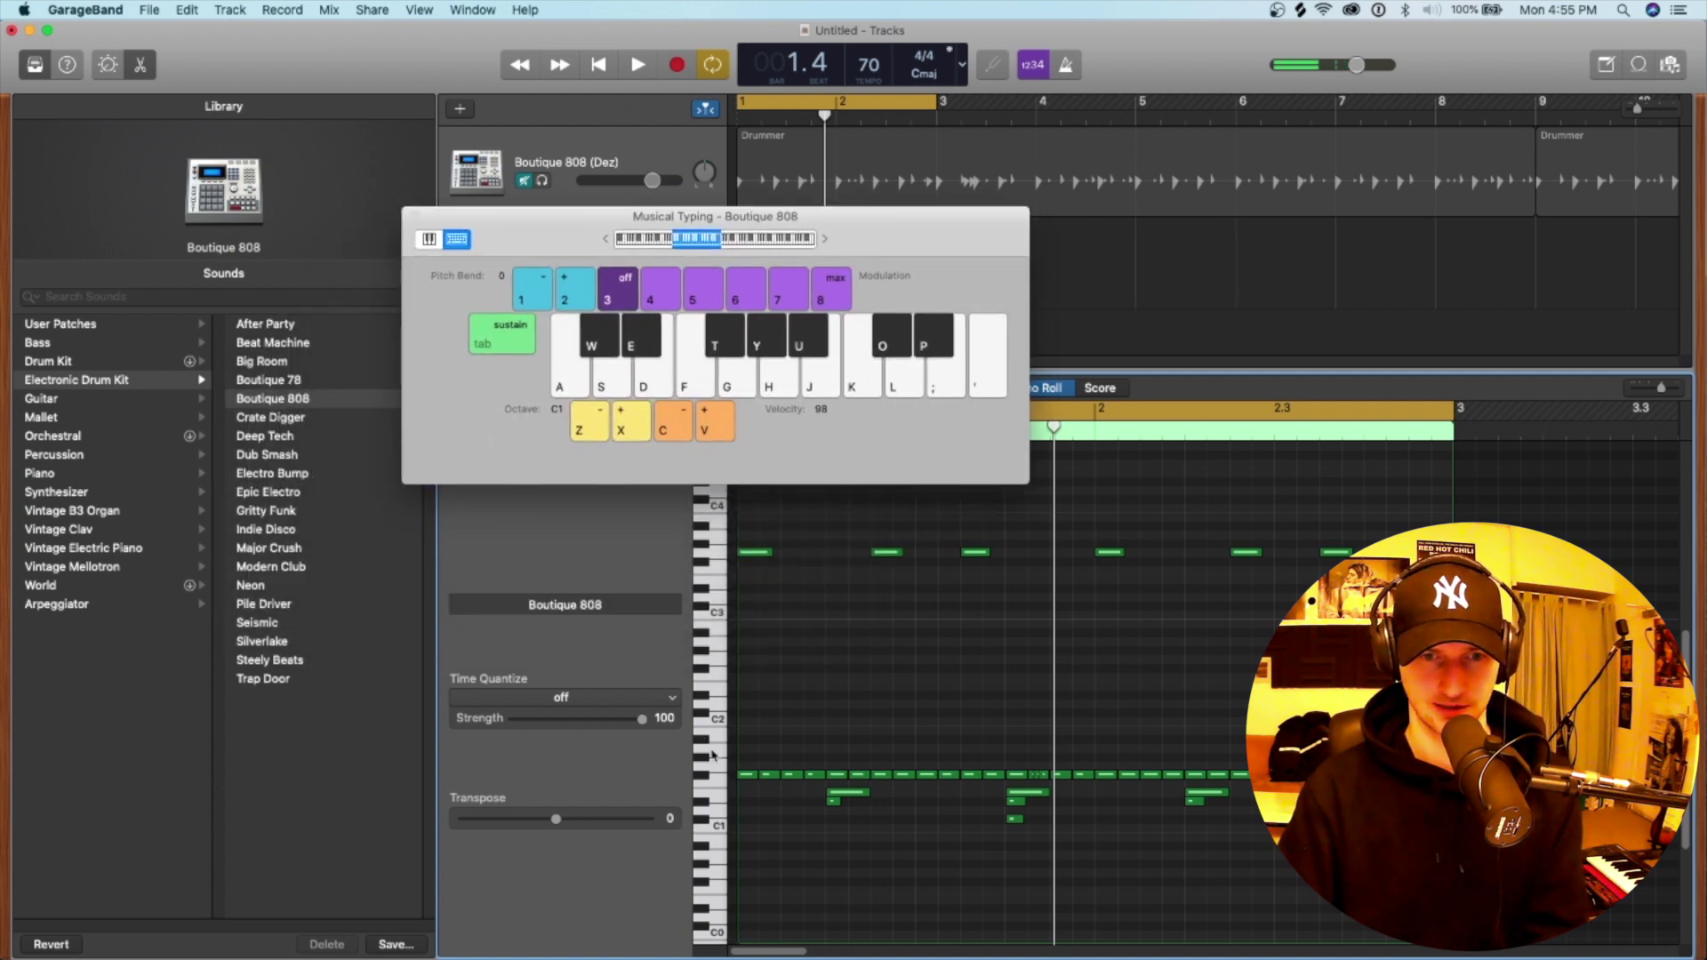
Add an A#1 note on the third sixteenth of beat 1.4, close the keyboard, and play the pattern with cycling off.
{"action": "left_click", "coordinate": [1058, 741], "text": "super"}
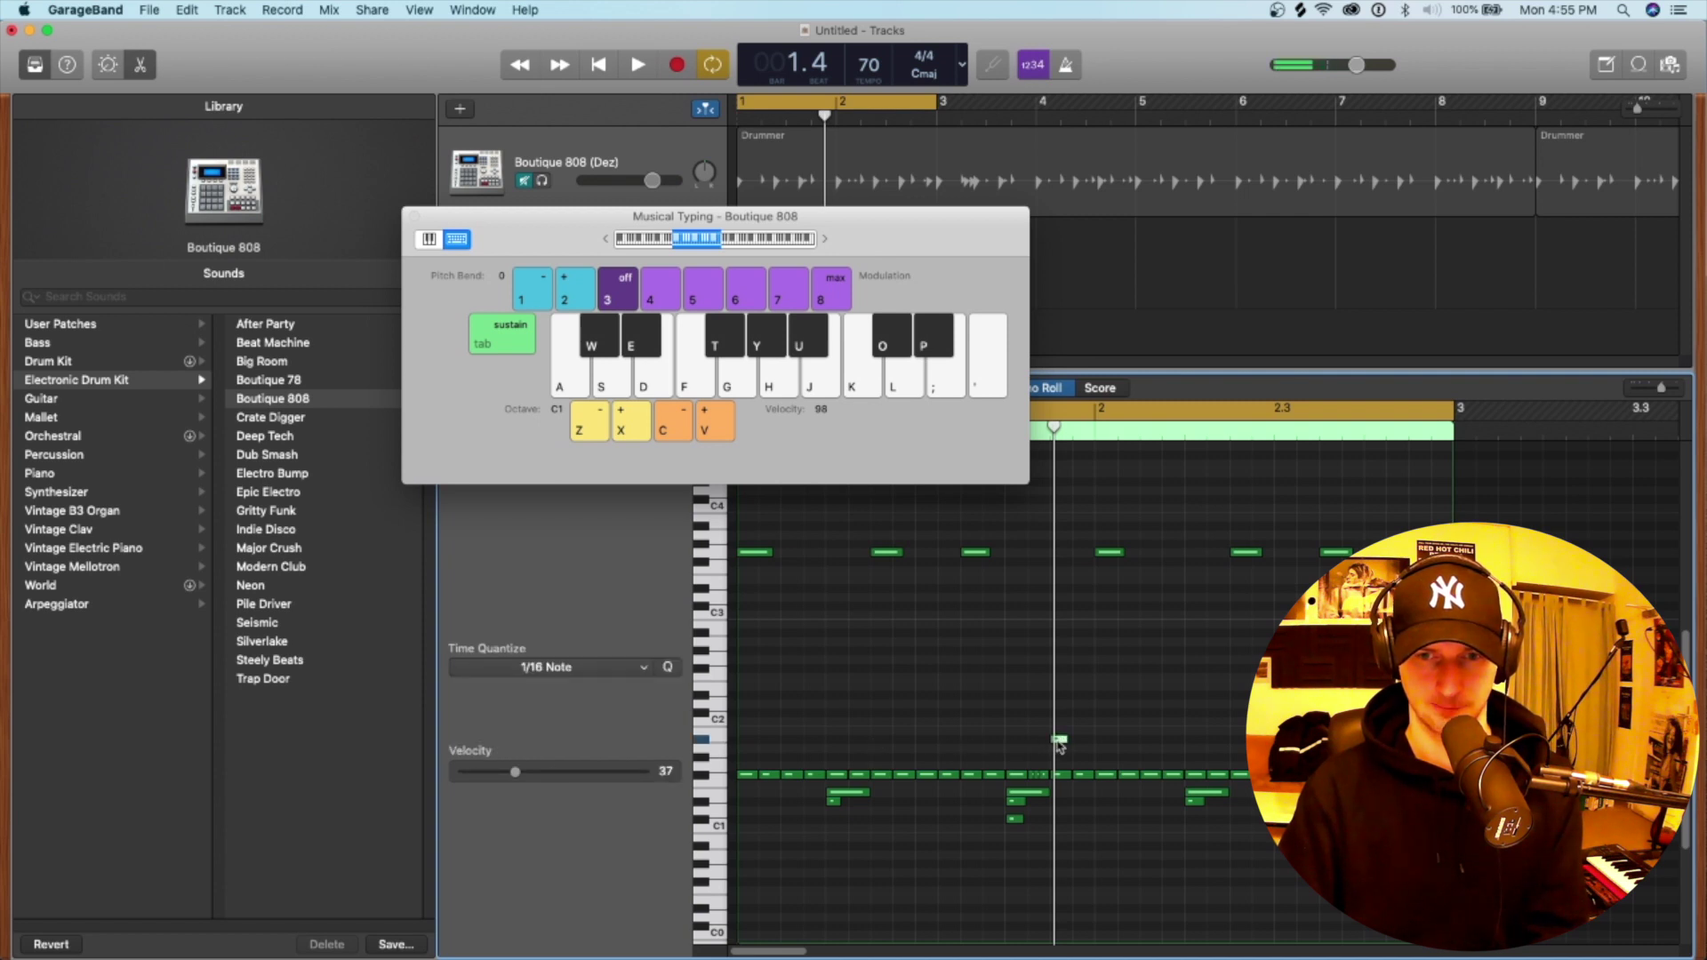
{"action": "left_click", "coordinate": [414, 217]}
{"action": "left_click", "coordinate": [1011, 407]}
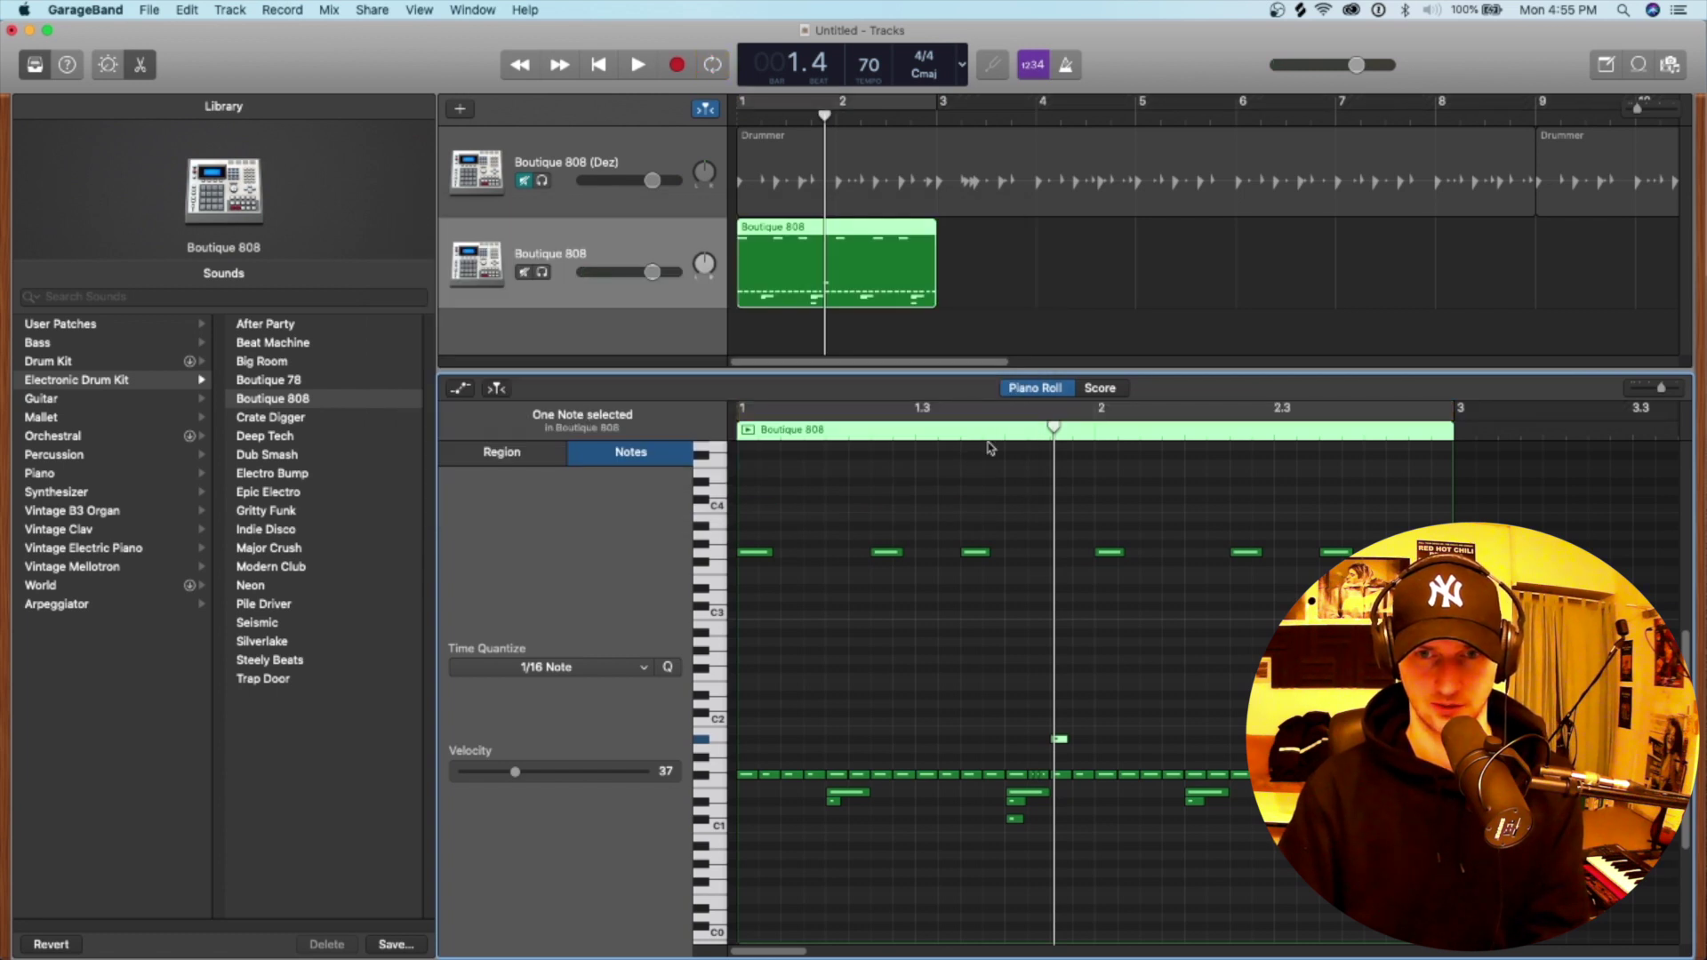
{"action": "key", "text": "space"}
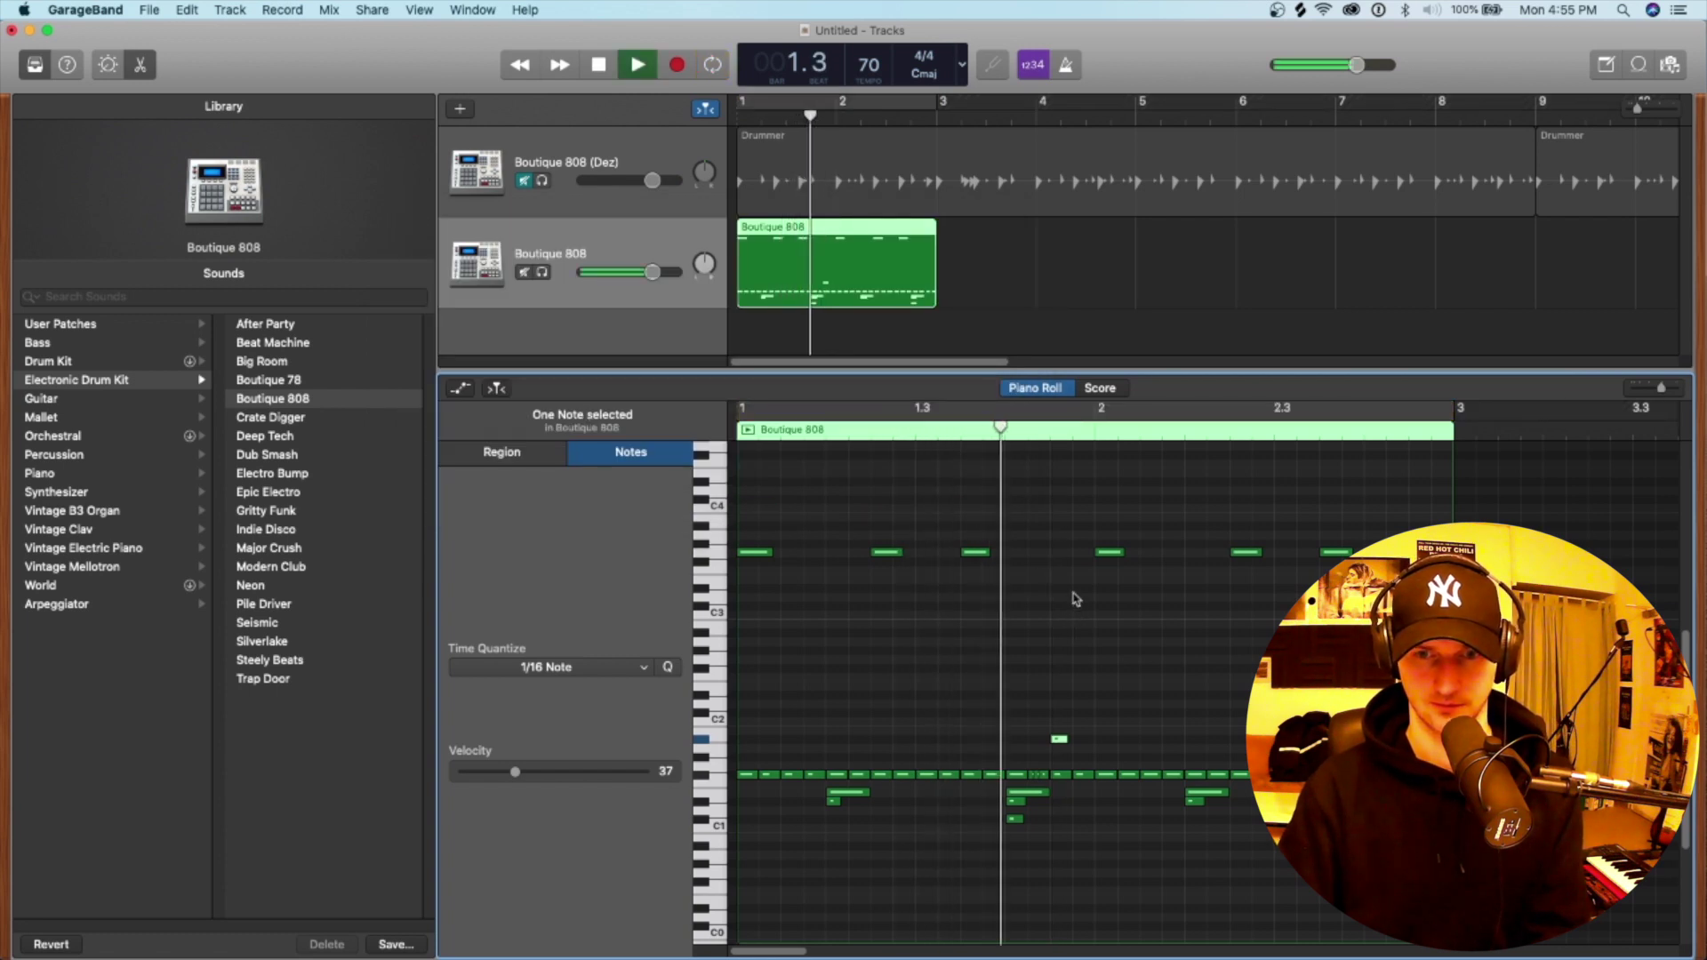
{"action": "key", "text": "space"}
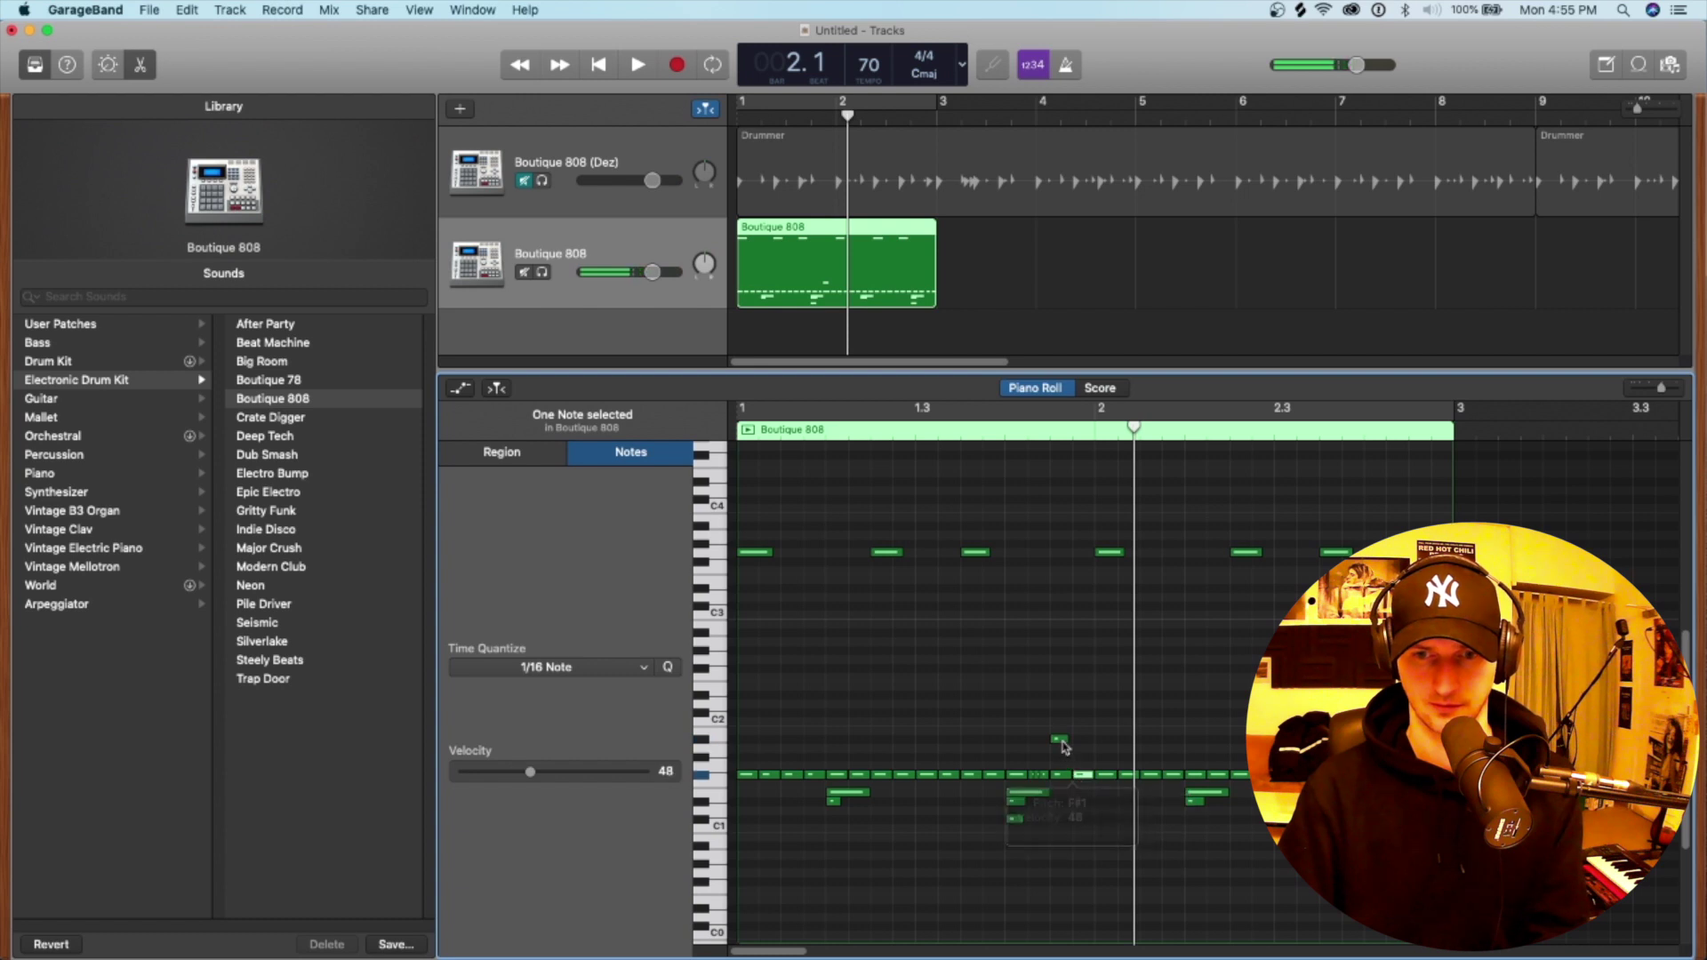
Lengthen the A#1 note on the third sixteenth of beat 1.4 to an eighth note and set its velocity to 79.
{"action": "left_click_drag", "start_coordinate": [1062, 740], "coordinate": [1094, 742]}
{"action": "left_click", "coordinate": [1085, 757]}
{"action": "left_click", "coordinate": [1071, 738]}
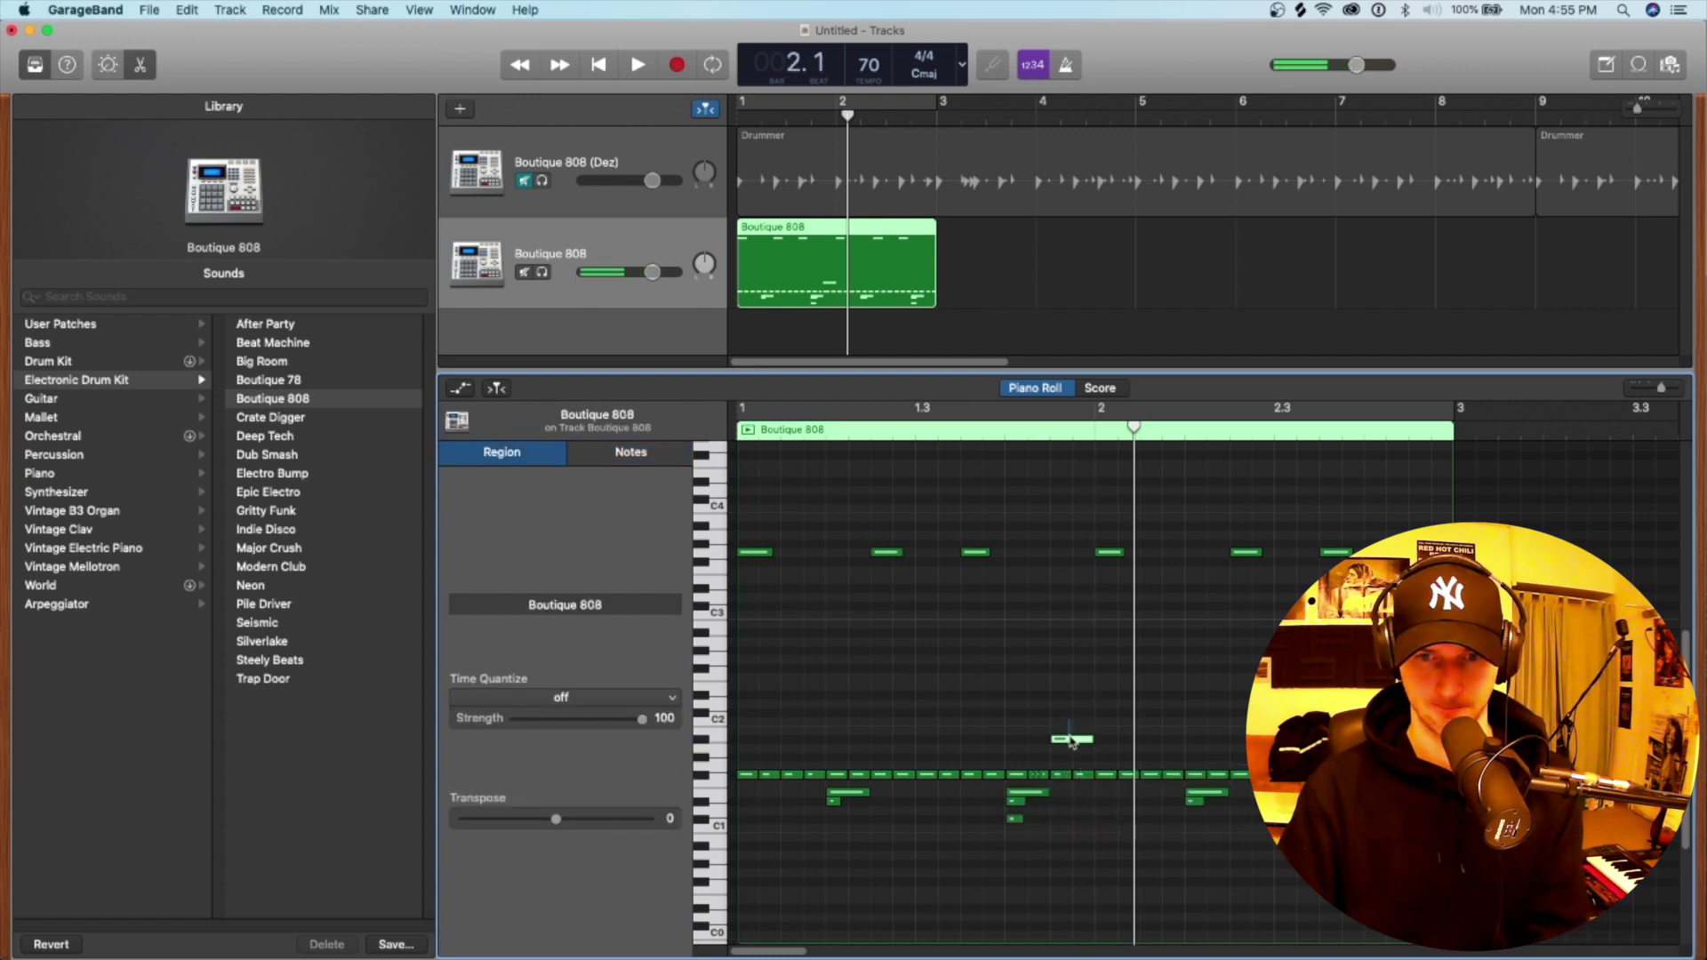
{"action": "left_click_drag", "start_coordinate": [520, 778], "coordinate": [572, 786]}
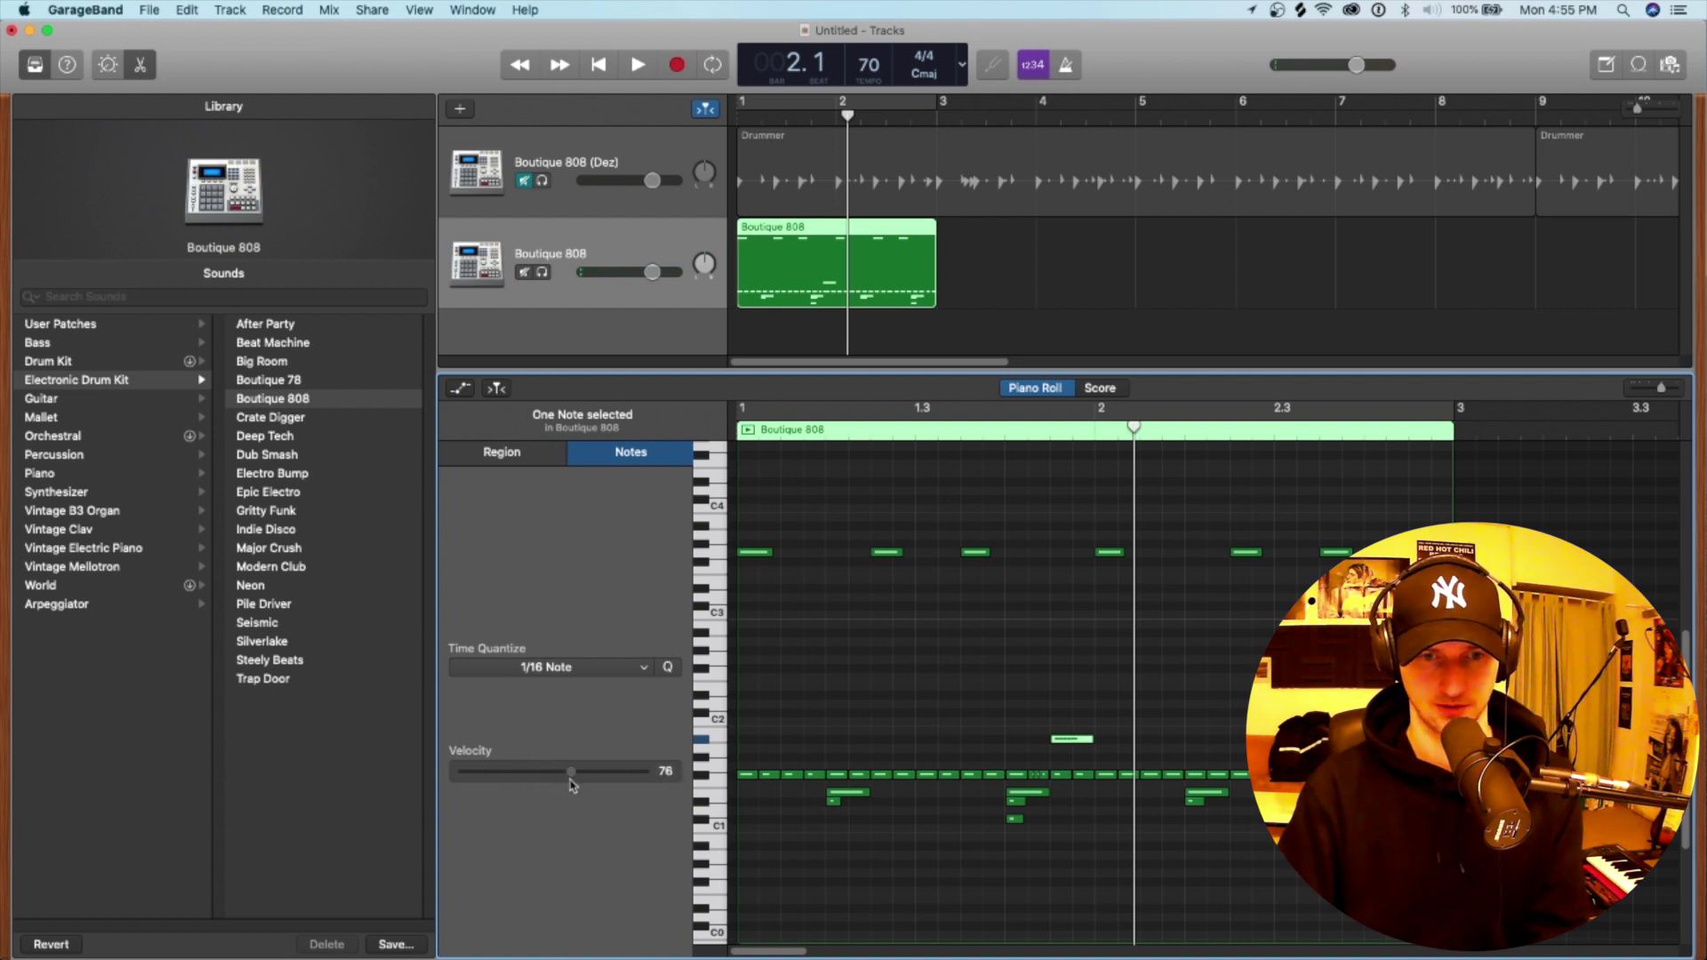
Add a matching A#1 note on the third sixteenth of beat 2.4 and turn on cycling over both bars.
{"action": "left_click", "coordinate": [1050, 430]}
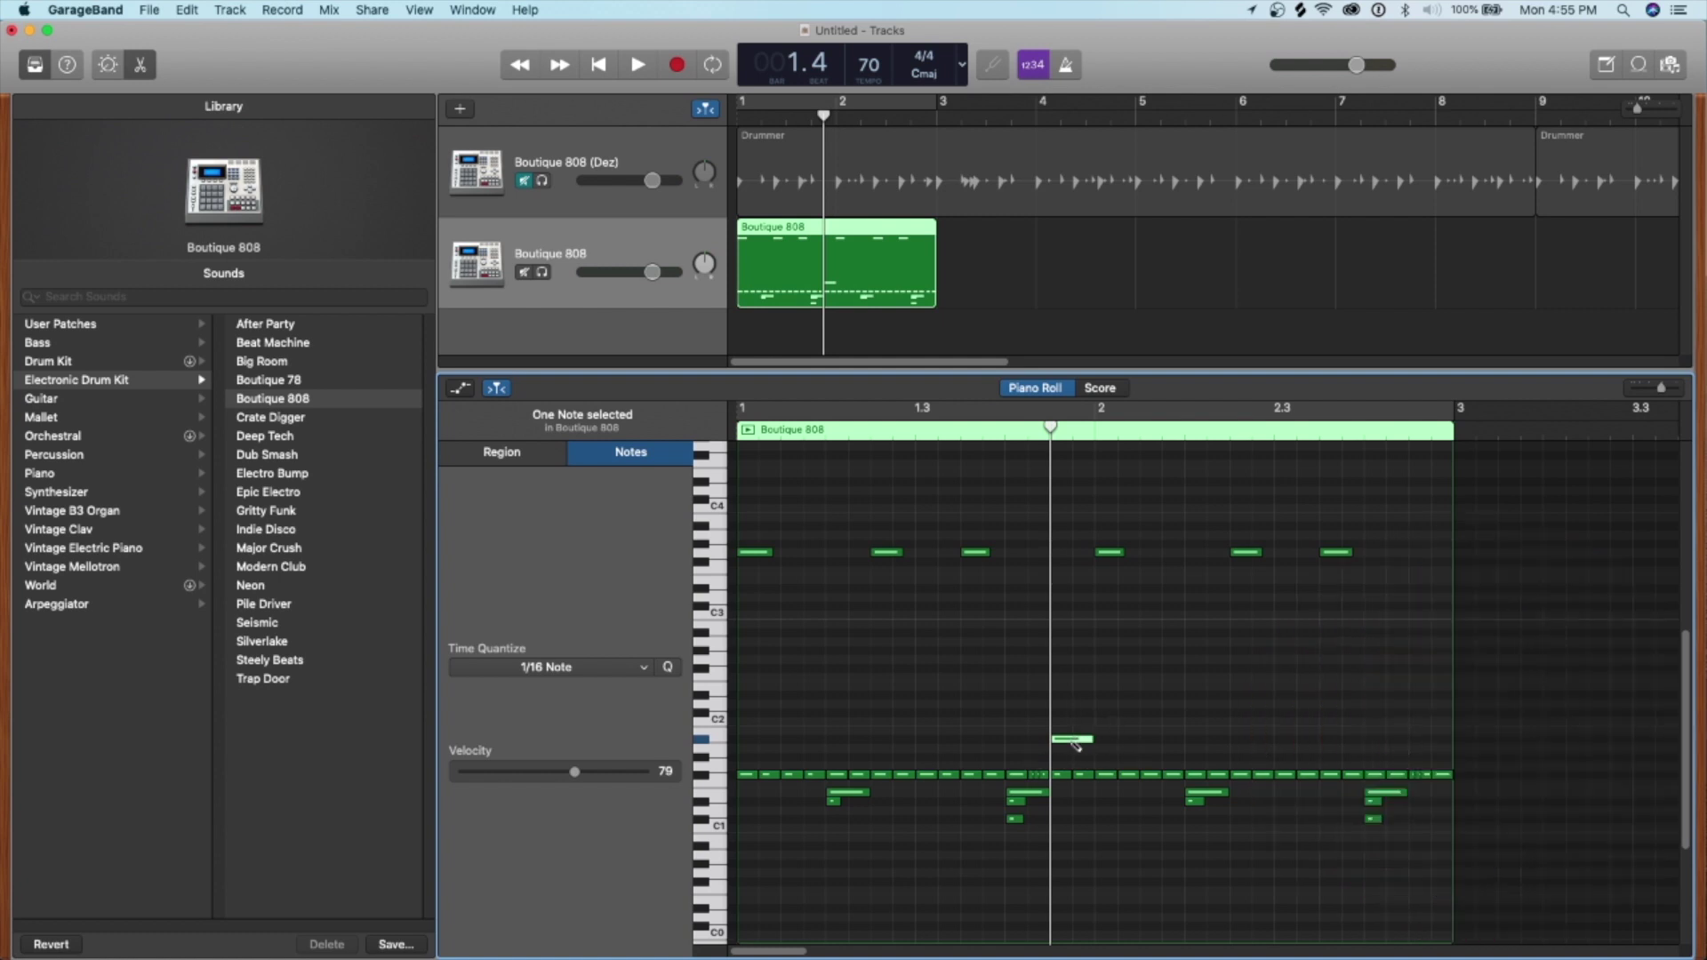
{"action": "left_click", "coordinate": [1420, 740], "text": "super"}
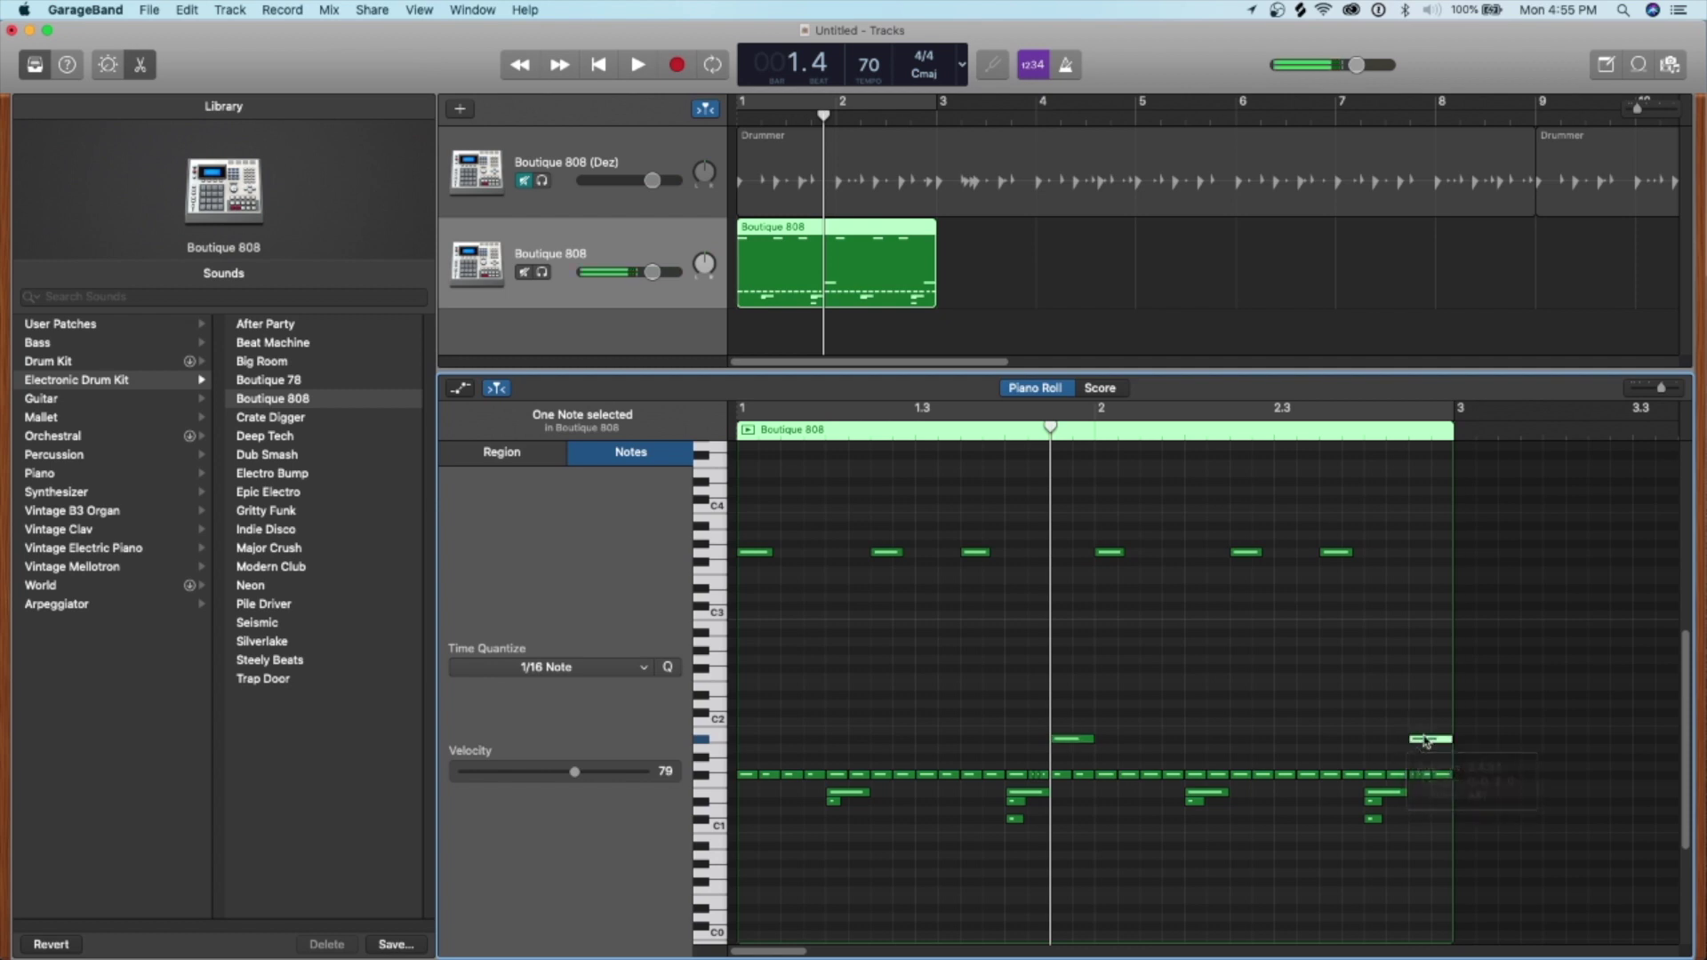
{"action": "left_click", "coordinate": [1408, 411]}
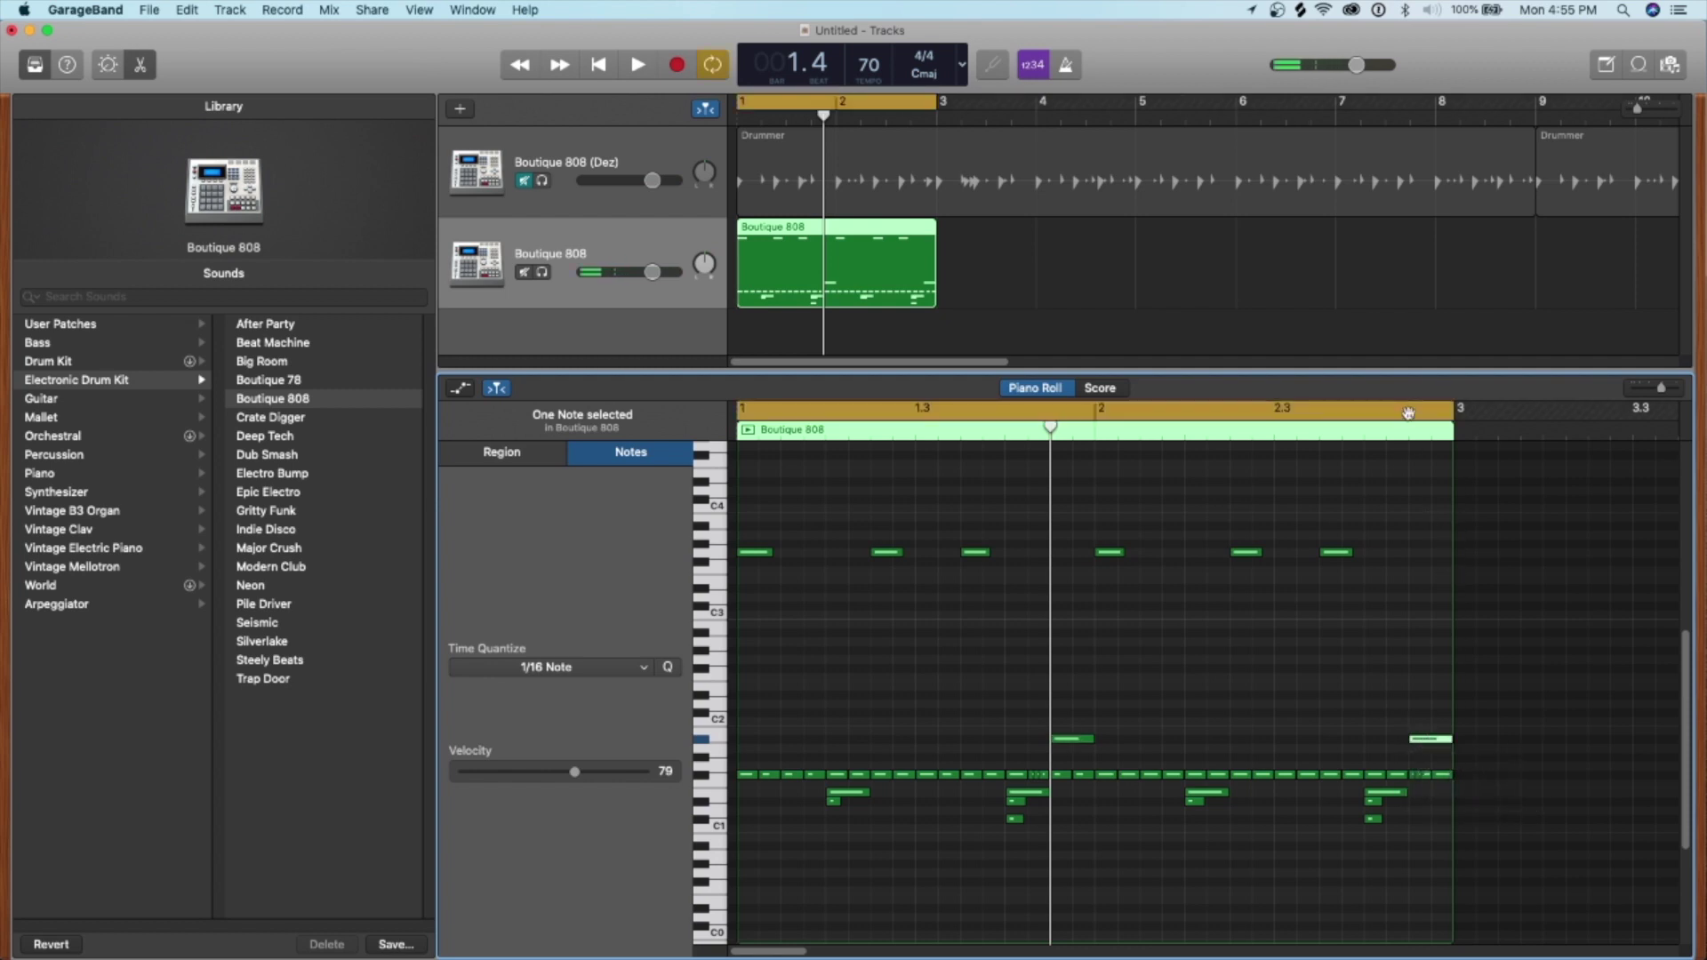
{"action": "left_click", "coordinate": [1245, 414]}
{"action": "left_click", "coordinate": [1238, 423]}
{"action": "key", "text": "c"}
{"action": "key", "text": "c"}
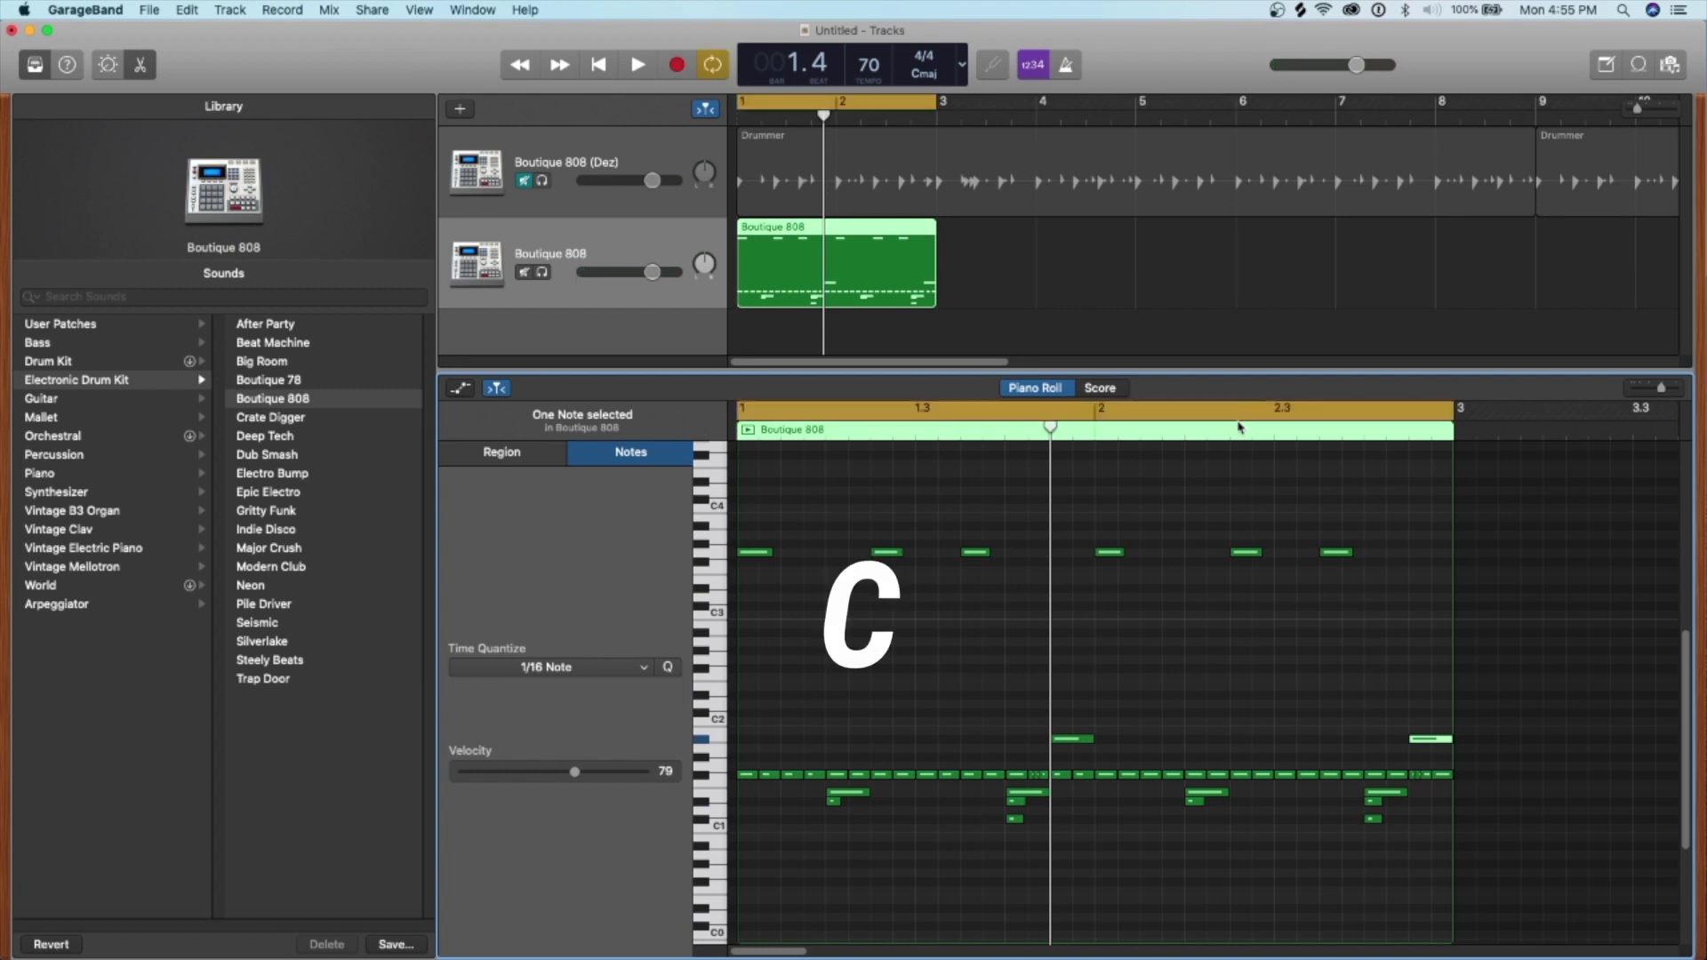
Play the two-bar pattern with cycling on to hear both A#1 notes against the hi-hats.
{"action": "left_click", "coordinate": [1440, 417]}
{"action": "left_click", "coordinate": [1441, 418]}
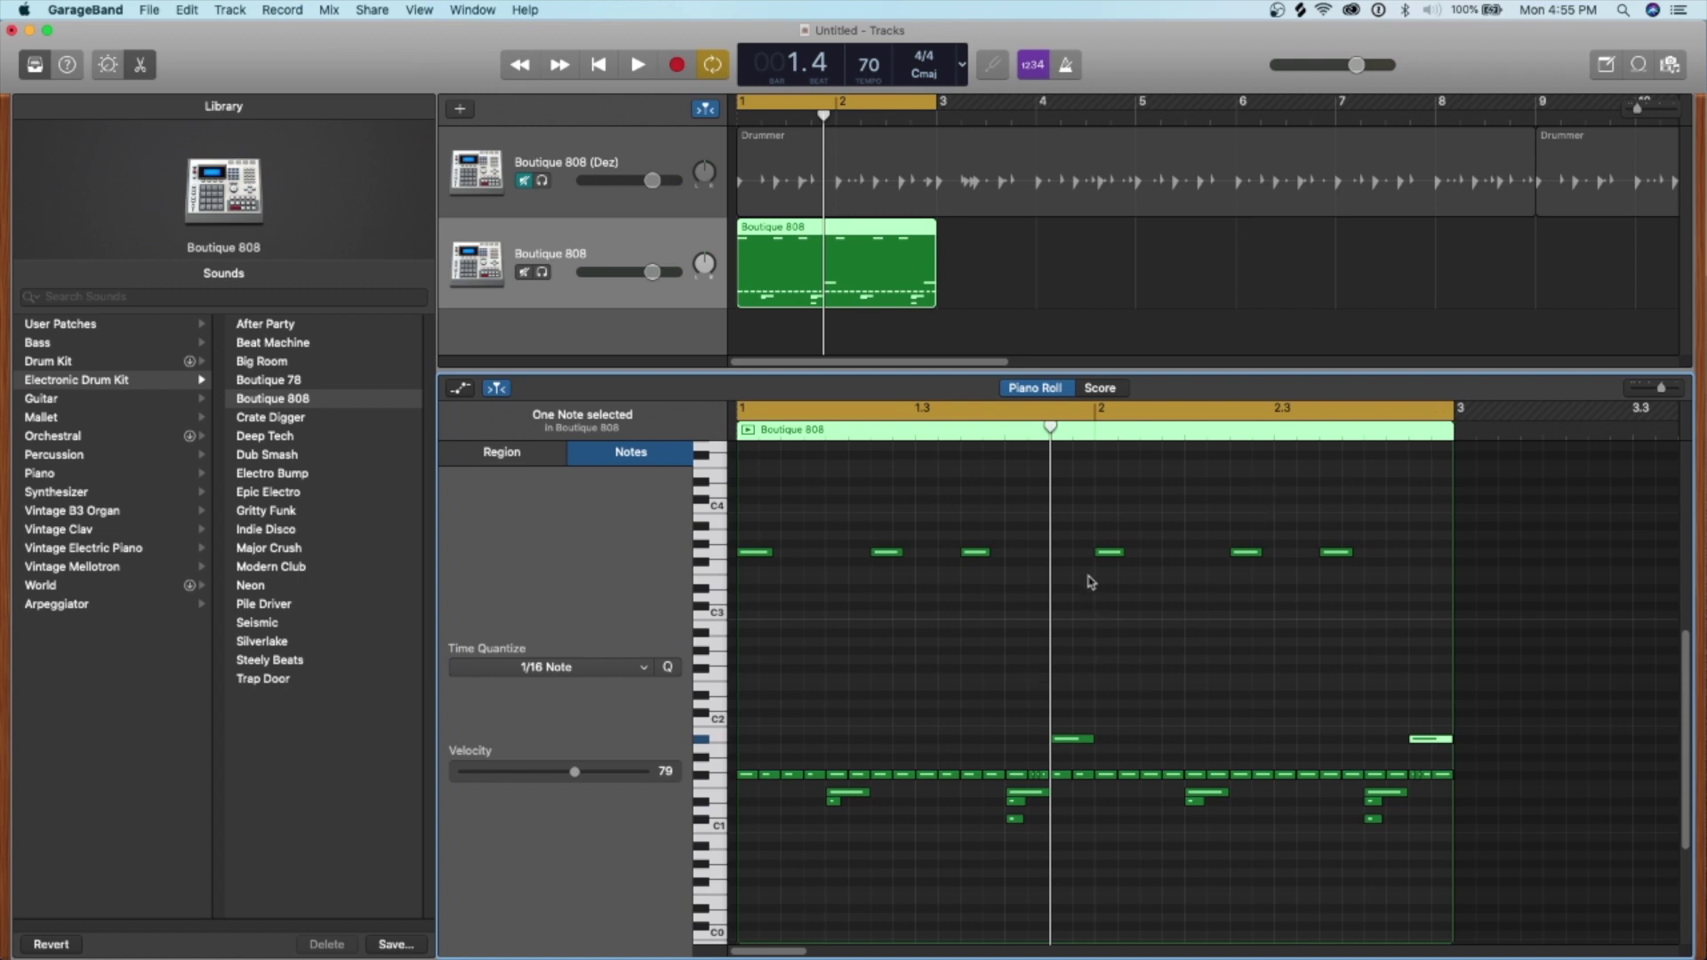
{"action": "key", "text": "c"}
{"action": "key", "text": "c"}
{"action": "key", "text": "space"}
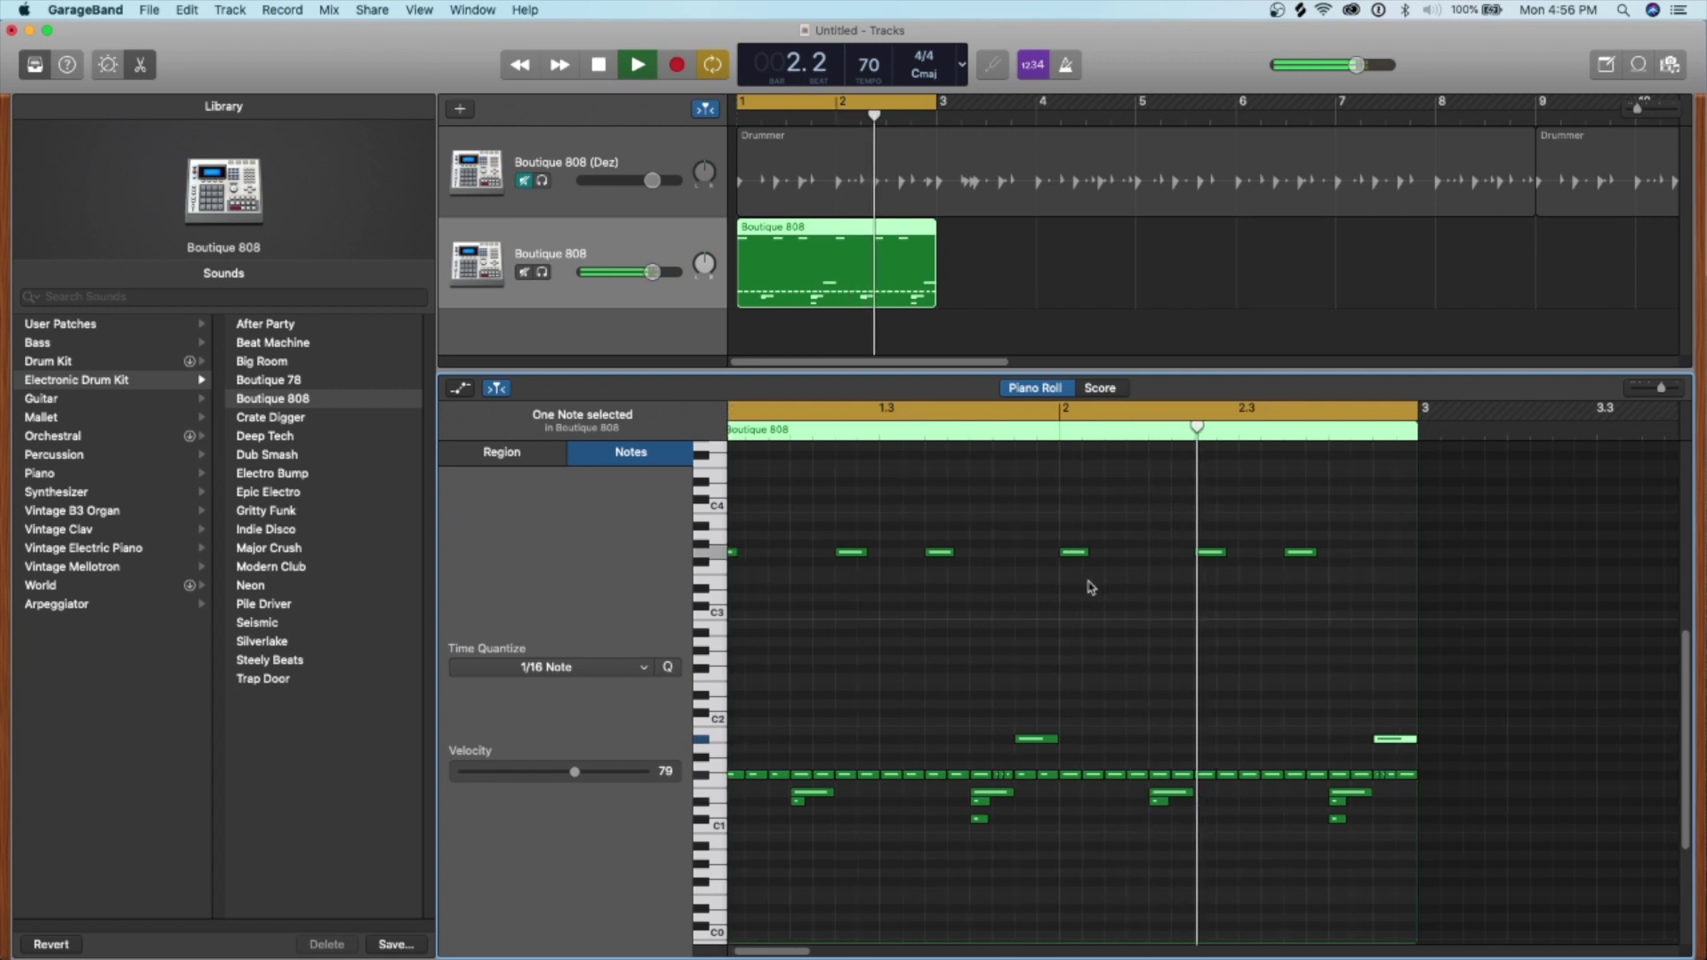
{"action": "key", "text": "super+Left"}
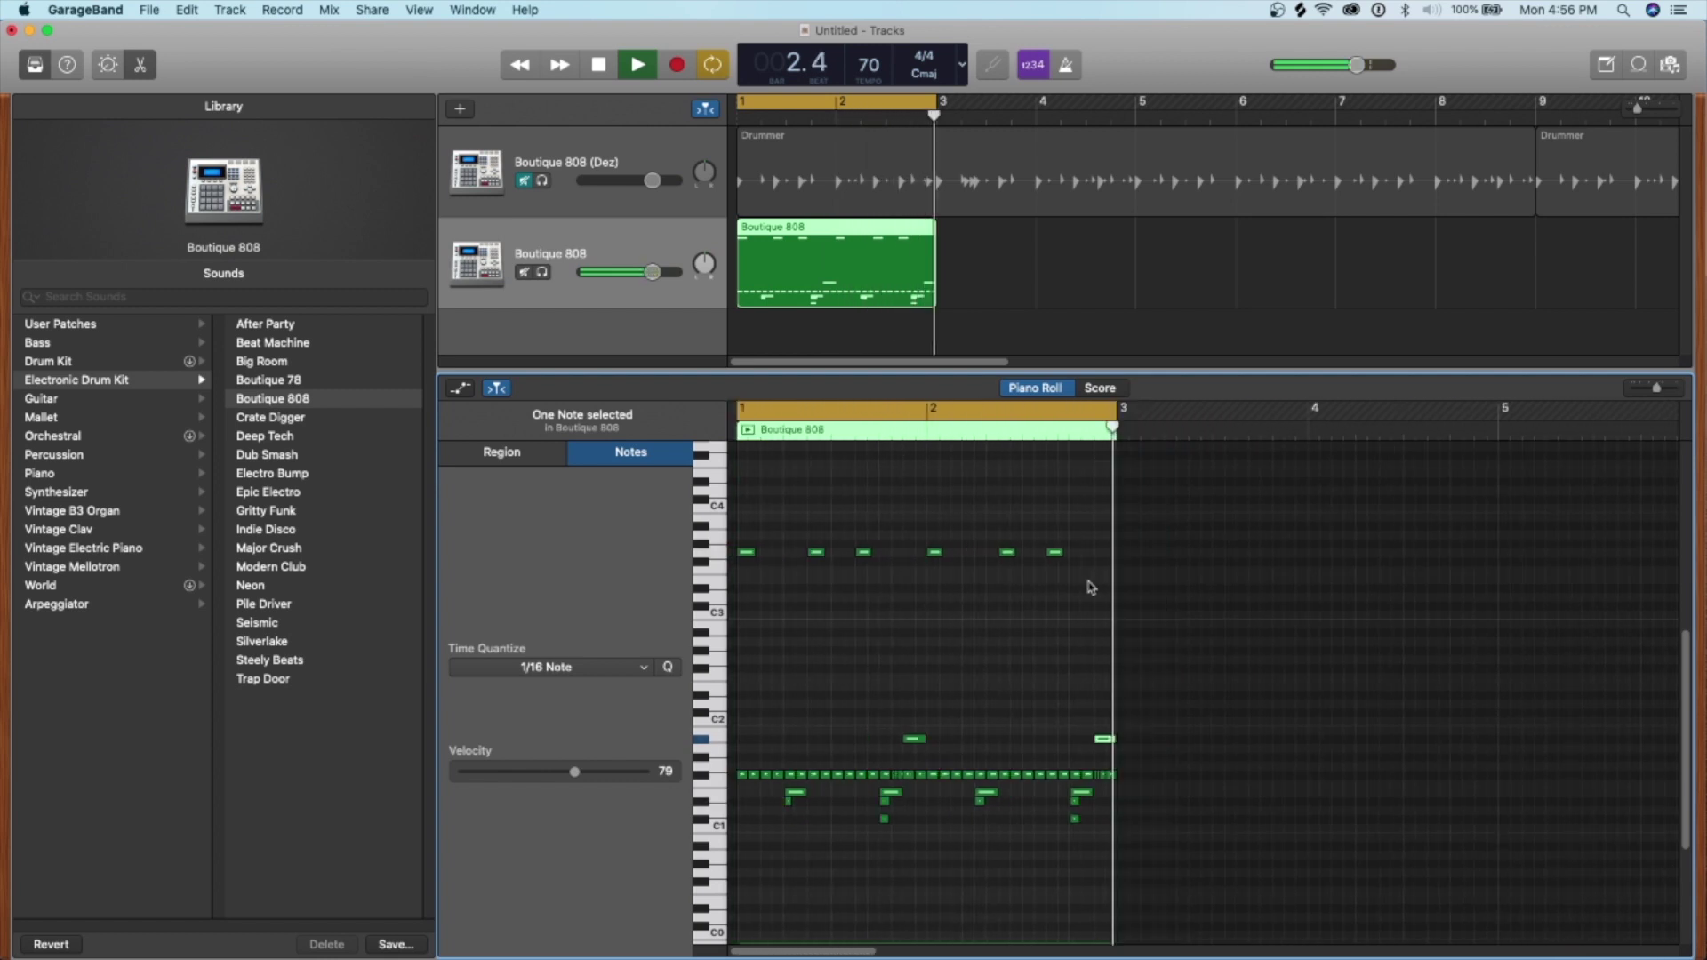
{"action": "key", "text": "super+Right"}
{"action": "key", "text": "super+Right"}
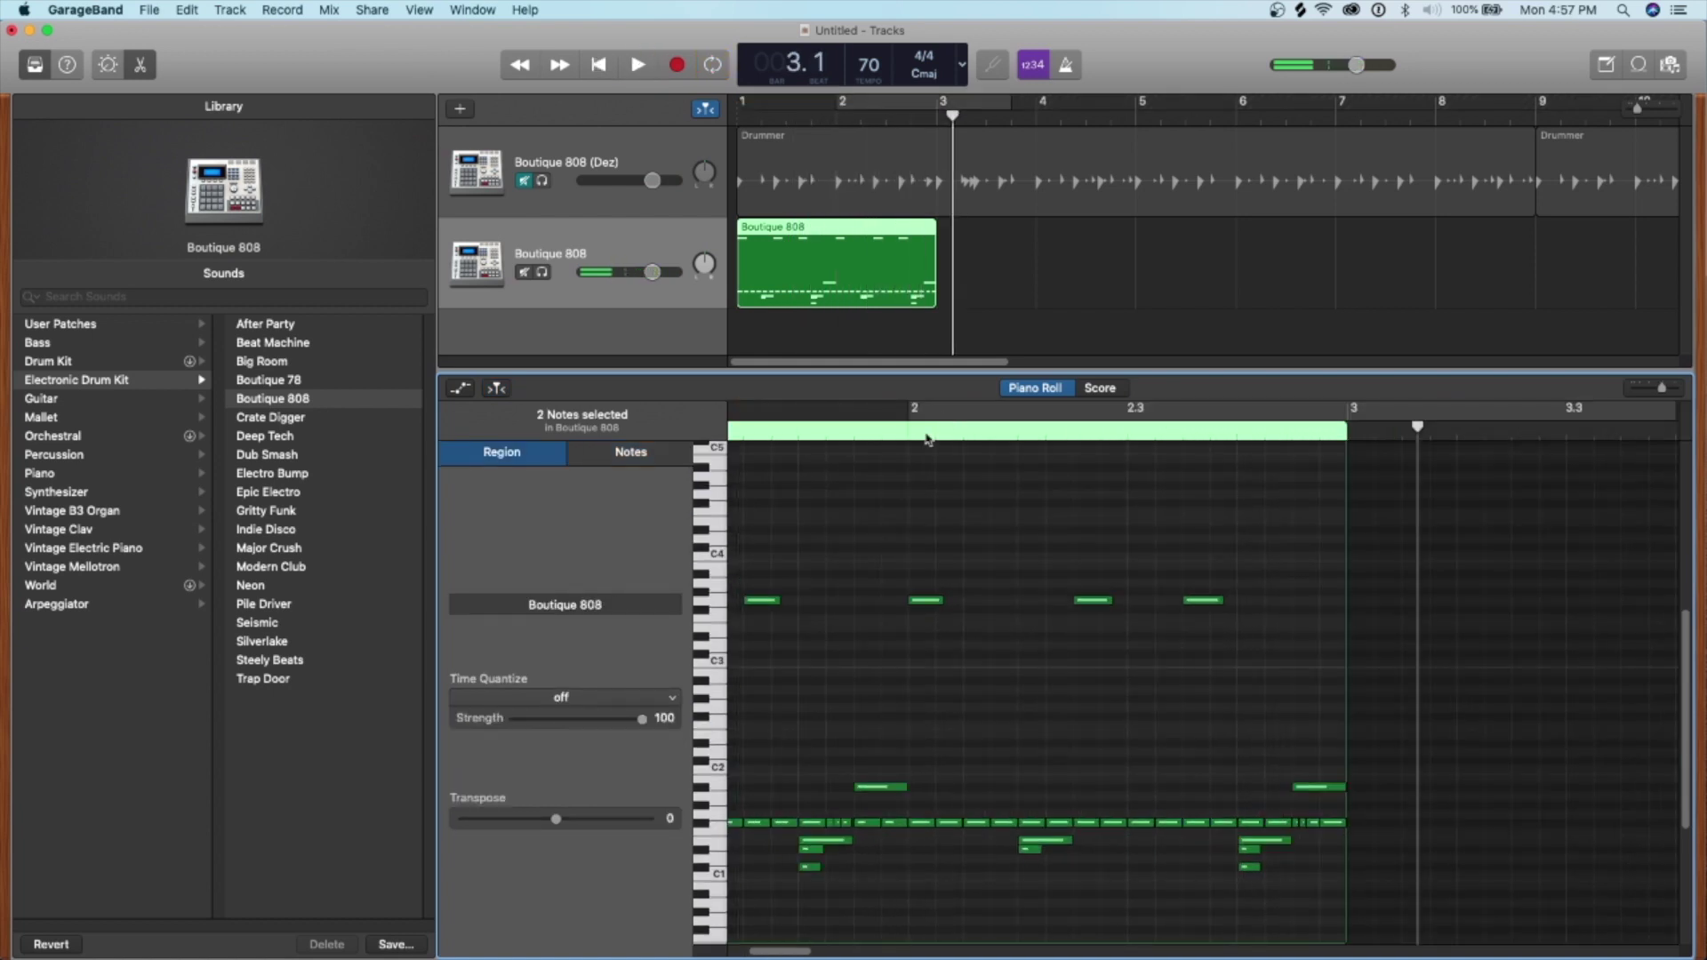
Add a B1 note on the third sixteenth of beat 2.4 and a G#2 note on its last sixteenth.
{"action": "scroll", "coordinate": [1013, 488], "scroll_direction": "left", "scroll_amount": 3}
{"action": "scroll", "coordinate": [1138, 694], "scroll_direction": "right", "scroll_amount": 4}
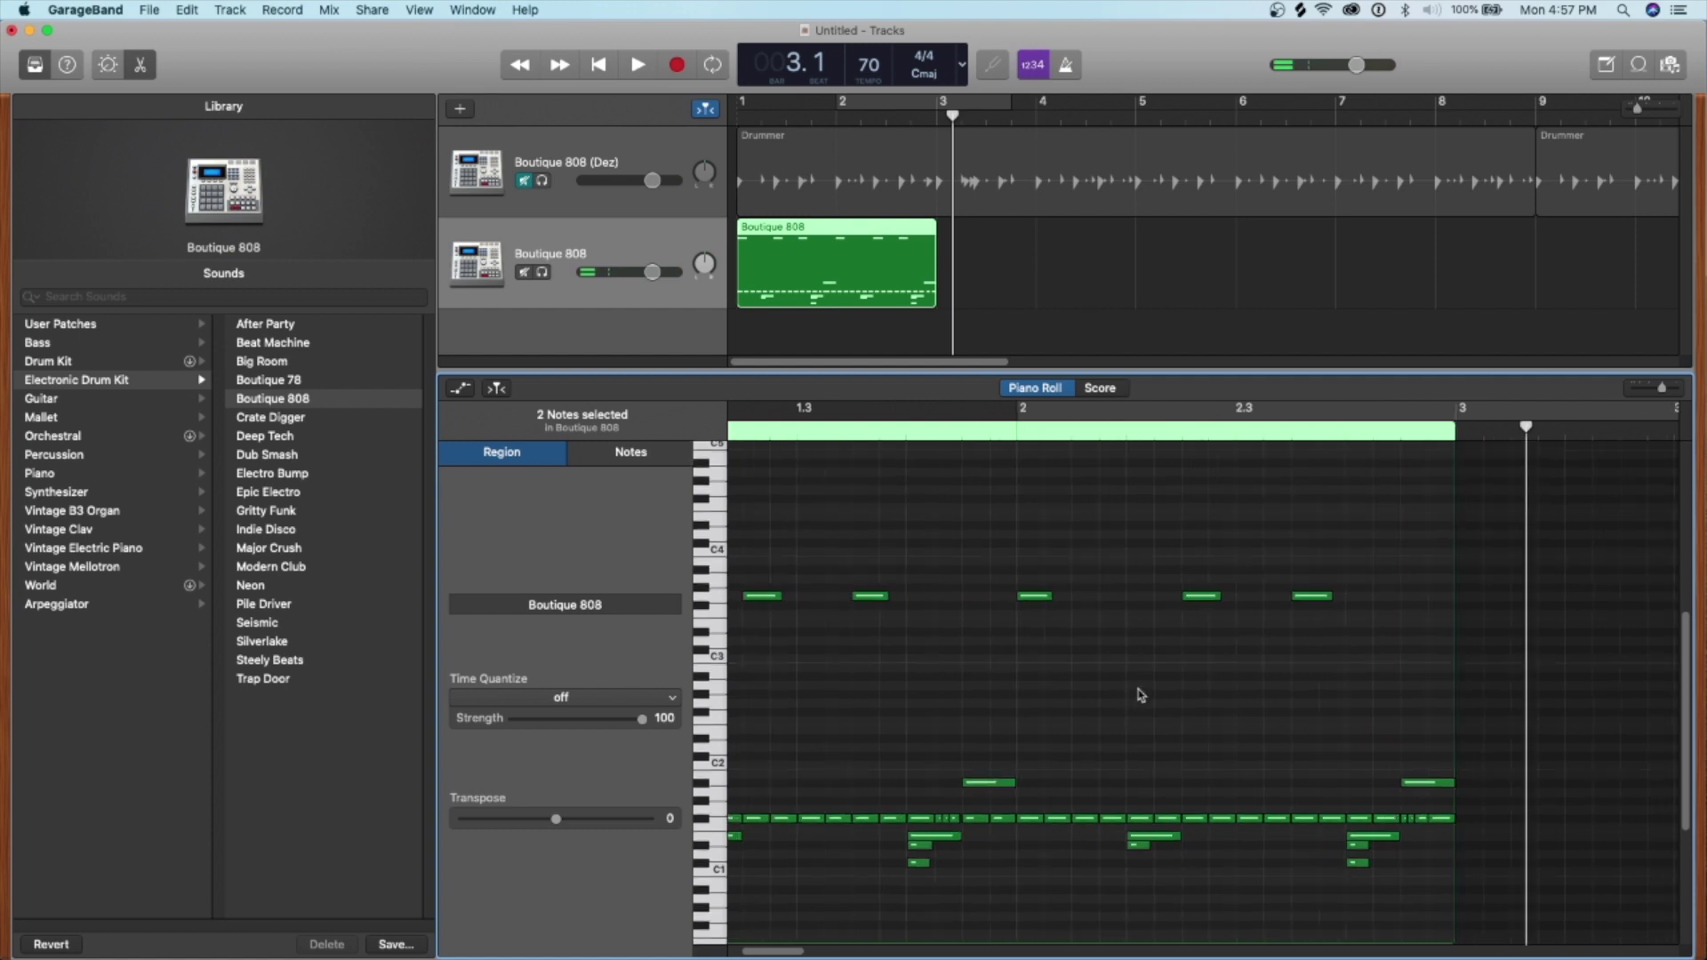
{"action": "scroll", "coordinate": [1184, 671], "scroll_direction": "up", "scroll_amount": 1}
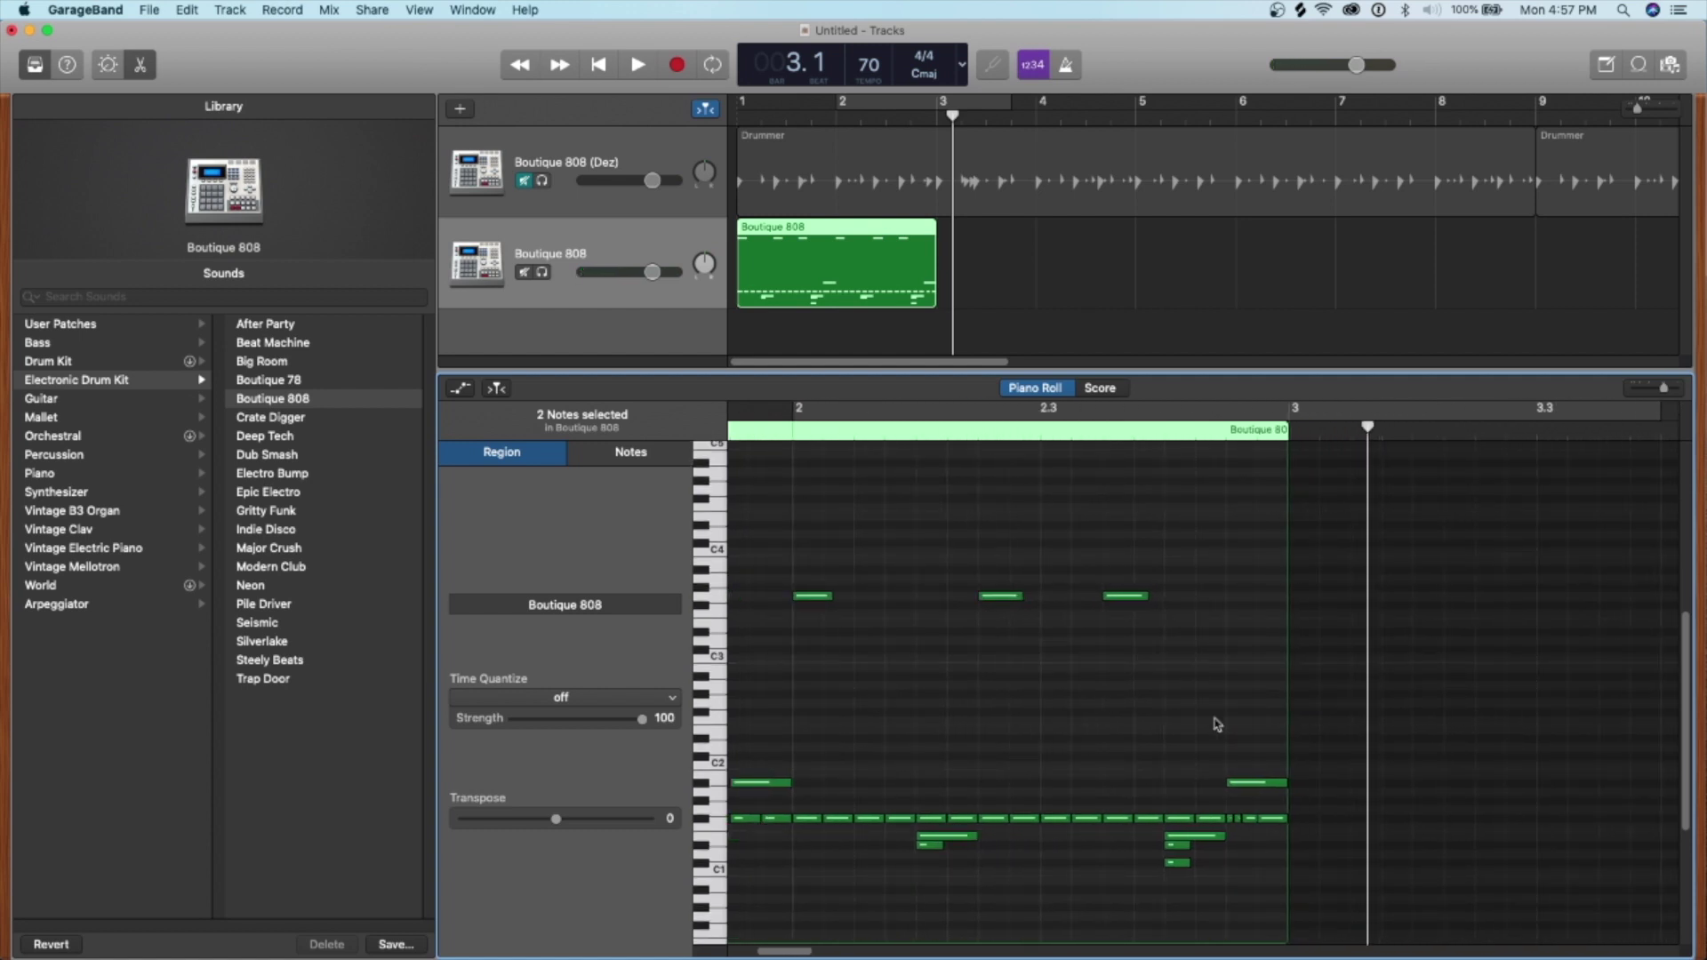
{"action": "left_click", "coordinate": [1217, 724]}
{"action": "key", "text": "space"}
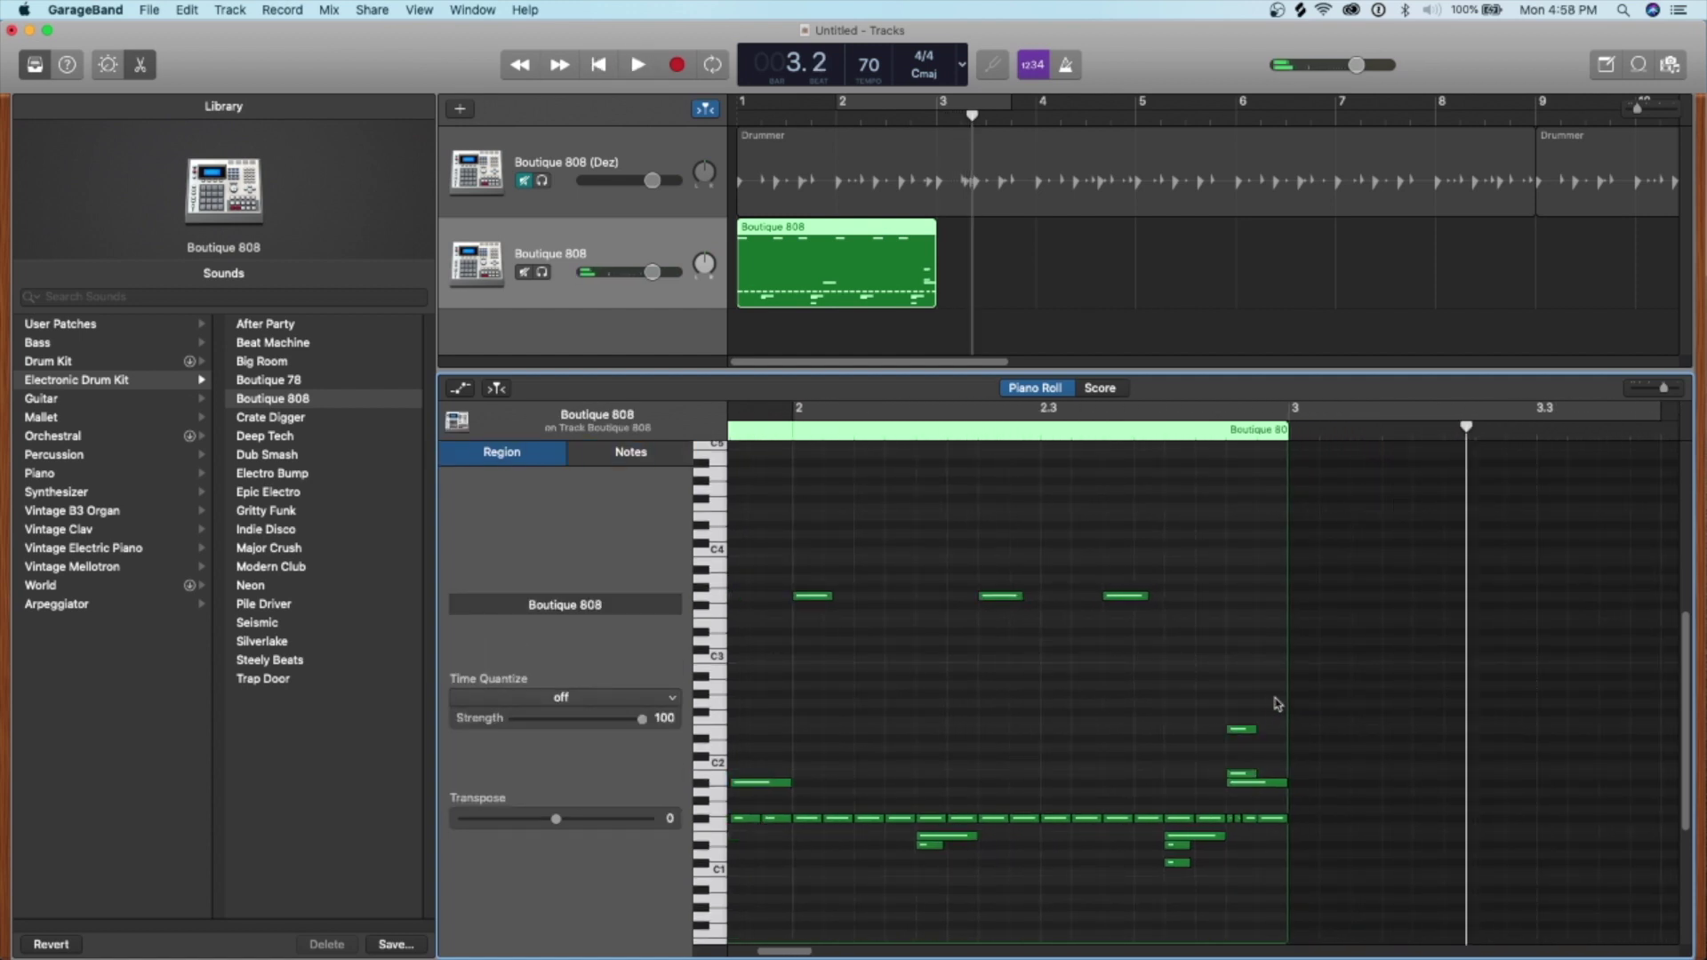
{"action": "left_click_drag", "start_coordinate": [1246, 730], "coordinate": [1276, 694]}
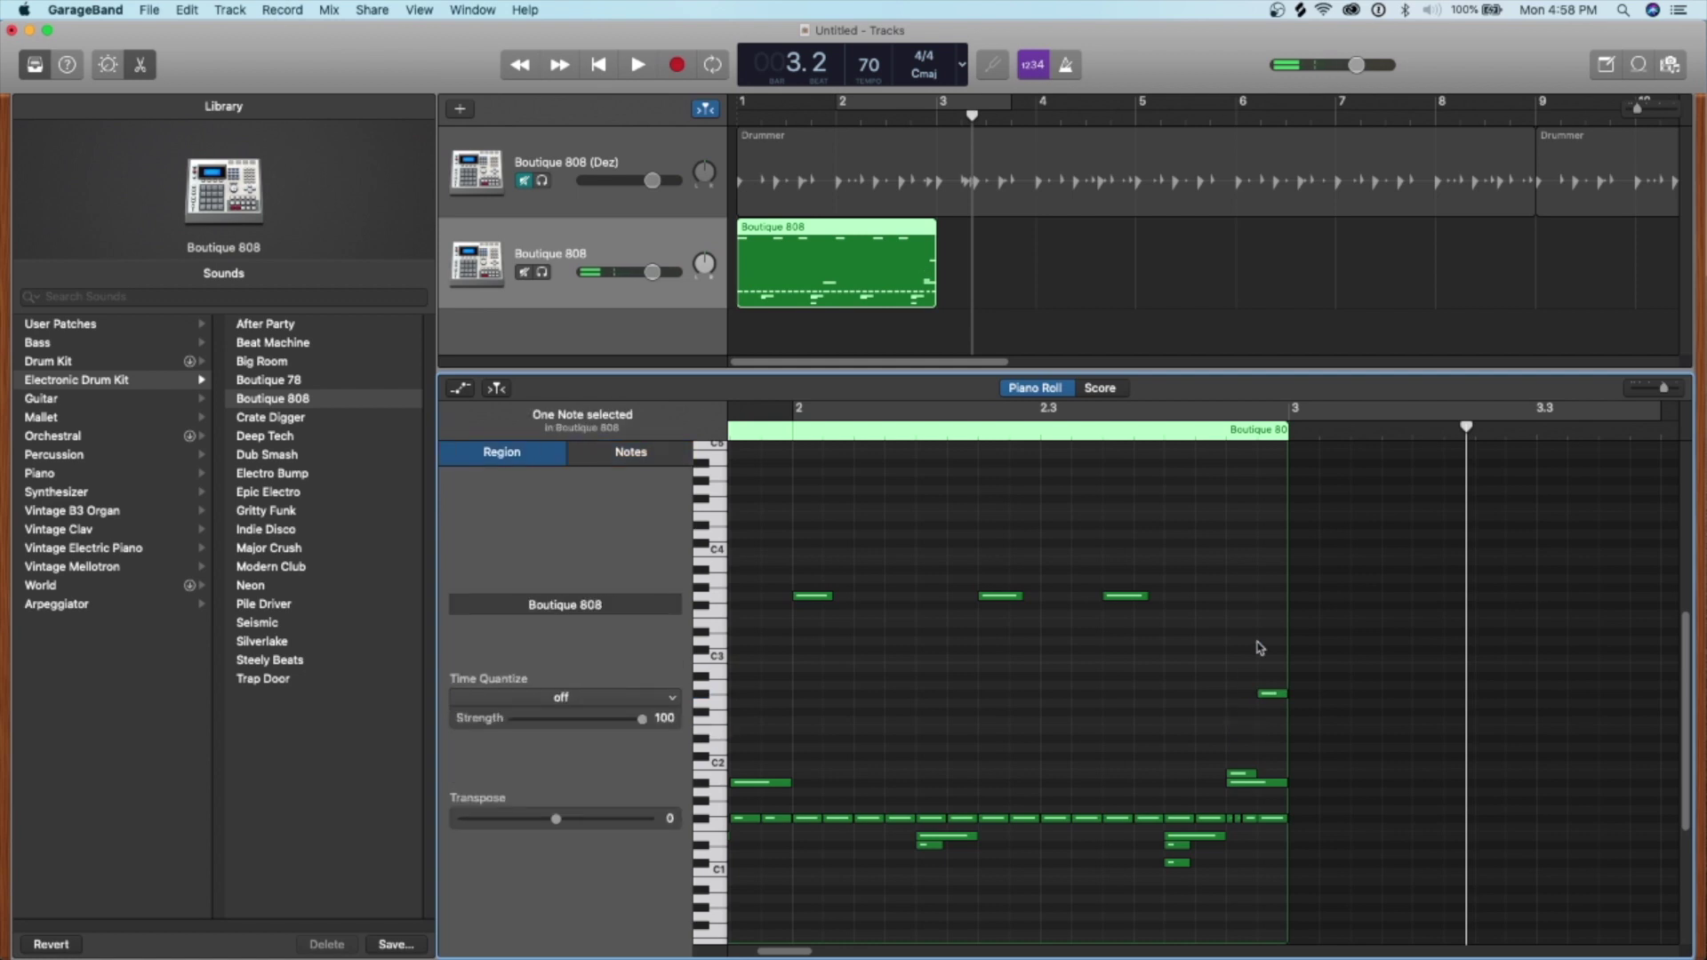
Play the pattern from the start of bar 2, turn cycling back on, and bring both bars into view.
{"action": "left_click", "coordinate": [793, 431]}
{"action": "key", "text": "space"}
{"action": "key", "text": "c"}
{"action": "key", "text": "super+Left"}
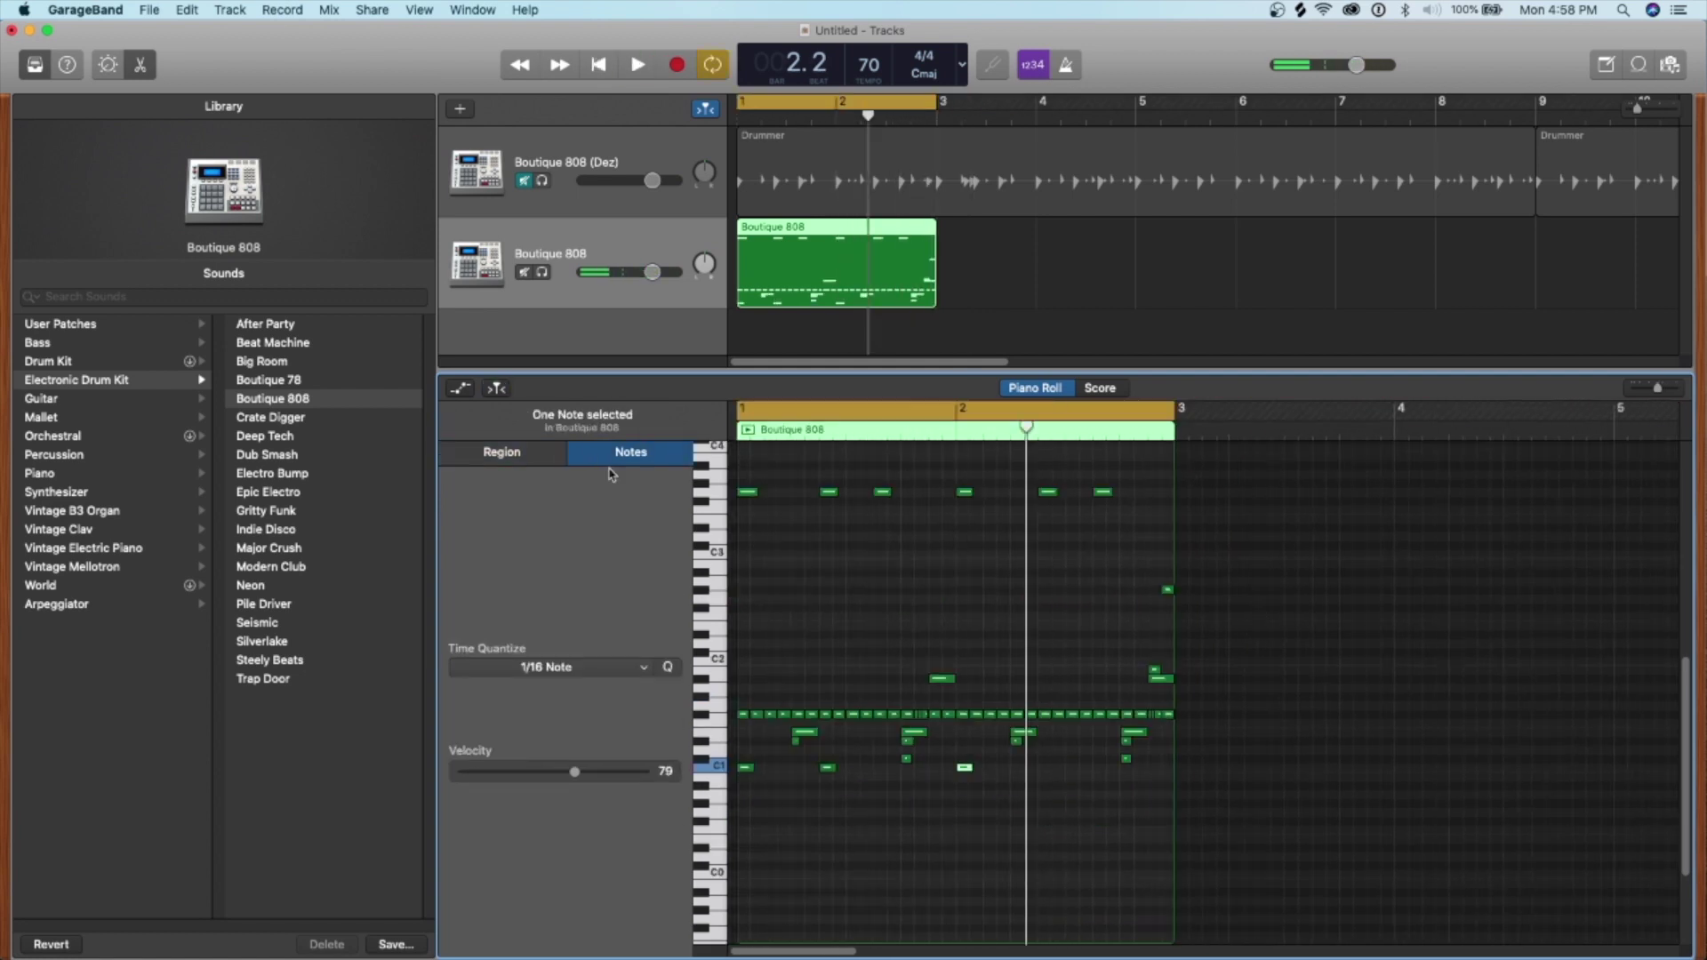
Open Musical Typing, audition the kit's B1 sound, and close the keyboard.
{"action": "key", "text": "super+k"}
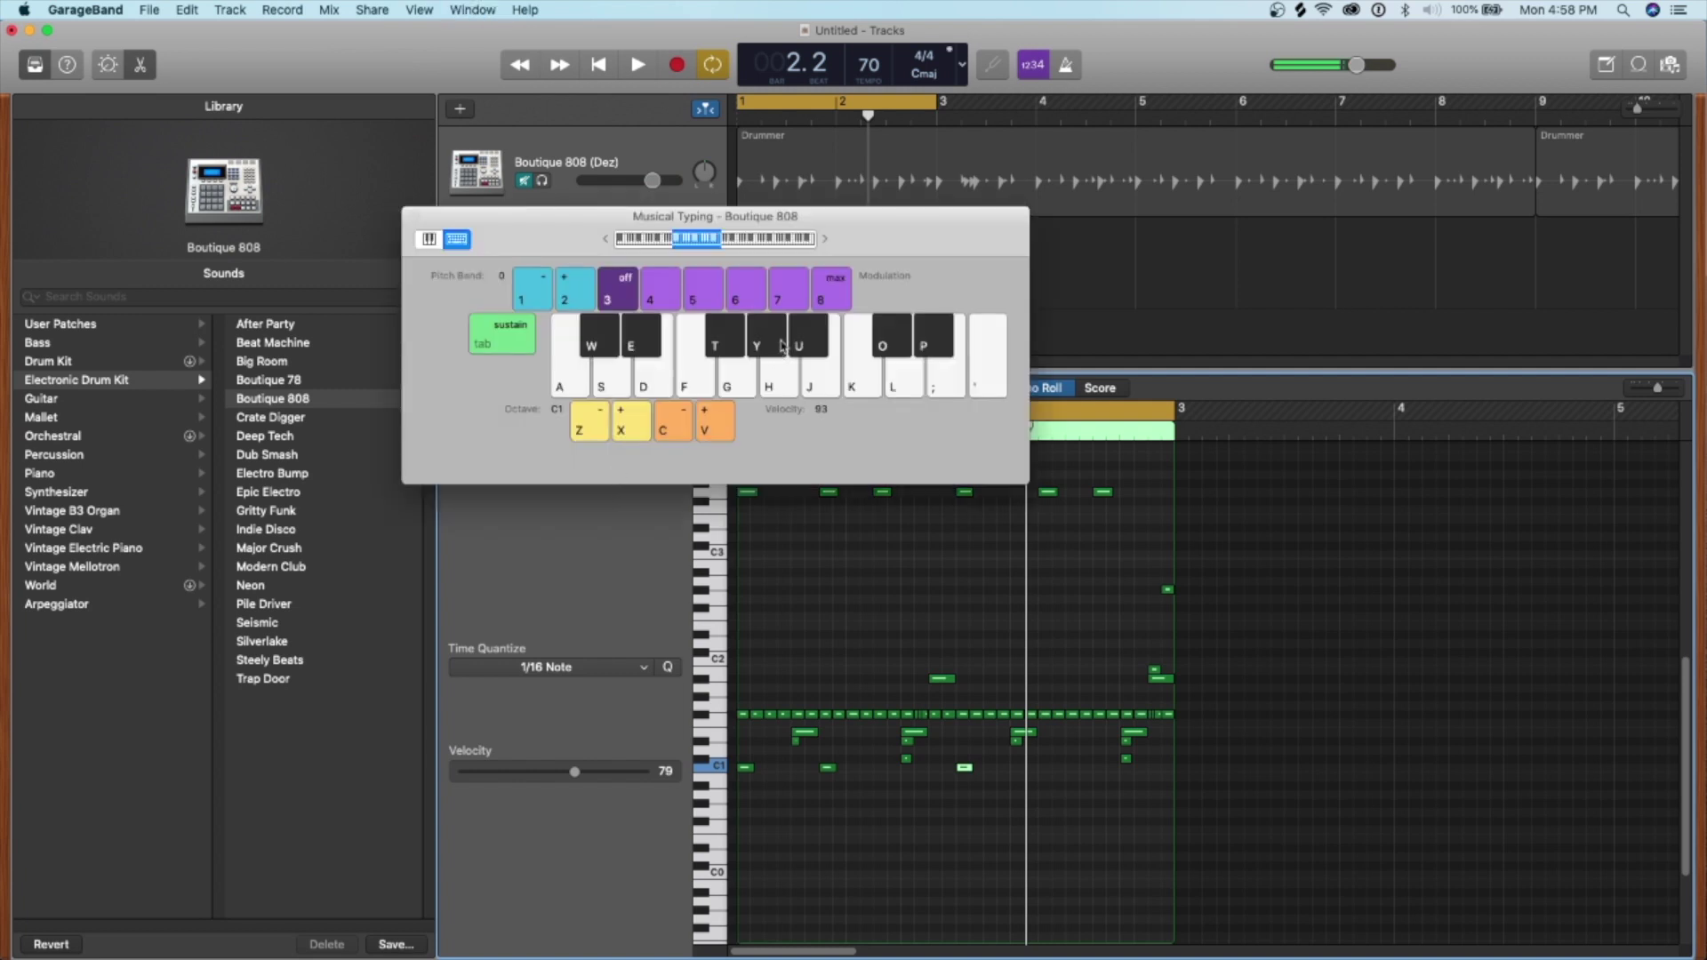
{"action": "left_click", "coordinate": [820, 385]}
{"action": "left_click", "coordinate": [413, 217]}
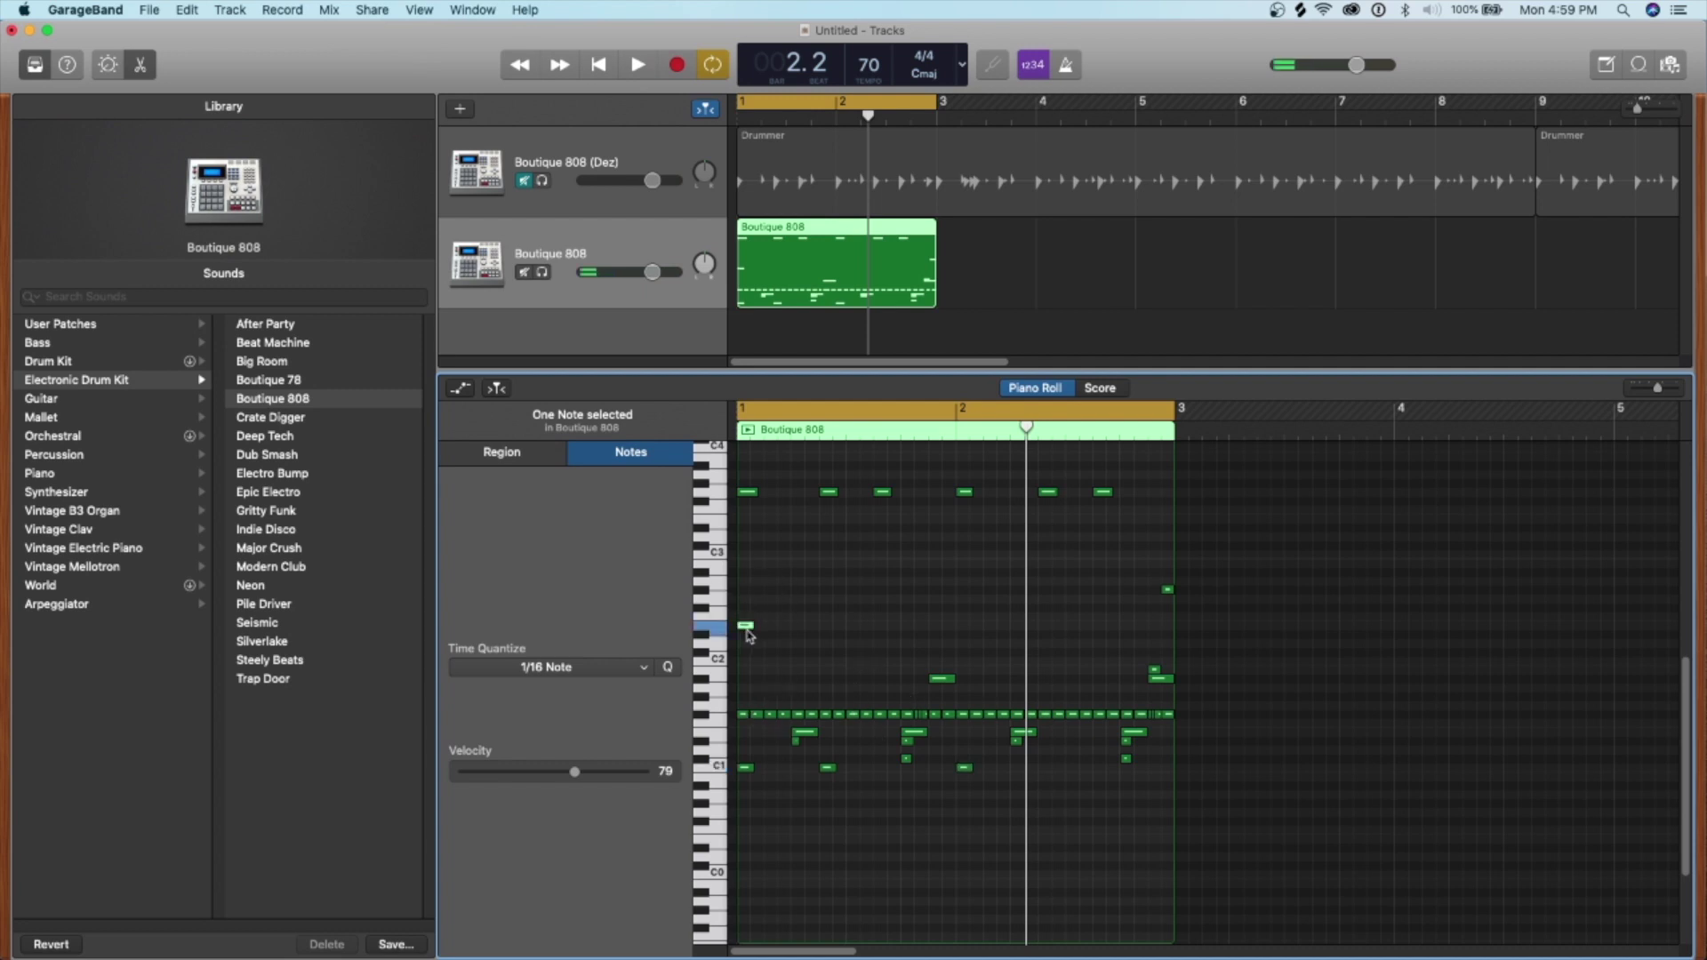
Stretch the E2 note at beat 1.1 to an eighth note and repeat it on every eighth across both bars.
{"action": "key", "text": "super+Right"}
{"action": "key", "text": "super+Right"}
{"action": "key", "text": "super+Right"}
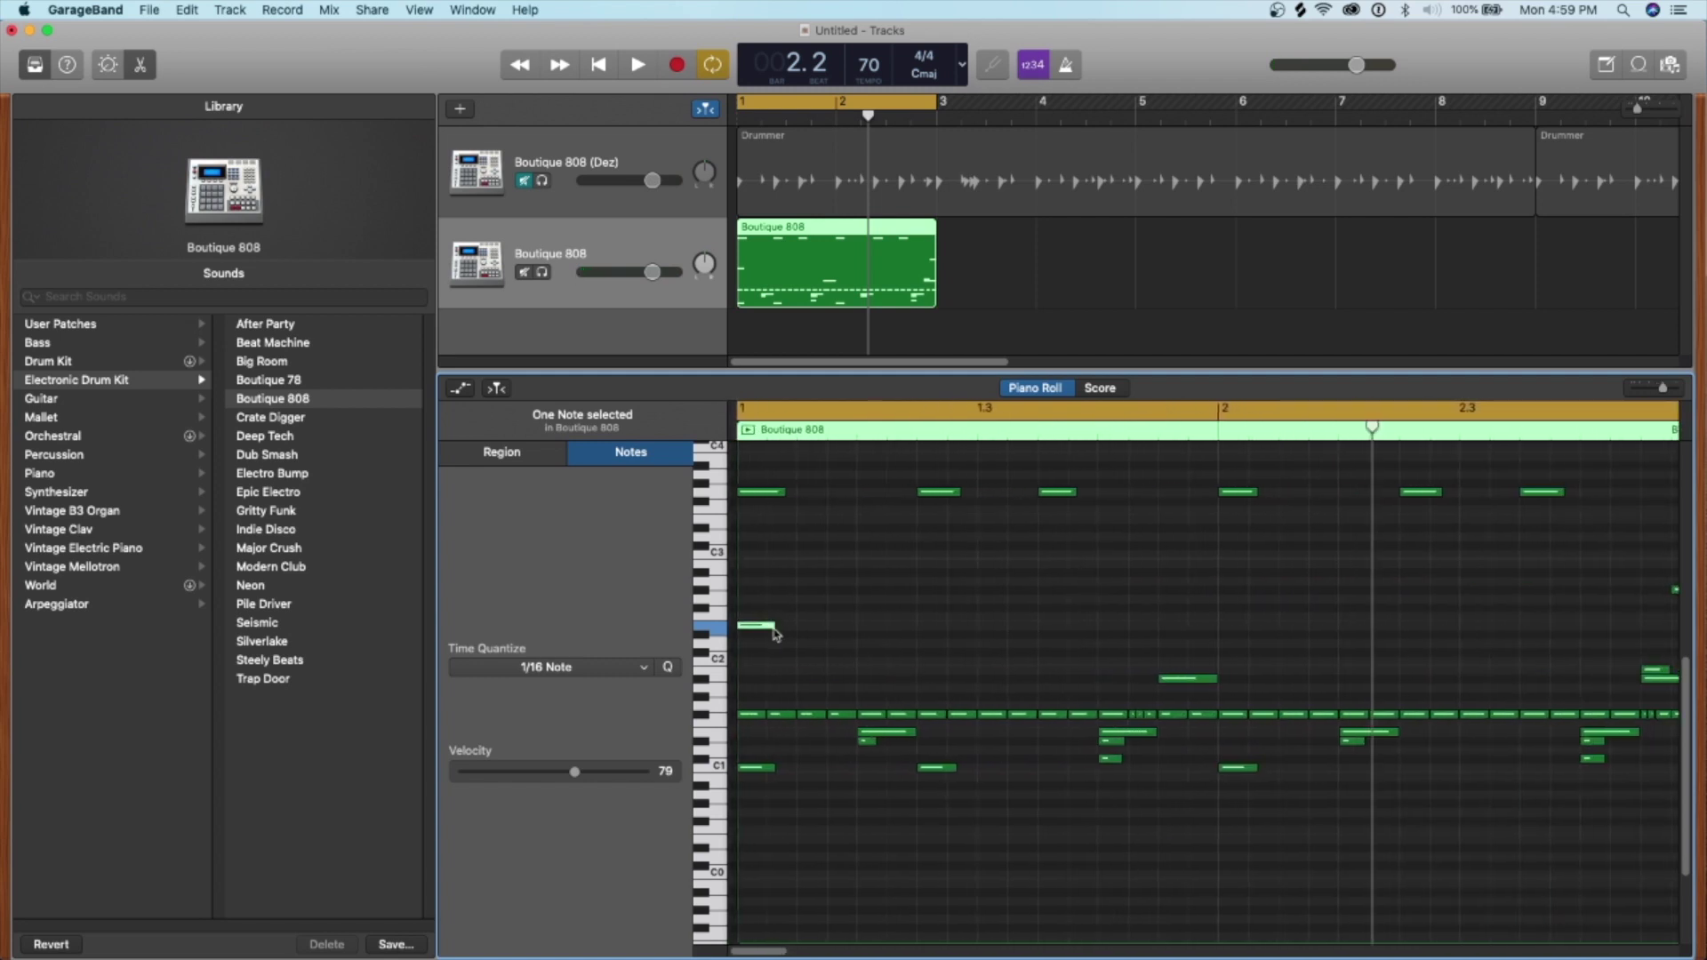
{"action": "left_click_drag", "start_coordinate": [776, 633], "coordinate": [799, 632]}
{"action": "left_click", "coordinate": [816, 627], "text": "super"}
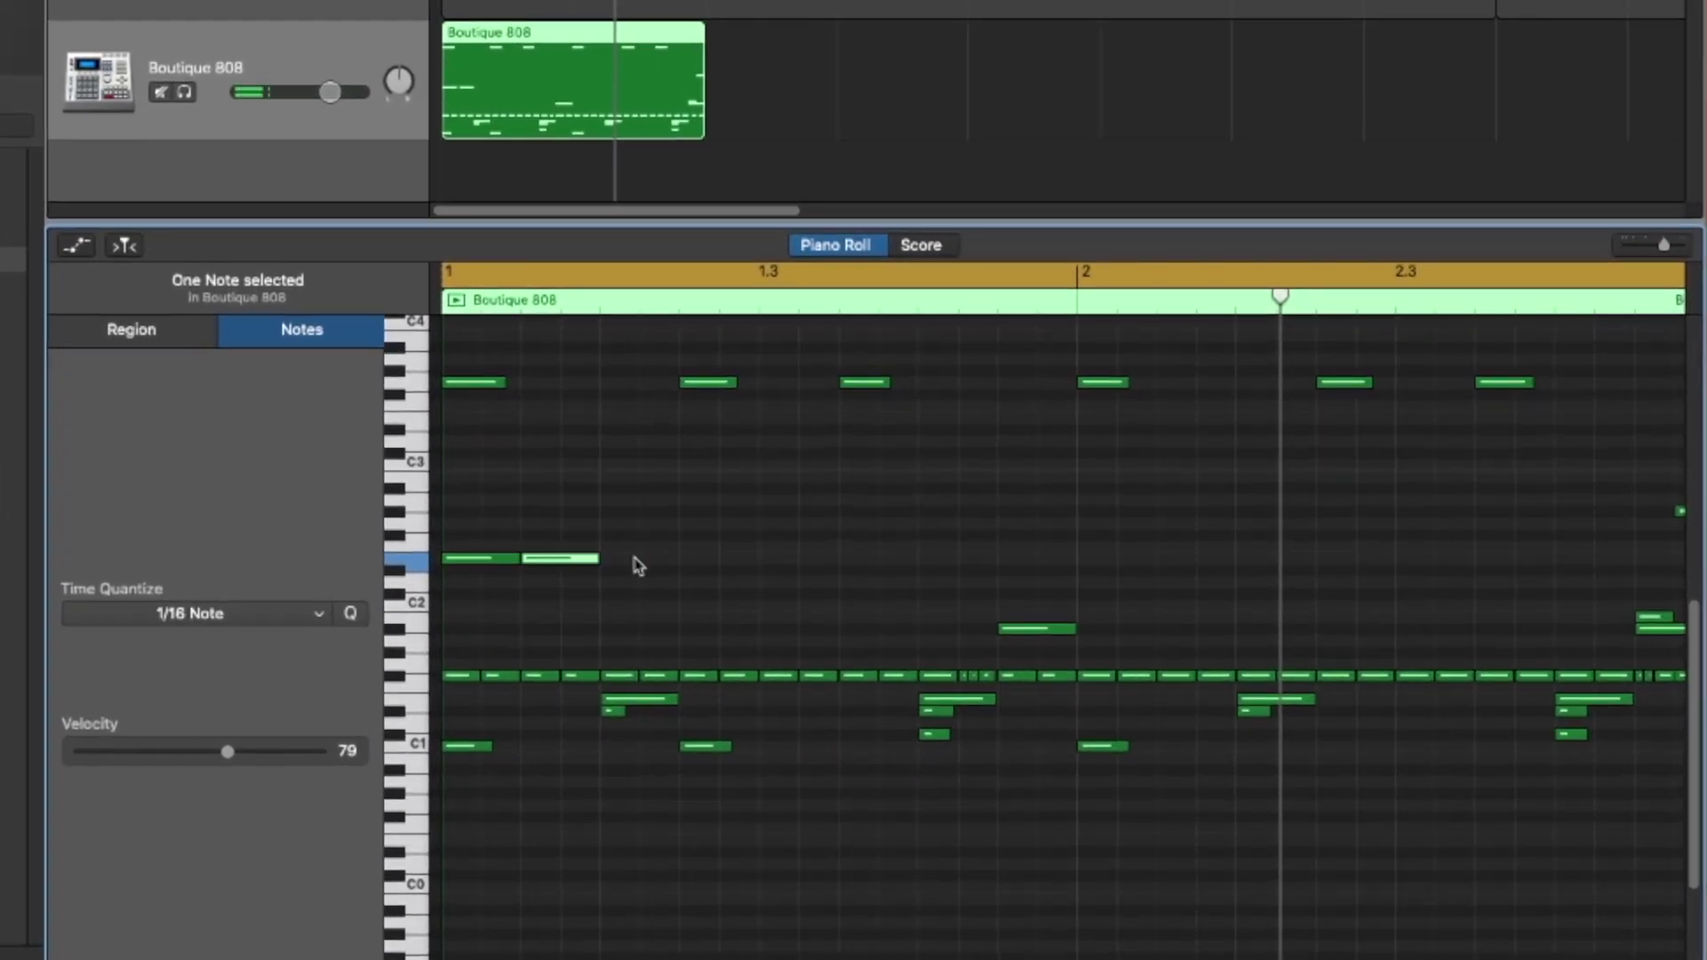
{"action": "left_click", "coordinate": [774, 567], "text": "super"}
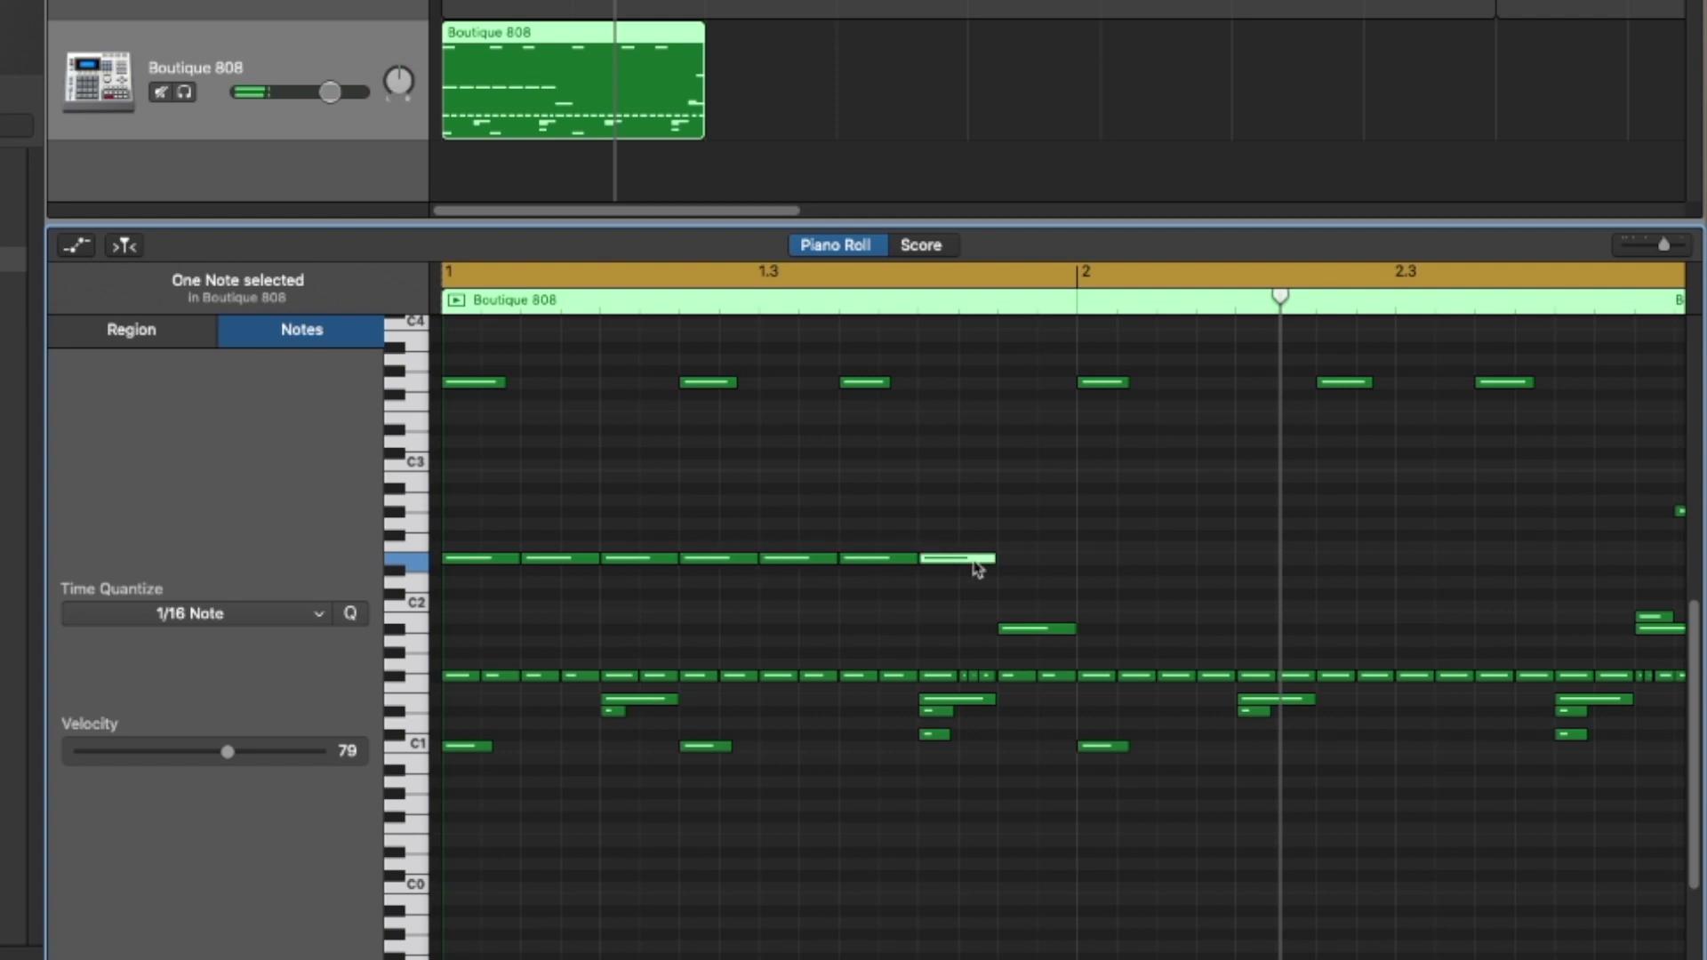
{"action": "mouse_move", "coordinate": [1085, 583]}
{"action": "left_mouse_down"}
{"action": "mouse_move", "coordinate": [487, 568]}
{"action": "mouse_move", "coordinate": [1151, 563]}
{"action": "mouse_move", "coordinate": [1111, 564]}
{"action": "left_mouse_up"}
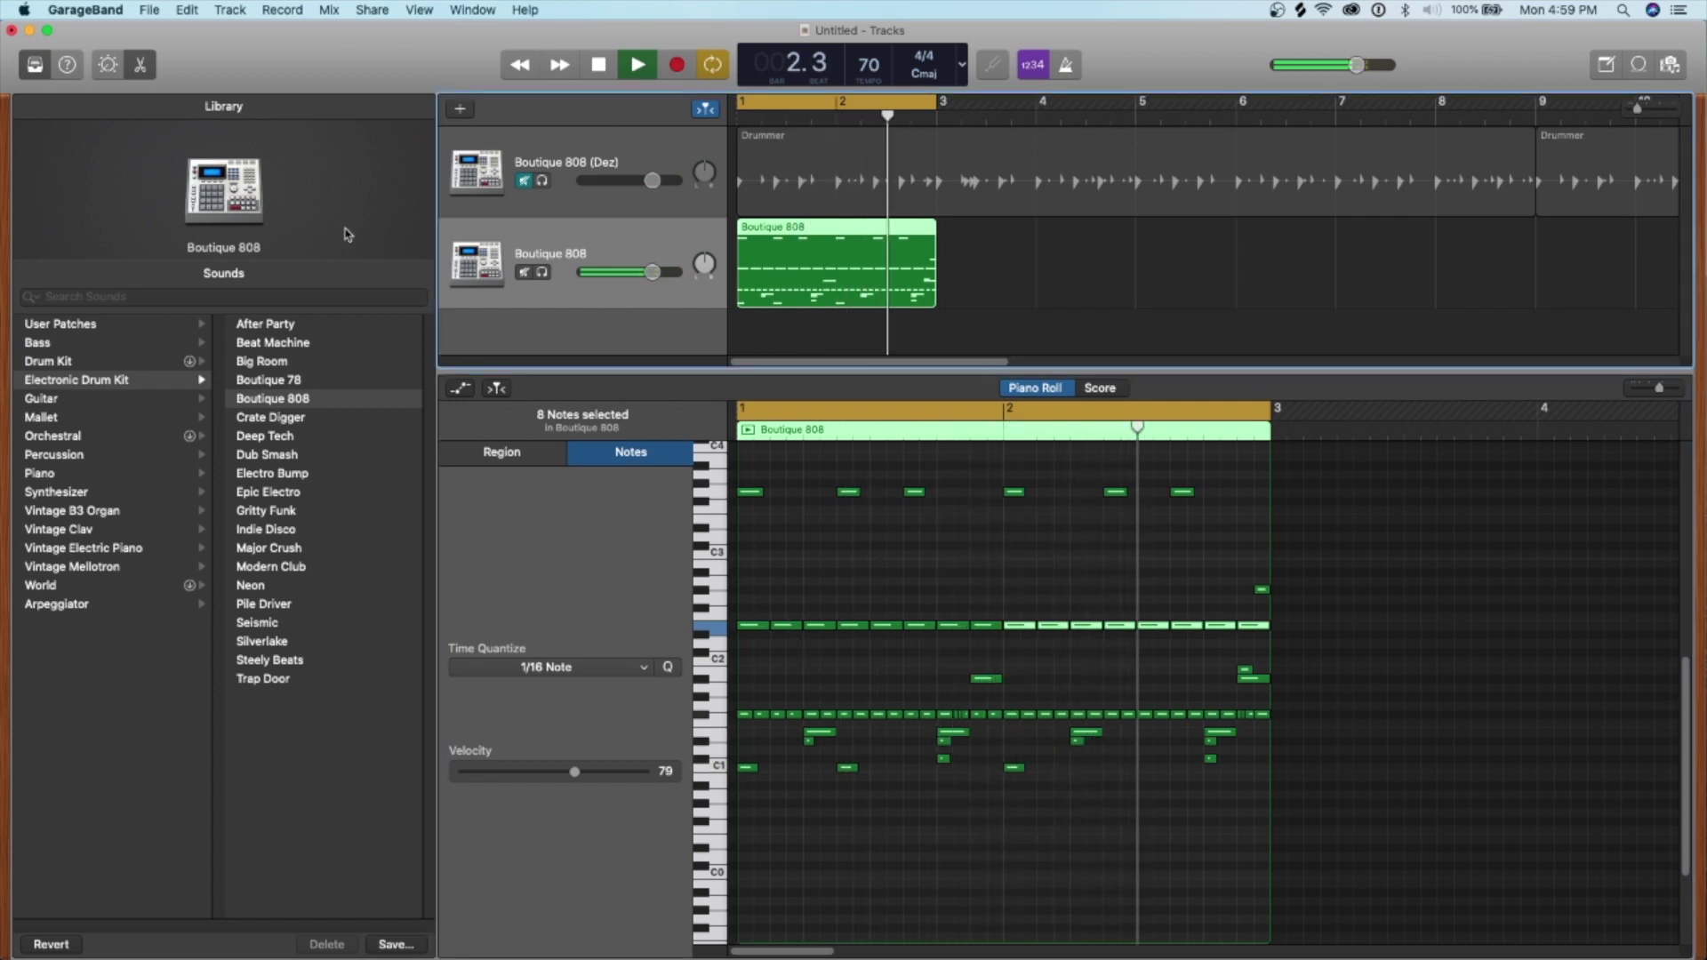
Review the Boutique 808 track's Smart Controls and piano roll during playback, stop the loop, and reopen the Smart Controls.
{"action": "left_click", "coordinate": [109, 63]}
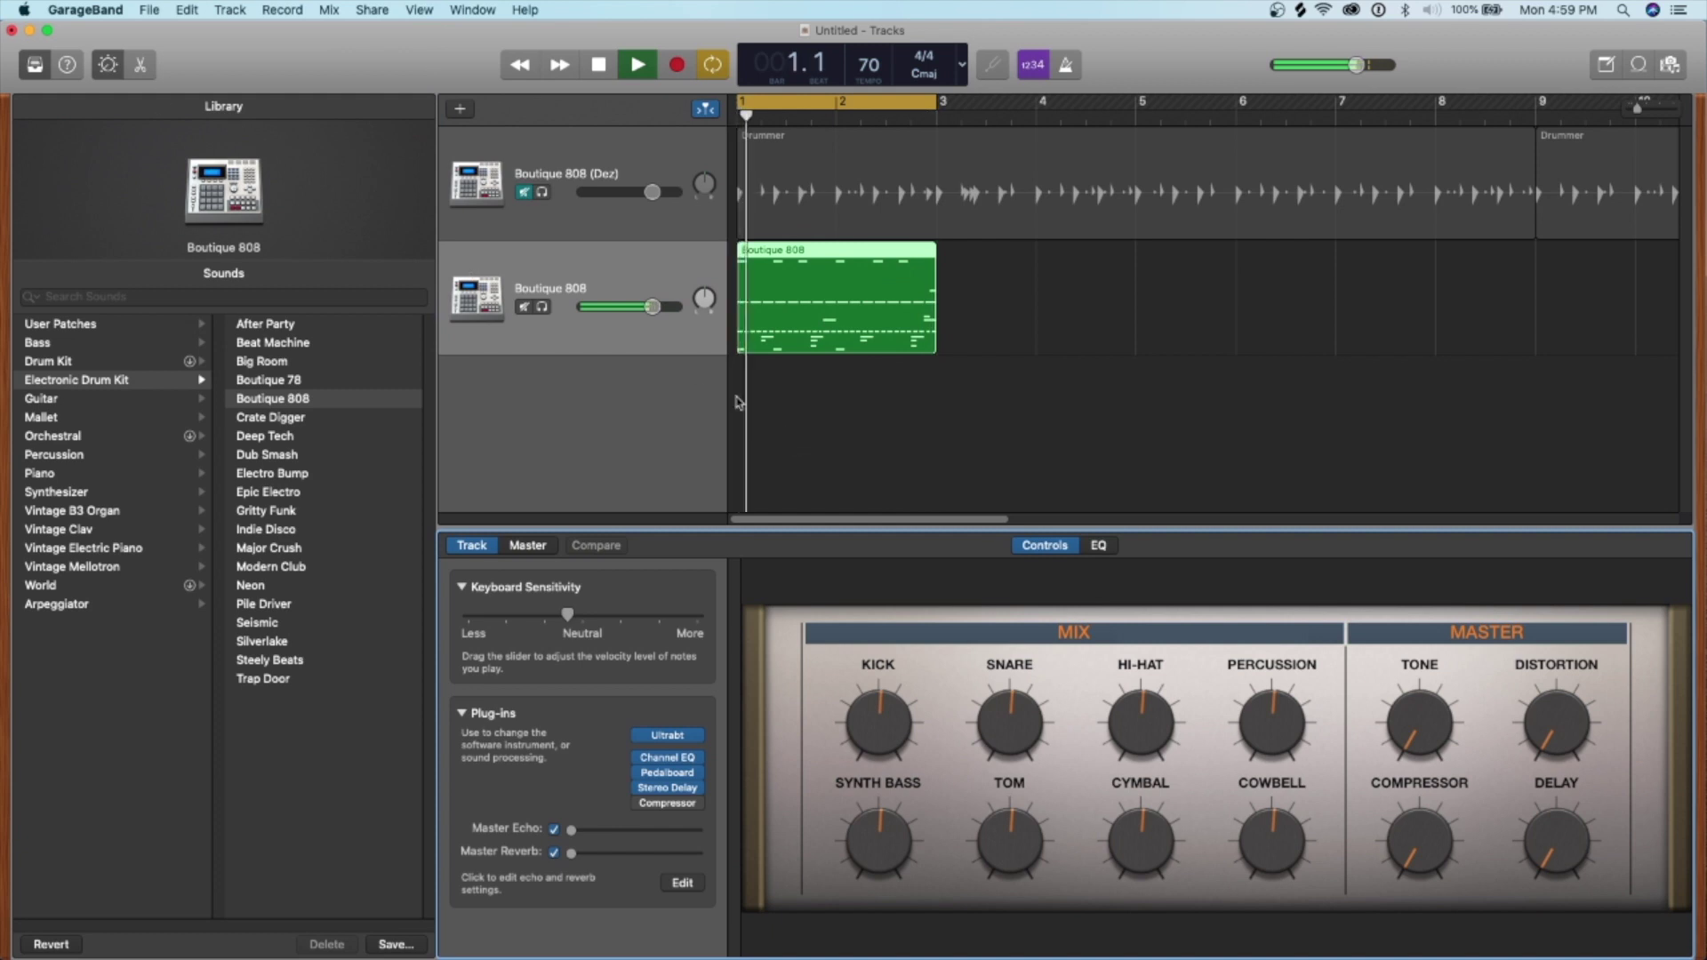
{"action": "left_click", "coordinate": [140, 64]}
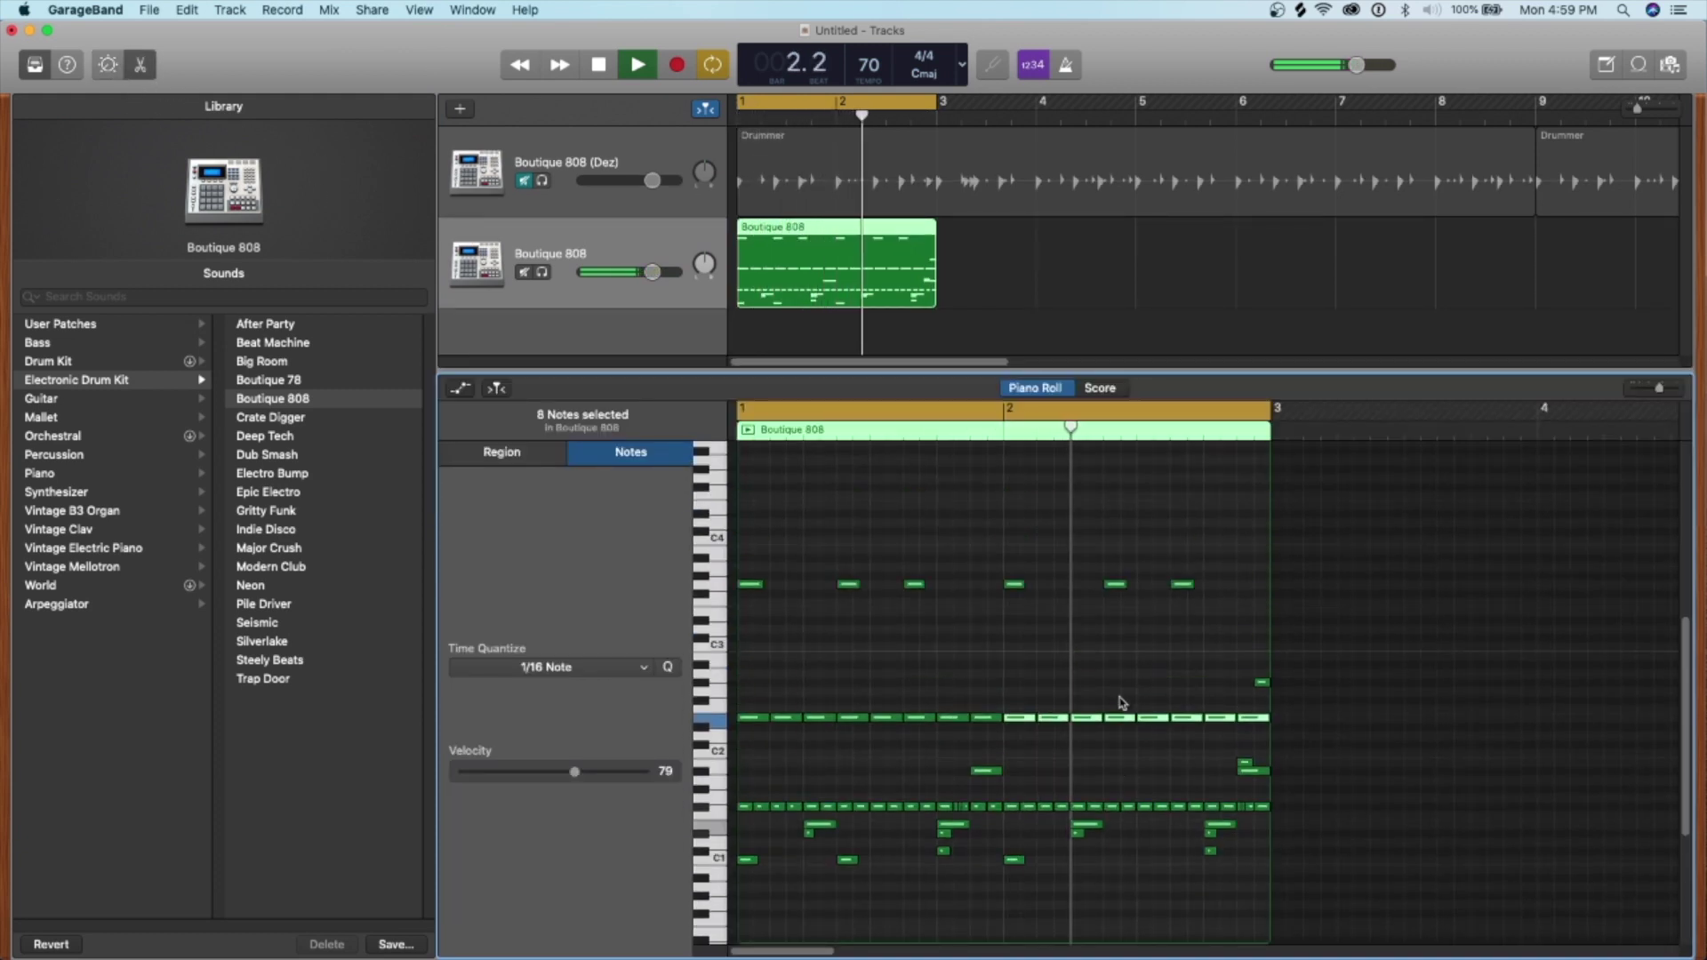
{"action": "key", "text": "space"}
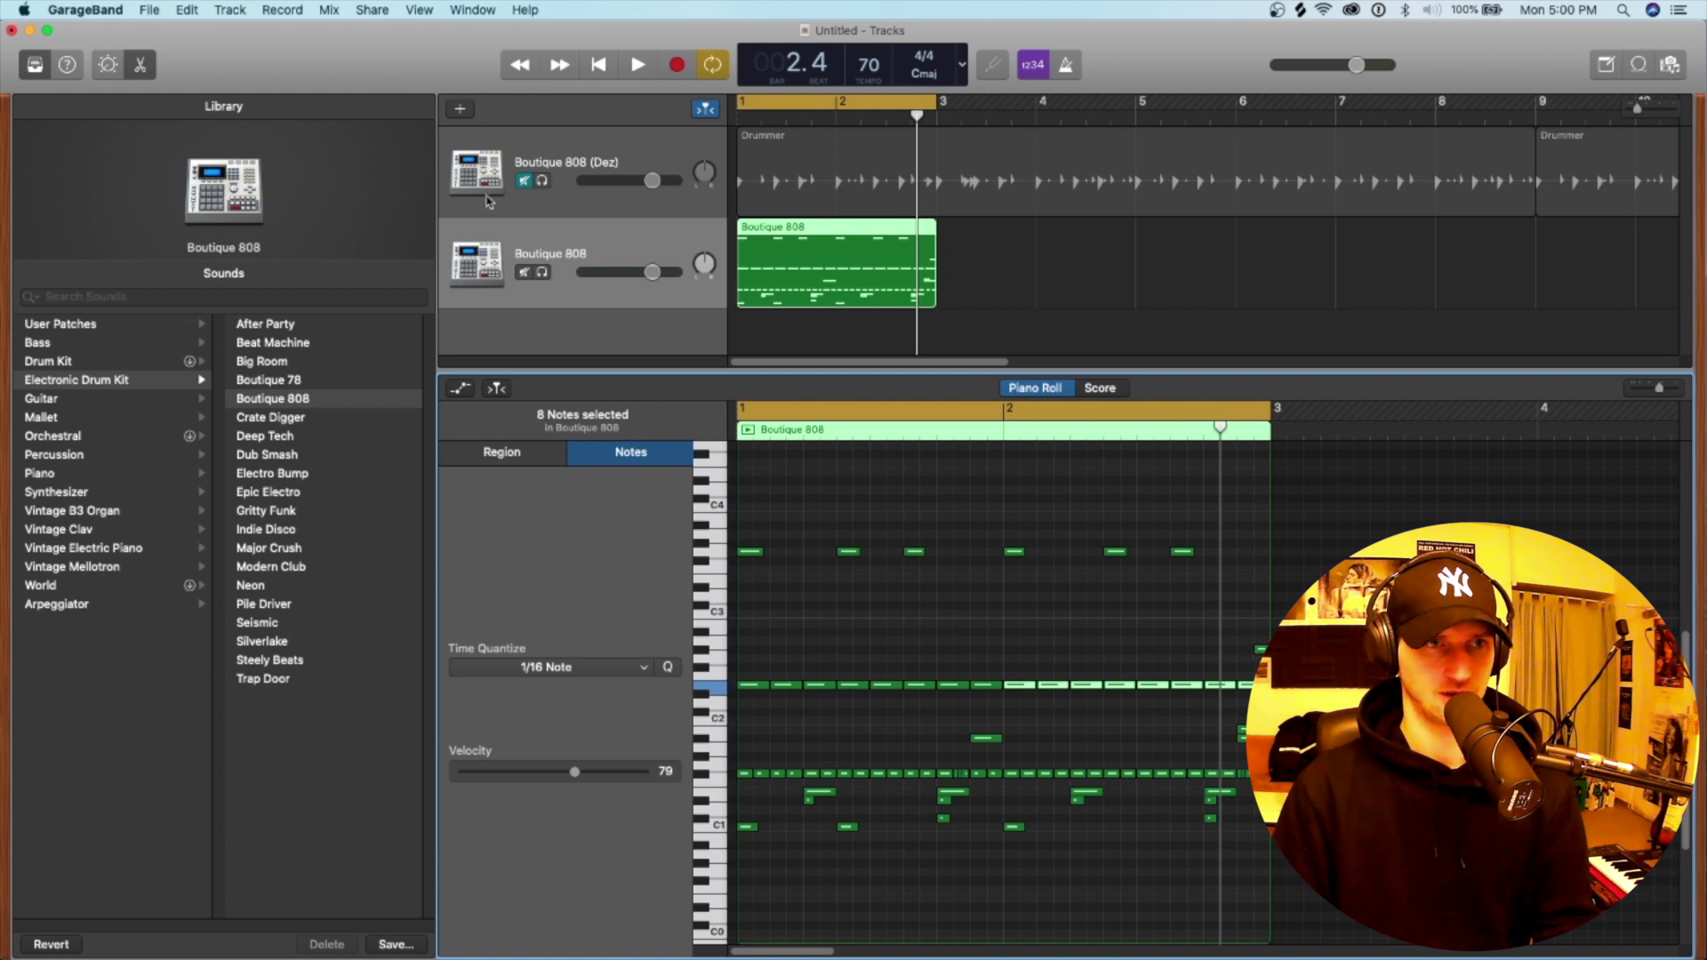
{"action": "left_click", "coordinate": [108, 65]}
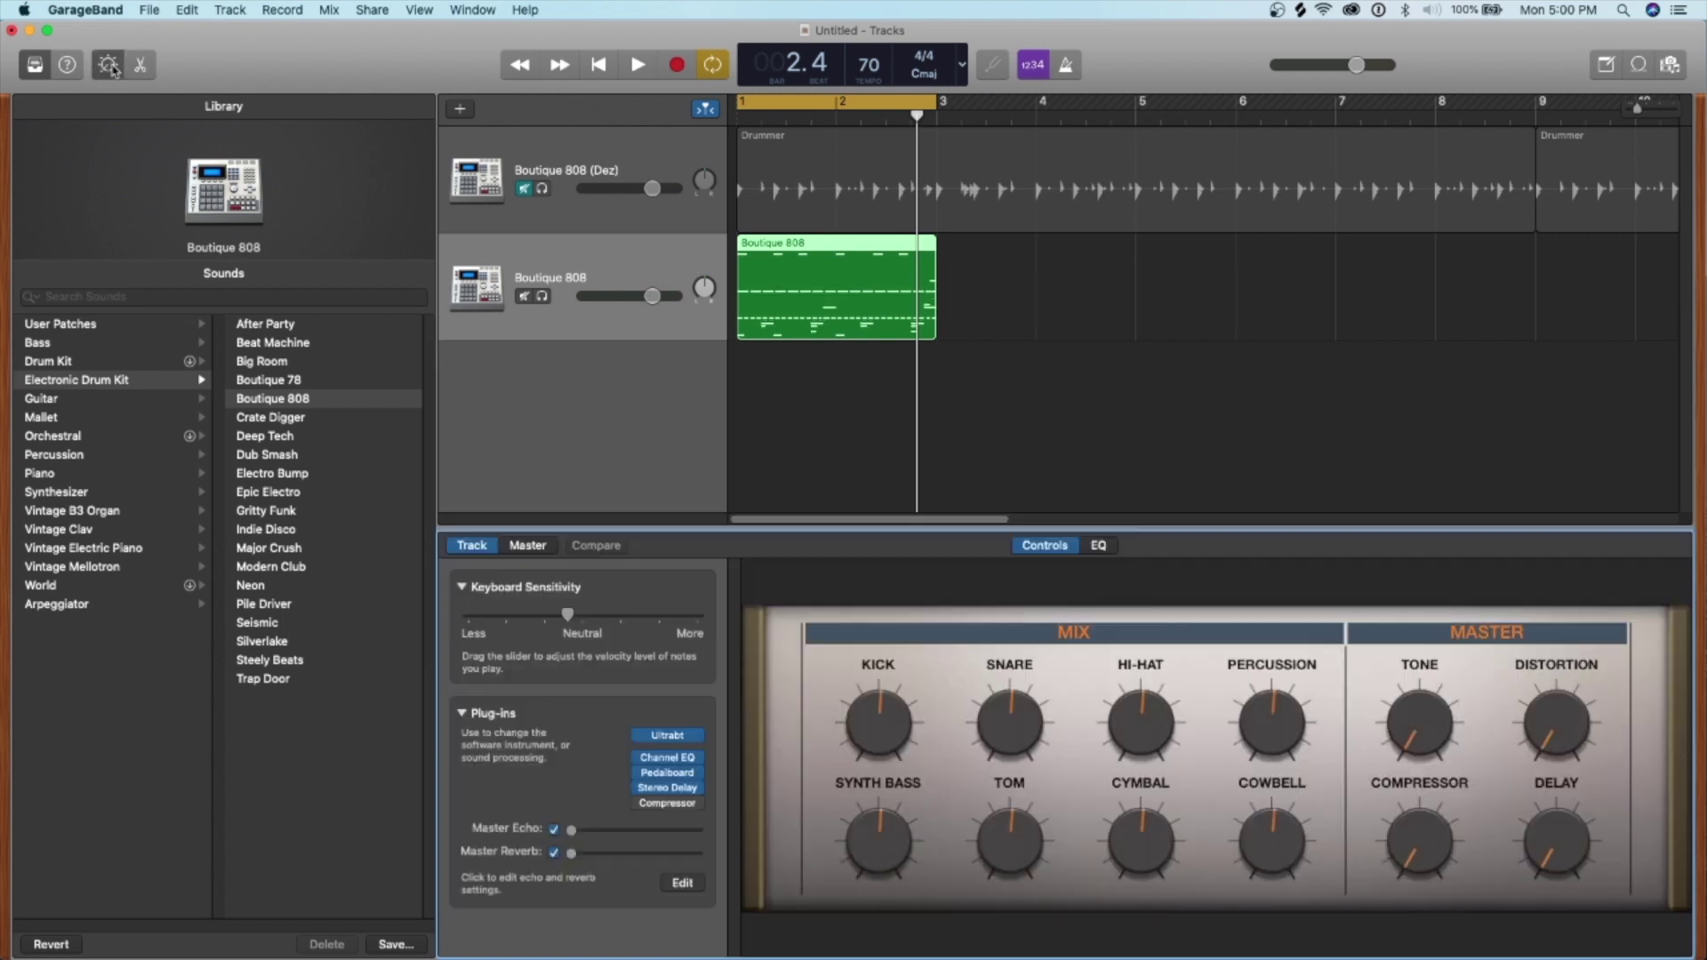